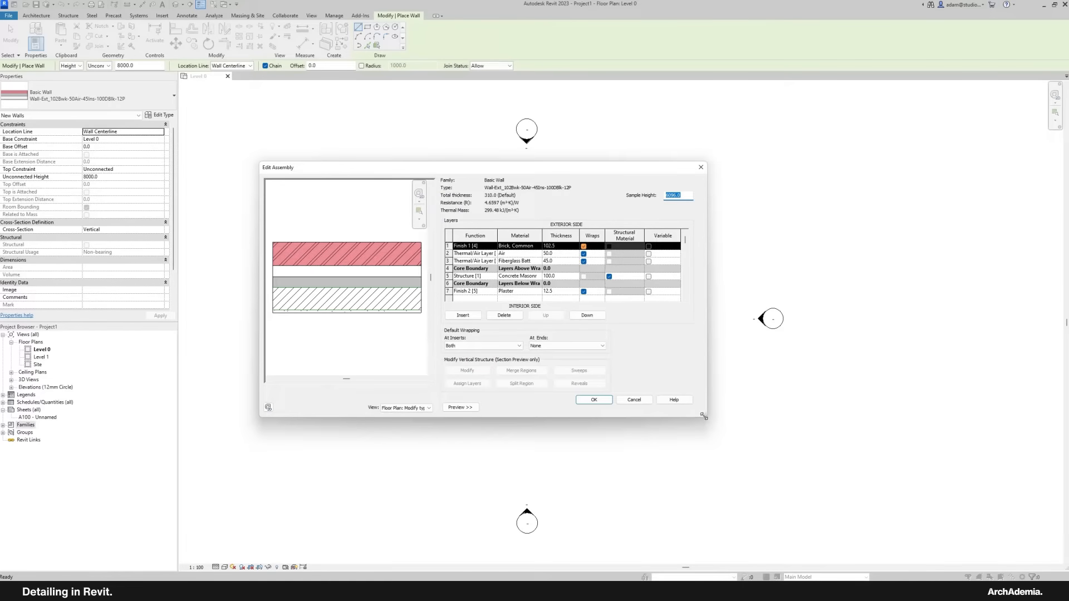
Step: Review the layer build-up of the current external wall type, then leave its properties without making changes
left_click_drag(704, 416, 839, 456)
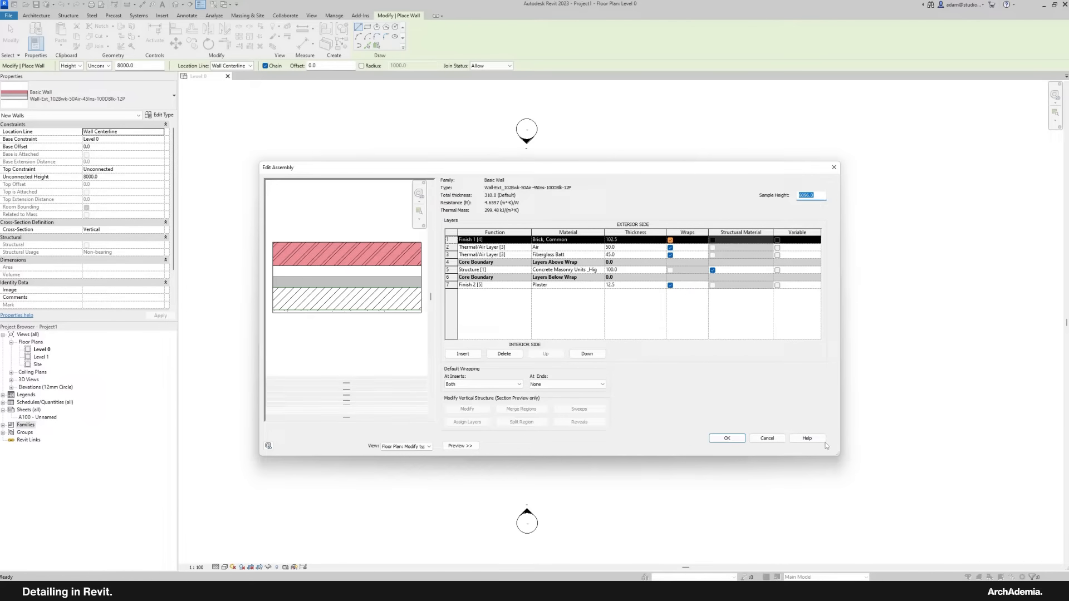
left_click(767, 438)
left_click(713, 417)
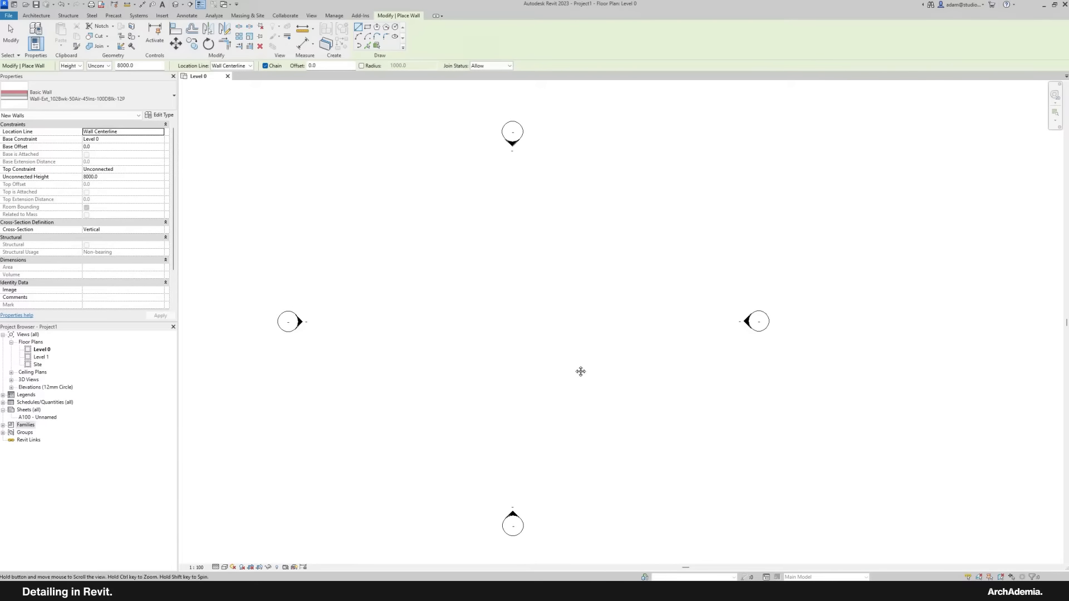
Step: Draw a closed rectangle of Wall-Ext_102Bwk-50Air-45Ins-100DBlk-12P walls on Level 0, about 9400 mm long
left_click(413, 252)
left_click(575, 252)
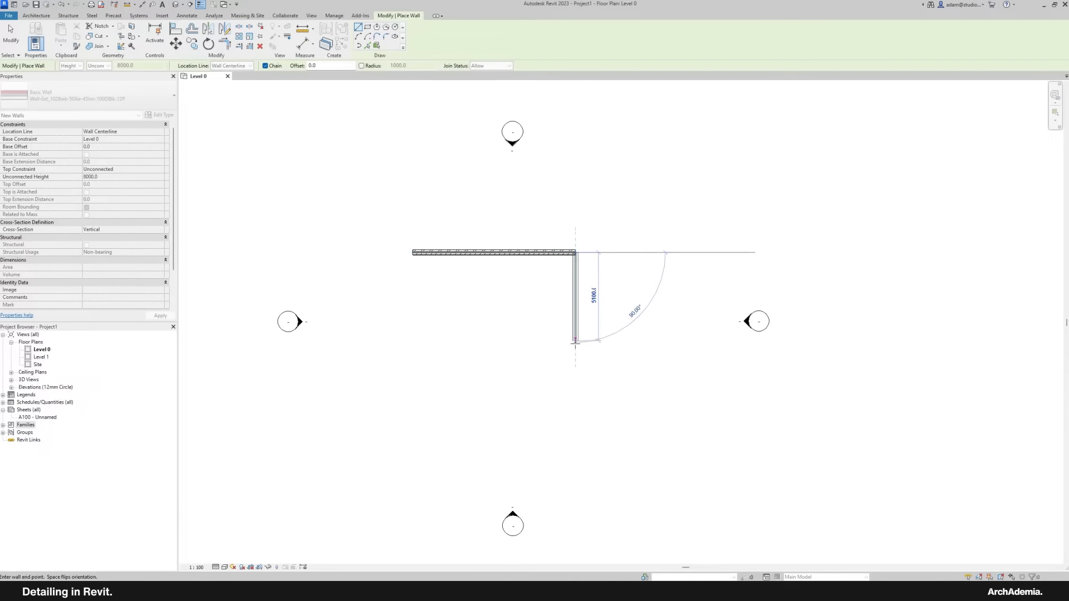
left_click(575, 354)
left_click(413, 354)
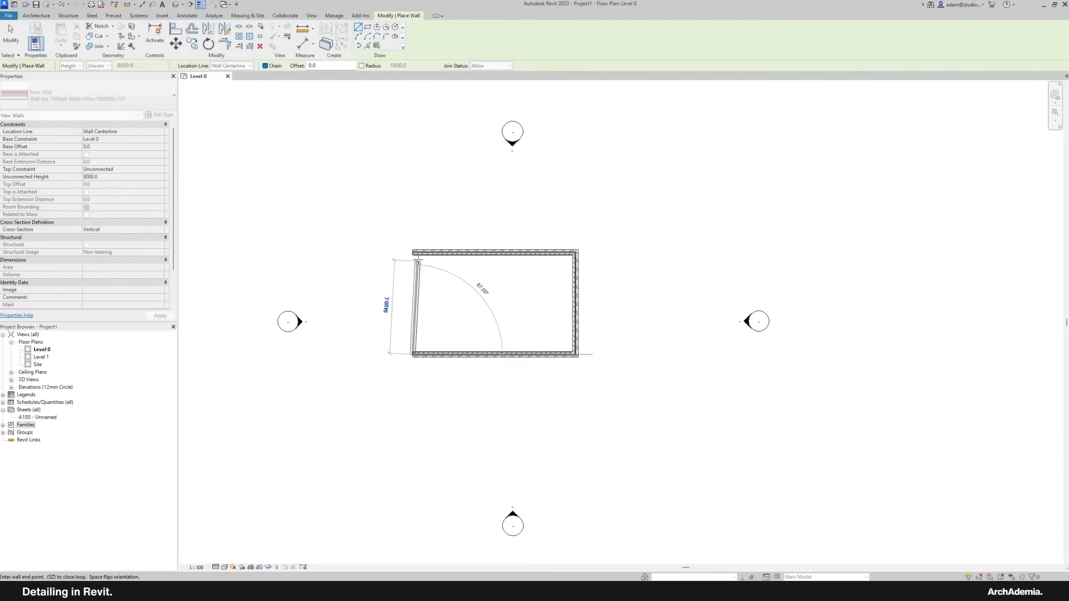
left_click(413, 252)
key("Escape")
key("Escape")
scroll(443, 296, "up", 4)
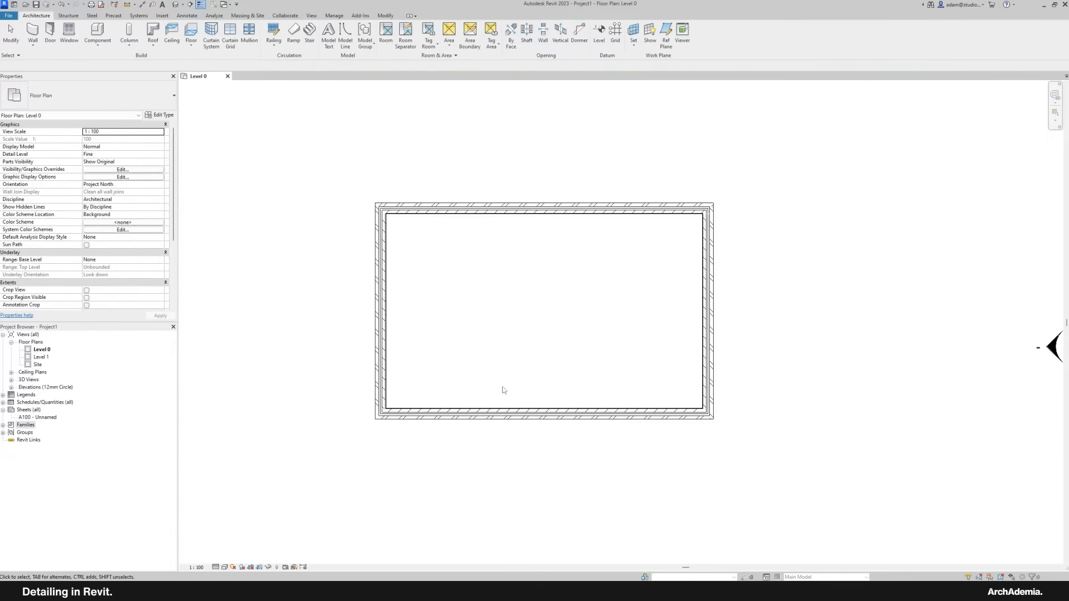
Step: Duplicate the lower horizontal wall's type under the name RBA_External Wall
left_click(483, 415)
scroll(483, 412, "up", 3)
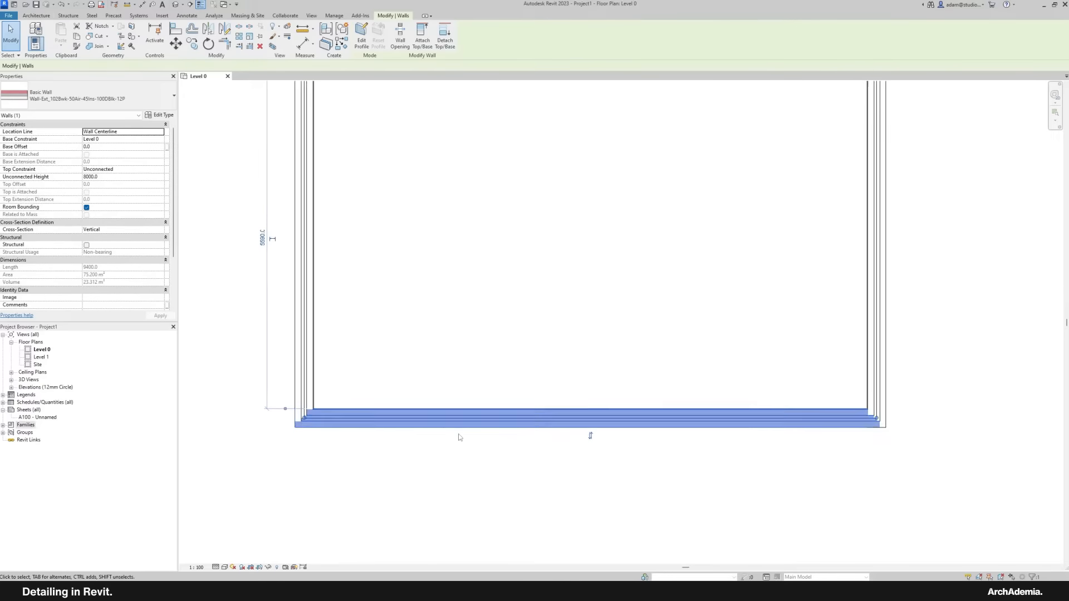
left_click(160, 114)
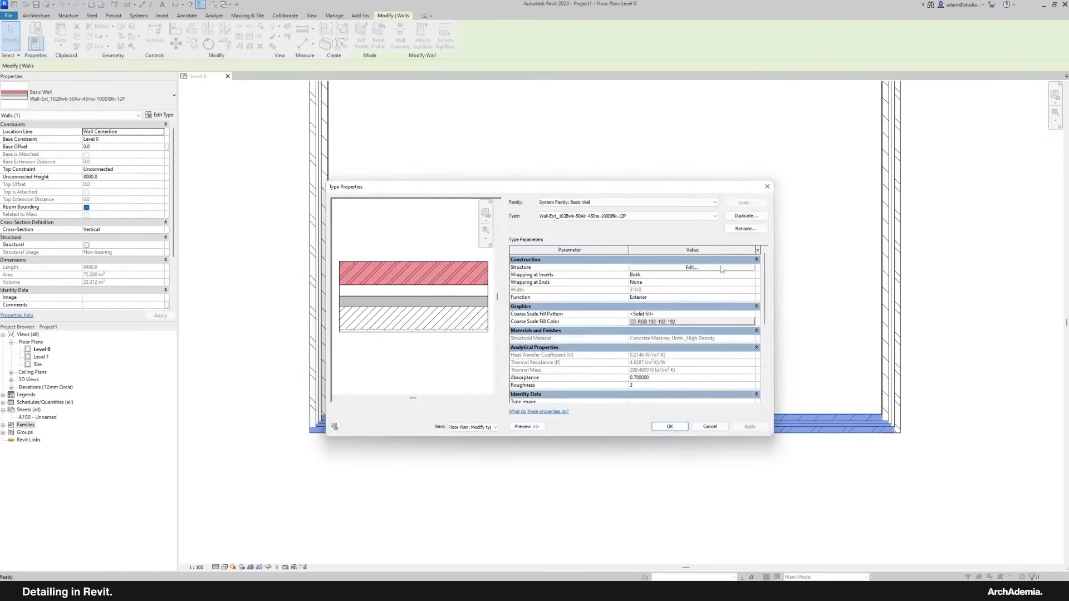
left_click(744, 228)
type("RBA_External Wal")
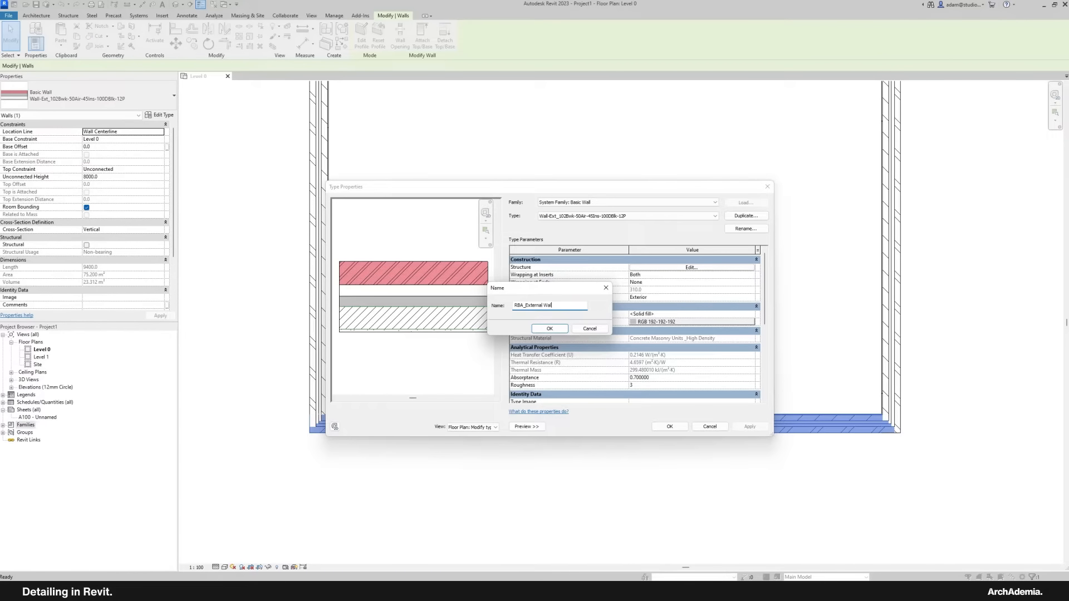
type("l")
key("Return")
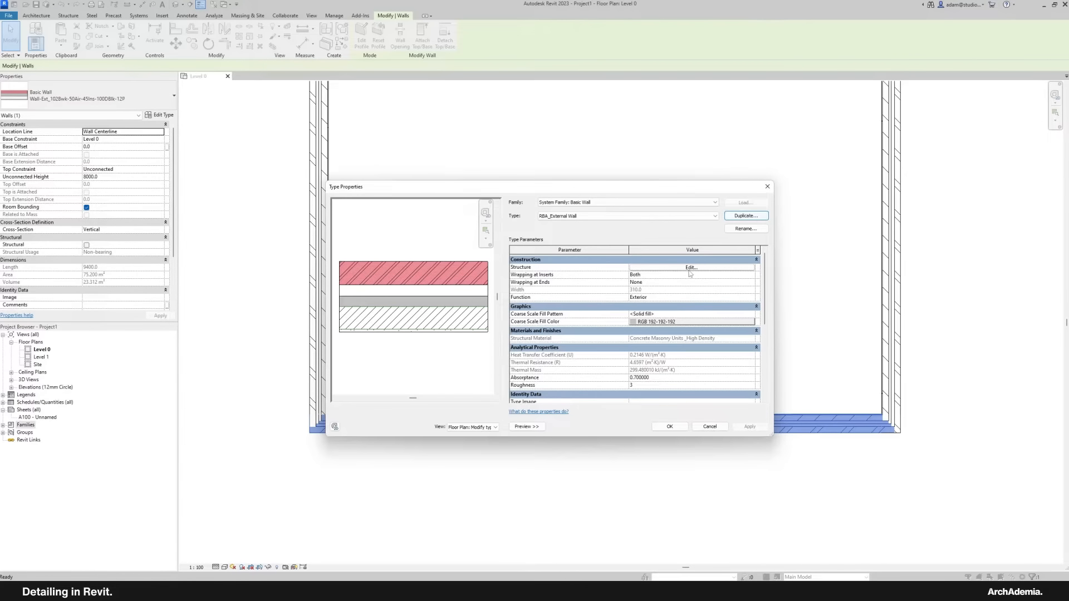
Step: Edit the structure of RBA_External Wall and delete the Air layer behind the brick
left_click(691, 268)
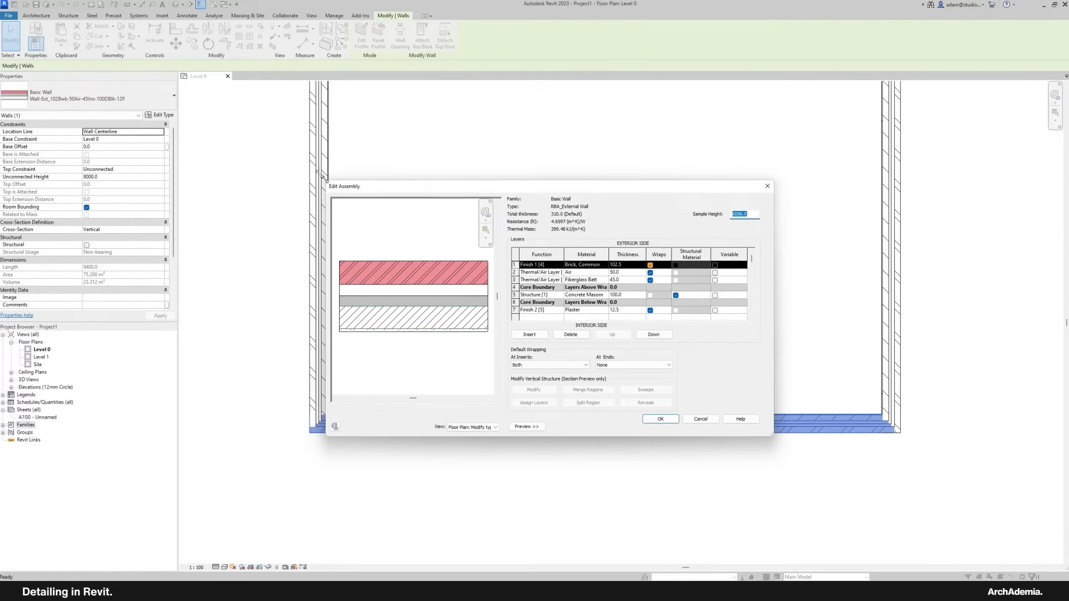
left_click_drag(326, 180, 220, 91)
left_click_drag(335, 100, 359, 130)
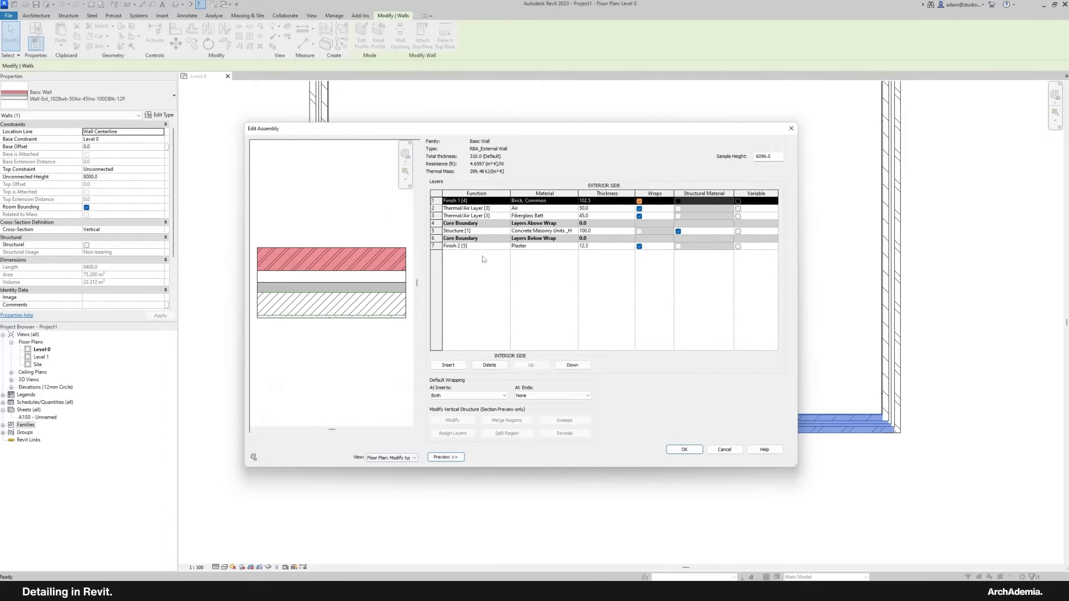
left_click_drag(500, 134, 524, 152)
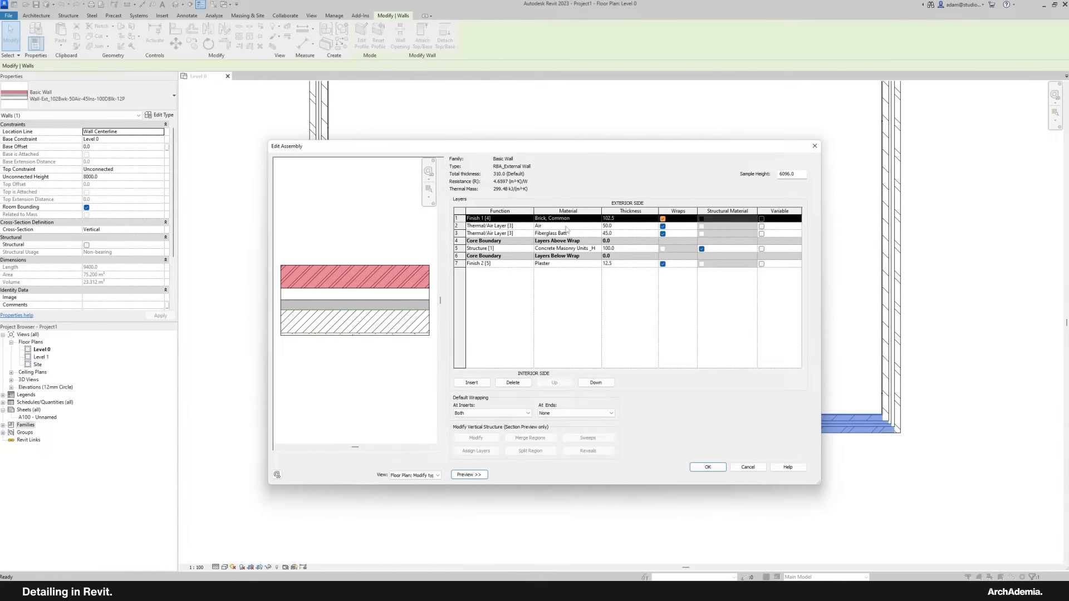
left_click(455, 225)
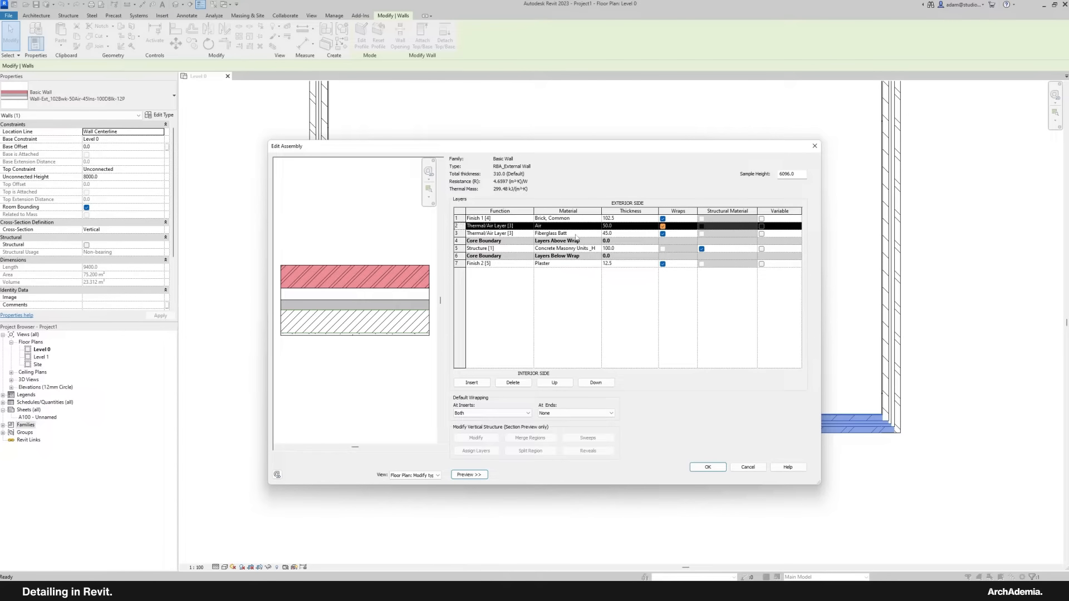
left_click_drag(427, 142, 465, 135)
left_click_drag(535, 144, 511, 152)
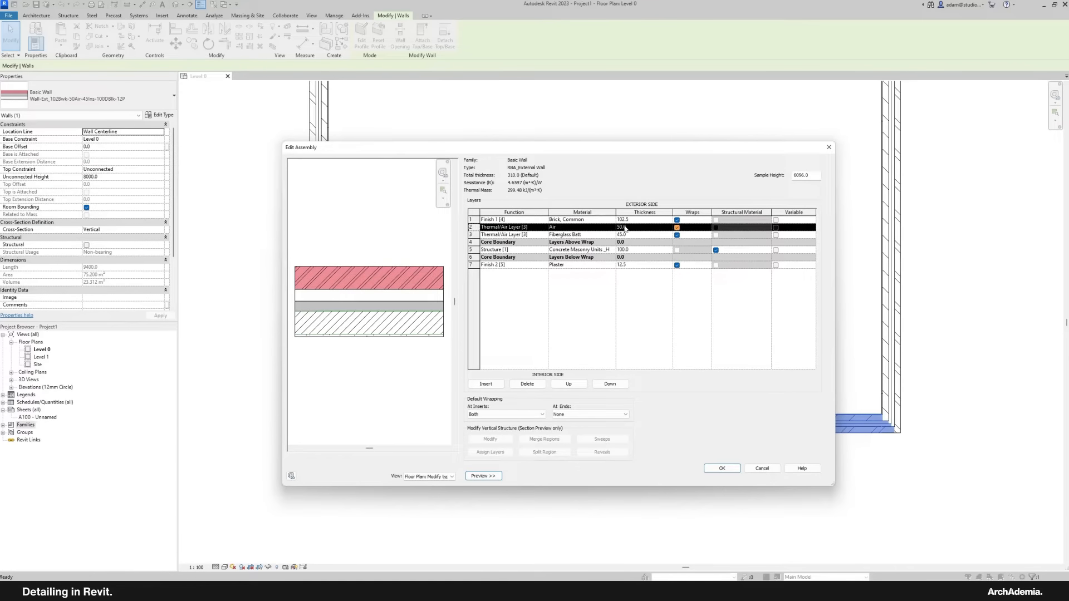
left_click(565, 235)
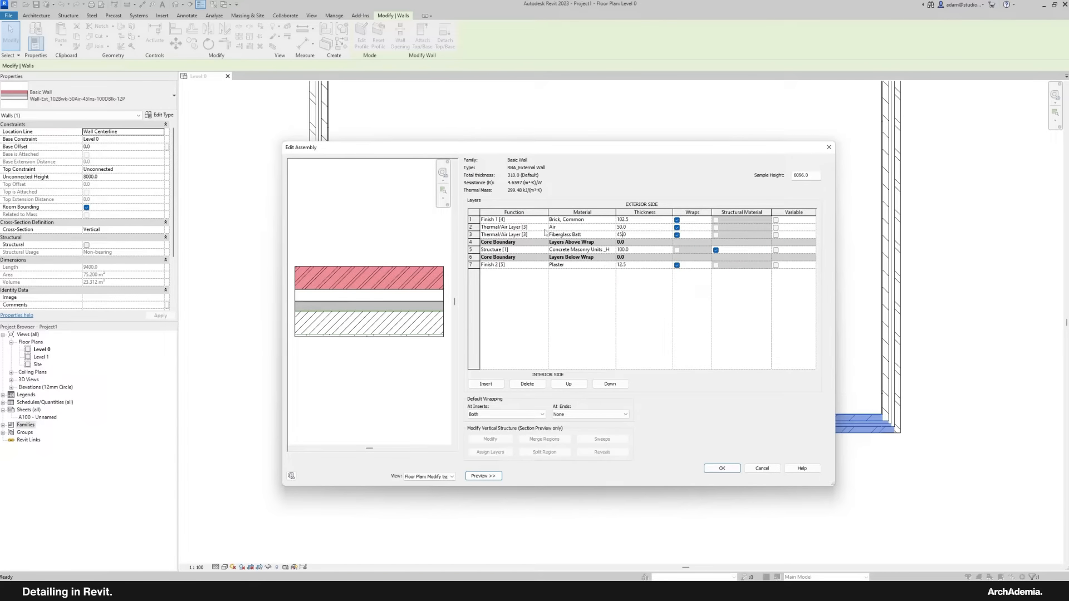
left_click(472, 226)
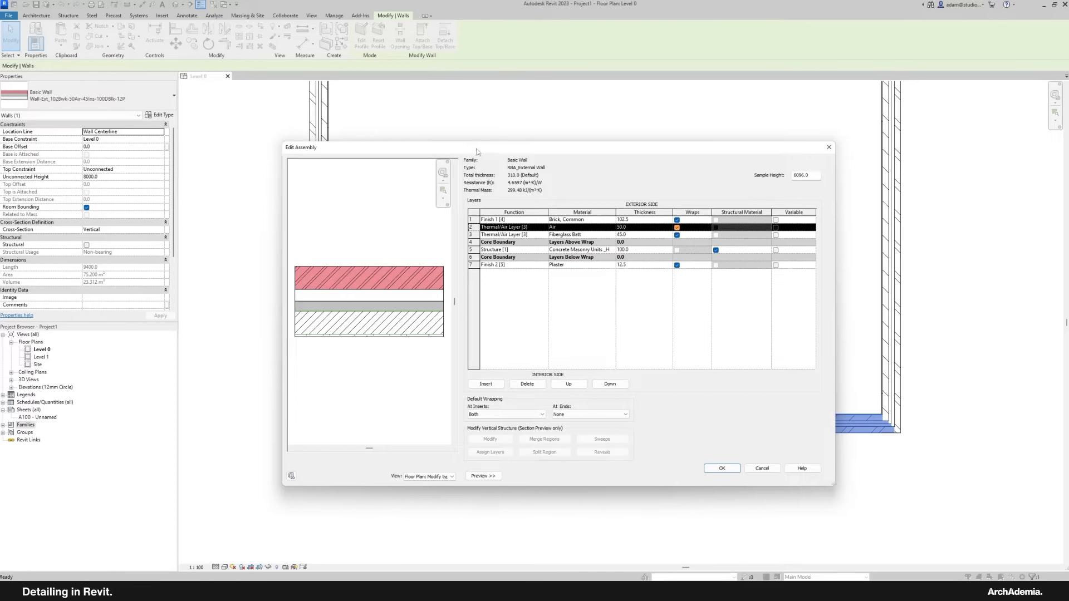
mouse_move(467, 146)
left_mouse_down()
mouse_move(476, 140)
mouse_move(471, 148)
left_mouse_up()
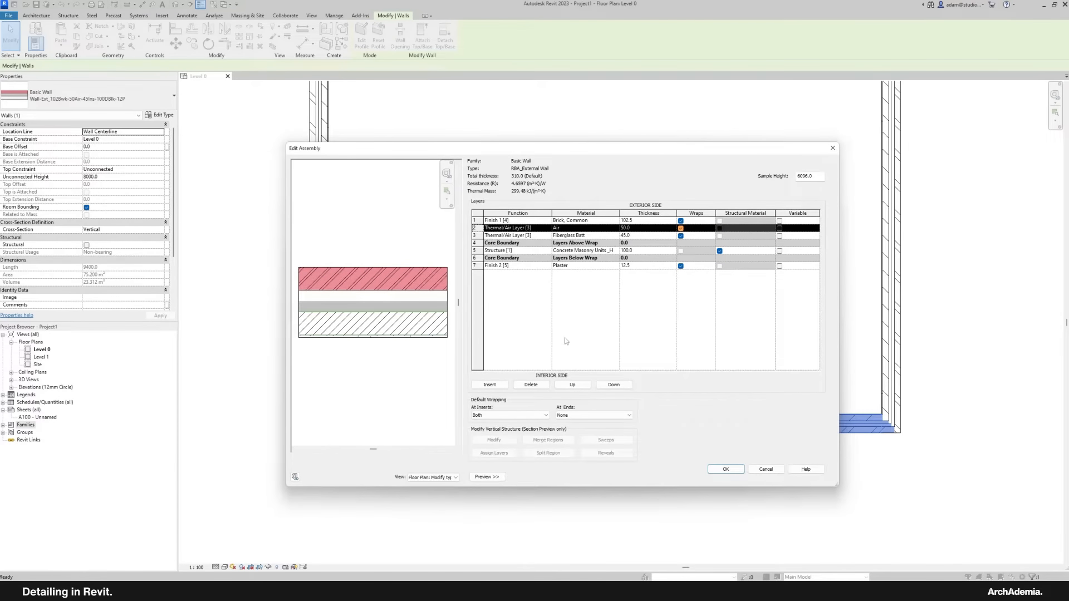
left_click(530, 385)
Step: Set the thickness of the Fiberglass Batt layer to 100 mm
left_click(630, 228)
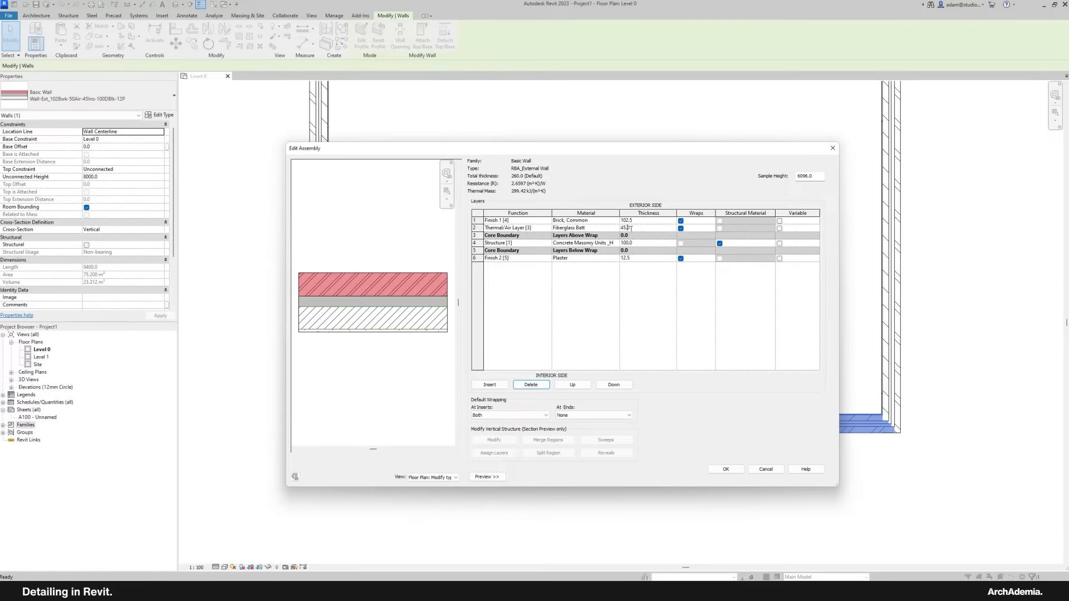
key("Tab")
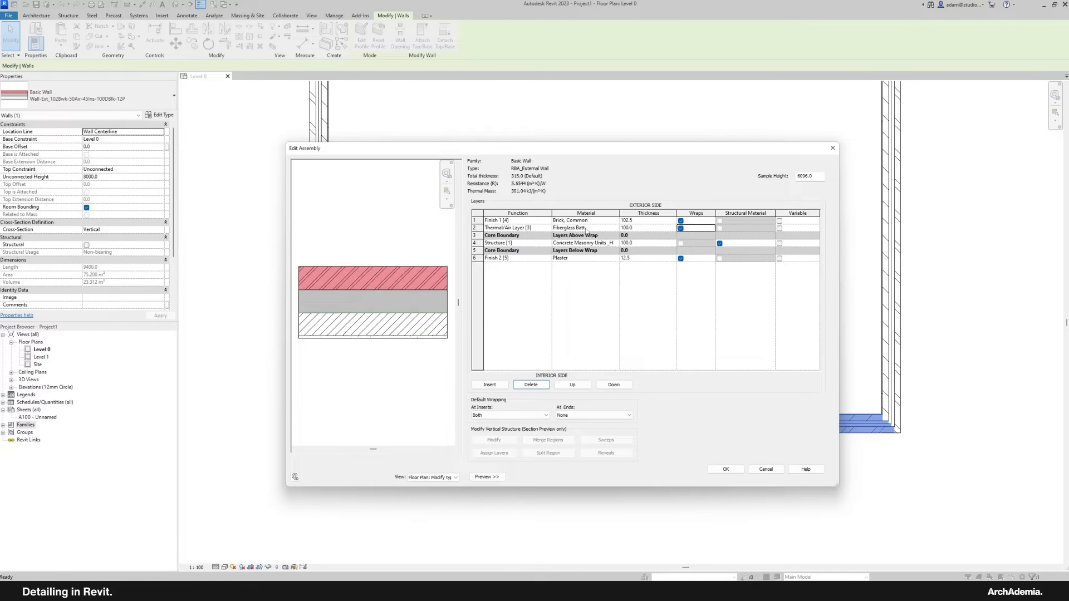
left_click(633, 244)
left_click_drag(541, 148, 564, 147)
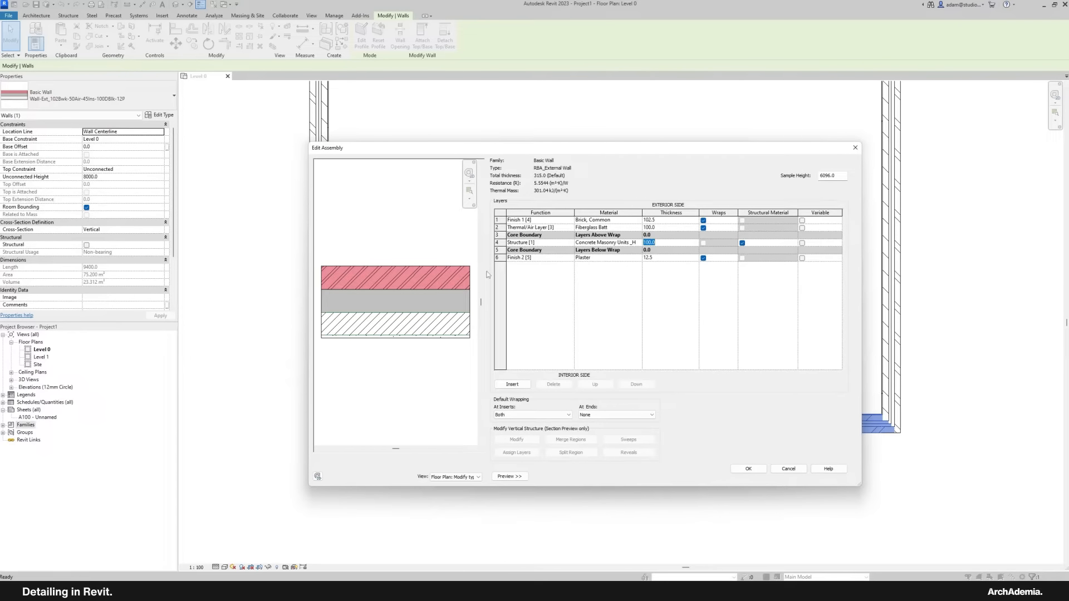
Step: Insert a new 10 mm layer between the inner core boundary and the Plaster finish
left_click(501, 258)
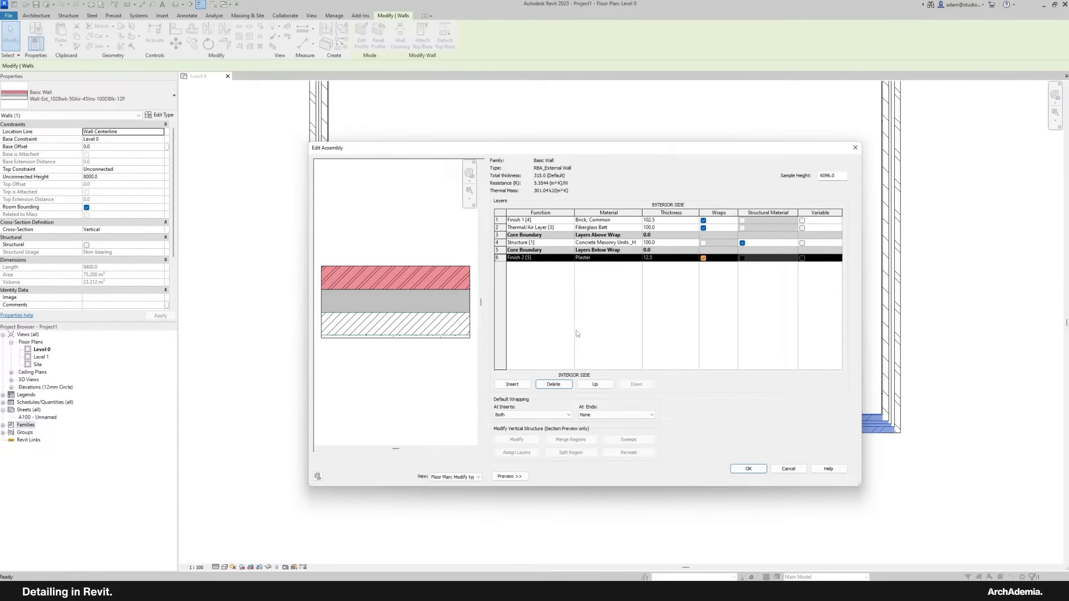
left_click(511, 384)
left_click(563, 260)
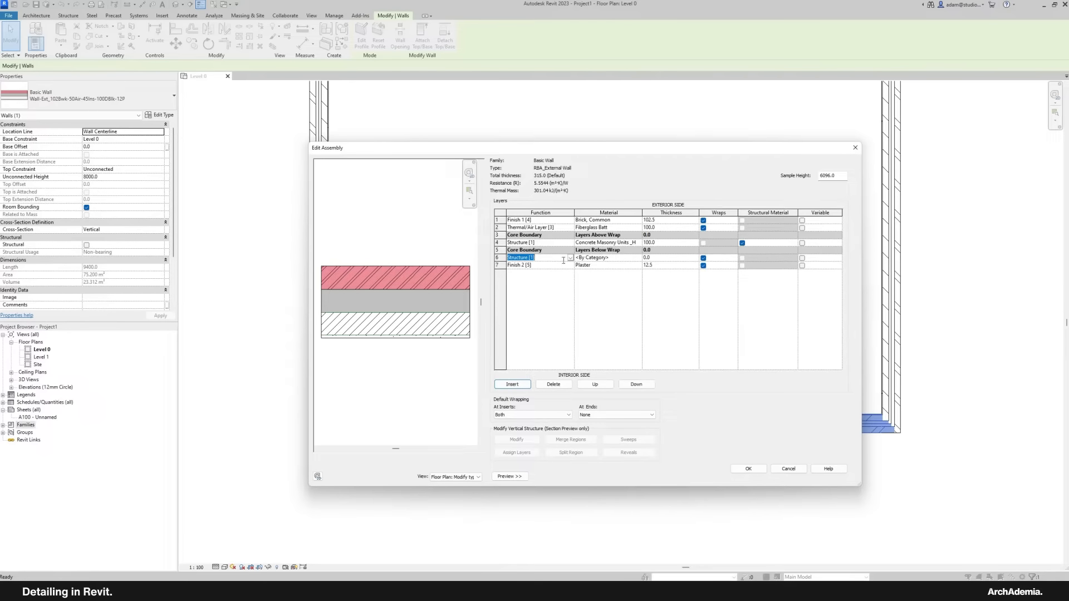
double_click(571, 259)
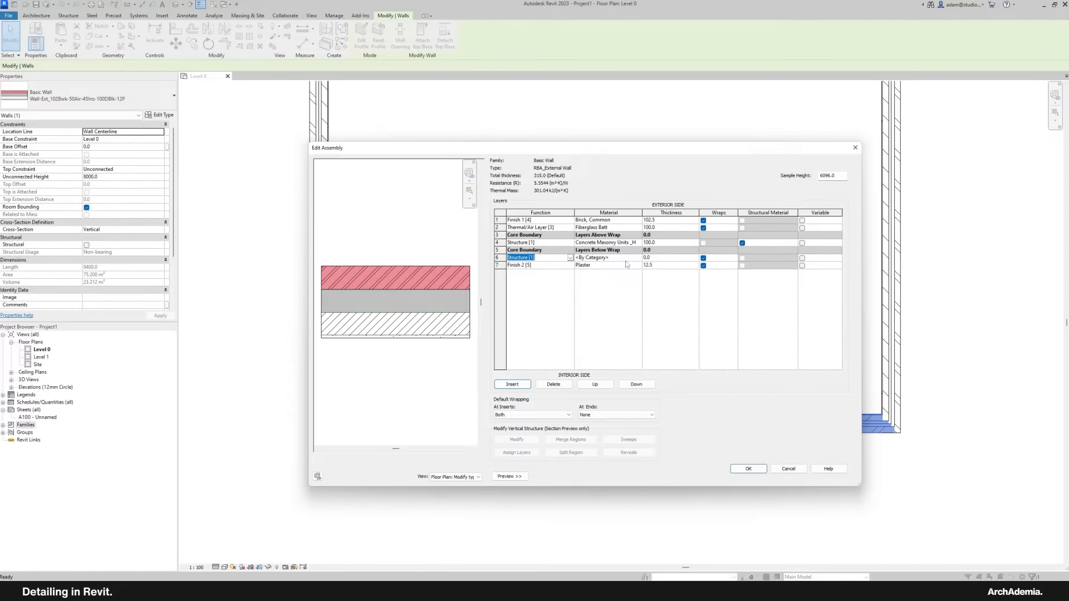
left_click(674, 259)
key("Tab")
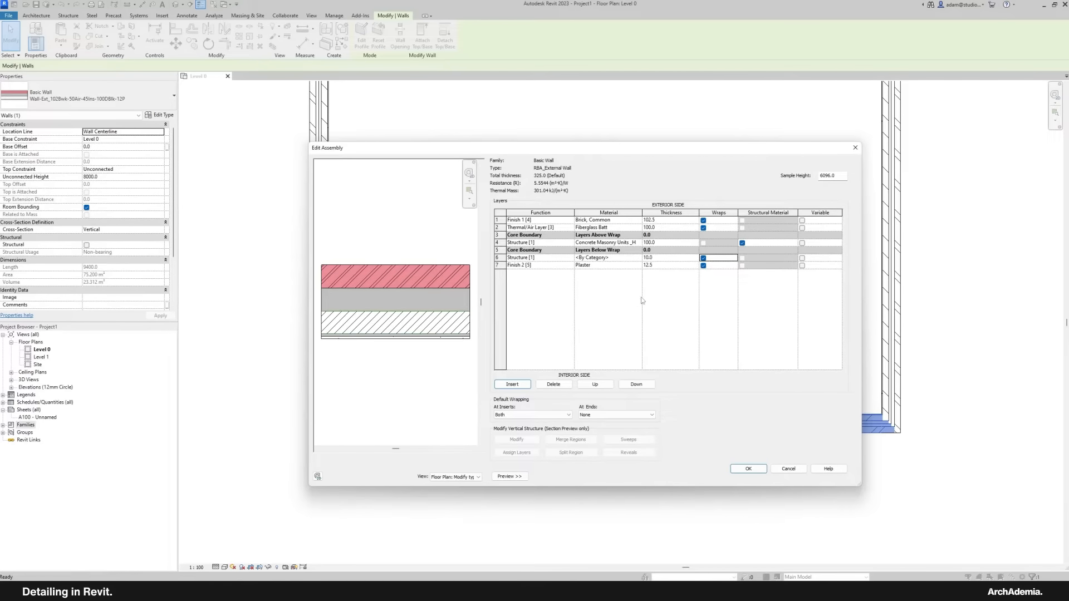
Step: Give the new 10 mm layer the Substrate [2] function and Air material, and apply the modified type to the wall
left_click(571, 259)
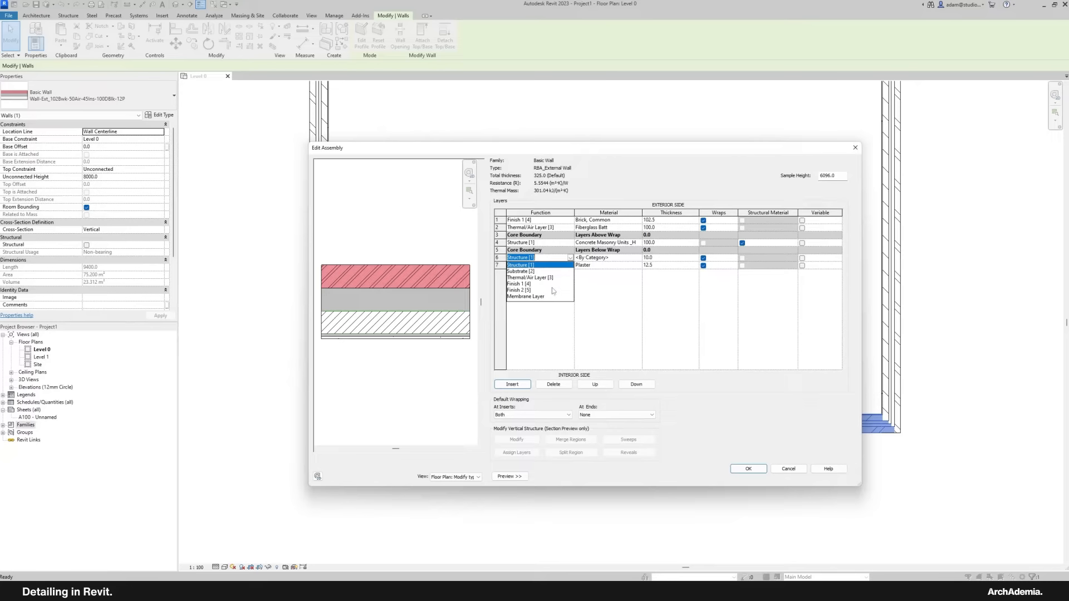
left_click(526, 272)
left_click(632, 260)
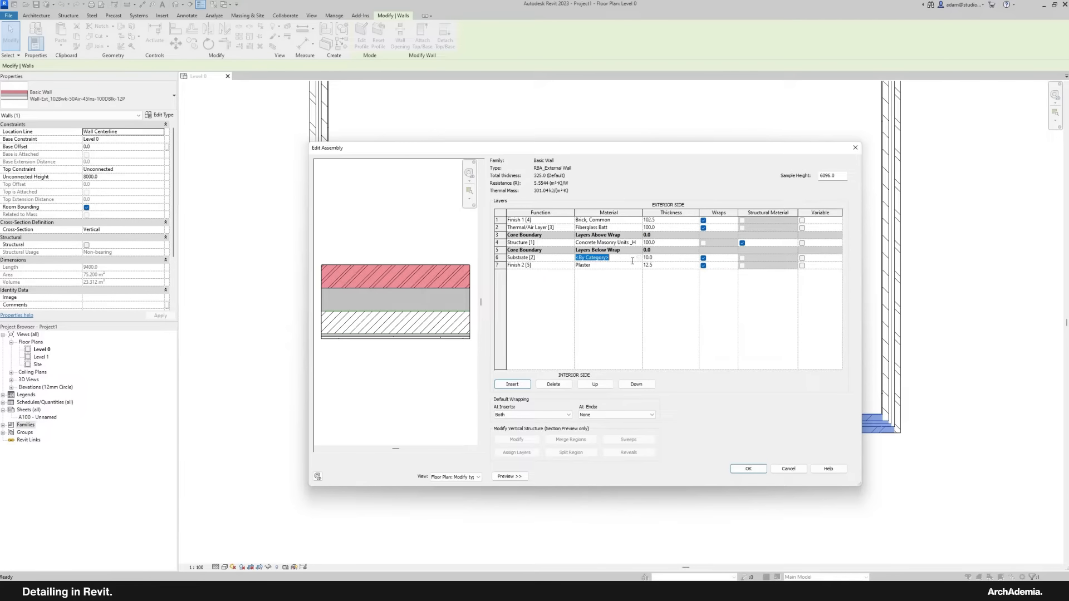
left_click(639, 259)
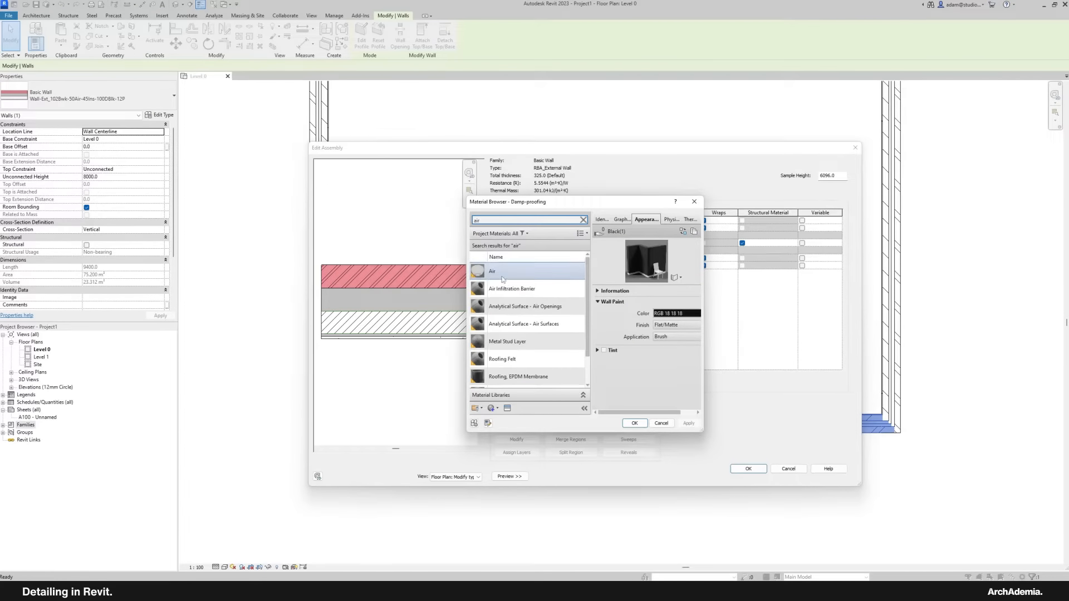
left_click(504, 273)
left_click(634, 423)
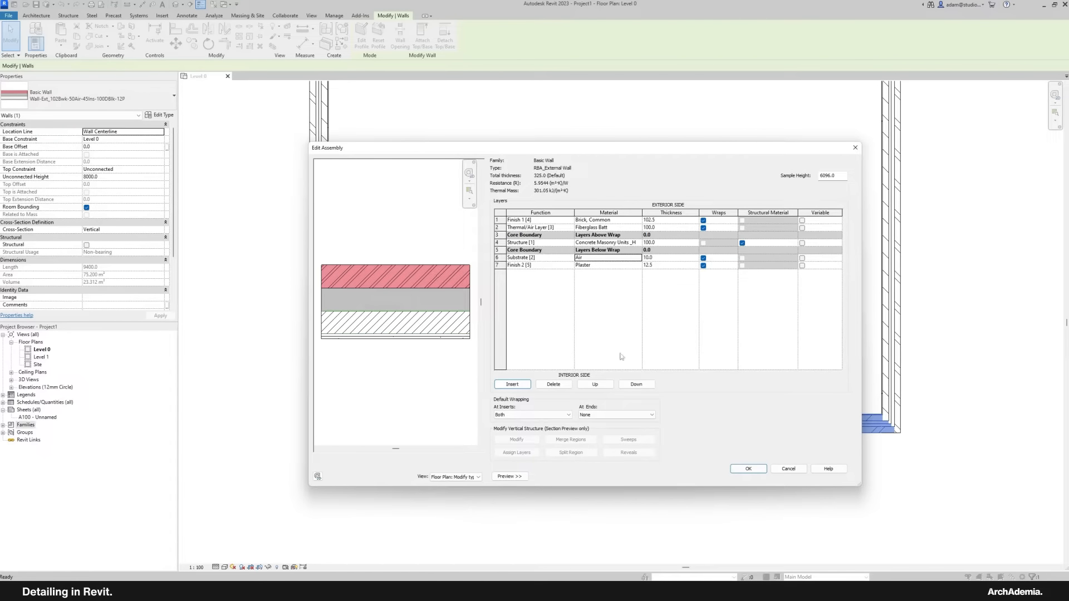
left_click(748, 469)
left_click(712, 436)
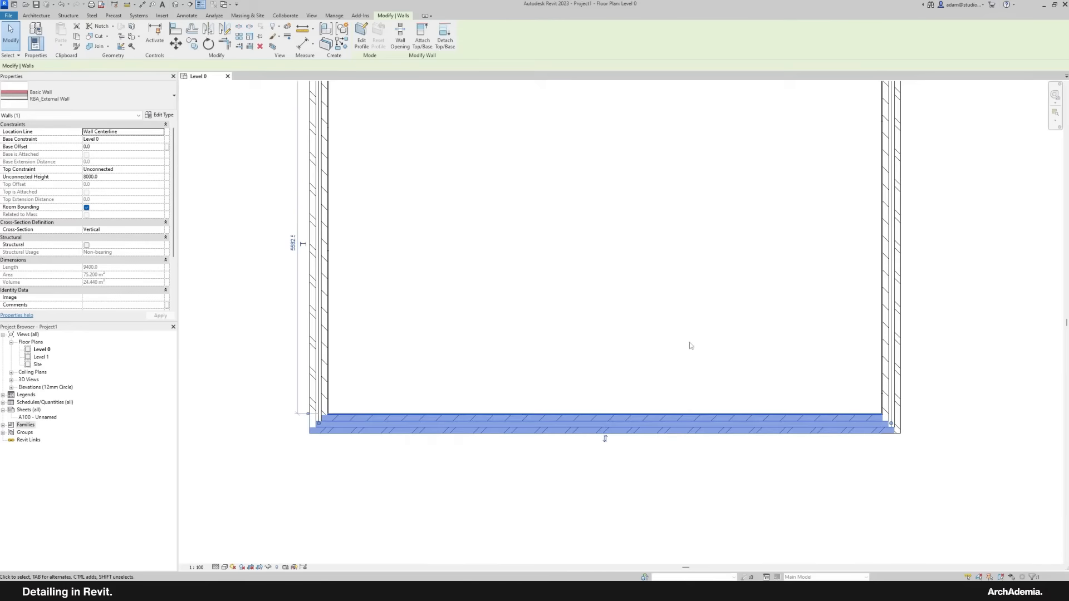
left_click(690, 344)
Step: Start a new floor on Level 0 using the type Floor-Grnd-Bearing_65Scr-90Ins-125Conc-50SBld-150Hcore
scroll(336, 445, "up", 4)
scroll(332, 469, "down", 5)
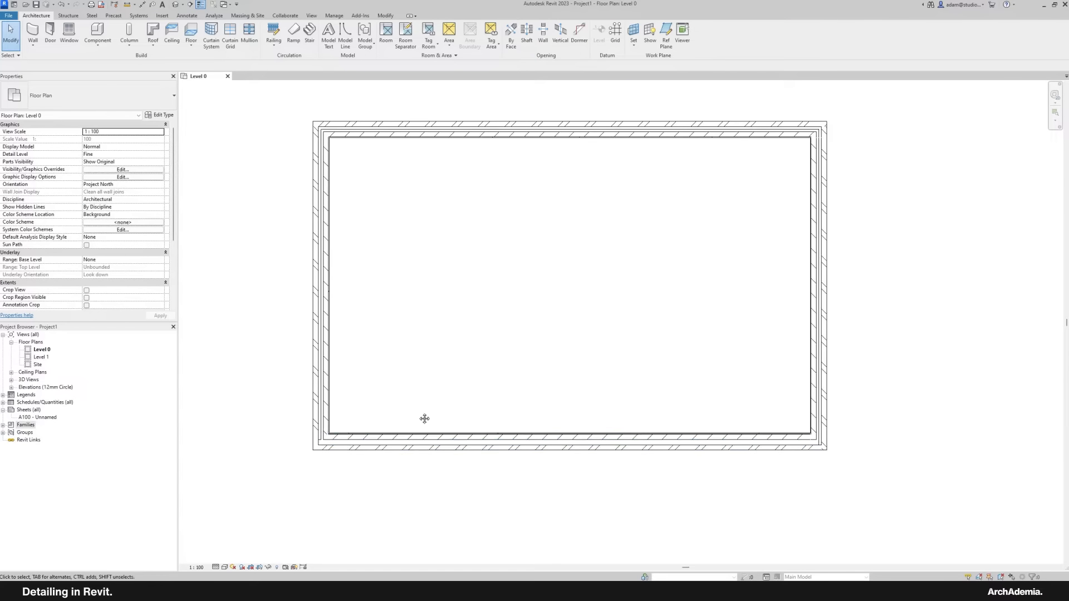
middle_click_drag(424, 418, 406, 418)
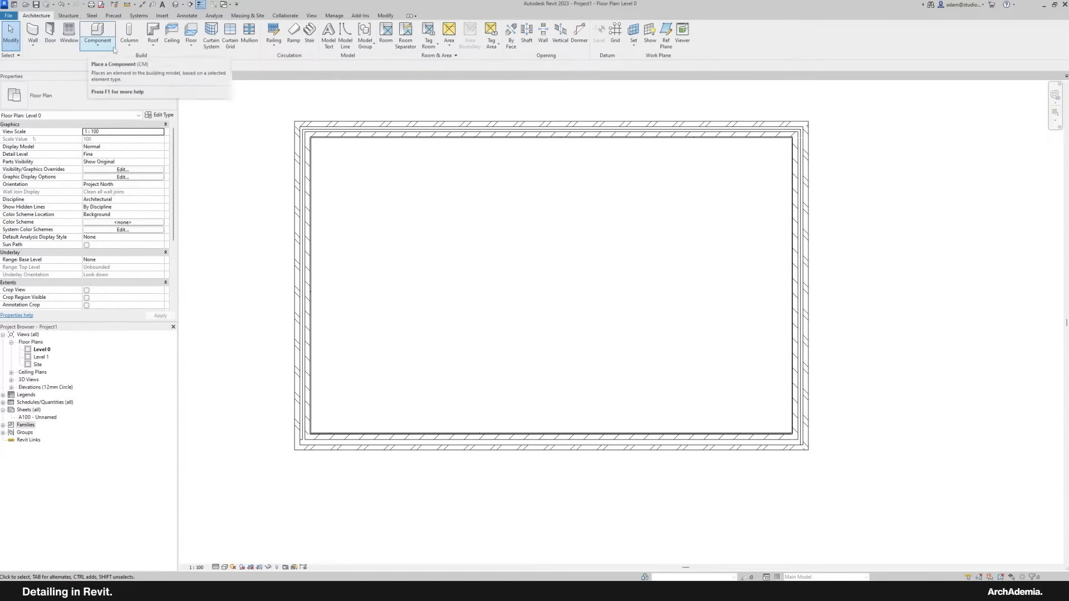
left_click(191, 32)
left_click(75, 102)
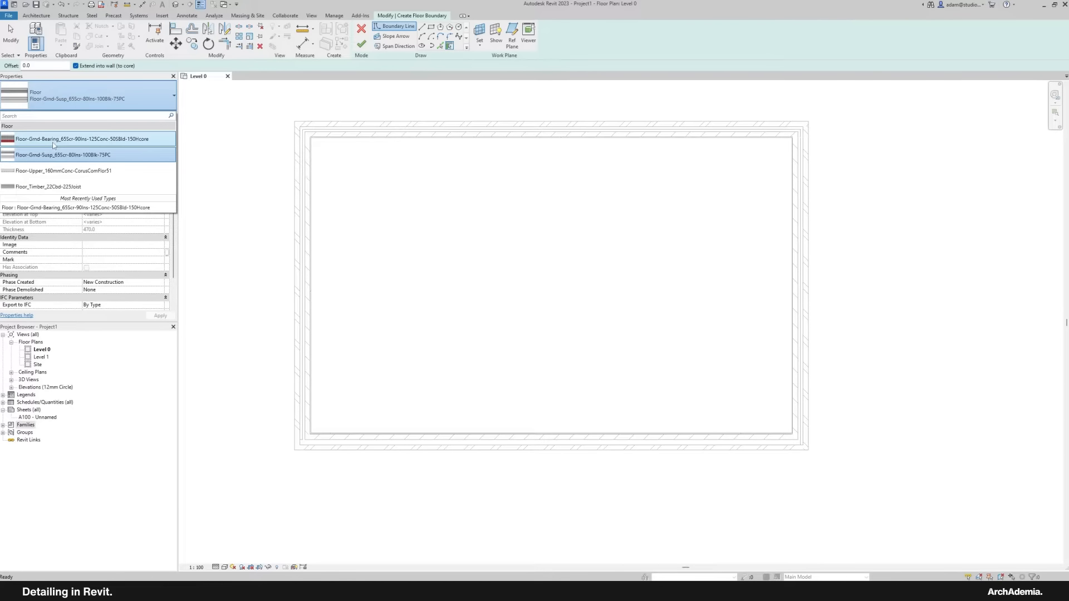
left_click(53, 145)
Step: Sketch a rectangular floor boundary between opposite corners along the inner face of the walls' blockwork
middle_click_drag(398, 243, 388, 268)
left_click(431, 28)
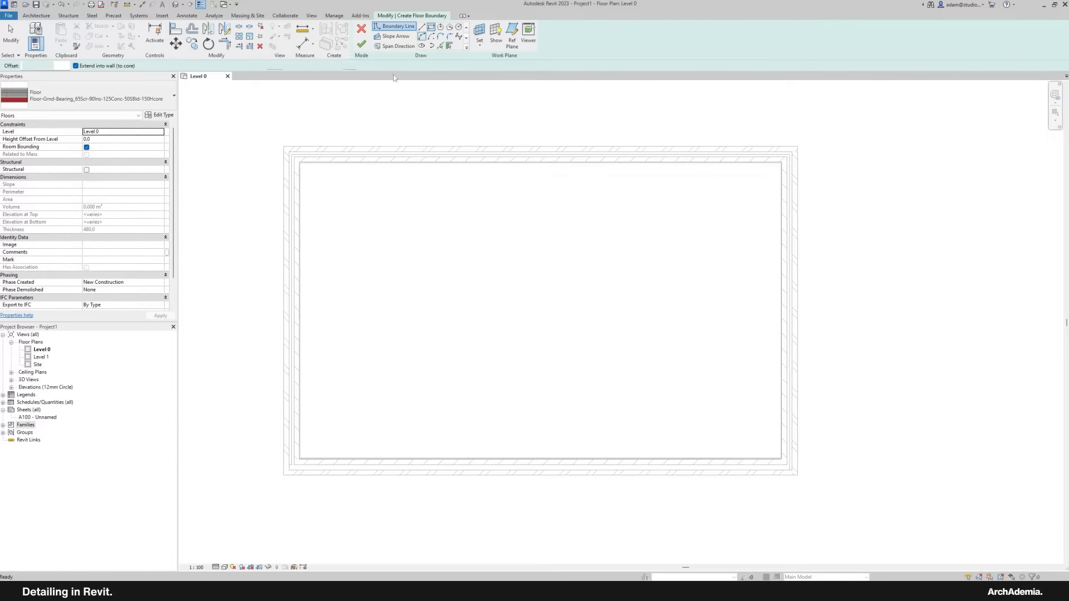
scroll(307, 156, "up", 4)
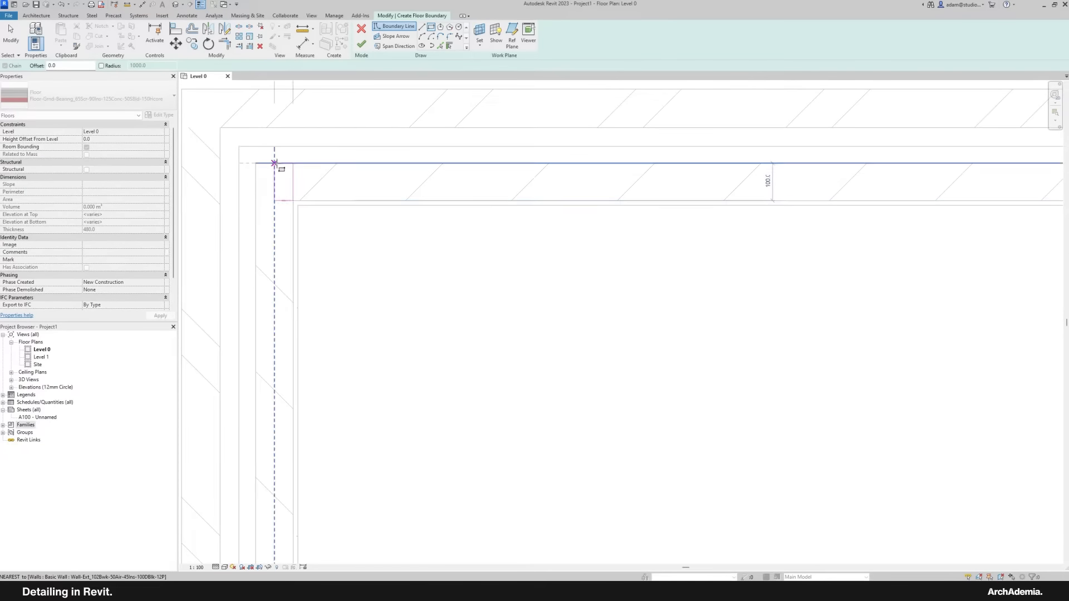
left_click(274, 164)
scroll(274, 163, "down", 5)
scroll(532, 341, "up", 5)
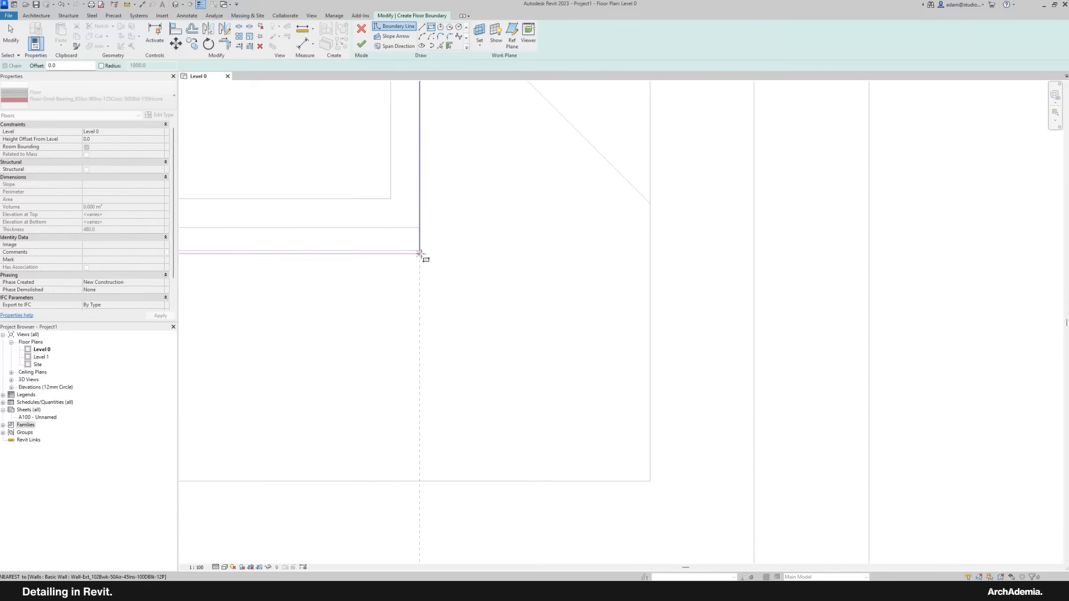
scroll(420, 254, "down", 3)
scroll(629, 429, "up", 4)
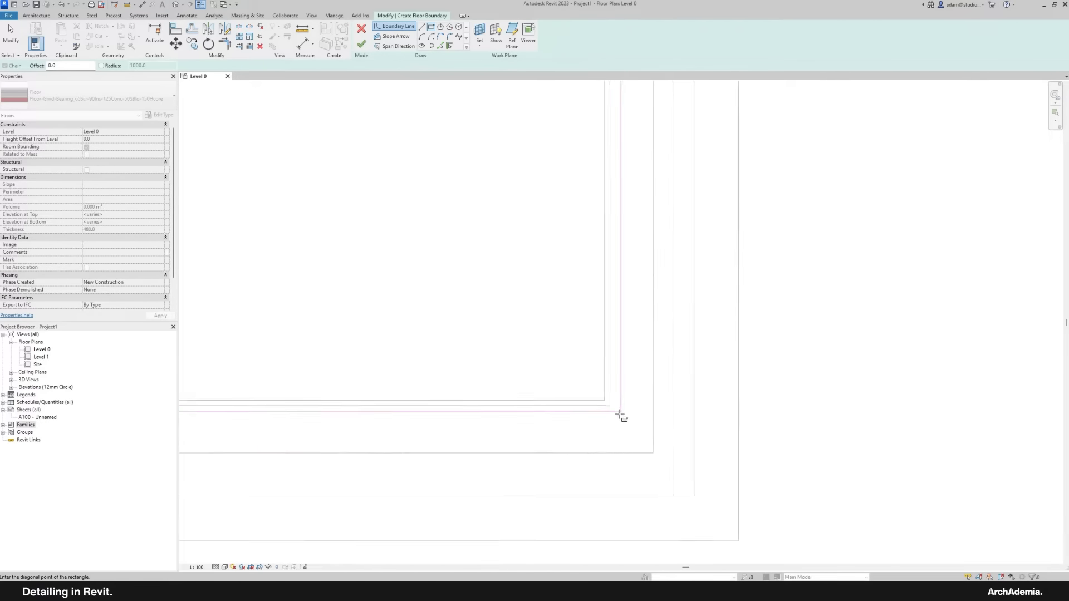
scroll(621, 416, "up", 3)
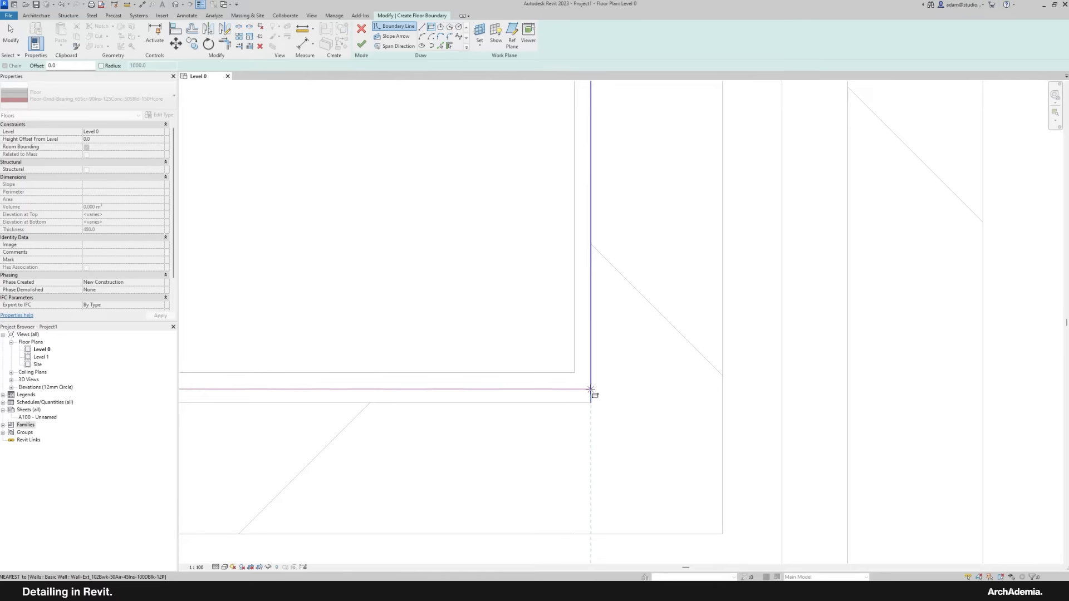
scroll(591, 393, "up", 2)
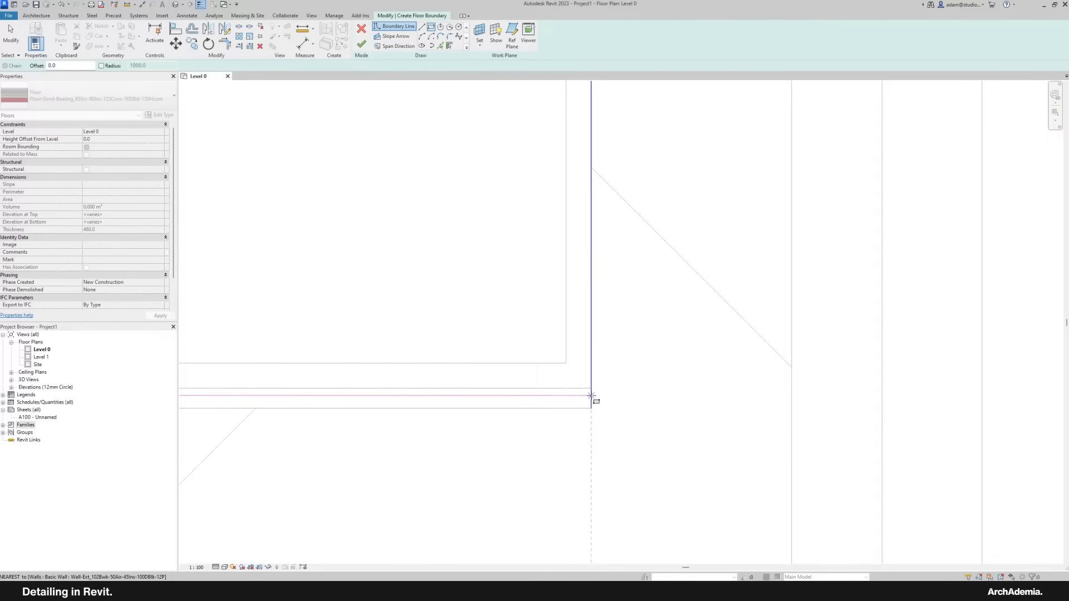
key("Escape")
Step: Align the floor's lower boundary line with the inner blockwork face of the lower wall
key("a")
key("l")
scroll(722, 428, "down", 4)
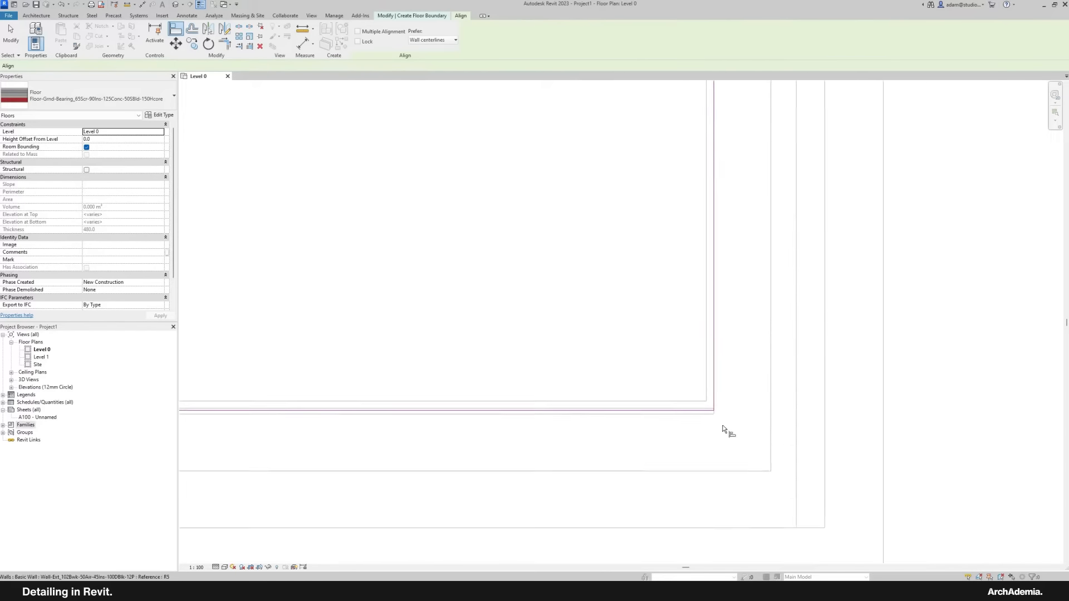
scroll(634, 420, "up", 3)
left_click(630, 402)
left_click(628, 393)
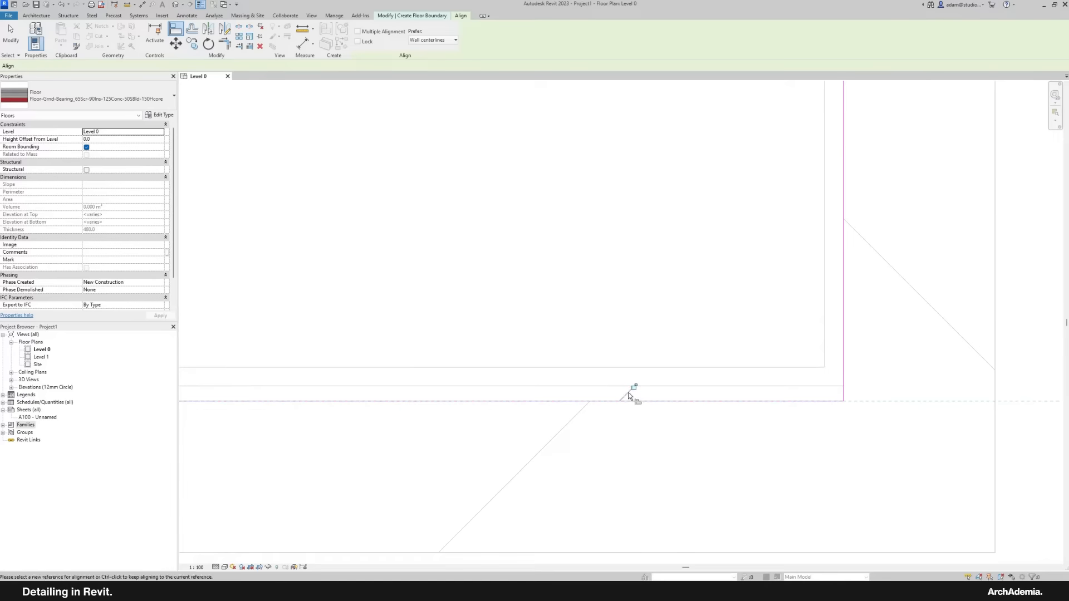
Step: Check the boundary's other lower corner against the walls and finish the floor sketch
scroll(668, 417, "down", 5)
scroll(449, 472, "up", 5)
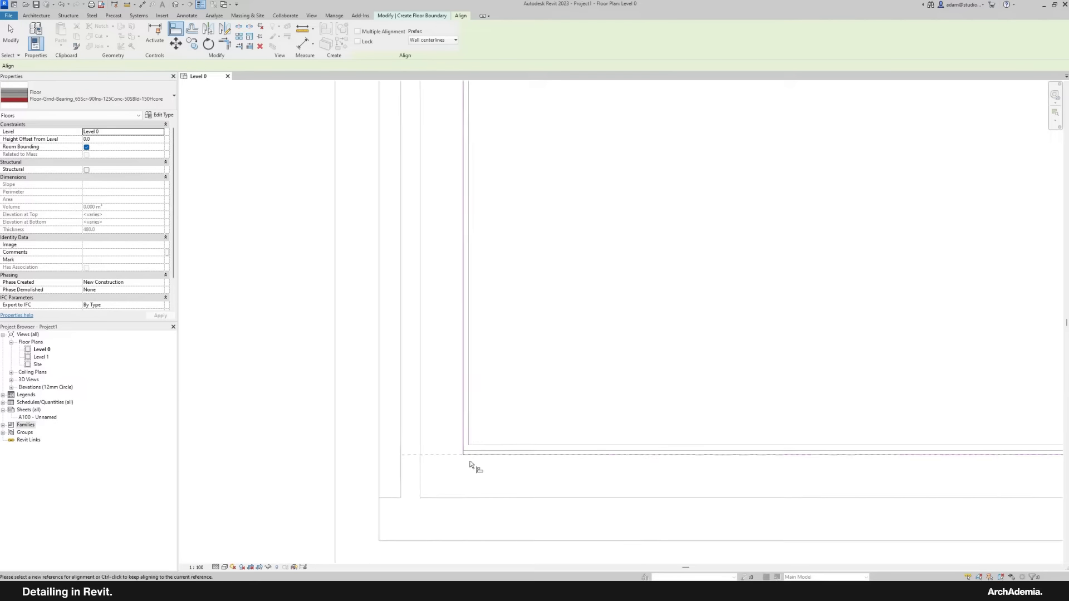
scroll(470, 462, "up", 2)
scroll(344, 454, "down", 6)
middle_click_drag(488, 378, 431, 422)
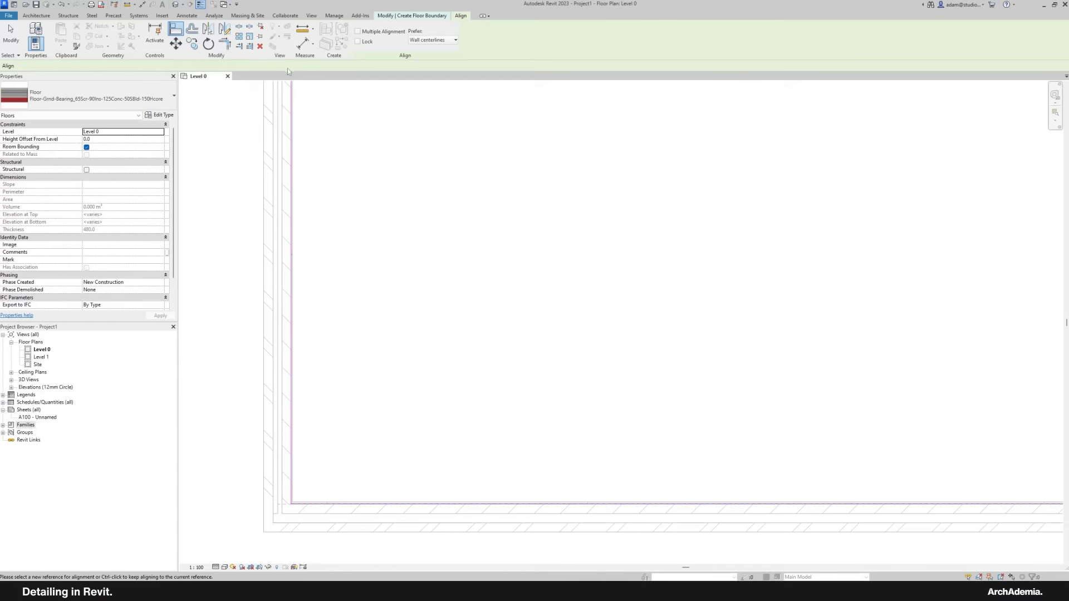
key("Escape")
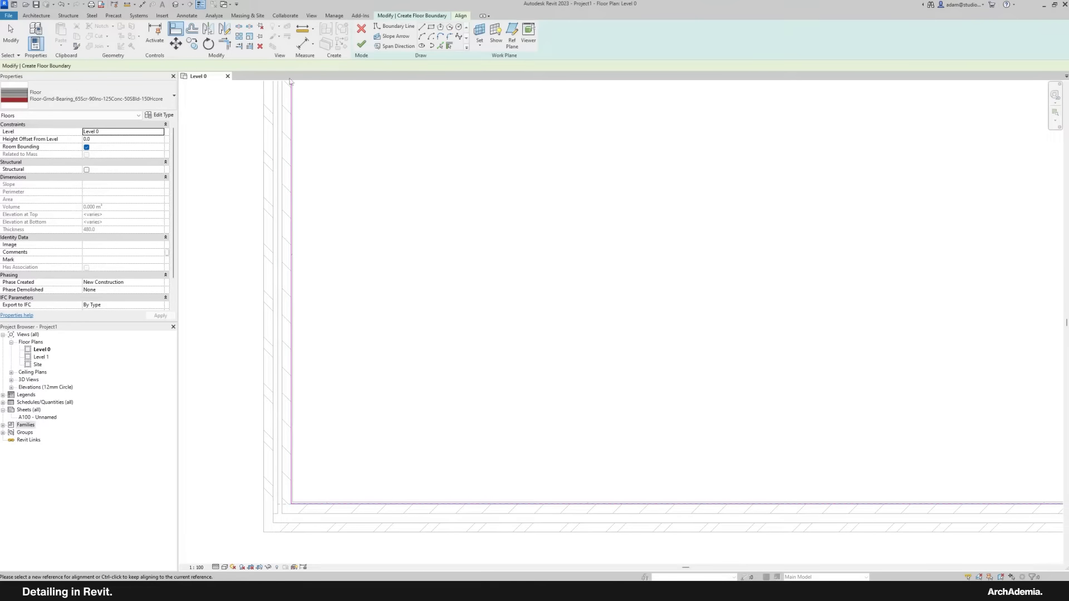
left_click(362, 42)
Step: Change the left, upper and right walls to the RBA_External Wall type and check the lower-left wall corner
scroll(261, 437, "down", 3)
scroll(260, 434, "down", 1)
left_click(289, 467)
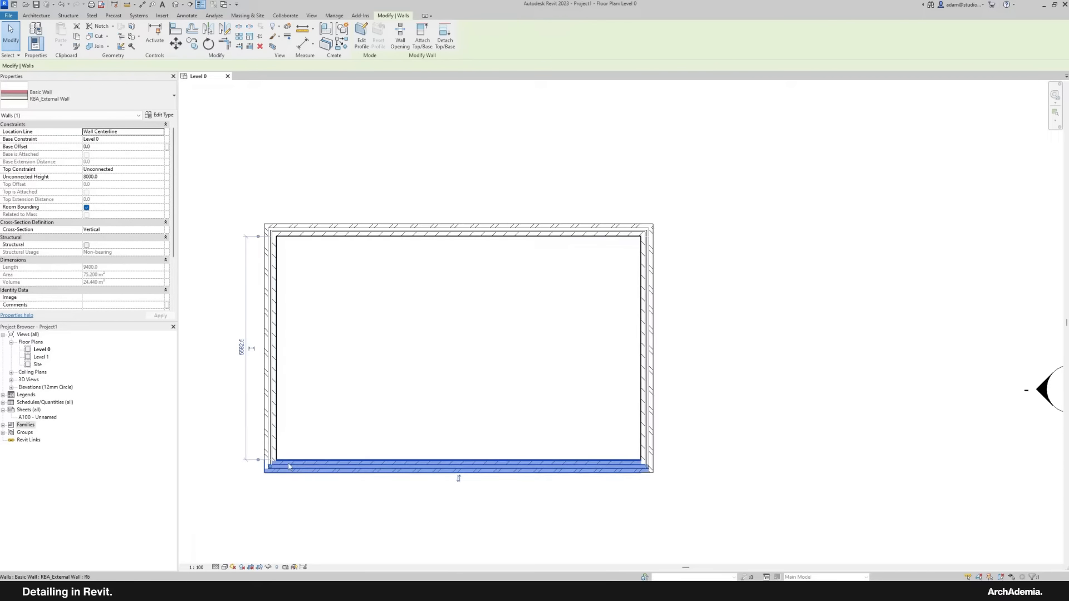
scroll(256, 394, "up", 2)
left_click(268, 372)
left_click(406, 174, "ctrl")
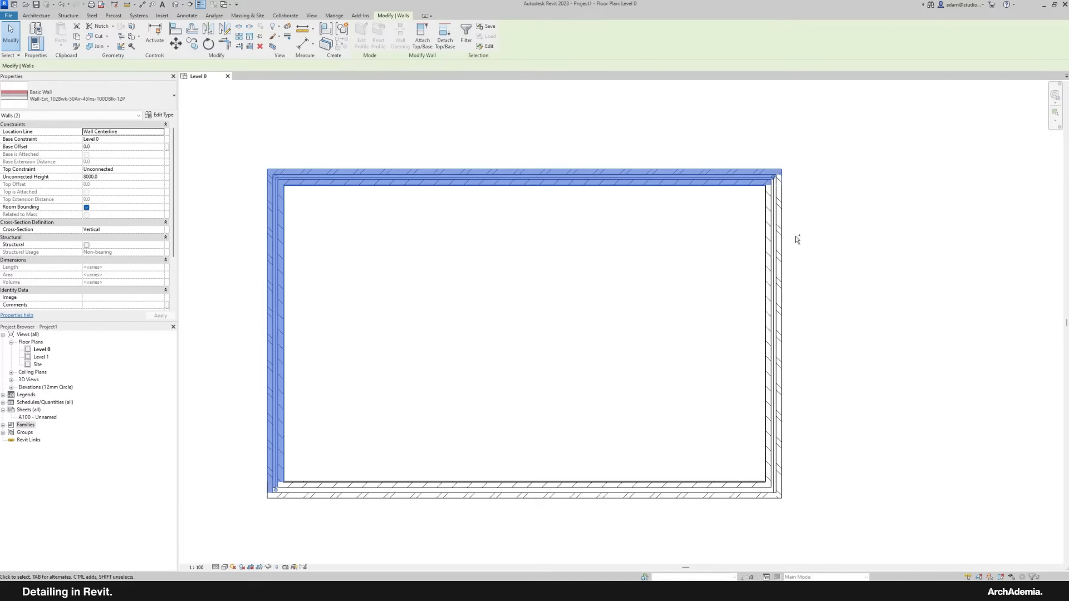
left_click(774, 259, "ctrl")
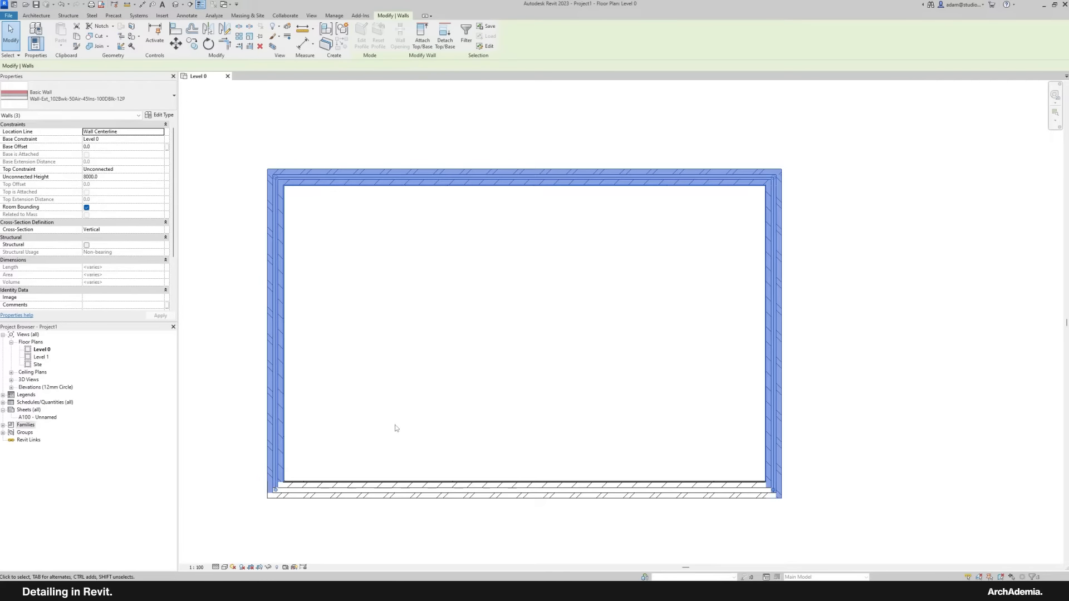
left_click(81, 104)
scroll(84, 167, "up", 2)
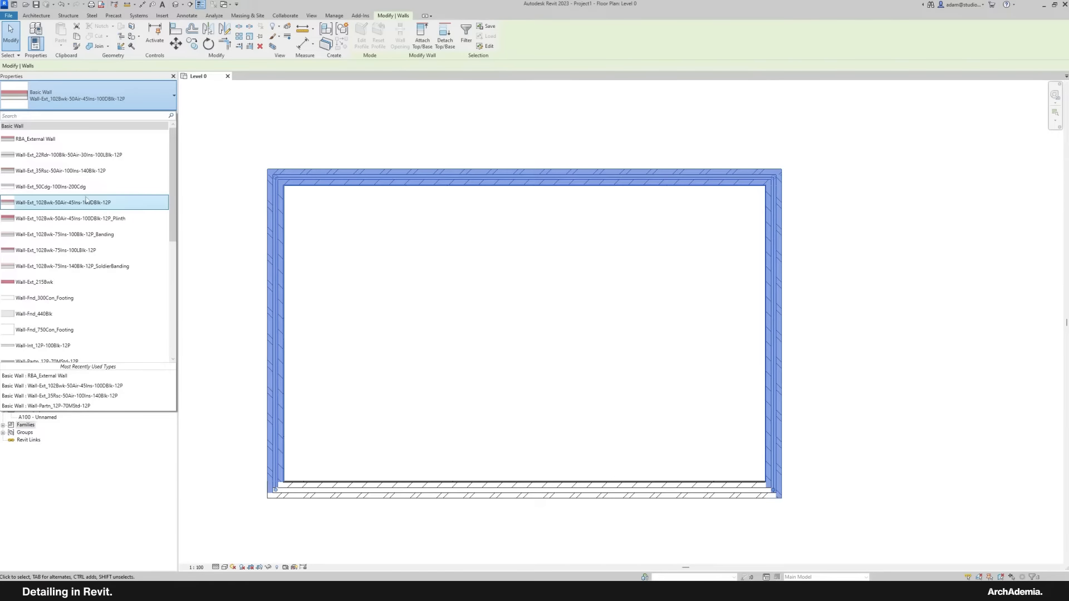
left_click(33, 143)
left_click(221, 437)
scroll(273, 489, "up", 5)
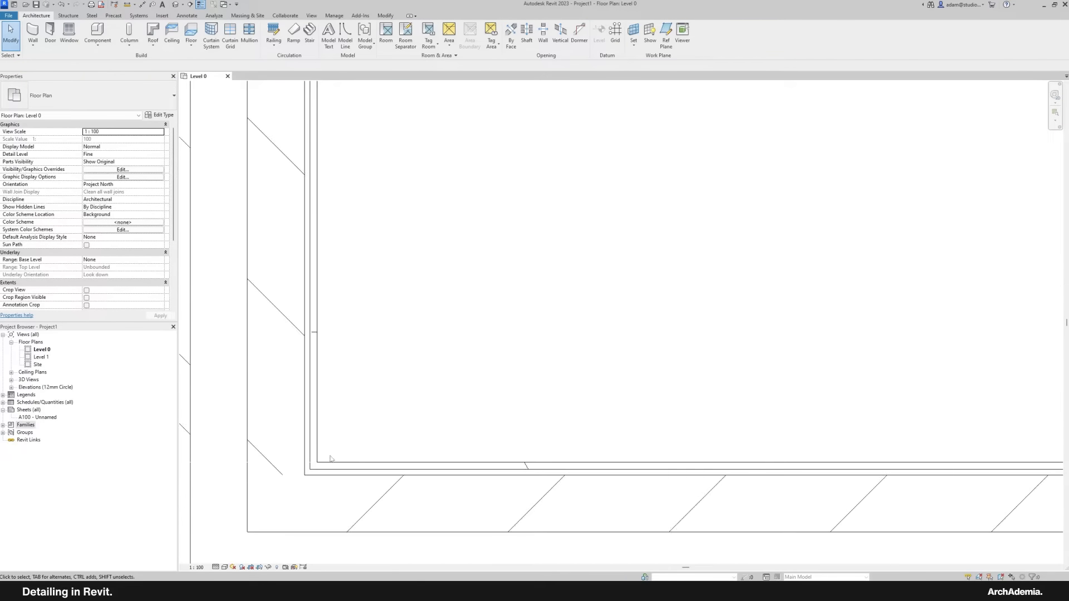
scroll(330, 458, "down", 5)
scroll(432, 401, "up", 1)
scroll(350, 301, "down", 2)
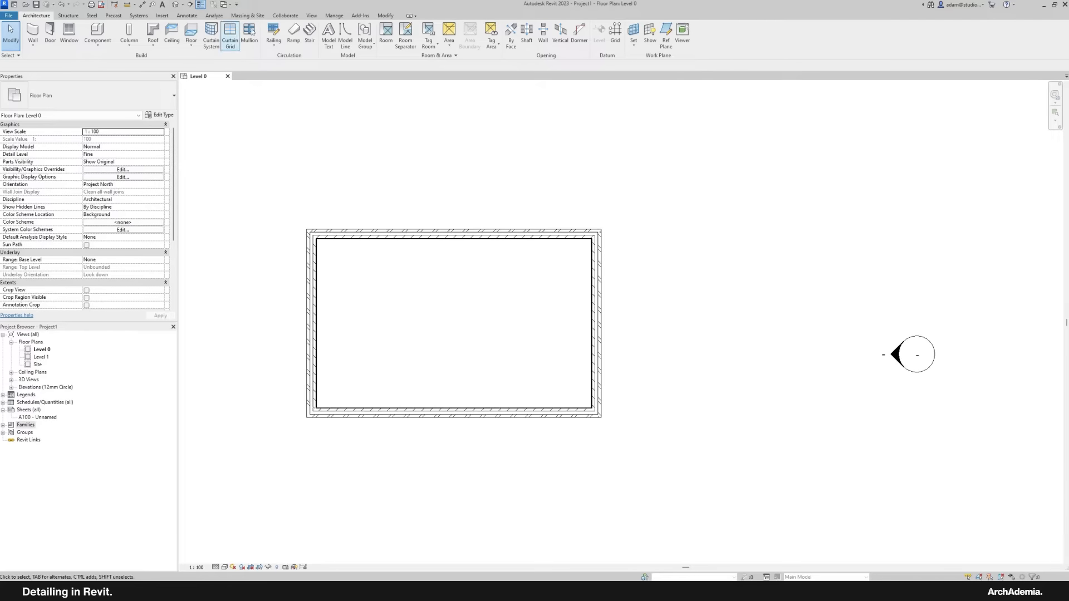
Step: Place a vertical building section through the plan, running from above the upper wall to below the lower wall
left_click(311, 15)
left_click(279, 35)
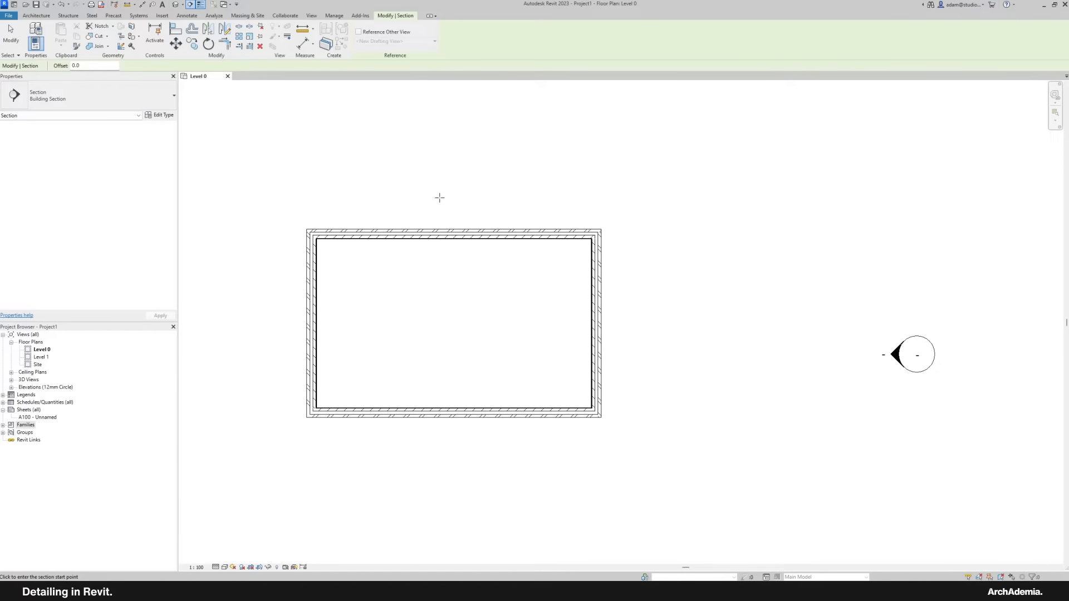
left_click(434, 181)
left_click(437, 470)
key("Escape")
key("Escape")
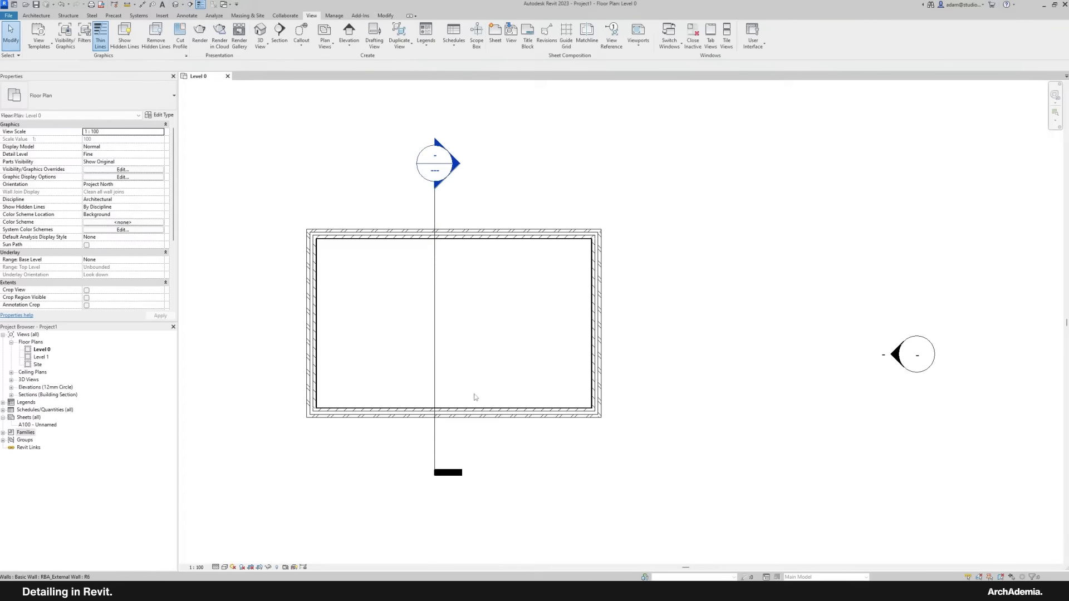
Step: Set the Level 0 plan scale to 1:50 and break the section line with a gap in its middle
left_click(197, 568)
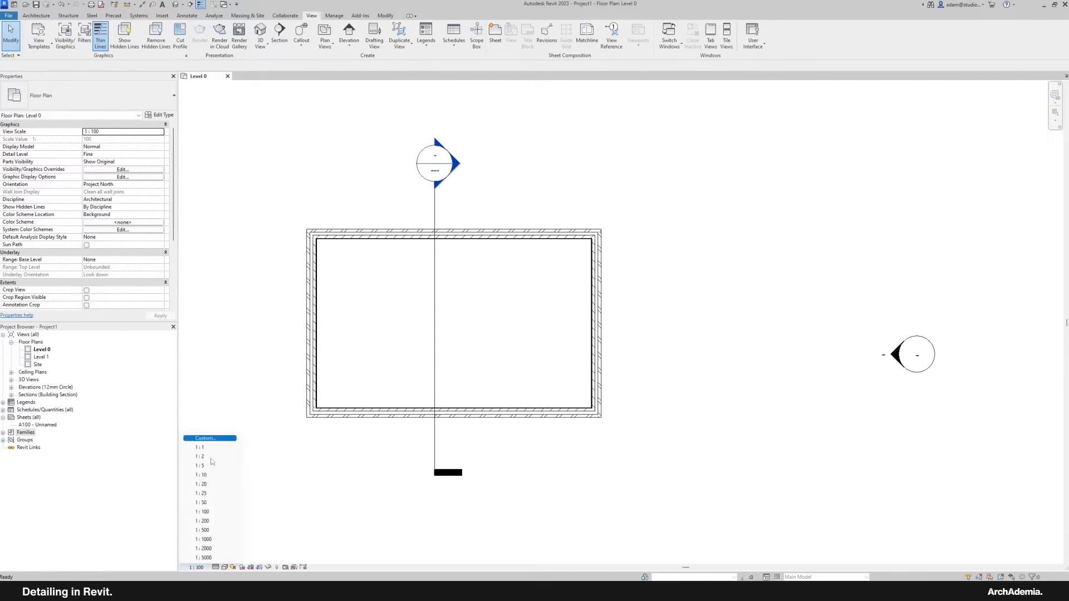
left_click(206, 495)
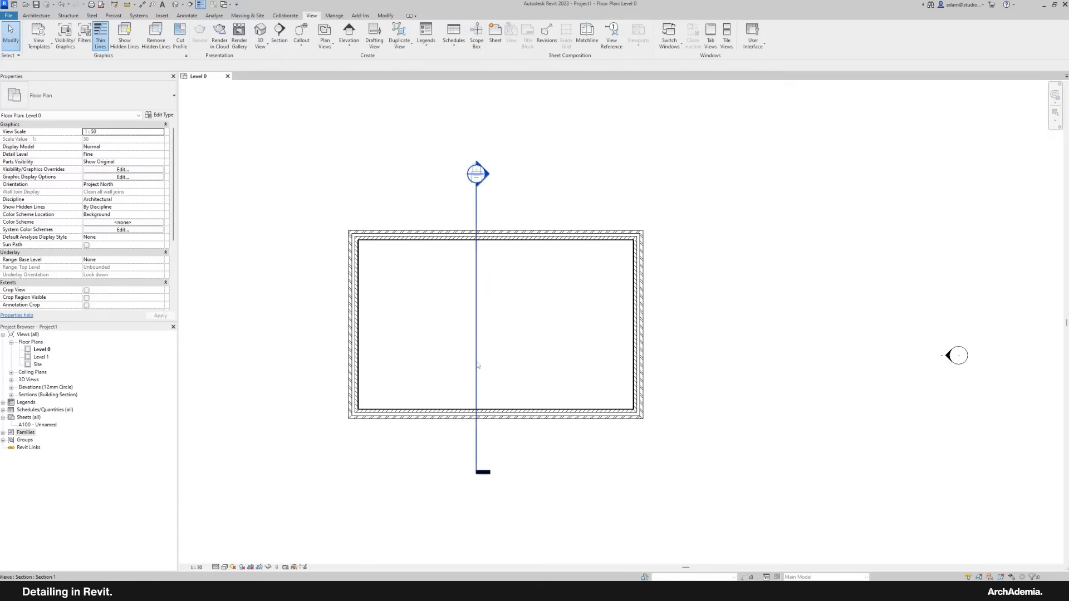
left_click(477, 368)
left_click(477, 328)
middle_click_drag(518, 336, 470, 337)
key("Escape")
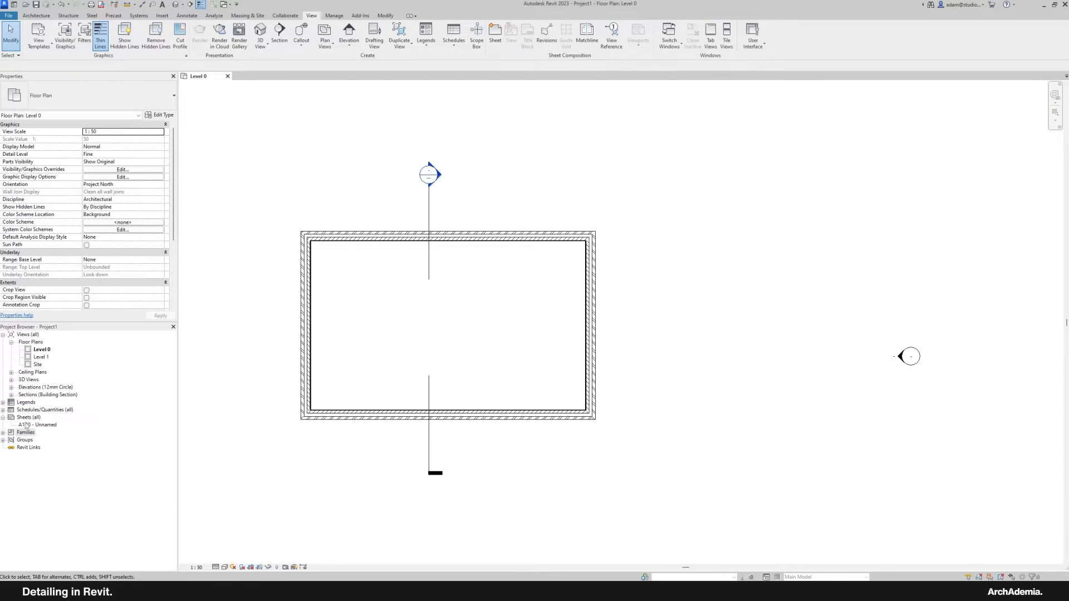
Step: Open the Section 1 building section view
left_click(11, 395)
double_click(44, 402)
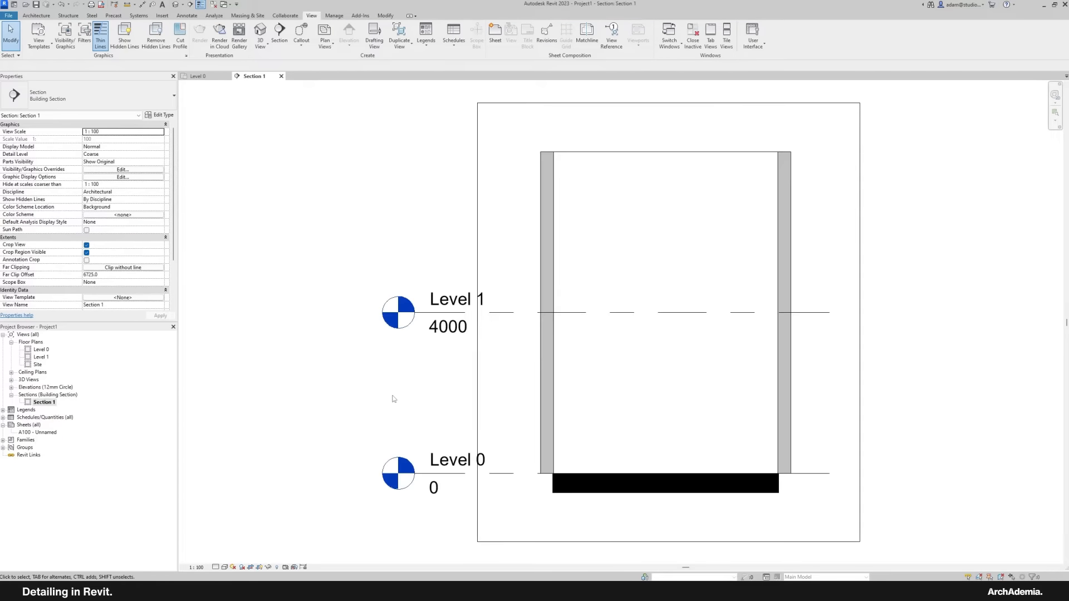
scroll(388, 388, "down", 3)
Step: Enlarge the section's crop region on all four sides around the building
left_click(445, 449)
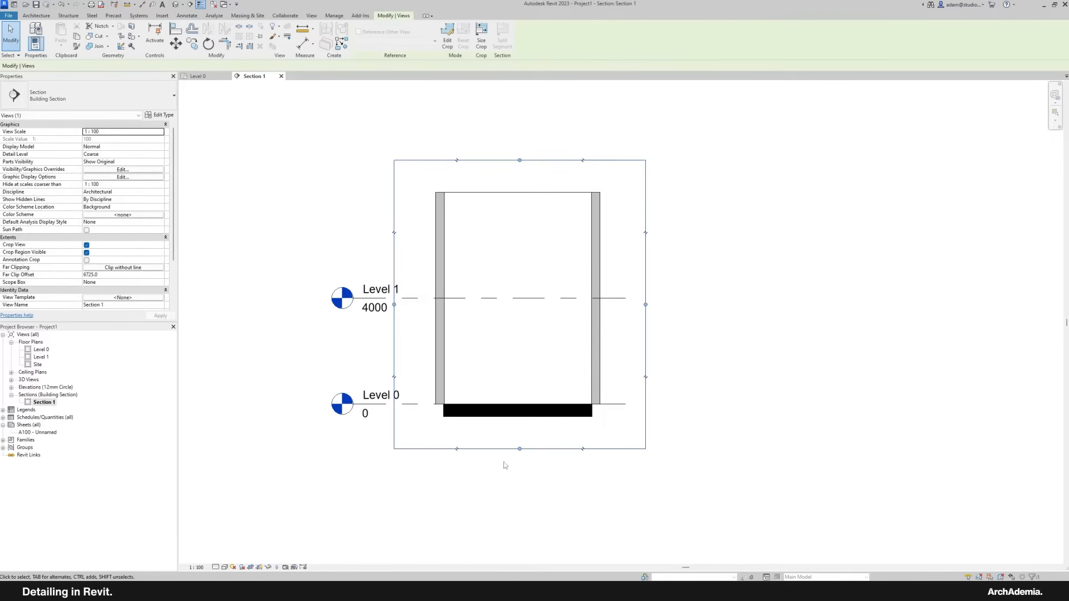
left_click_drag(519, 449, 518, 481)
middle_click_drag(496, 382, 467, 347)
left_click_drag(496, 143, 497, 129)
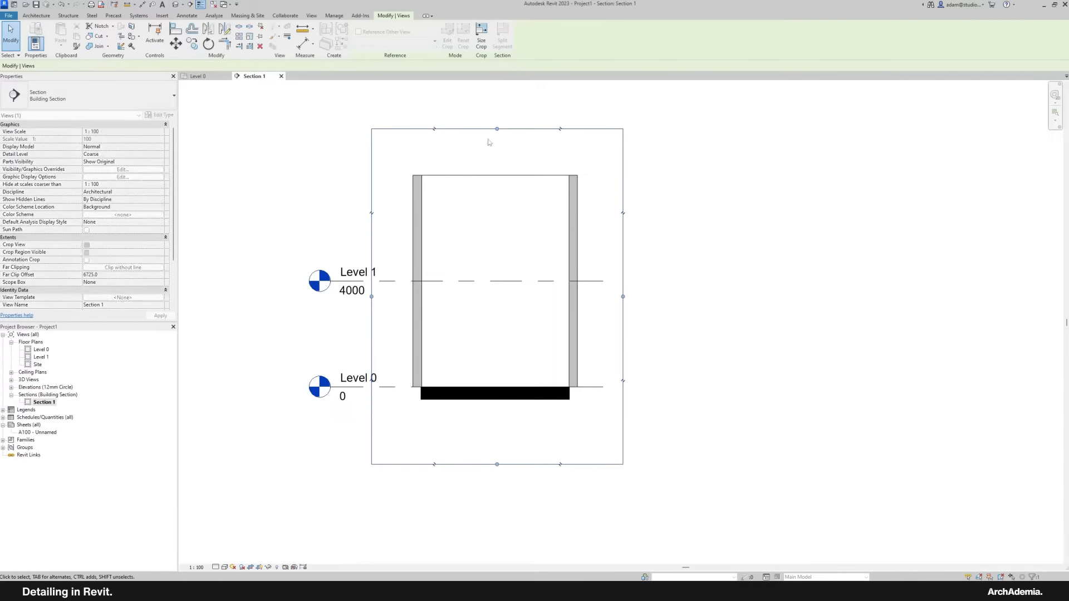
left_click_drag(371, 297, 360, 298)
left_click_drag(622, 297, 642, 299)
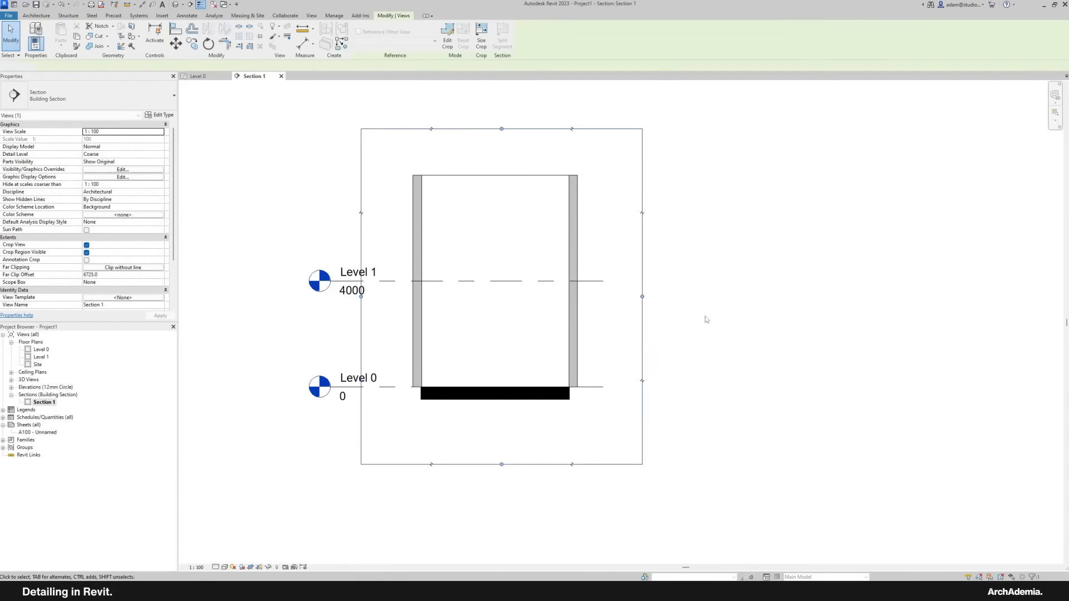
left_click(706, 320)
Step: Set the section view's scale to 1:5 and its detail level to Fine
left_click(196, 568)
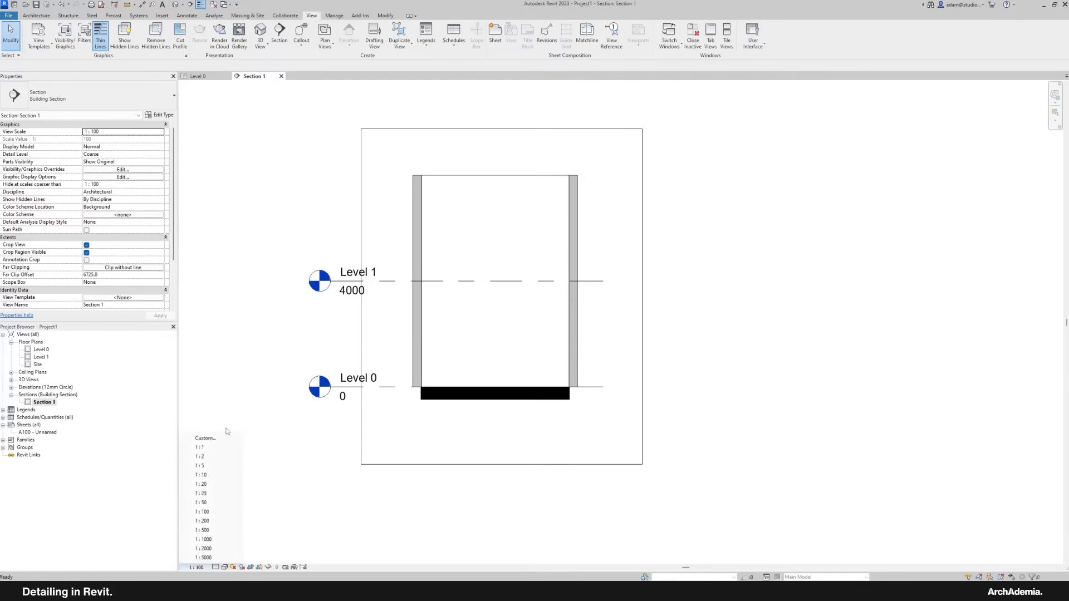
left_click(209, 467)
left_click(479, 465)
left_click(321, 520)
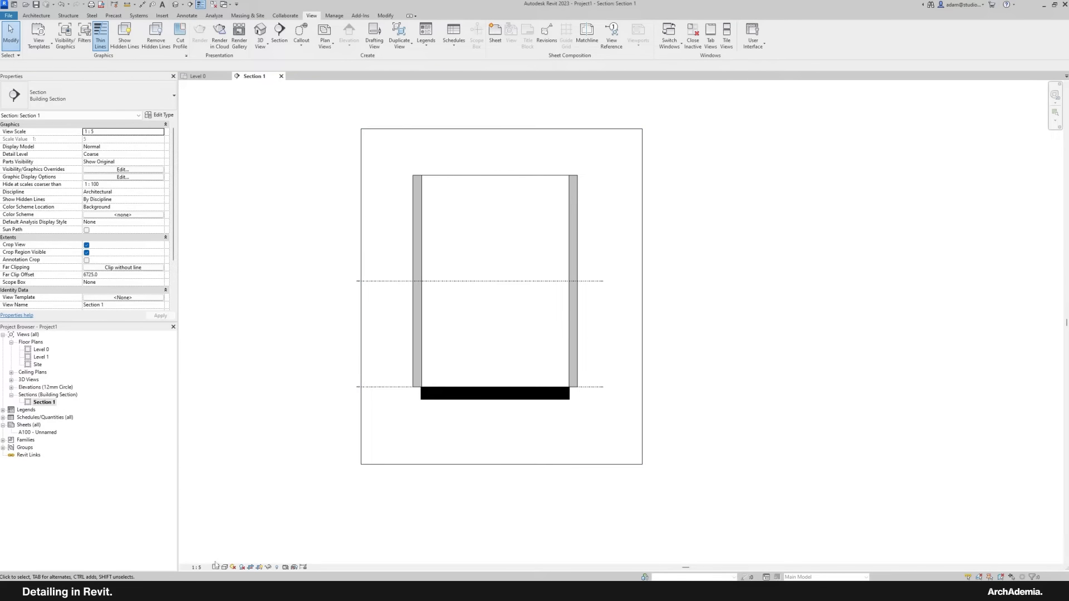
left_click(216, 567)
left_click(226, 558)
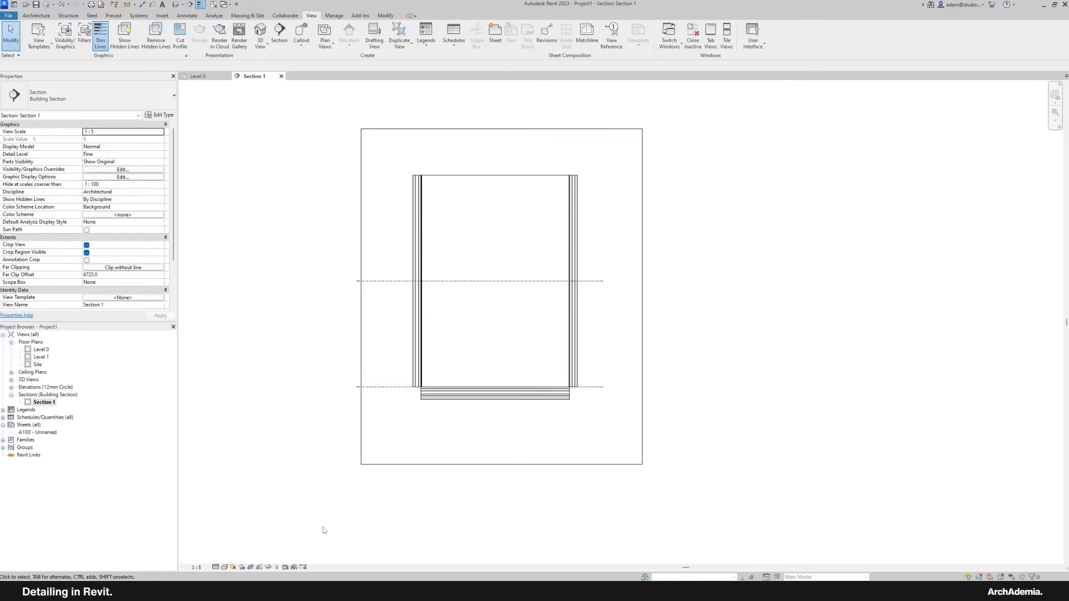
Step: Tighten the section's crop region around the junction of the left external wall and the ground floor
left_click(434, 465)
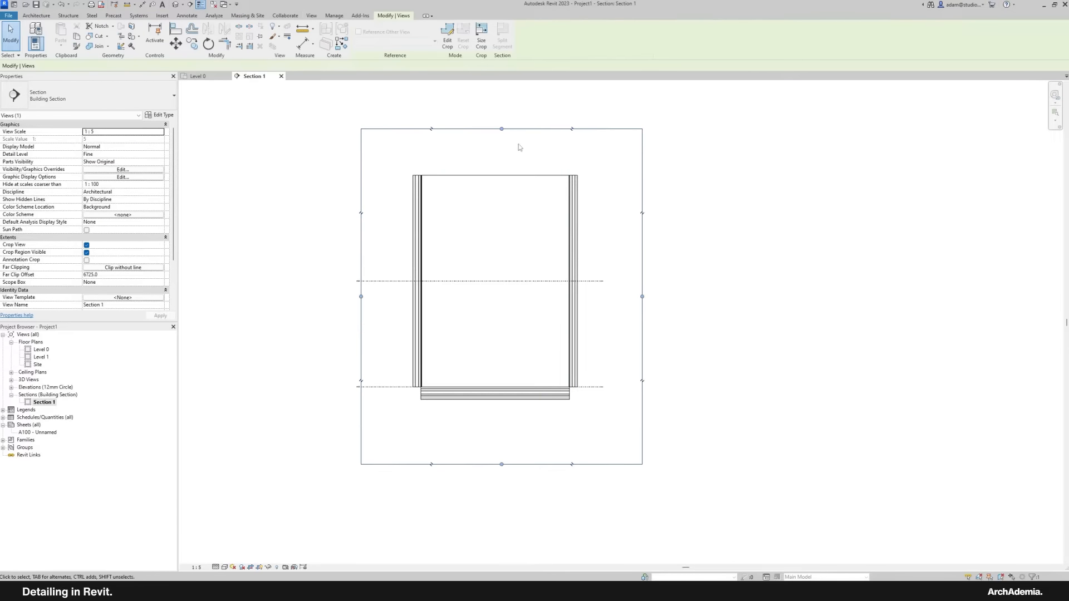
left_click_drag(502, 129, 502, 317)
left_click_drag(642, 390, 487, 390)
left_click_drag(361, 390, 380, 390)
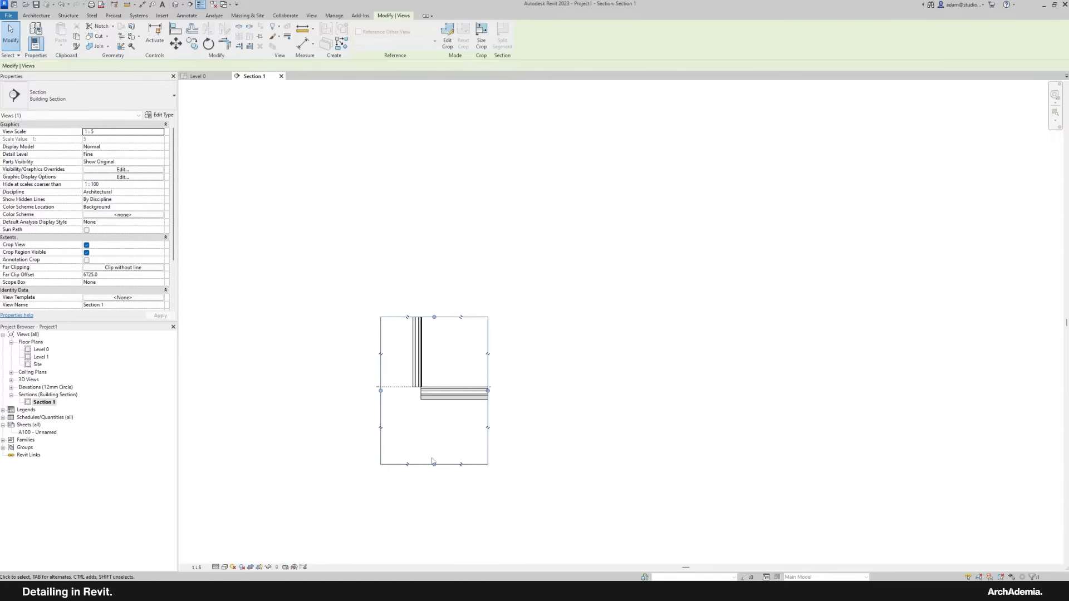
left_click_drag(434, 464, 437, 438)
left_click_drag(487, 378, 477, 378)
scroll(414, 401, "up", 7)
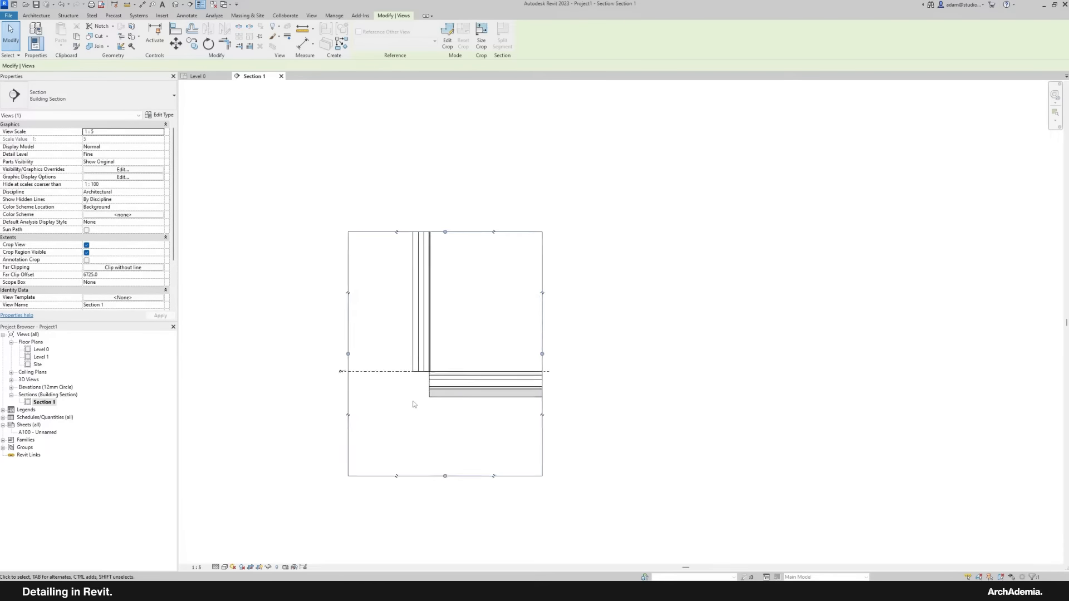
Step: Select the ground-bearing floor at its junction with the external wall in the section
scroll(417, 395, "up", 5)
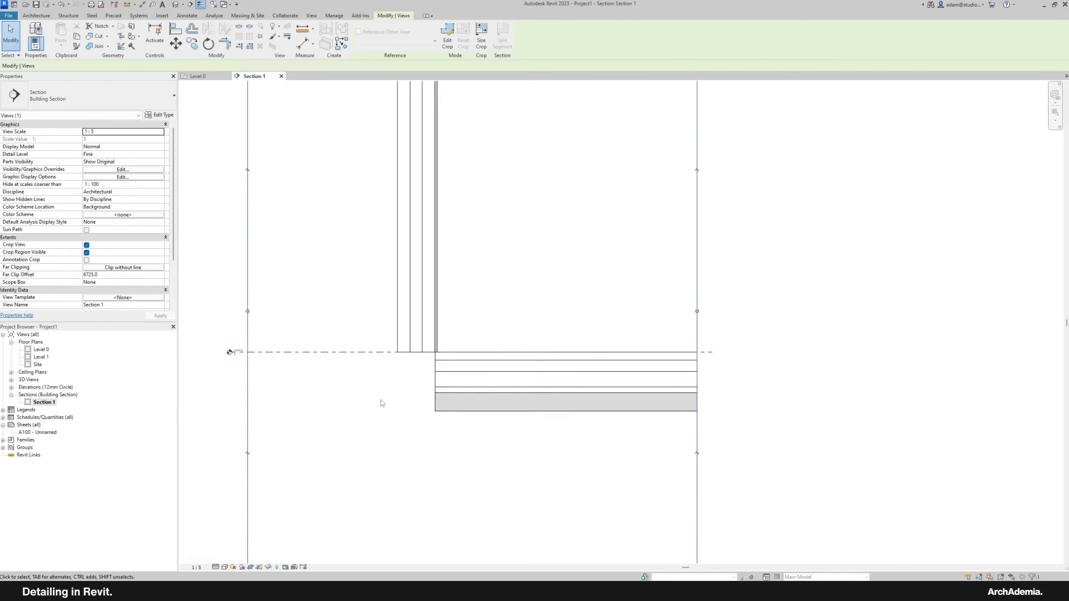
left_click(421, 399)
scroll(475, 382, "up", 2)
left_click(475, 382)
scroll(436, 393, "up", 2)
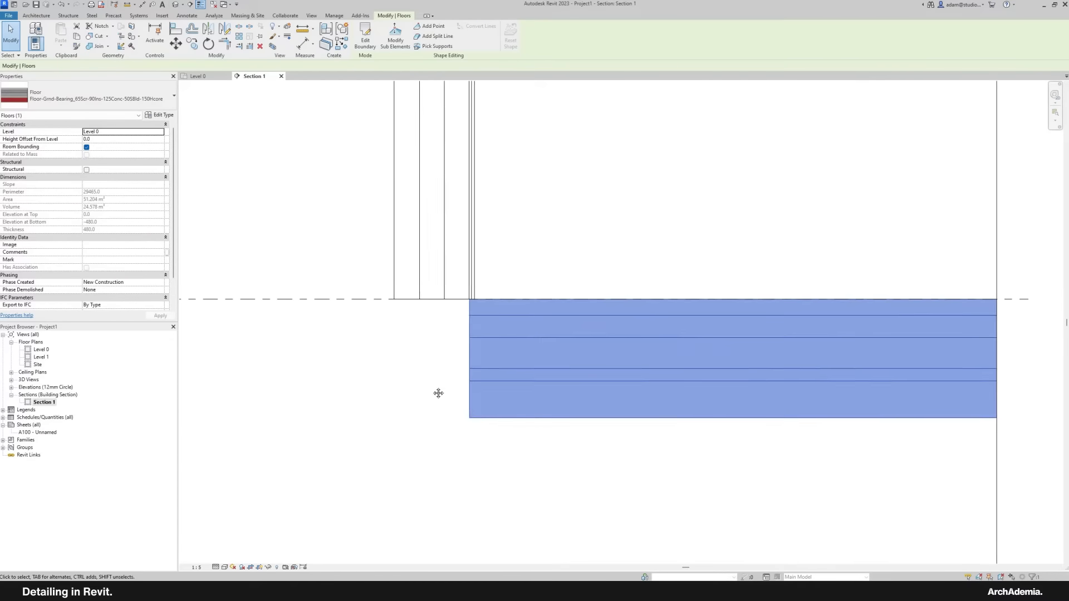
middle_click_drag(436, 394, 385, 396)
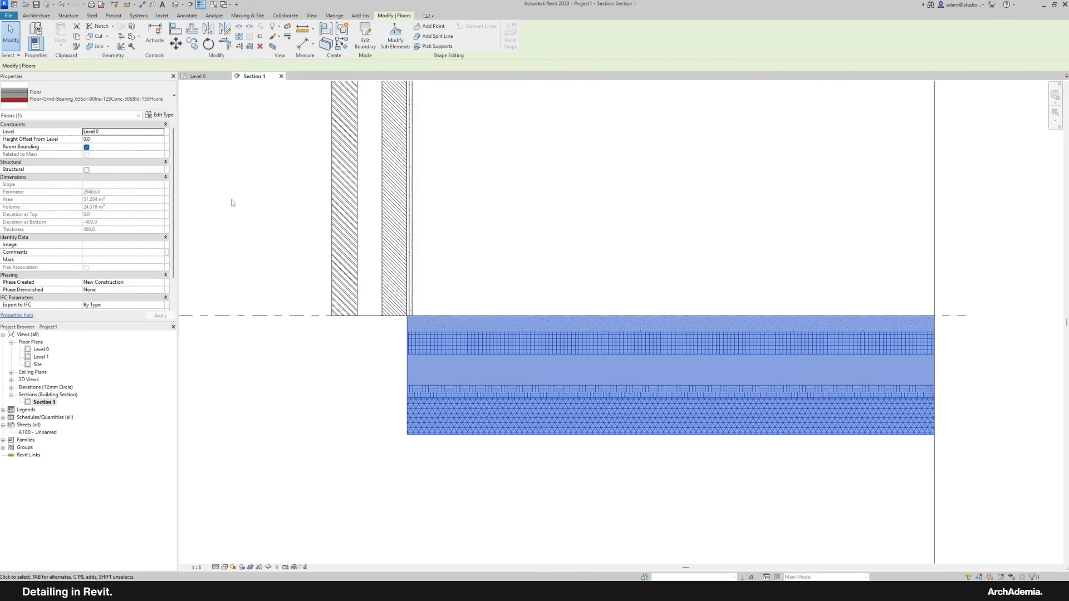
Step: Duplicate the selected ground-bearing floor's type as RBA_Ground Slab
left_click(159, 114)
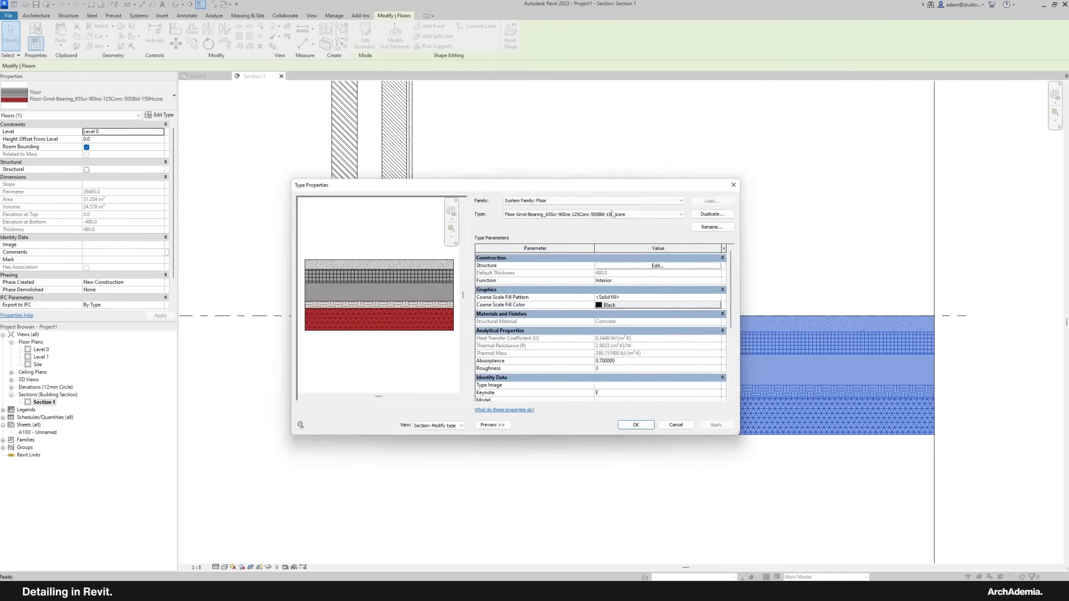
left_click(712, 214)
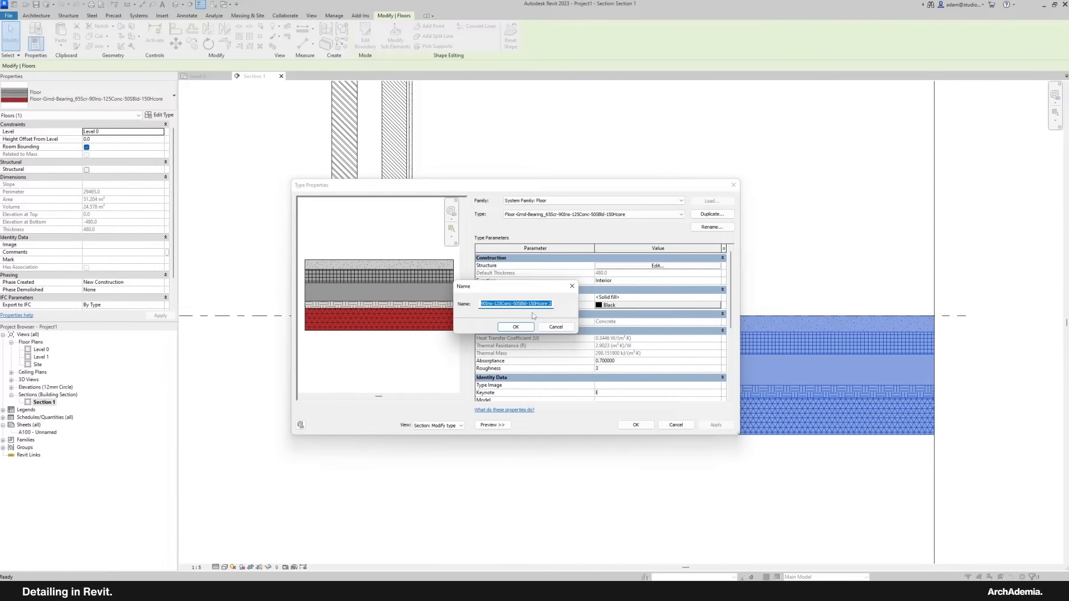
type("RBA_Ground Slab")
key("Return")
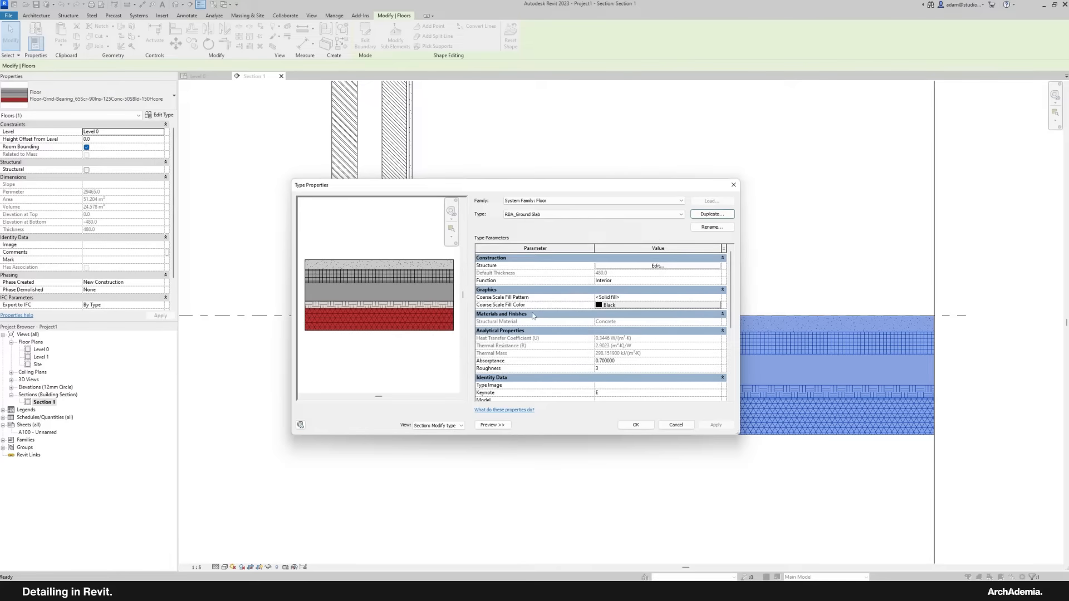
Step: Remove the finish, vapor retarder and rigid insulation layers above the core from the RBA_Ground Slab structure
left_click(635, 265)
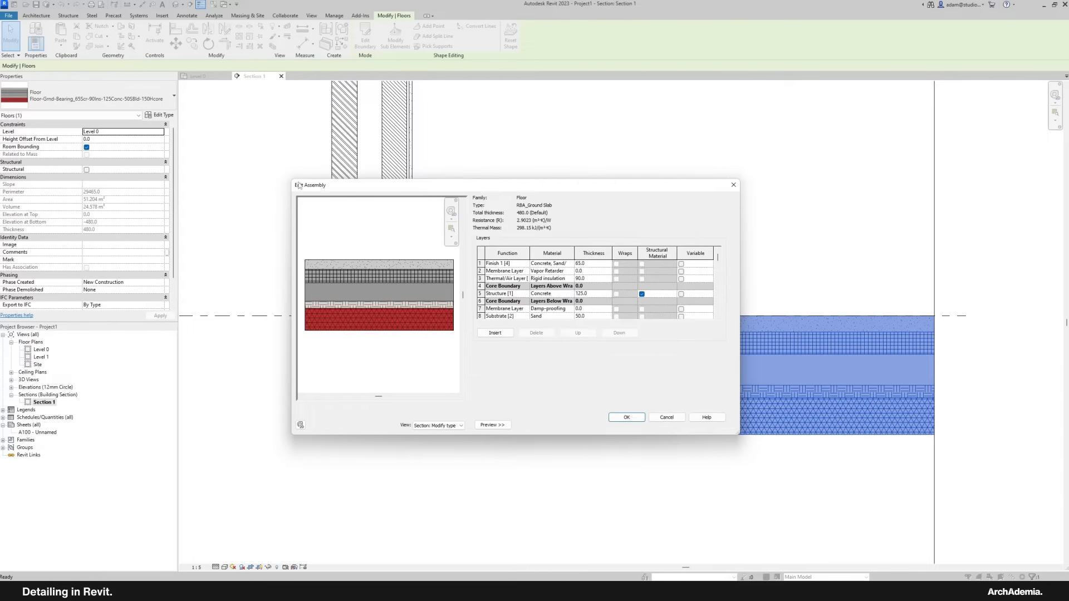
left_click_drag(292, 179, 177, 136)
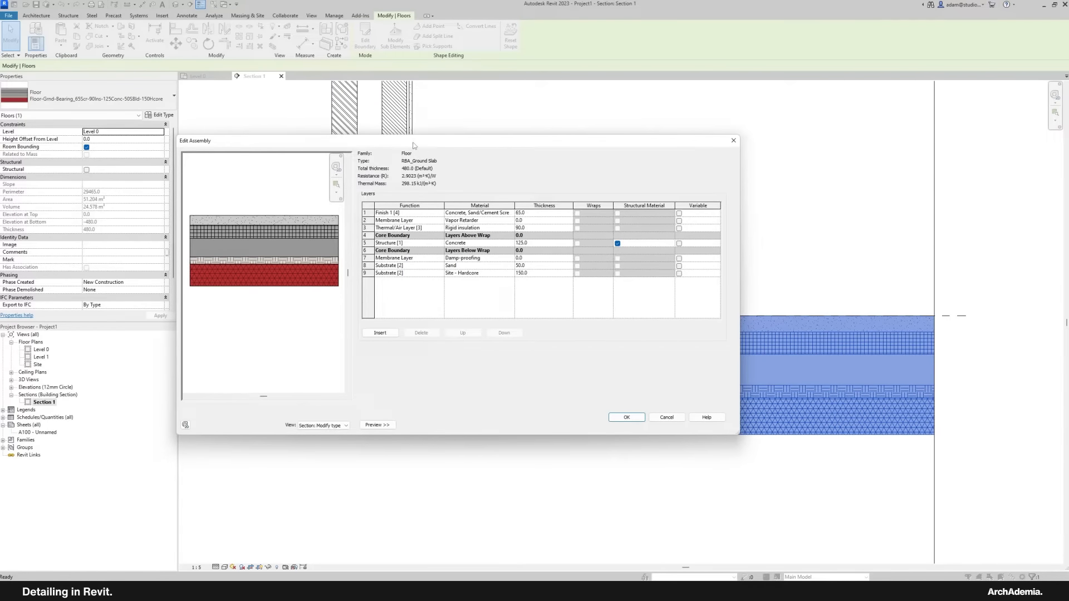
left_click_drag(413, 145, 465, 163)
left_click(418, 231)
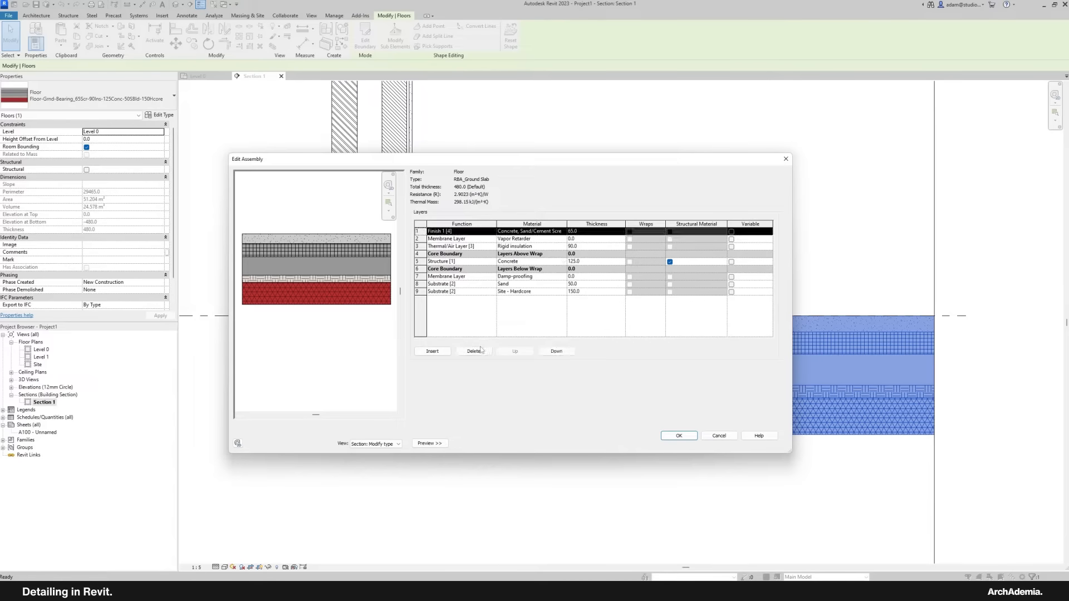
left_click(473, 351)
left_click(473, 351)
left_click(473, 351)
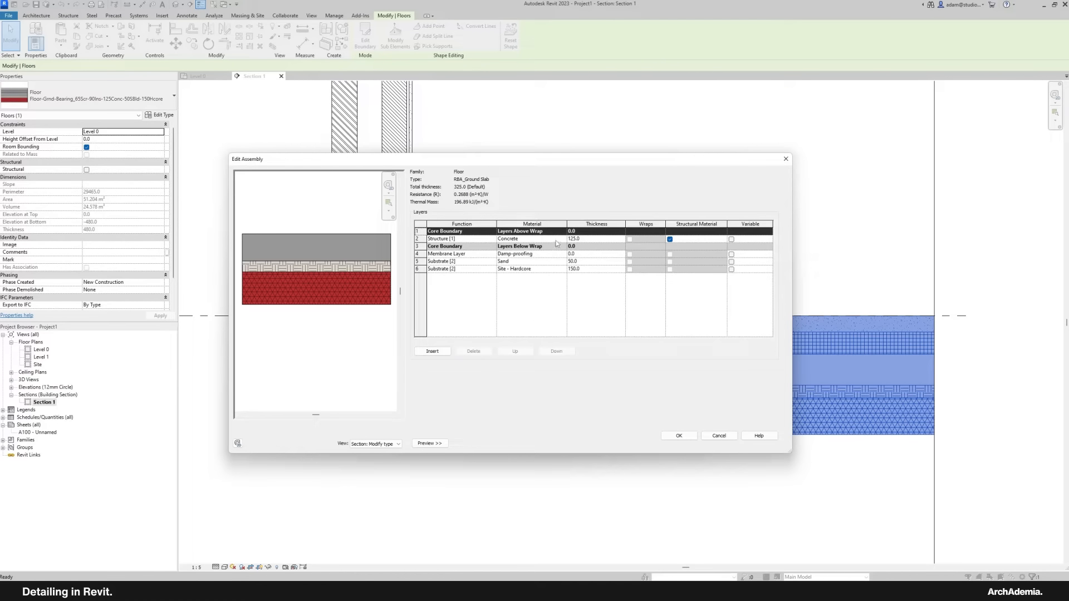
Step: Set the concrete structure layer's thickness to 150 and return to the floor assembly from the browser's masonry foundation reference
left_click(584, 239)
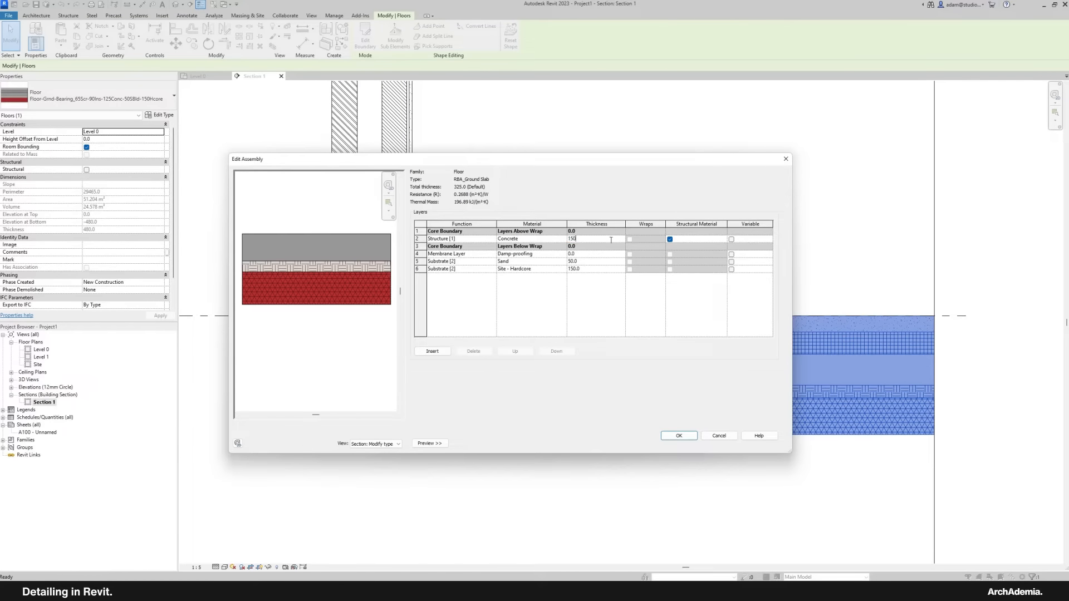
type("150")
left_click(418, 255)
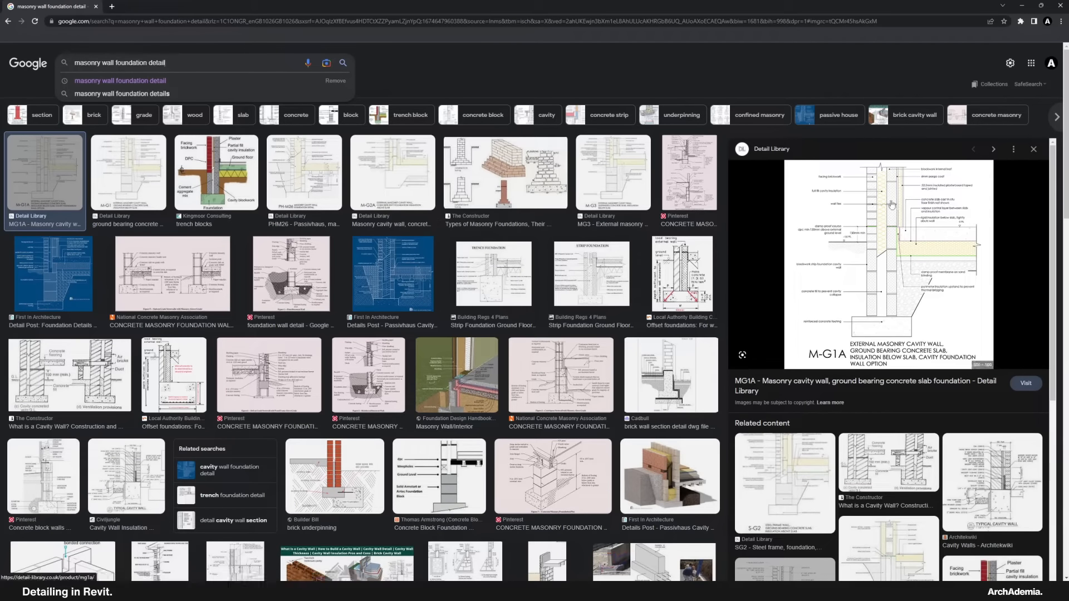
left_click(1022, 8)
left_click_drag(432, 161, 437, 167)
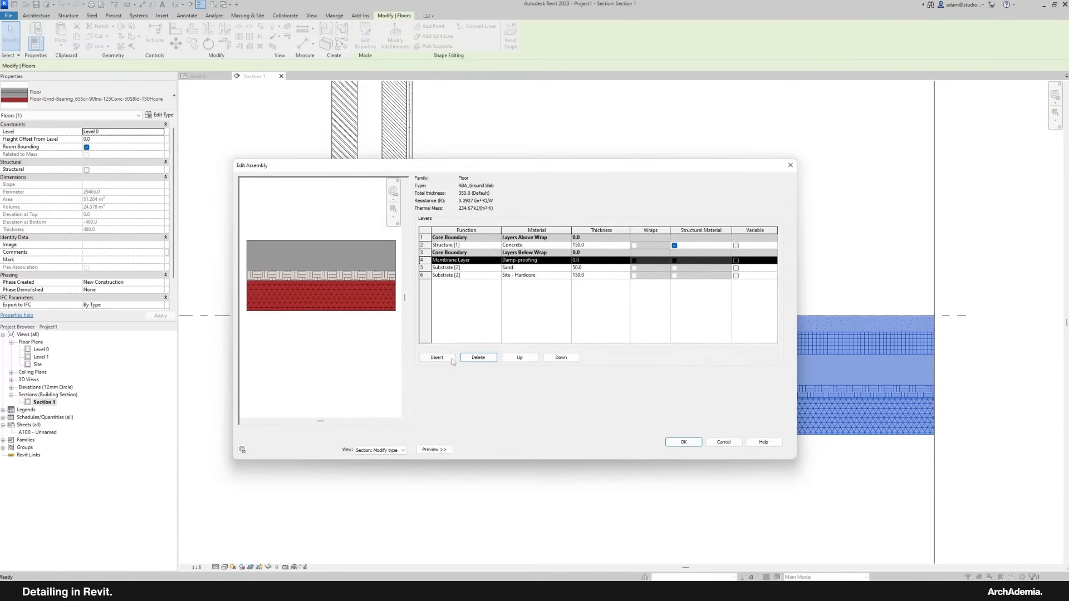
Step: Insert a layer above the sand substrate and assign it the Thermal/Air Layer [3] function
left_click(425, 268)
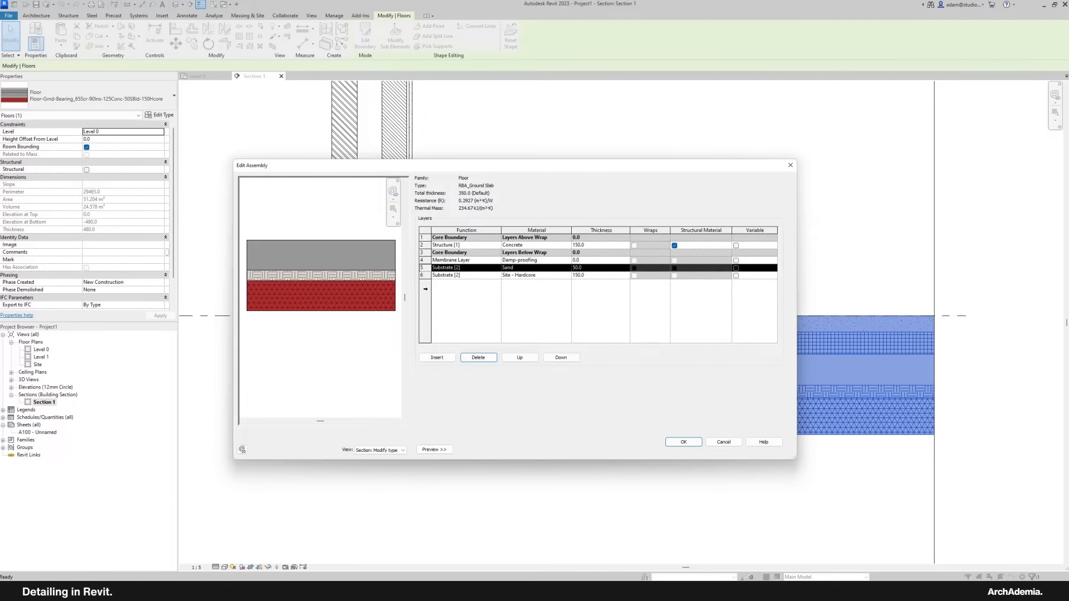
left_click(437, 358)
left_click(453, 267)
left_click(498, 268)
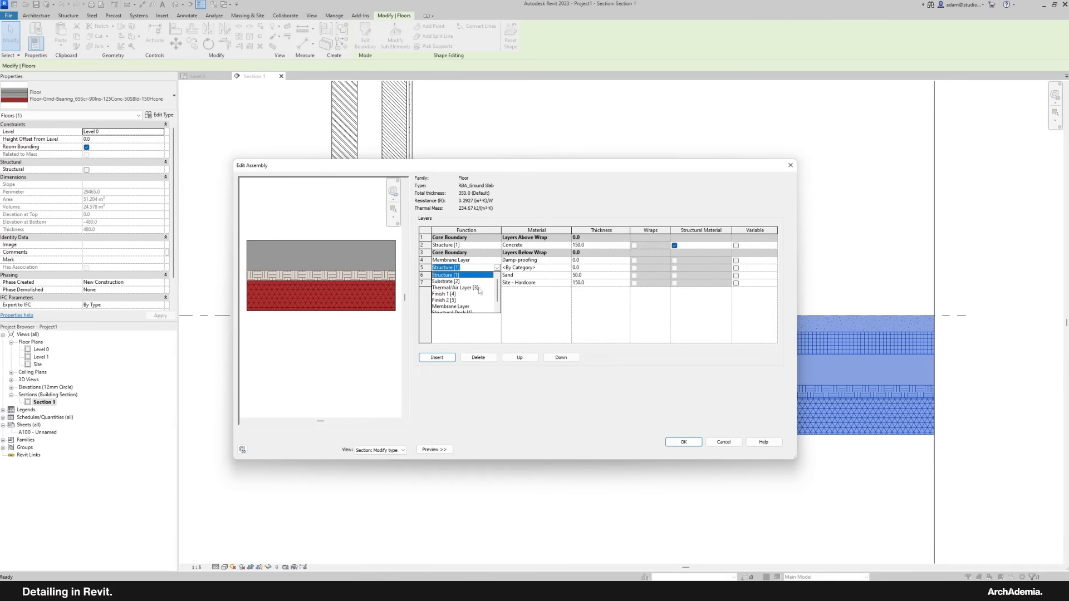
left_click(461, 288)
Step: Give the thermal layer the Fiberglass Batt material and a thickness of 150
left_click(517, 267)
left_click(567, 268)
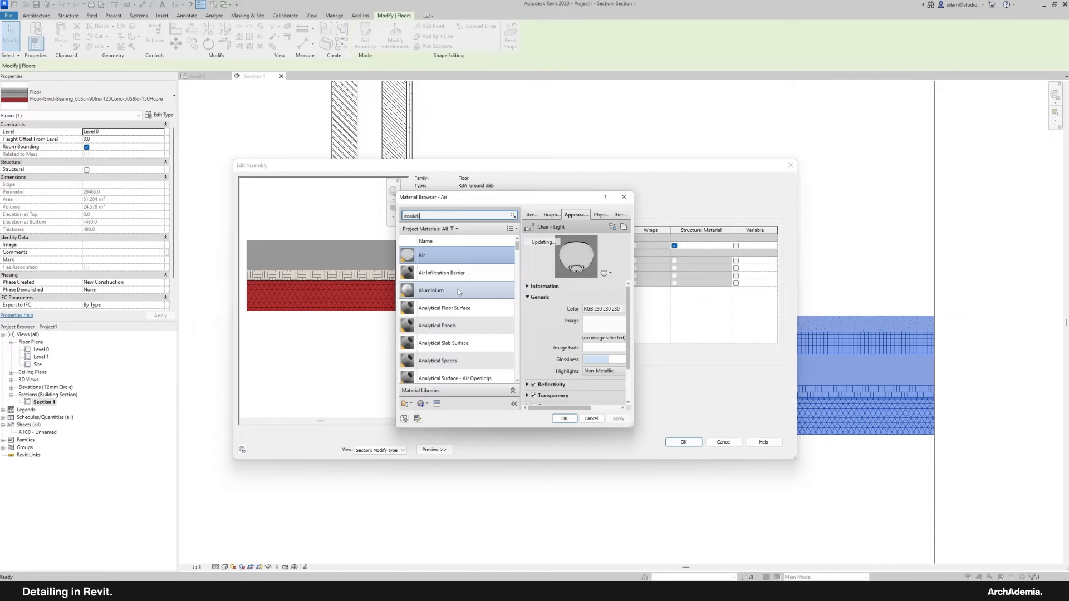
type("insulation")
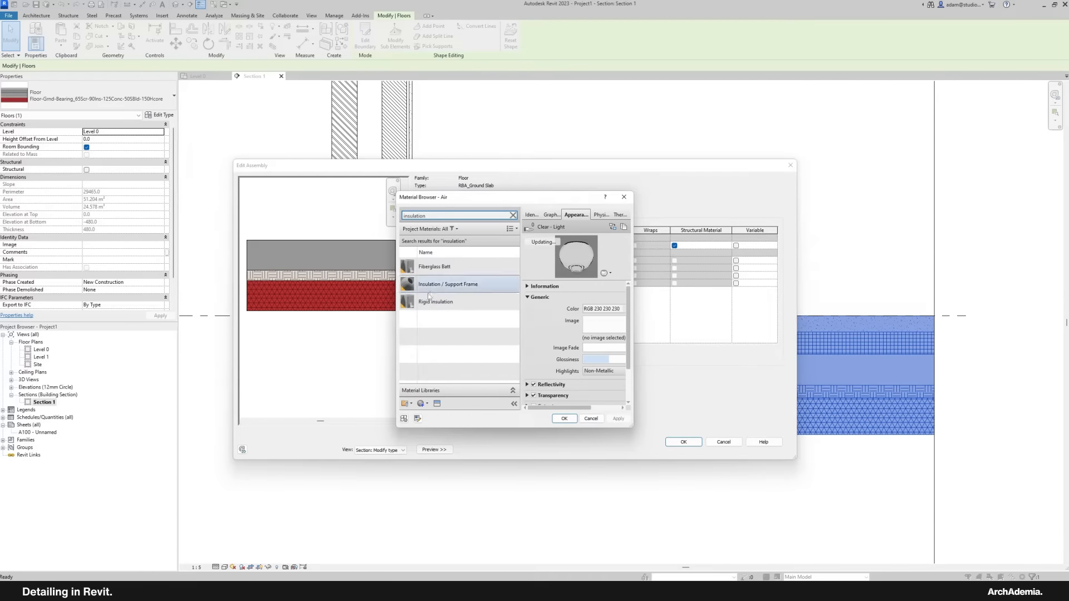
left_click(462, 268)
left_click(564, 418)
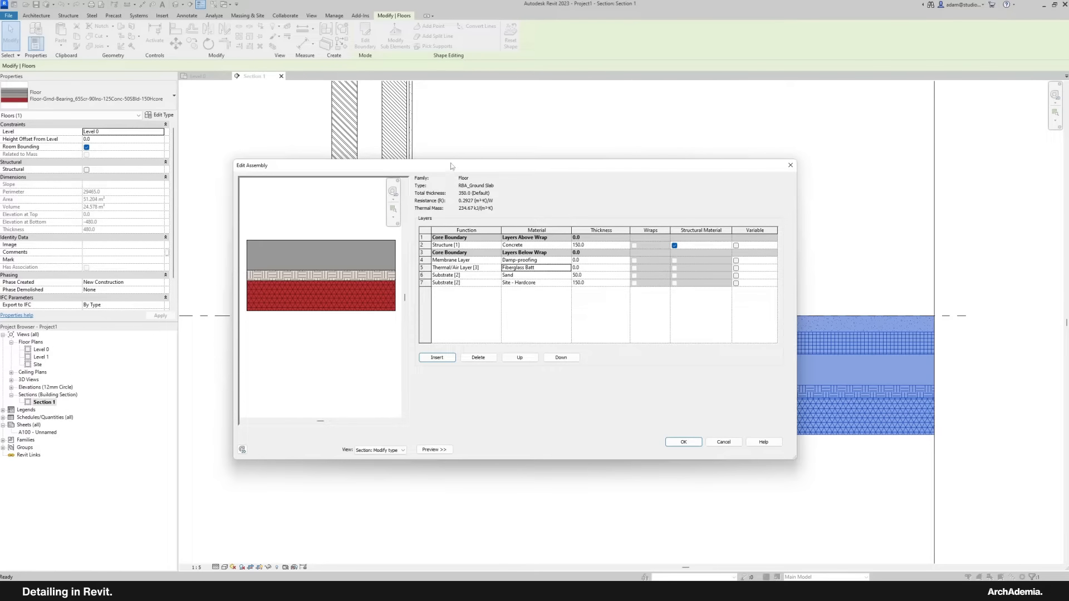
left_click_drag(451, 166, 421, 185)
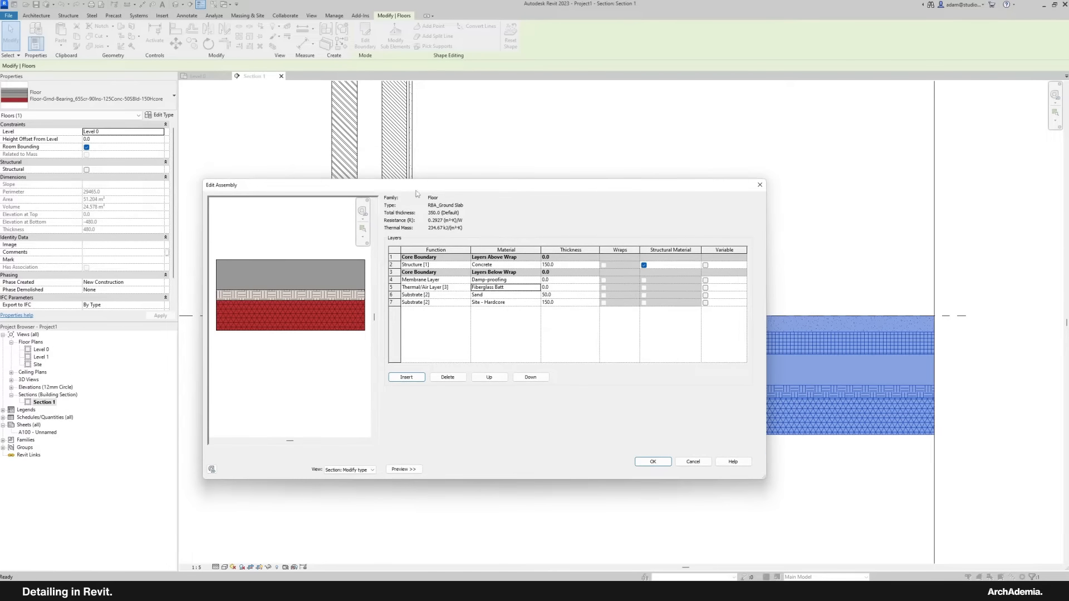
left_click(494, 288)
key("Tab")
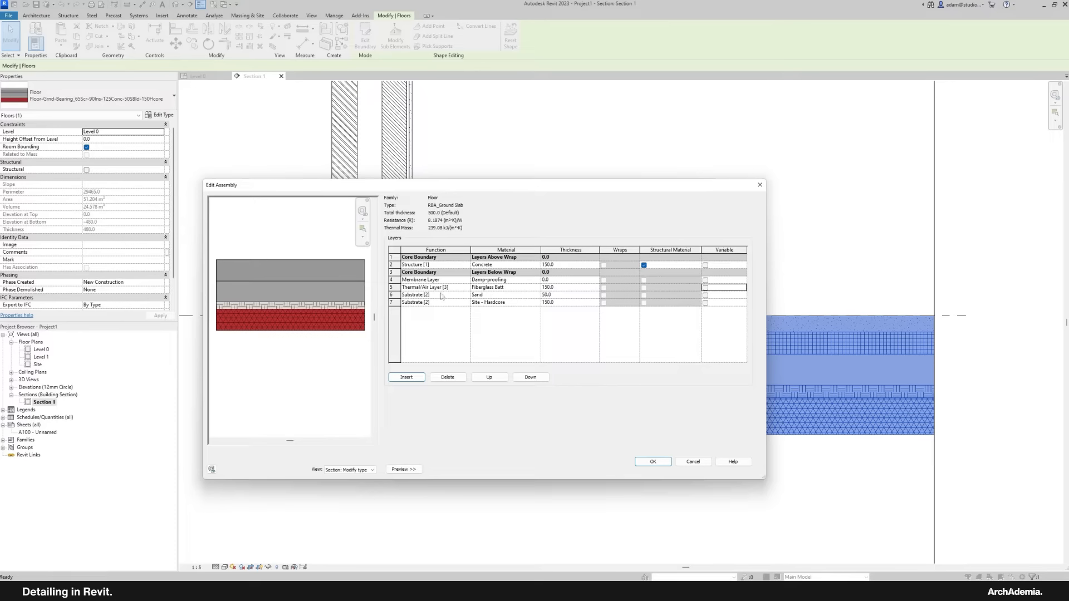
Step: Insert a Membrane Layer between the Fiberglass Batt insulation and the sand substrate
left_click(396, 295)
left_click(407, 377)
left_click(440, 295)
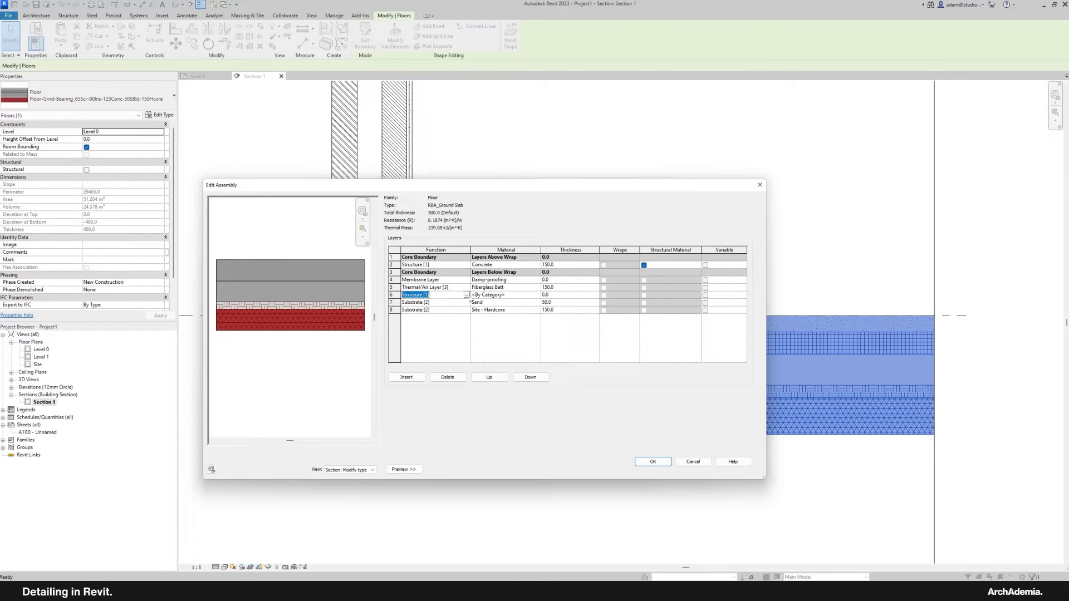
left_click(466, 295)
left_click(432, 334)
Step: Assign the Damp-proofing material to the membrane layer beneath the insulation
left_click(512, 295)
left_click(537, 295)
type("d")
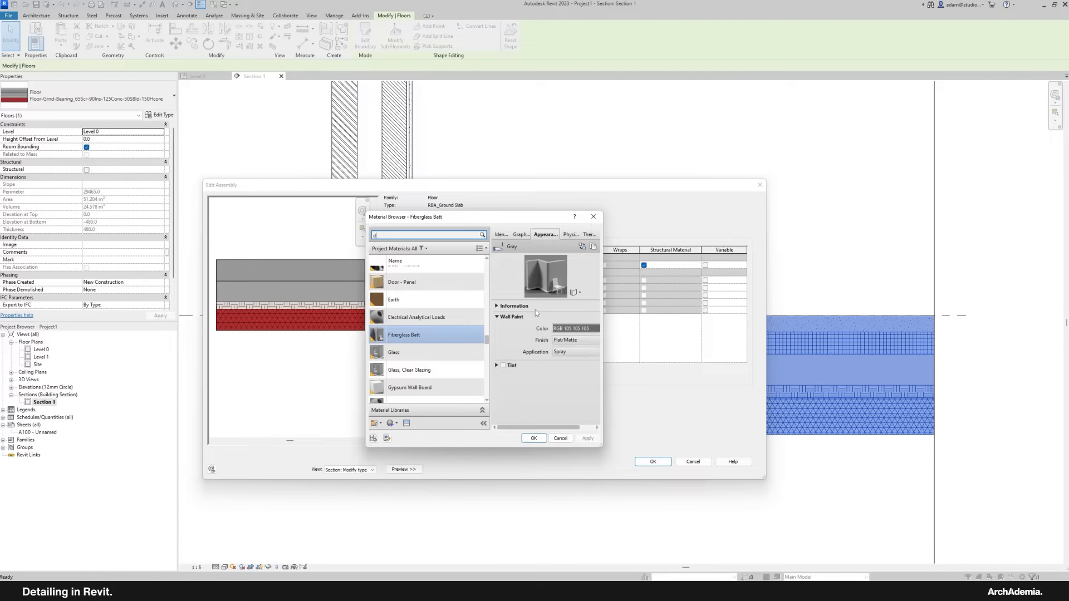
type("amp proo")
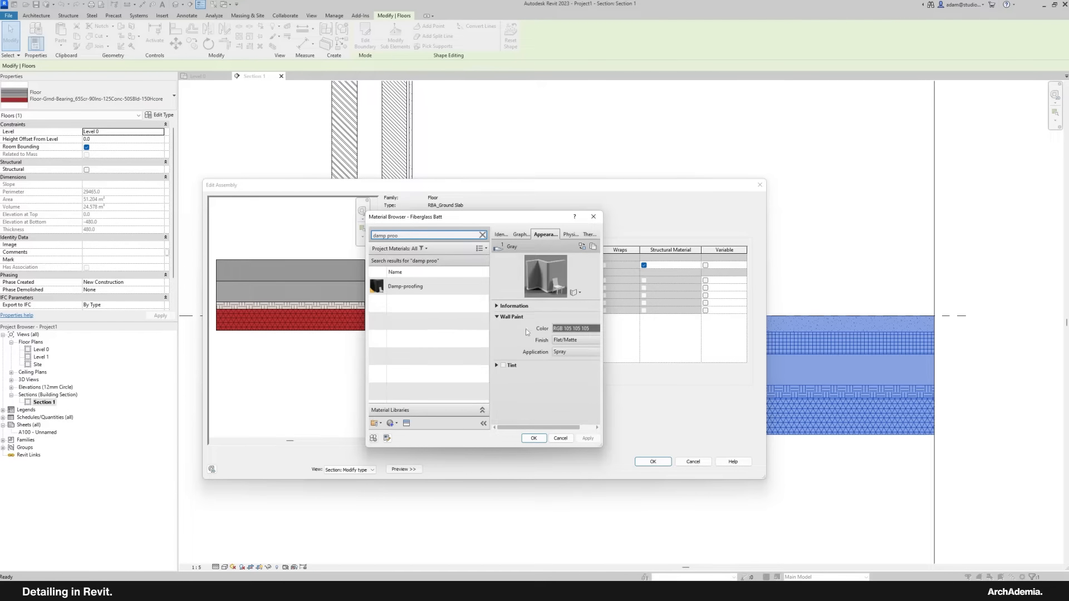
left_click(405, 286)
left_click(533, 438)
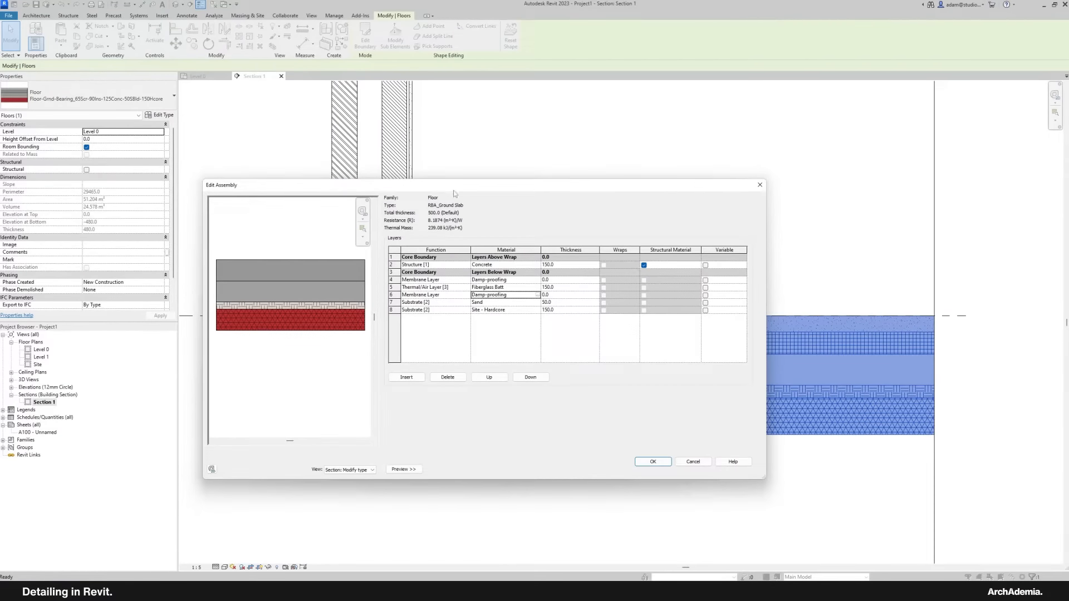
Step: Try to accept the revised layer structure of the RBA_Ground Slab floor type
left_click_drag(454, 191, 473, 190)
left_click(674, 462)
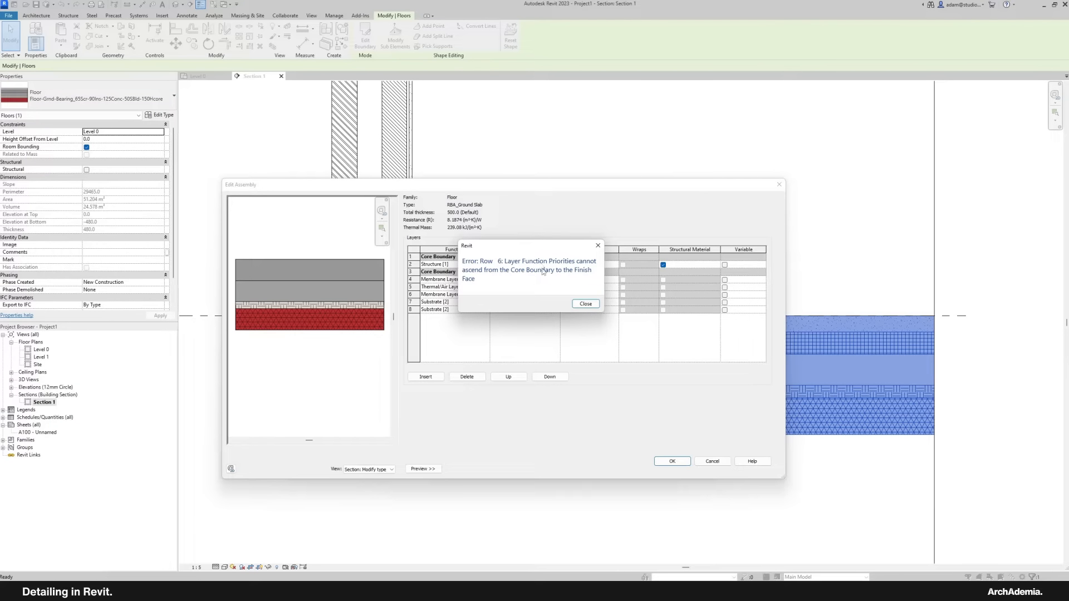
left_click(585, 303)
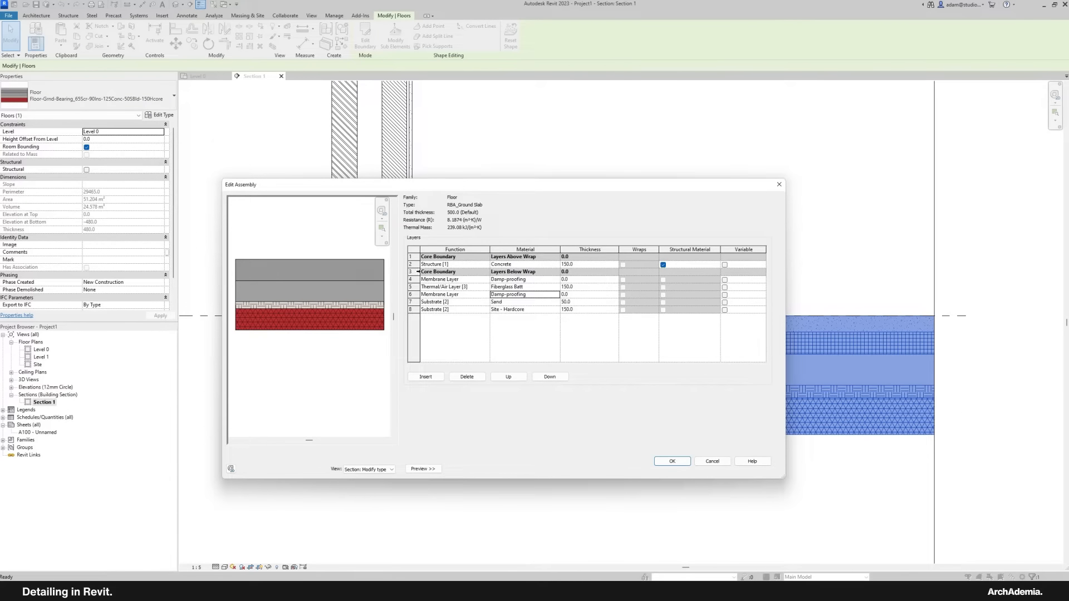
Step: Move the lower core boundary below the second damp-proofing membrane and apply the RBA_Ground Slab type to the floor
left_click(416, 272)
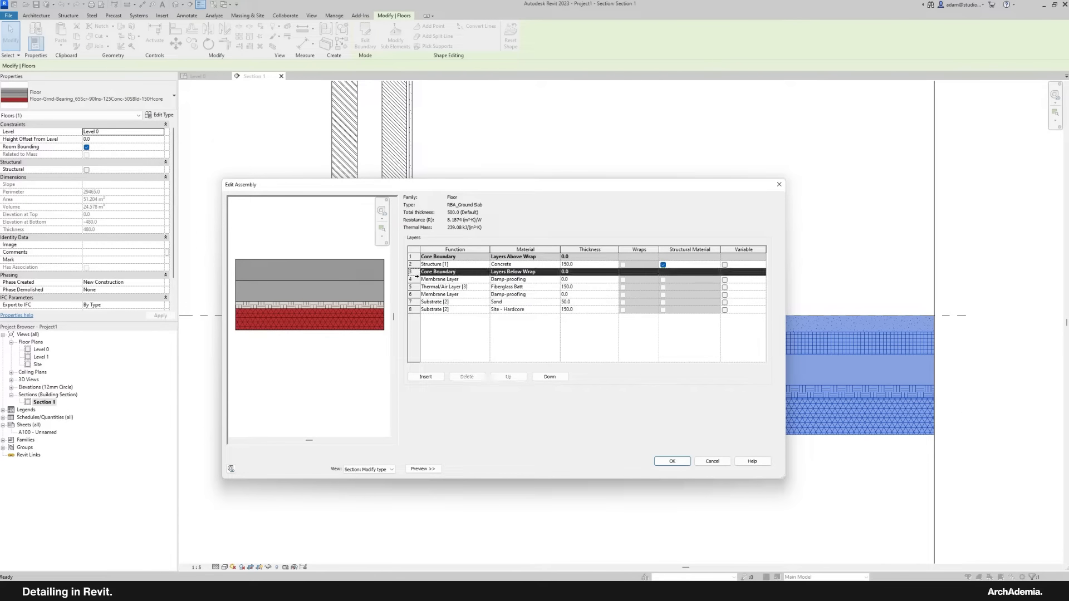
left_click(541, 379)
left_click(542, 379)
left_click(542, 379)
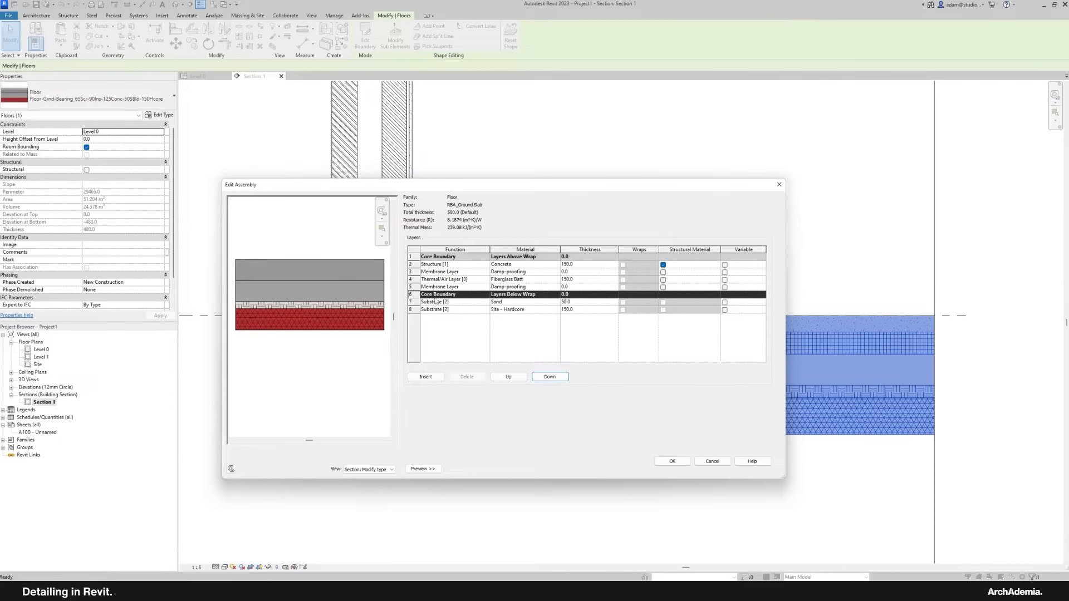
left_click(671, 459)
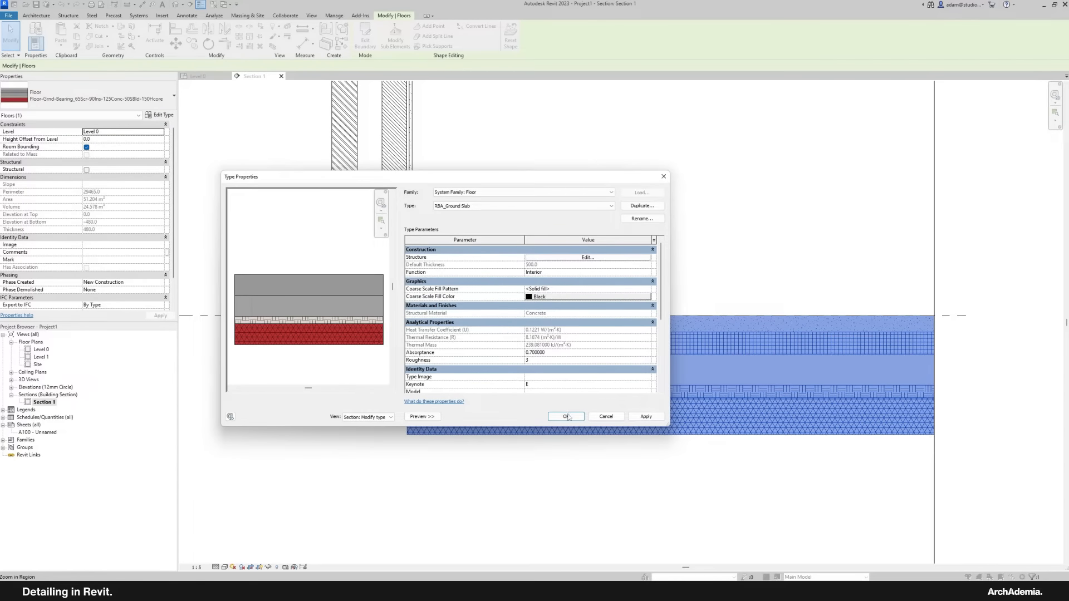
left_click(566, 417)
left_click(606, 494)
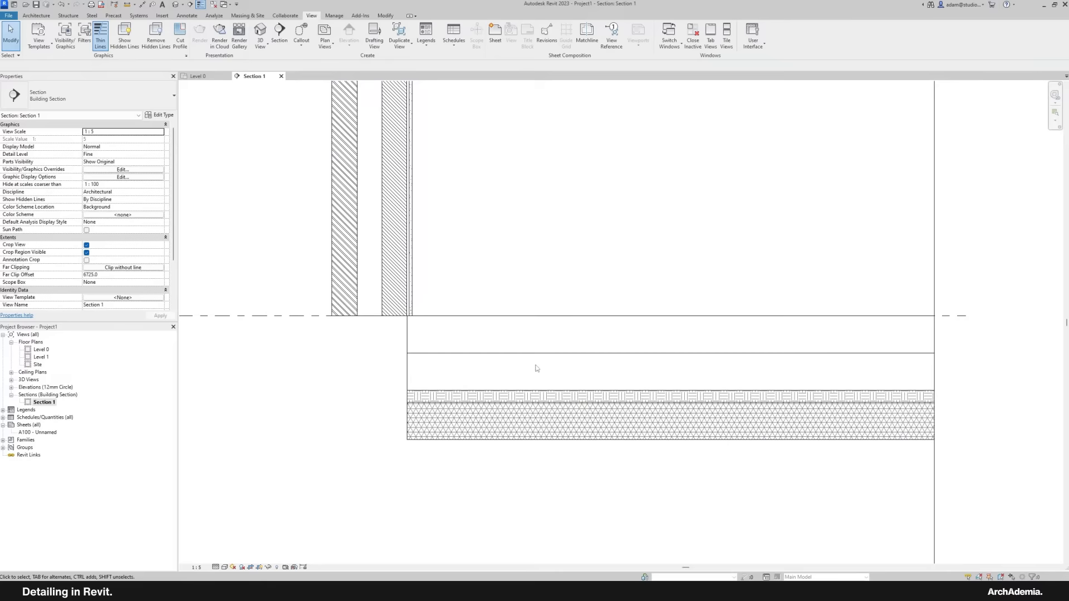
Step: Set a negative base offset on the external wall so its base sits about twice the slab's depth below Level 0
scroll(536, 368, "down", 4)
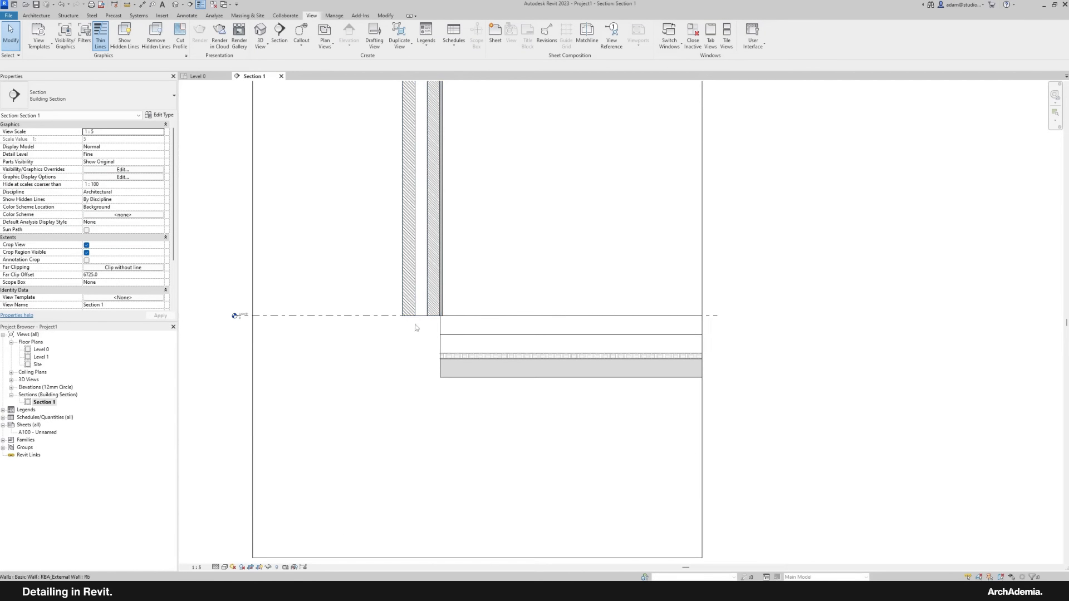
scroll(415, 328, "up", 1)
left_click(420, 328)
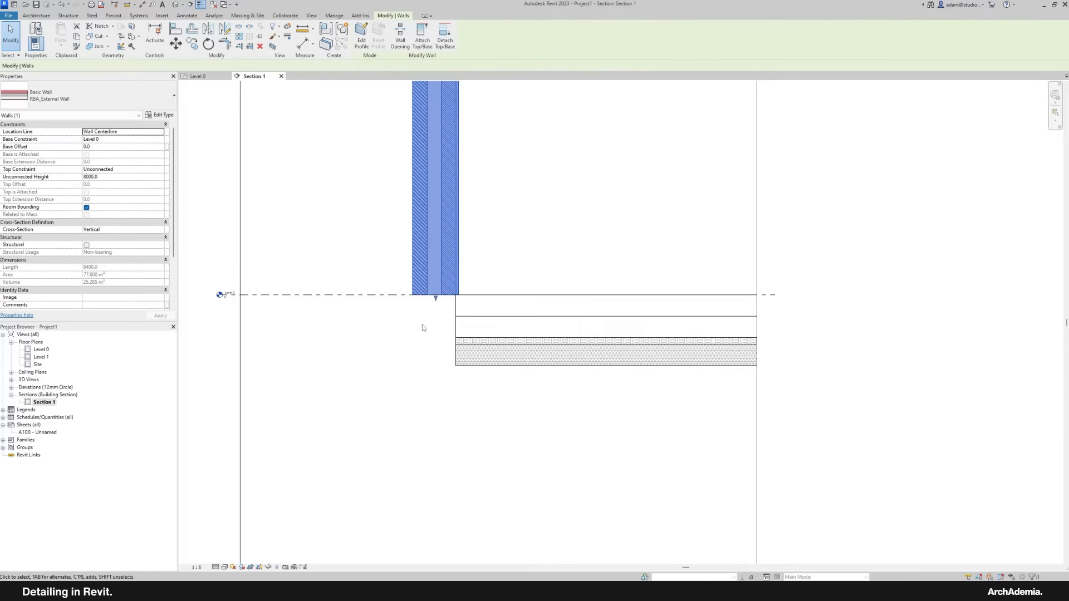
middle_click_drag(409, 334, 418, 319)
middle_click_drag(432, 381, 431, 362)
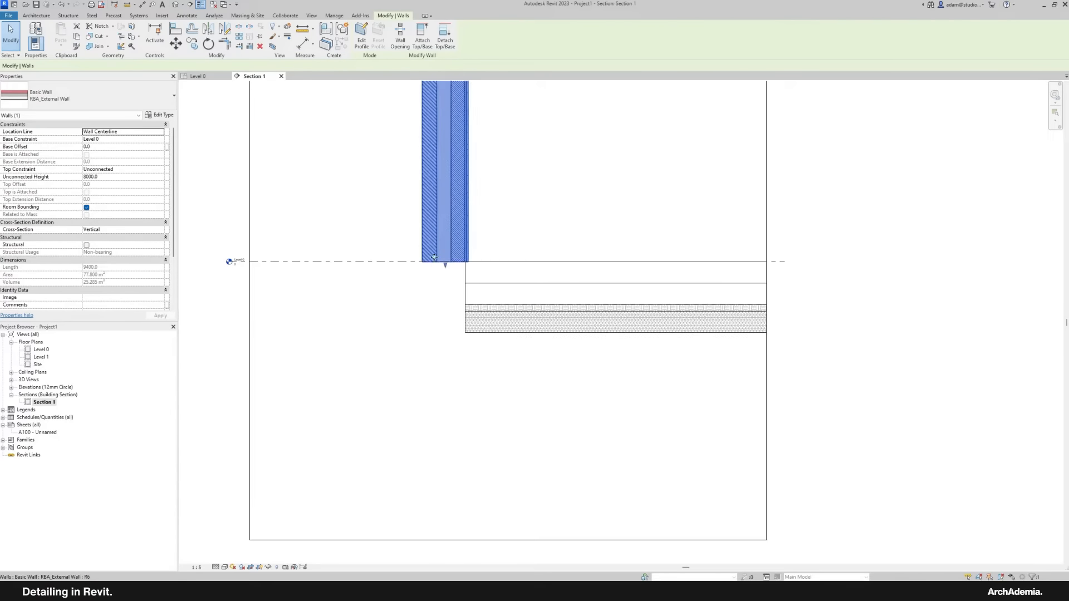
middle_click_drag(440, 413, 435, 427)
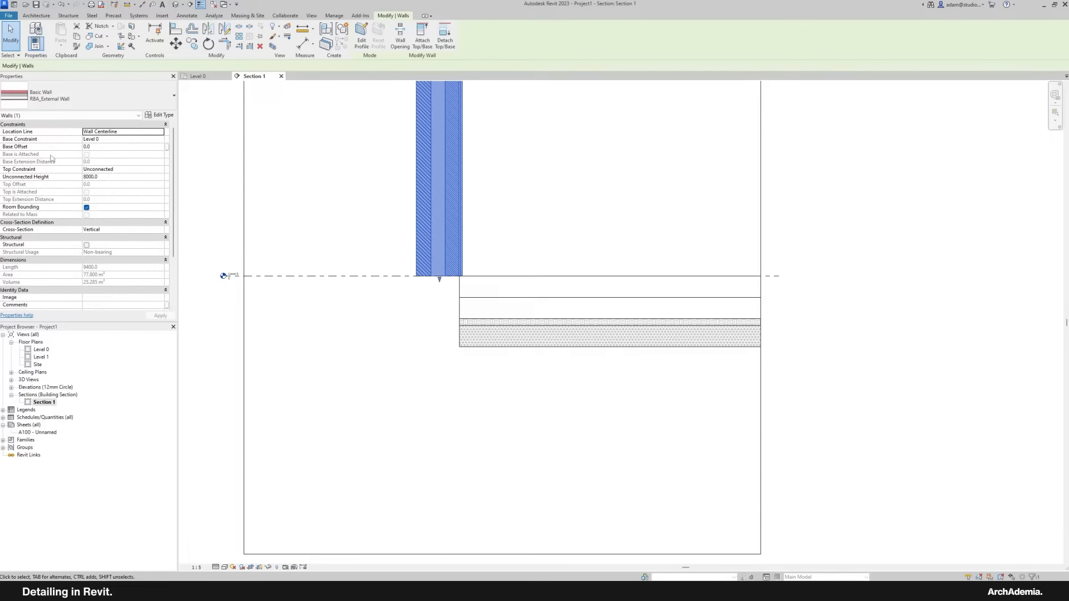
left_click(122, 146)
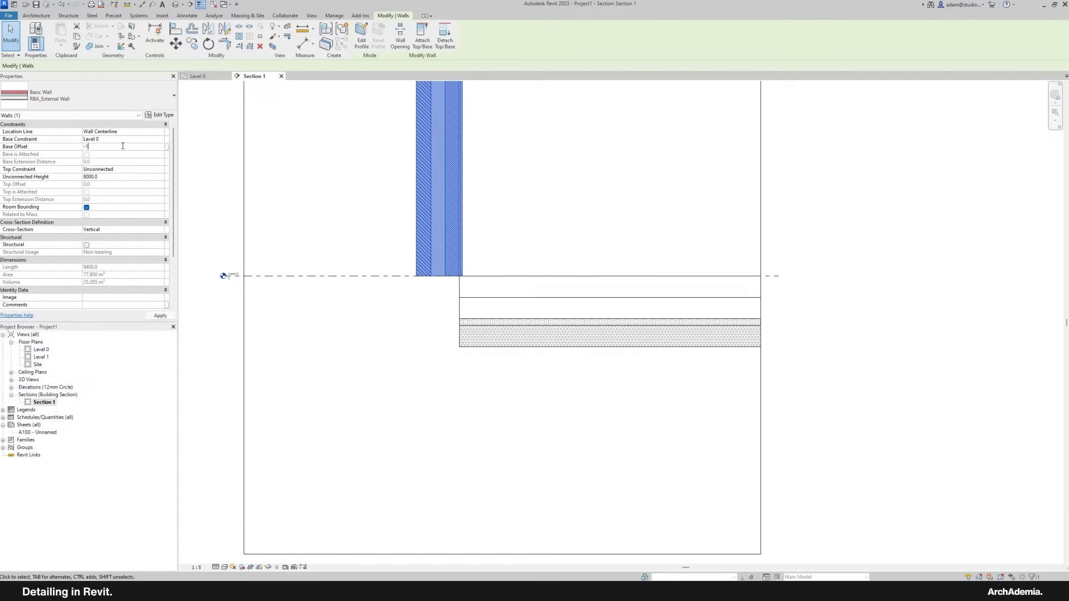
left_click(362, 381)
scroll(332, 372, "down", 1)
scroll(408, 390, "up", 1)
scroll(506, 390, "up", 2)
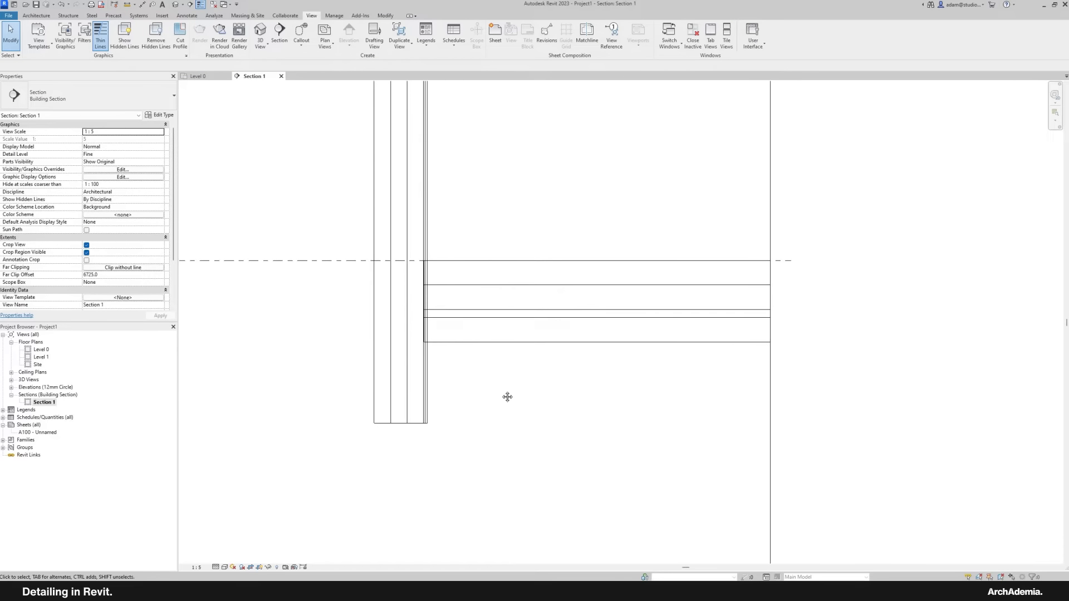
Step: Open the default 3D view of the building and bring the lower edges of its walls into view
left_click(69, 16)
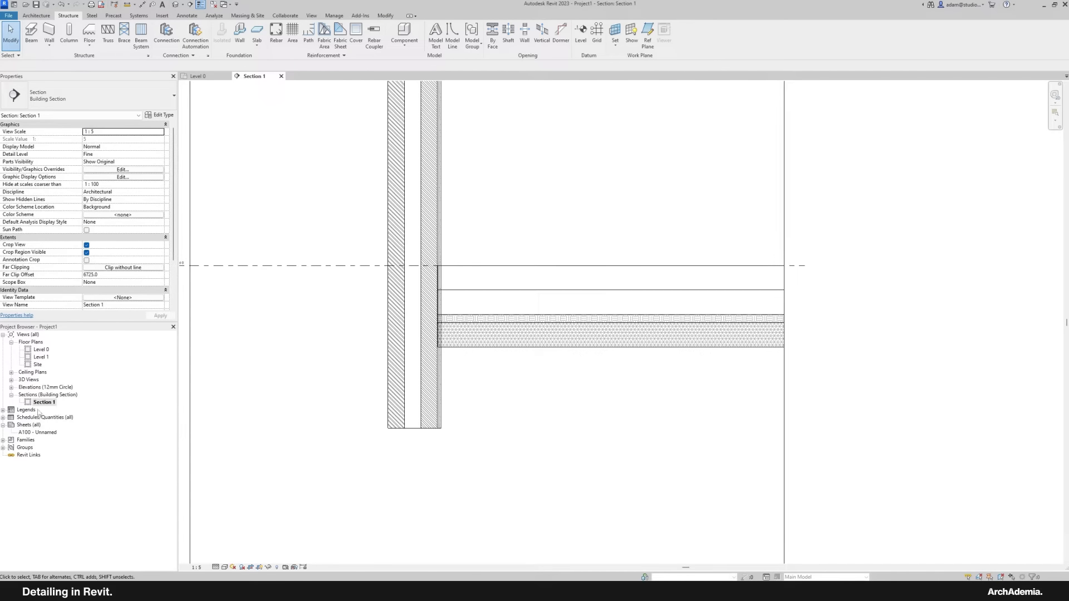
left_click(11, 380)
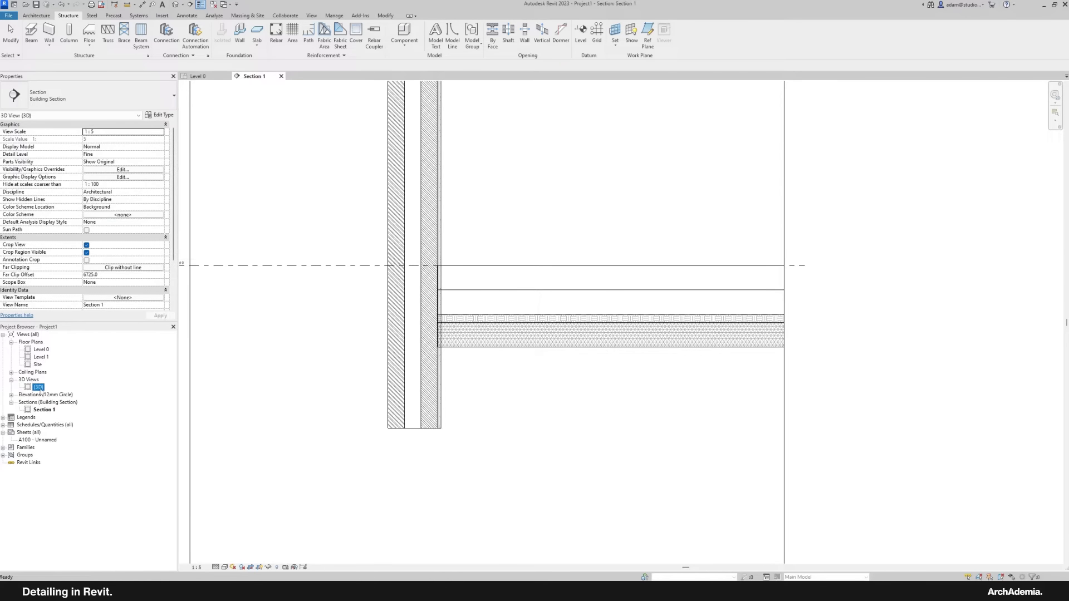
double_click(38, 387)
middle_click_drag(433, 390, 490, 412, "shift")
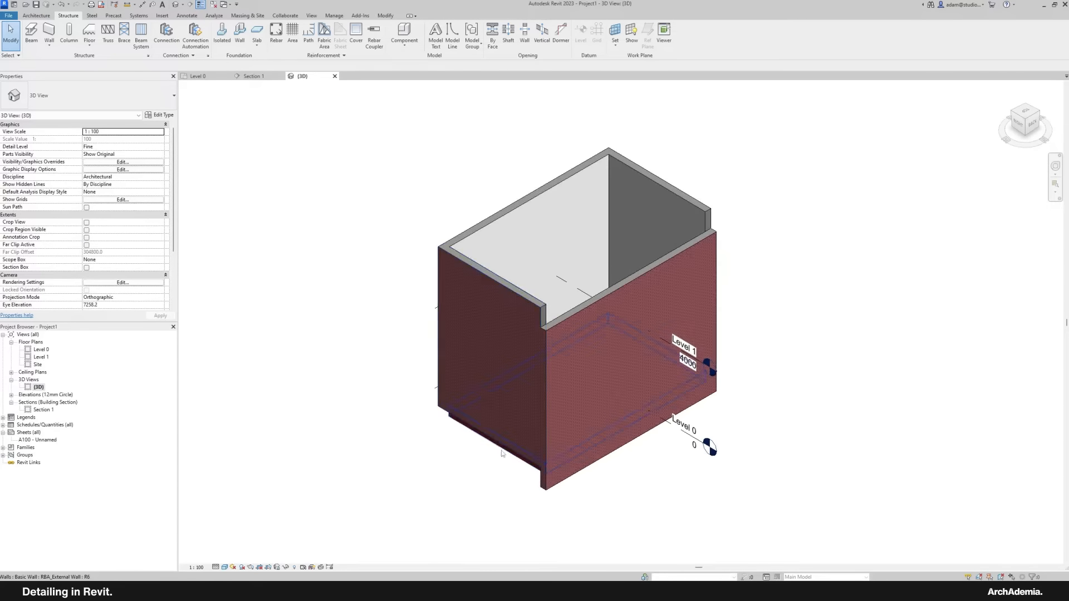
scroll(480, 461, "up", 1)
middle_click_drag(477, 476, 453, 473)
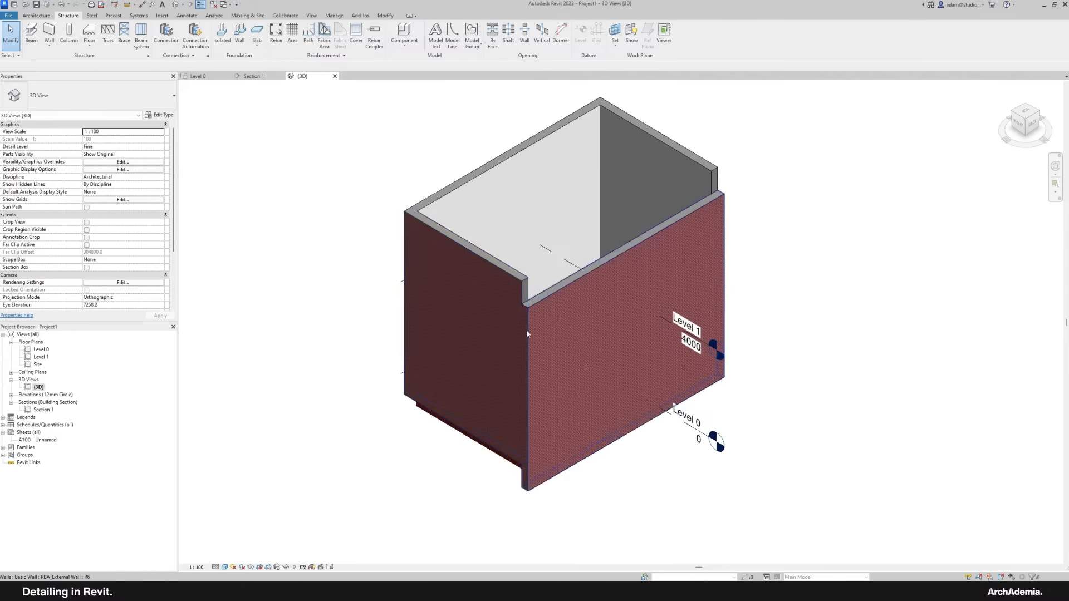
Step: Set the base offset of the three shorter external walls to -1000
left_click(524, 287)
left_click(471, 184, "ctrl")
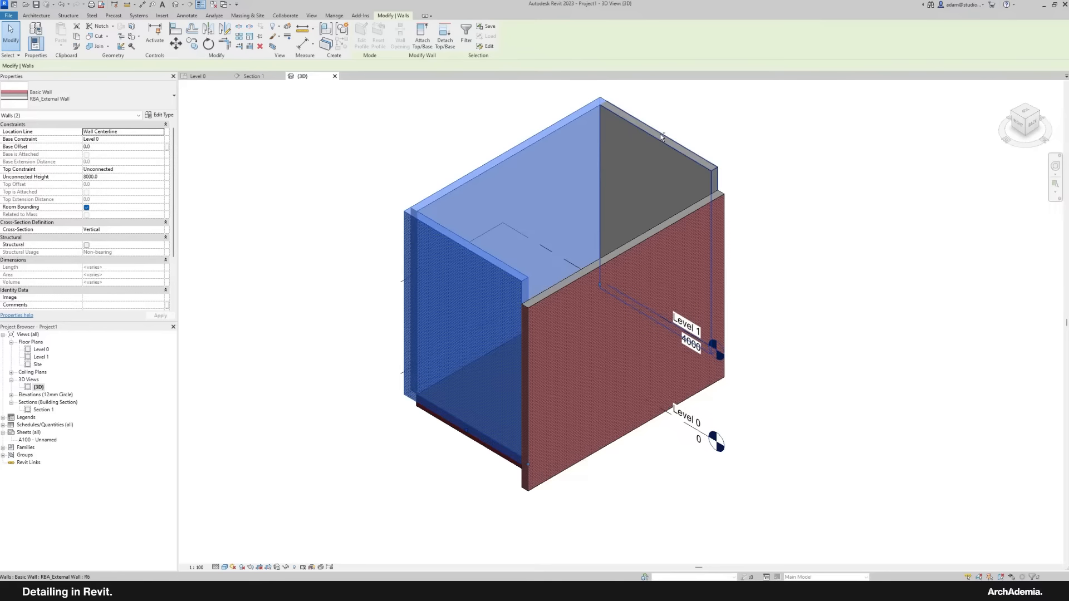
left_click(674, 143, "ctrl")
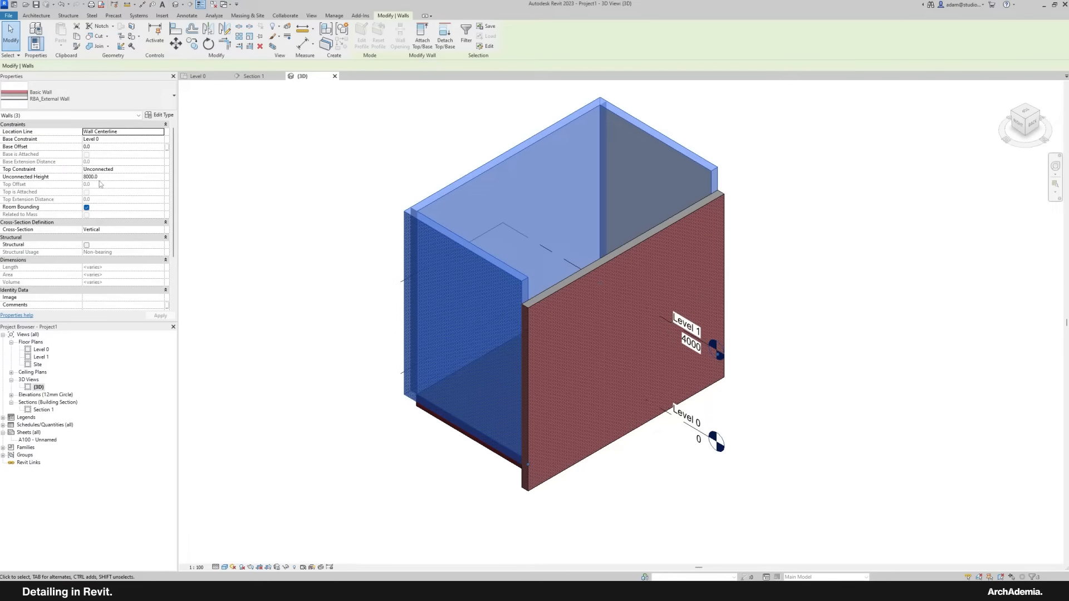
left_click(108, 145)
type("-1000")
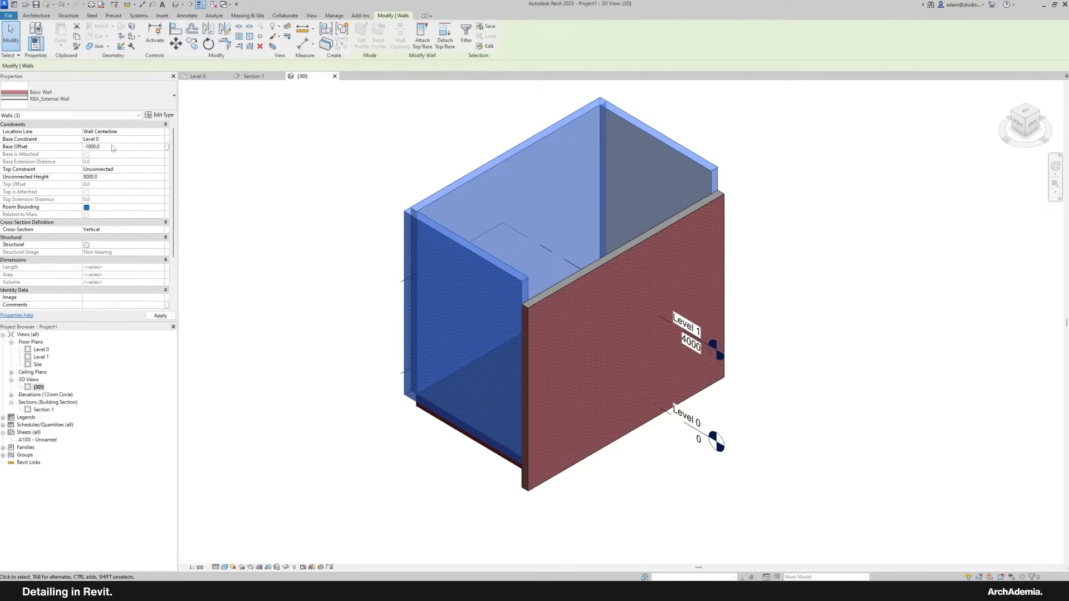
left_click(361, 266)
middle_click_drag(361, 266, 398, 266, "shift")
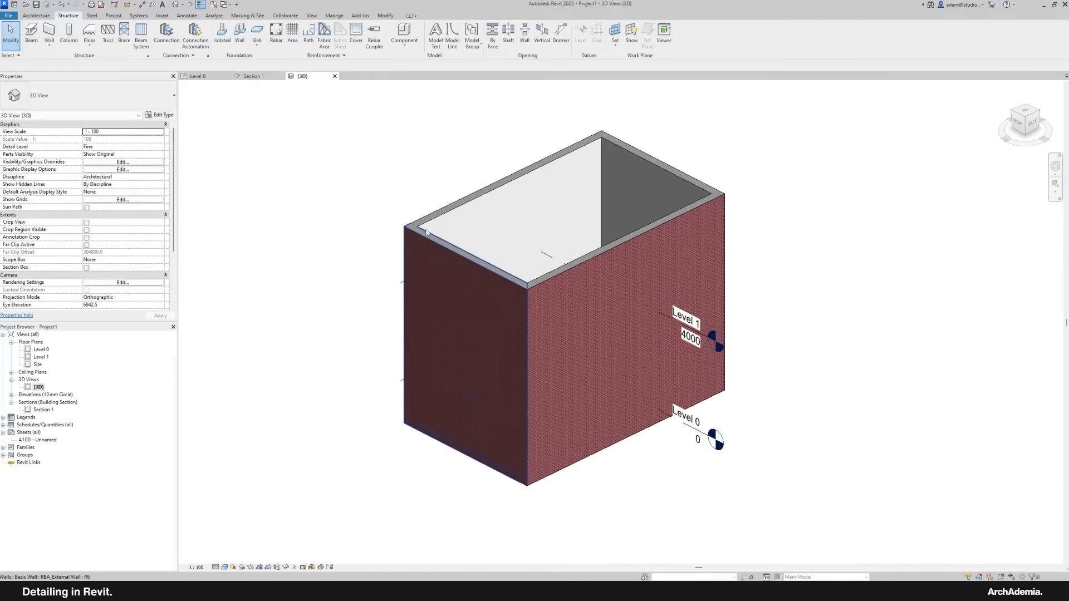
Step: Constrain the tops of all four external walls up to Level 1
left_click(460, 200)
left_click(438, 244, "ctrl")
left_click(639, 242, "ctrl")
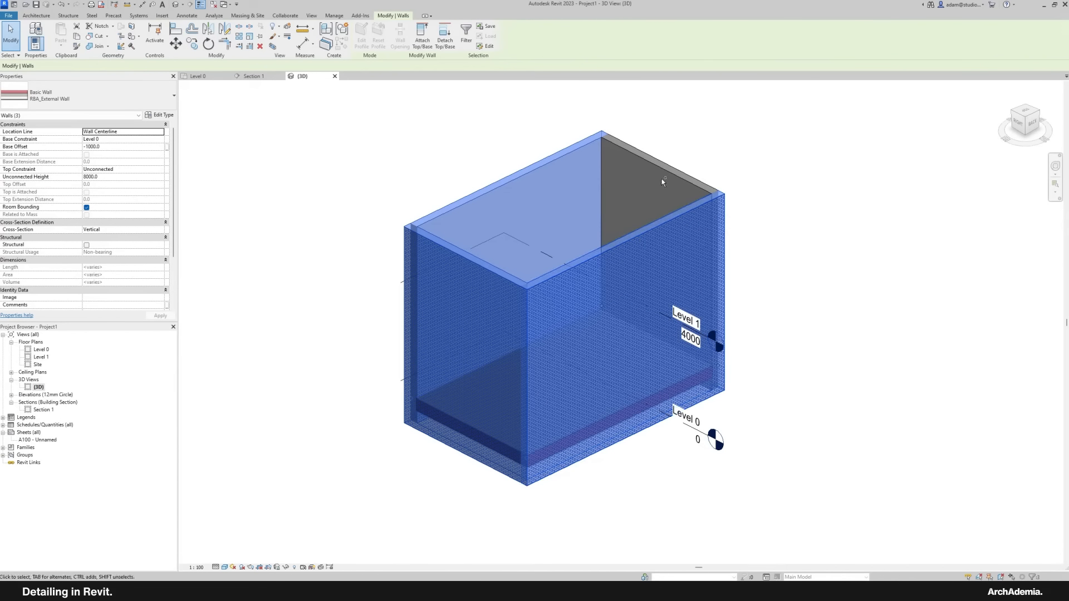
left_click(662, 179, "ctrl")
left_click(146, 169)
left_click(160, 169)
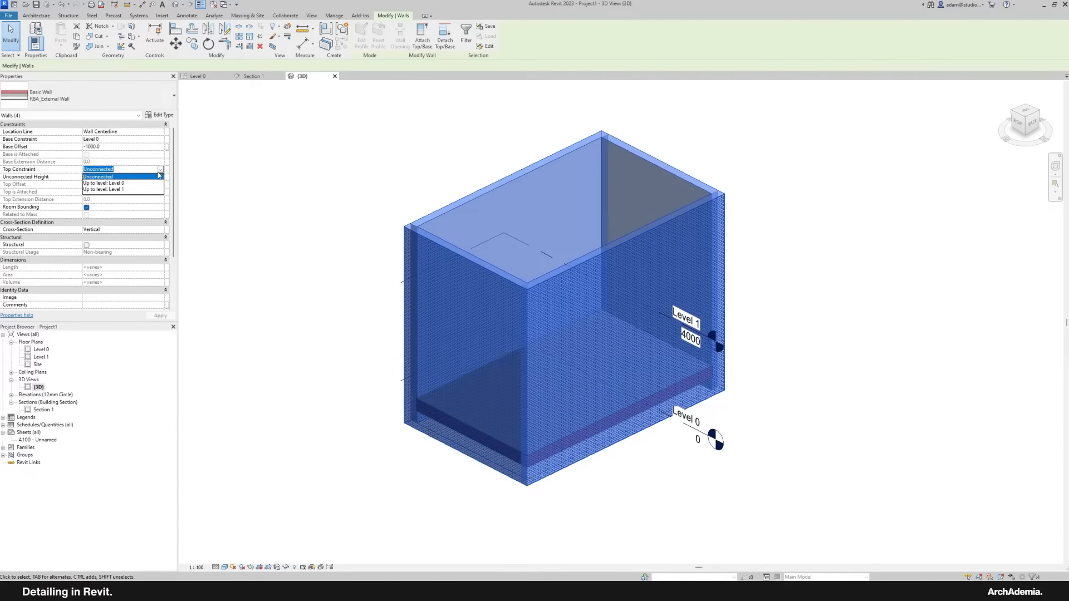
left_click(112, 189)
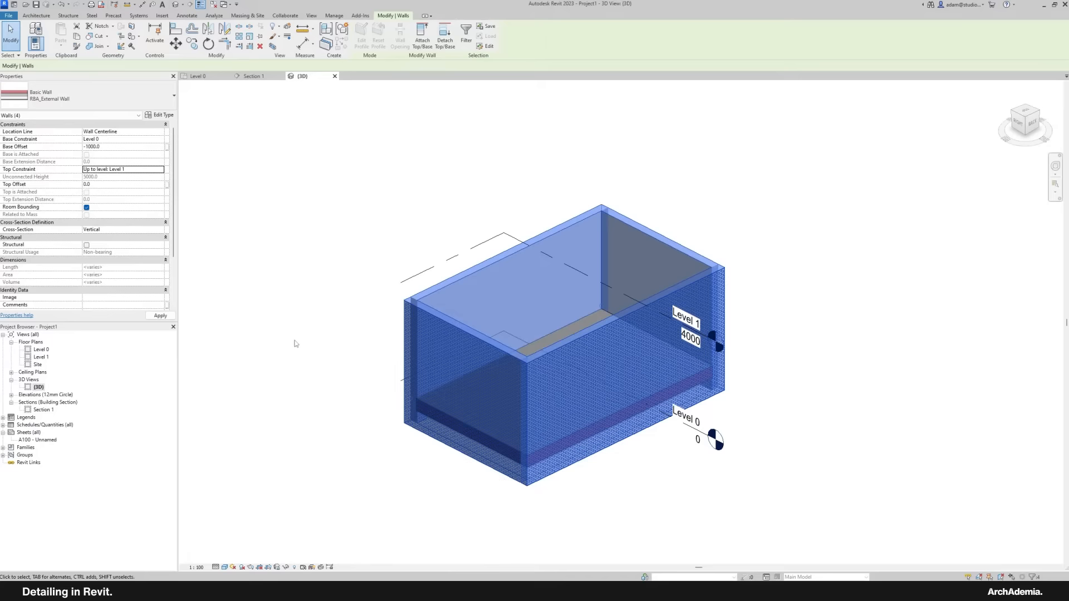
left_click(272, 341)
Step: Place Standard wall foundations beneath the external walls
middle_click_drag(515, 423, 495, 384, "shift")
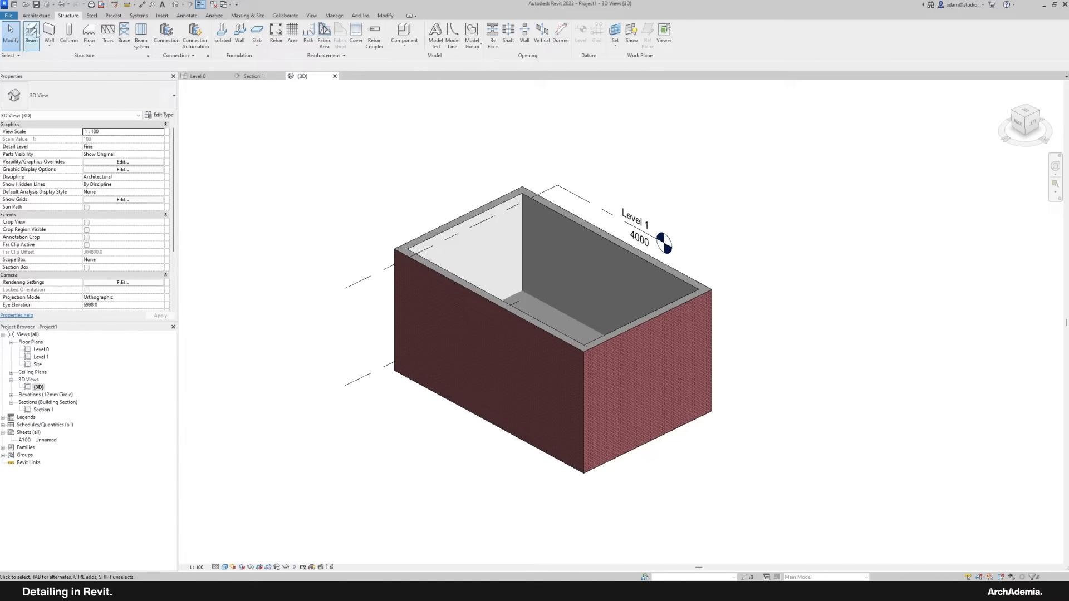
left_click(240, 33)
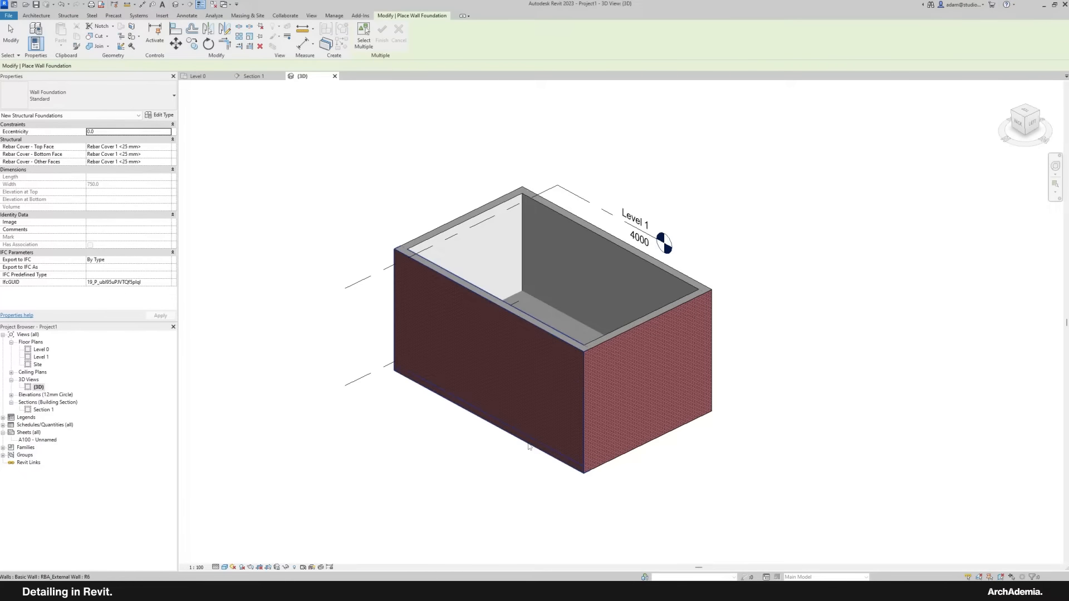
left_click(535, 446)
middle_click_drag(535, 445, 470, 487, "shift")
left_click(462, 453)
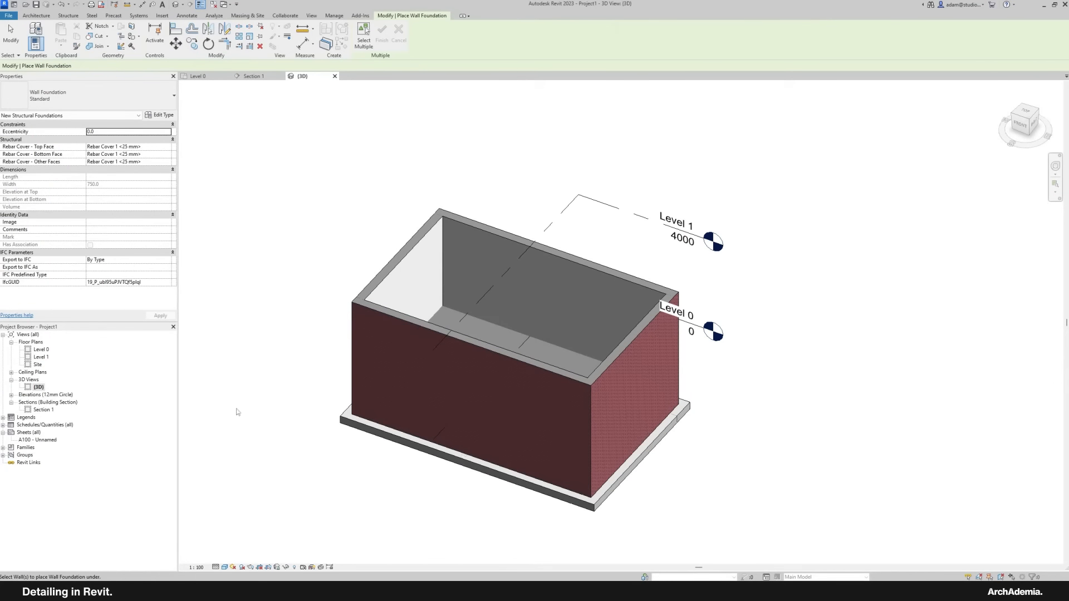
key("Escape")
key("Escape")
Step: Open Section 1 and examine the new foundation beneath the external wall and ground slab
double_click(42, 409)
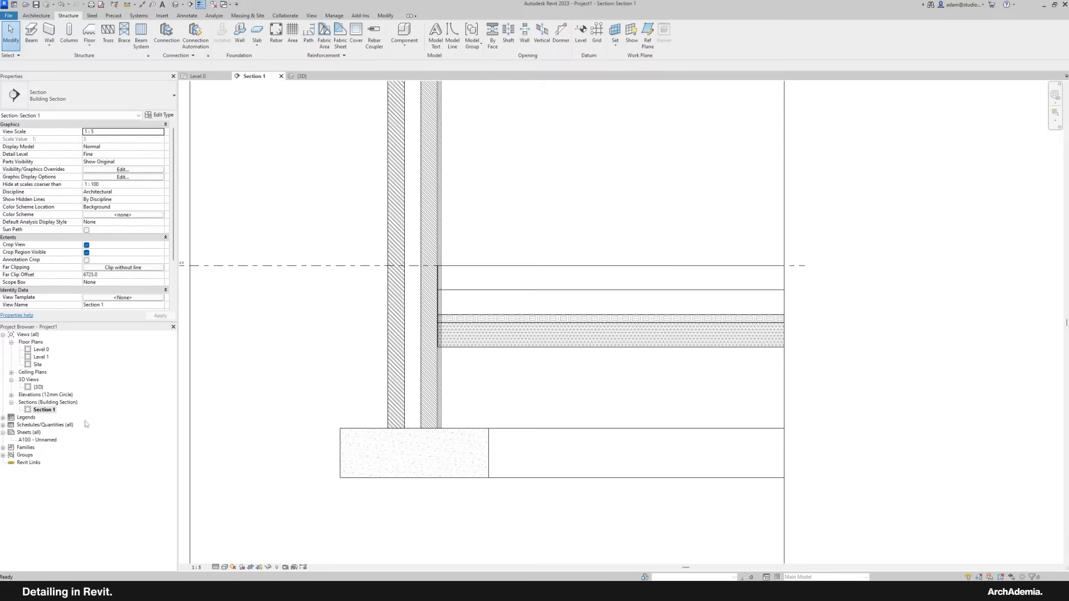
scroll(454, 461, "down", 2)
scroll(533, 450, "down", 3)
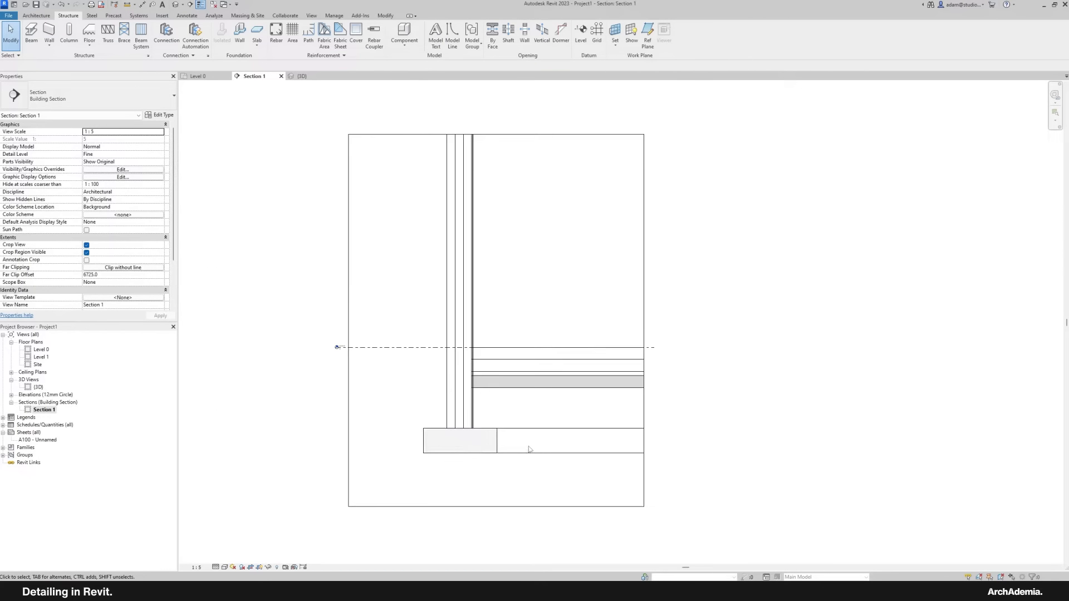
scroll(486, 410, "up", 4)
scroll(486, 412, "down", 4)
scroll(522, 399, "up", 1)
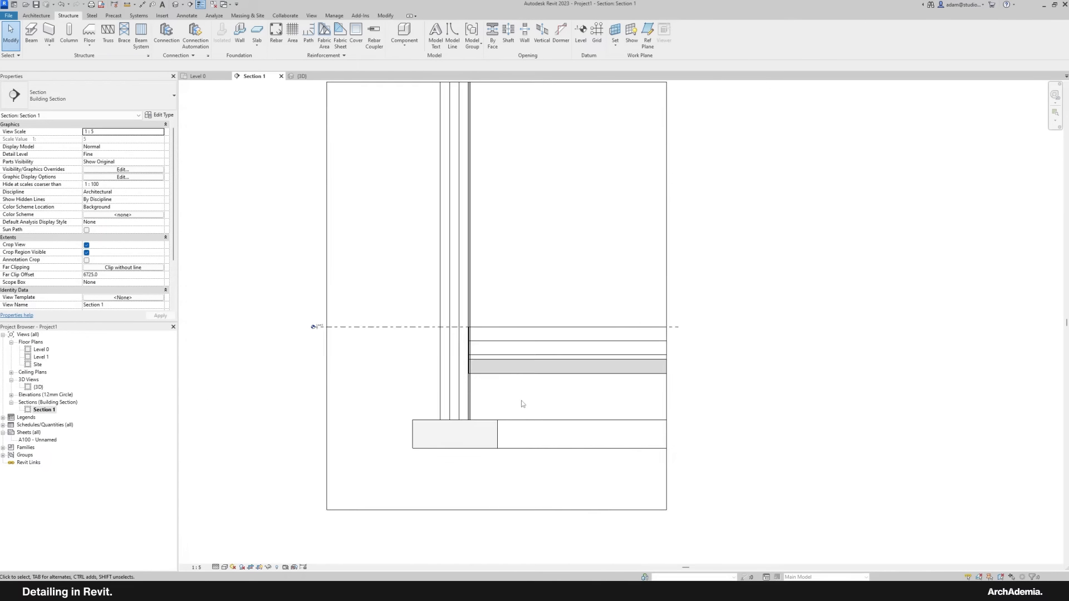
scroll(501, 389, "down", 1)
middle_click_drag(440, 391, 444, 390)
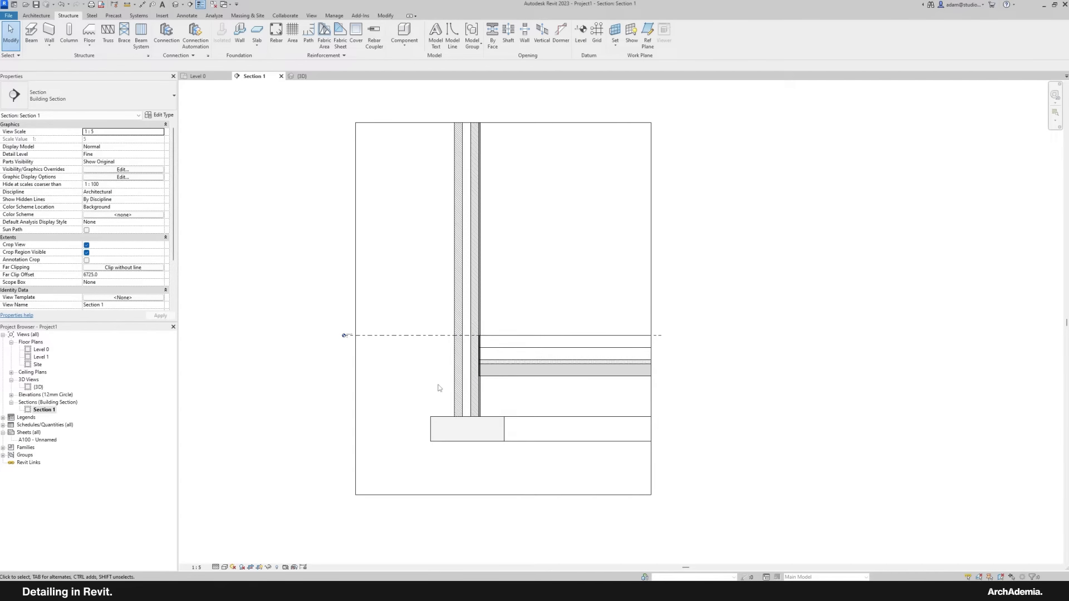
Step: Tighten the Section 1 crop region on all four sides around the wall, slab and foundation junction
left_click(503, 123)
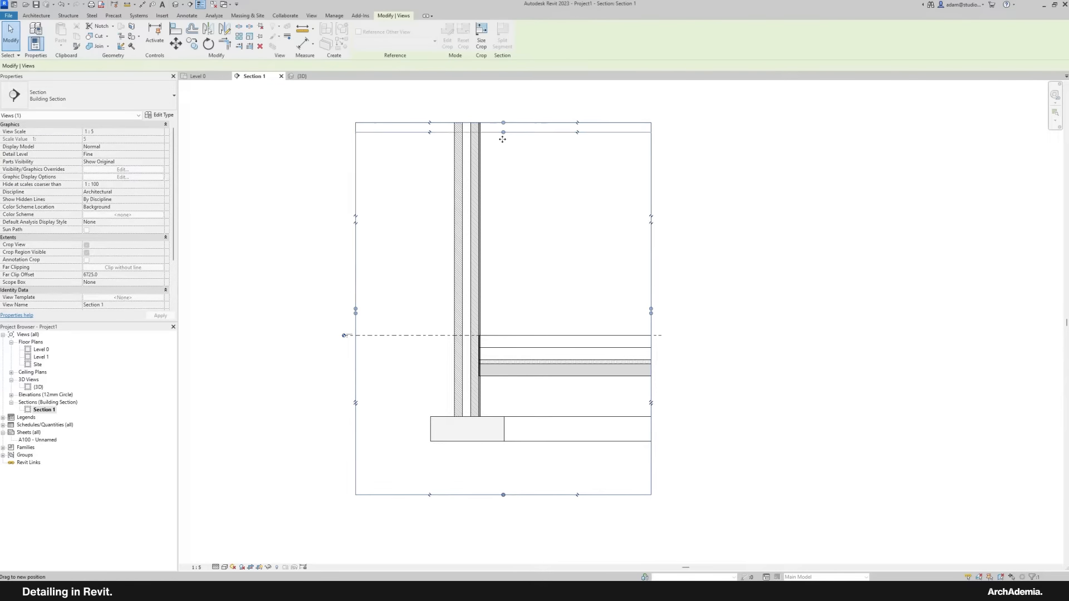
left_click_drag(504, 123, 503, 241)
left_click_drag(651, 367, 596, 367)
left_click_drag(474, 495, 476, 481)
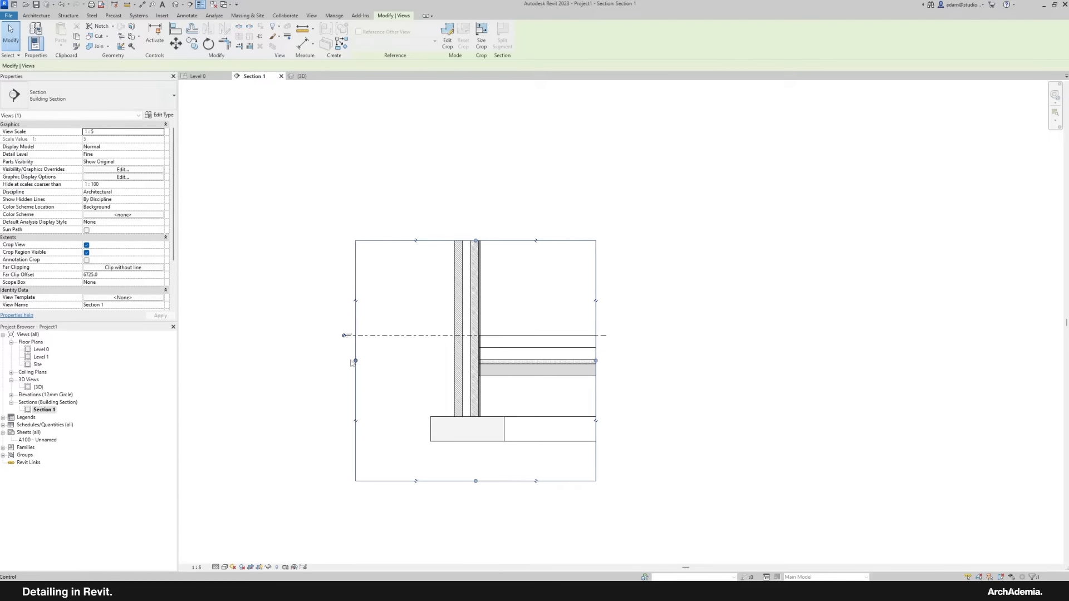
left_click_drag(355, 361, 366, 361)
scroll(529, 400, "up", 3)
middle_click_drag(526, 399, 563, 377)
left_click(553, 377)
Step: Open sheet A100 and place the Section 1 view on it
double_click(38, 440)
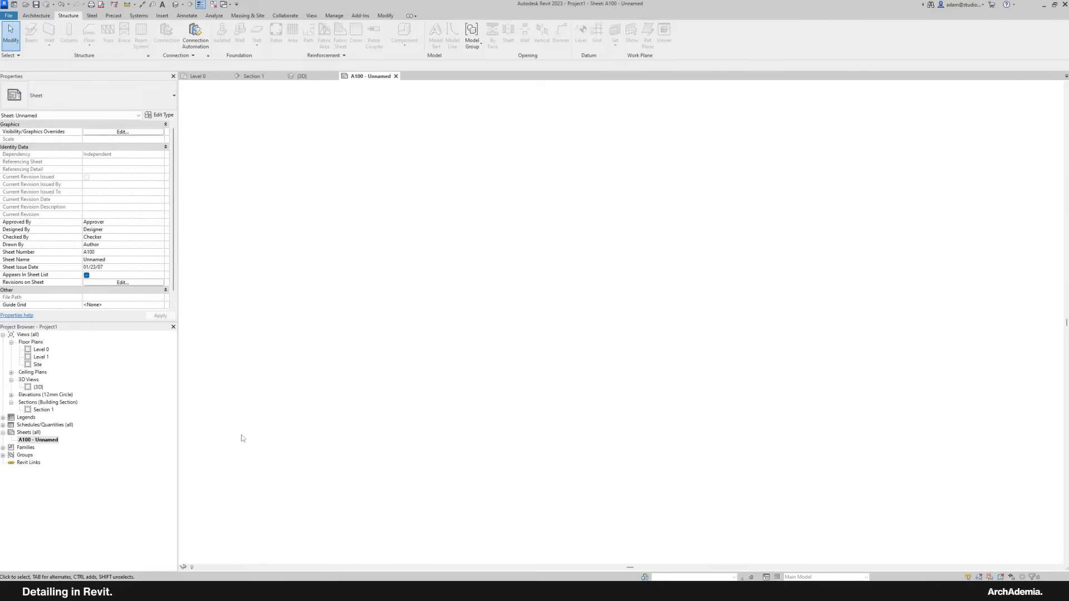
scroll(560, 389, "down", 2)
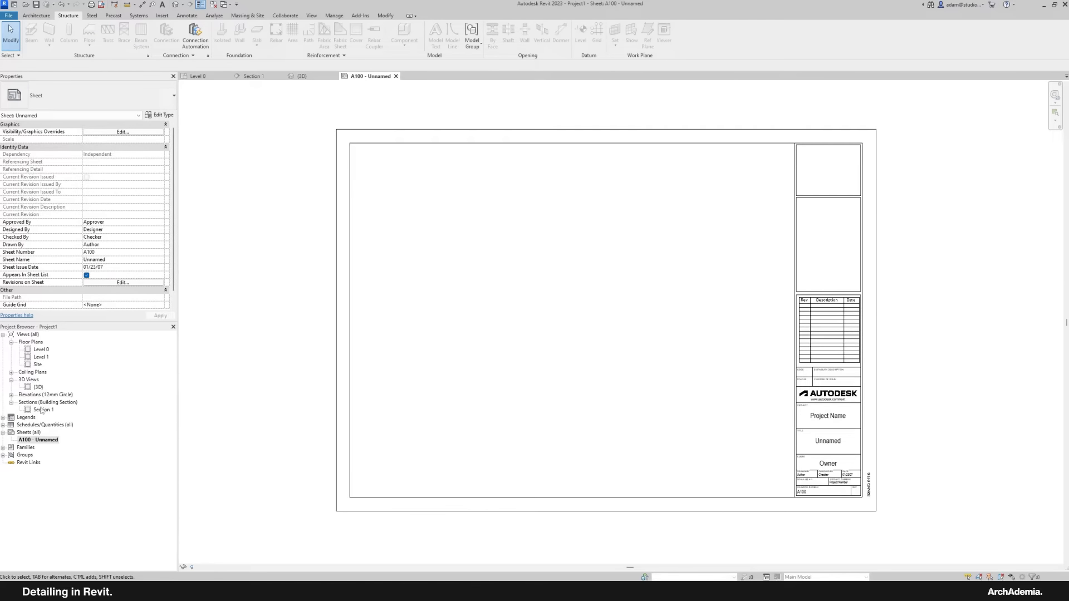
left_click_drag(38, 413, 513, 372)
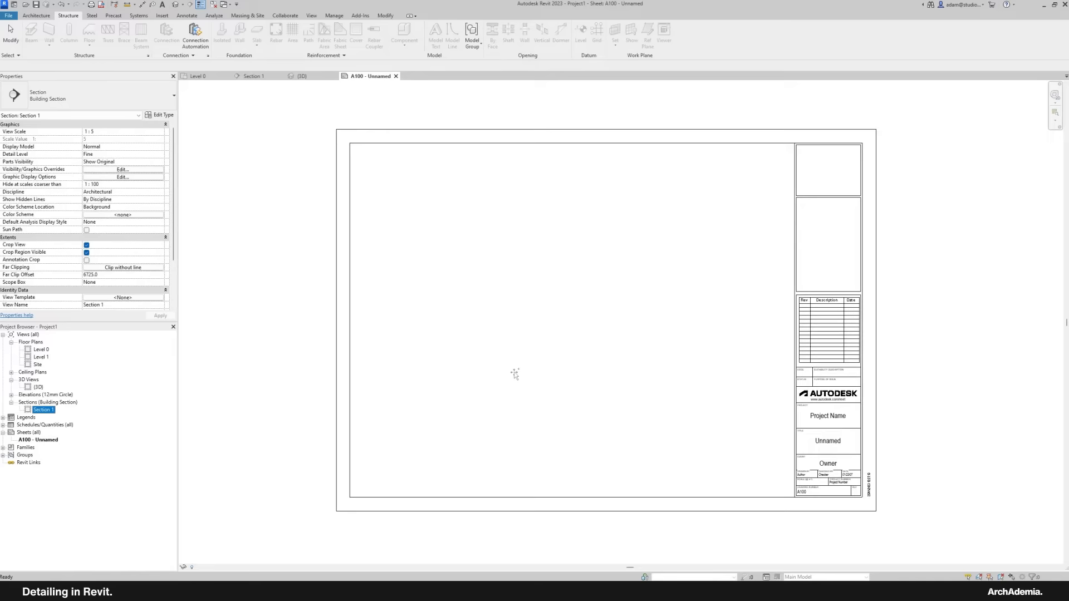
left_click(569, 320)
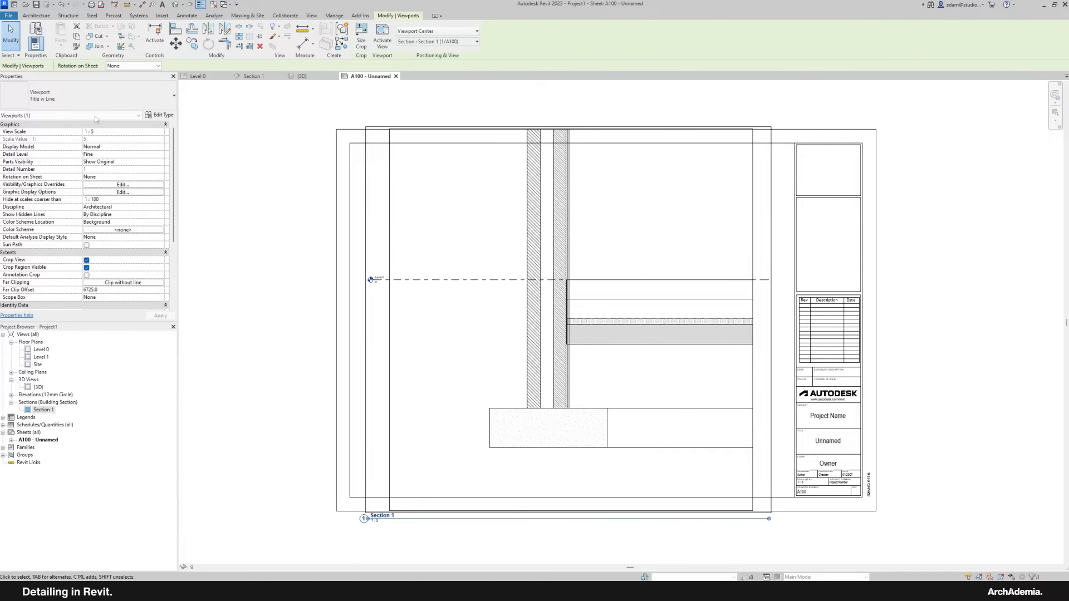
Step: Change the Section 1 viewport type to No Title
left_click(62, 98)
left_click(48, 136)
key("Escape")
middle_click_drag(655, 402, 598, 391)
Step: Activate the Section 1 viewport and shrink its crop region on all four sides to fit inside the sheet border
left_click(612, 420)
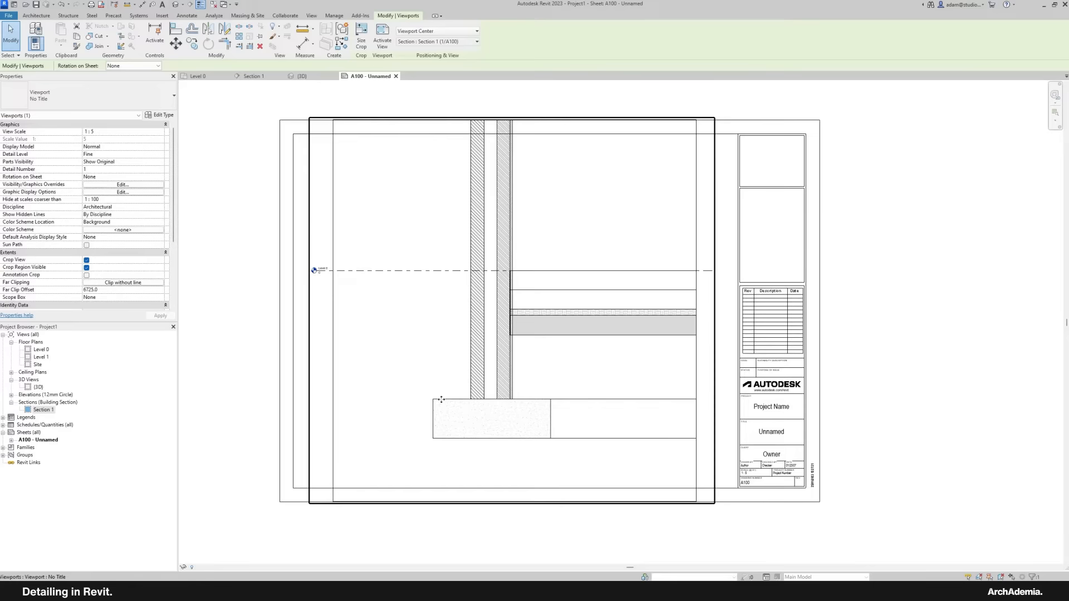
double_click(401, 489)
left_click(257, 567)
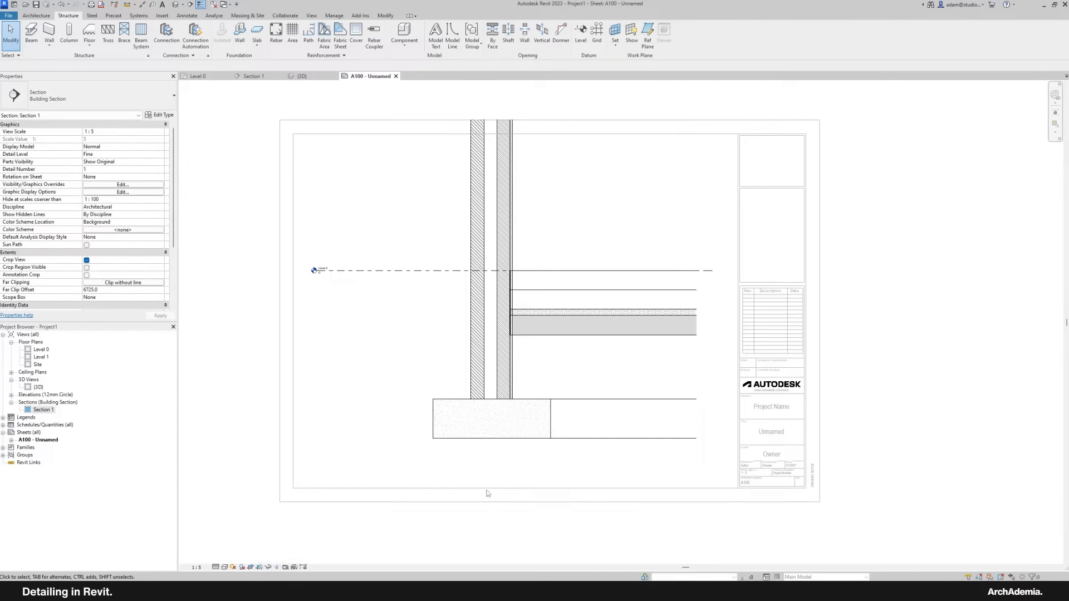
left_click(260, 567)
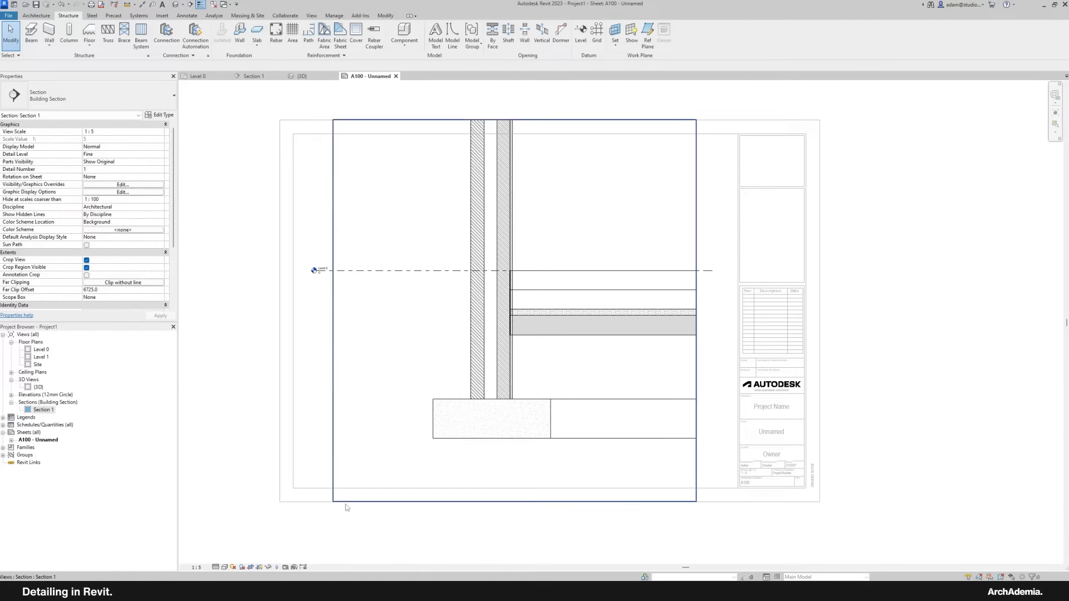
left_click(334, 437)
left_click_drag(514, 485, 514, 464)
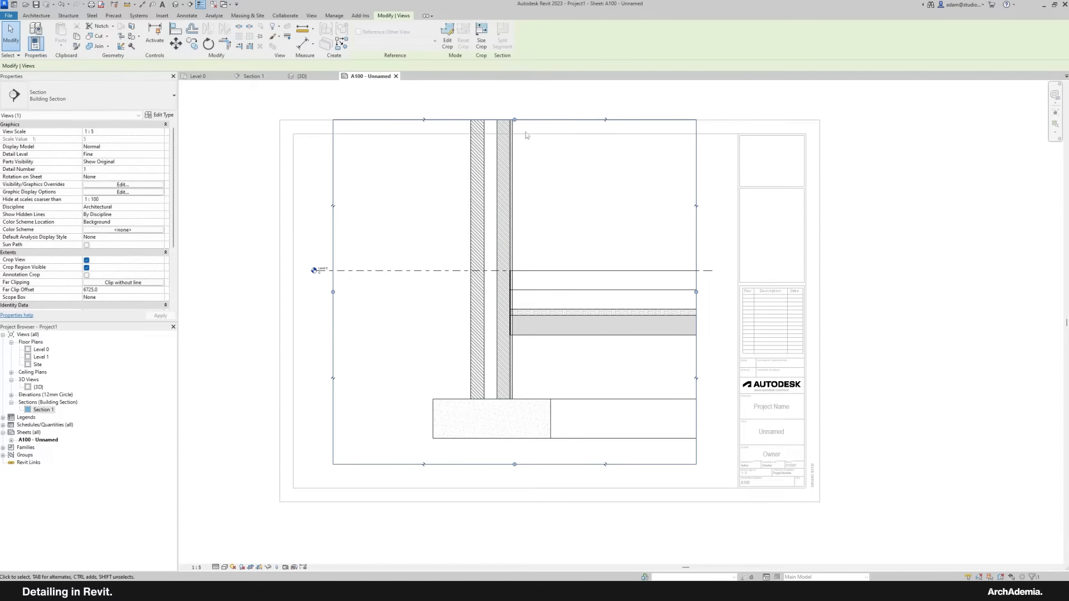
left_click_drag(515, 120, 514, 182)
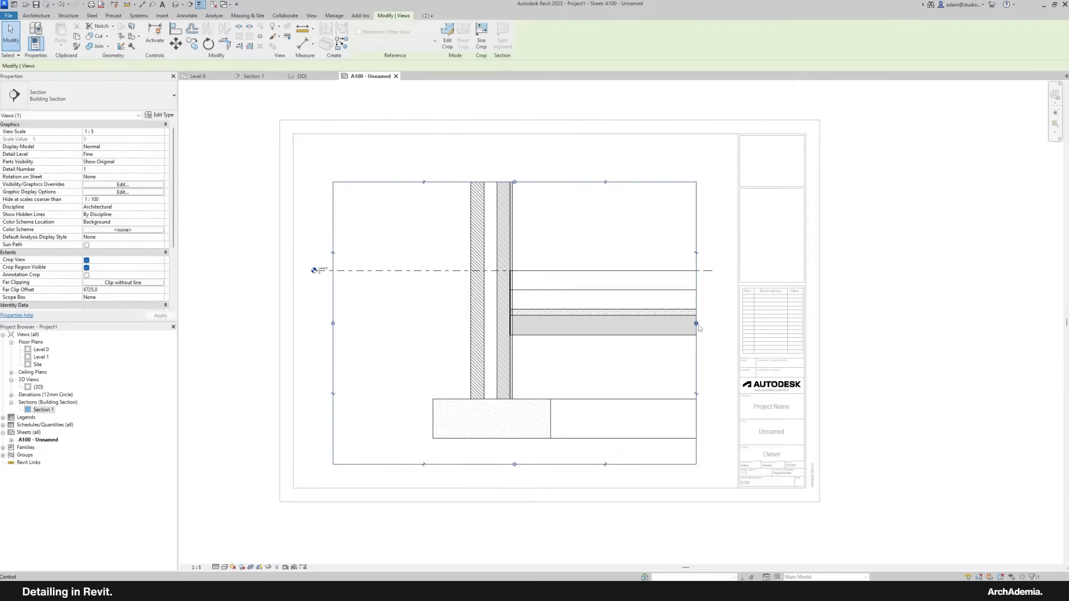
left_click_drag(695, 322, 650, 323)
left_click_drag(329, 325, 372, 323)
middle_click_drag(420, 374, 377, 362)
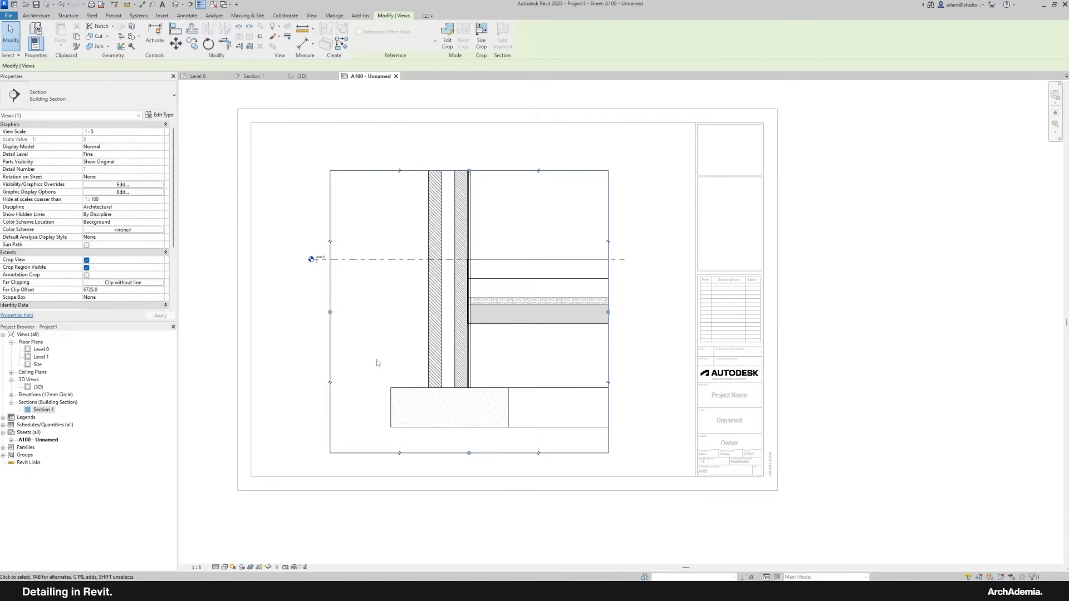
Step: Hide the crop region, deactivate the view and shift the viewport slightly upward on sheet A100
left_click(259, 567)
double_click(446, 512)
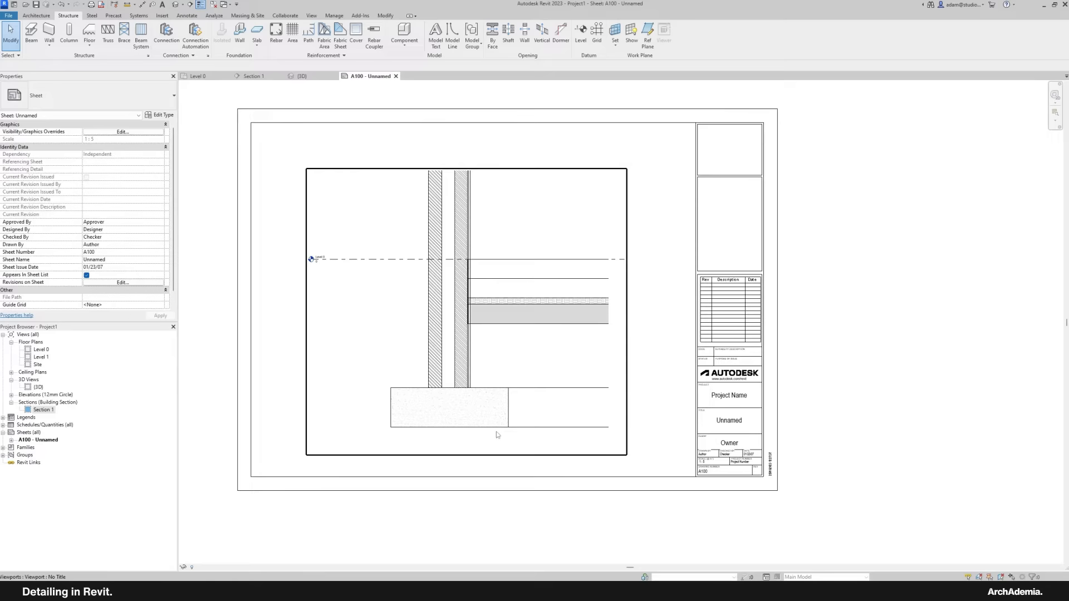
left_click_drag(496, 432, 496, 417)
left_click(435, 512)
middle_click_drag(436, 511, 467, 520)
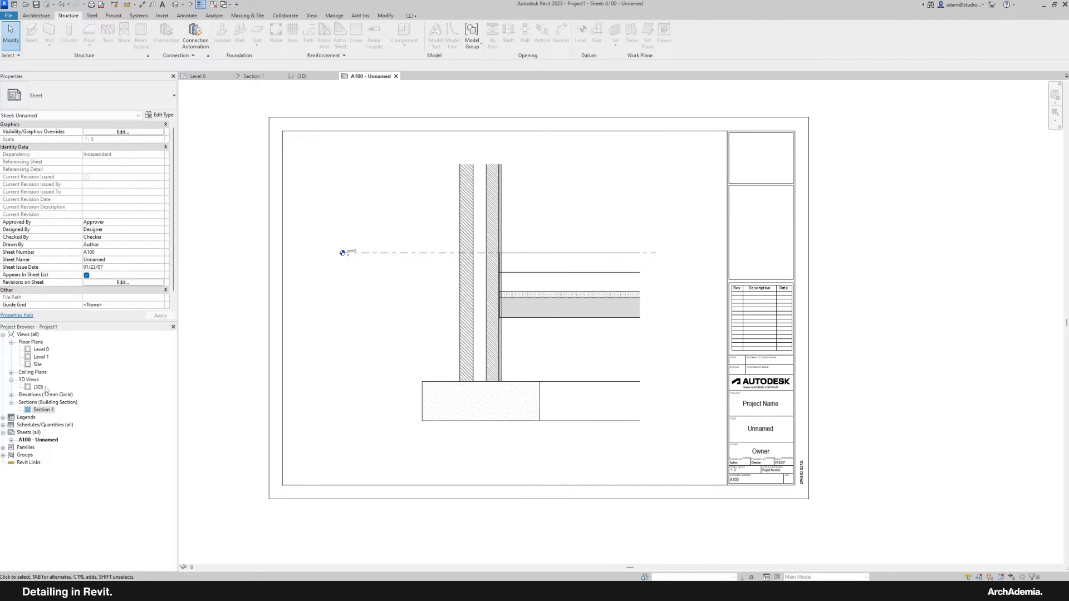
Step: Open Section 1 again and examine the junction between the external wall, ground slab and foundation
double_click(45, 409)
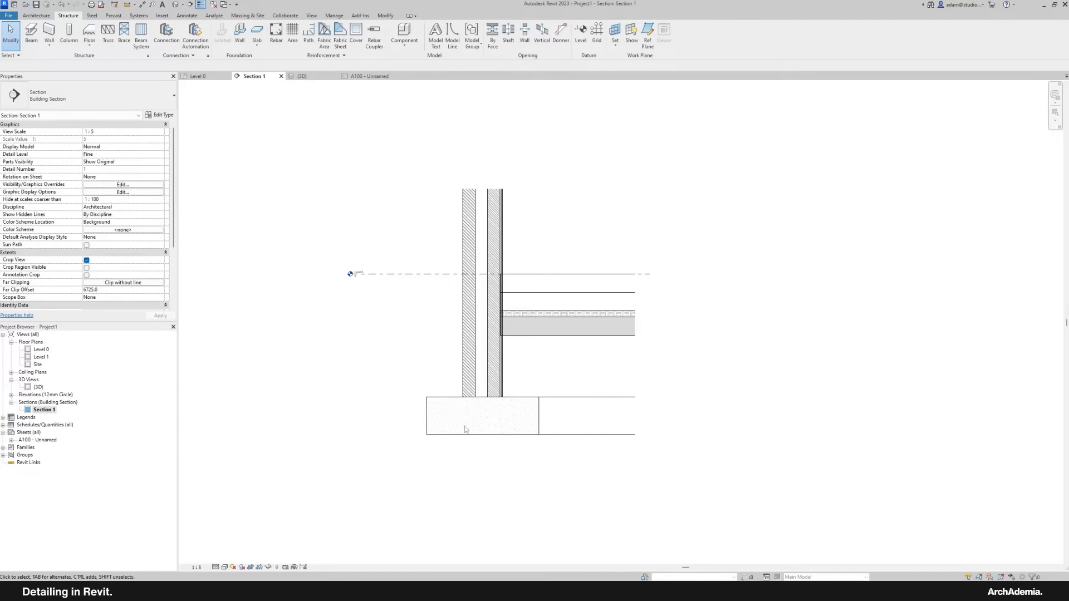
mouse_move(557, 356)
middle_mouse_down()
mouse_move(481, 418)
mouse_move(524, 384)
middle_mouse_up()
scroll(478, 410, "down", 1)
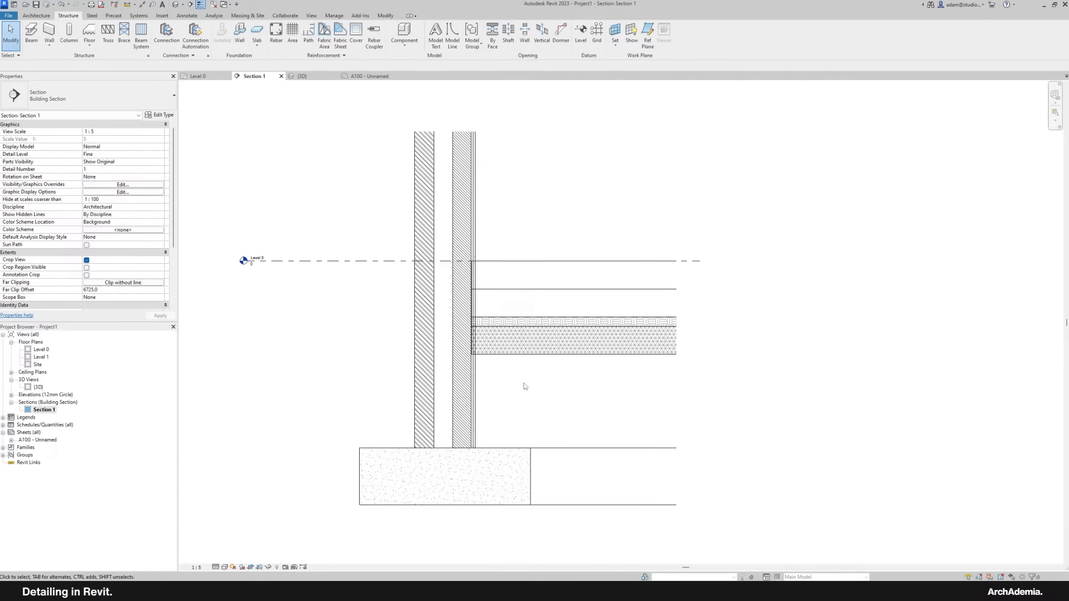
scroll(505, 328, "up", 3)
scroll(506, 328, "down", 1)
middle_click_drag(480, 329, 497, 350)
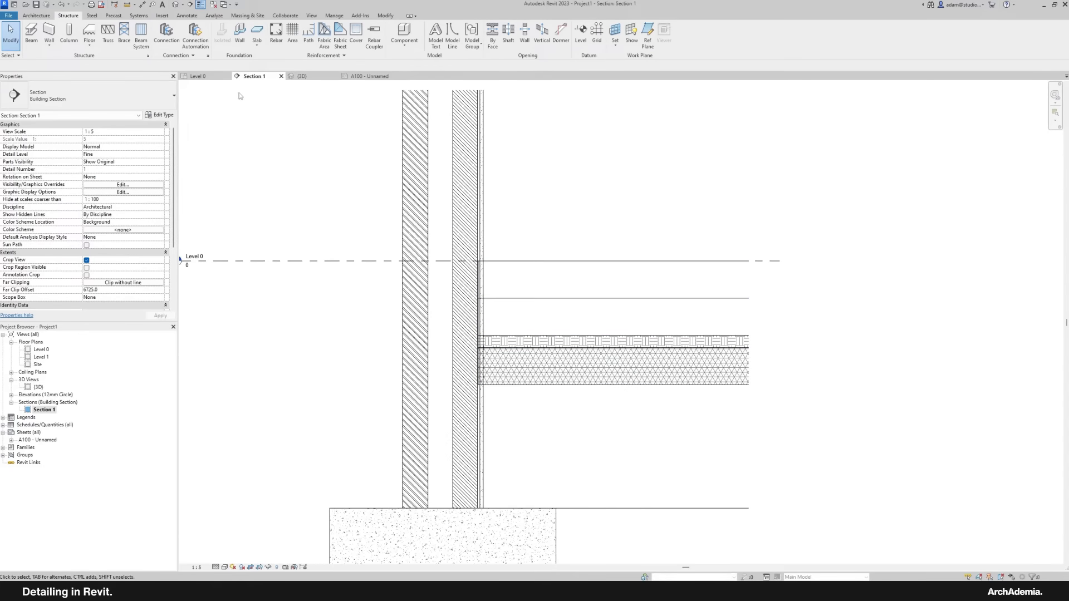
Step: Open the project's line styles, enlarge the dialog, and add a new Lines subcategory named Membrane
scroll(523, 254, "up", 1)
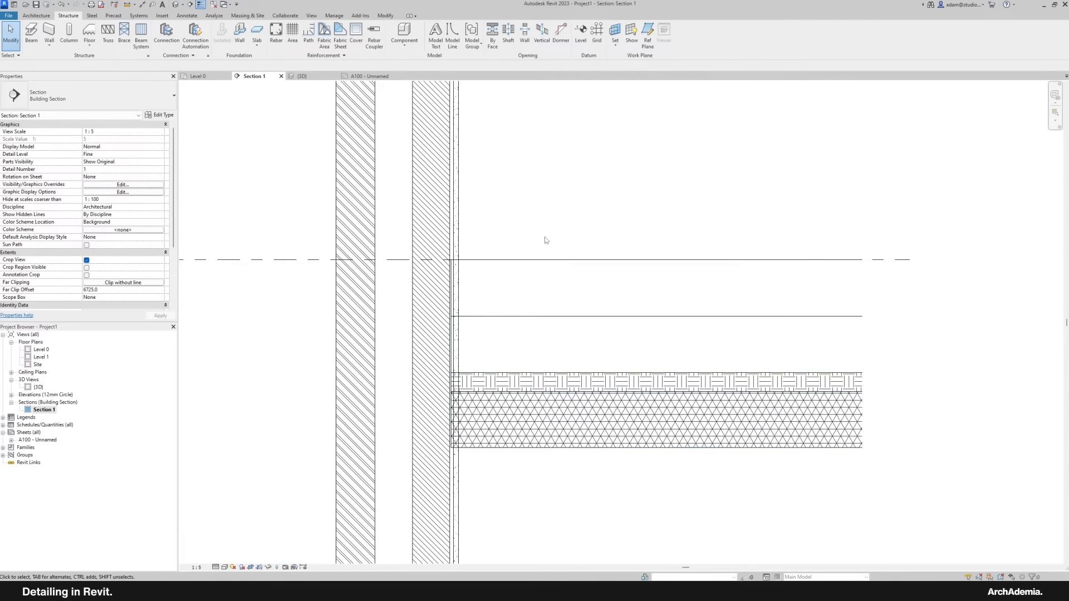
middle_click_drag(510, 265, 519, 266)
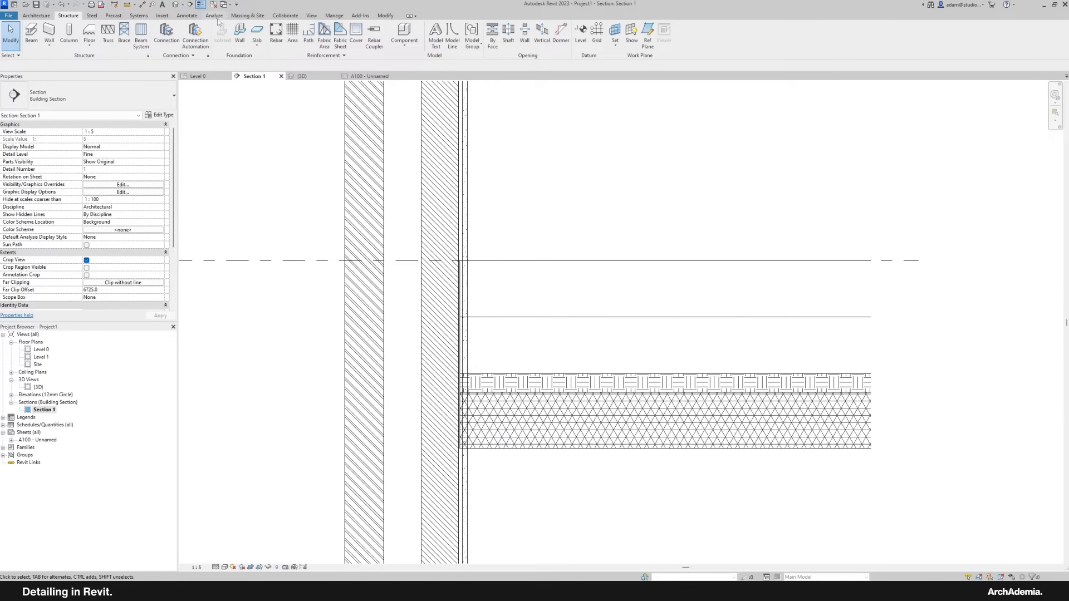
left_click(334, 16)
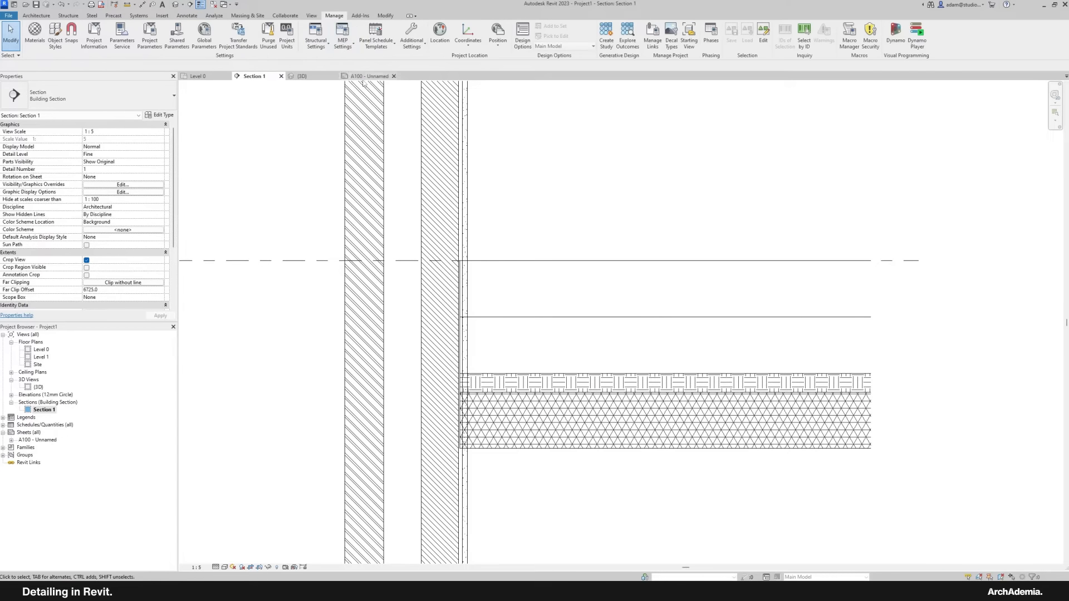
left_click(413, 53)
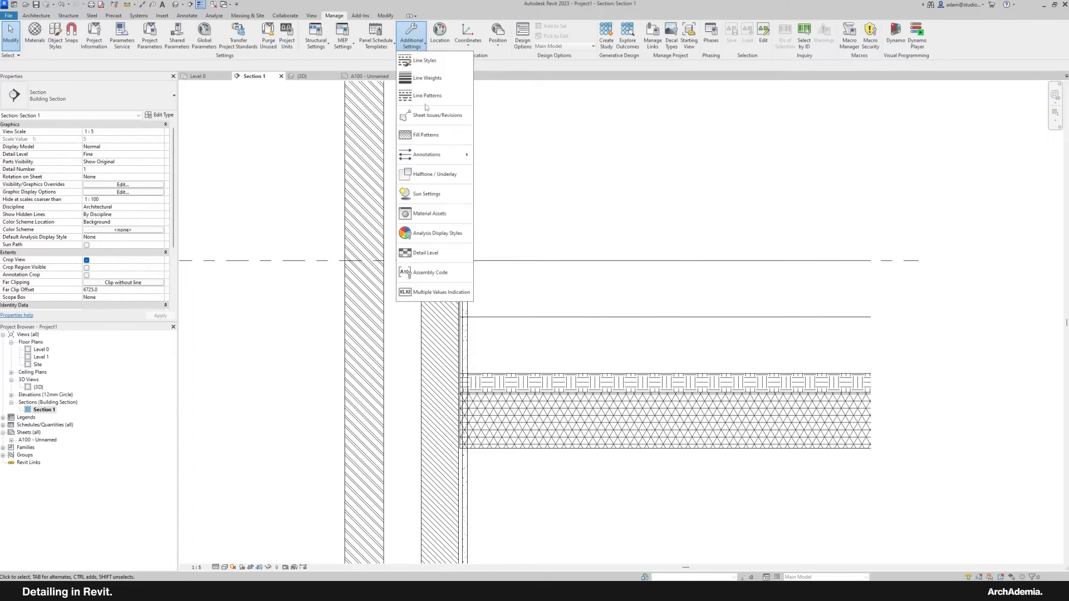
left_click(426, 61)
left_click(384, 245)
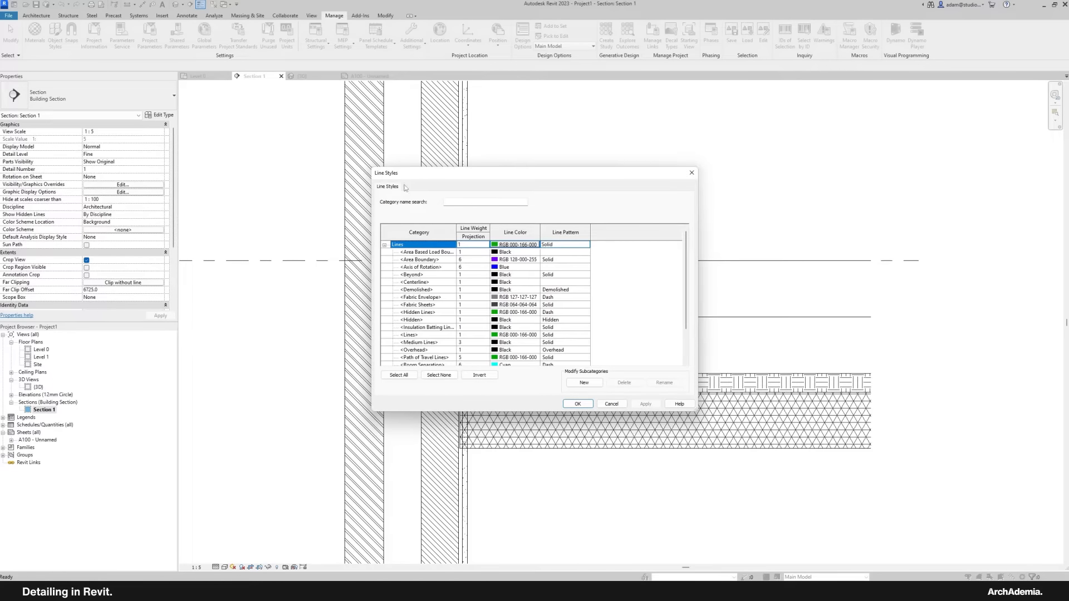
left_click_drag(400, 177, 360, 152)
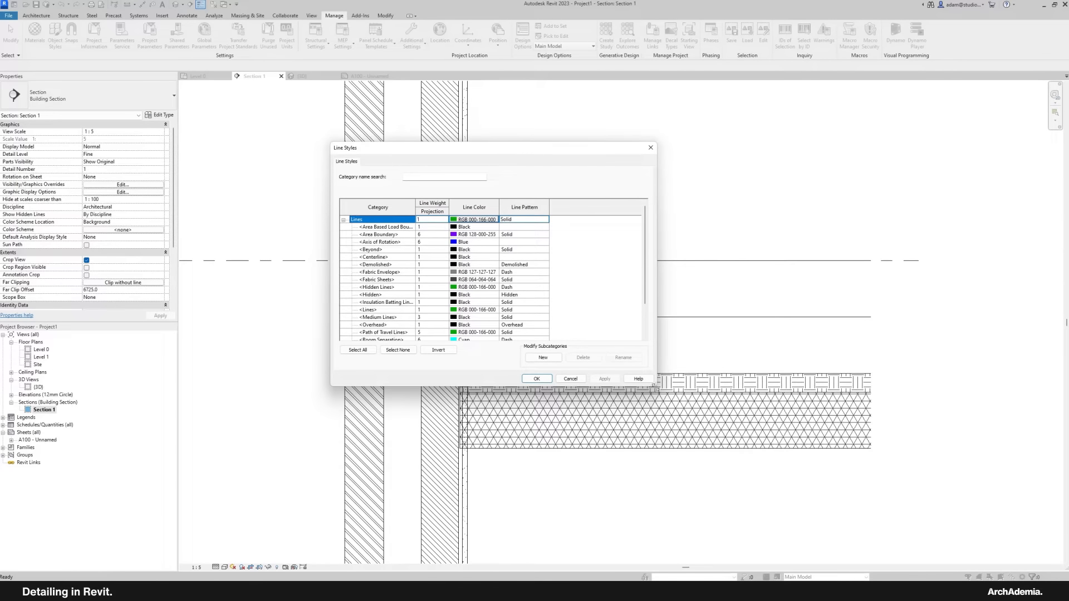
left_click_drag(656, 385, 823, 496)
left_click_drag(482, 155, 414, 122)
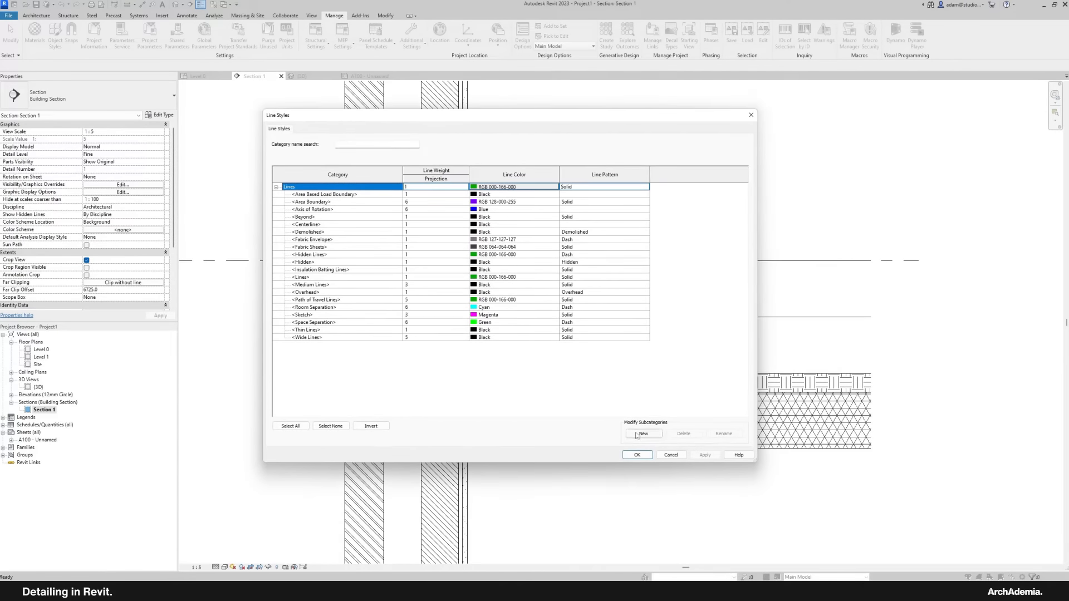
left_click(640, 433)
left_click(500, 278)
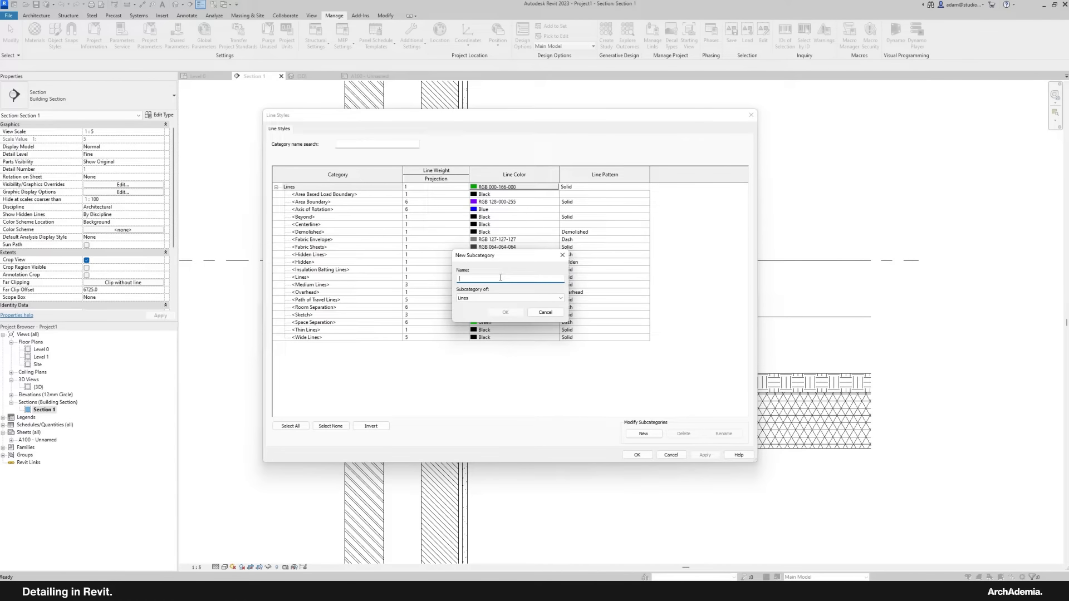
type("Membrane")
key("Return")
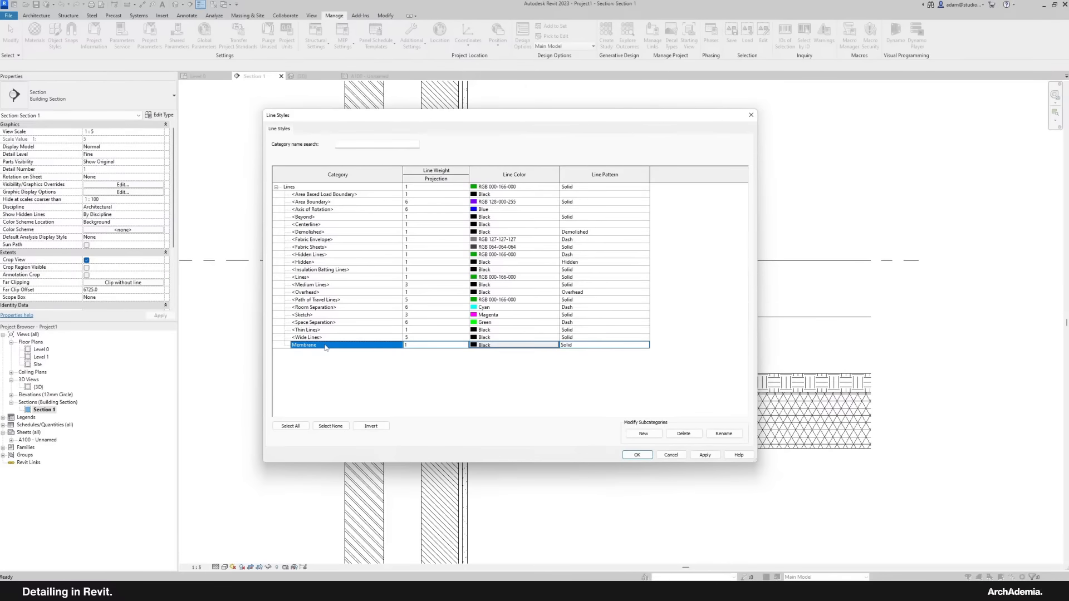
Step: Rename the Membrane line style to DPM
left_click(723, 433)
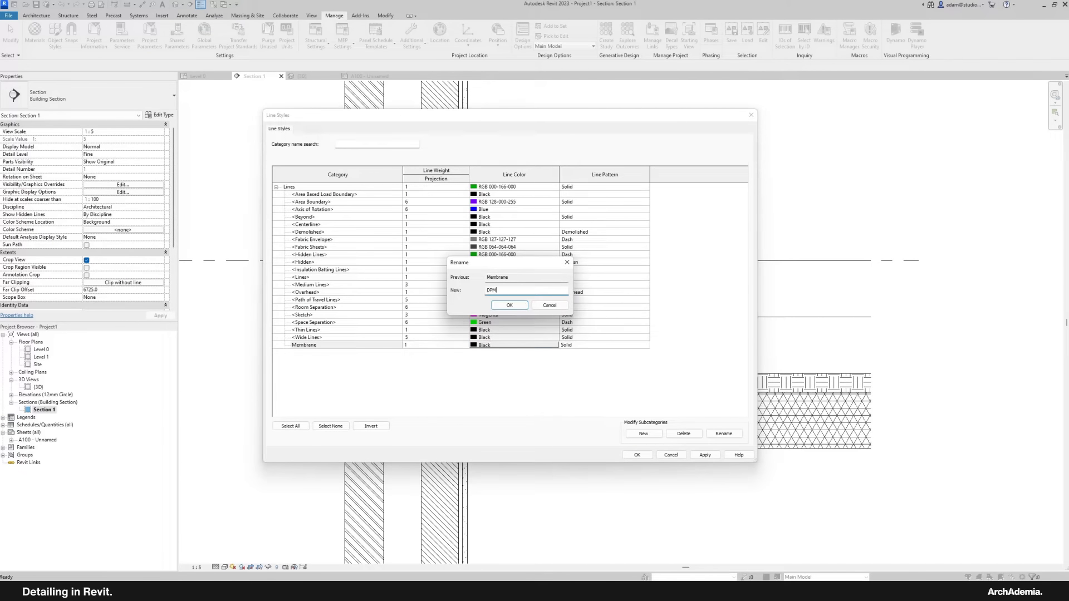
type("DPM")
left_click(522, 303)
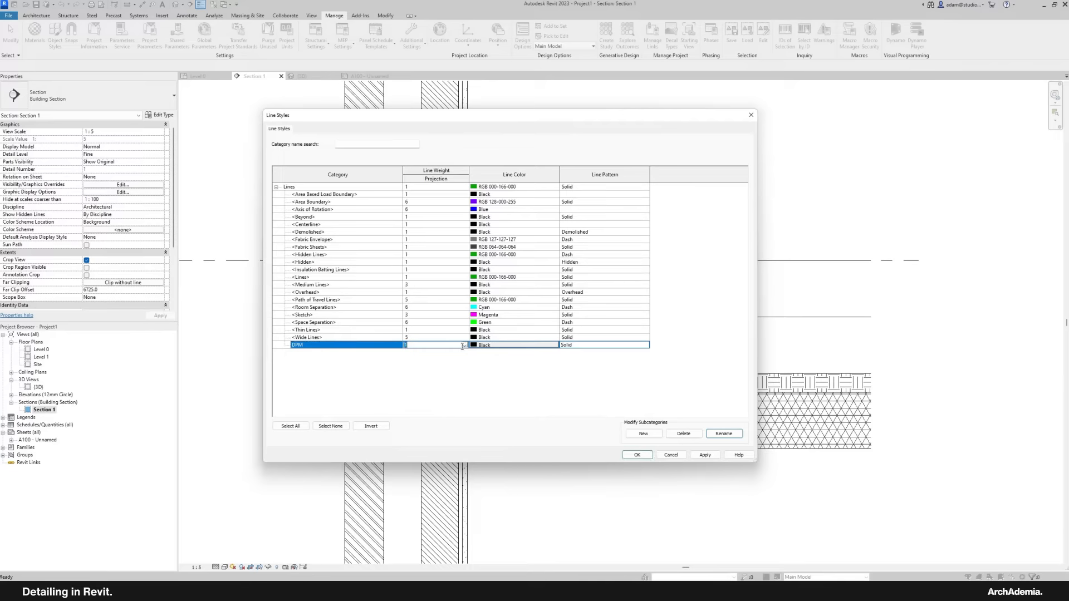
Step: Set the DPM line style to projection line weight 5 with the Dash pattern and accept the line styles
left_click(463, 345)
left_click(420, 377)
left_click(566, 345)
left_click(645, 346)
scroll(620, 358, "down", 3)
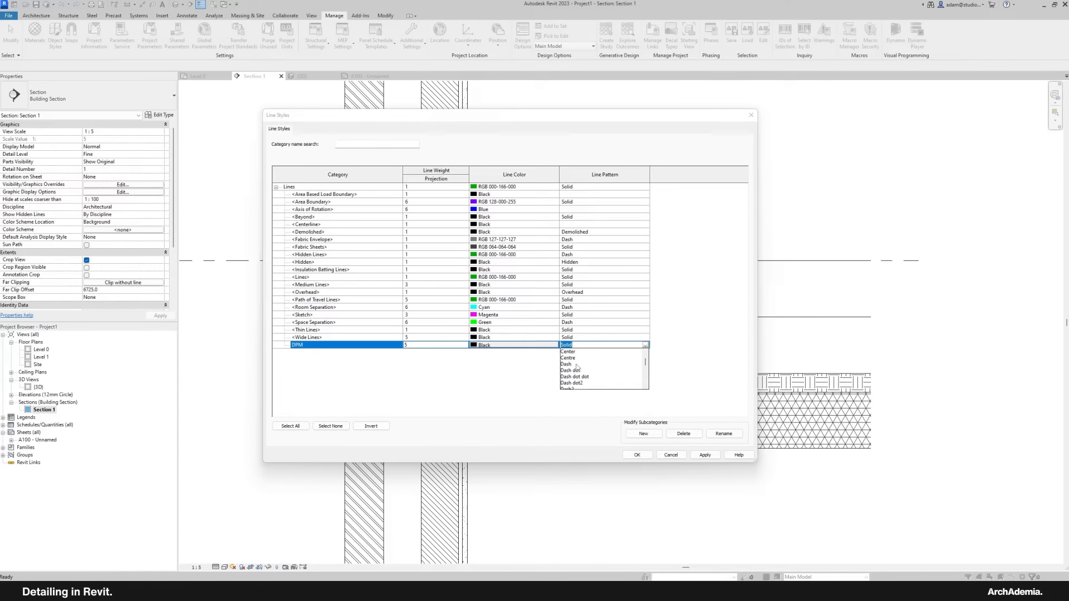
left_click(585, 352)
left_click(640, 457)
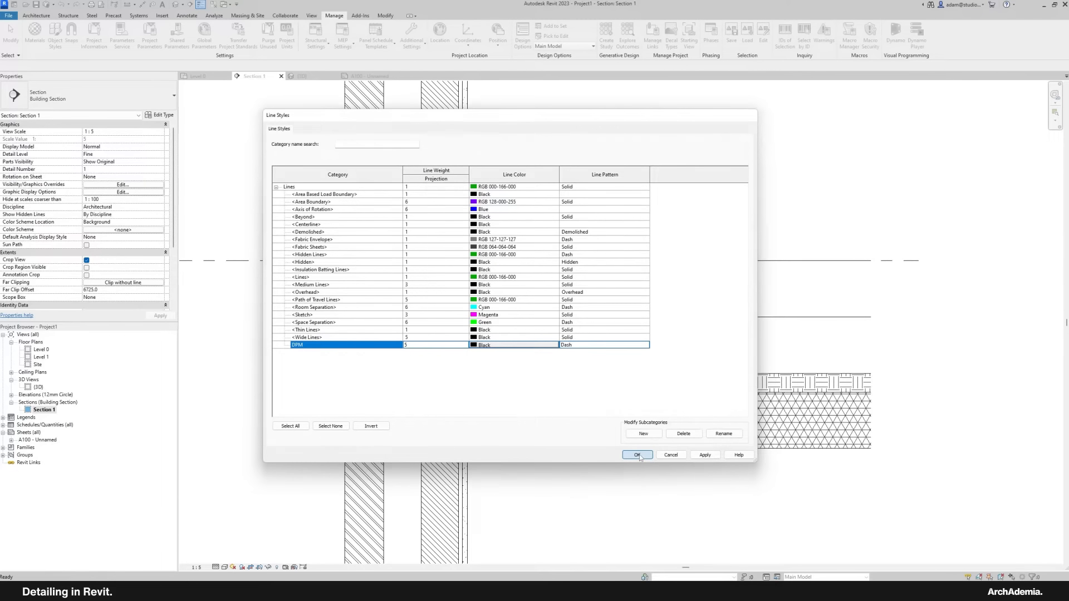
Step: Draw a horizontal DPM detail line along the top of the ground slab's thin patterned layer, from its cropped end to the wall
middle_click_drag(501, 328, 460, 332)
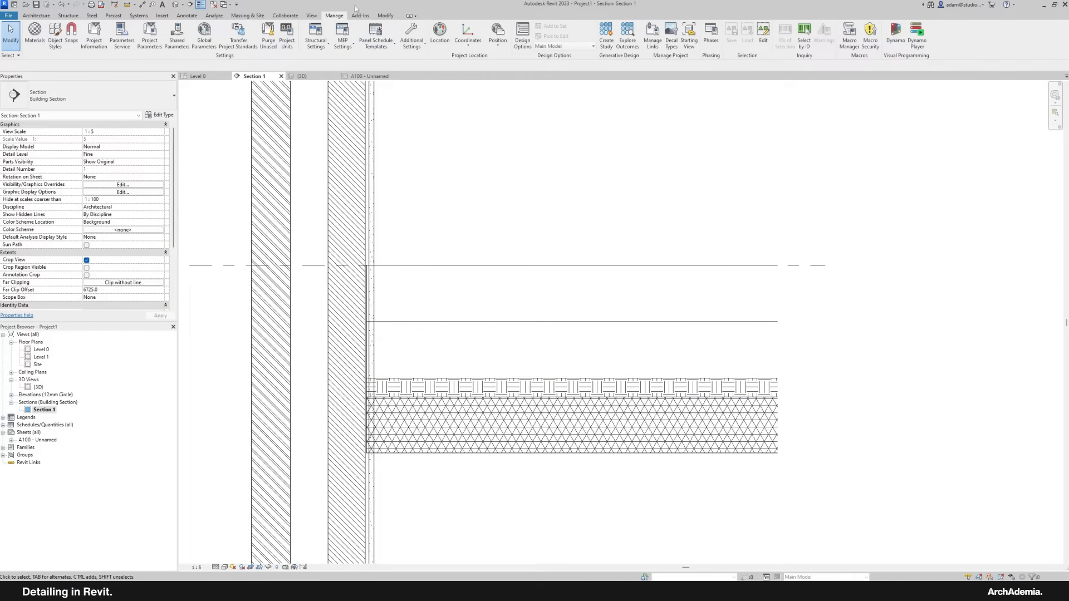
middle_click_drag(461, 337, 444, 318)
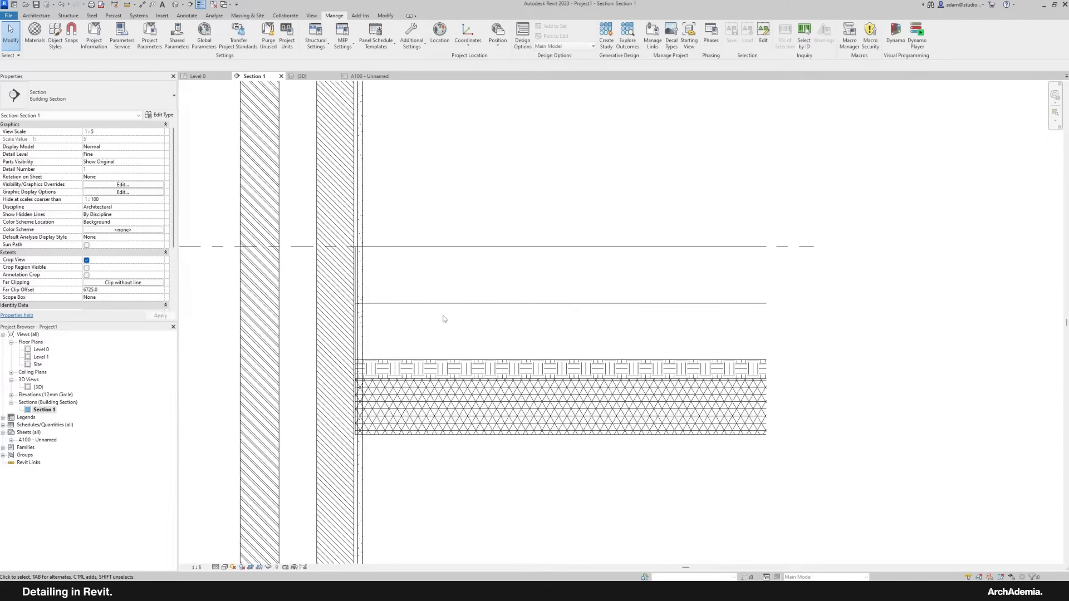
key("l")
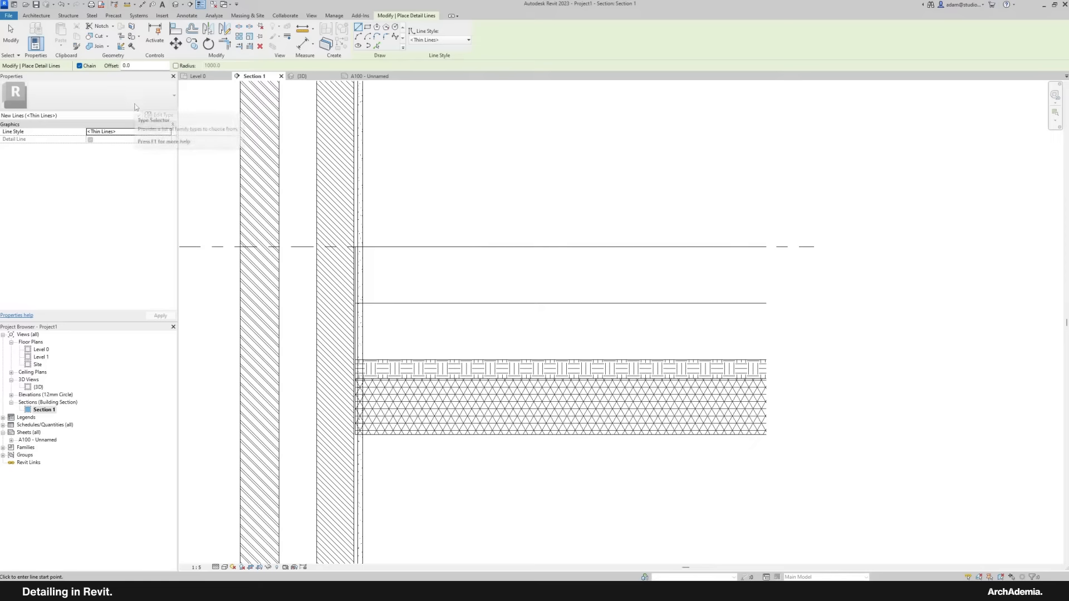
left_click(445, 40)
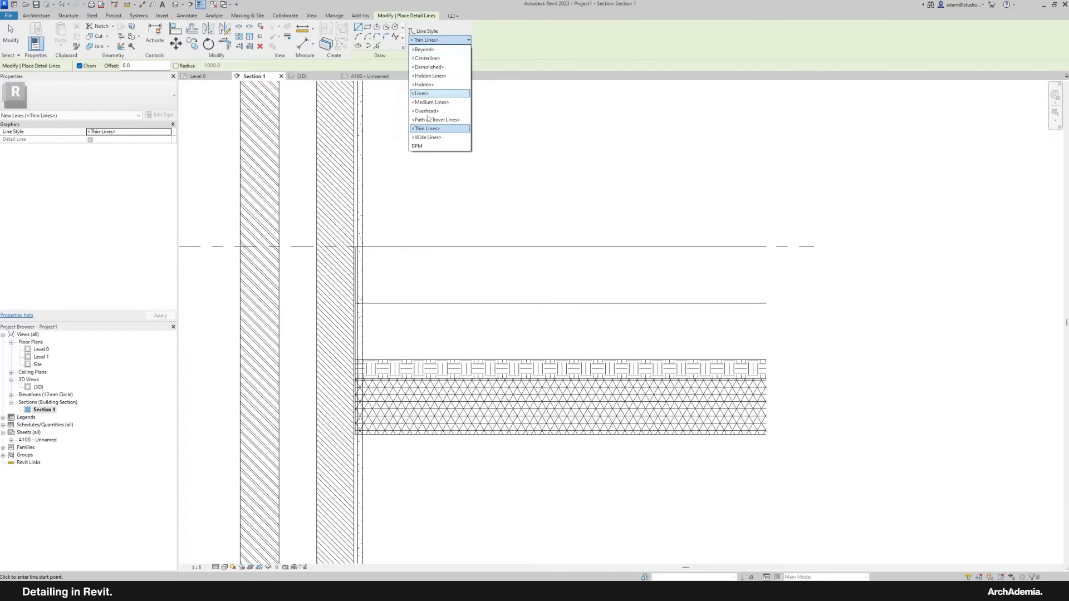
left_click(423, 146)
scroll(768, 355, "up", 2)
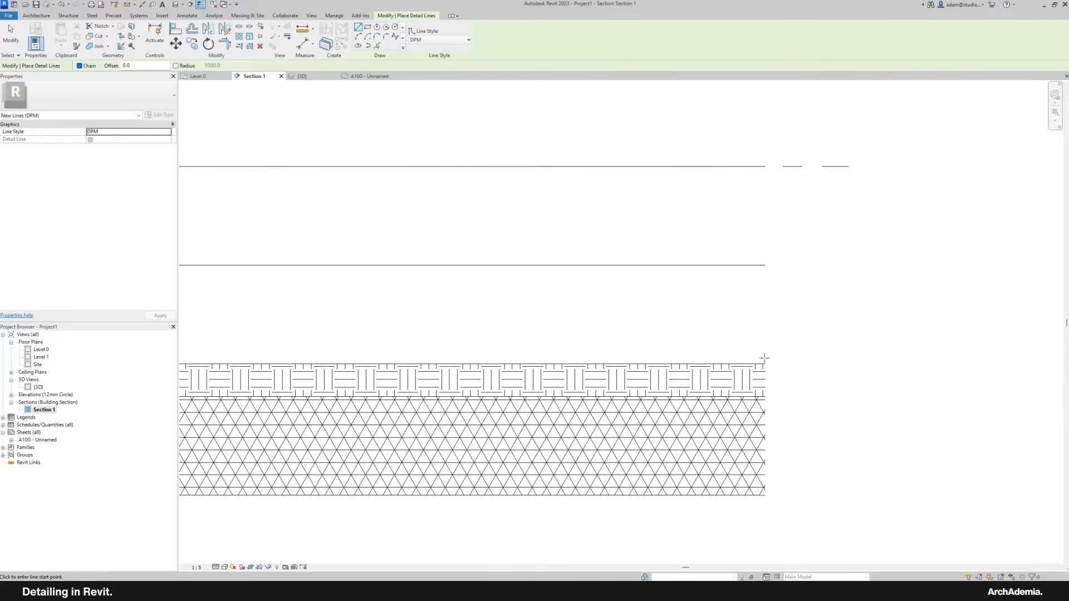
left_click(764, 360)
middle_click_drag(254, 360, 606, 354)
scroll(410, 353, "up", 2)
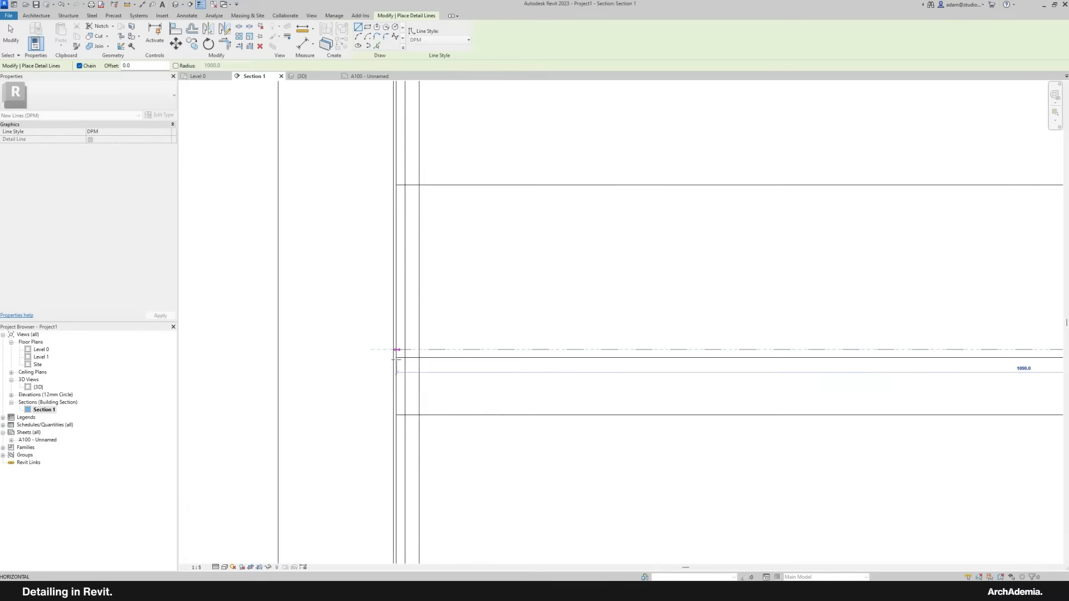
Step: Continue the DPM detail line vertically up the slab edge for about 400 mm, ending above Level 0, and finish the line
middle_click_drag(398, 145, 425, 432)
scroll(423, 412, "down", 4)
scroll(440, 371, "down", 1)
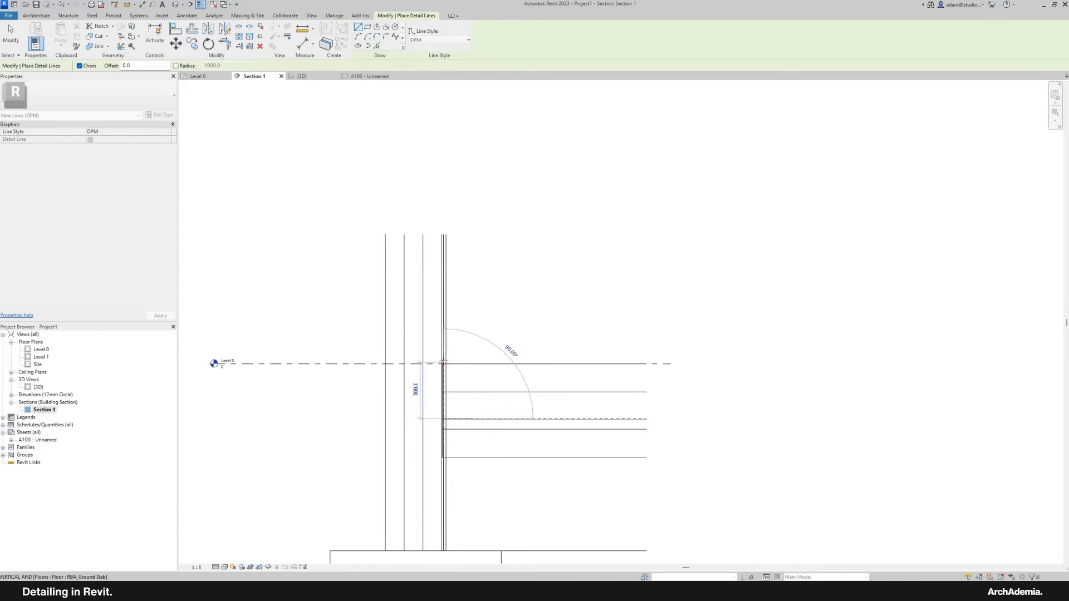
scroll(434, 506, "up", 3)
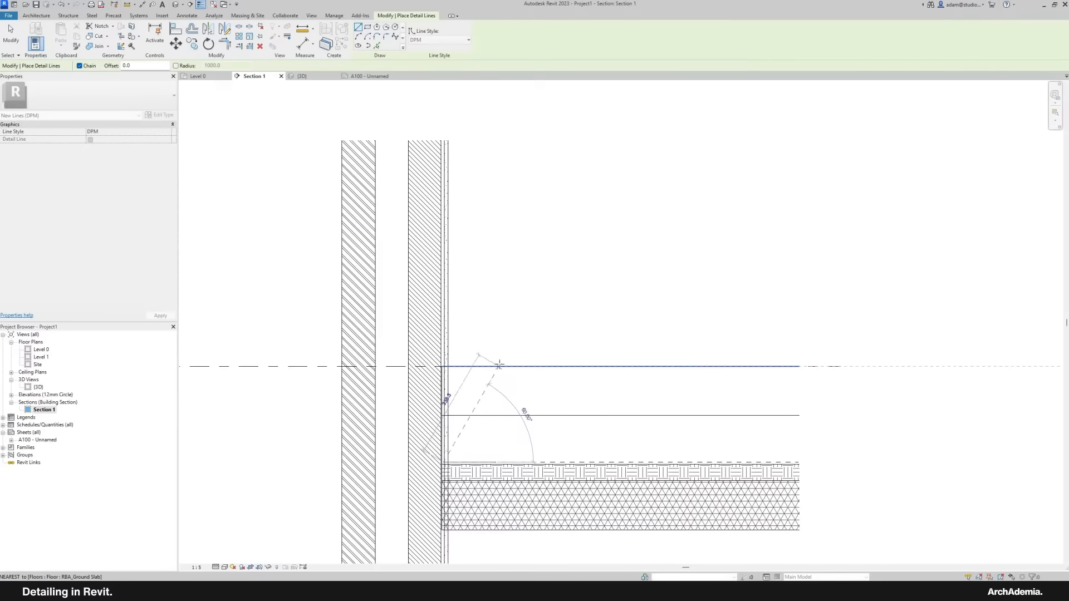
middle_click_drag(444, 356, 473, 318)
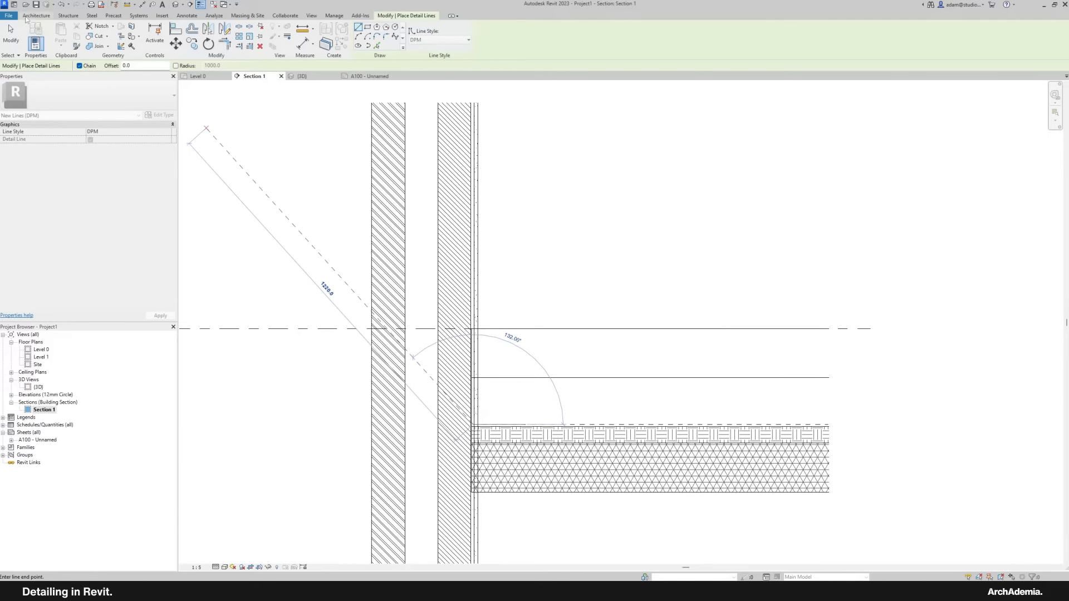
scroll(473, 293, "up", 2)
scroll(487, 293, "down", 2)
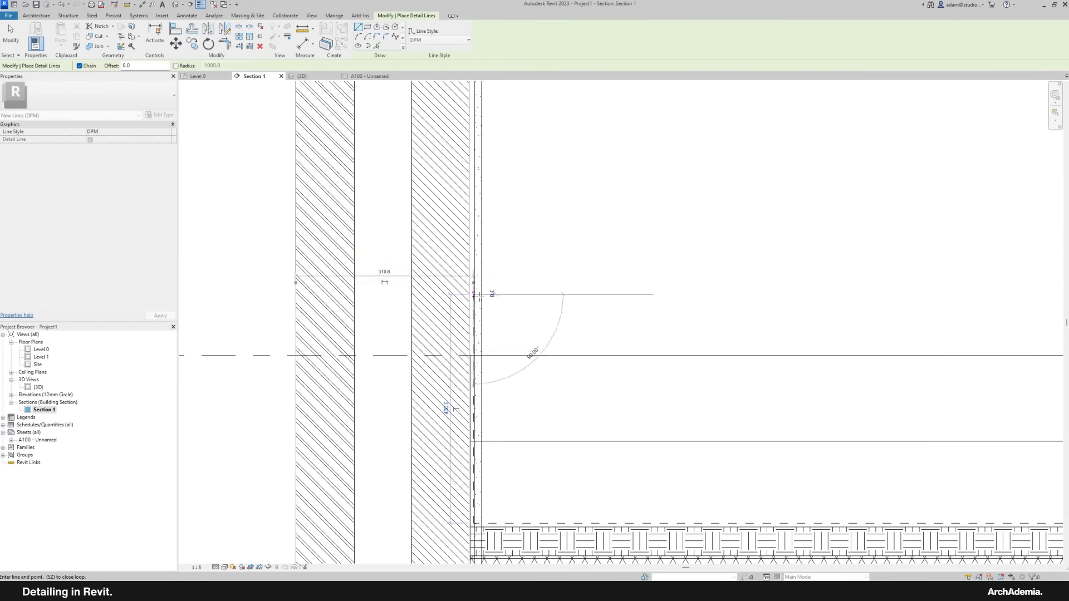
key("Escape")
key("Escape")
Step: Raise the RBA_Ground Slab floor above Level 0 by changing its height offset from level
scroll(531, 295, "down", 3)
scroll(529, 322, "up", 2)
left_click(528, 322)
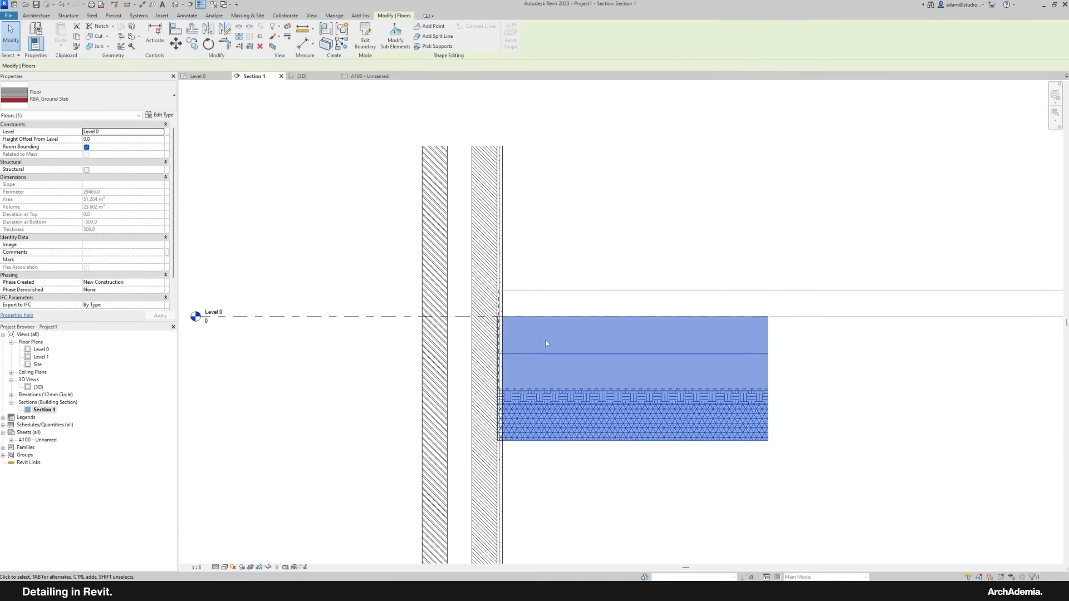
middle_click_drag(541, 341, 549, 346)
left_click(90, 139)
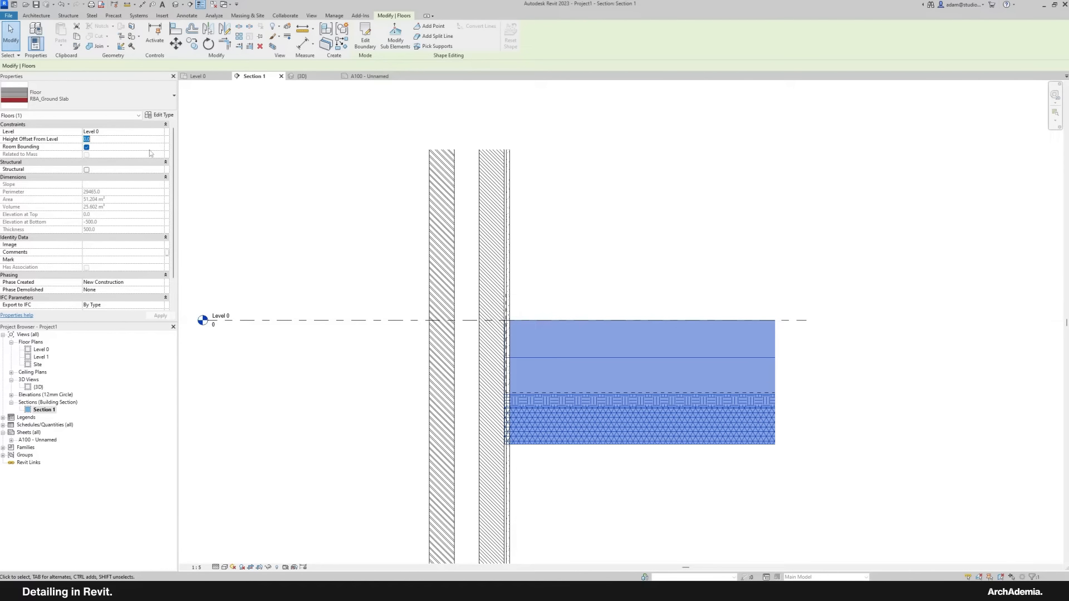
left_click(361, 262)
Step: Extend the upper end of the vertical DPM line to the top face of the raised ground slab
scroll(508, 293, "up", 3)
left_click(503, 304)
scroll(503, 294, "up", 4)
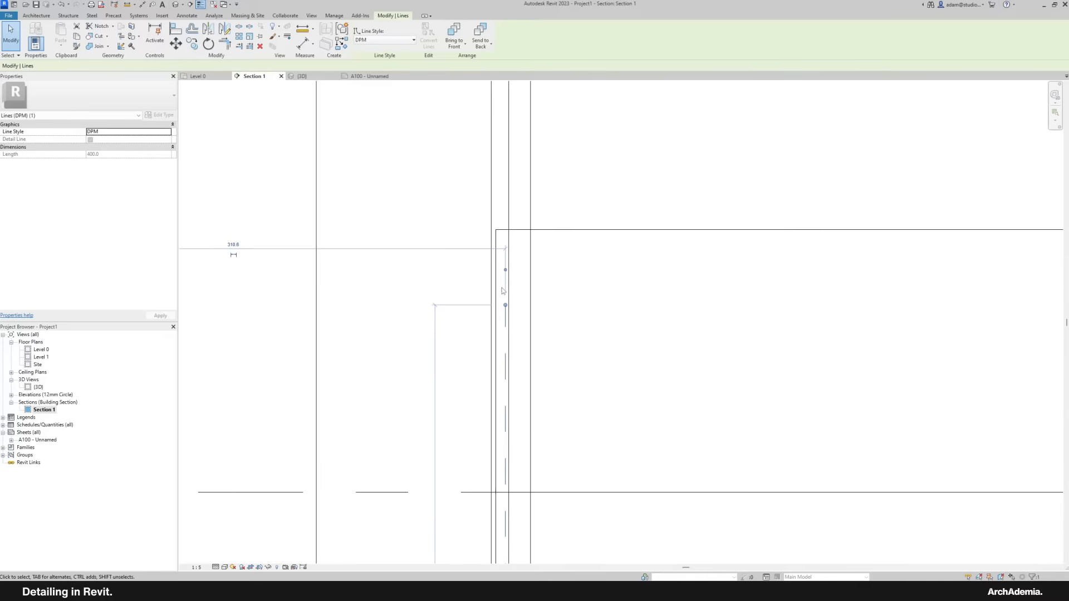
left_click_drag(506, 305, 505, 229)
left_click(570, 193)
Step: Draw a similar DPM line horizontally from the vertical line's top end across the inner masonry leaf to its cavity face
left_click(506, 257)
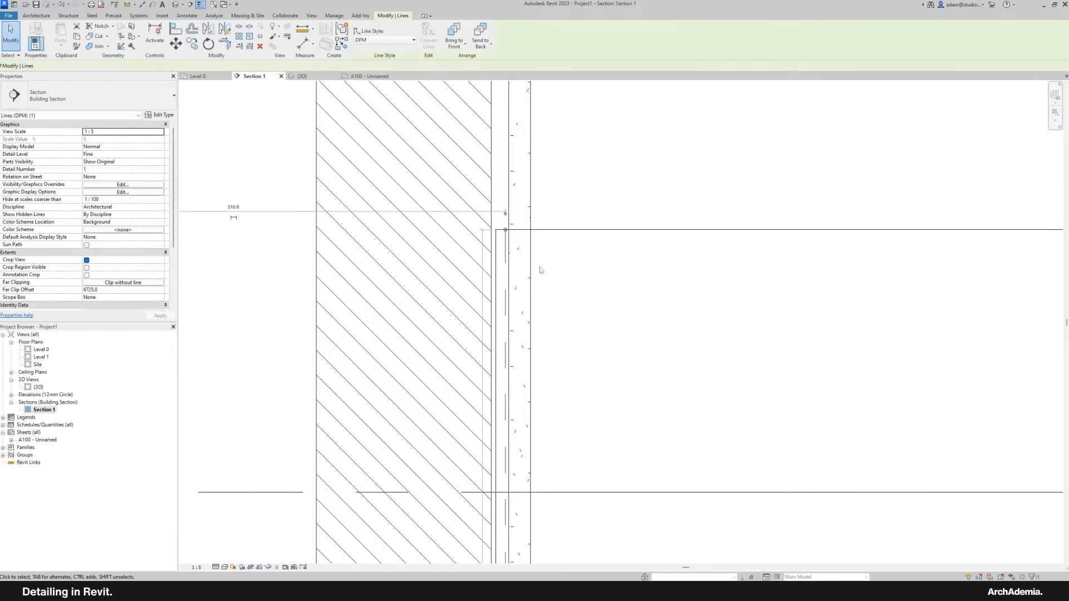
key("c")
key("s")
left_click(505, 229)
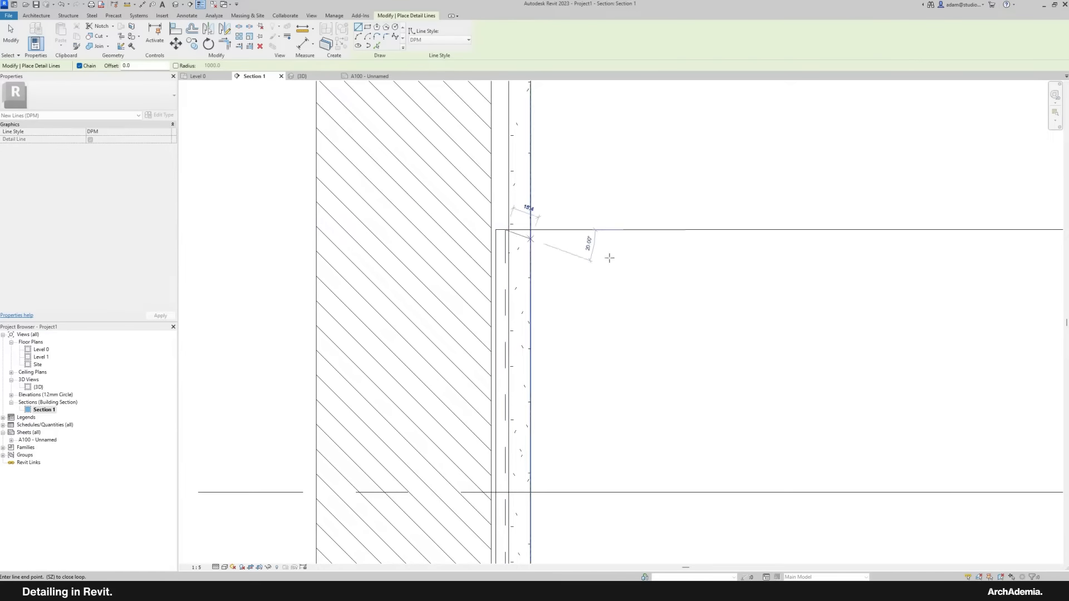
scroll(699, 270, "down", 3)
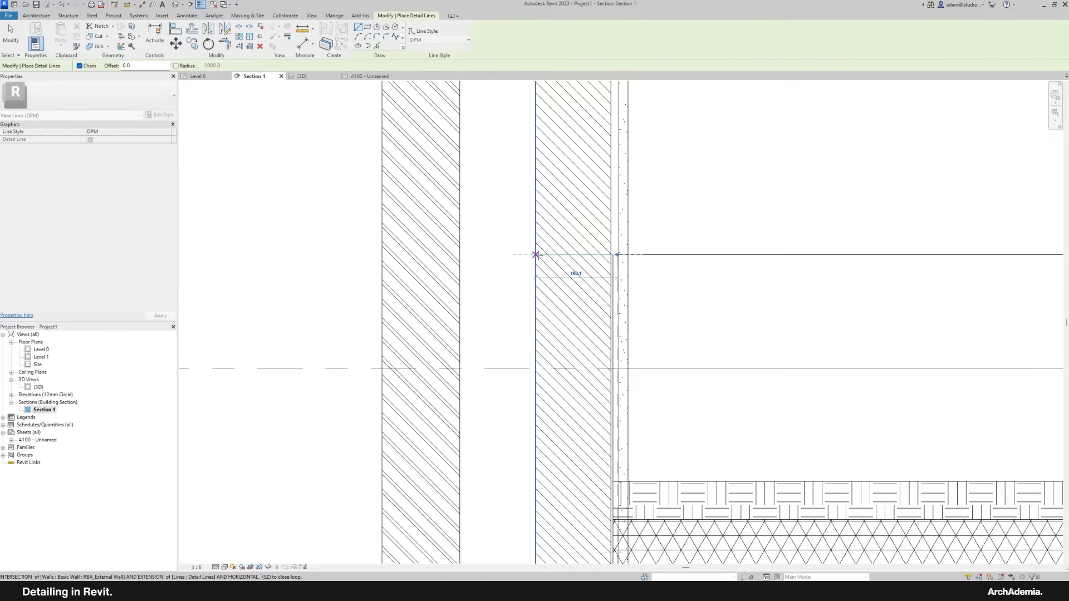
left_click(536, 255)
scroll(496, 254, "up", 3)
key("Escape")
Step: Leave the line command and examine the DPM lines around the ground slab edge and inner wall leaf
left_click(402, 591)
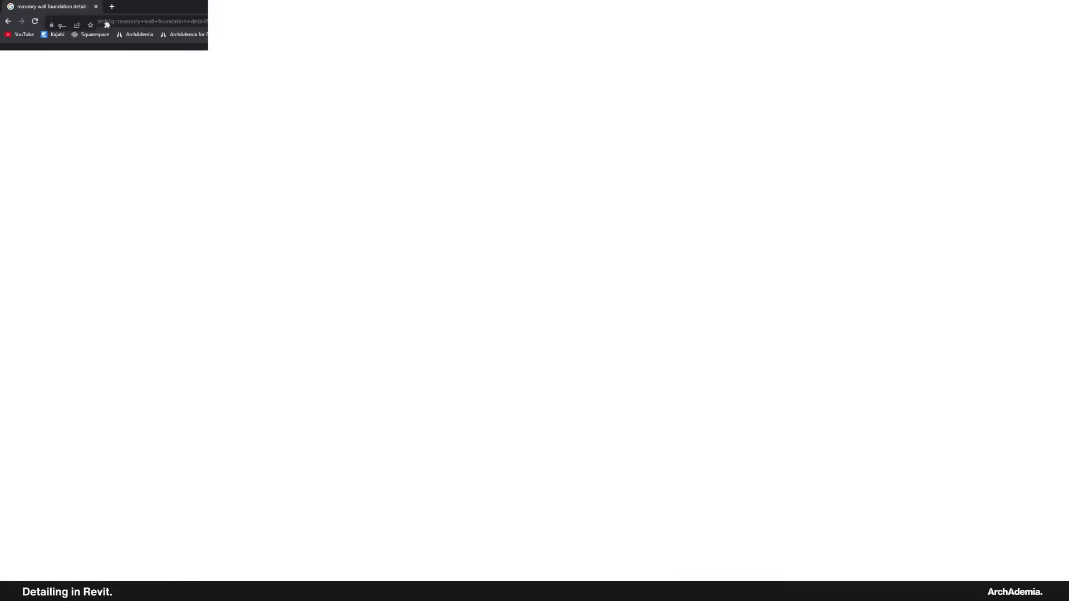
left_click(542, 592)
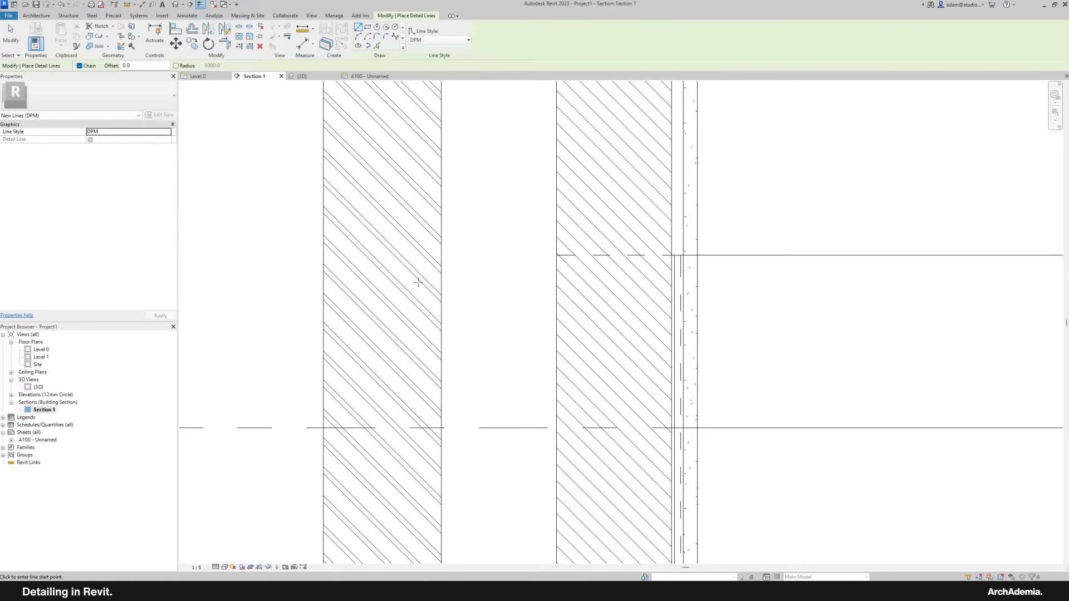
scroll(438, 332, "down", 2)
scroll(332, 317, "down", 3)
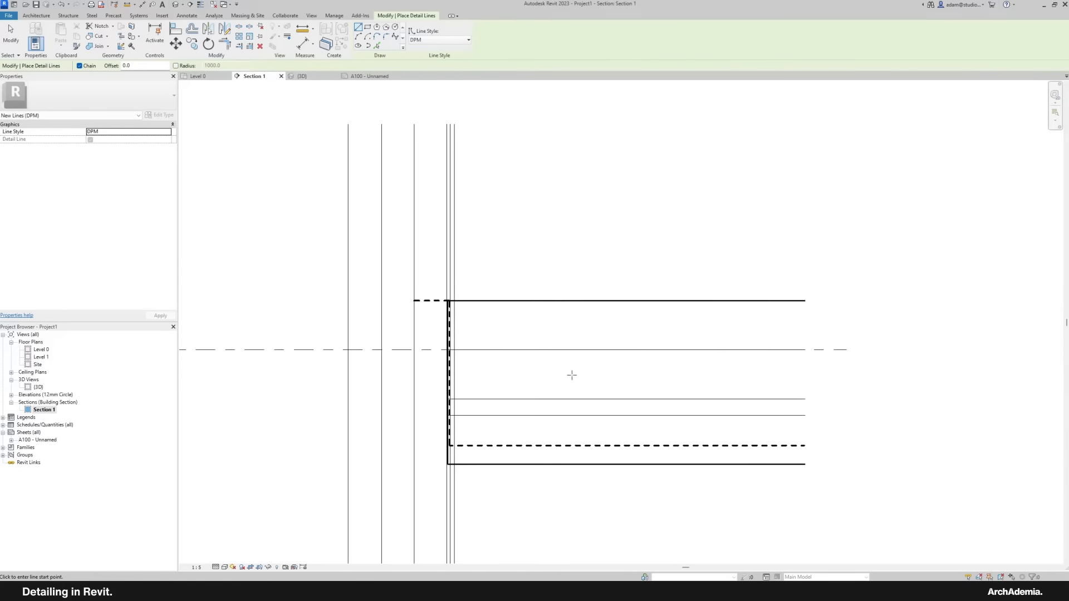
left_click(17, 31)
scroll(584, 276, "down", 2)
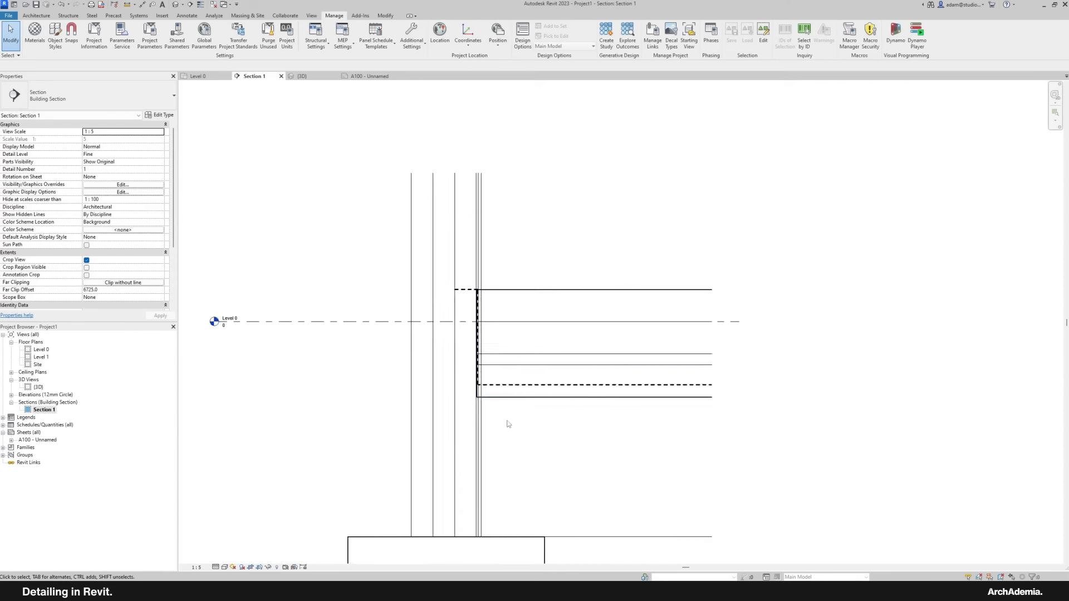
scroll(384, 236, "up", 4)
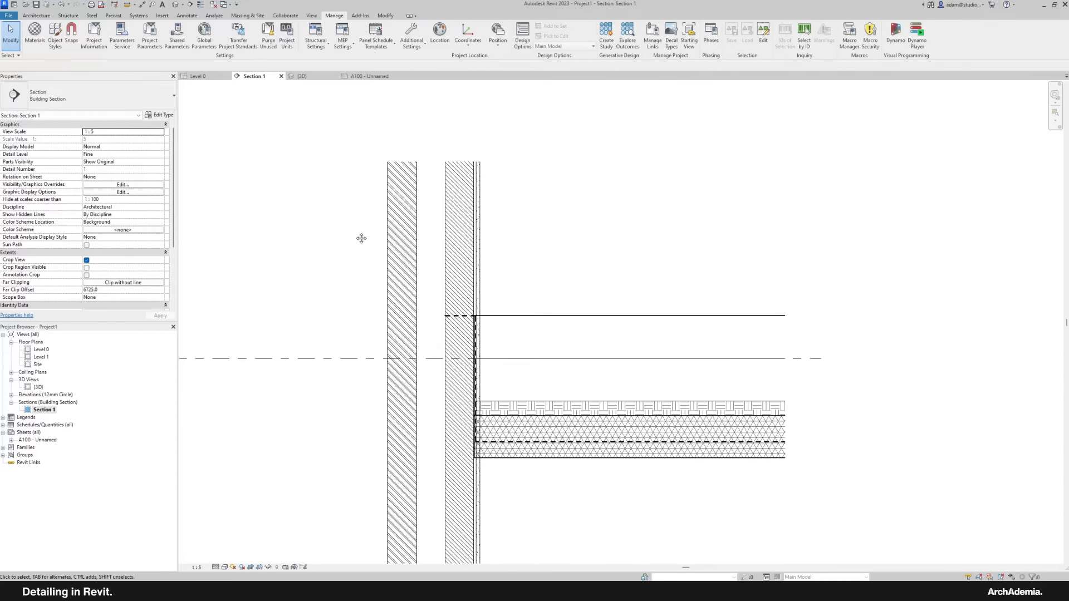
scroll(493, 448, "down", 2)
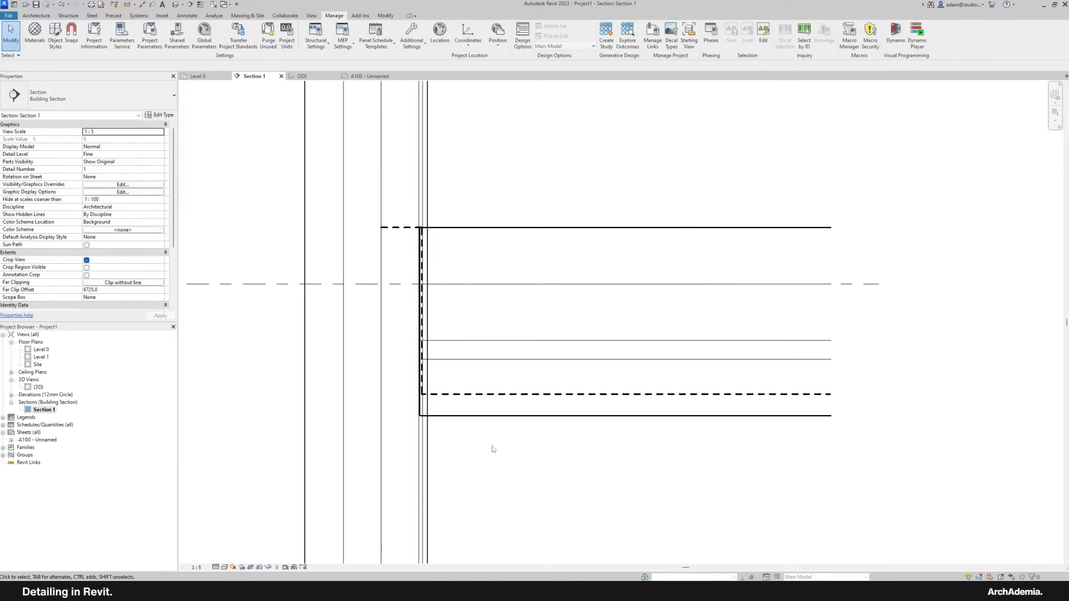
Step: Move the horizontal DPM line up to the top face of the sand layer, meeting the vertical DPM line's lower end
scroll(495, 452, "down", 1)
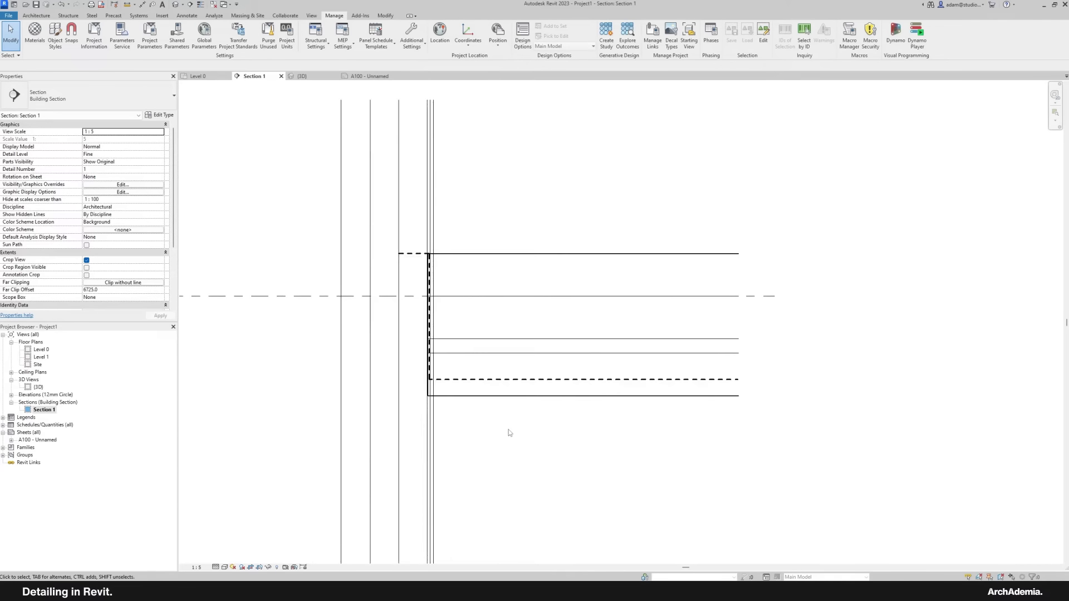
scroll(535, 414, "down", 1)
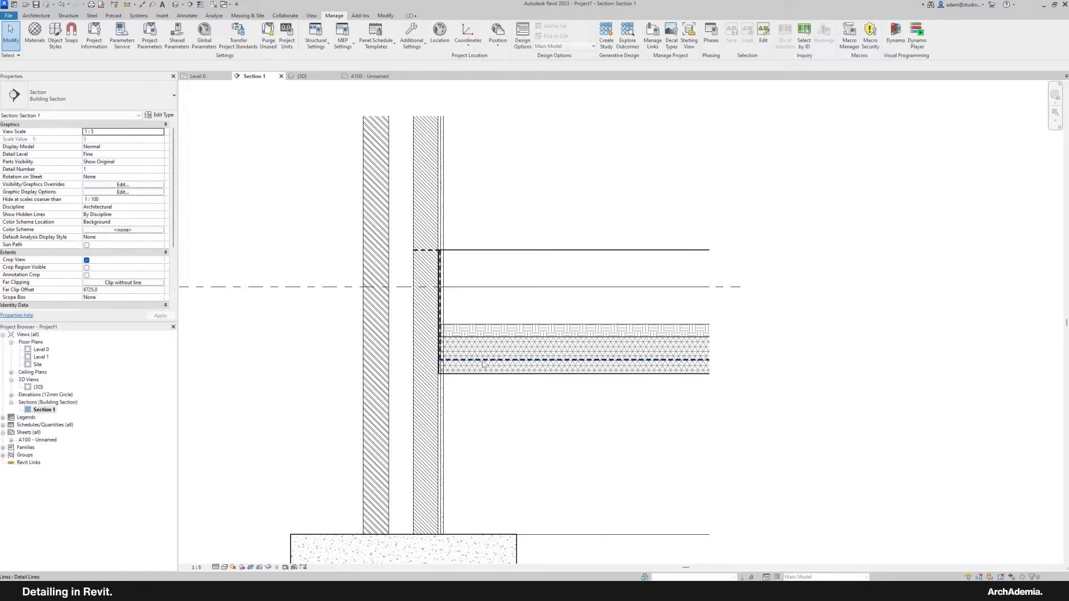
left_click(512, 352)
scroll(512, 346, "up", 4)
left_click_drag(484, 375, 471, 289, "ctrl")
middle_click_drag(422, 265, 557, 355)
left_click(460, 326)
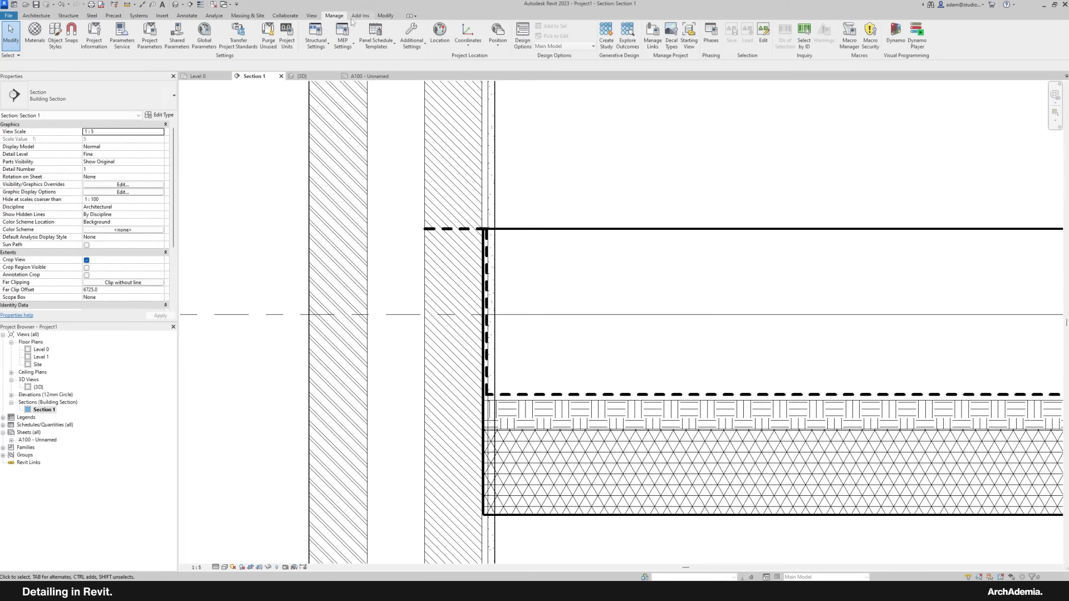
Step: Set the DPM line style's colour to RGB 255-000-128
left_click(412, 39)
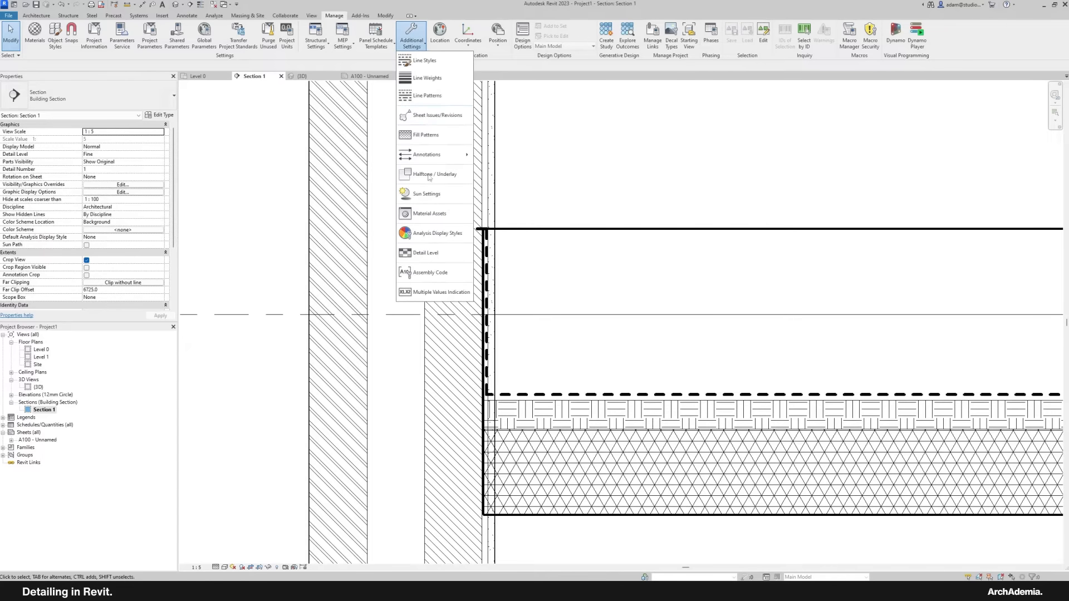
left_click(421, 61)
left_click(276, 188)
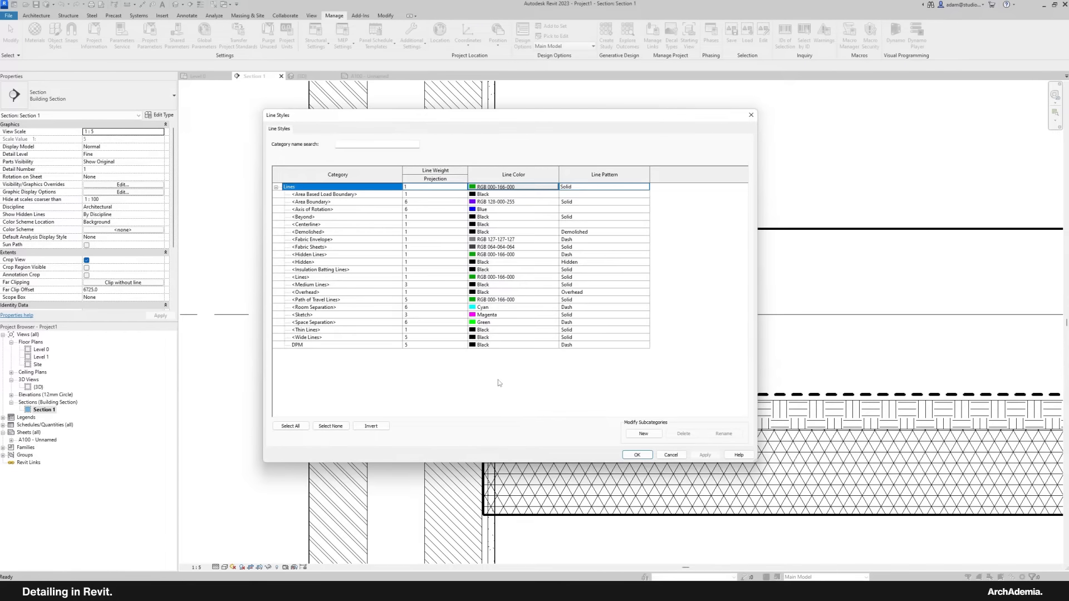
left_click(479, 345)
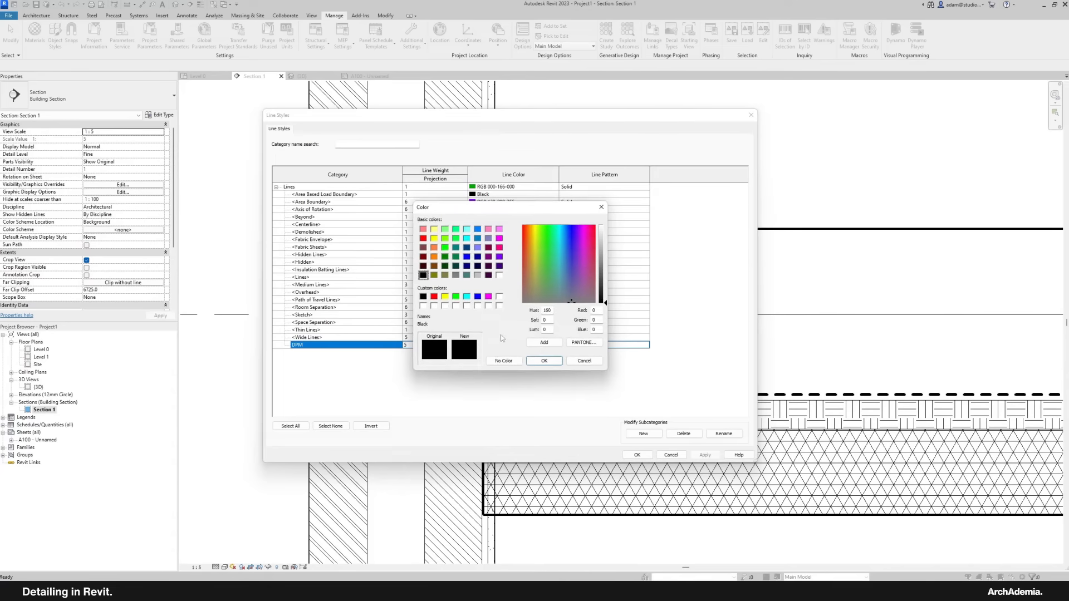
left_click(500, 247)
left_click(544, 361)
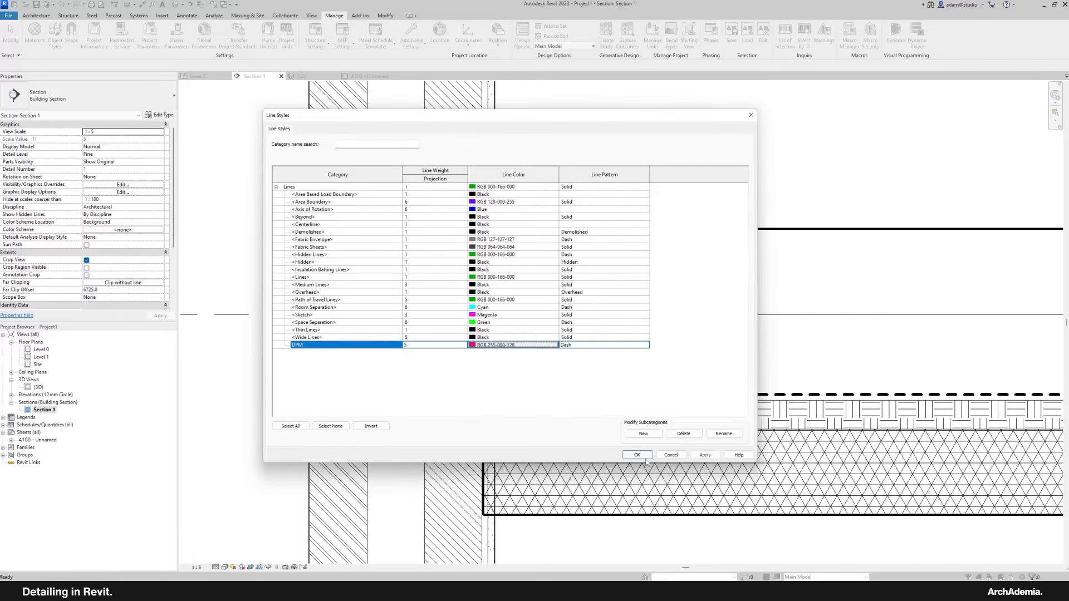
left_click(636, 455)
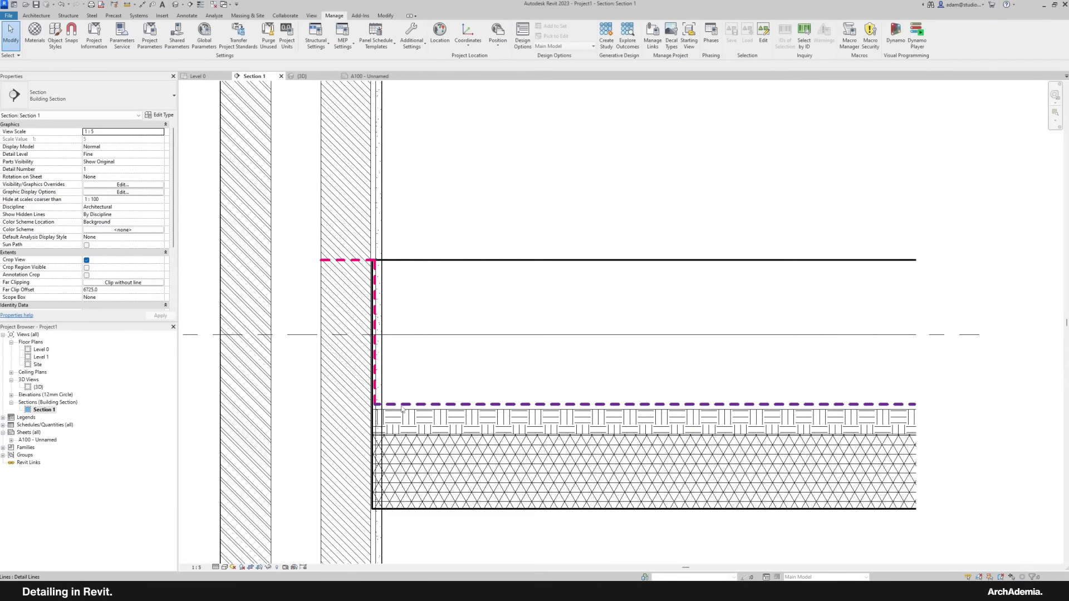
Step: Set the DPM line style's colour to Green
left_click(411, 40)
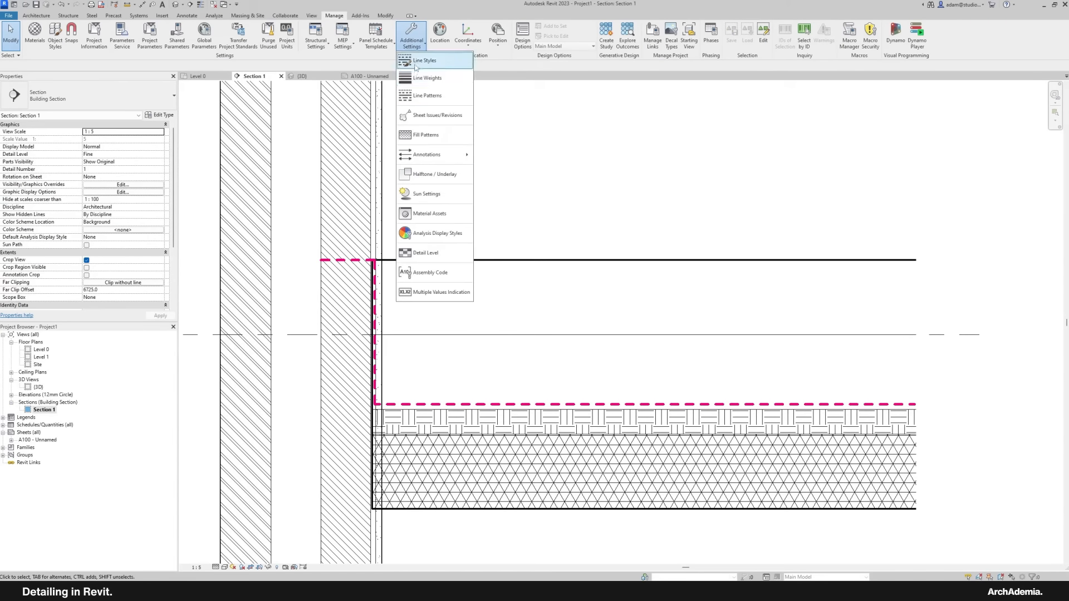
left_click(426, 62)
left_click(276, 188)
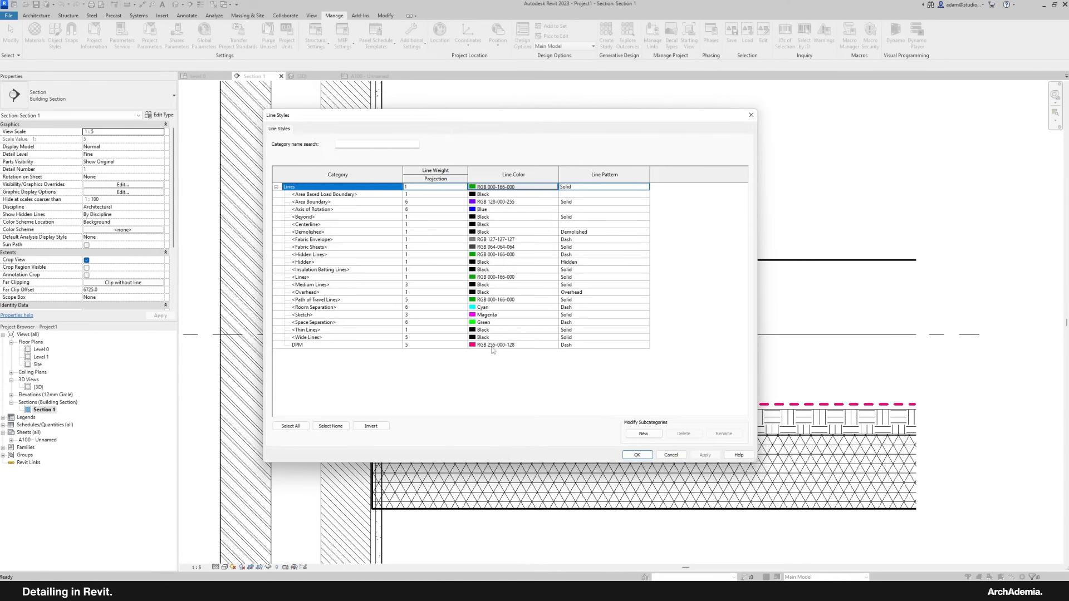
left_click(491, 345)
left_click(491, 345)
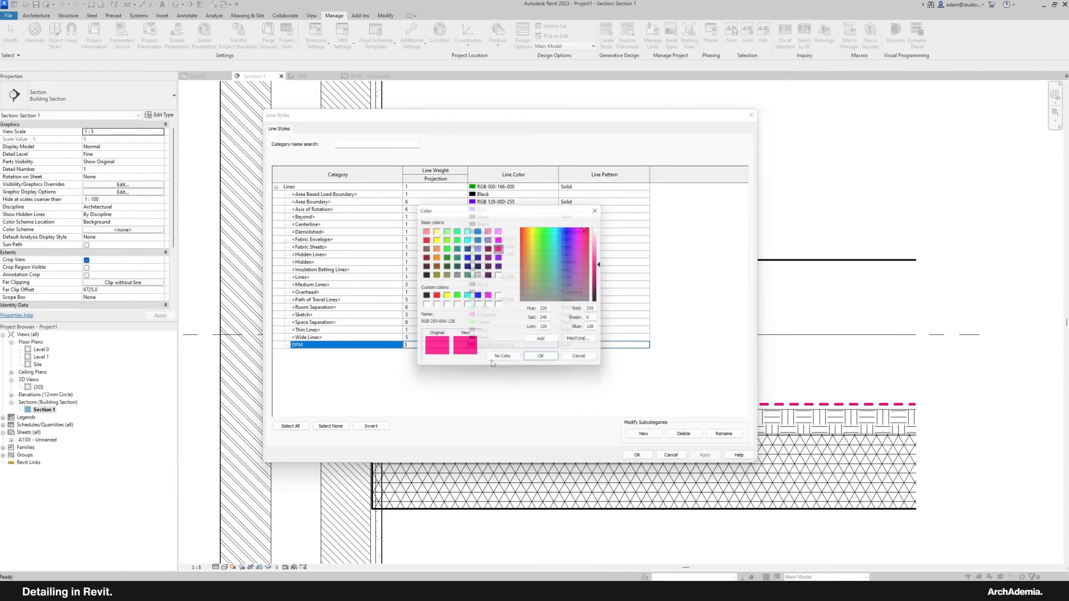
left_click(445, 248)
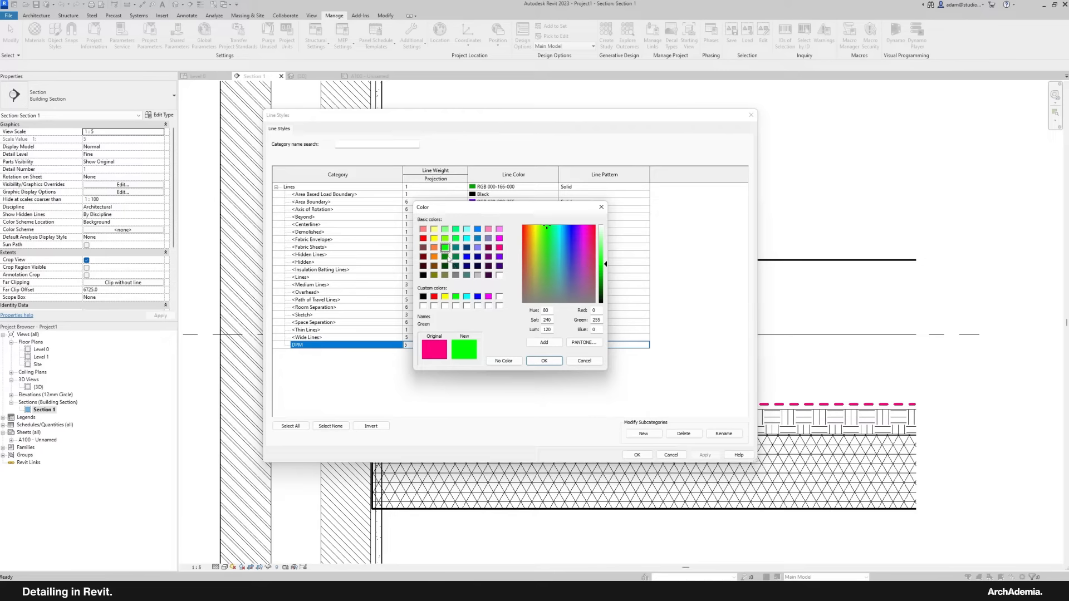
left_click(544, 360)
left_click(637, 455)
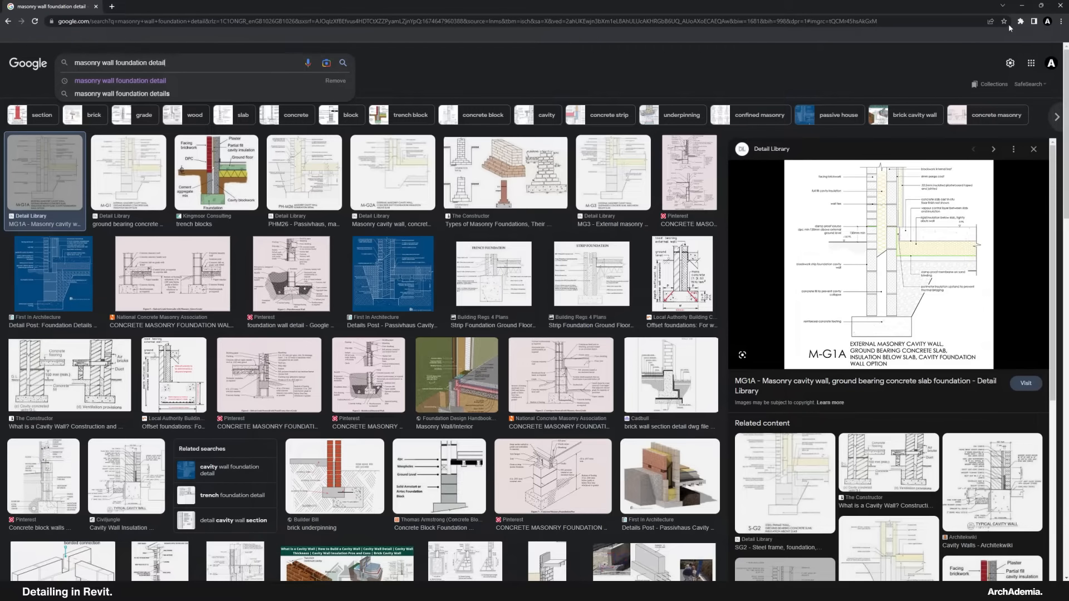
Step: Compare the M-G1A masonry cavity wall foundation reference in Chrome with the slab and membrane lines in the Revit section
left_click(1023, 6)
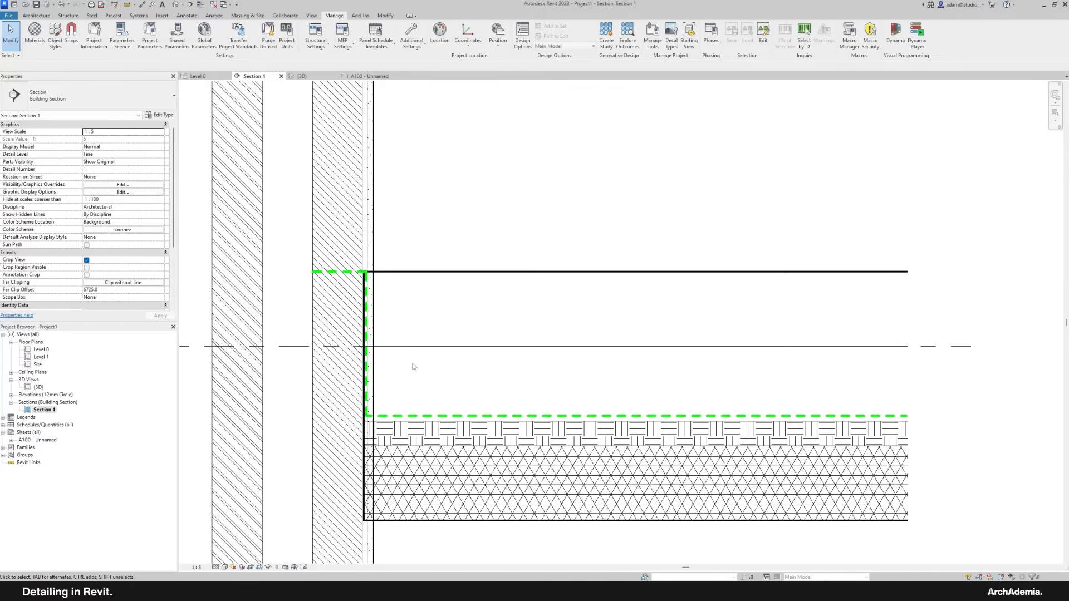
scroll(413, 367, "down", 3)
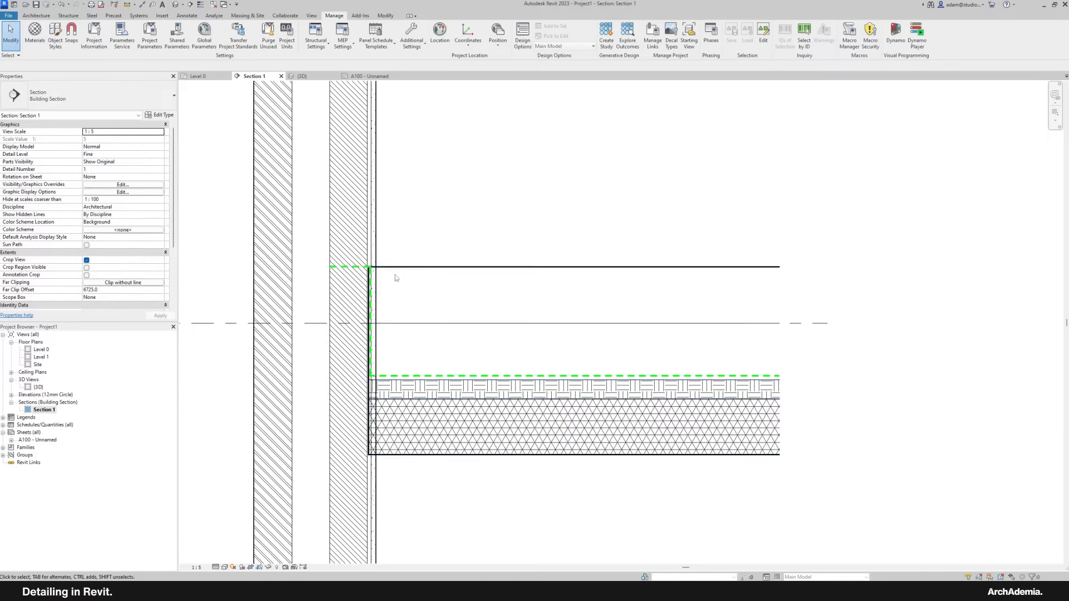
scroll(396, 278, "up", 2)
middle_click_drag(471, 299, 469, 309)
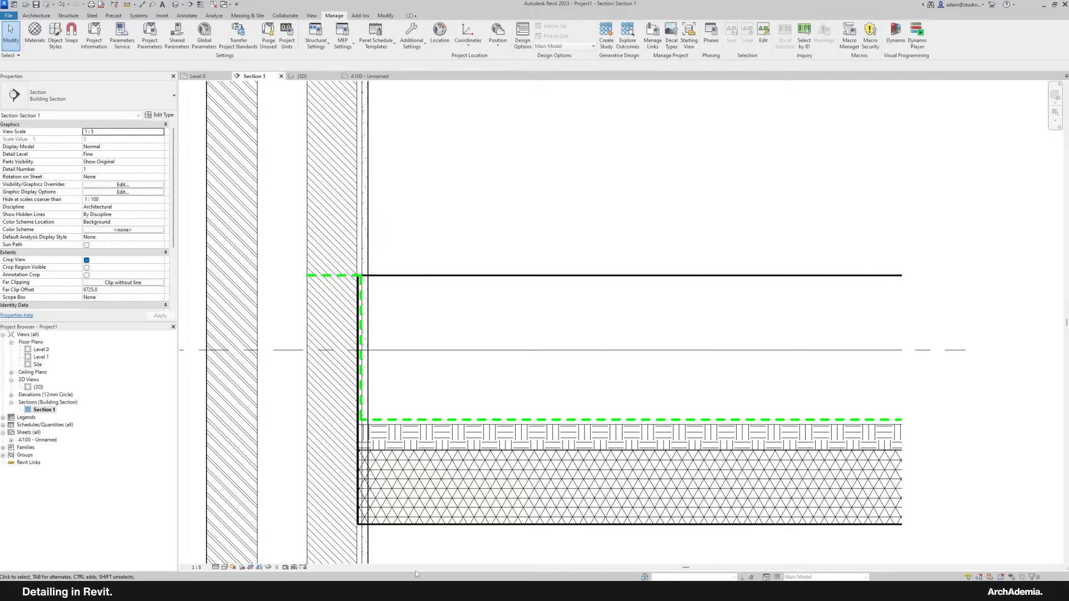
left_click(417, 590)
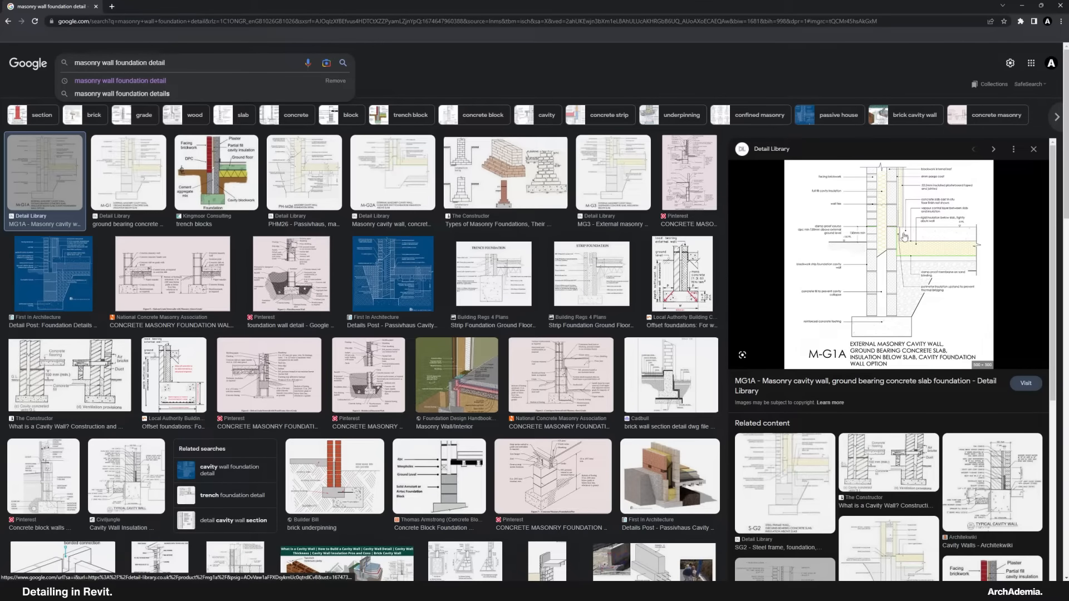
left_click(1021, 5)
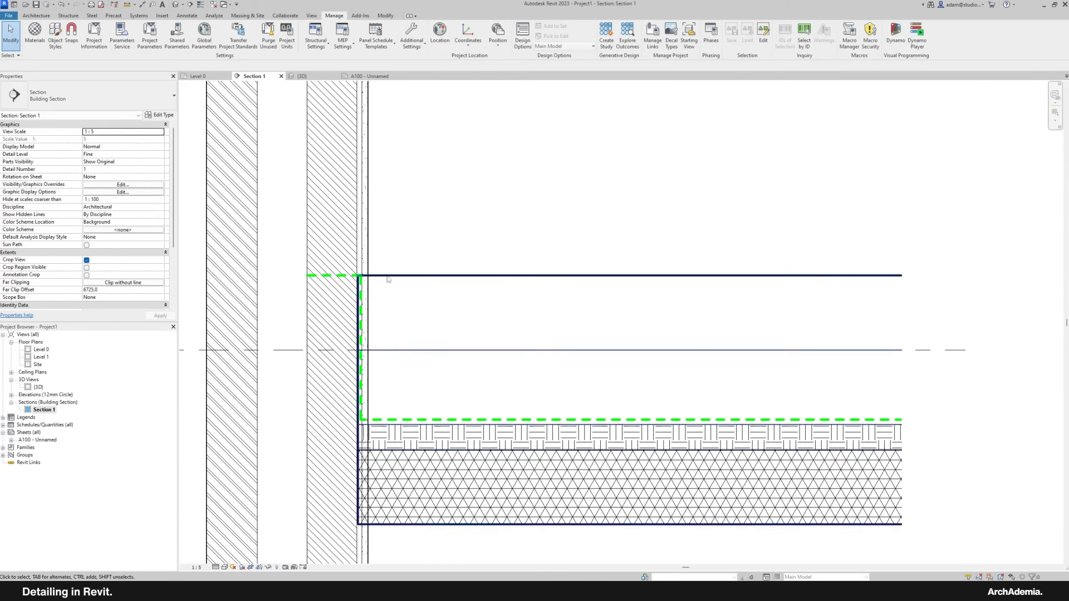
left_click(529, 591)
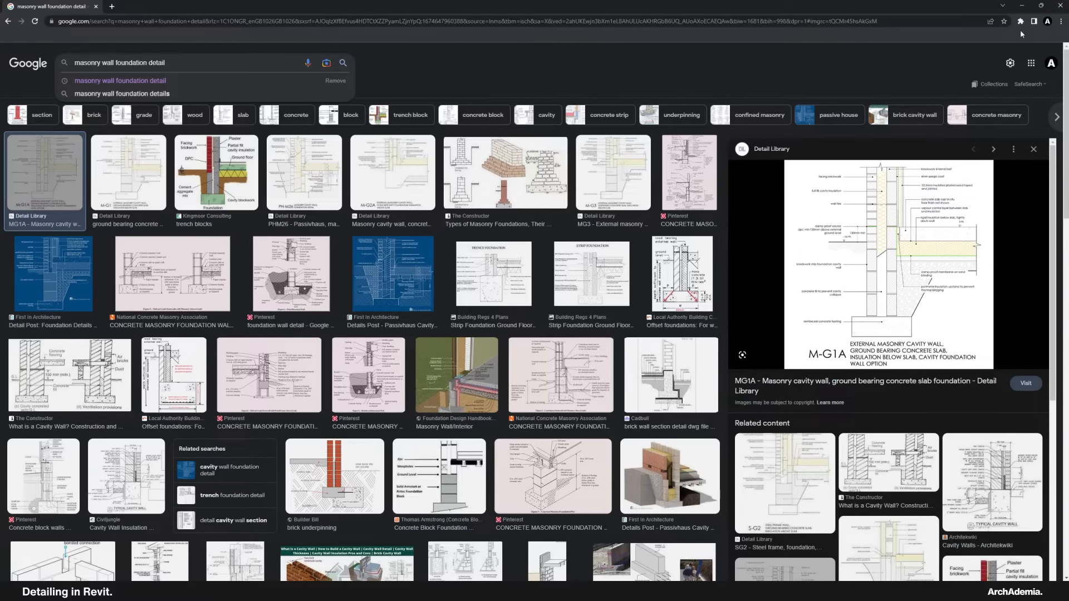
left_click(1039, 5)
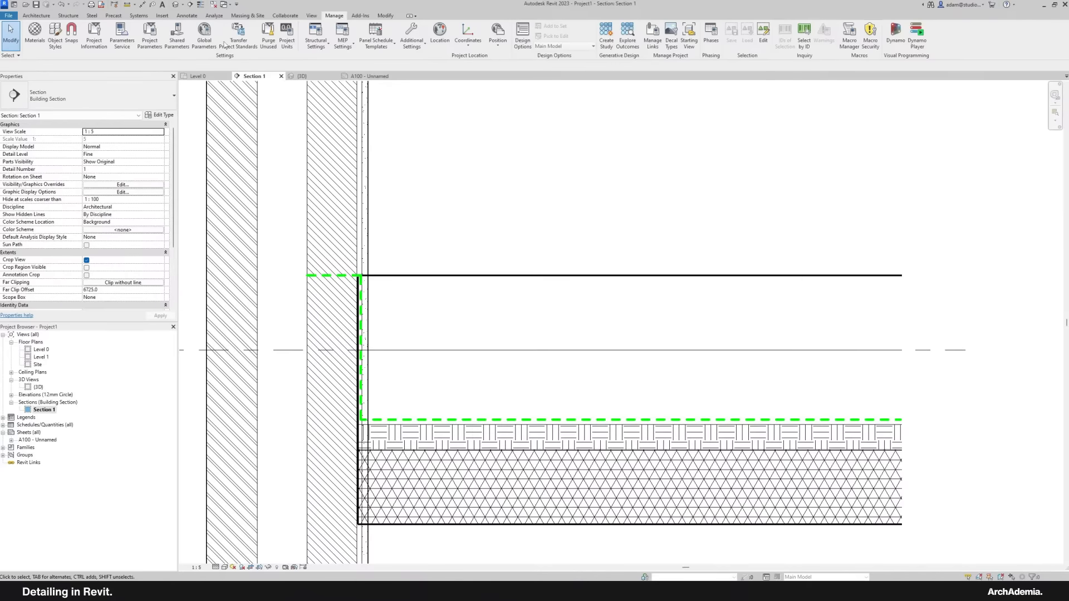
Step: Create a new line style subcategory of Lines named Vapour Control
left_click(411, 37)
left_click(423, 61)
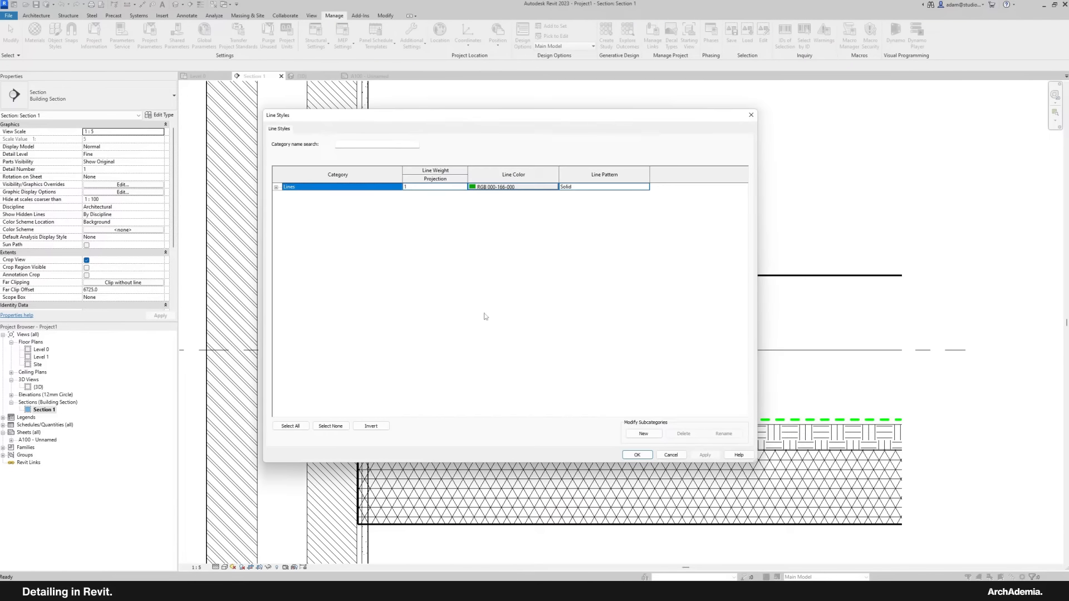
left_click(276, 187)
left_click(643, 434)
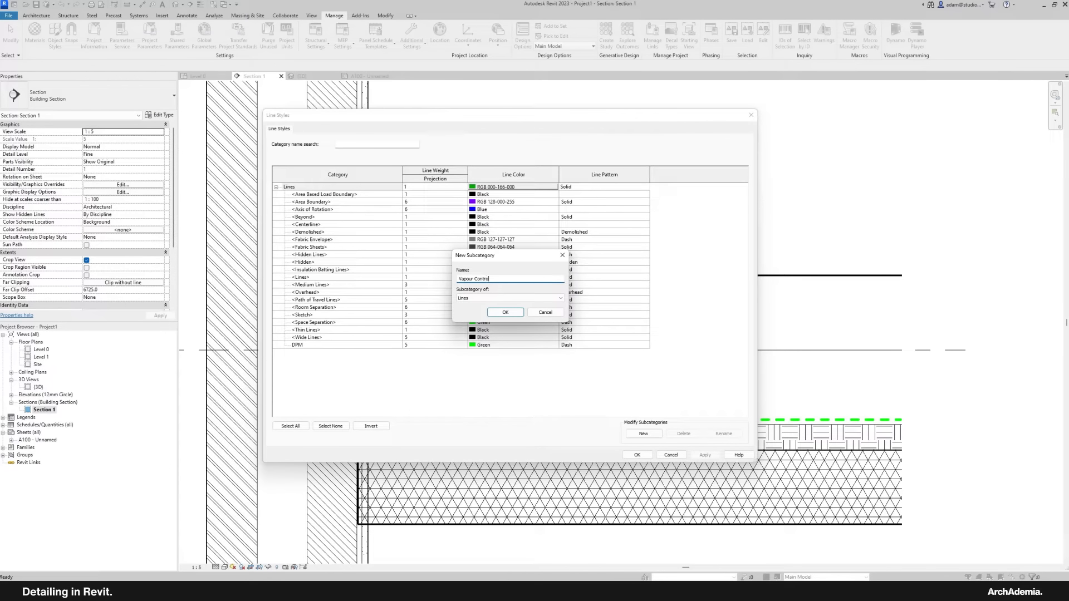
key("Return")
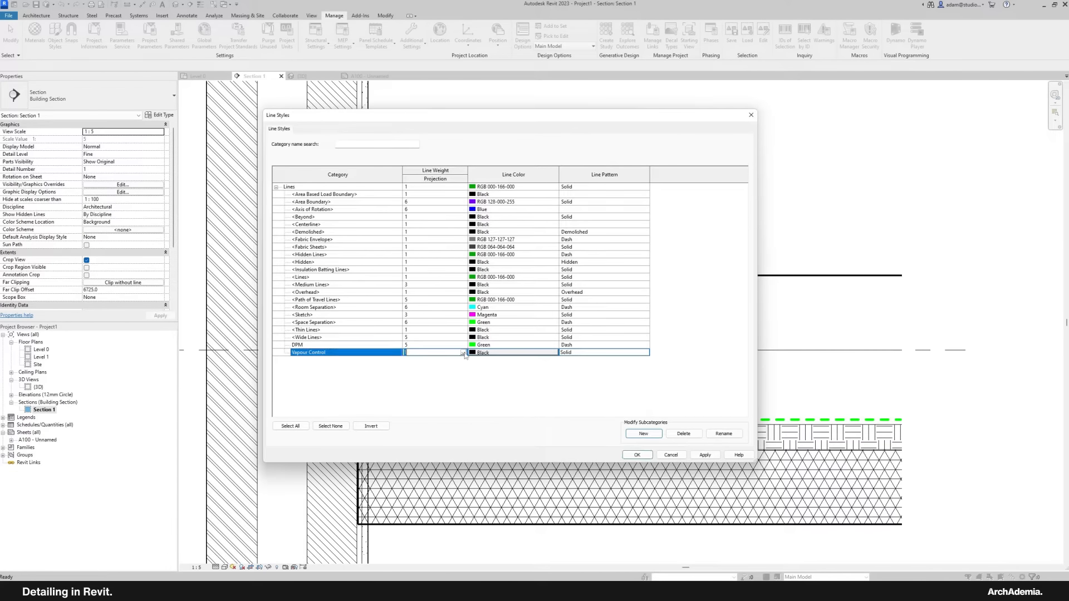
Step: Give the Vapour Control line style weight 5, colour RGB 255-000-128 and a dashed pattern, and accept the line style settings
left_click(463, 353)
left_click(417, 384)
left_click(490, 353)
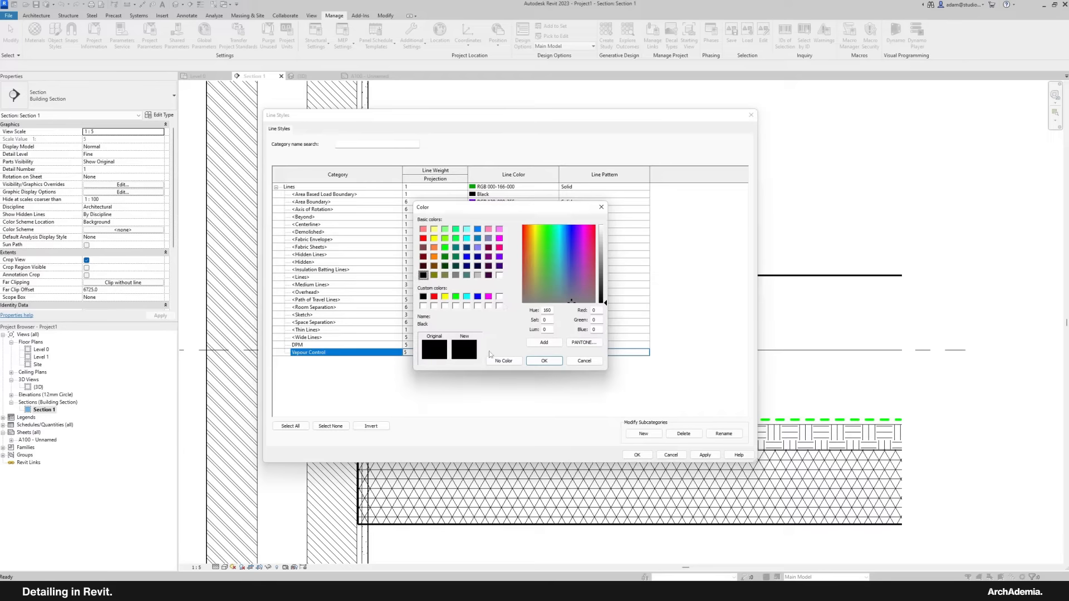
left_click(499, 247)
left_click(544, 360)
left_click(598, 353)
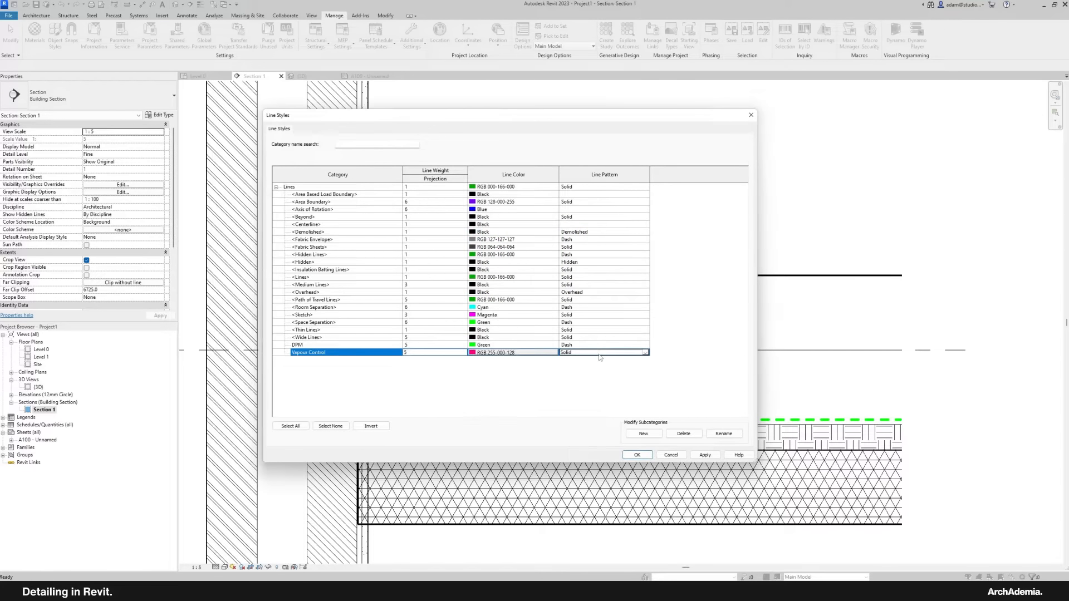
left_click(645, 353)
left_click(581, 391)
left_click(637, 455)
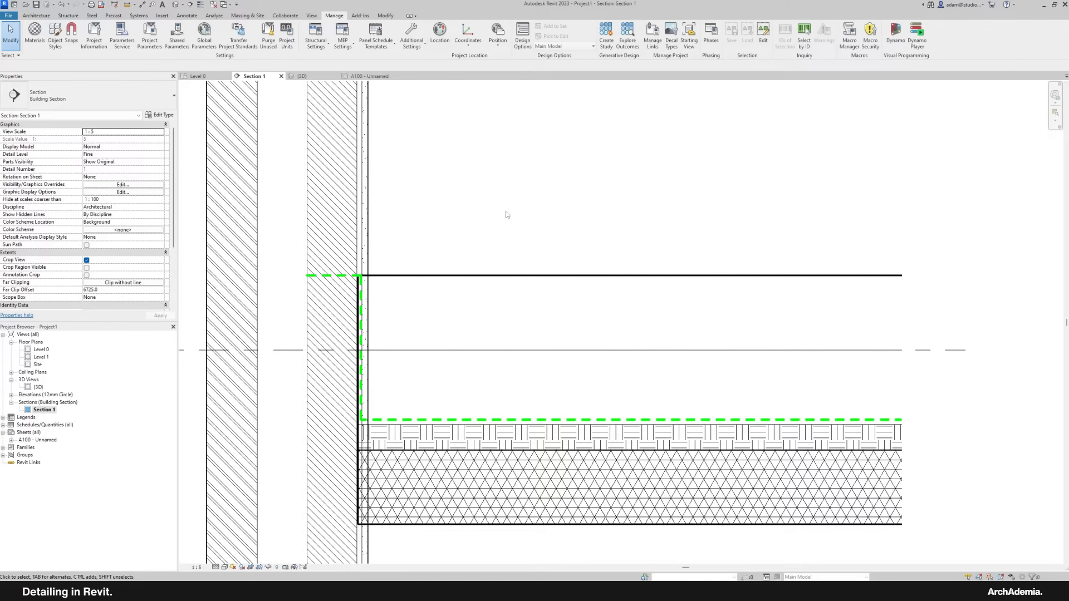
Step: Draw a horizontal Vapour Control detail line along the layer boundary near Level 0, from the slab's cut end to just short of the wall
key("d")
key("l")
left_click(439, 40)
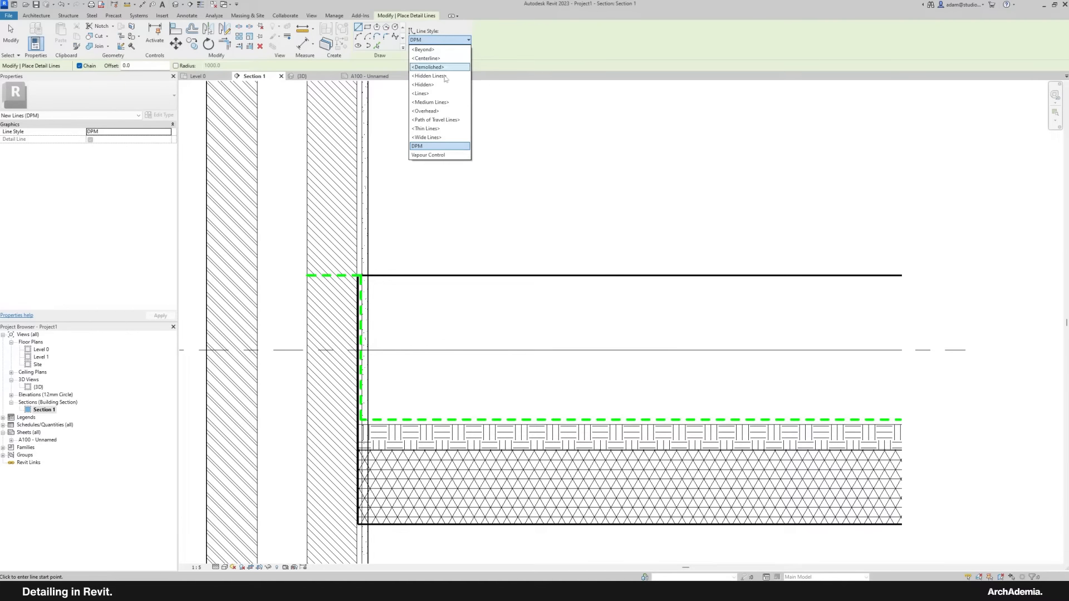
left_click(440, 157)
middle_click_drag(863, 362, 780, 376)
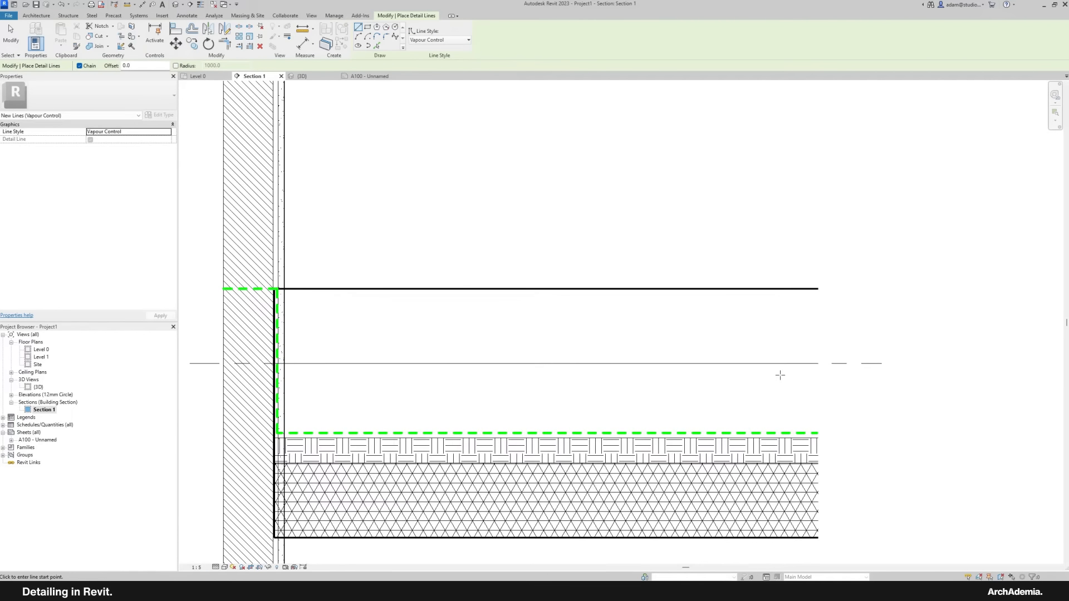
left_click(818, 364)
scroll(313, 369, "up", 1)
scroll(313, 369, "up", 1)
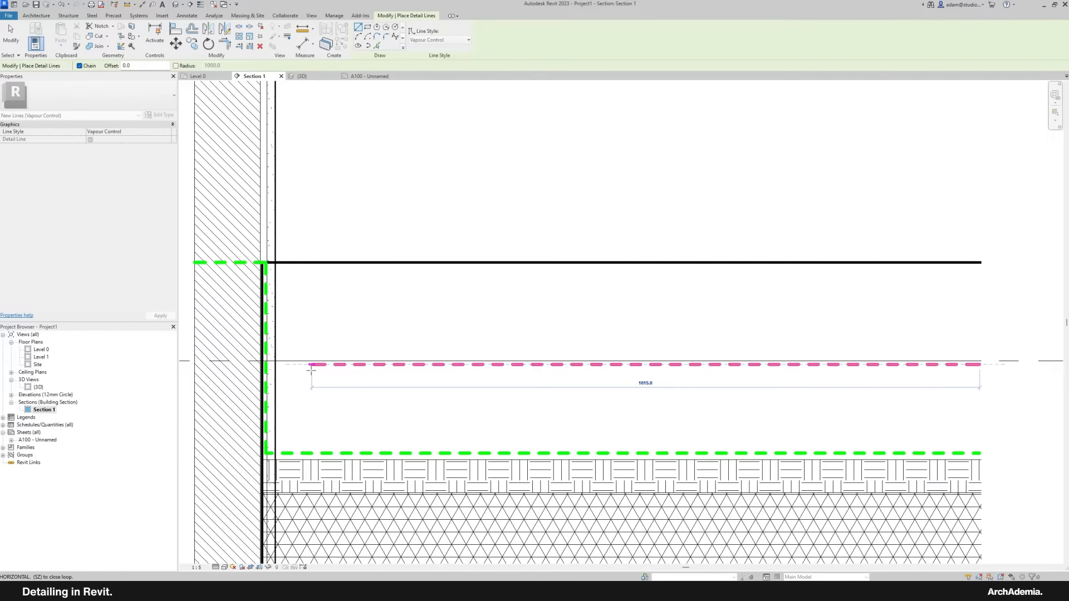
left_click(298, 364)
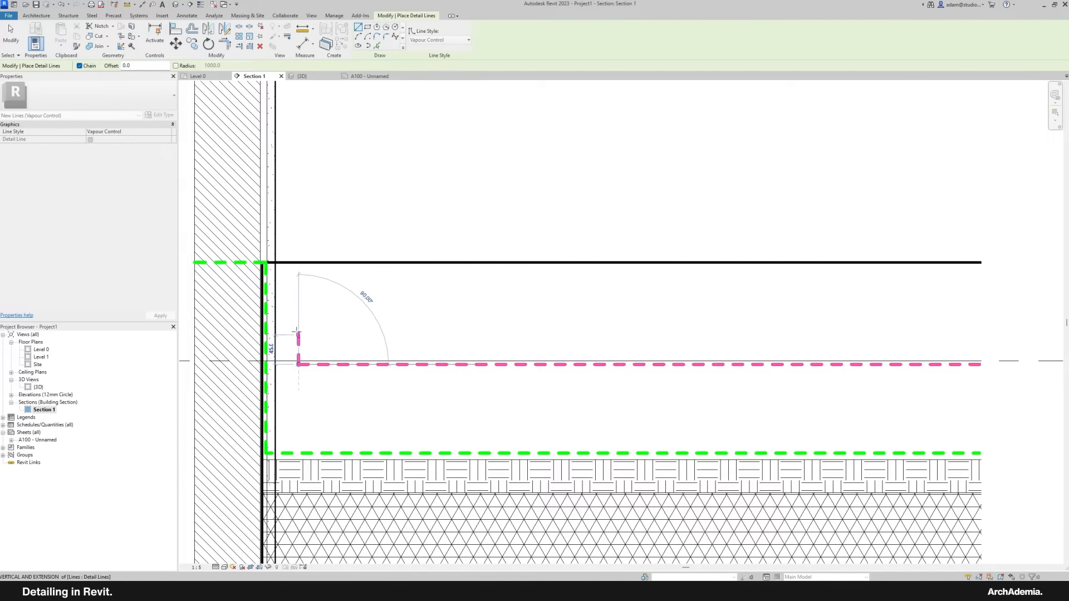
Step: Continue the Vapour Control line vertically up to the ground slab's top face and finish the detail line command
left_click(298, 263)
scroll(511, 271, "down", 3)
key("Escape")
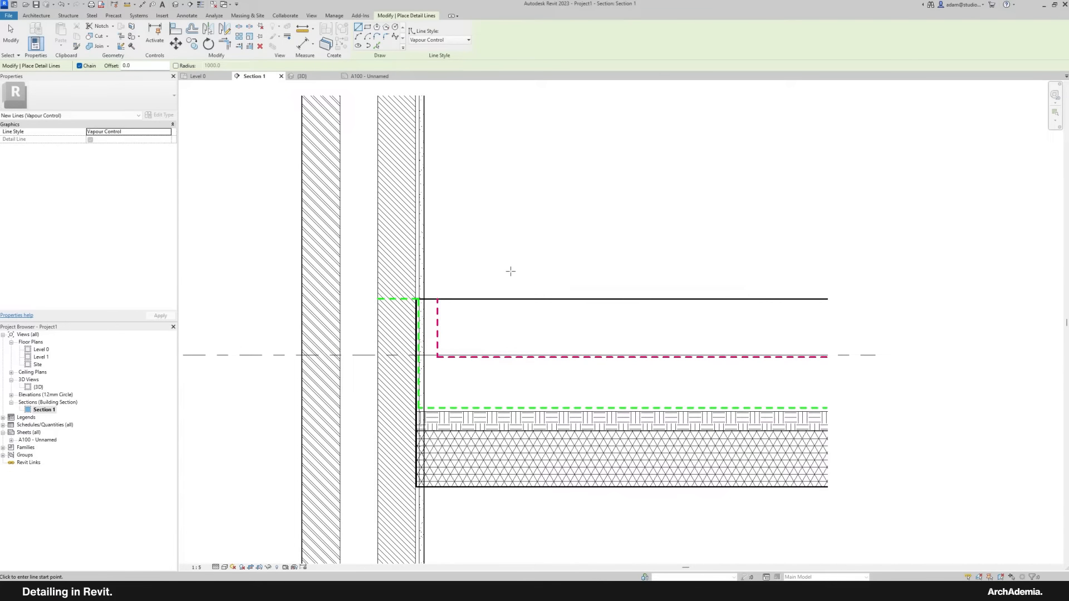
middle_click_drag(511, 272, 526, 292)
middle_click_drag(472, 384, 474, 395)
scroll(379, 334, "up", 1)
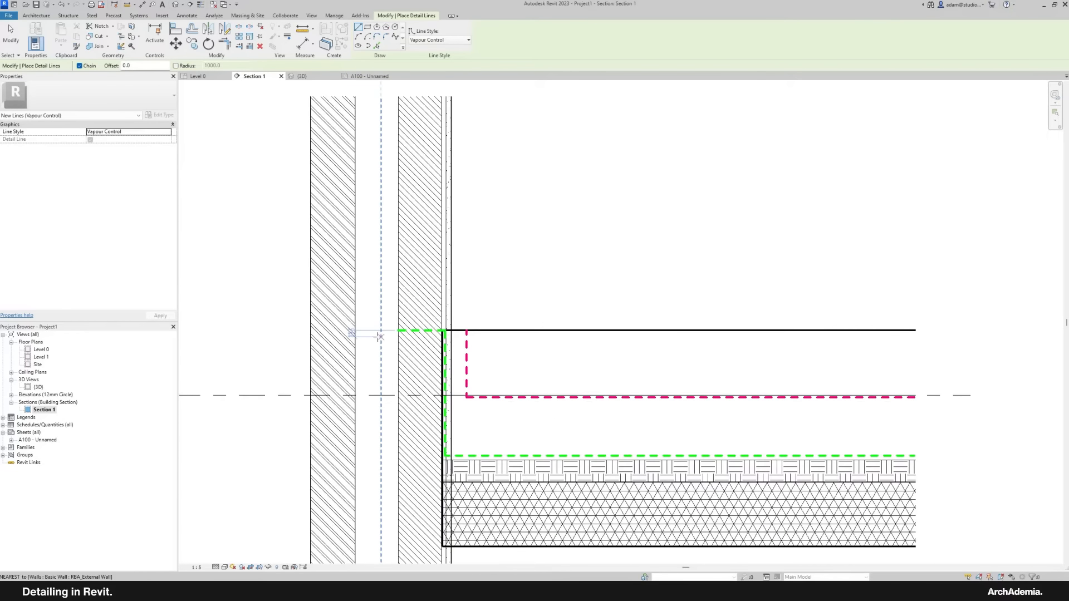
middle_click_drag(379, 337, 391, 327)
left_click(12, 36)
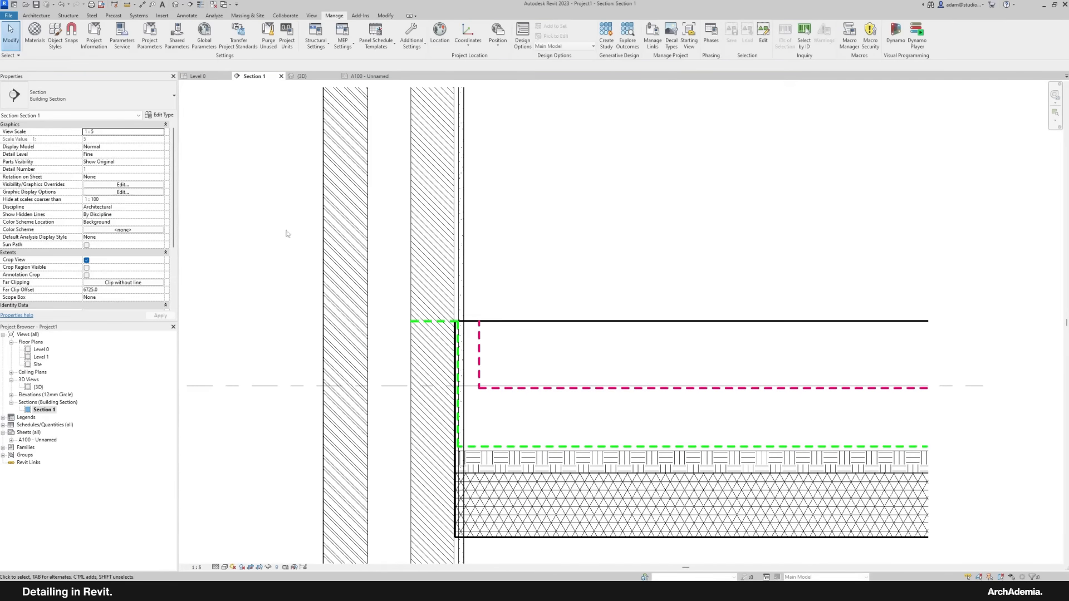
Step: Create a new line style subcategory of Lines named DPC
left_click(412, 34)
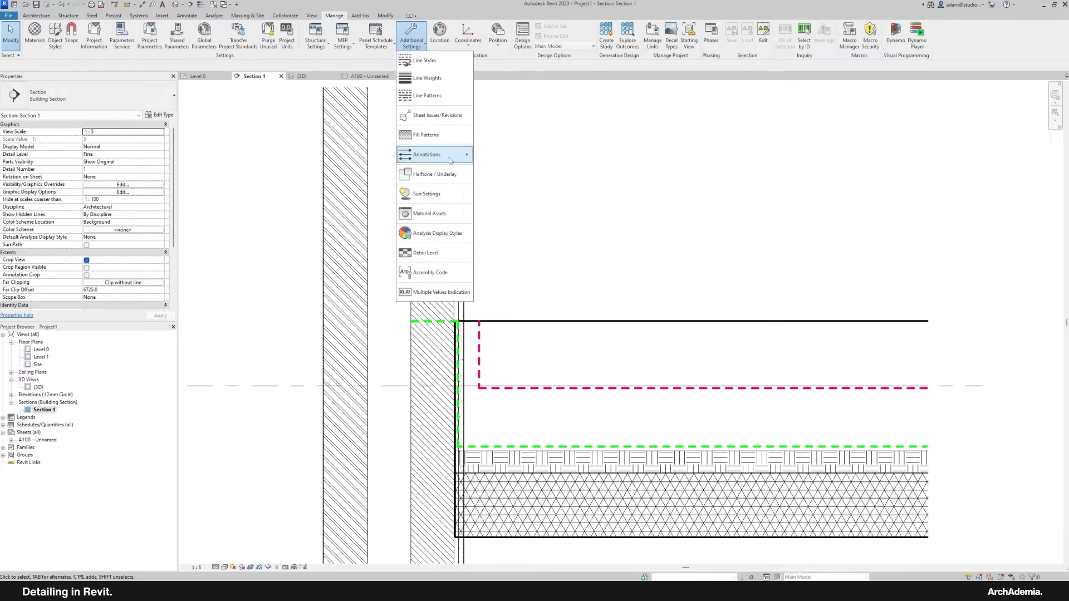
left_click(424, 60)
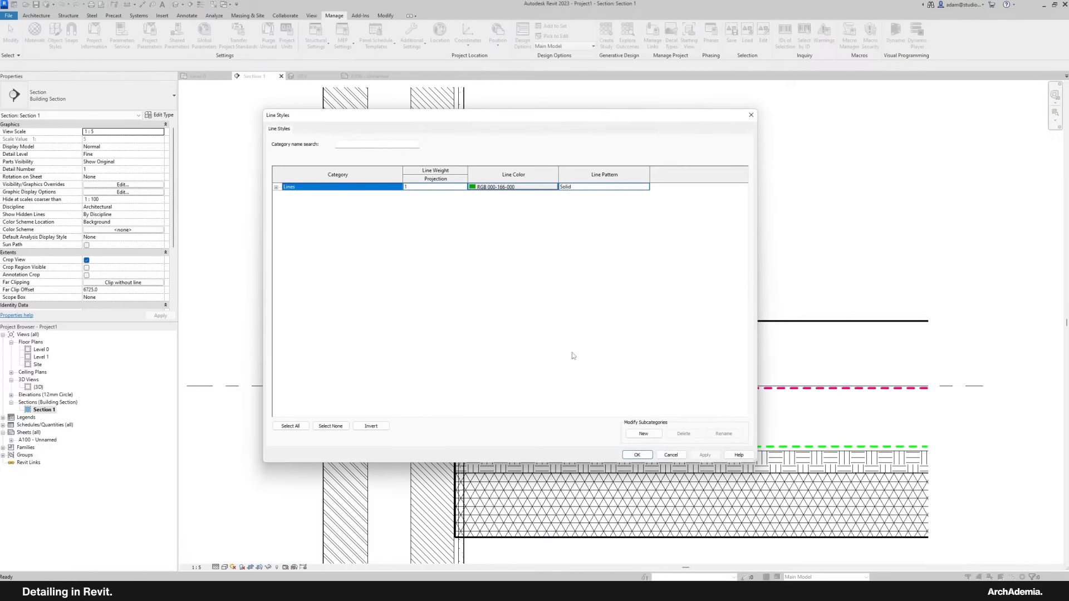
left_click(276, 188)
left_click(643, 434)
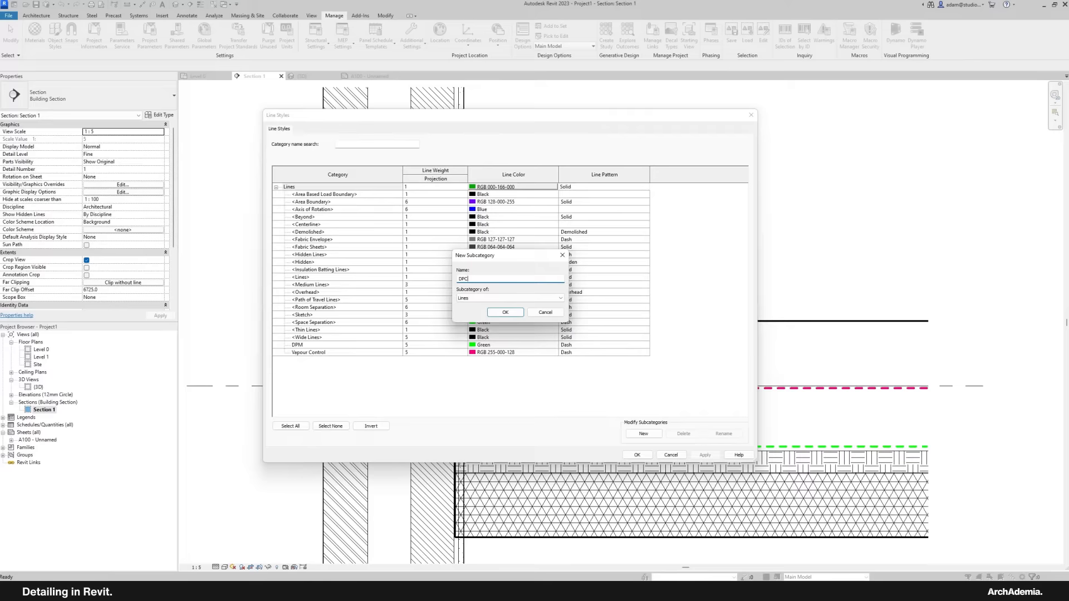
key("Return")
Step: Give the DPC line style weight 5 and a Solid pattern, and accept the line style settings
left_click(463, 345)
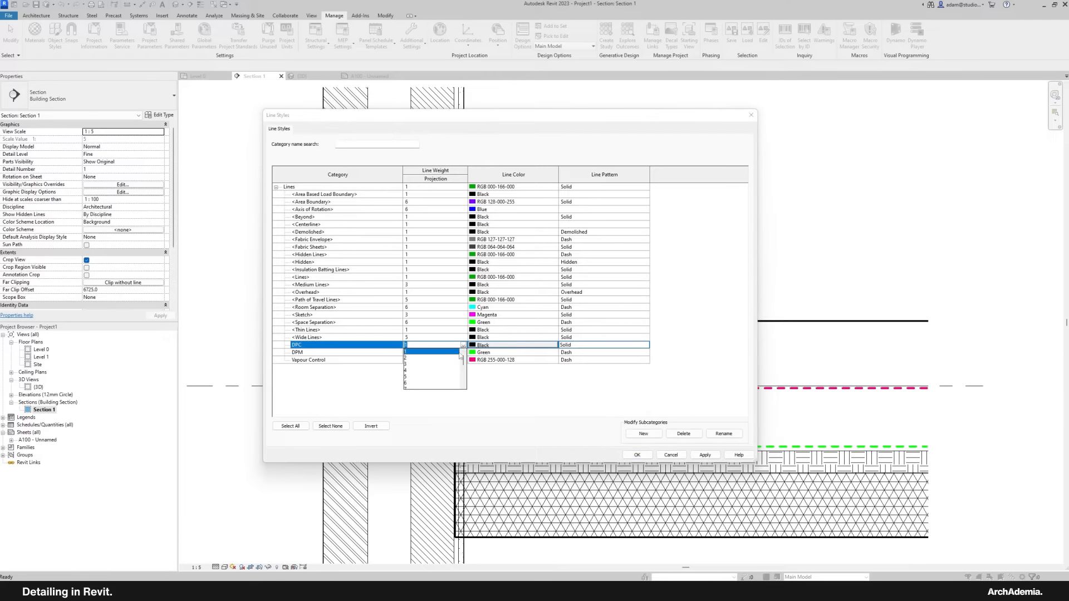
left_click(419, 376)
left_click(604, 345)
left_click(644, 345)
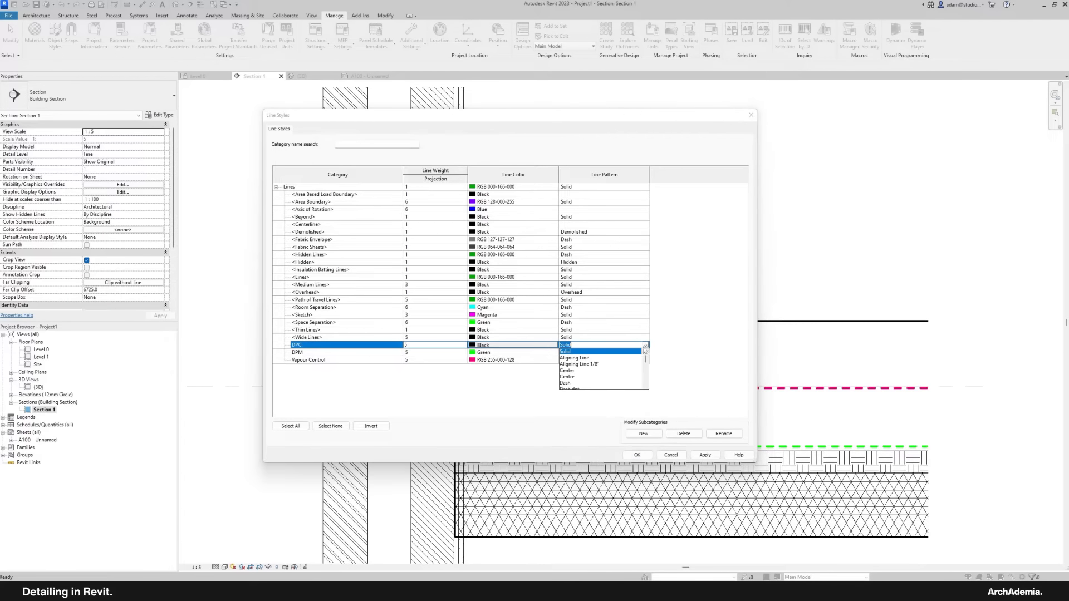
left_click(638, 351)
left_click(636, 455)
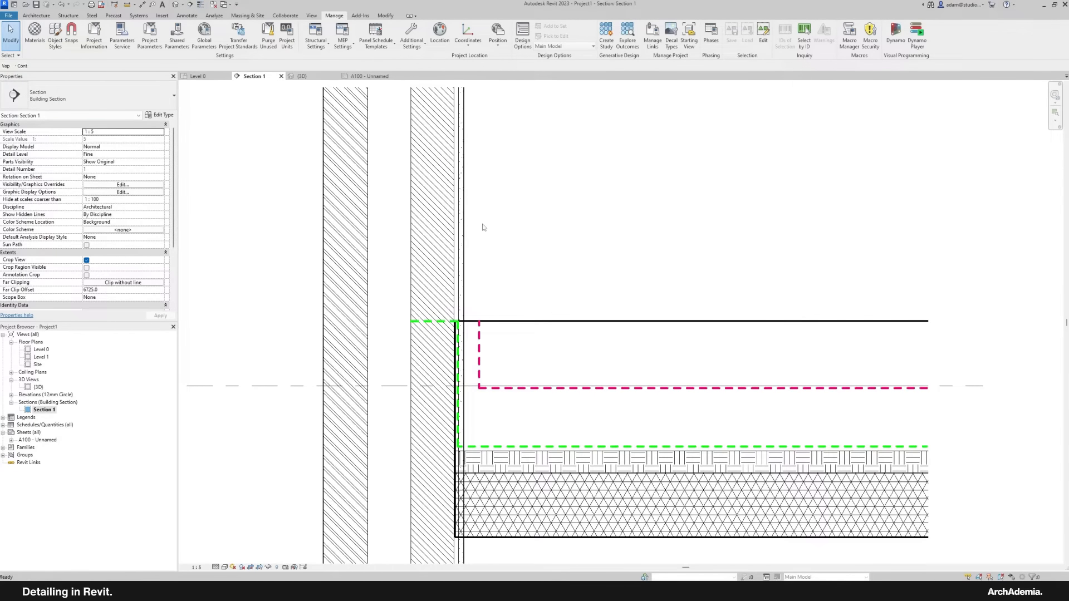
Step: Draw a horizontal DPC detail line across the full width of the inner masonry leaf, just above the green DPM line
key("d")
key("l")
scroll(418, 334, "up", 2)
middle_click_drag(418, 334, 433, 352)
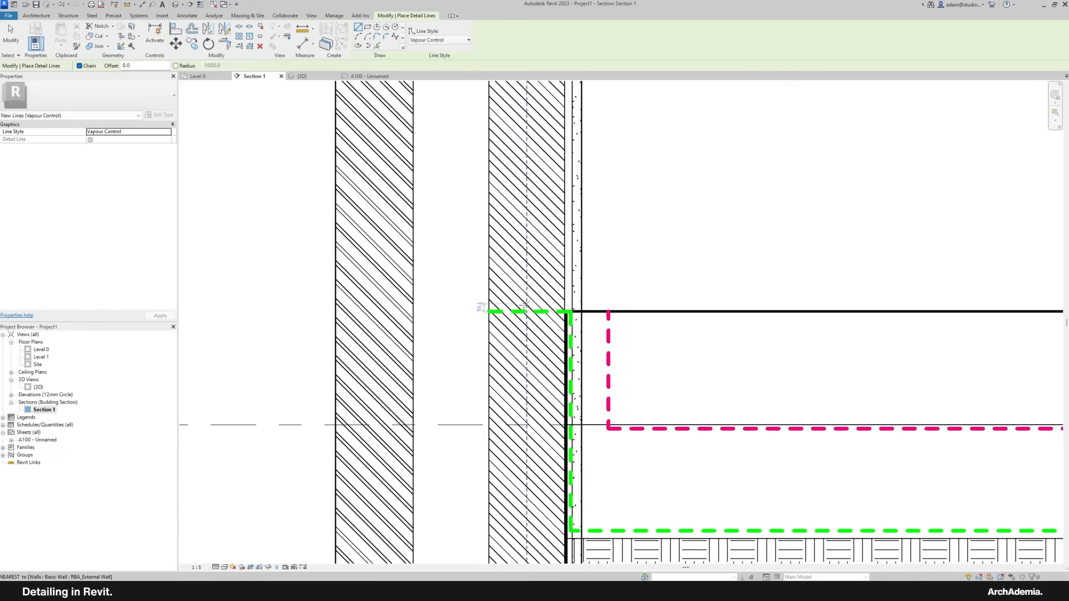
left_click(427, 41)
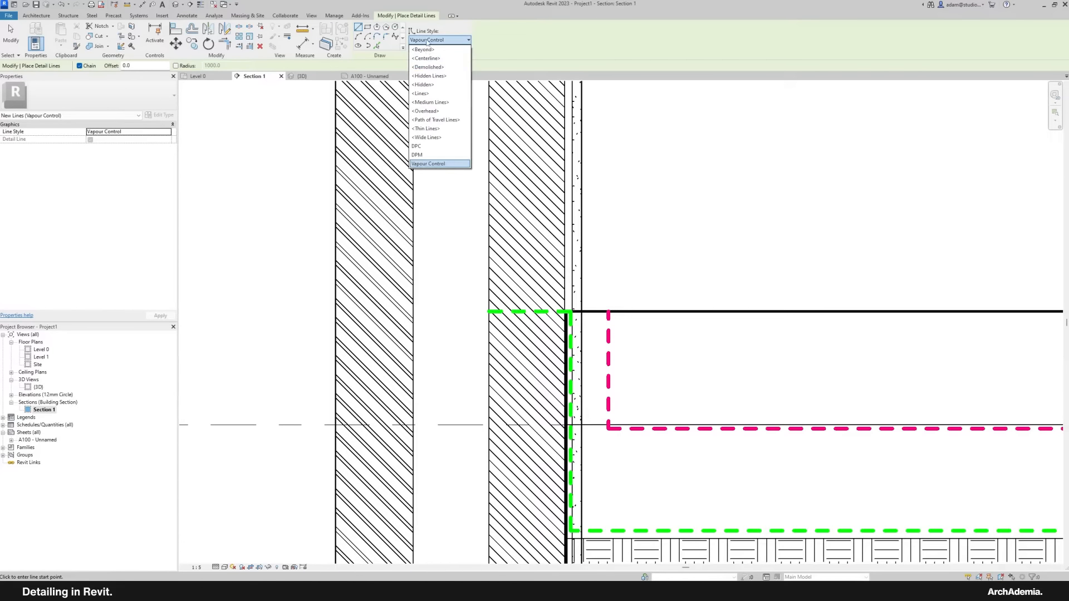
left_click(427, 147)
scroll(567, 310, "up", 3)
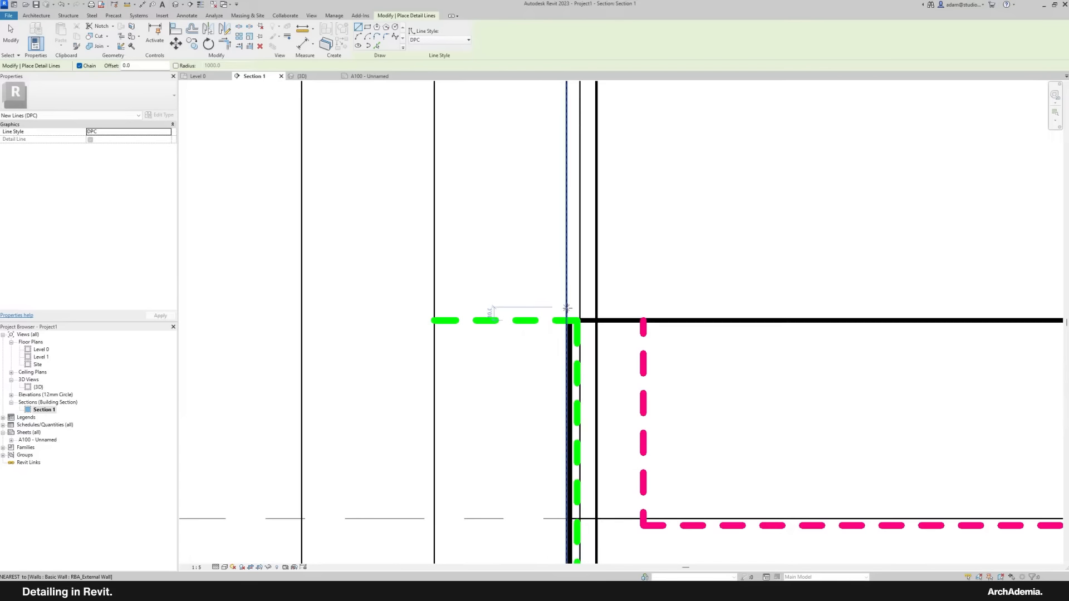
left_click(566, 307)
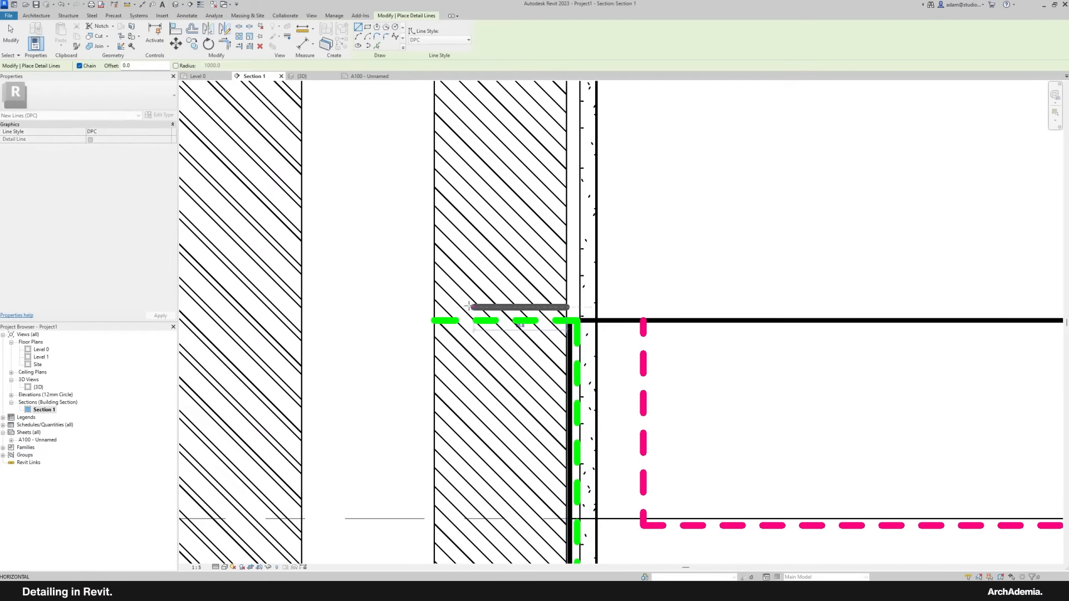
left_click(434, 306)
scroll(357, 306, "down", 1)
middle_click_drag(356, 306, 400, 309)
key("Escape")
Step: Draw a matching DPC line across the outer masonry leaf, level with the one on the inner leaf
left_click(358, 308)
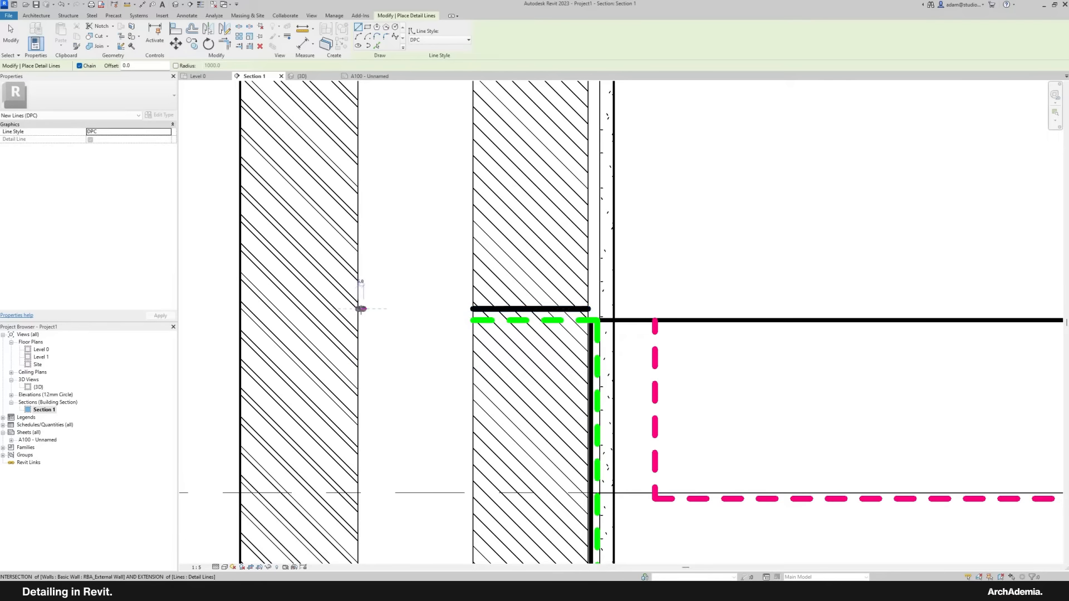
left_click(240, 308)
key("Escape")
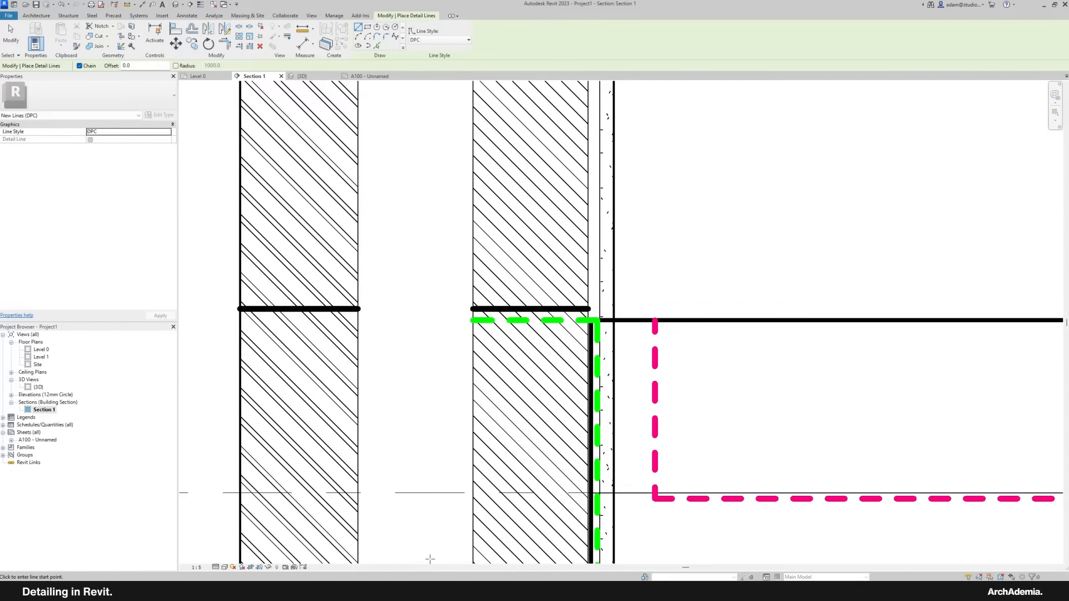
Step: Check the masonry wall foundation reference image in the browser, return to Revit and end the detail line command
left_click(404, 590)
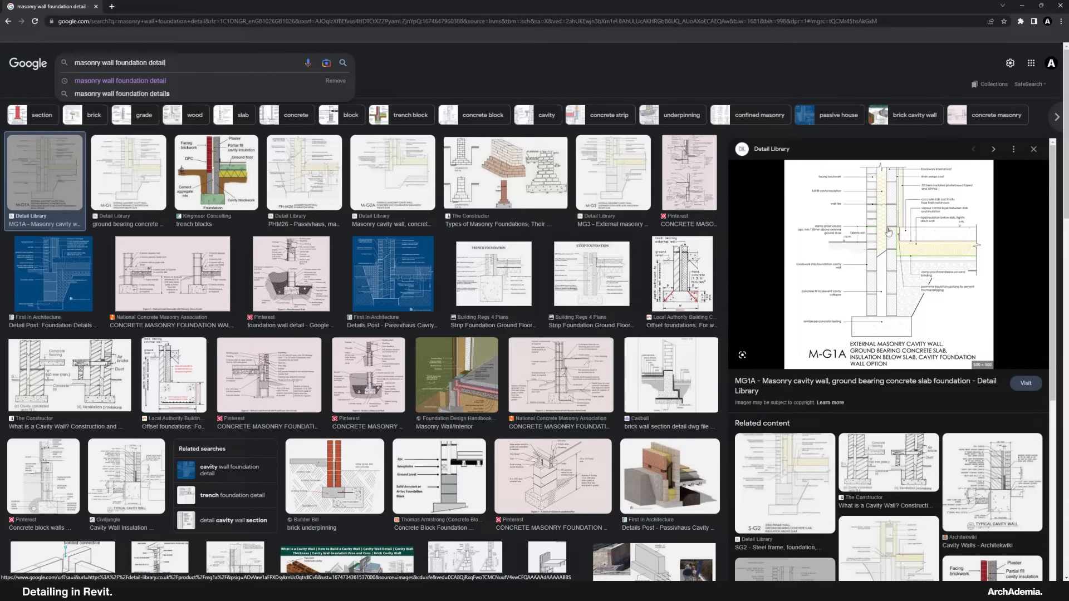
left_click(1022, 6)
scroll(517, 367, "down", 3)
middle_click_drag(273, 342, 448, 316)
key("Escape")
key("Escape")
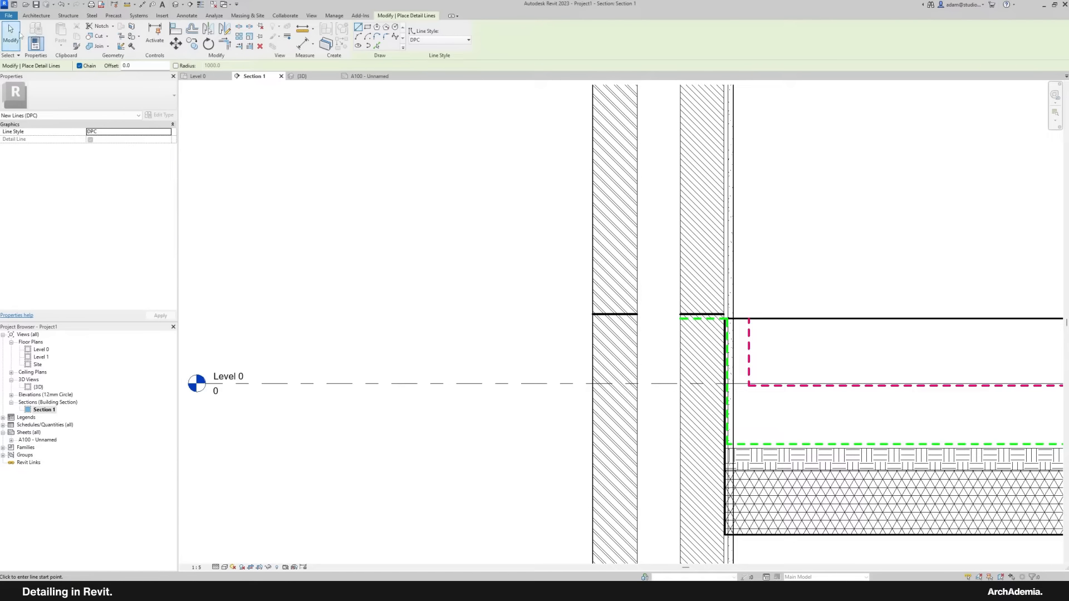
Step: Start a filled region in the section and choose the Diagonal_up type for it
scroll(356, 290, "down", 5)
middle_click_drag(403, 384, 427, 294)
scroll(427, 340, "up", 1)
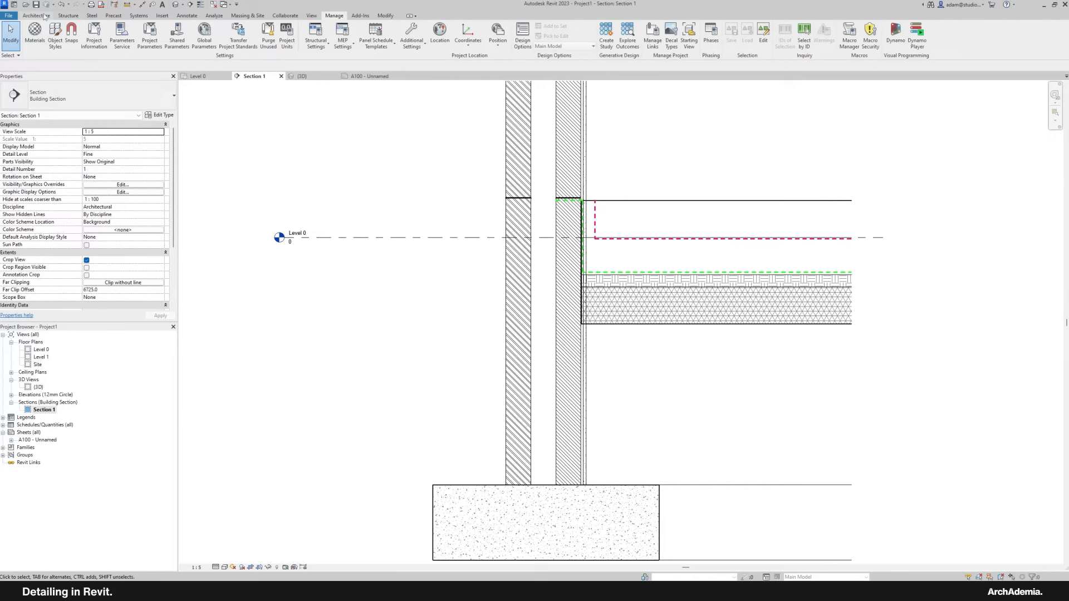
left_click(187, 15)
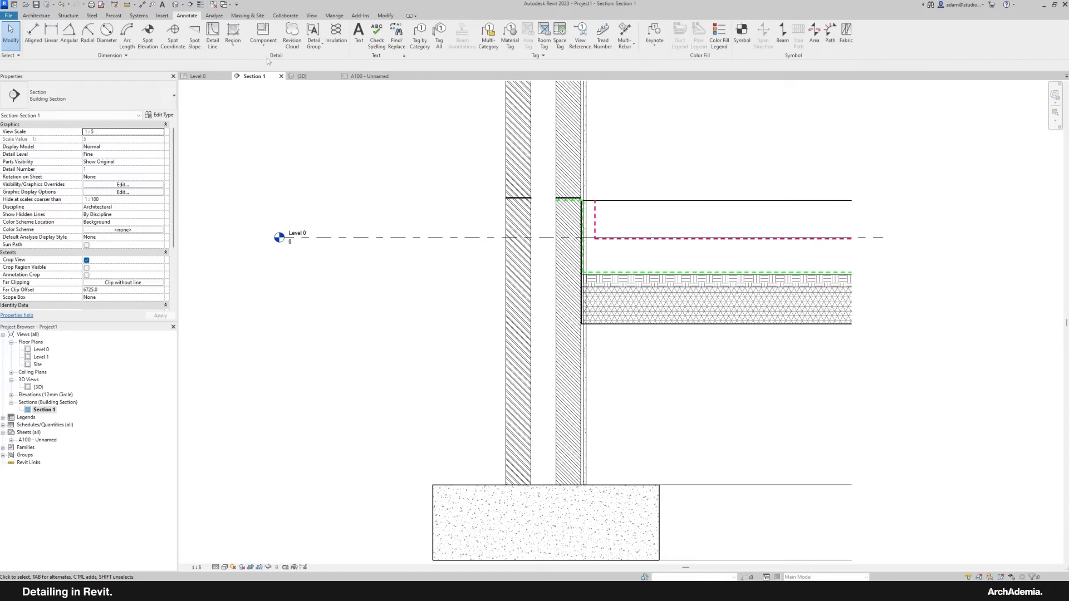
left_click(232, 35)
left_click(245, 61)
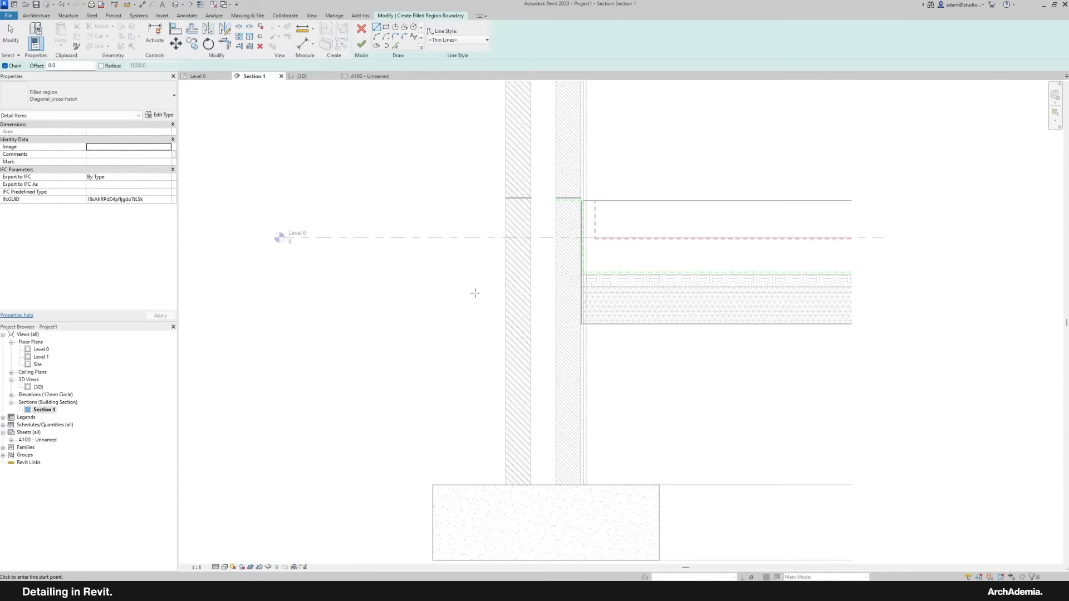
middle_click_drag(475, 293, 491, 295)
left_click(92, 95)
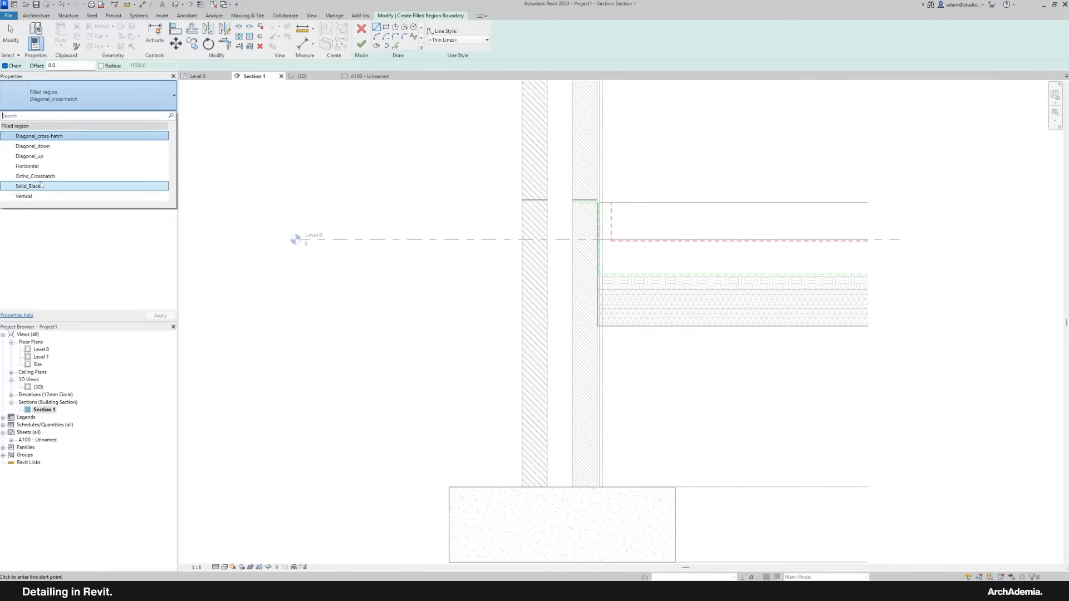
left_click(34, 155)
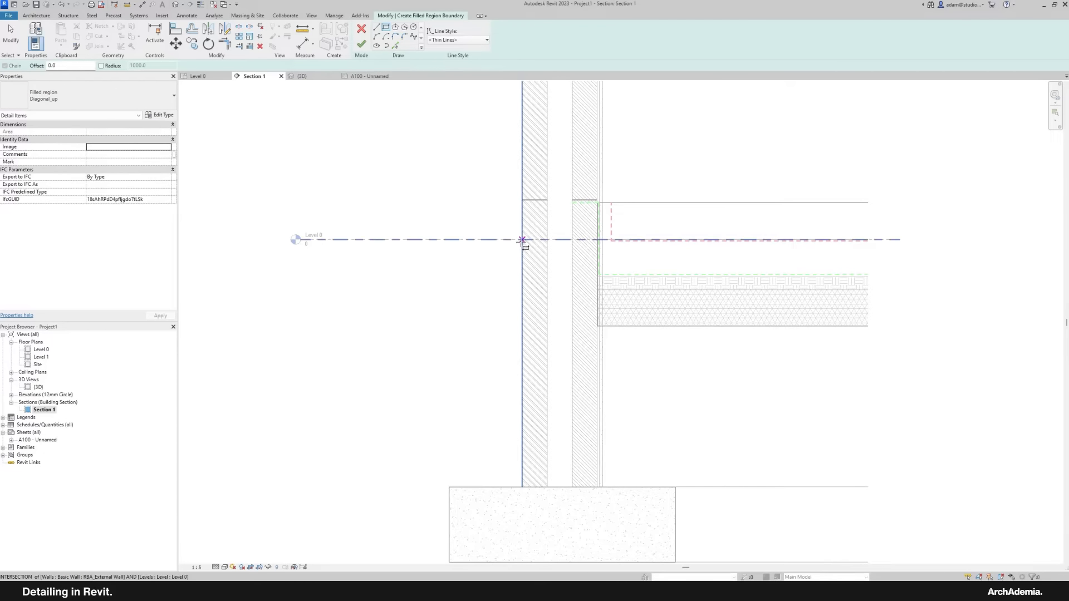
Step: Sketch a rectangular region boundary in <Invisible lines>, about 1185 mm wide, from the outer wall face at Level 0 down to the footing's top level
left_click(449, 40)
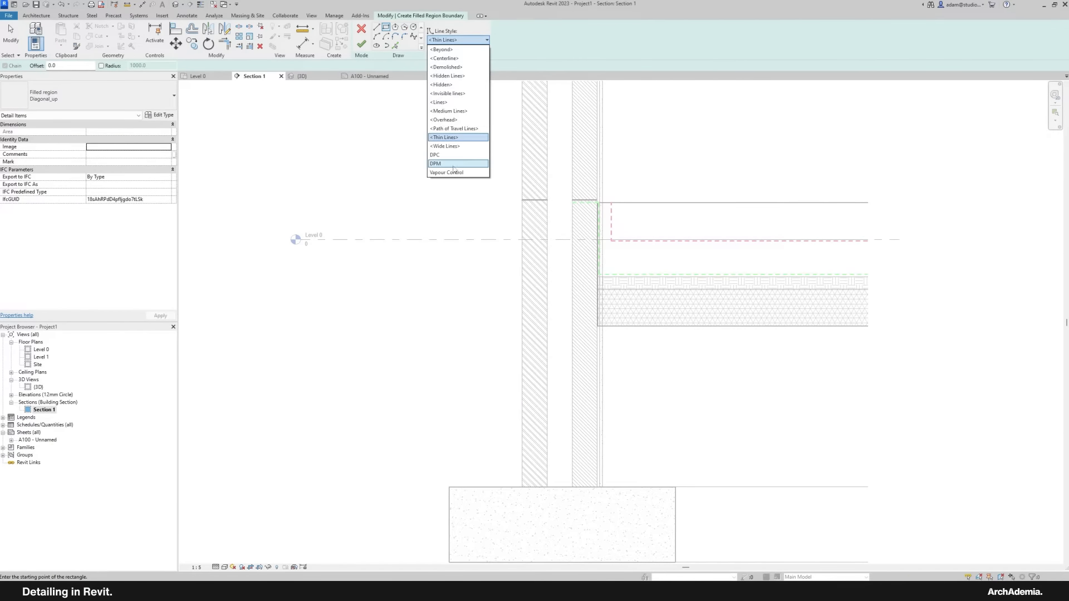
left_click(566, 9)
left_click(465, 41)
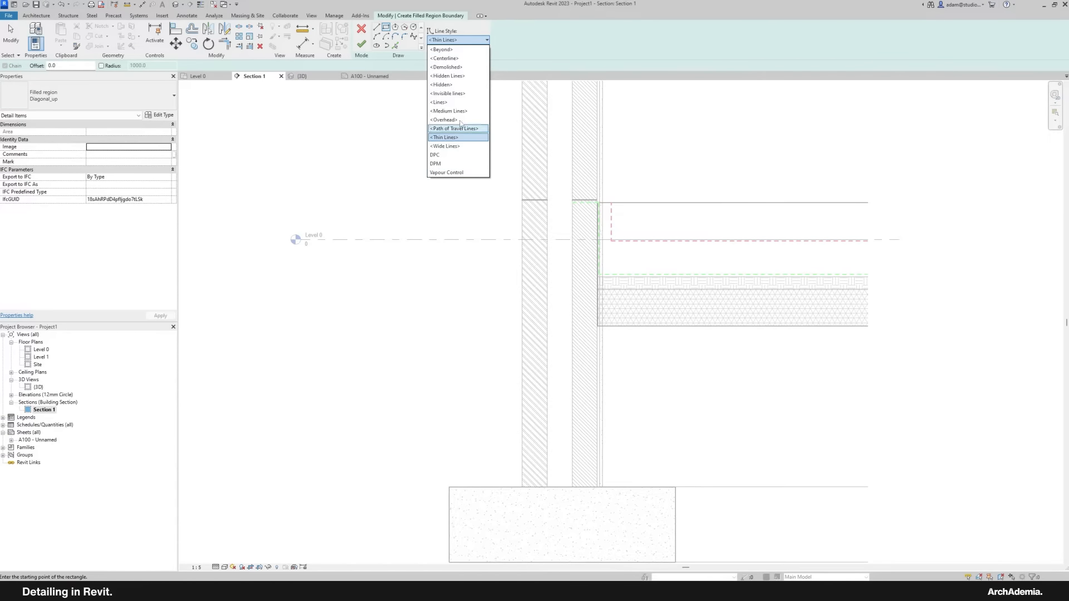
left_click(448, 93)
left_click(522, 240)
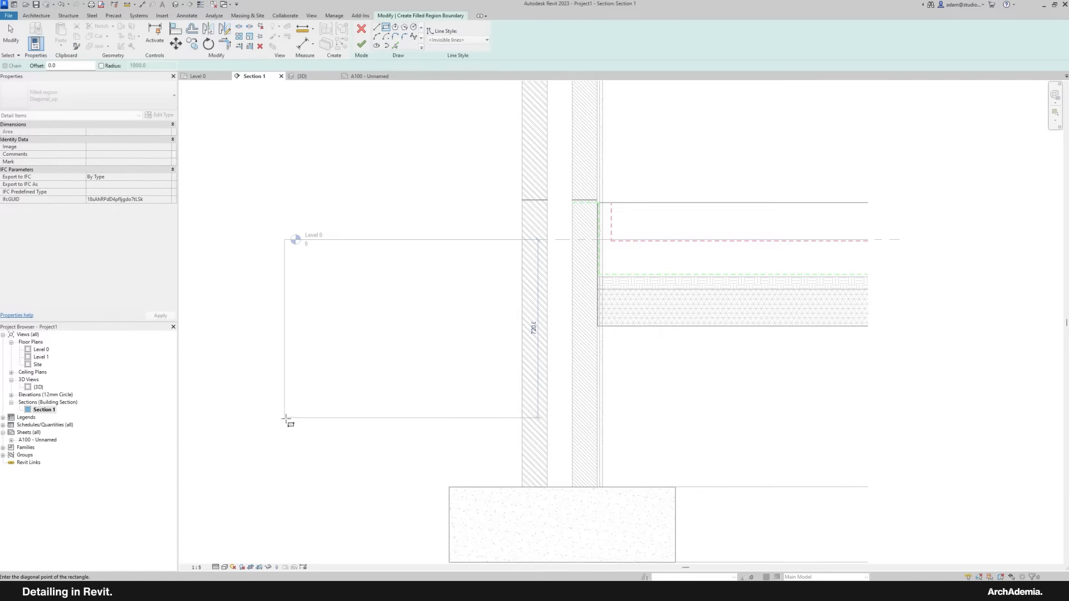
middle_click_drag(279, 442, 334, 377)
left_click(284, 422)
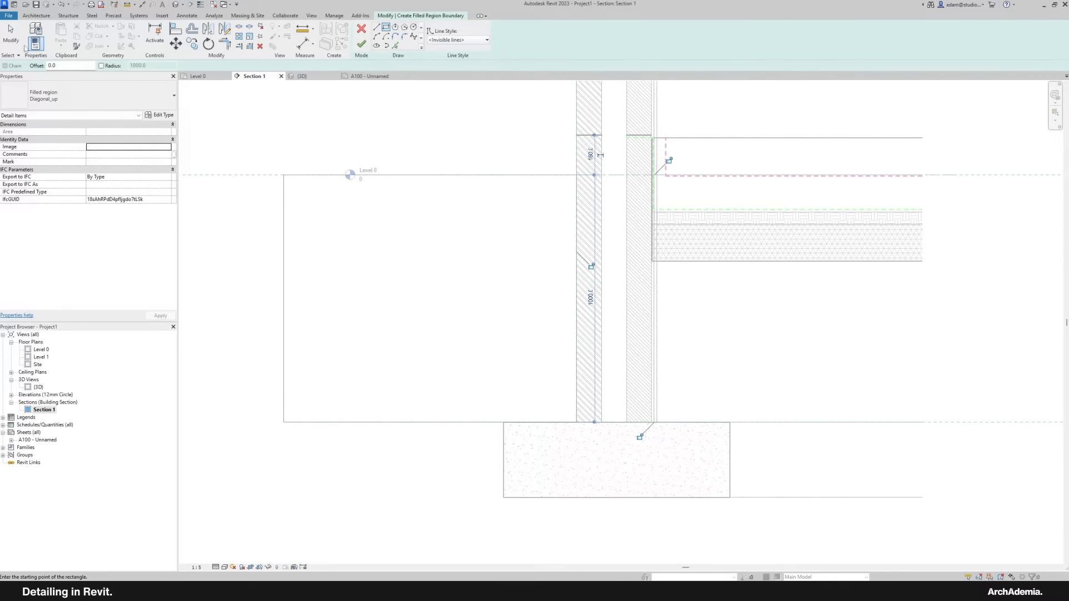
Step: Change the region boundary's top edge to the <Wide Lines> style and finish the filled region
left_click(11, 34)
left_click(348, 175)
left_click(469, 40)
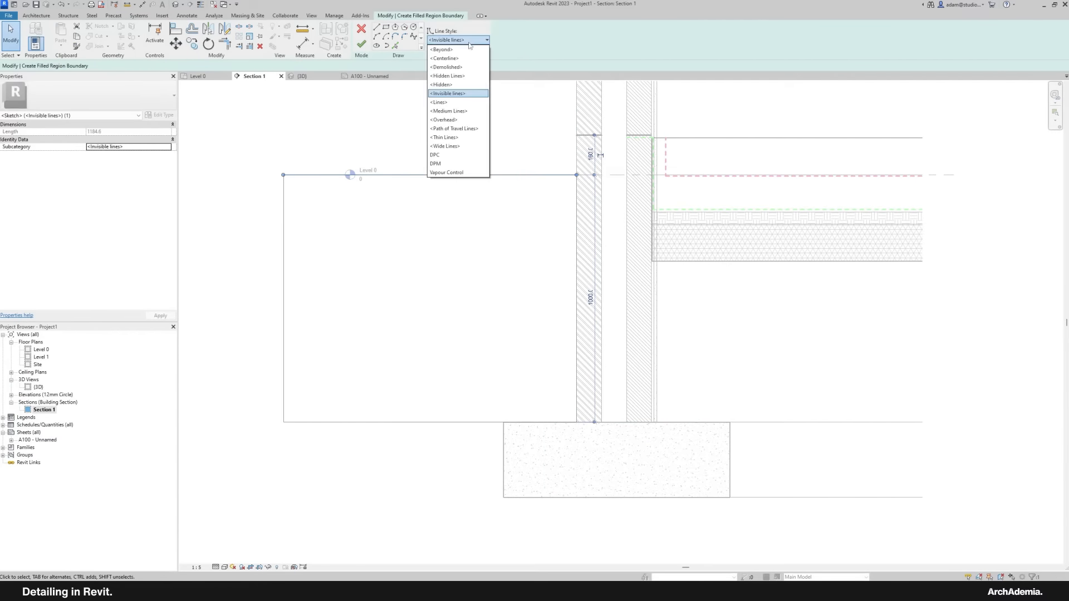
left_click(445, 146)
left_click(477, 147)
middle_click_drag(481, 146, 343, 242)
left_click(361, 44)
left_click(365, 210)
Step: Place an aligned vertical dimension between the outer leaf's DPC line and the ground line, outside the wall
scroll(408, 251, "up", 4)
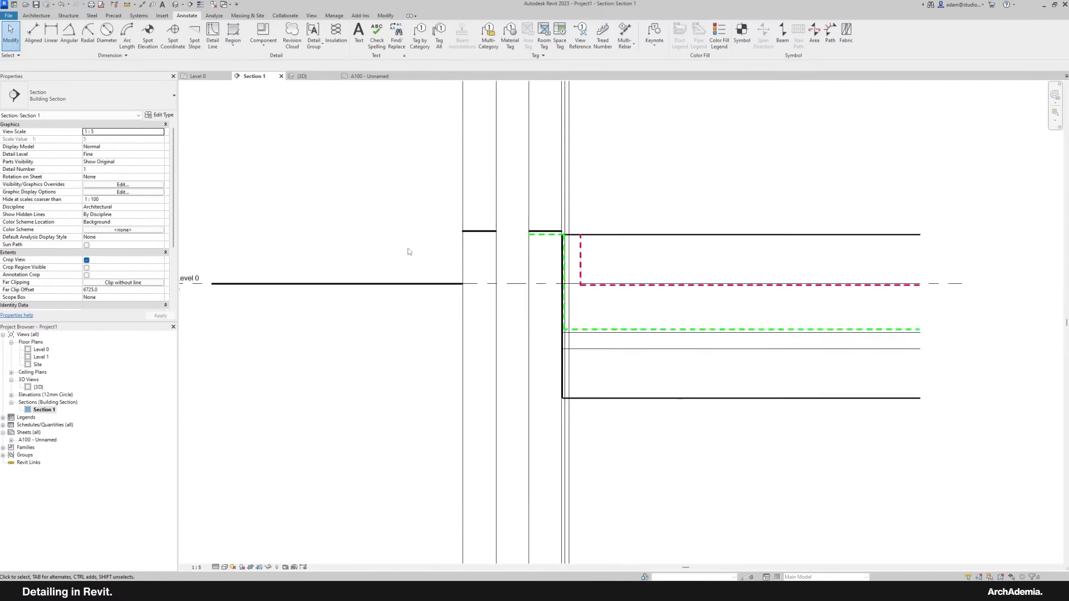
left_click(385, 16)
left_click(302, 43)
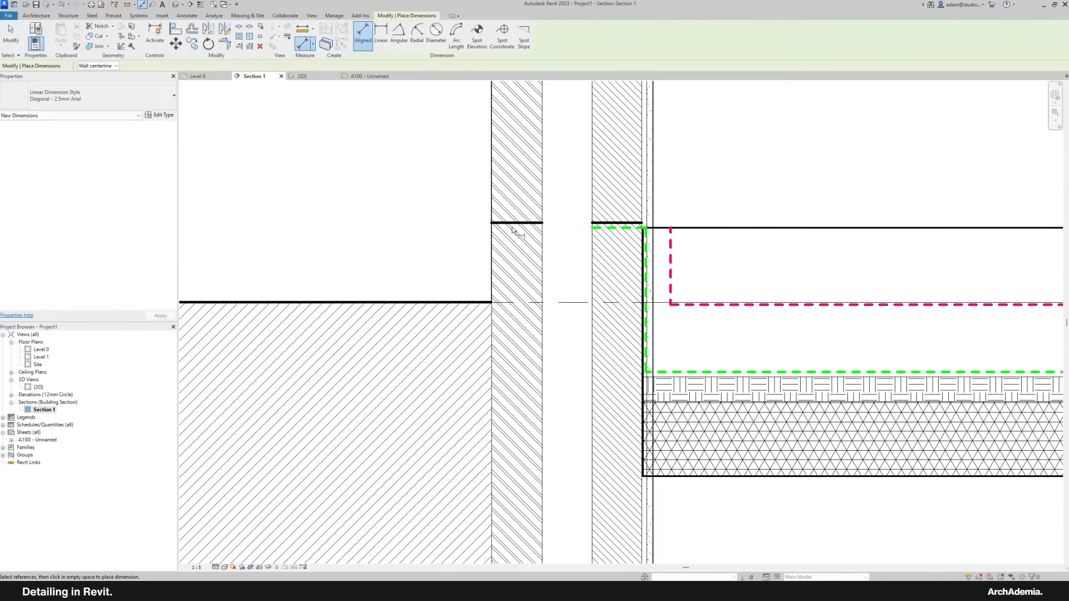
left_click(515, 223)
left_click(473, 302)
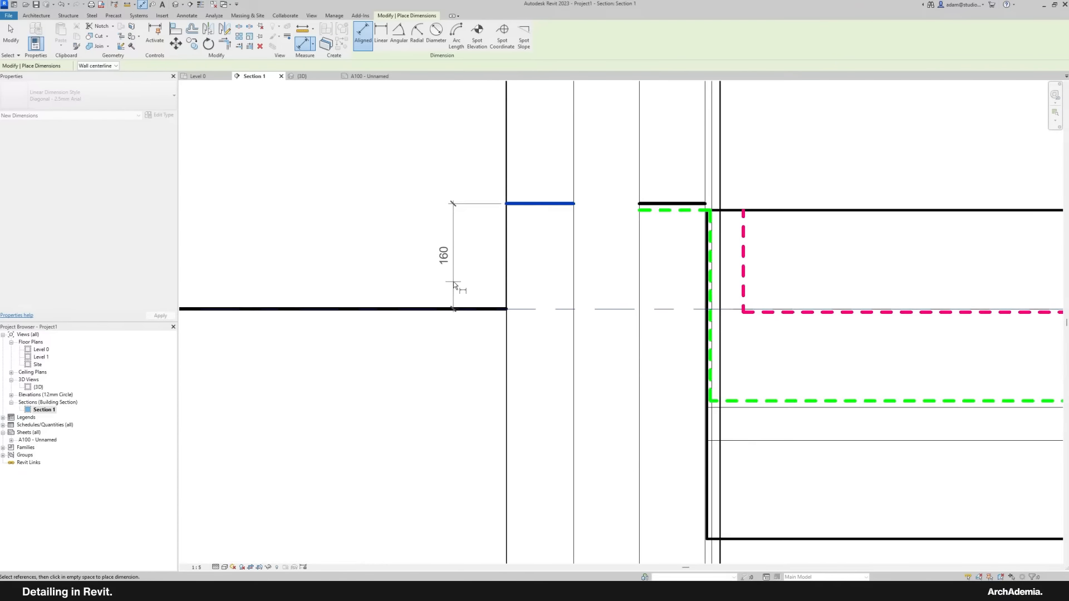
left_click(455, 281)
key("Escape")
key("Escape")
Step: Move the outer leaf's DPC line so that it sits 150 mm above the ground line
scroll(543, 226, "up", 5)
scroll(543, 226, "down", 3)
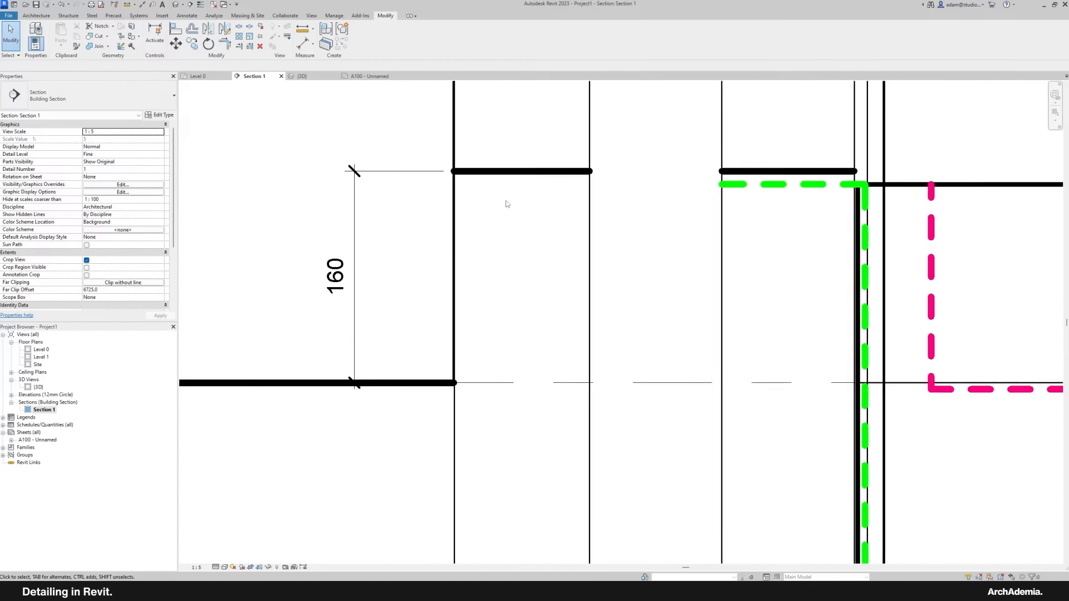
left_click(518, 175)
left_click(366, 267)
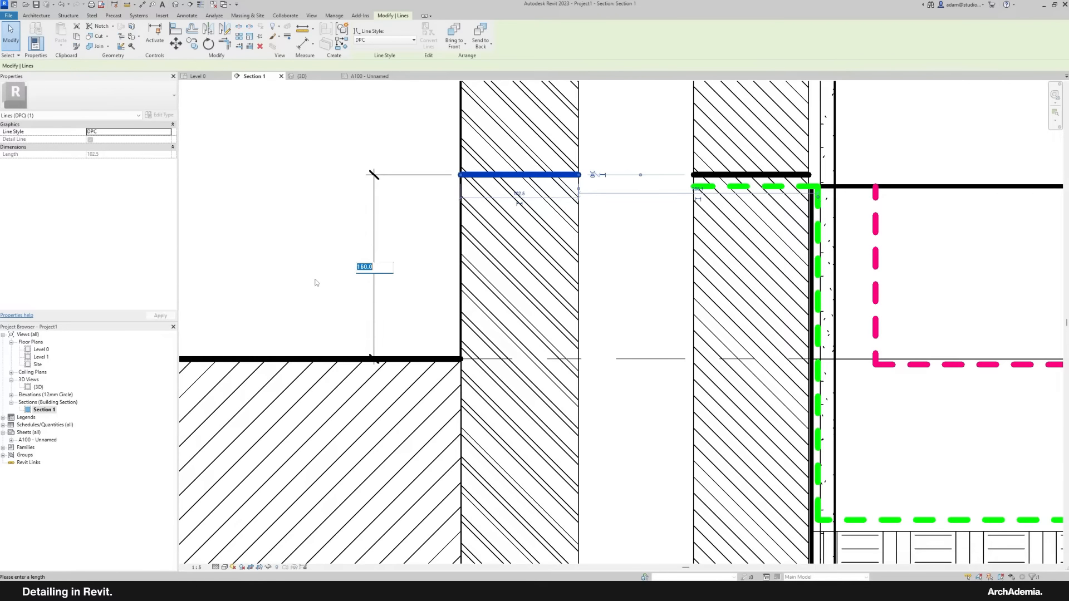
type("150")
key("Return")
Step: Move the horizontal DPM line across the inner leaf down, clear of the DPC level
scroll(706, 203, "up", 2)
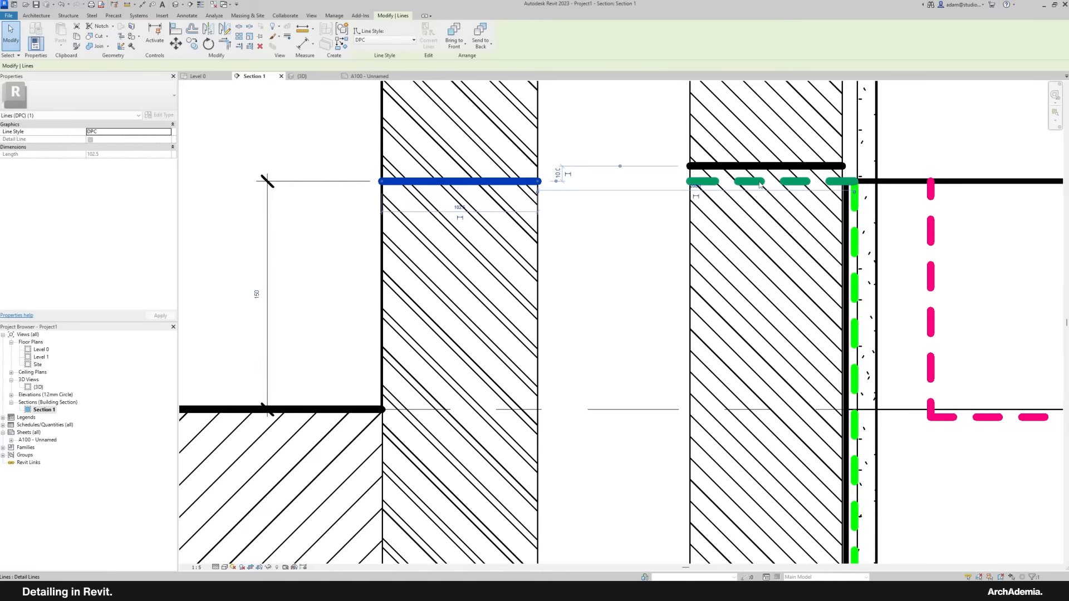
scroll(760, 195, "up", 1)
left_click(703, 199)
left_click_drag(703, 199, 702, 226)
left_click(594, 184)
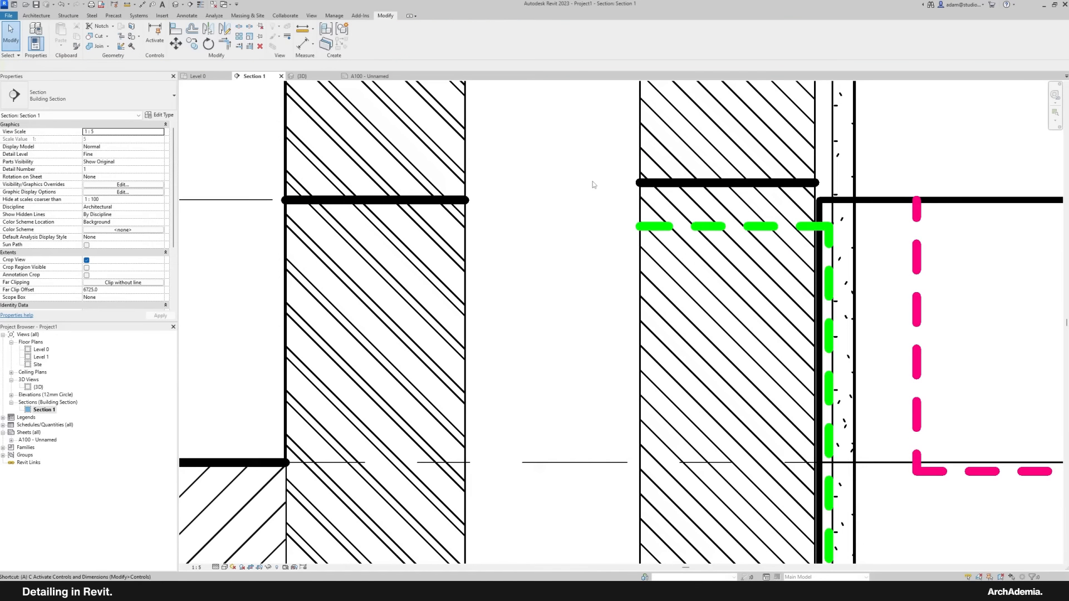
Step: Align the inner leaf's DPC line with the outer leaf's DPC line
key("a")
key("l")
left_click(393, 200)
left_click(689, 183)
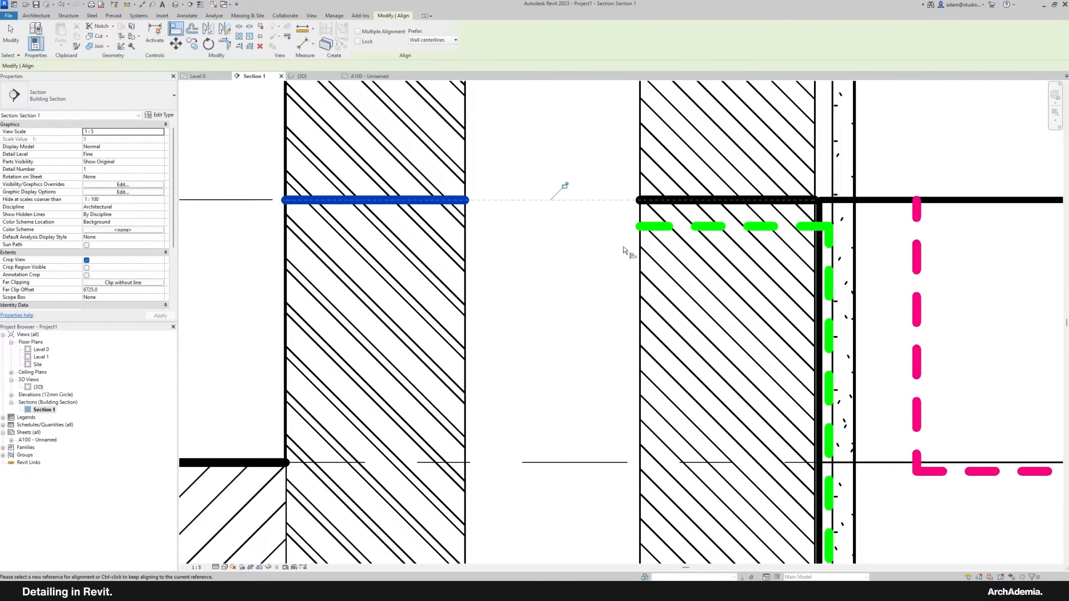
key("Escape")
key("Escape")
Step: Nudge the horizontal DPM line up so it lies just beneath the inner leaf's DPC line
scroll(664, 243, "down", 2)
scroll(708, 232, "up", 1)
left_click(710, 234)
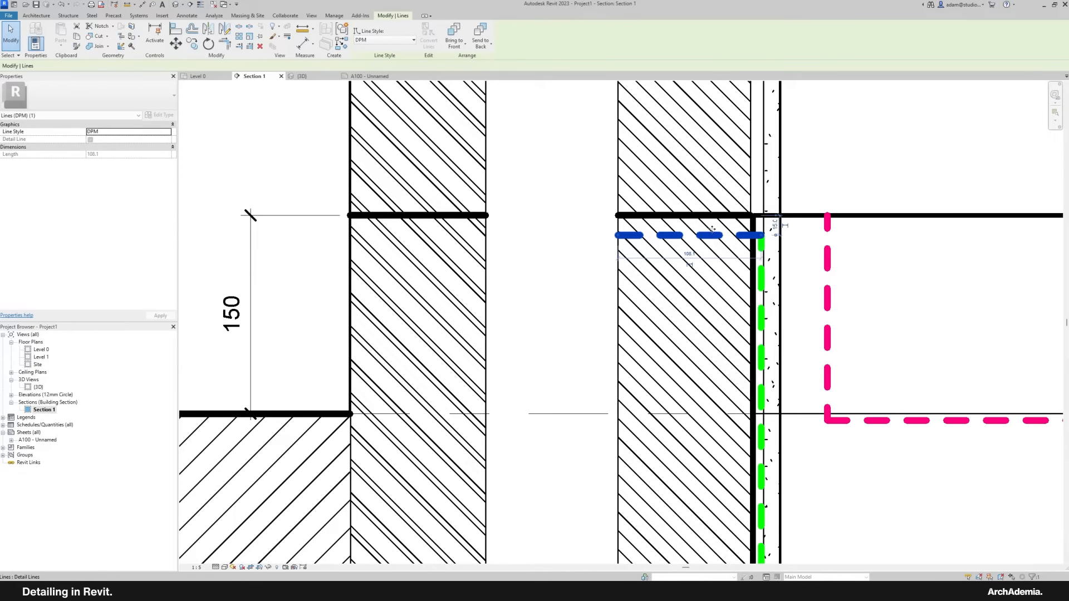
left_click_drag(712, 227, 712, 227)
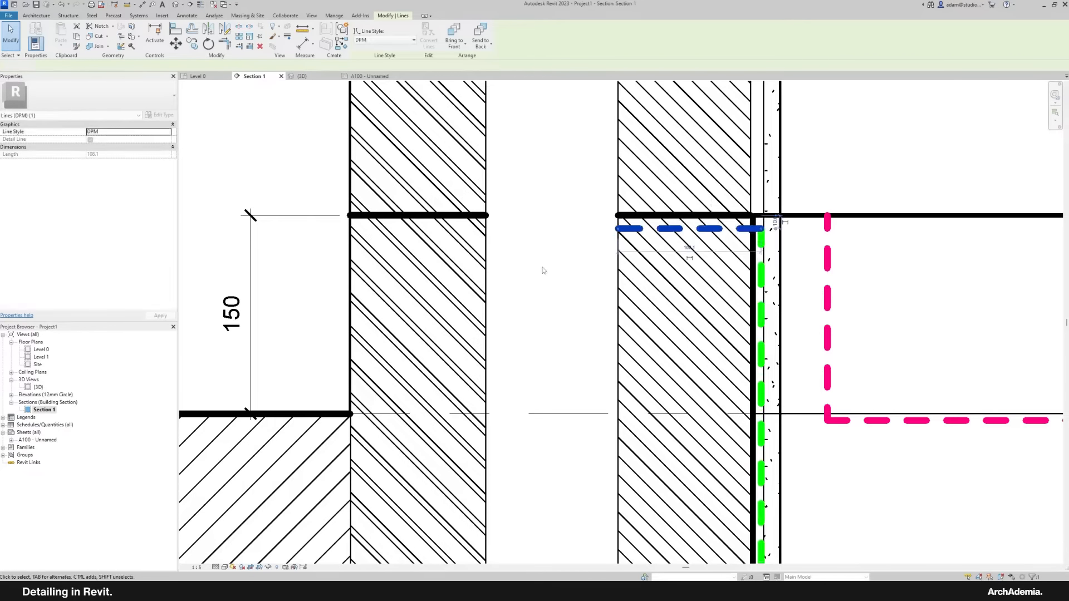
left_click(546, 278)
scroll(551, 325, "down", 2)
scroll(552, 327, "down", 3)
middle_click_drag(551, 328, 491, 294)
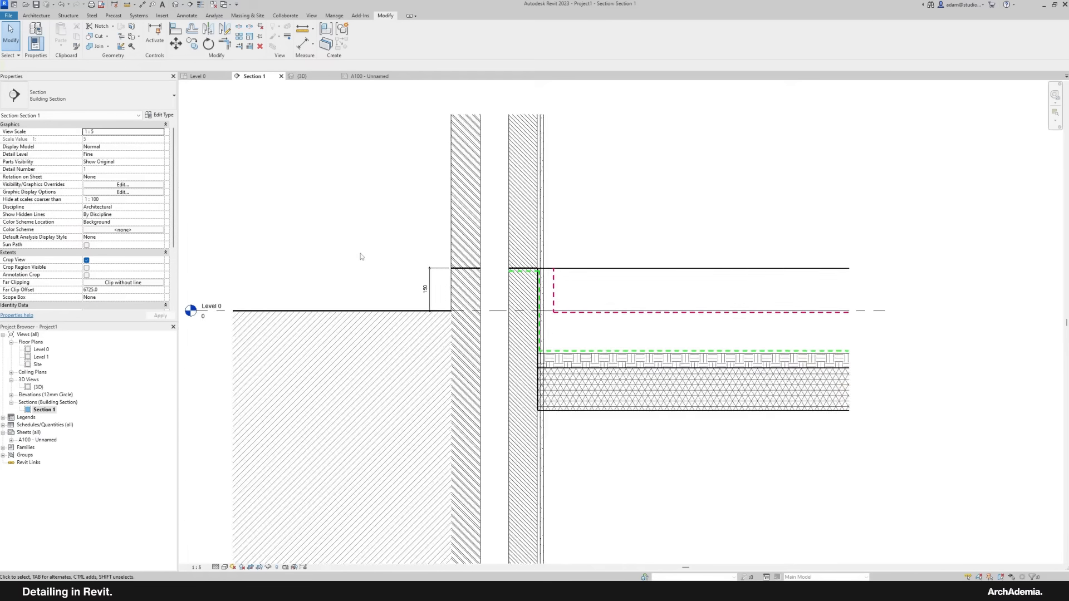
Step: Add a text note with a leader beside the 150 mm dimension reading "DPC 150mm off external ground level", set out clear of the wall
scroll(363, 256, "up", 1)
left_click(187, 15)
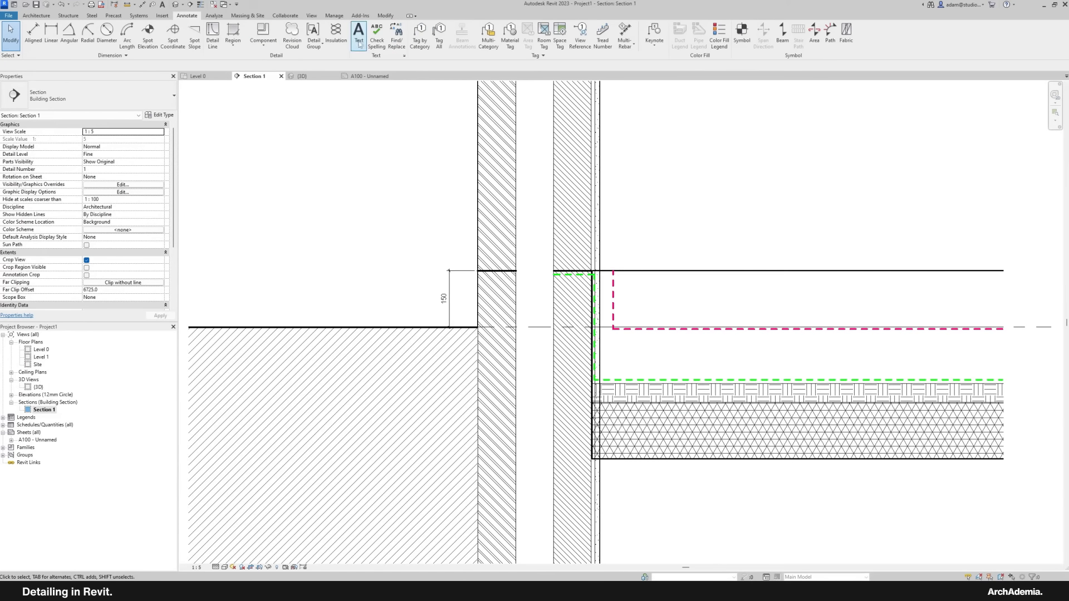
left_click(359, 34)
left_click(362, 44)
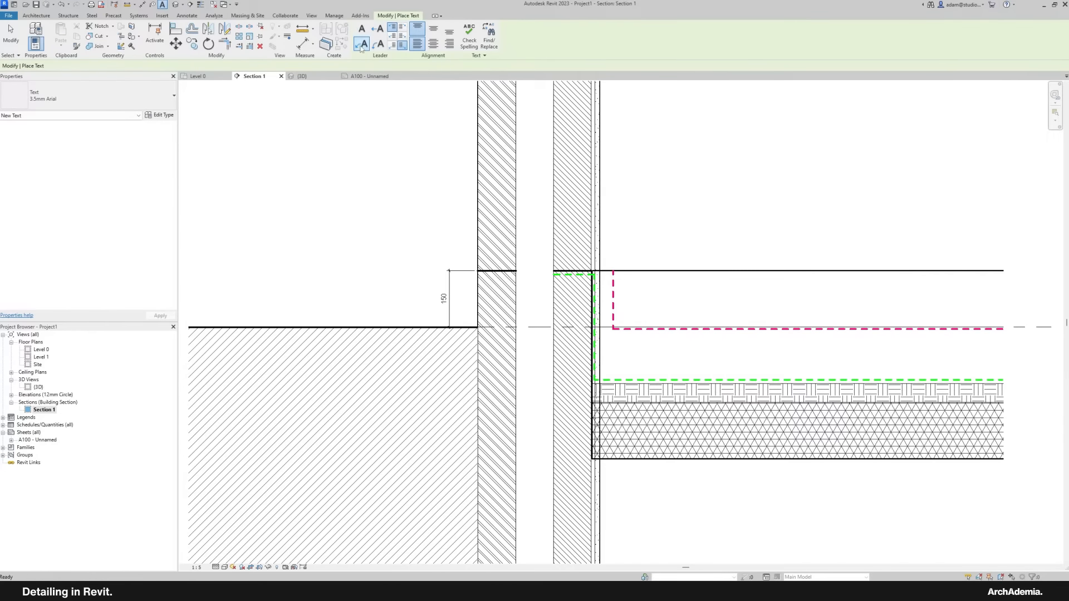
middle_click_drag(428, 280, 508, 334)
left_click(518, 321)
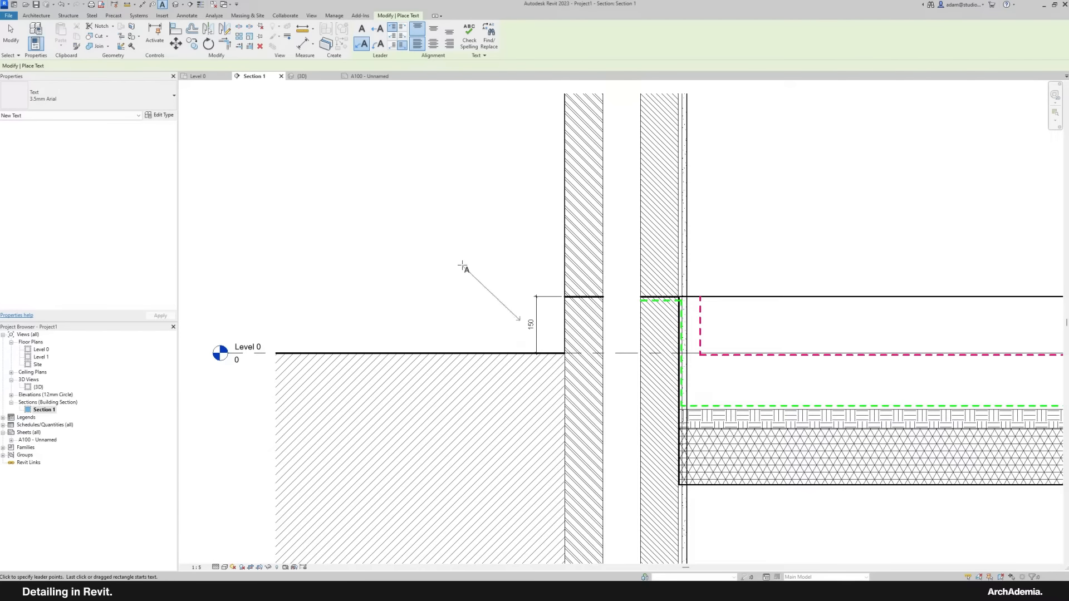
left_click(412, 257)
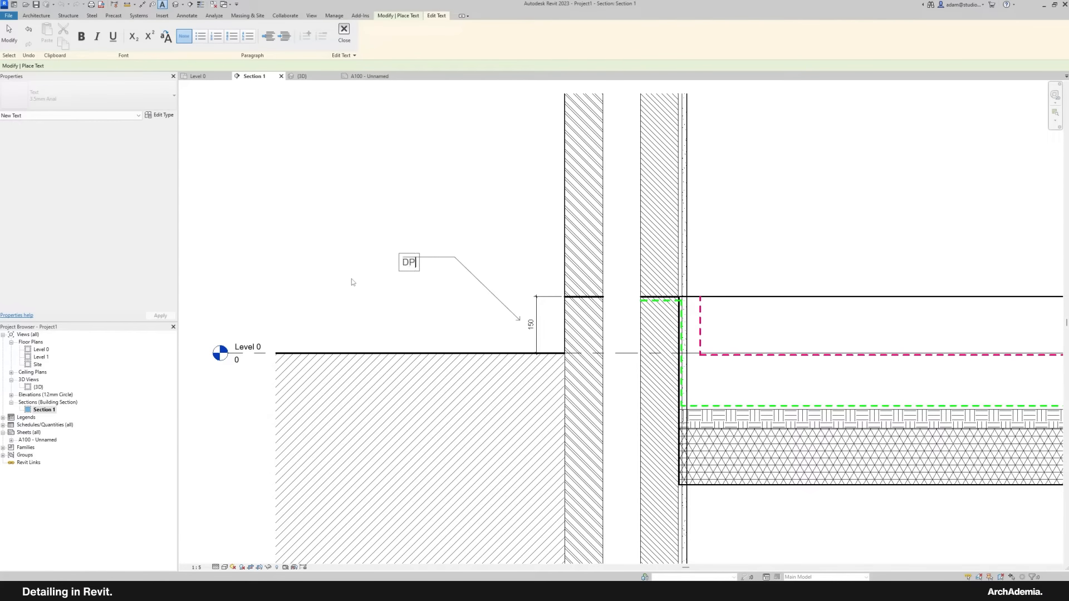
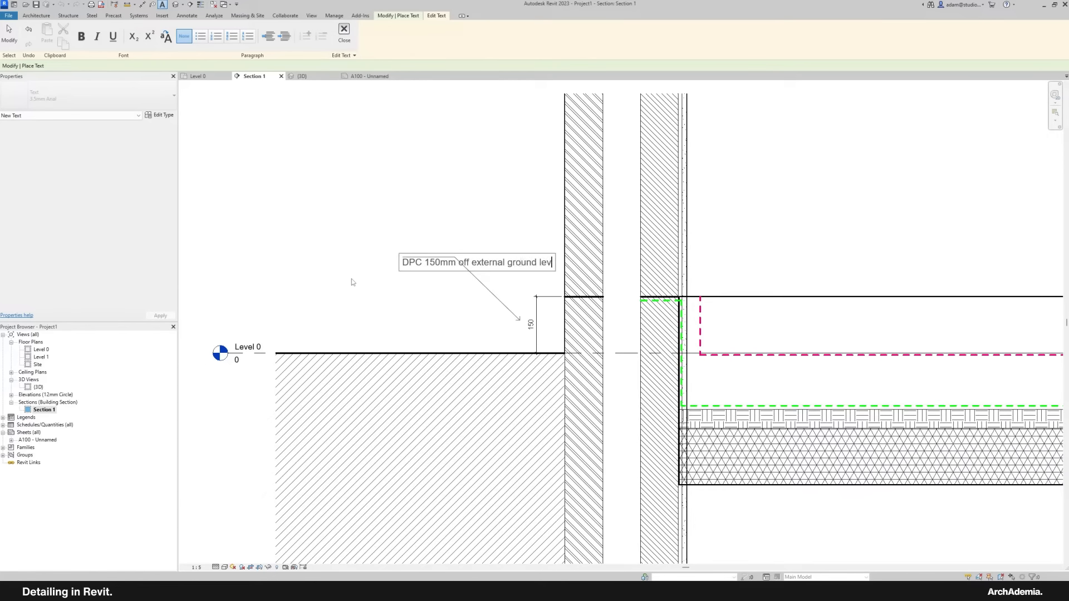
left_click(9, 35)
left_click_drag(446, 262, 285, 255)
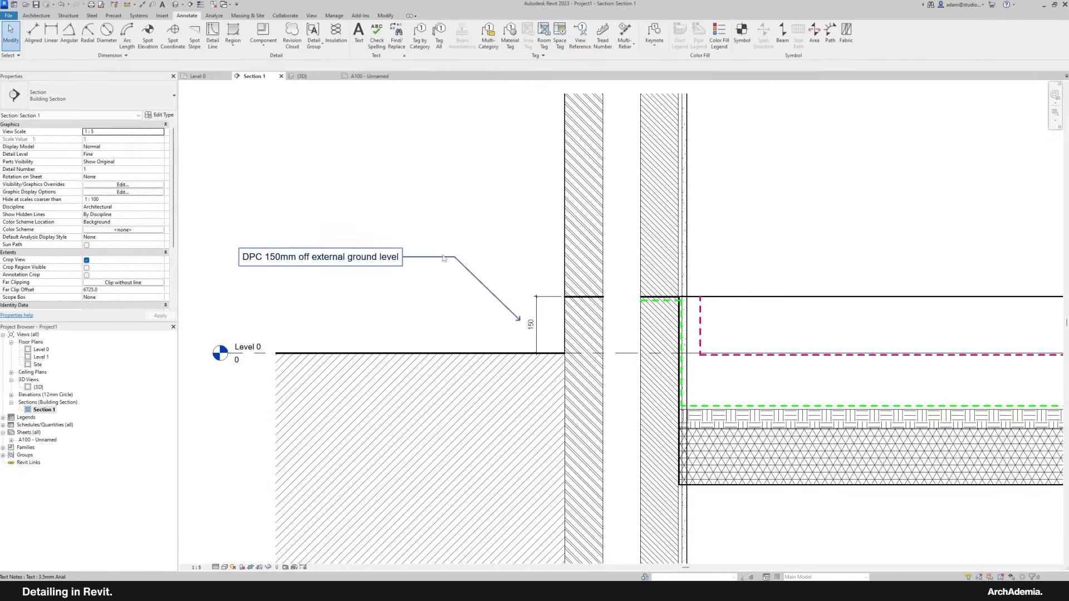
Step: Change the leader arrowhead of the 3.5mm Arial text type to Arrow Filled 15 Degree
left_click(161, 115)
left_click_drag(438, 180, 490, 123)
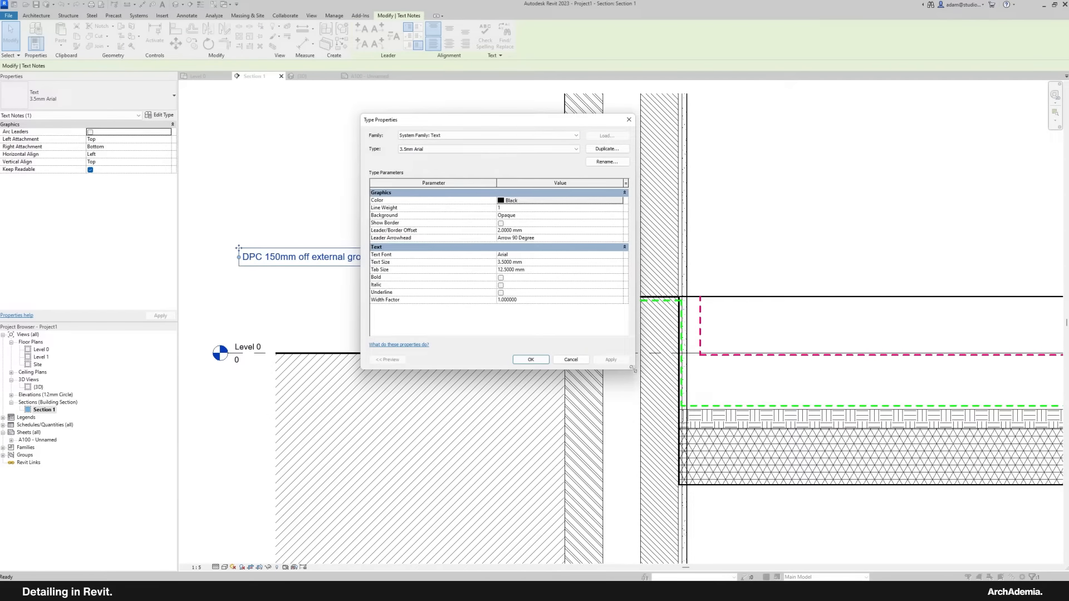
left_click_drag(632, 369, 836, 470)
left_click_drag(582, 120, 472, 131)
left_click(640, 249)
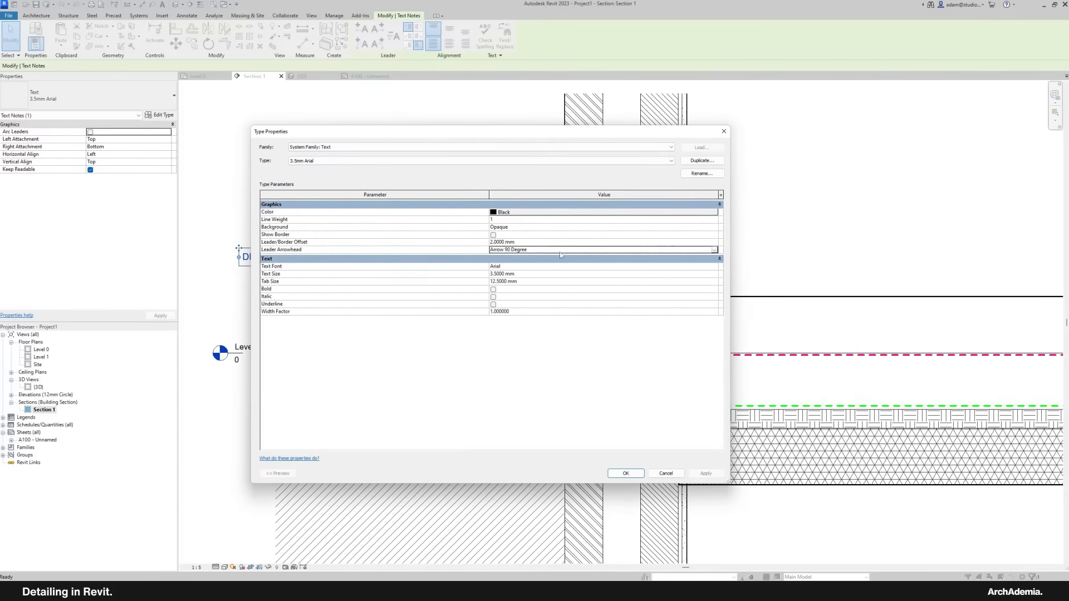
left_click(714, 250)
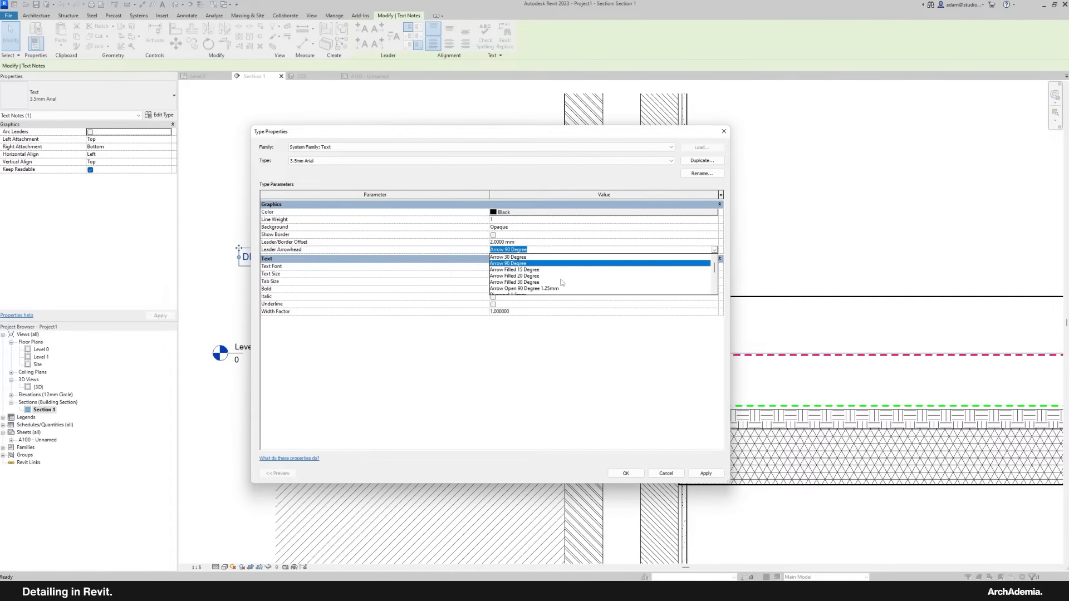
left_click(531, 270)
left_click(625, 473)
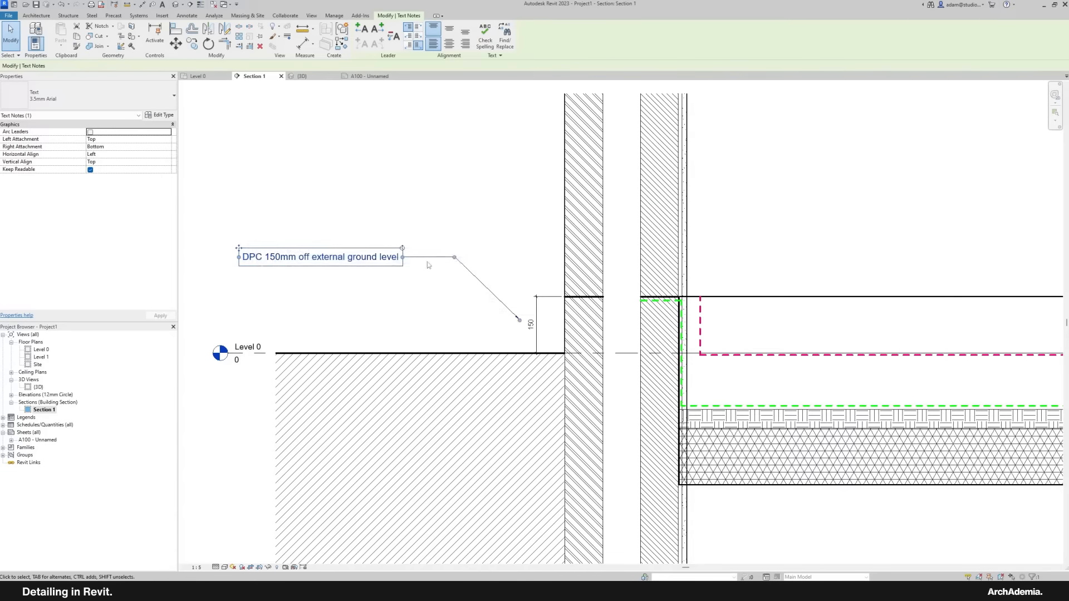
Step: Create parts from the RBA_Ground Slab floor so that its layers can be edited separately
scroll(547, 327, "up", 6)
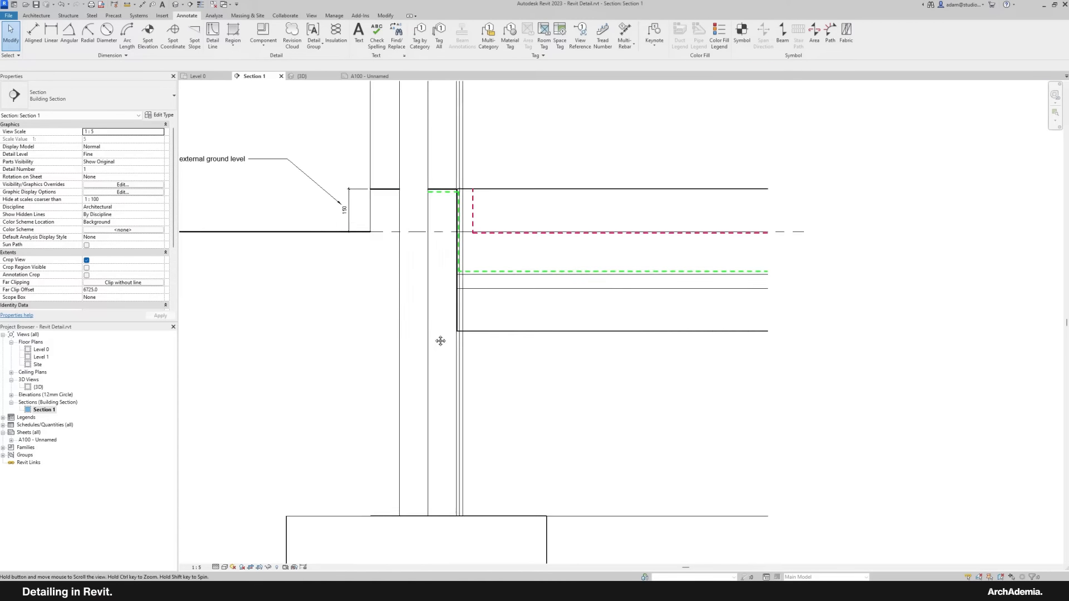
middle_click_drag(499, 402, 456, 442)
mouse_move(466, 399)
middle_mouse_down()
mouse_move(459, 437)
mouse_move(568, 406)
middle_mouse_up()
left_click(556, 382)
left_click(577, 415)
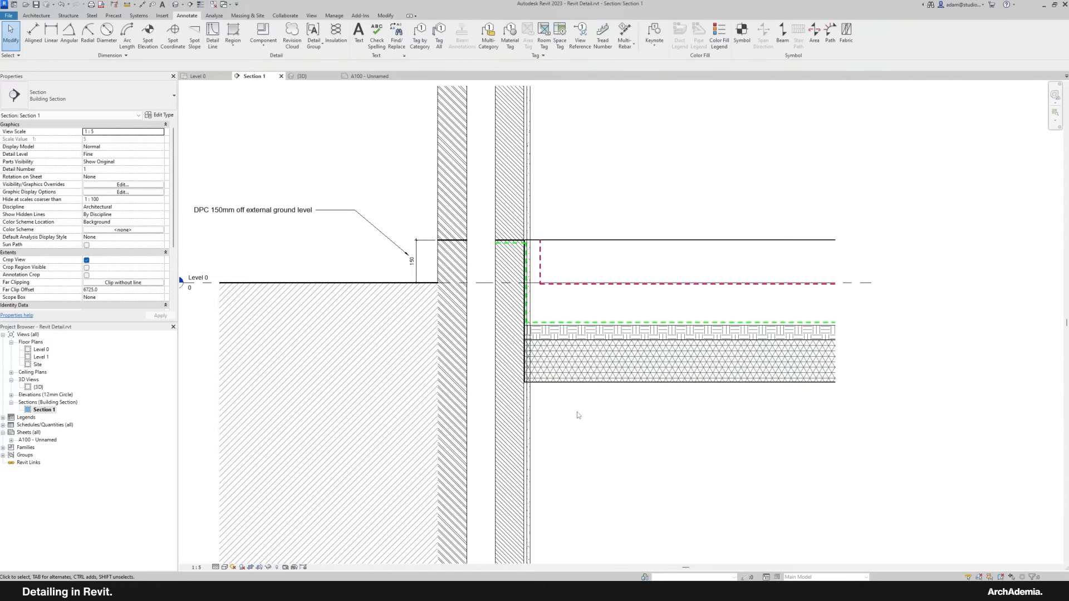
left_click(554, 240)
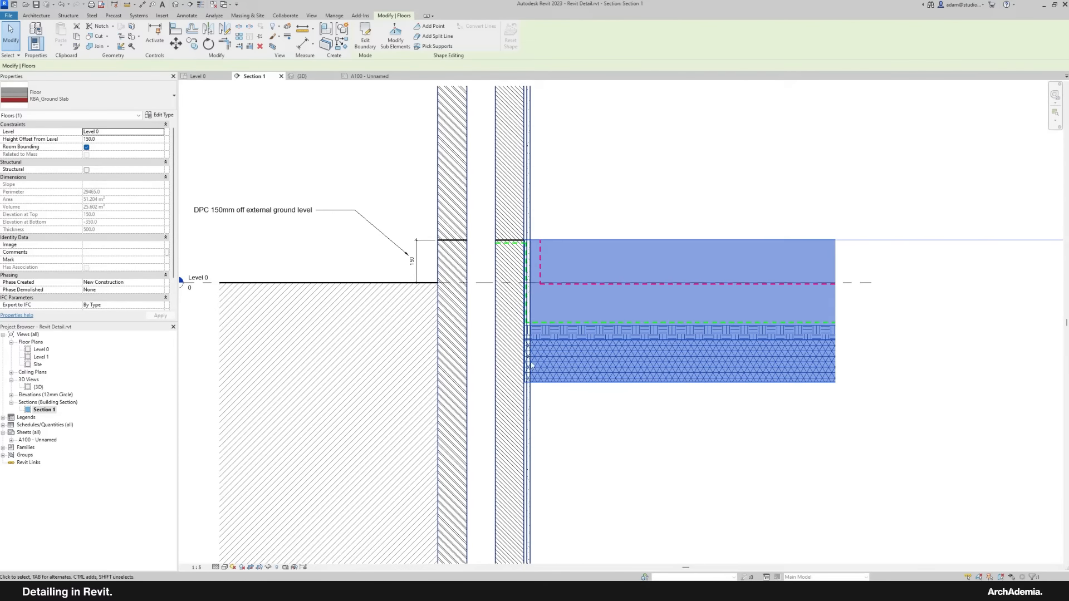
middle_click_drag(624, 432, 545, 429)
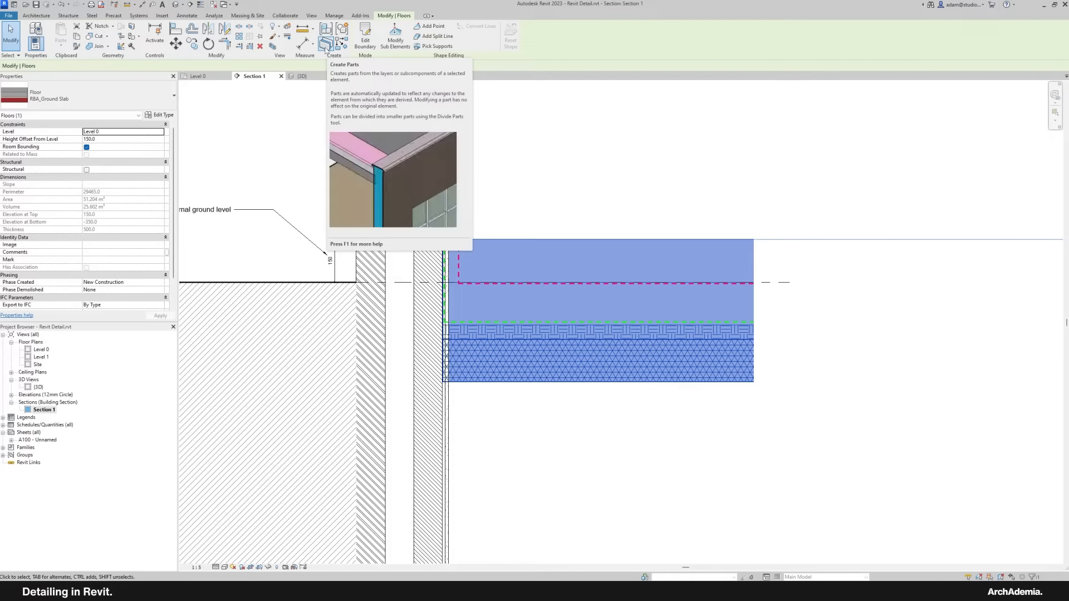
left_click(325, 45)
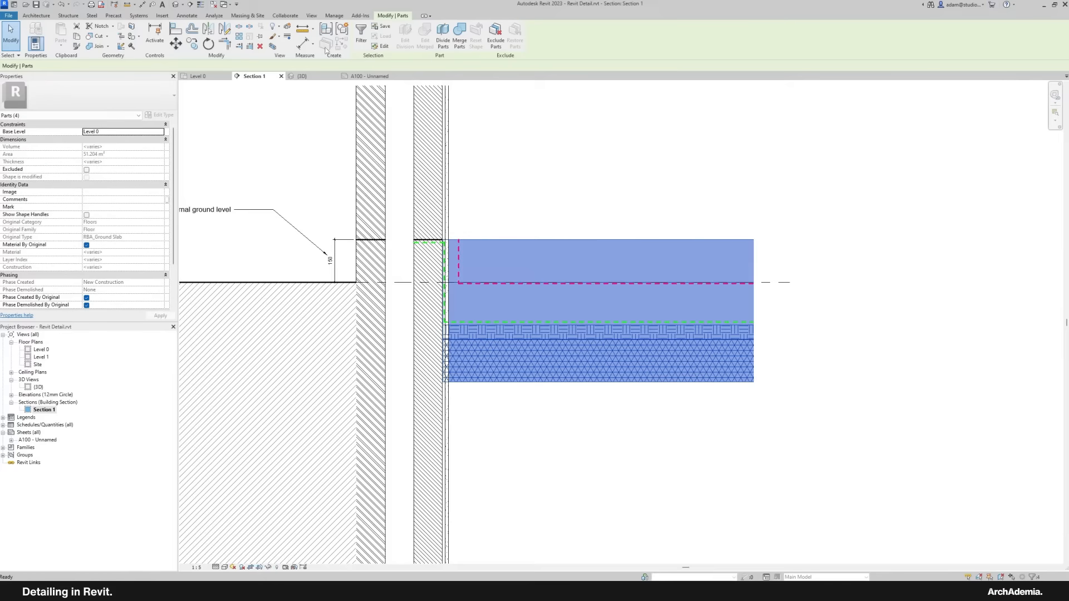
left_click(305, 148)
Step: Select the ground slab's individual layer parts in turn and examine their extents at the wall junction
left_click(519, 244)
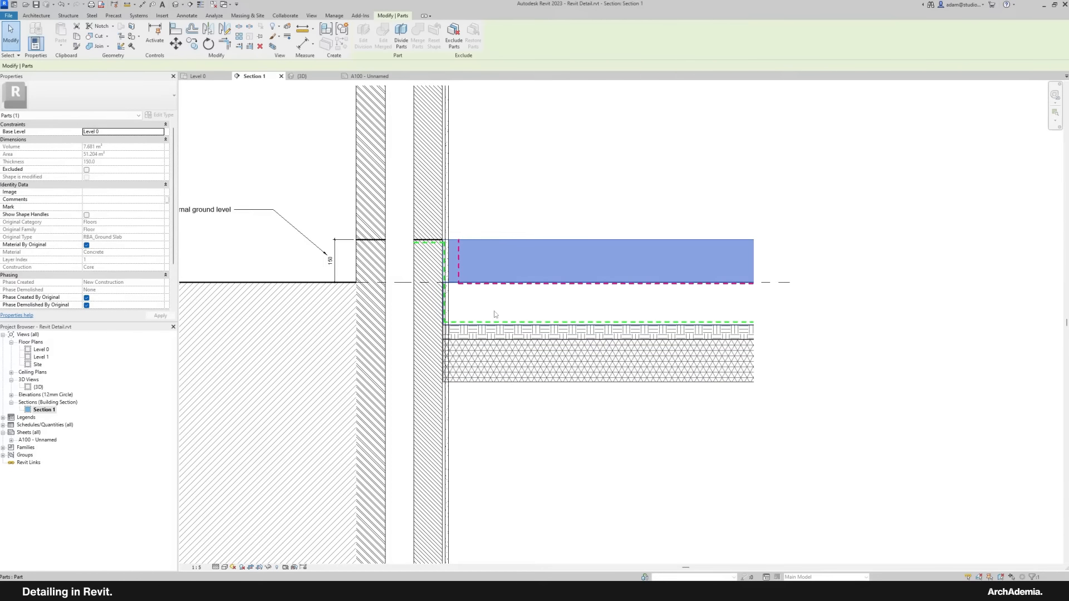
left_click(488, 339)
scroll(490, 342, "up", 2)
left_click(490, 398)
scroll(445, 301, "up", 3)
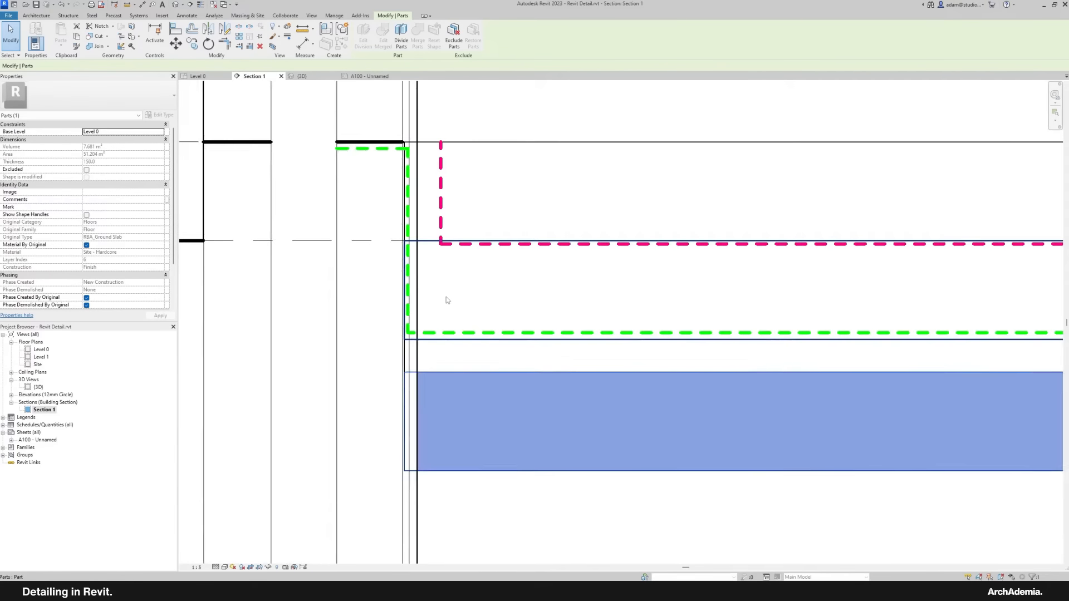
left_click(430, 245)
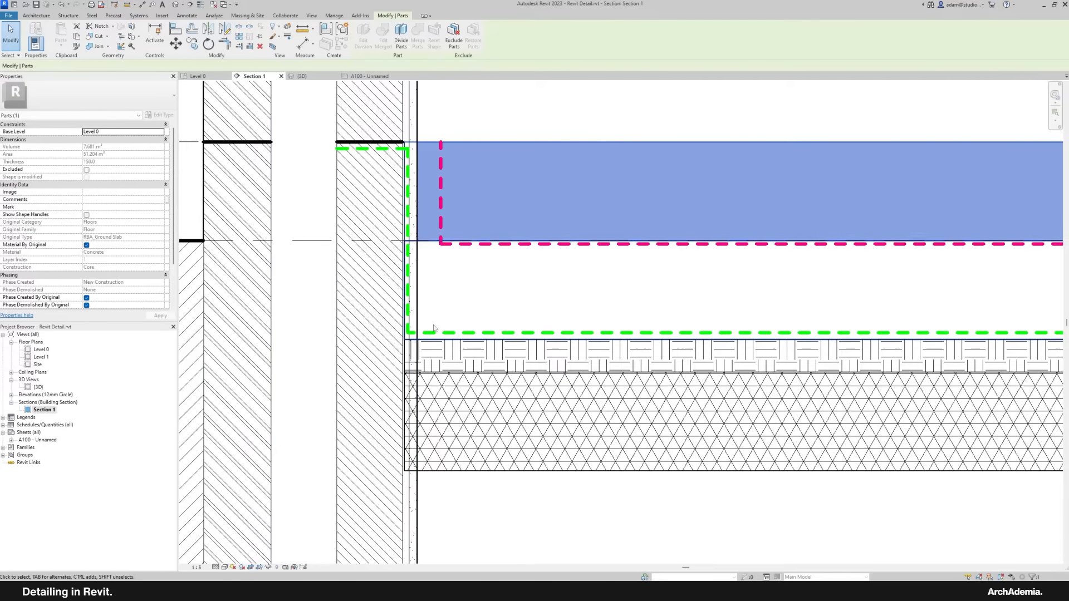
left_click(455, 370)
key("Escape")
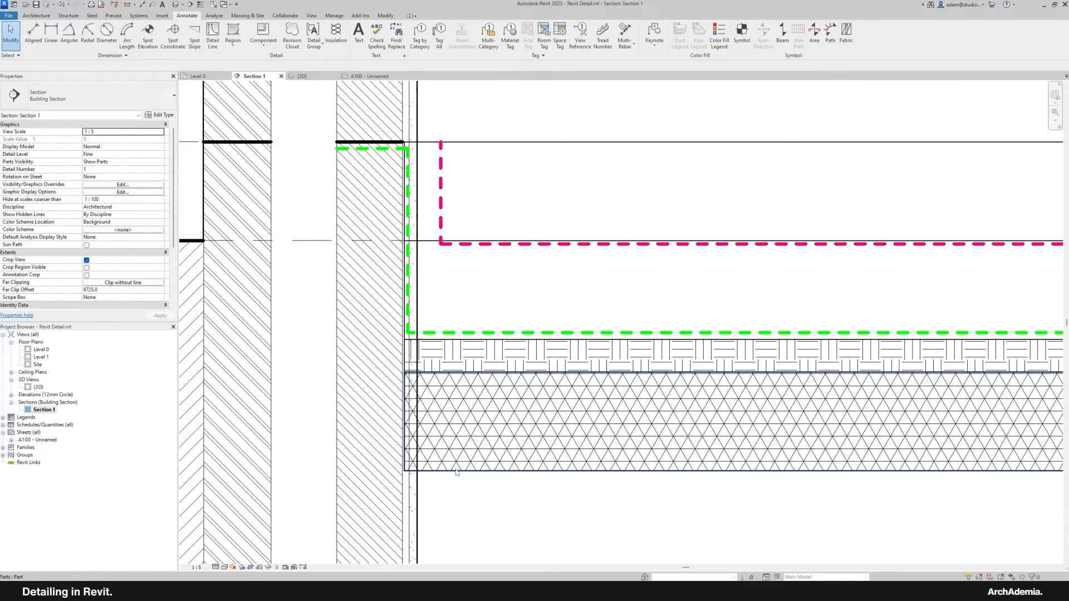
middle_click_drag(482, 511, 466, 473)
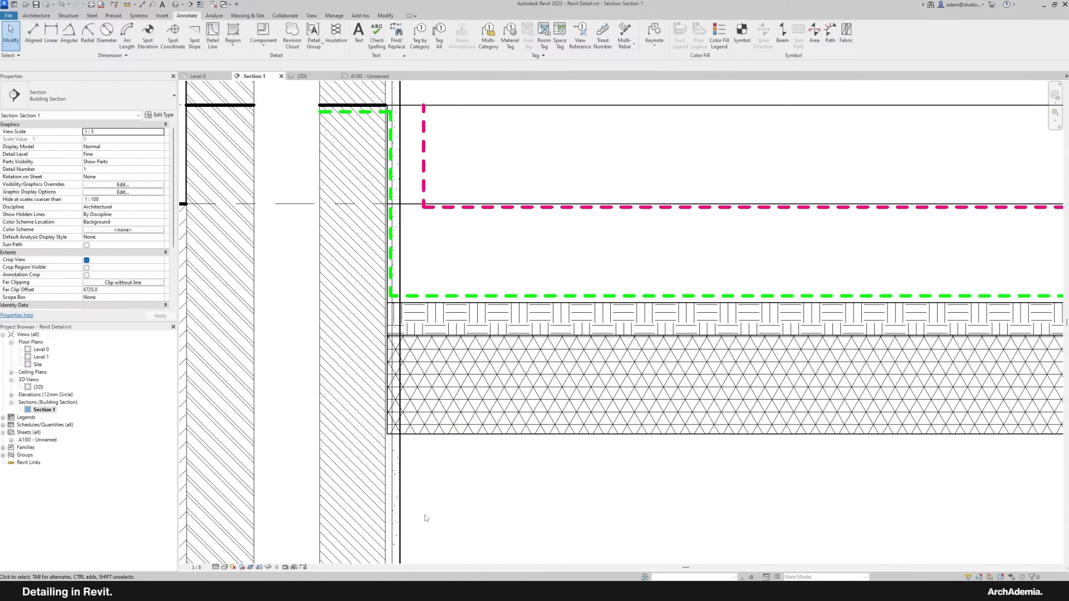
Step: Check the M-G1A masonry cavity wall reference detail in the web browser and return to the Revit section
left_click(399, 590)
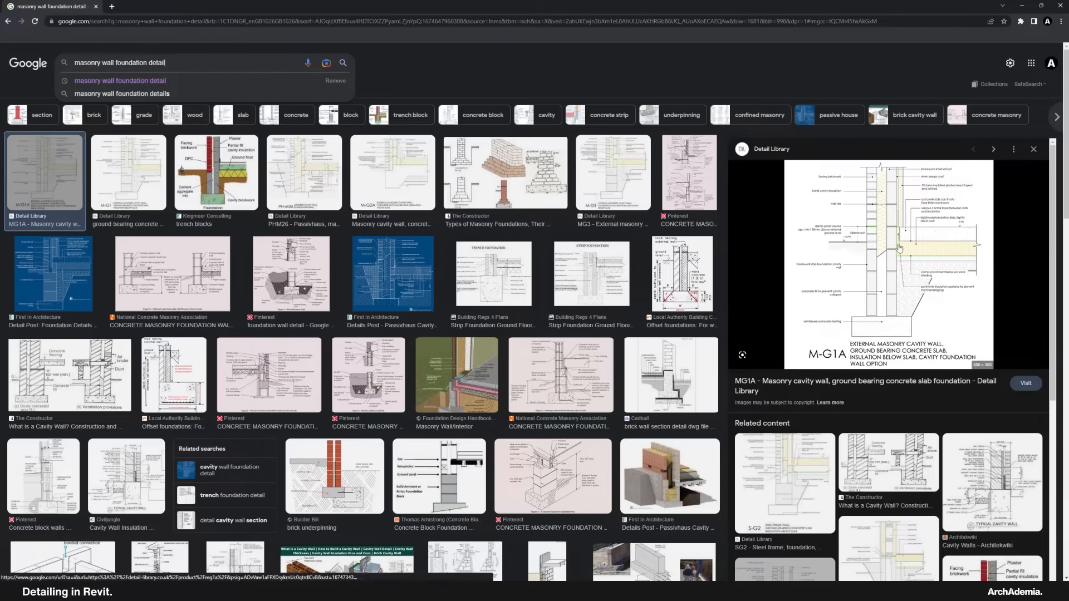
left_click(1019, 8)
scroll(484, 334, "down", 3)
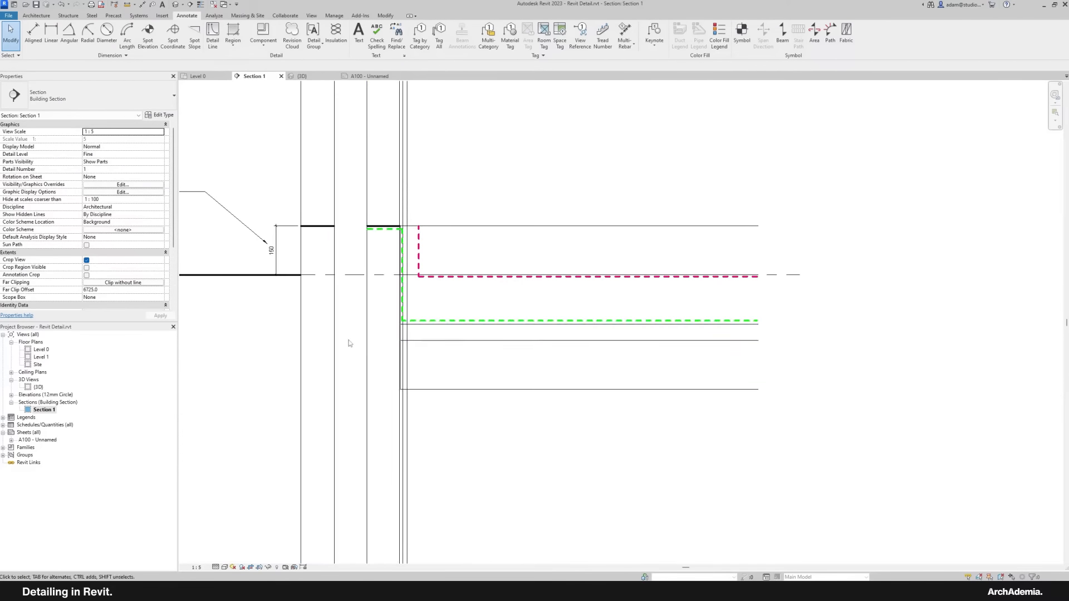
scroll(377, 321, "up", 2)
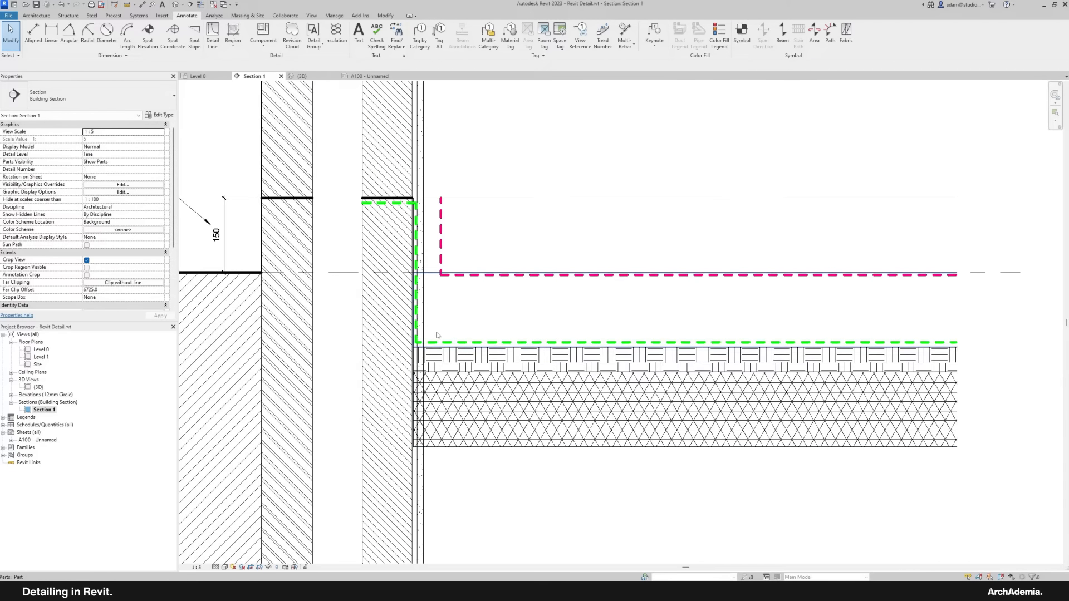
Step: Show the concrete slab part's shape handles and pull its wall-side edge back from the wall, leaving a gap beside the plaster
left_click(442, 238)
scroll(440, 276, "up", 2)
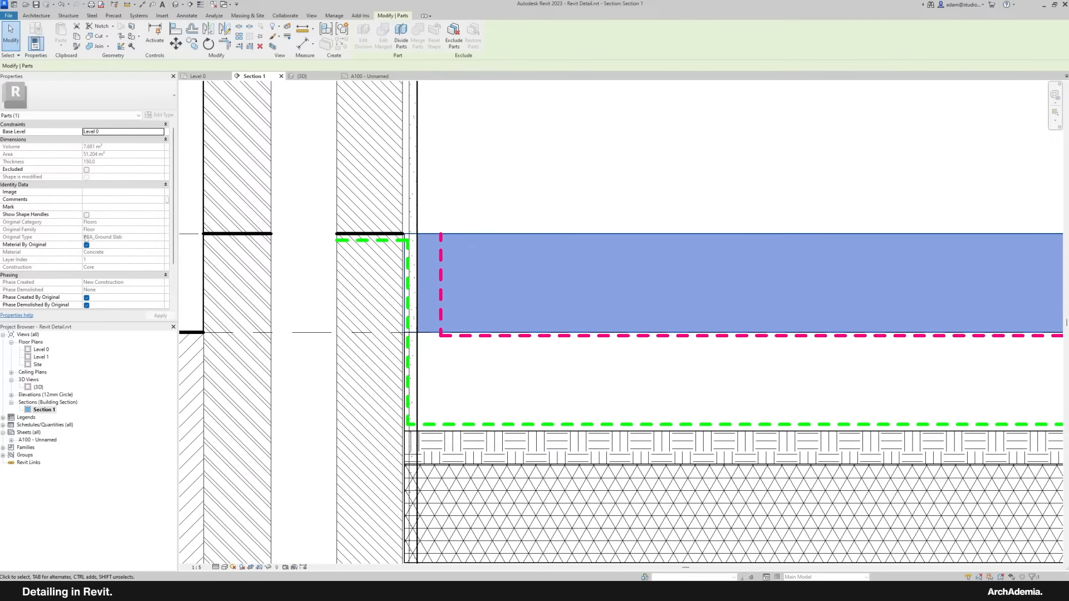
left_click(86, 215)
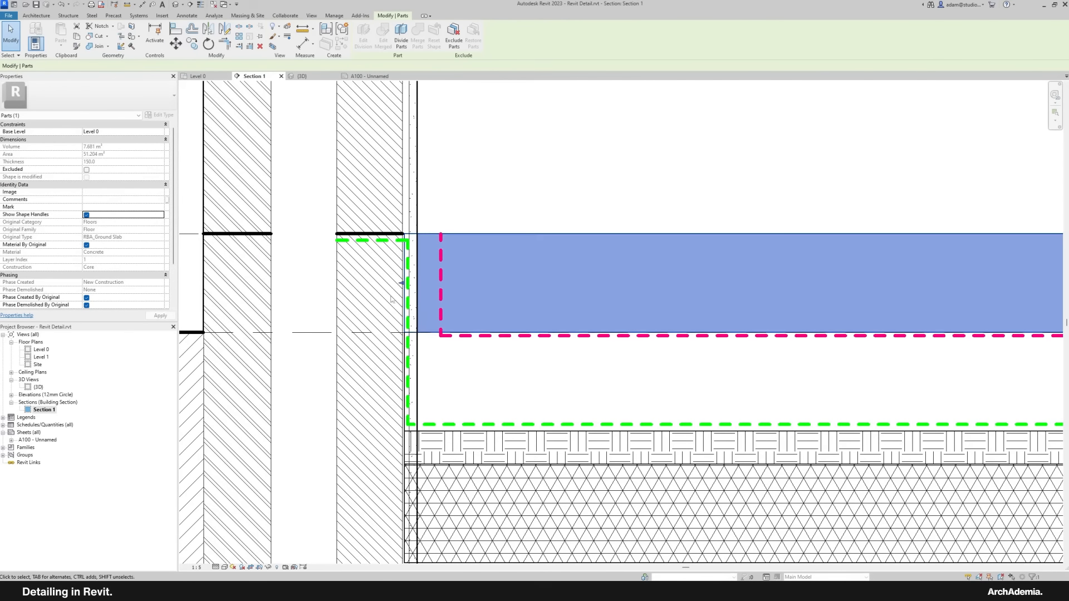
left_click_drag(402, 284, 446, 288)
scroll(446, 288, "up", 5)
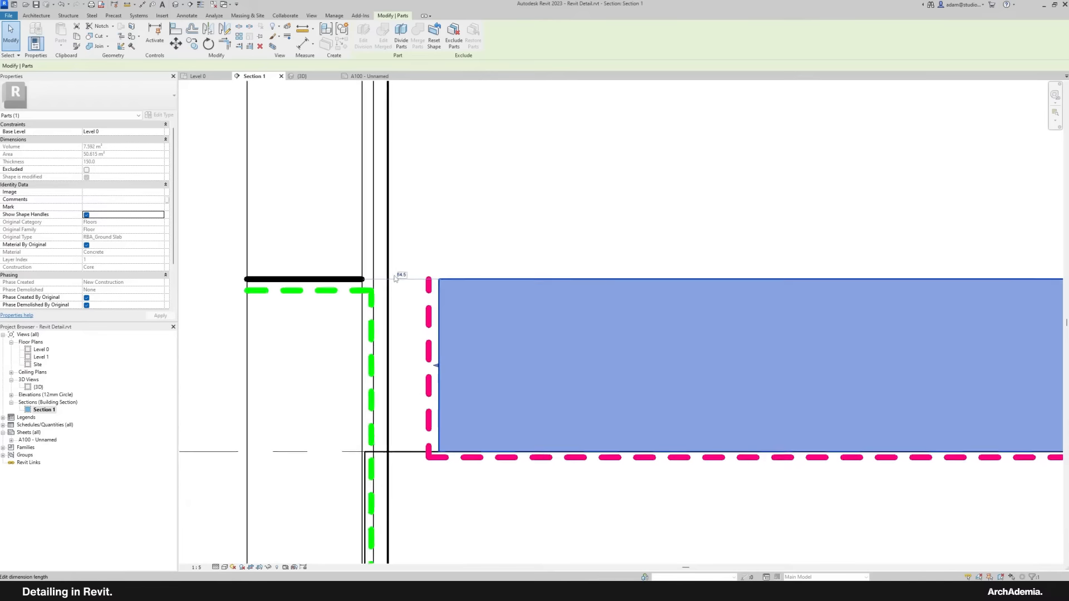
key("Return")
left_click(439, 255)
Step: Move the vertical vapour control line to the wall side of the concrete slab's edge
scroll(432, 445, "up", 3)
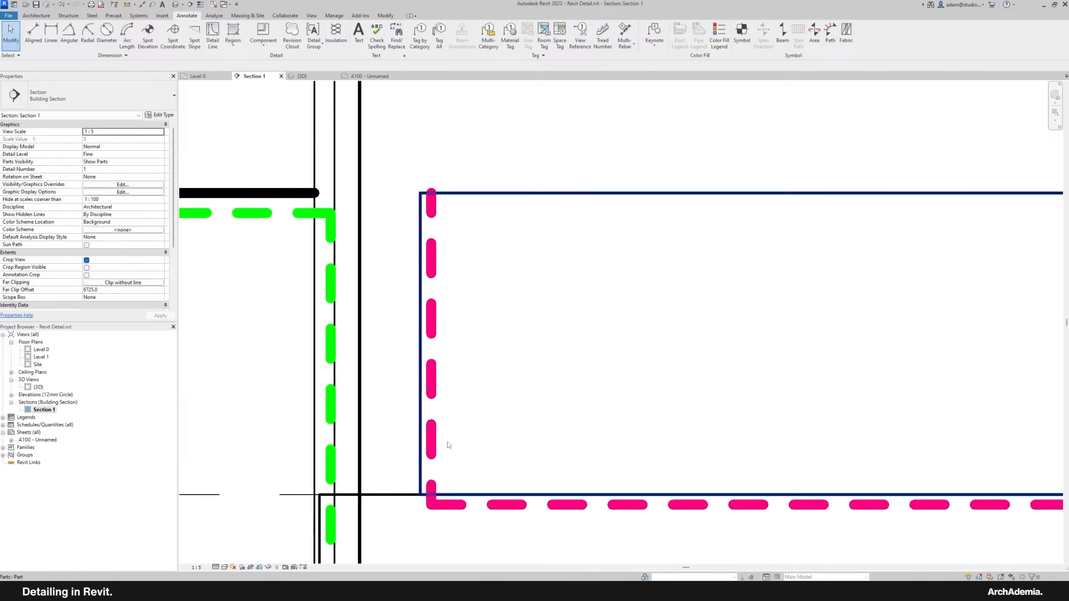
left_click_drag(432, 446, 410, 445)
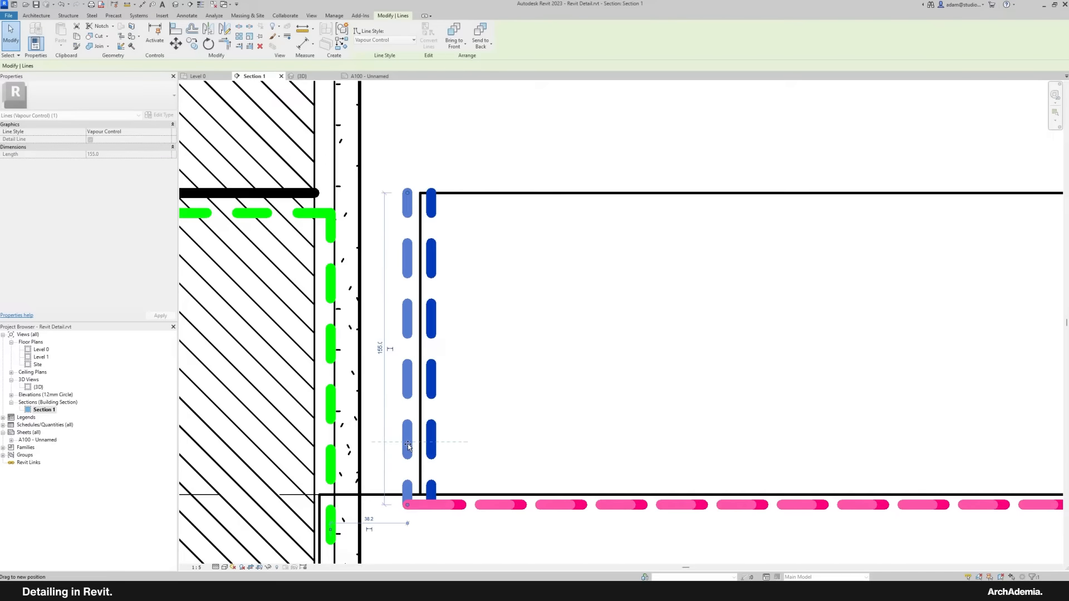
scroll(420, 289, "down", 5)
left_click(476, 216)
Step: Create parts from the RBA_External Wall so that its layers can be edited separately
middle_click_drag(521, 395, 527, 359)
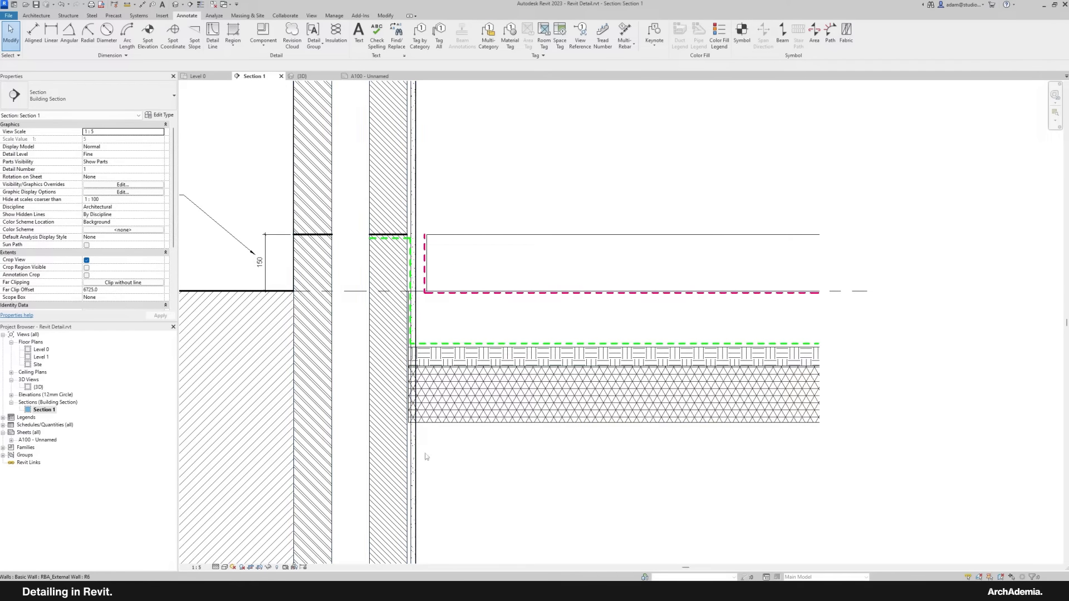
middle_click_drag(454, 457, 467, 429)
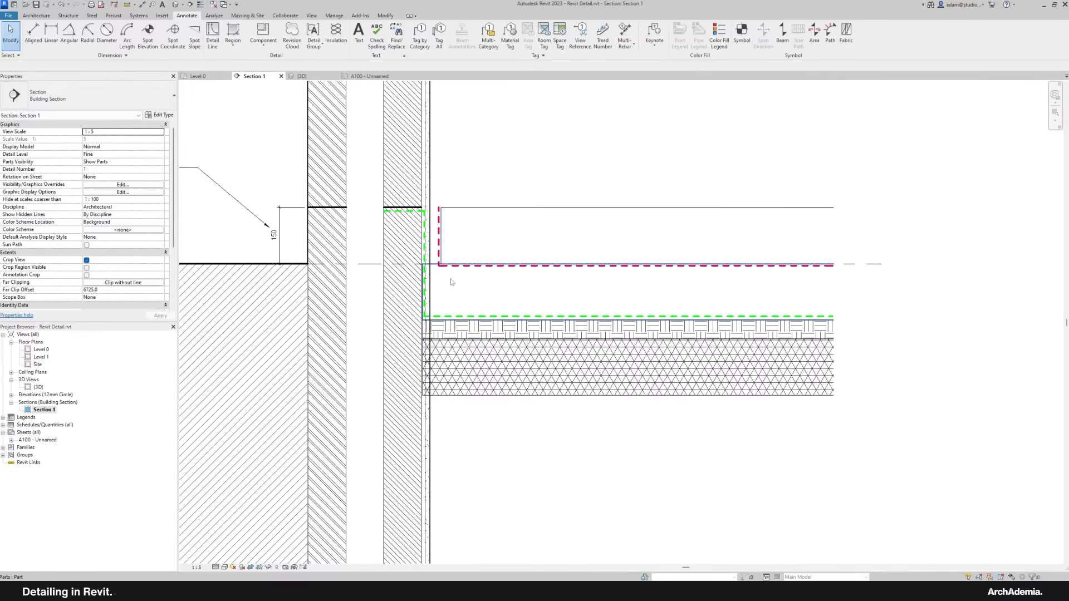
middle_click_drag(448, 282, 434, 334)
left_click(416, 229)
scroll(459, 229, "down", 2)
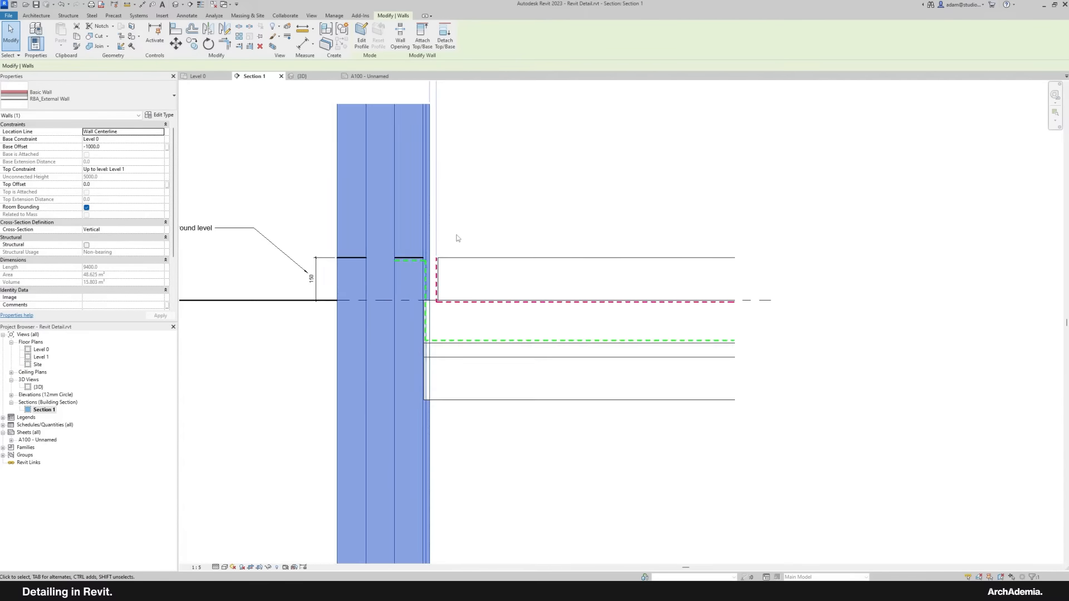
left_click(326, 44)
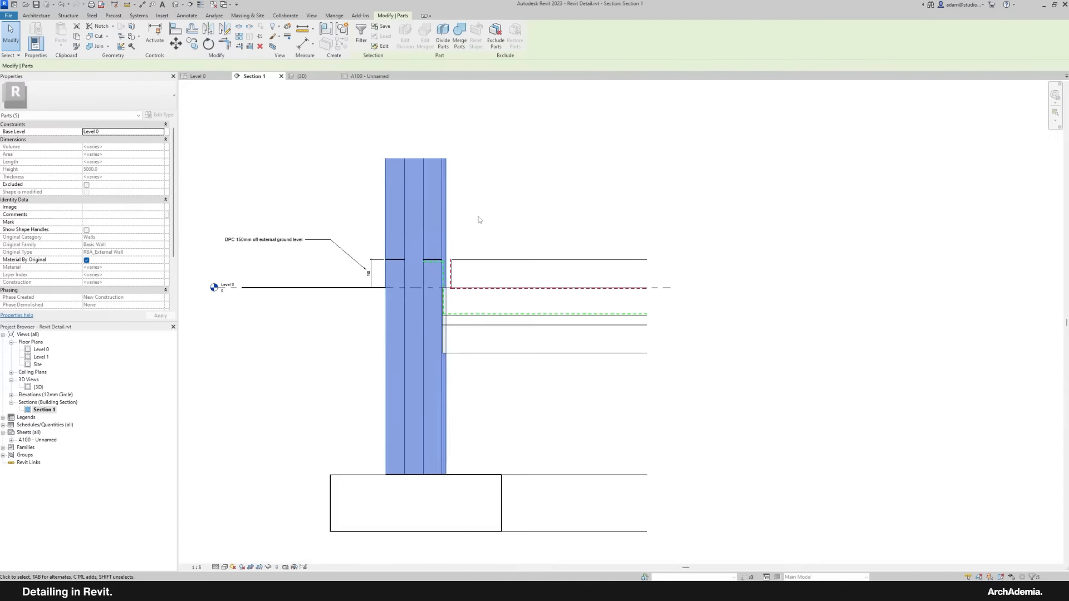
Step: Show the wall's plaster part's shape handles and shorten it from below so that it ends just above the slab's top surface
left_click(445, 231)
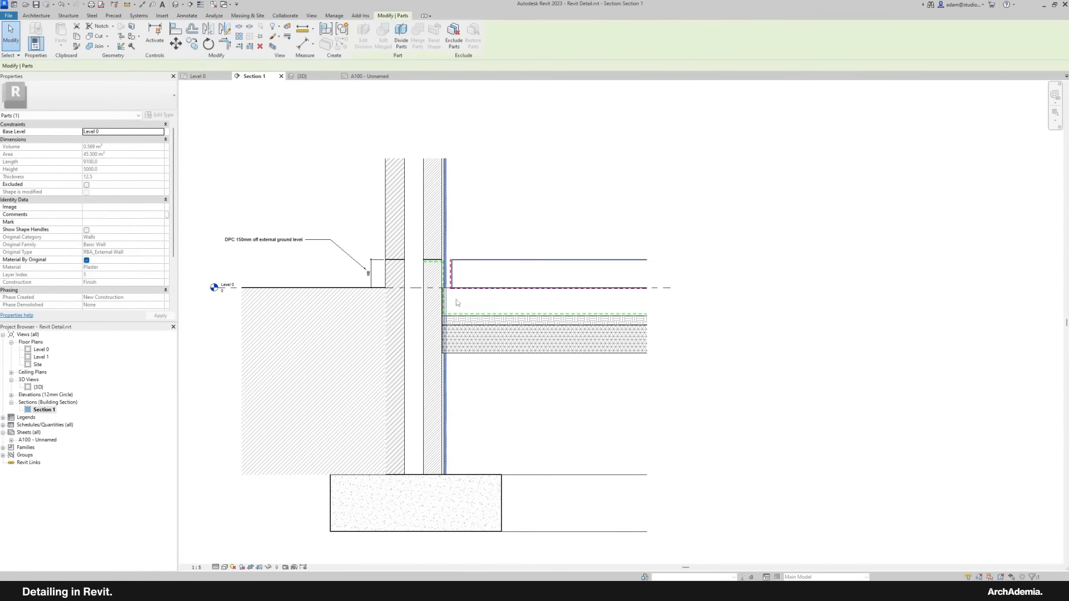
left_click(86, 230)
left_click_drag(448, 484, 445, 256)
scroll(443, 262, "up", 8)
scroll(443, 268, "up", 2)
scroll(433, 339, "down", 5)
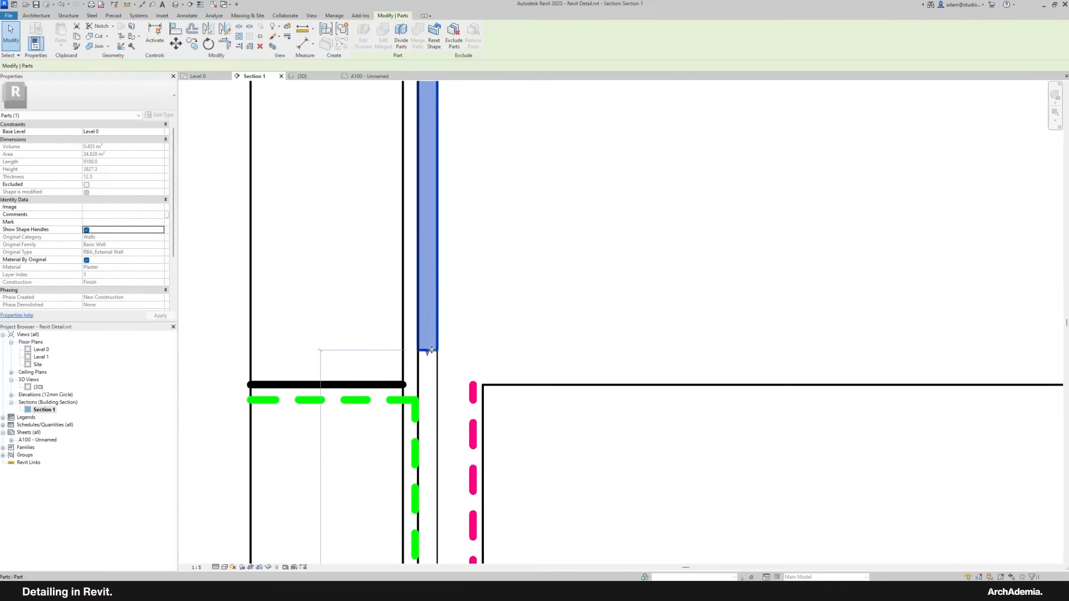
mouse_move(427, 353)
left_mouse_down()
mouse_move(429, 384)
mouse_move(428, 364)
left_mouse_up()
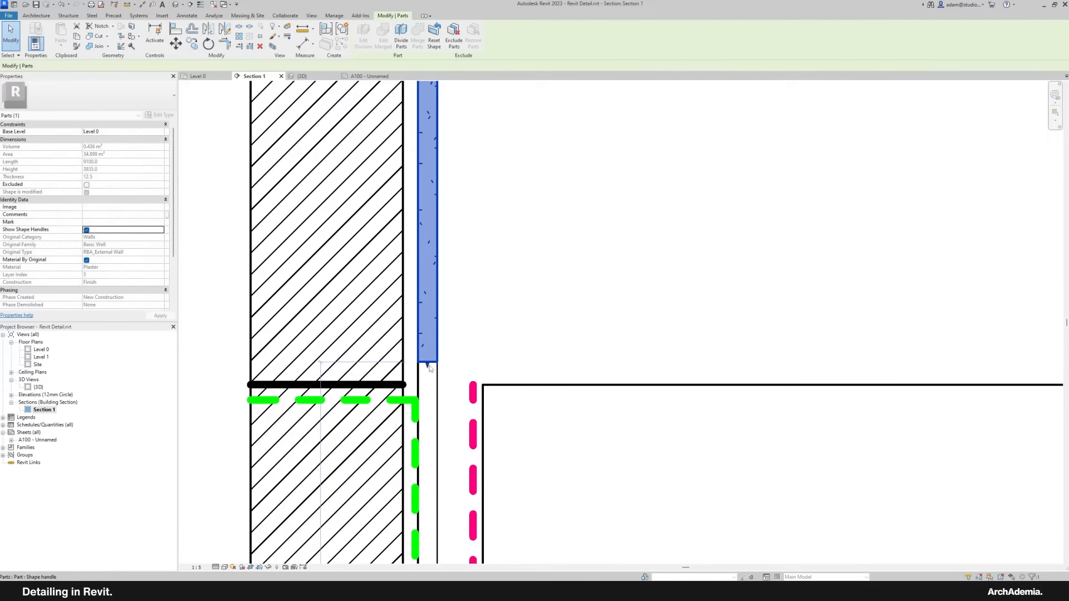
Step: Examine the wall plaster's lower end, the slab edge and the floor build-up in the section
left_click(514, 337)
scroll(435, 346, "down", 6)
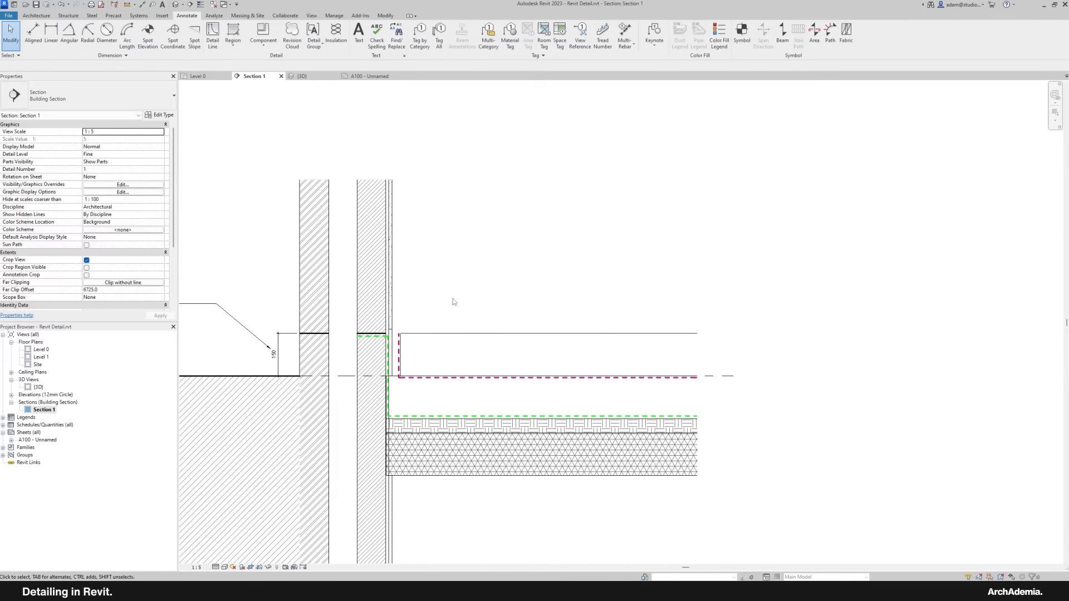
scroll(410, 327, "up", 4)
middle_click_drag(430, 316, 427, 278)
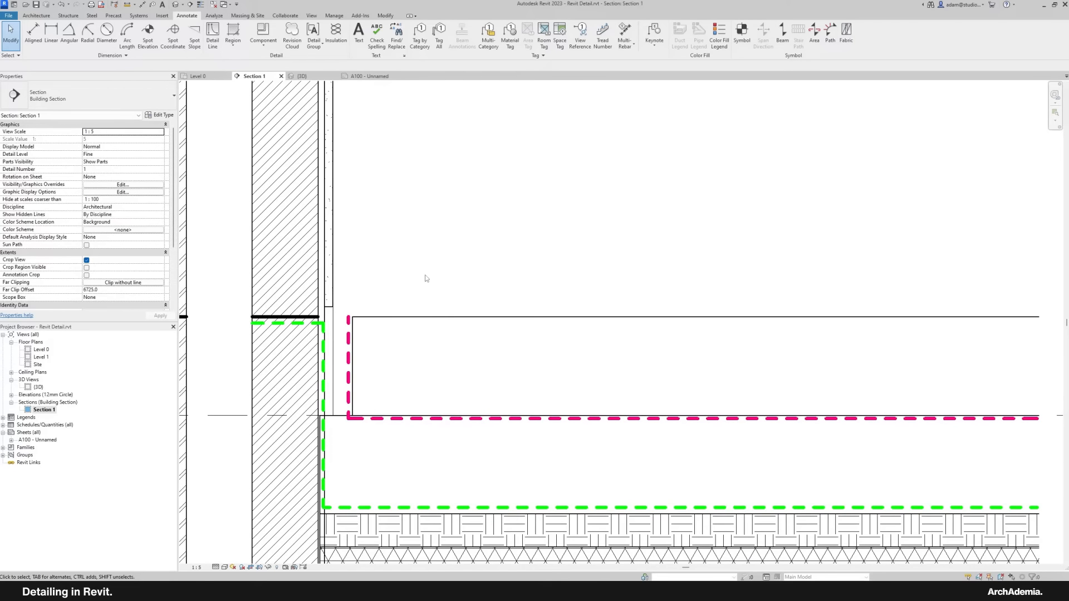
left_click(388, 318)
left_click(389, 286)
scroll(390, 278, "down", 1)
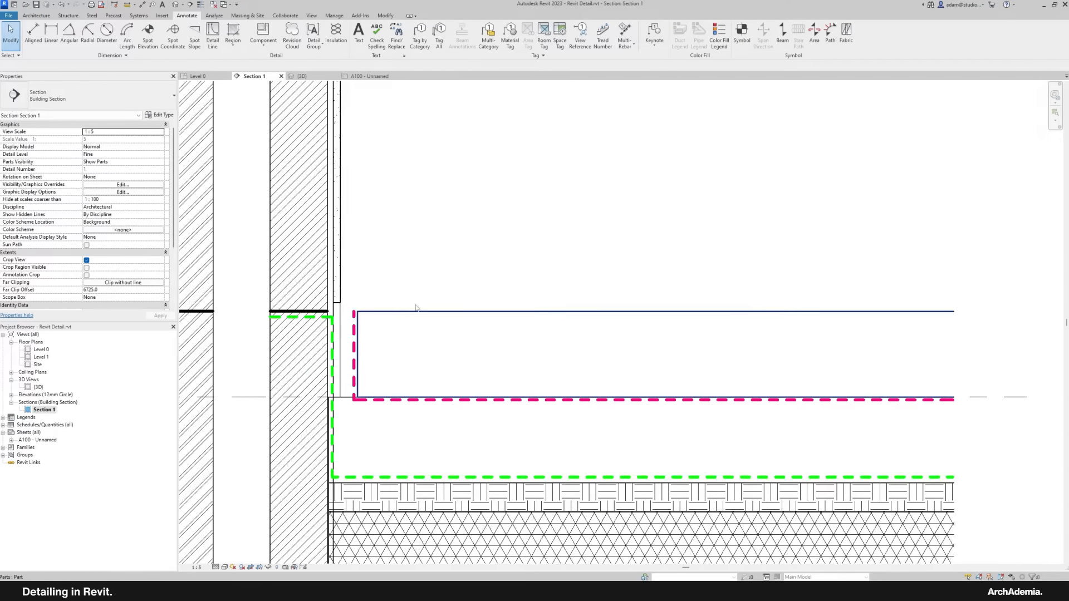
scroll(478, 244, "down", 3)
middle_click_drag(490, 225, 502, 233)
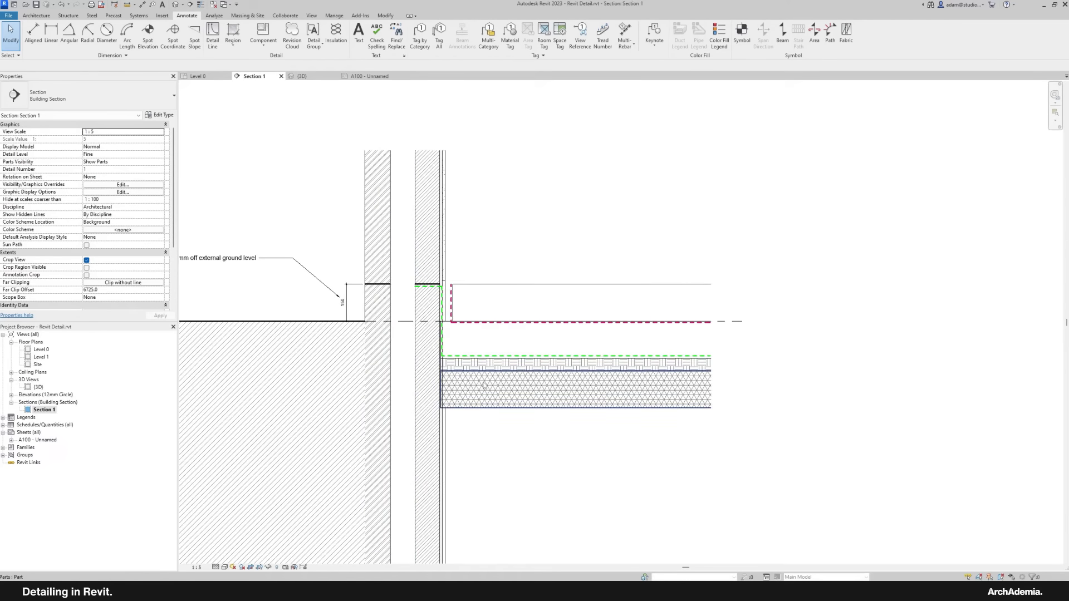
left_click(519, 371)
left_click(512, 226)
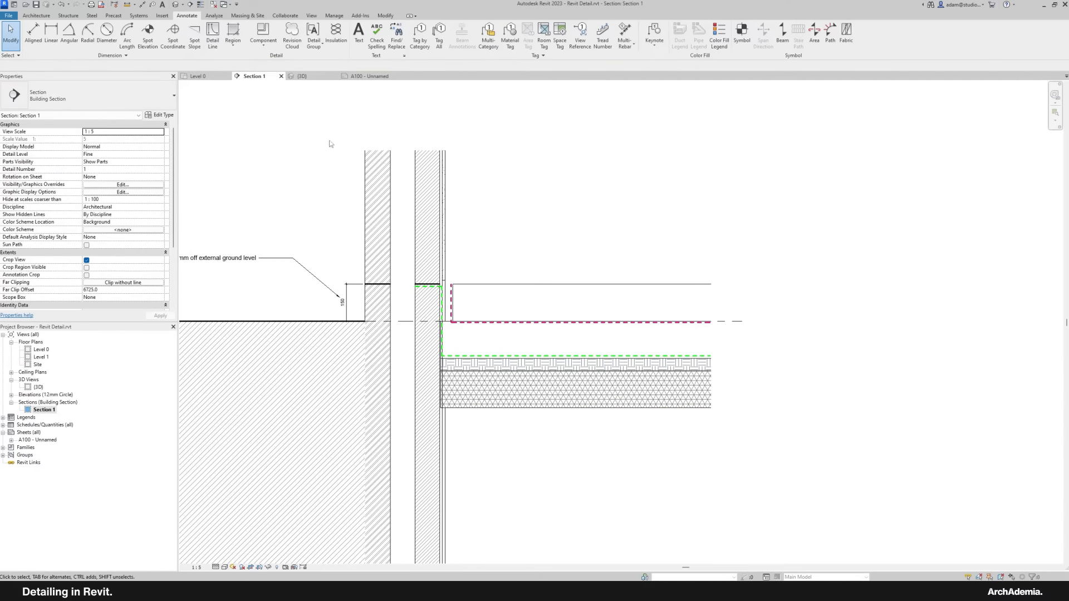
scroll(438, 259, "down", 3)
Step: Open the 3D view and bring up the layer structure of the RBA_Ground Slab floor type for editing
double_click(38, 386)
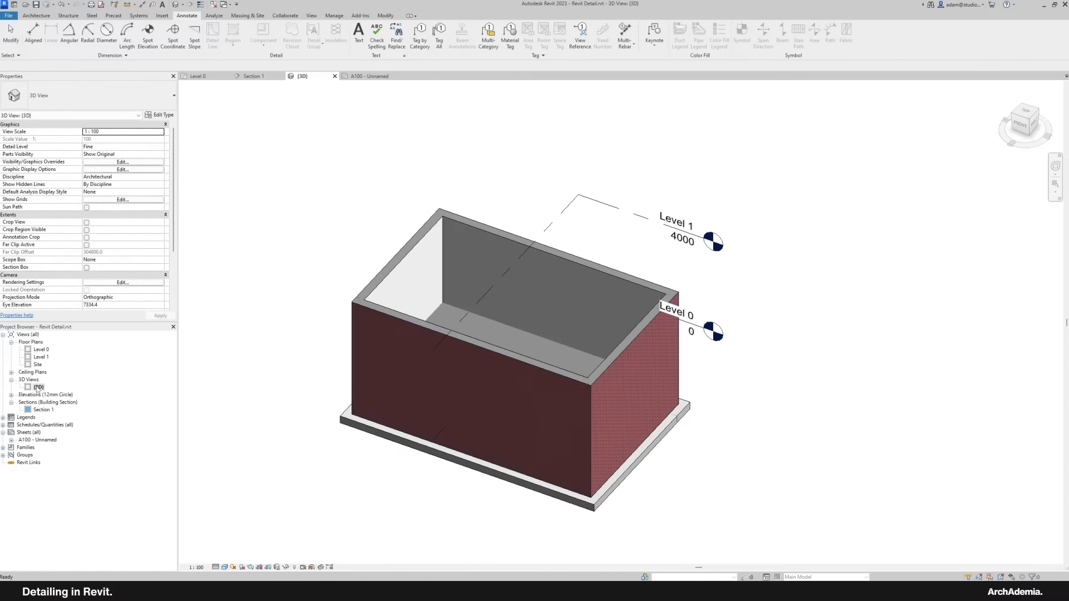
scroll(439, 278, "up", 2)
left_click(450, 288)
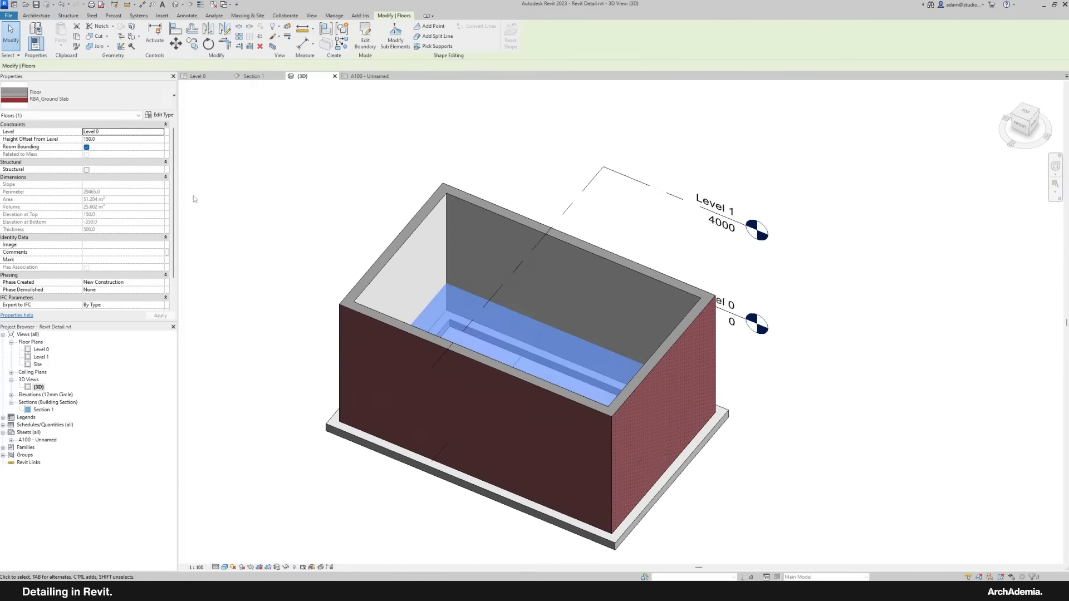
left_click(162, 116)
left_click(565, 214)
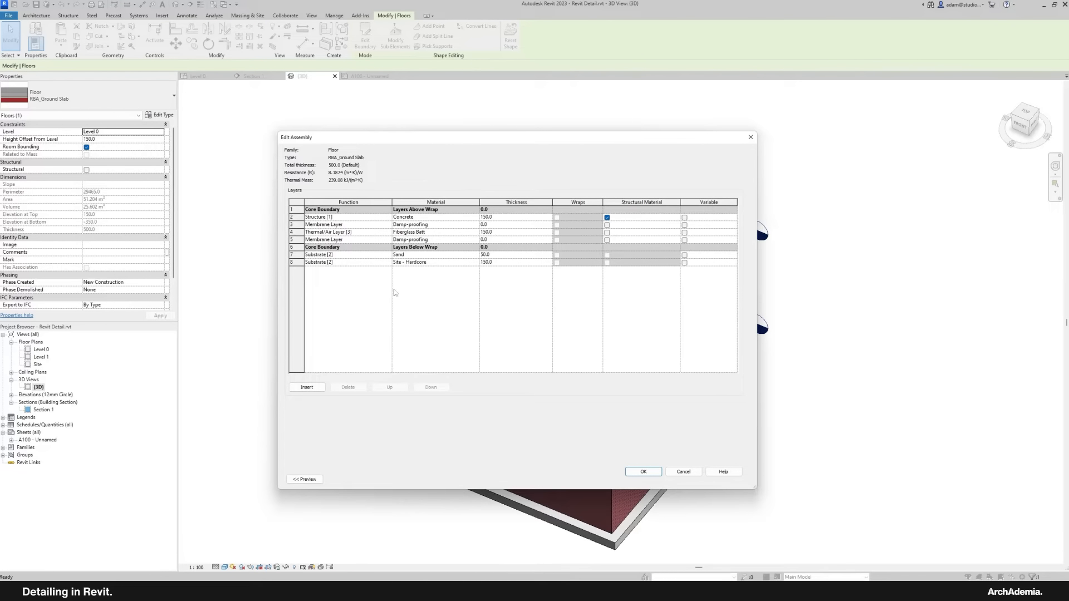
Step: Insert a layer above the upper core boundary of the ground slab and set its function to Finish 2 [5]
left_click(296, 208)
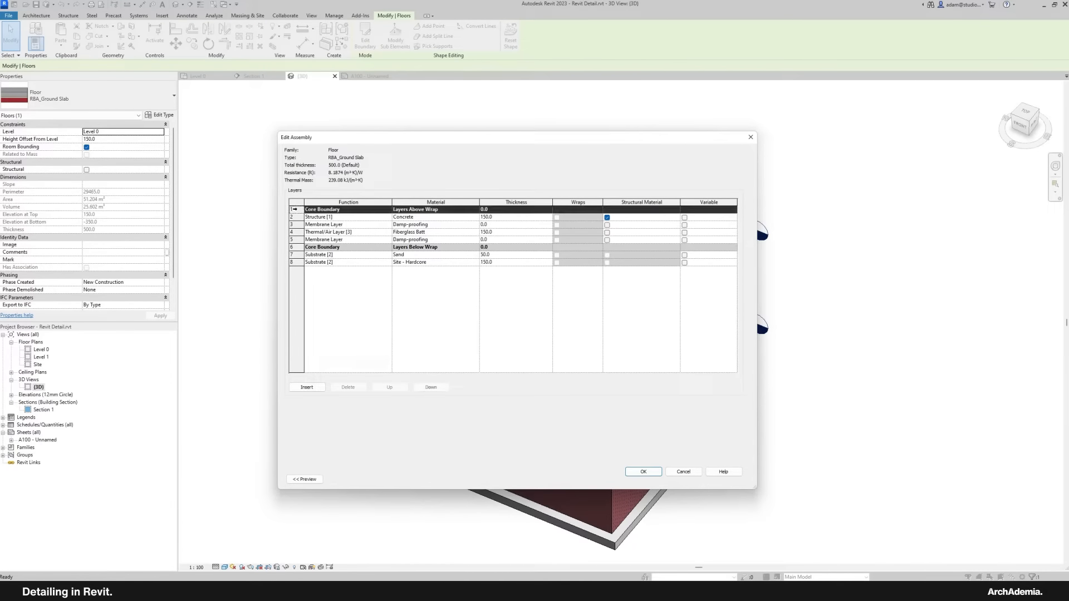
left_click(307, 387)
left_click(388, 211)
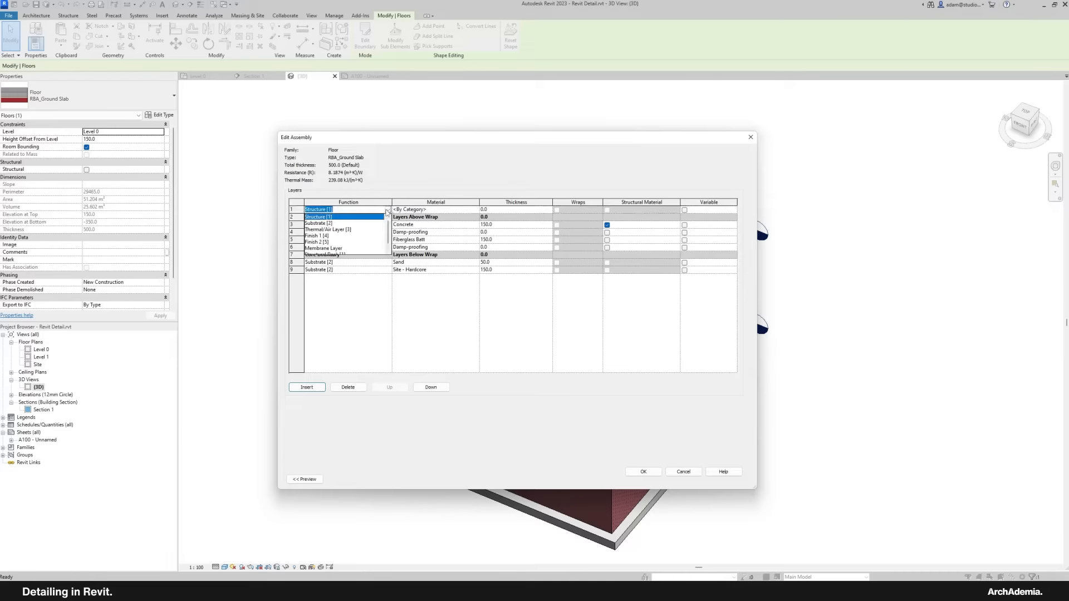
left_click(316, 242)
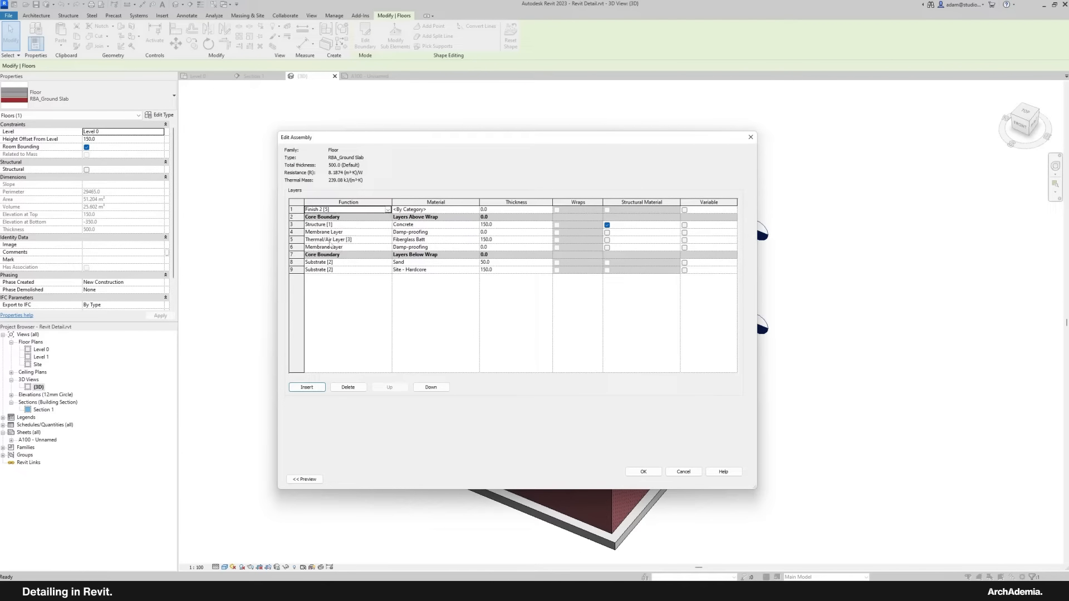
Step: Assign the Cherry material and a 20 mm thickness to the finish layer, and apply the changes to the floor type
left_click(476, 210)
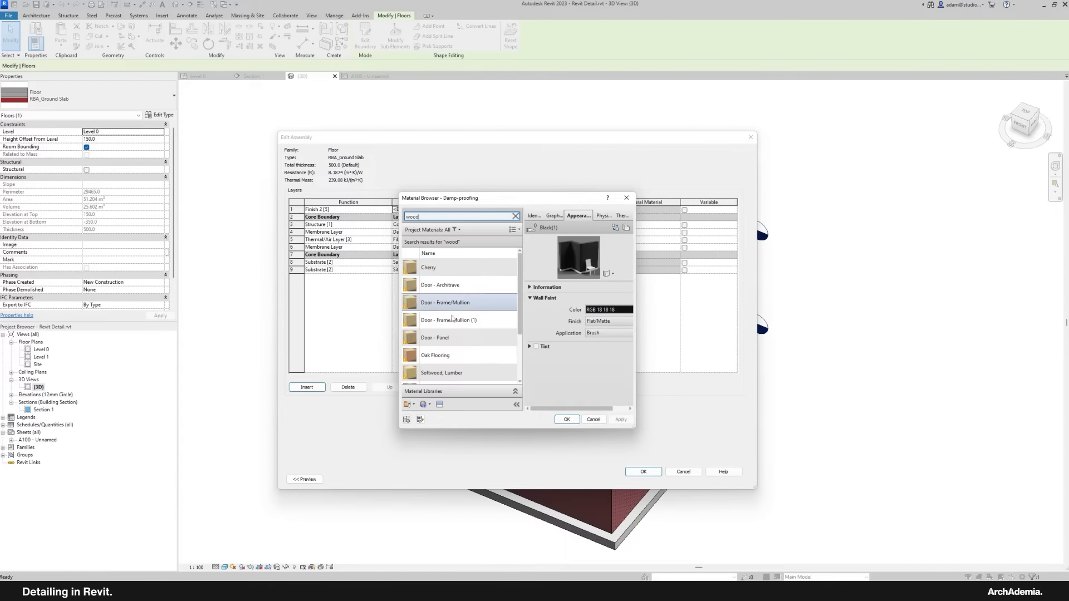
double_click(439, 267)
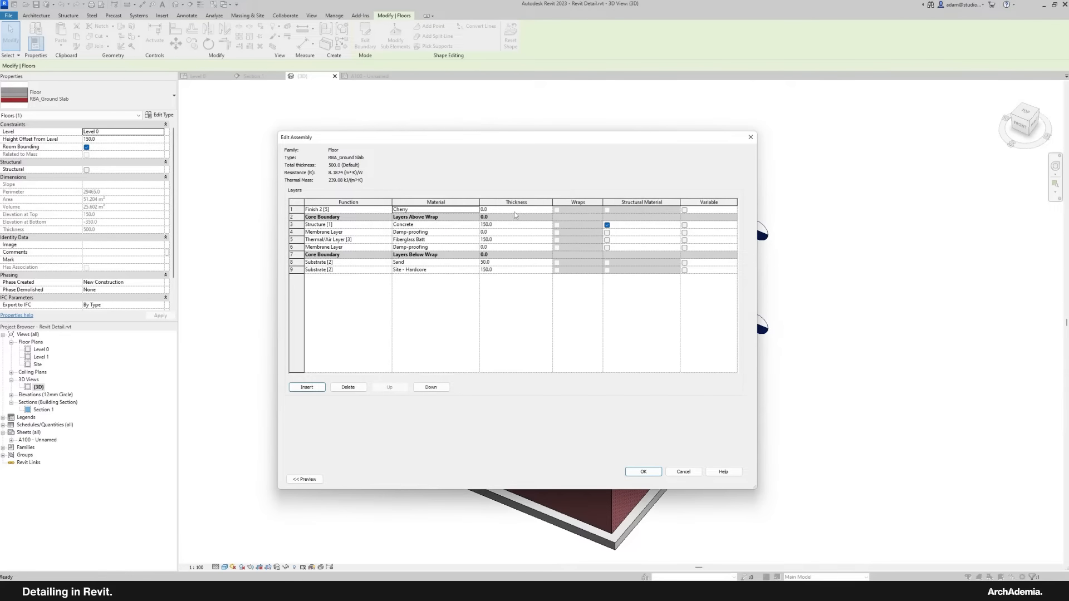
key("Tab")
left_click(641, 472)
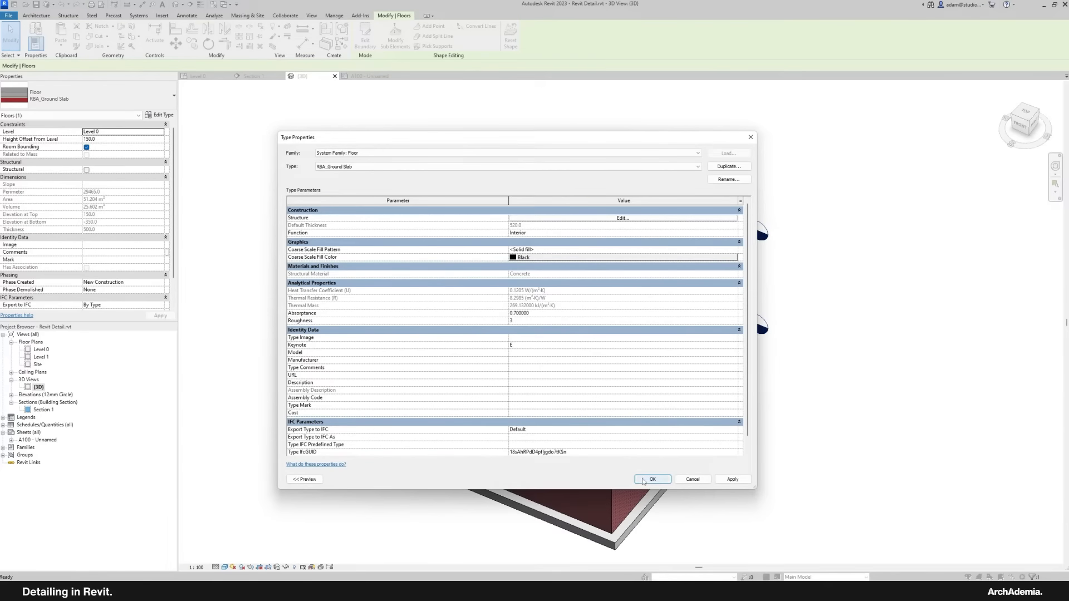
left_click(643, 479)
key("Escape")
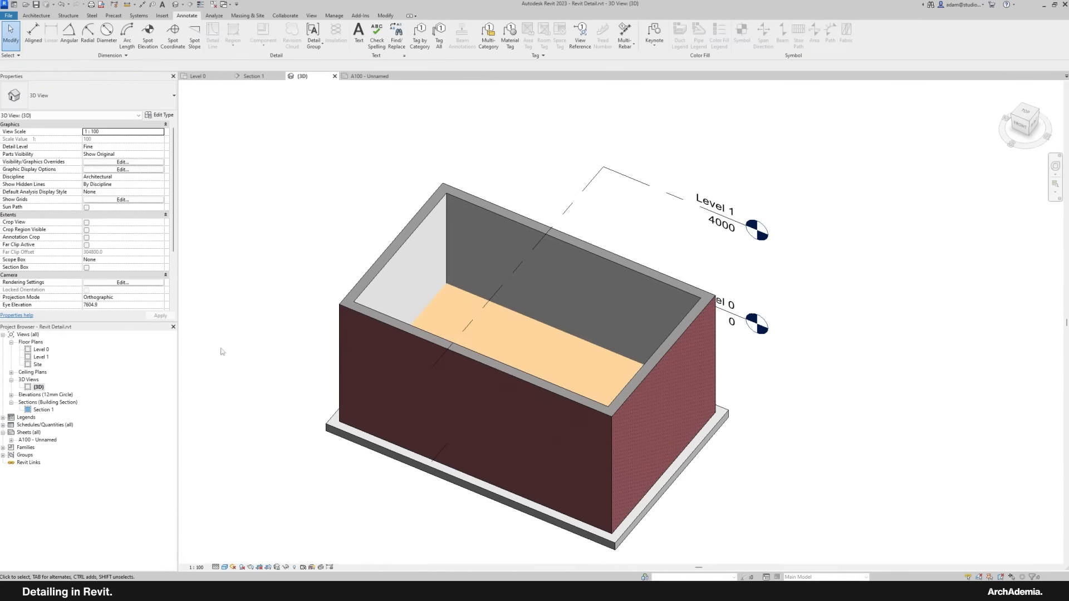
Step: In Section 1, show the concrete slab part's shape handles and pull its wall-side edge back in line with the finish layer's edge
double_click(49, 409)
scroll(457, 267, "up", 3)
left_click(458, 273)
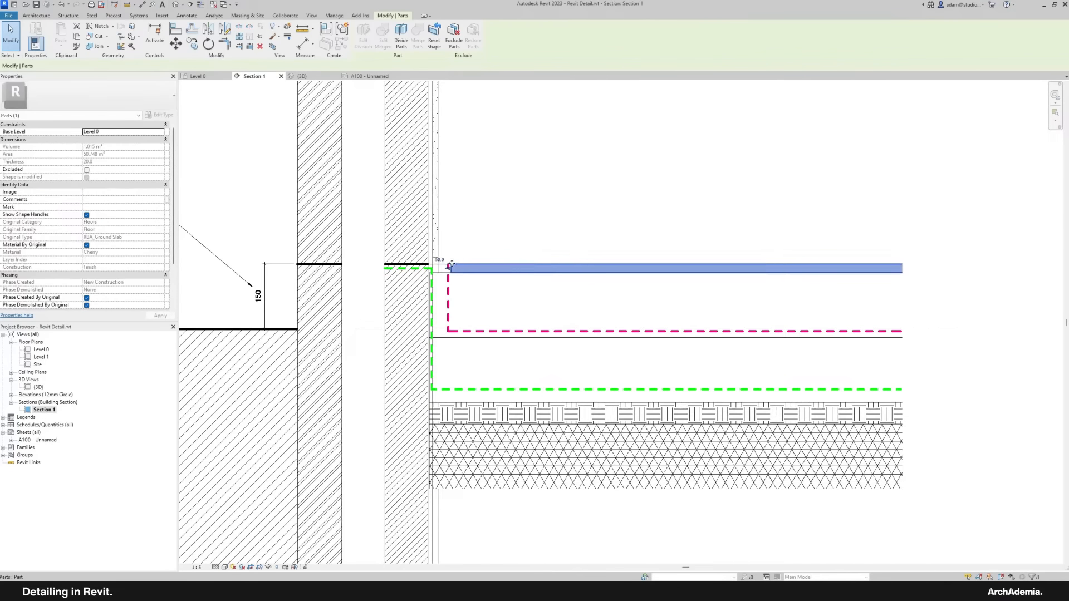
scroll(457, 278, "up", 4)
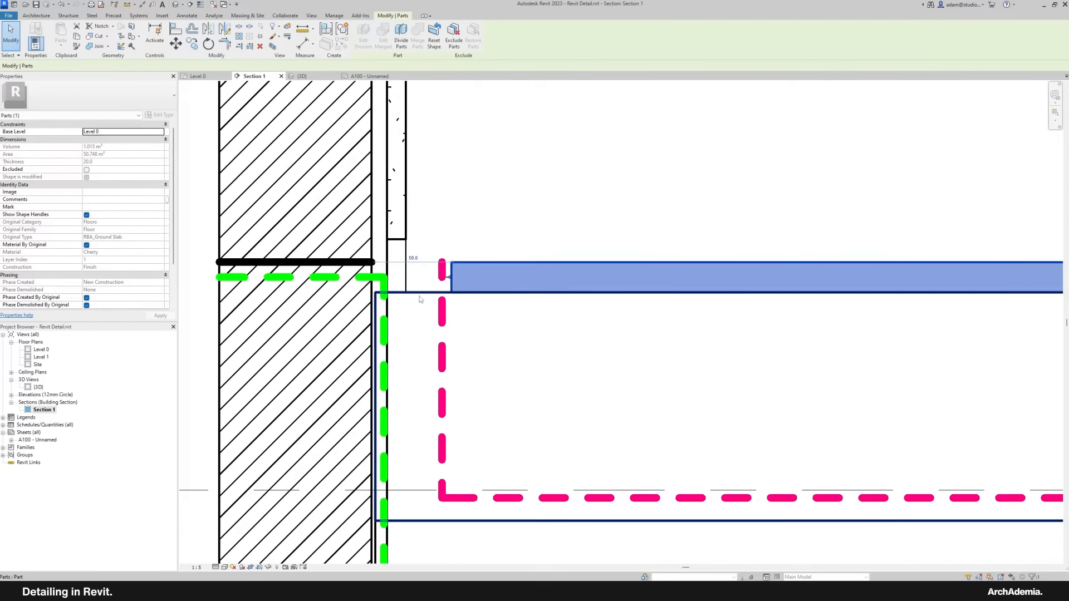
left_click(421, 299)
scroll(405, 329, "down", 3)
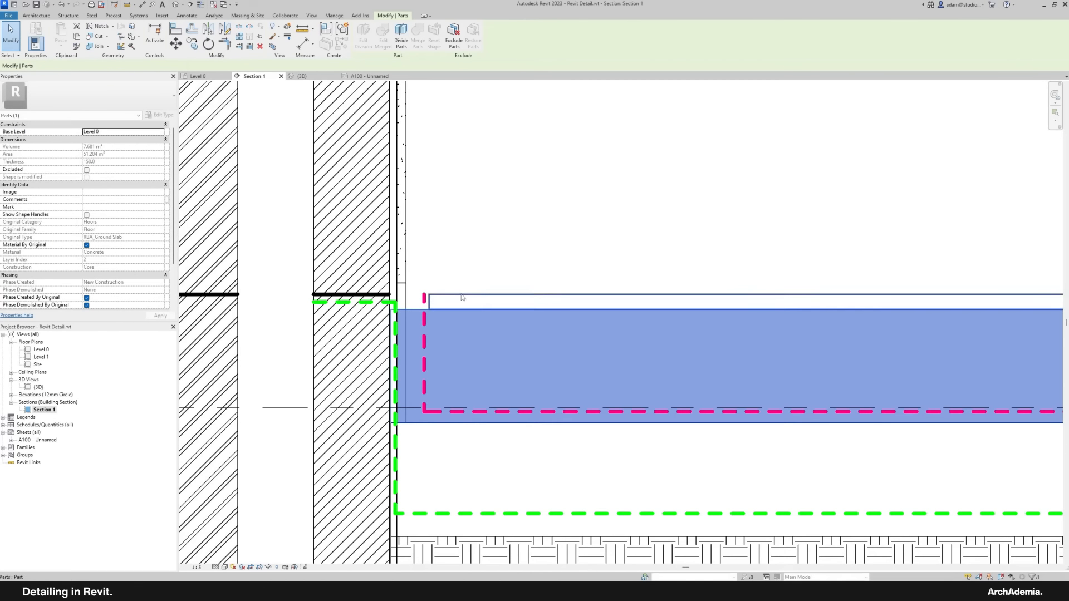
left_click(462, 297)
left_click(421, 314)
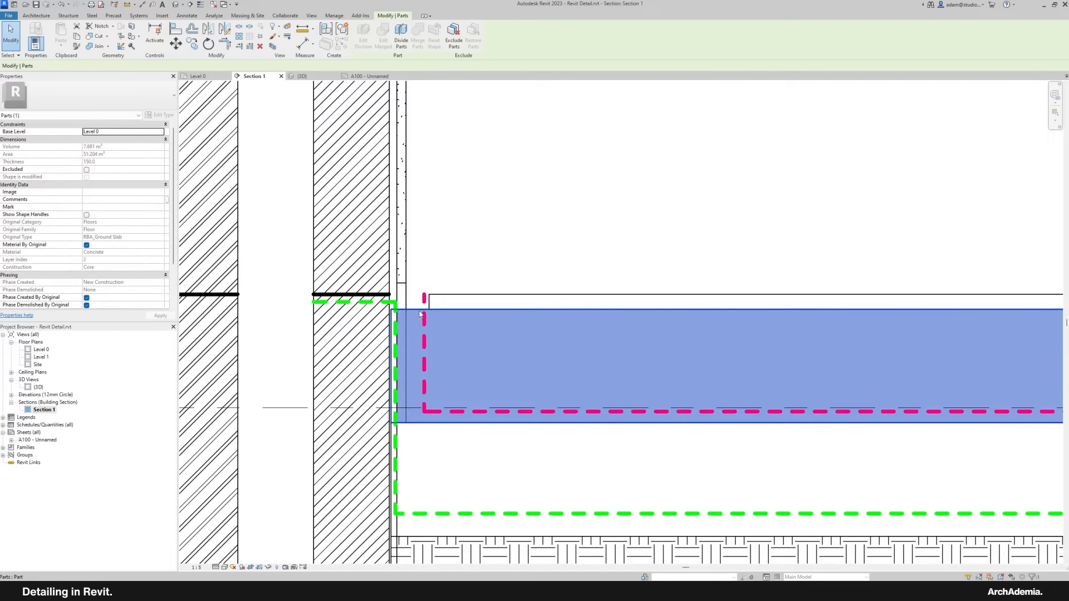
left_click(86, 215)
scroll(390, 365, "up", 2)
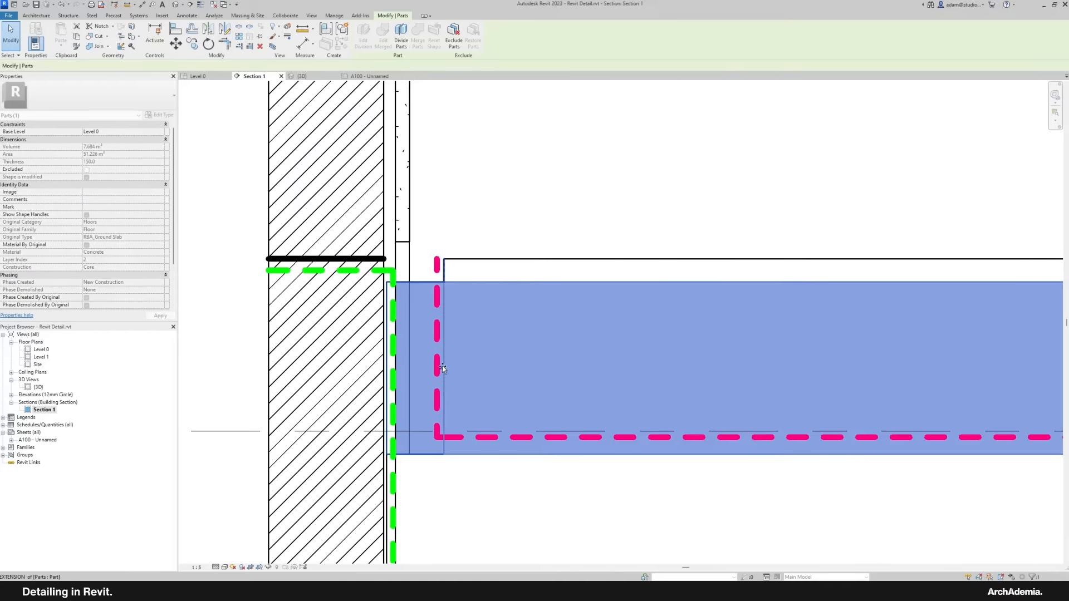
Step: Extend the Cherry finish part towards the wall so that it runs beneath the plaster to its back face
left_click(399, 273)
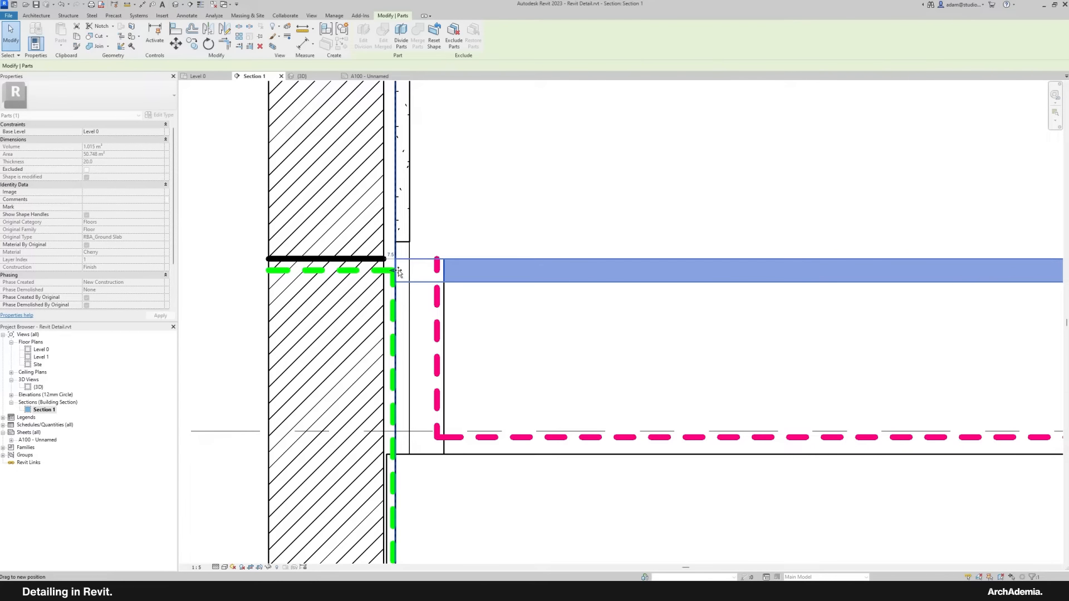
left_click(444, 243)
left_click_drag(395, 270, 402, 255)
Step: Raise the plaster part's lower end slightly to widen the gap above the floor finish
scroll(406, 247, "up", 1)
left_click(404, 238)
scroll(404, 238, "up", 1)
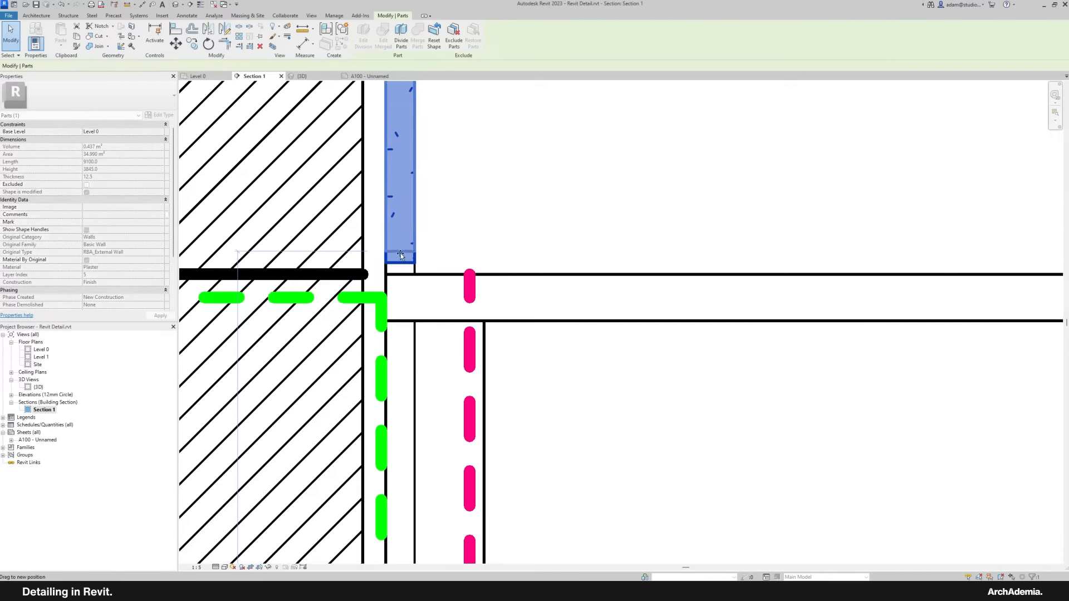
key("Escape")
scroll(437, 359, "down", 2)
scroll(439, 303, "up", 1)
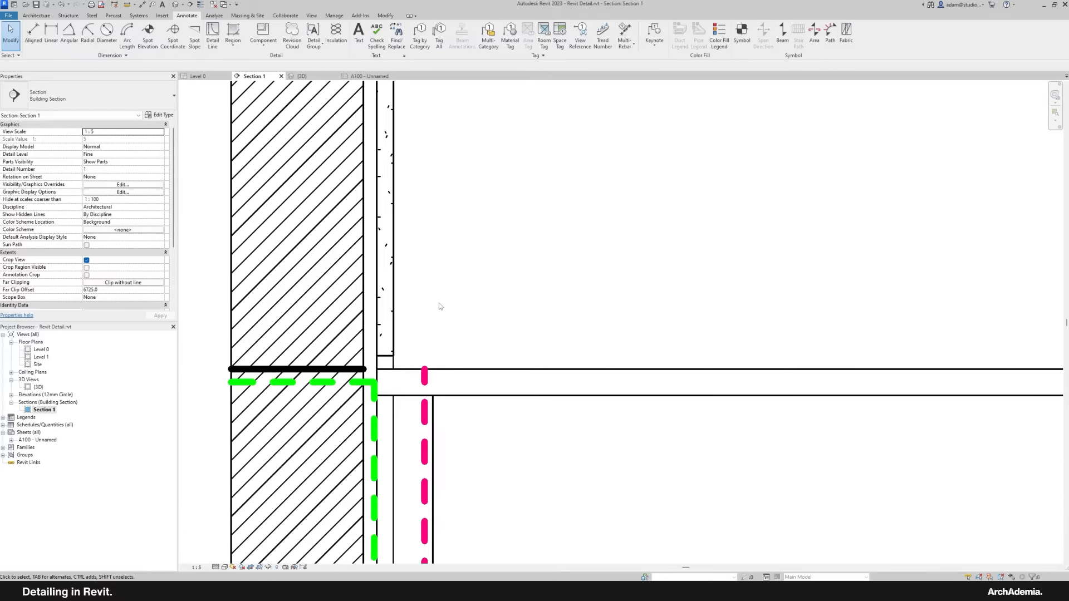
Step: Draw a skirting rectangle in <Thin Lines> against the plaster, about 17 mm wide and 135 mm high, standing on the floor finish
key("d")
key("l")
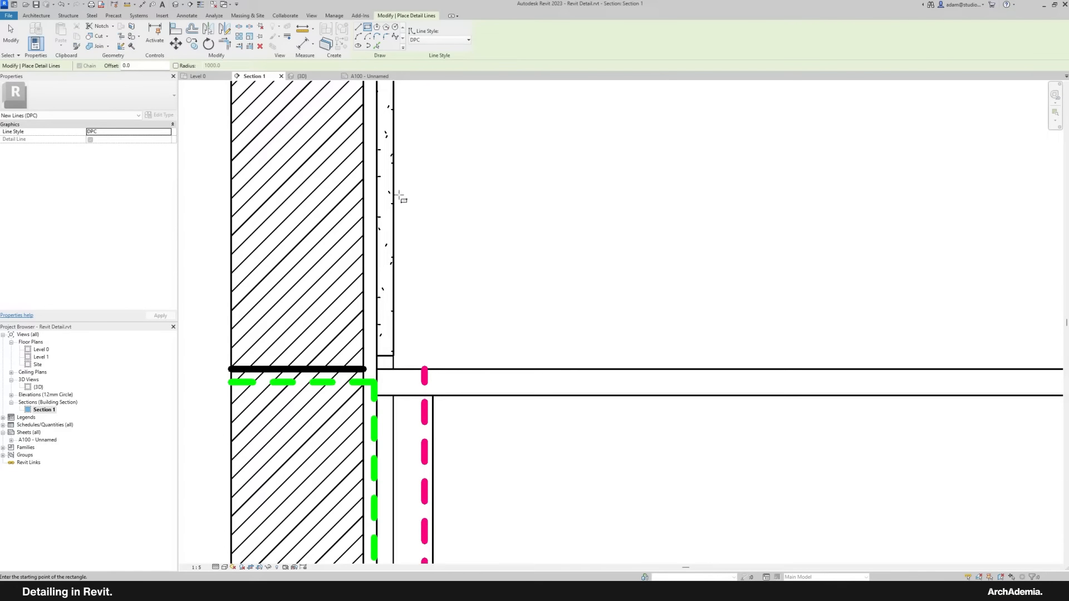
left_click(393, 196)
scroll(417, 370, "up", 1)
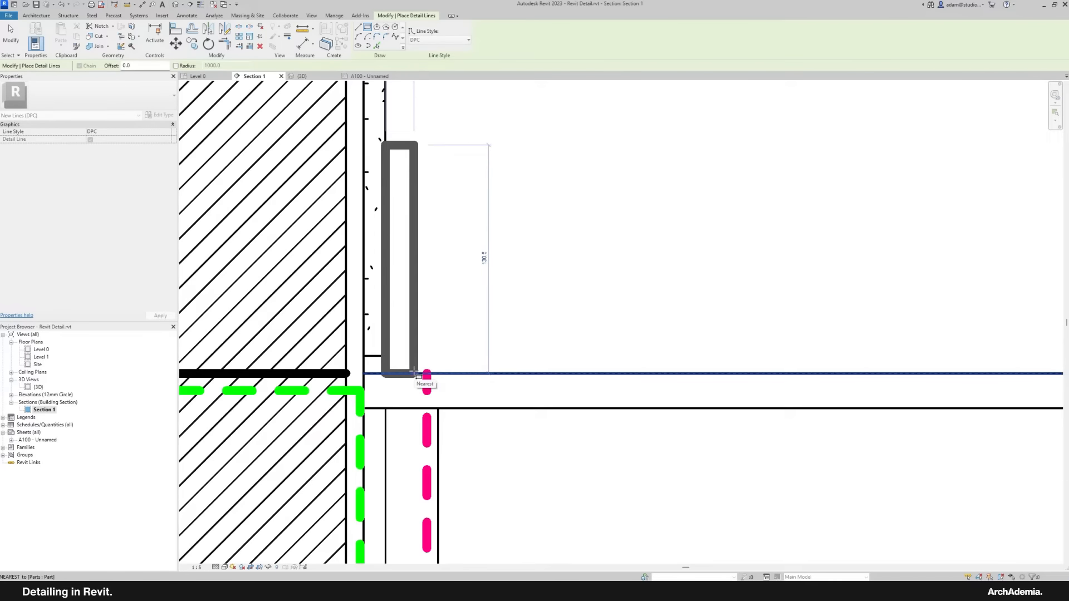
key("Escape")
scroll(418, 376, "down", 1)
left_click(467, 39)
left_click(437, 118)
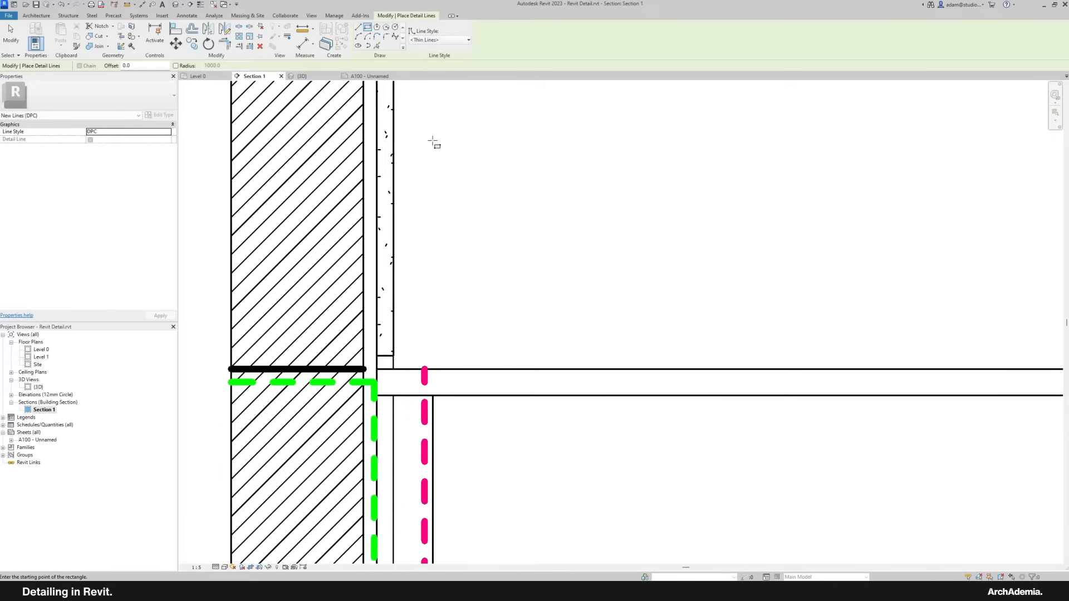
left_click(393, 183)
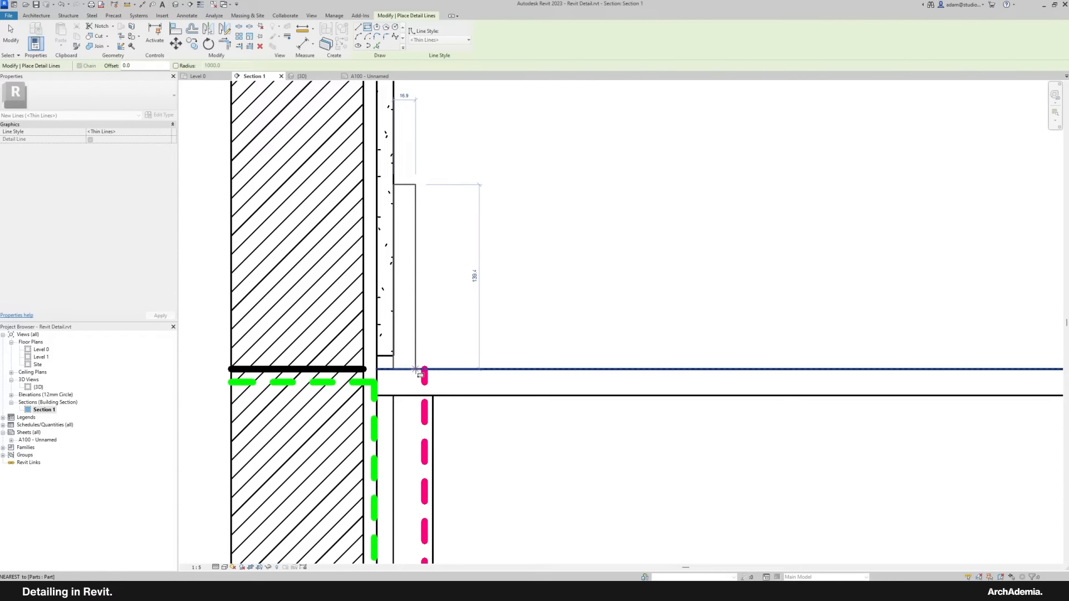
left_click(417, 371)
key("Escape")
key("Escape")
Step: Identify which element the stray vertical line between the wall and the concrete slab edge belongs to
scroll(458, 291, "down", 2)
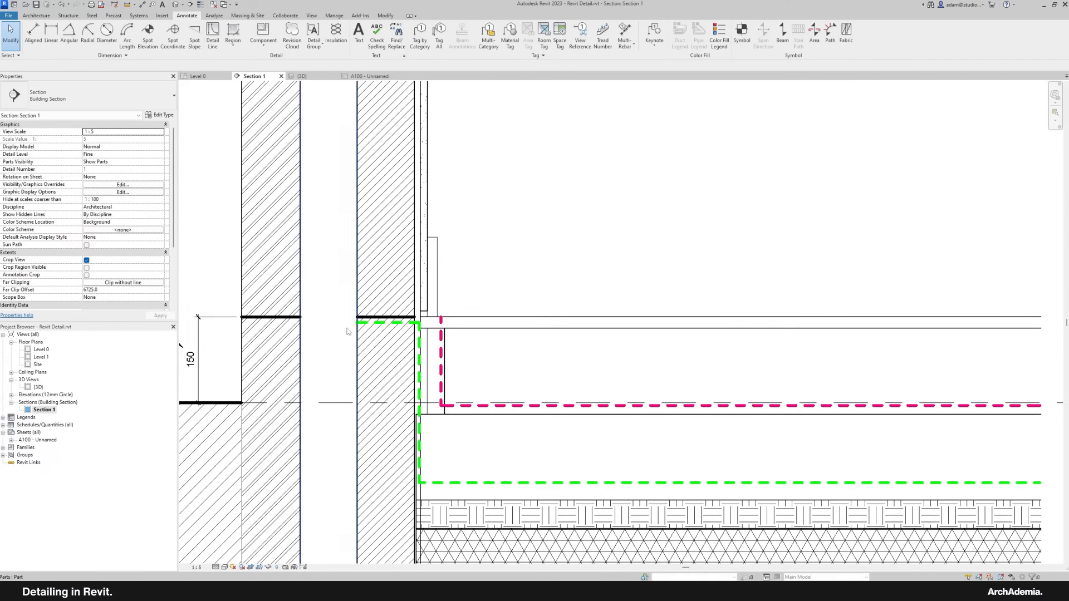
scroll(423, 312, "up", 3)
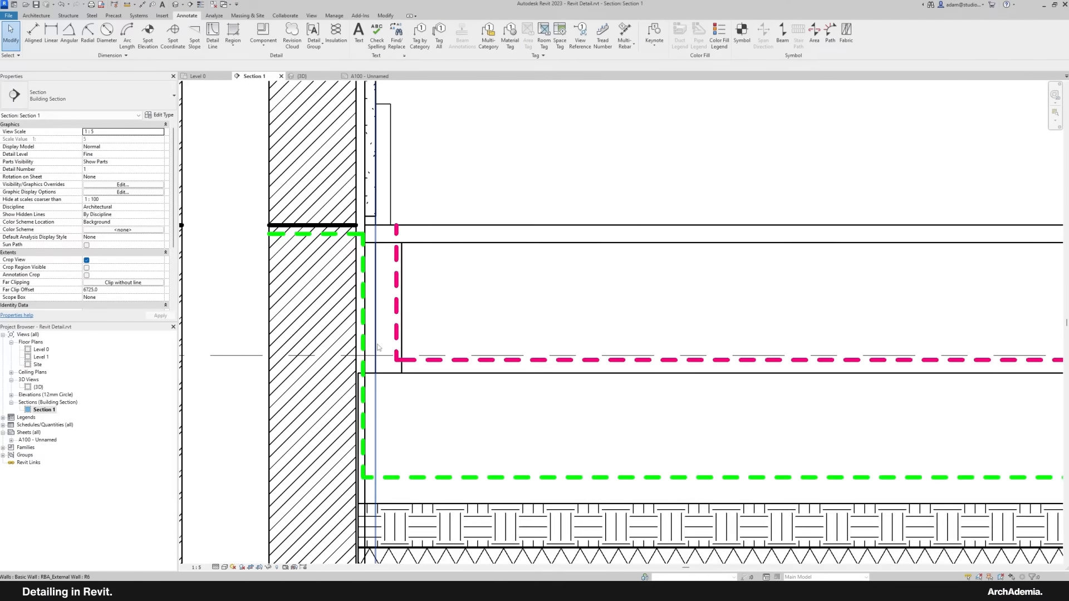
left_click(383, 293)
scroll(383, 293, "down", 5)
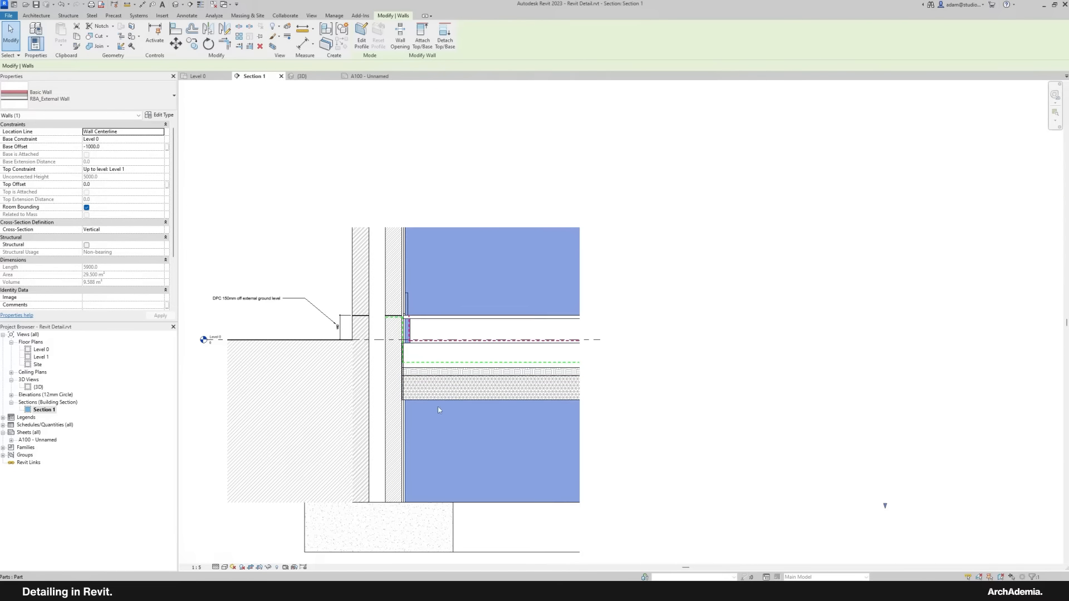
middle_click_drag(504, 443, 496, 426)
left_click(634, 429)
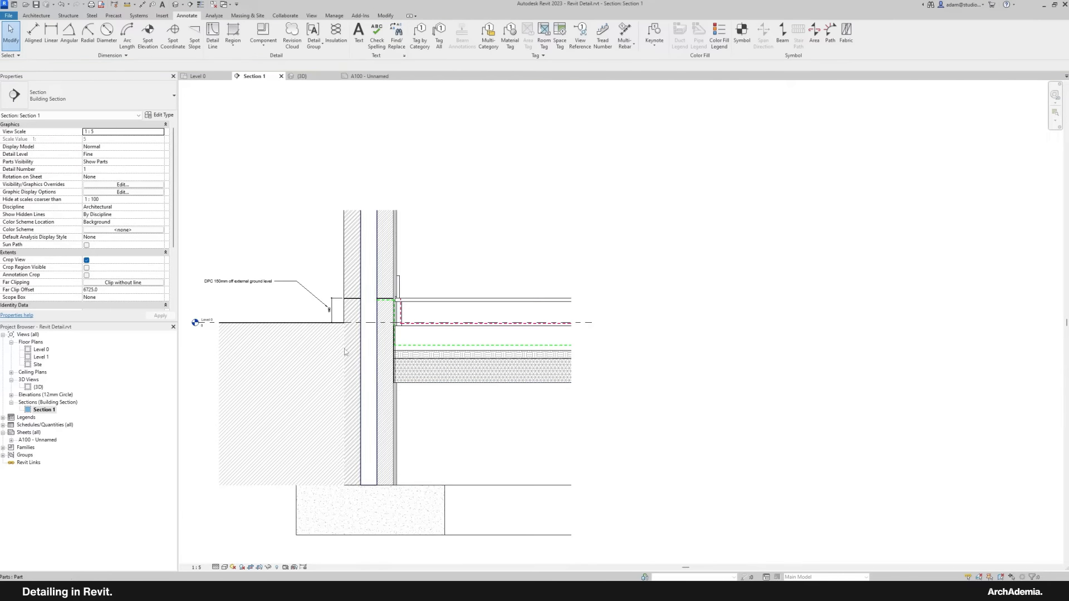
Step: Set the section's far clip offset to 500, keeping far clipping at Clip without line
scroll(356, 364, "up", 2)
left_click(112, 283)
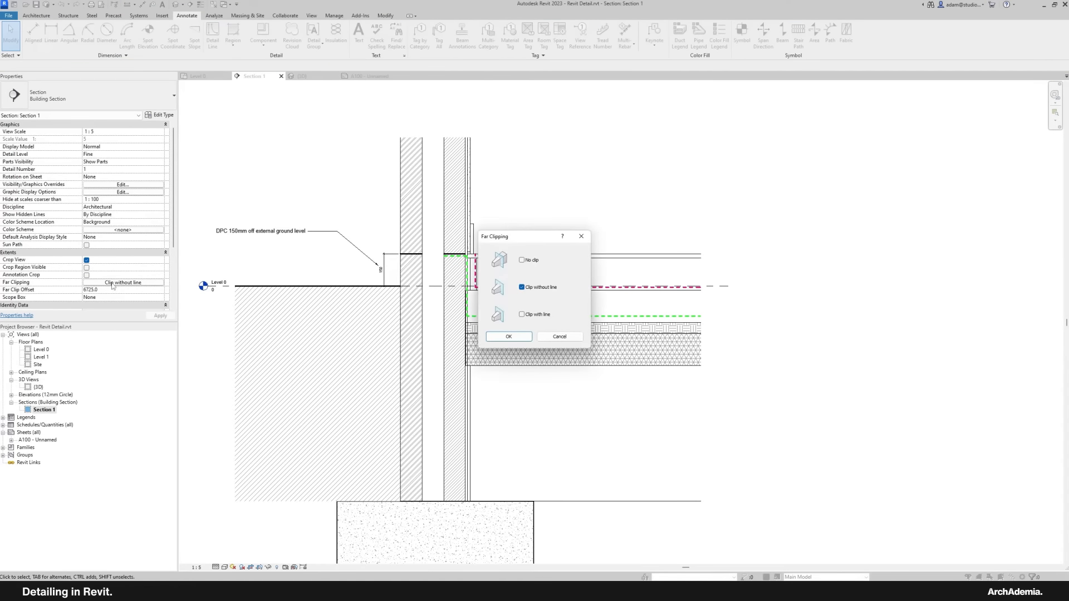
left_click_drag(504, 241, 482, 230)
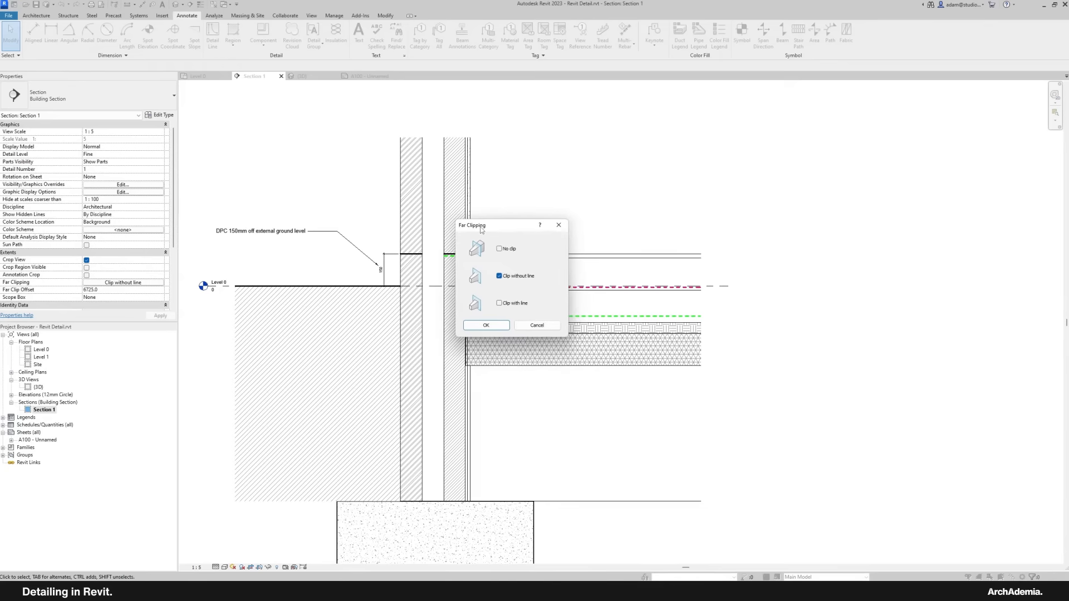
left_click(537, 325)
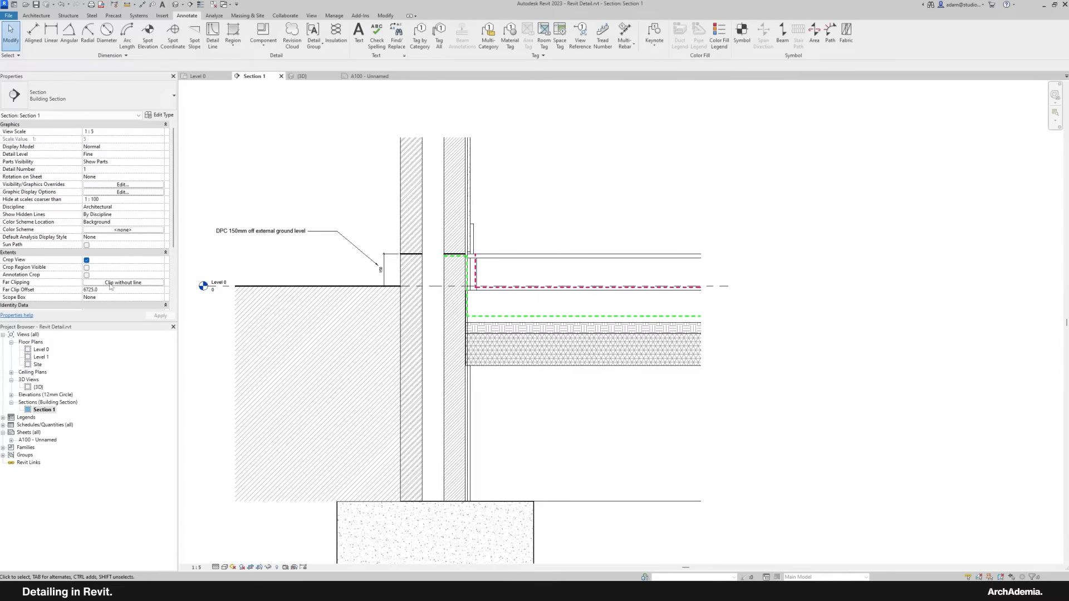
scroll(118, 271, "down", 2)
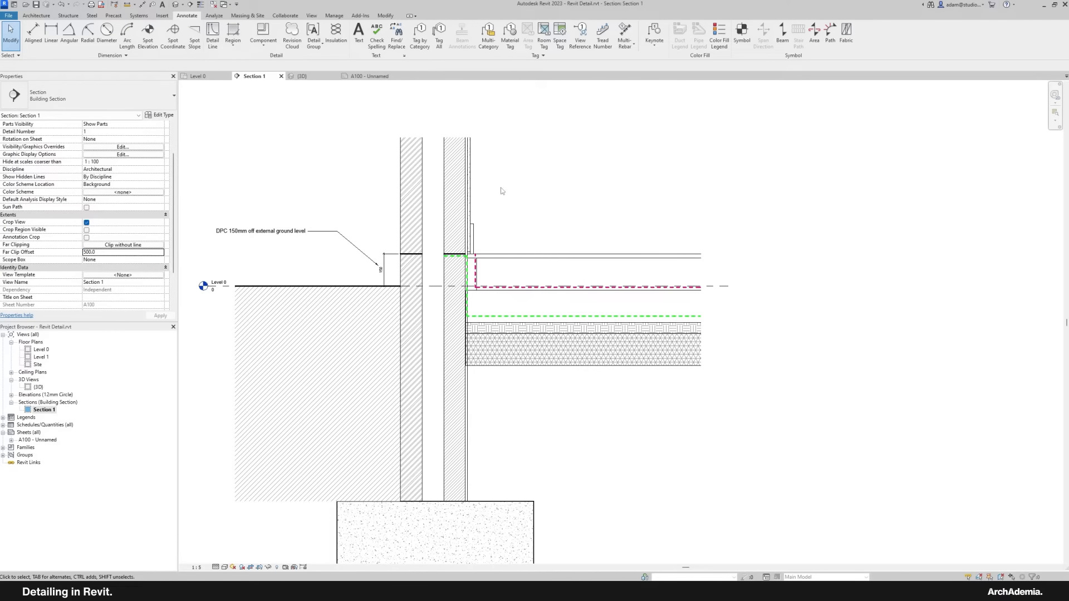
Step: Examine the wall-to-slab junction and the floor layers below the membranes for the stray vertical line beside the wall
scroll(476, 384, "up", 3)
mouse_move(533, 441)
middle_mouse_down()
mouse_move(527, 392)
mouse_move(507, 431)
middle_mouse_up()
scroll(493, 227, "up", 1)
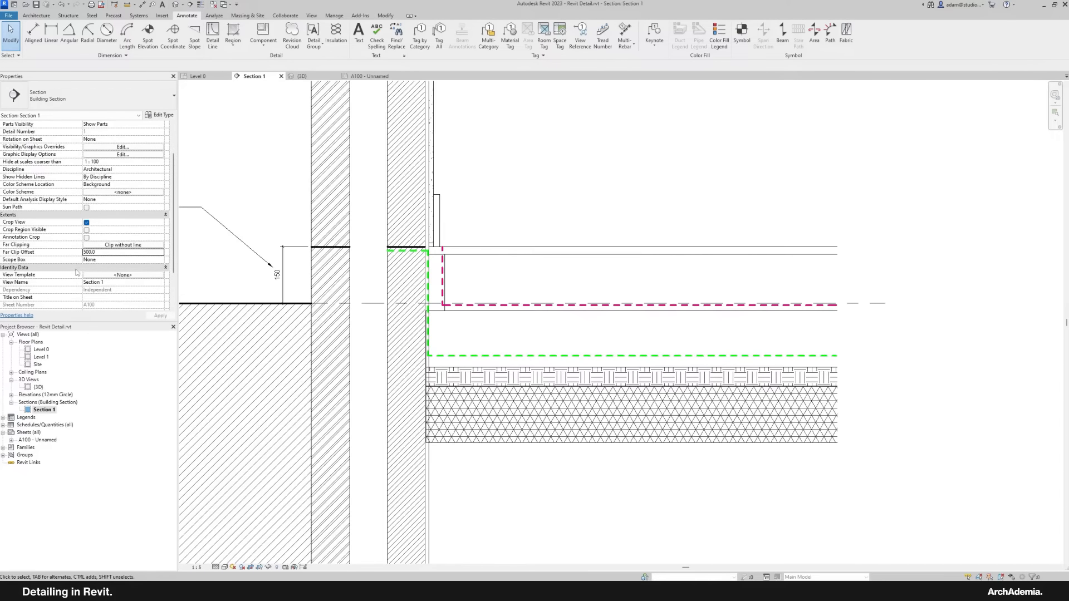
middle_click_drag(557, 249, 556, 313)
scroll(517, 283, "down", 1)
scroll(487, 328, "up", 2)
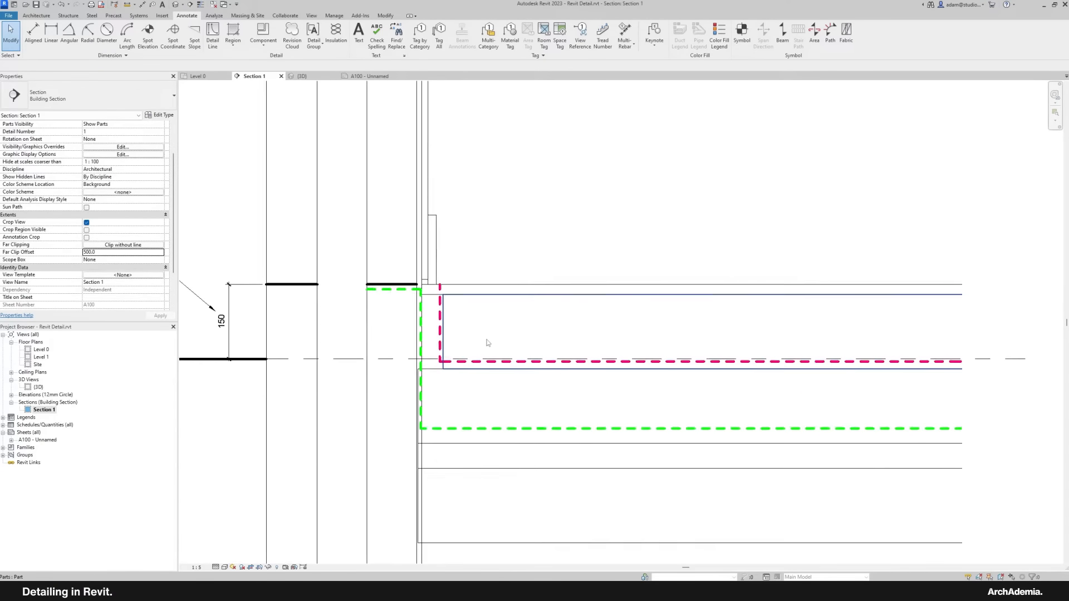
left_click(439, 369)
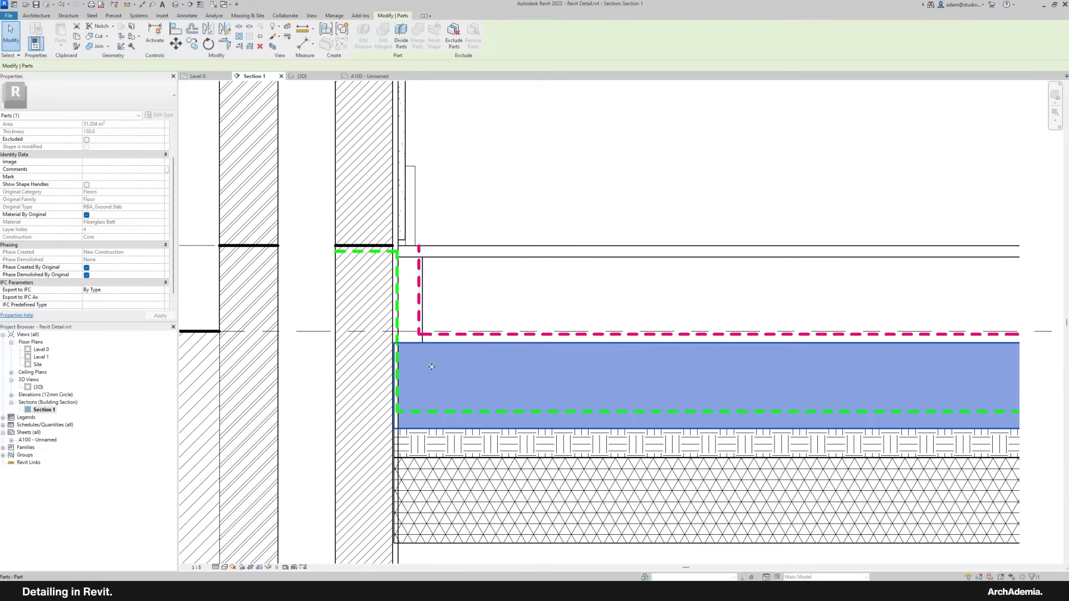
left_click(551, 172)
middle_click_drag(480, 392, 499, 195)
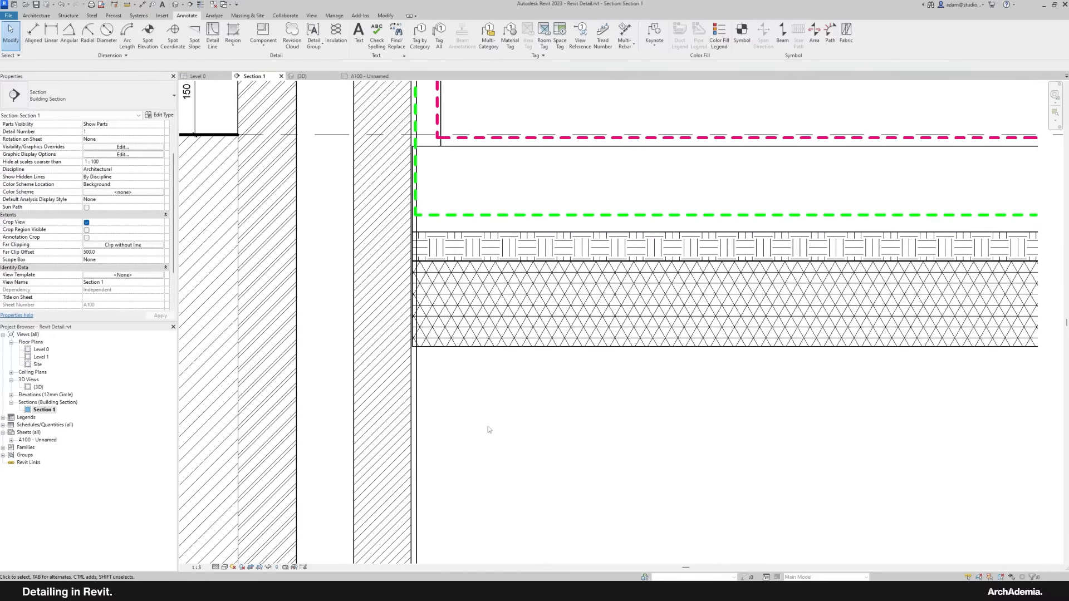
Step: Enable shape handles on the wall's 10 mm Air part and raise its lower end from the foundation to the top of the floor finish
left_click(419, 411)
scroll(420, 411, "down", 2)
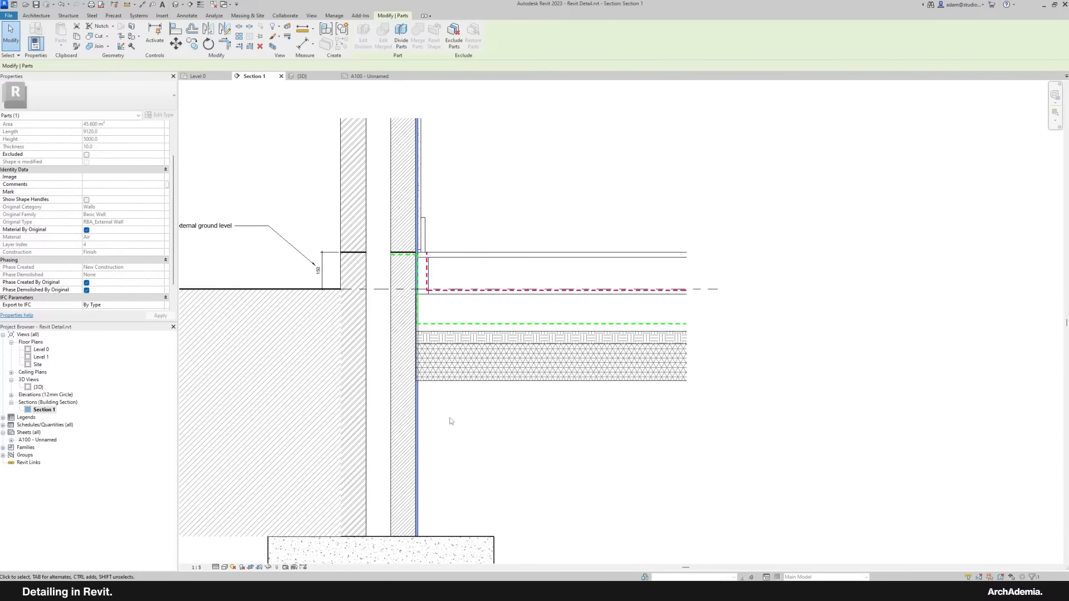
middle_click_drag(457, 420, 447, 425)
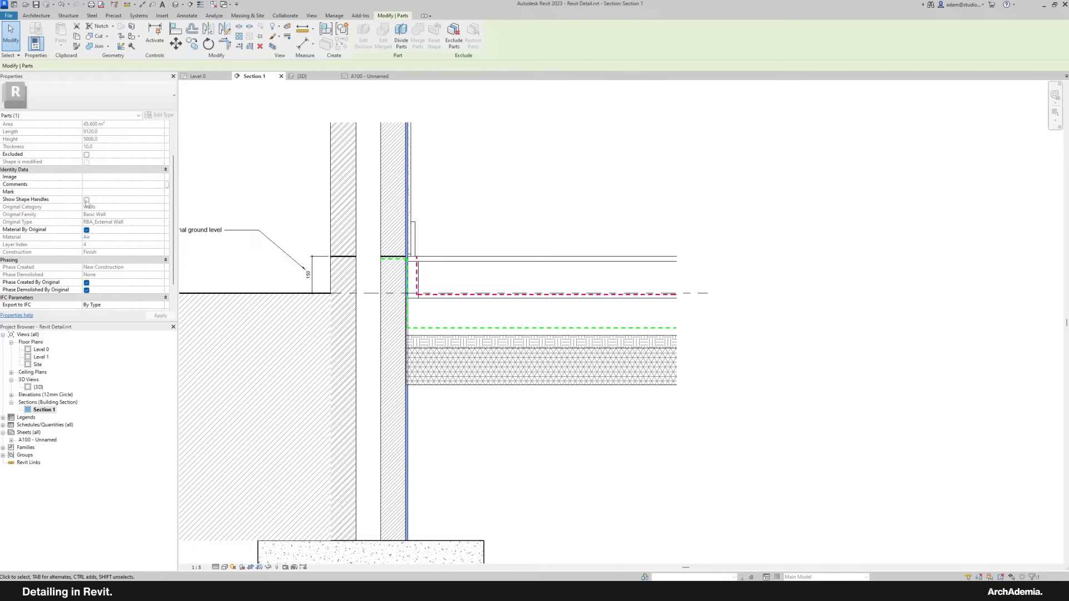
left_click_drag(407, 548, 406, 479)
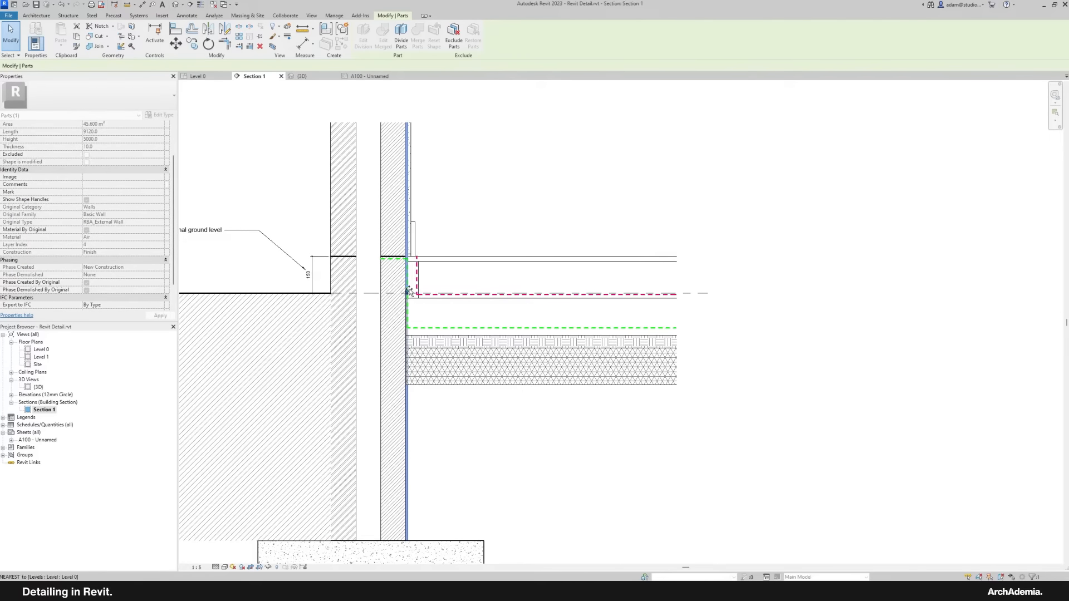
left_click_drag(409, 257, 409, 257)
scroll(407, 231, "up", 3)
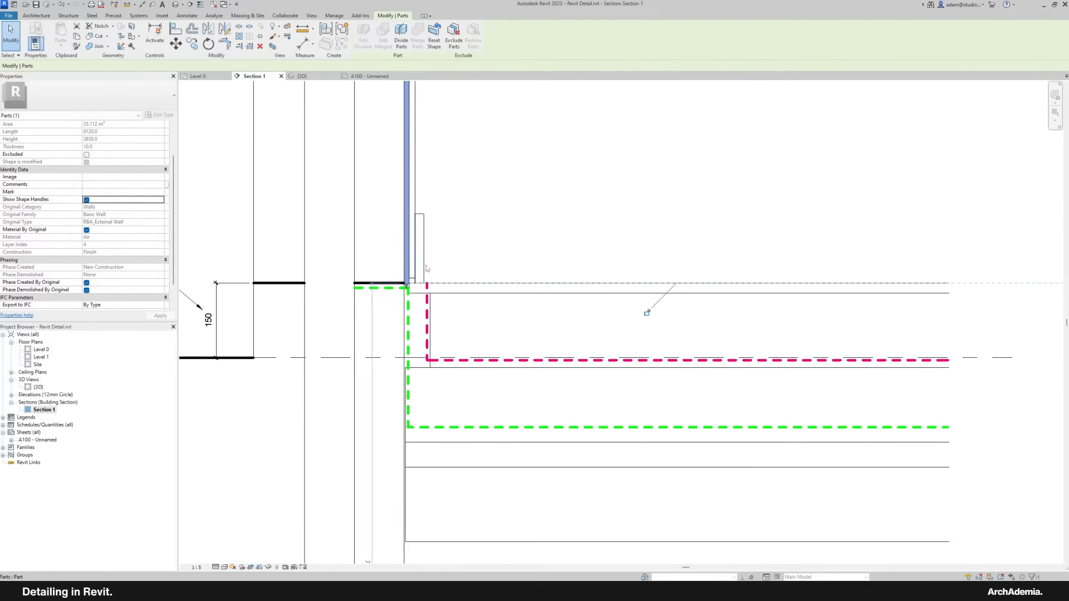
left_click(522, 238)
Step: Enable shape handles on the slab's Site - Hardcore part and extend its edge to the inner face of the blockwork wall
middle_click_drag(487, 441, 489, 314)
left_click(429, 413)
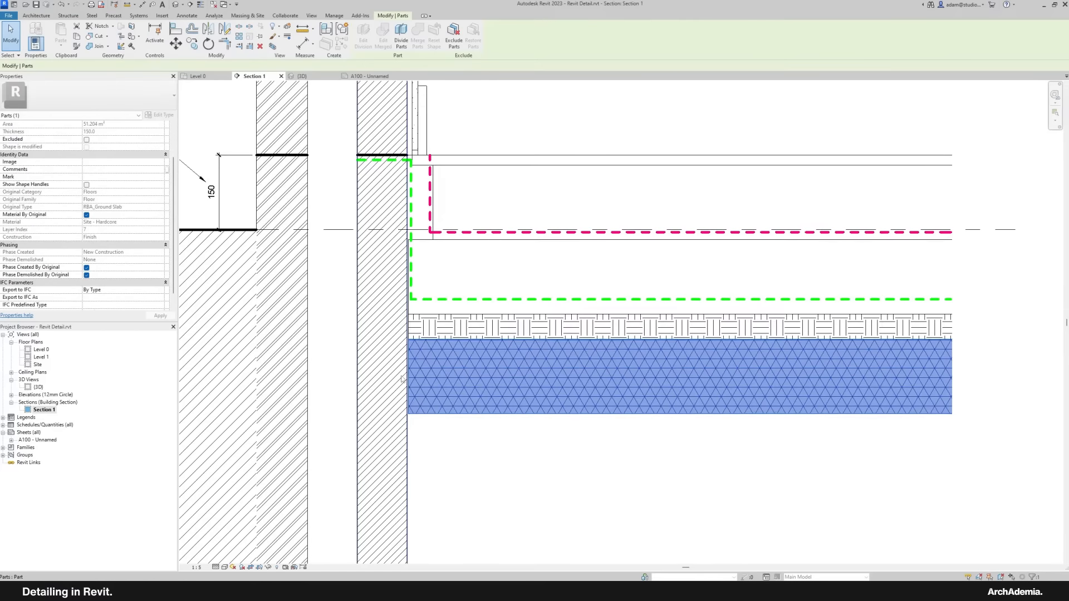
scroll(400, 374, "up", 3)
left_click(87, 185)
scroll(390, 368, "up", 3)
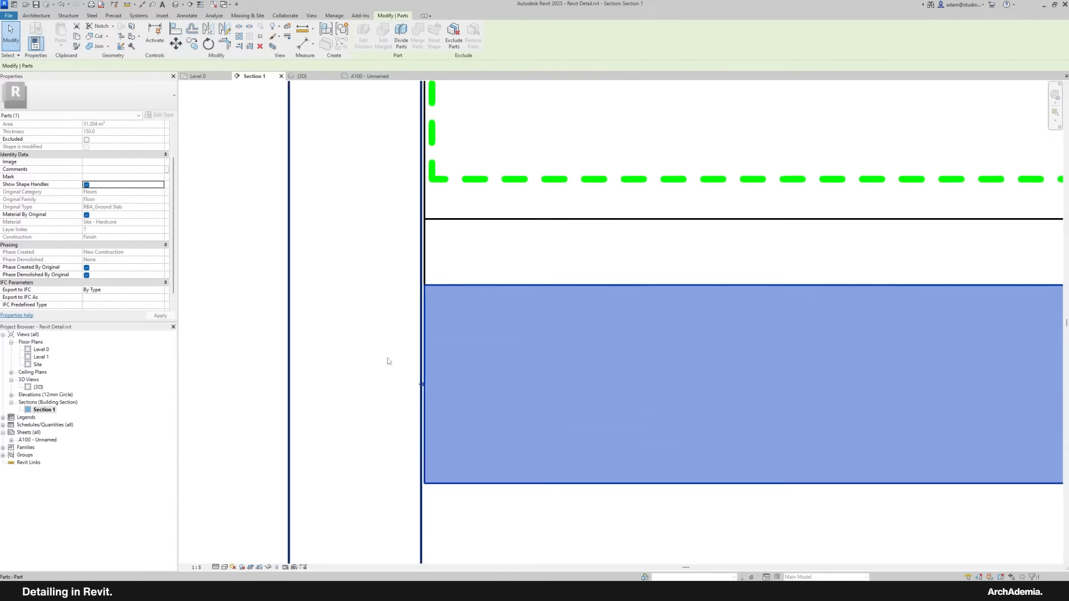
middle_click_drag(417, 236, 411, 484)
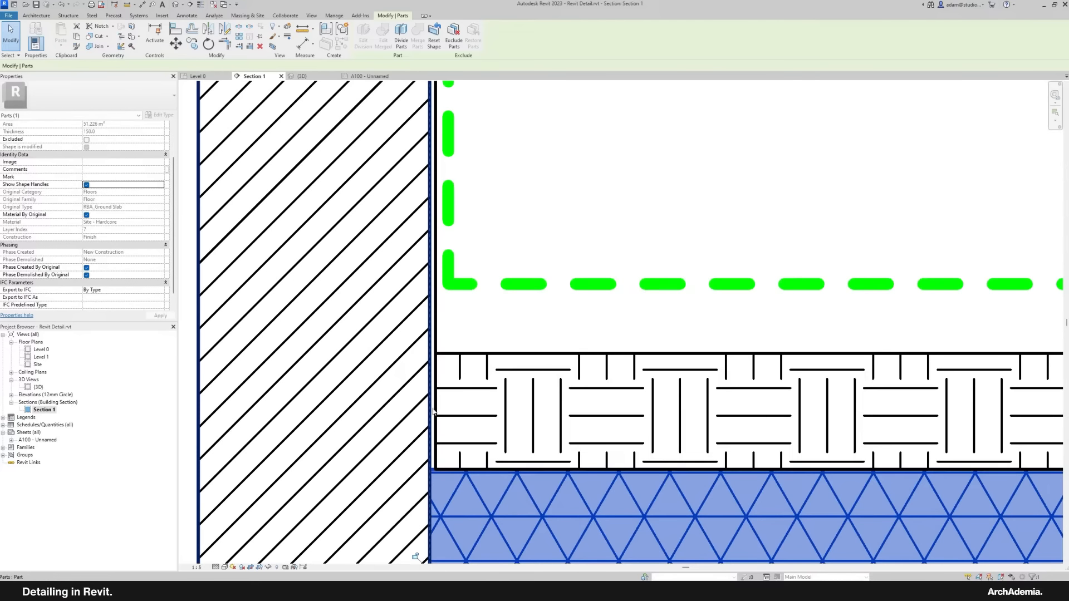
Step: Show the shape handles of the sand layer part and extend its edge to the inner face of the foundation wall
left_click(435, 445)
left_click(87, 185)
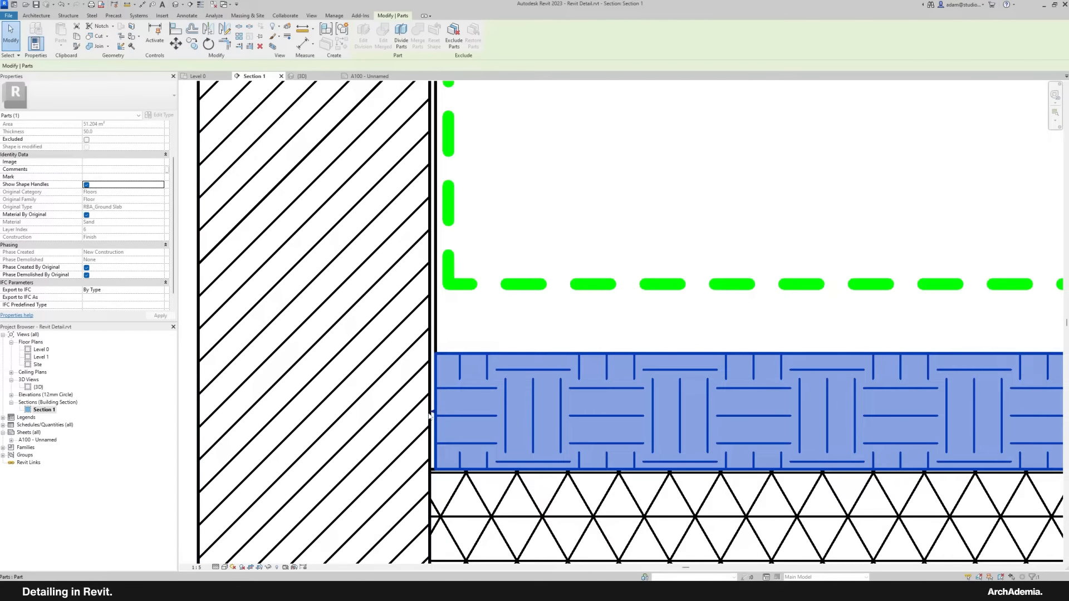
left_click_drag(433, 412, 428, 413)
scroll(331, 454, "down", 2)
Step: Show the shape handles of the 150 mm core slab part and extend its edge to the foundation wall's face
left_click(411, 378)
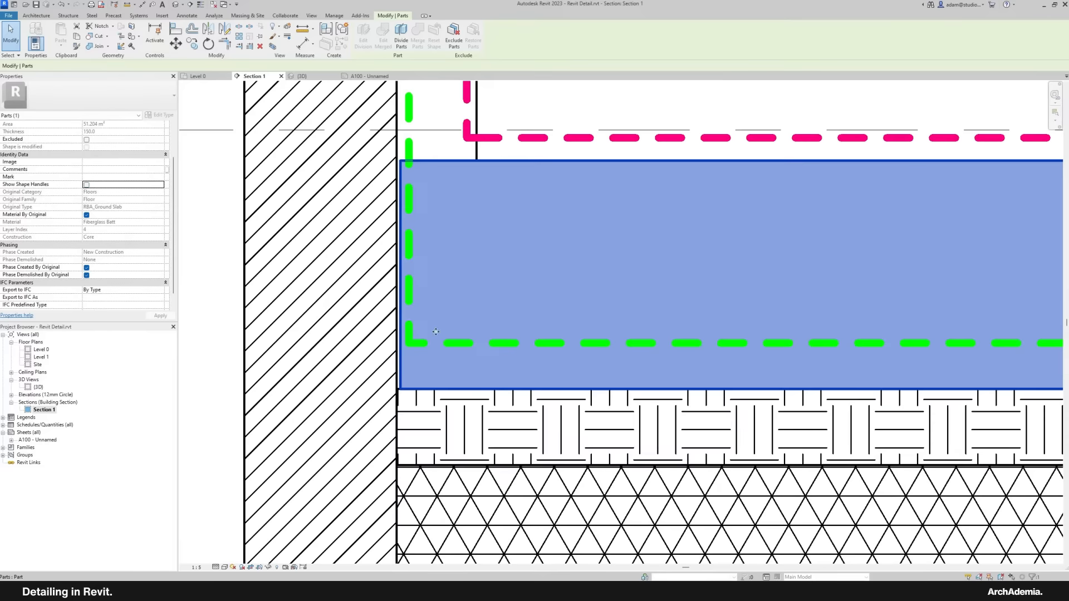
middle_click_drag(412, 379, 436, 455)
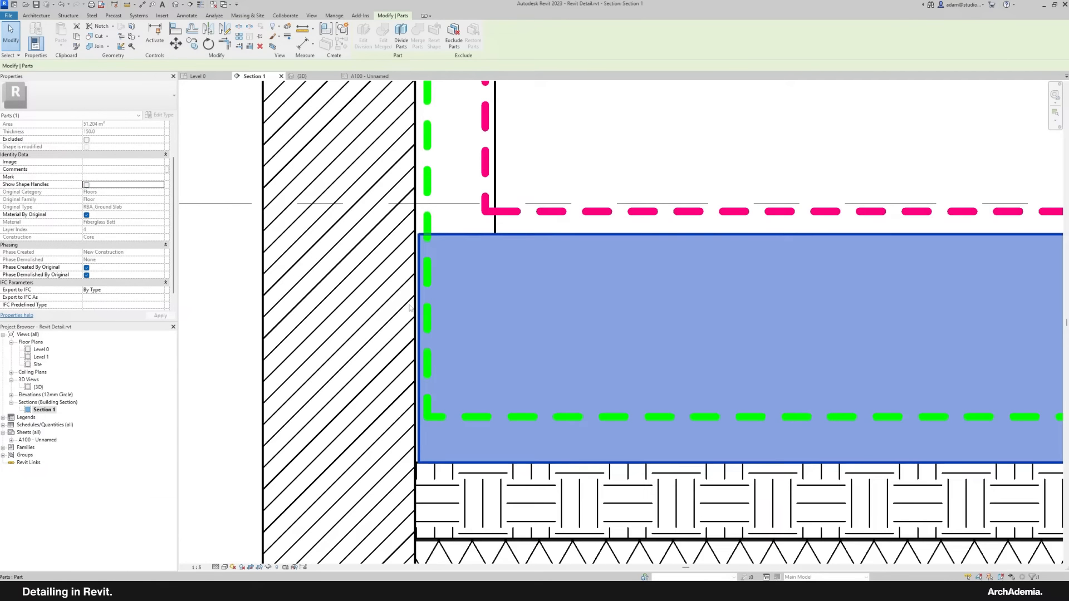
left_click(87, 185)
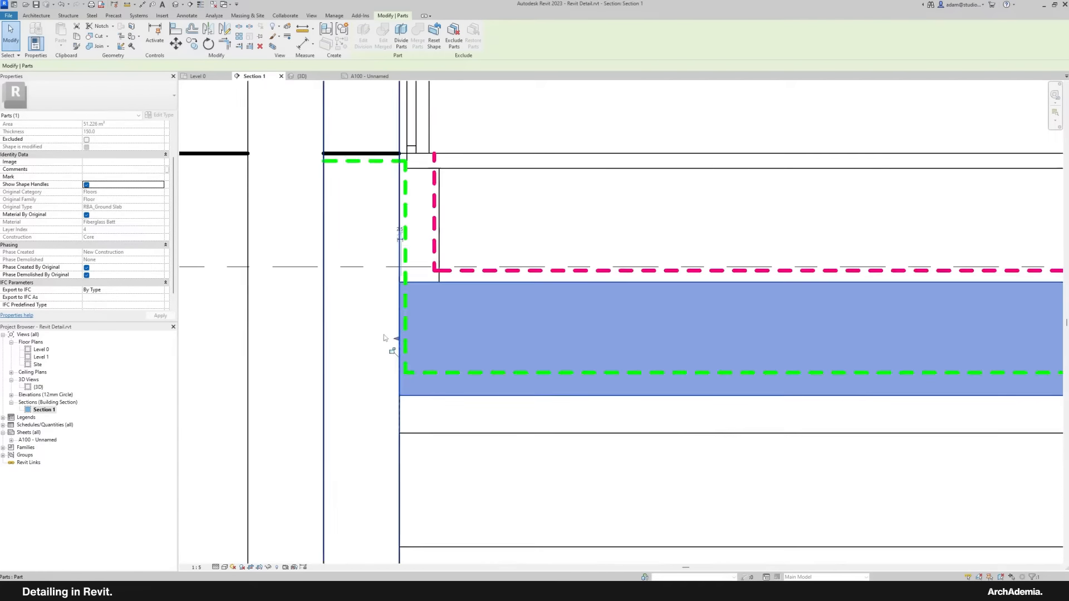
scroll(384, 338, "down", 5)
key("Escape")
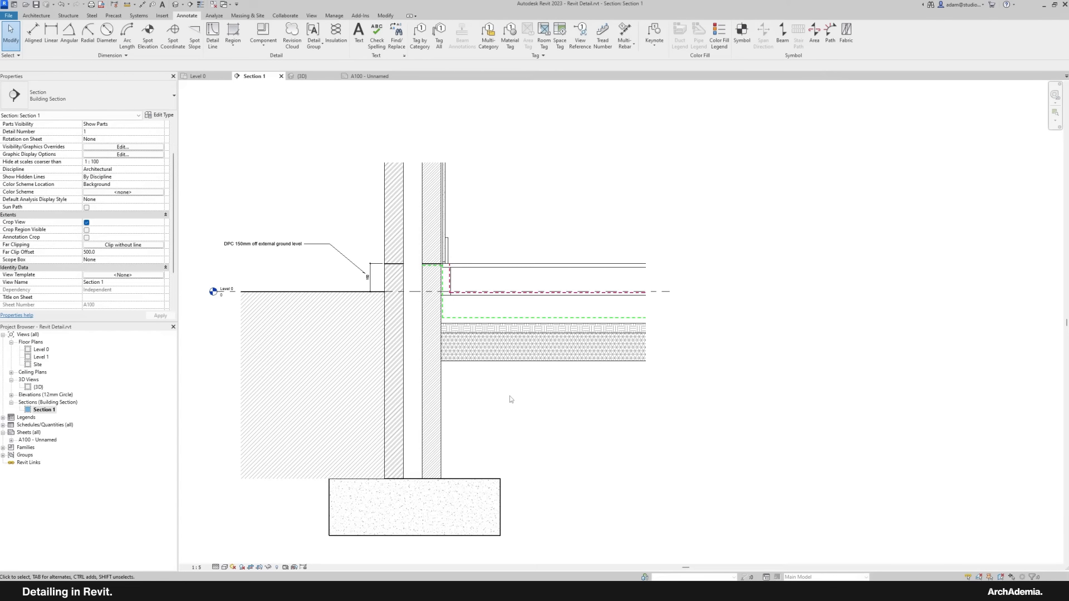
Step: Stretch the diagonal-hatched ground region's edge to meet the external face of the outer wall leaf
scroll(510, 399, "up", 2)
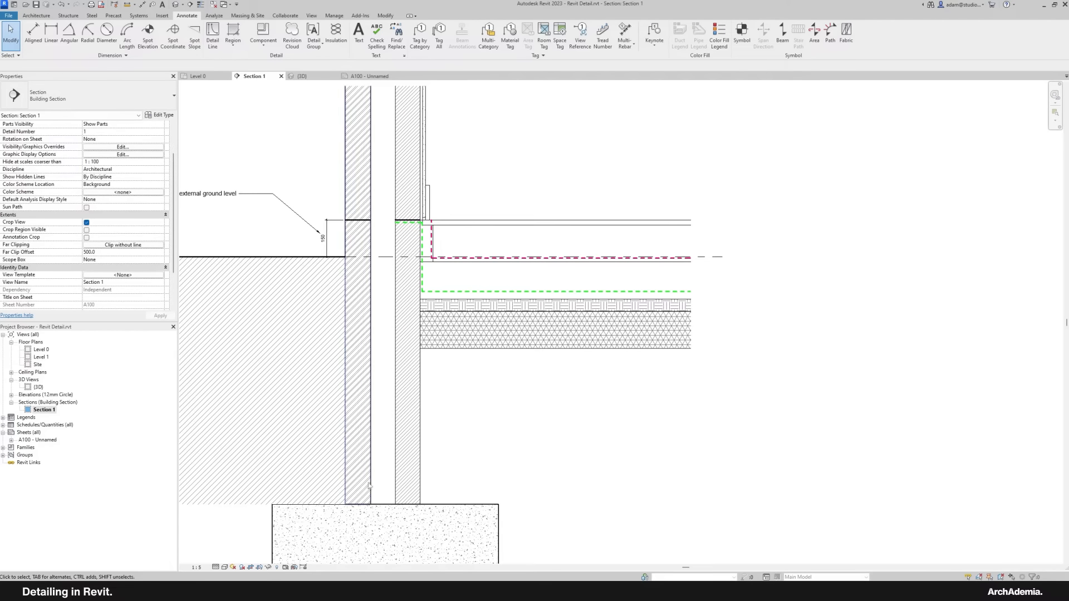
left_click(345, 381)
scroll(337, 395, "up", 6)
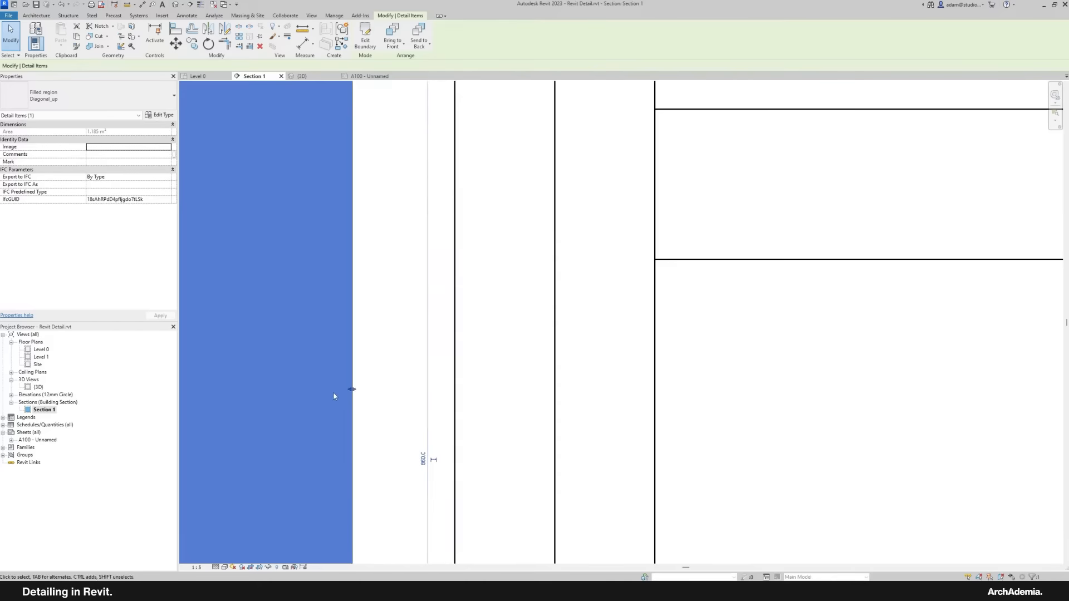
left_click_drag(341, 397, 346, 400)
scroll(340, 399, "up", 5)
left_click(421, 383)
scroll(425, 384, "down", 11)
left_click(522, 408)
Step: Compare the wall and foundation in the section with the masonry cavity wall reference detail in the browser
scroll(456, 395, "up", 5)
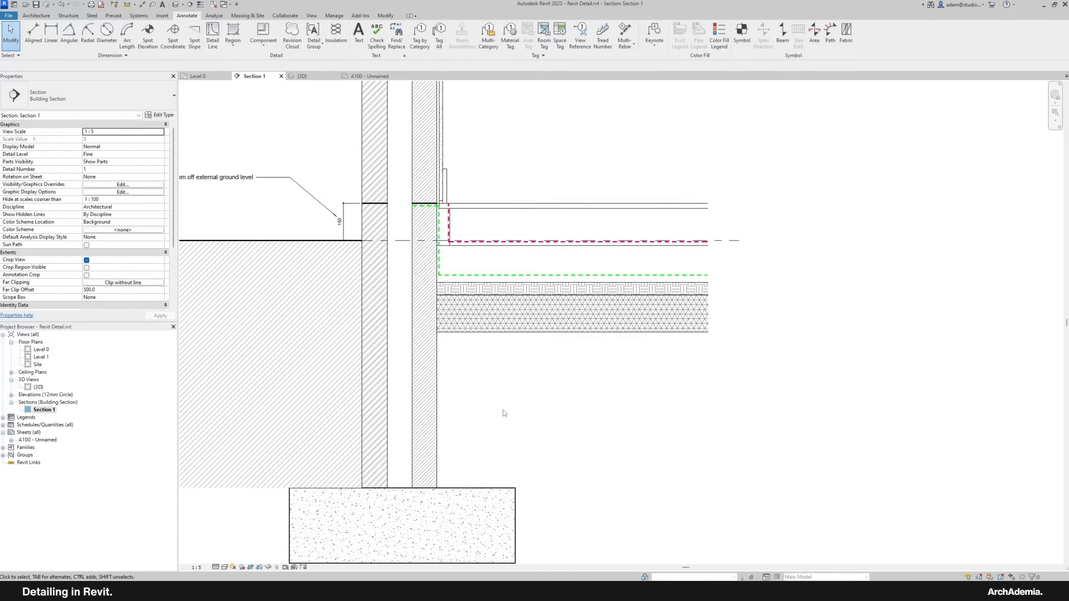
middle_click_drag(500, 406, 540, 458)
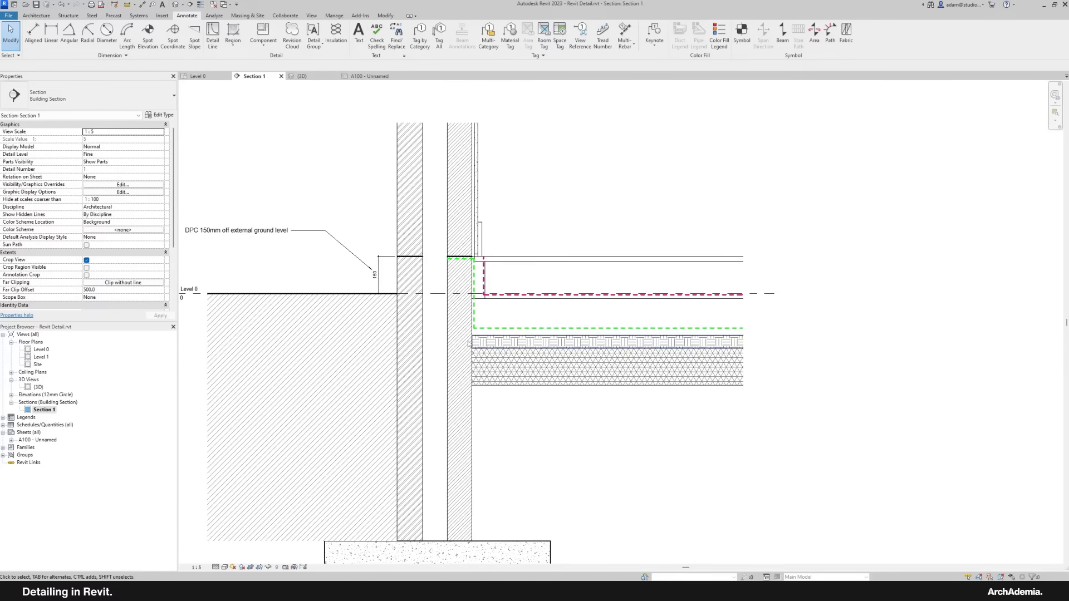
middle_click_drag(438, 339, 421, 352)
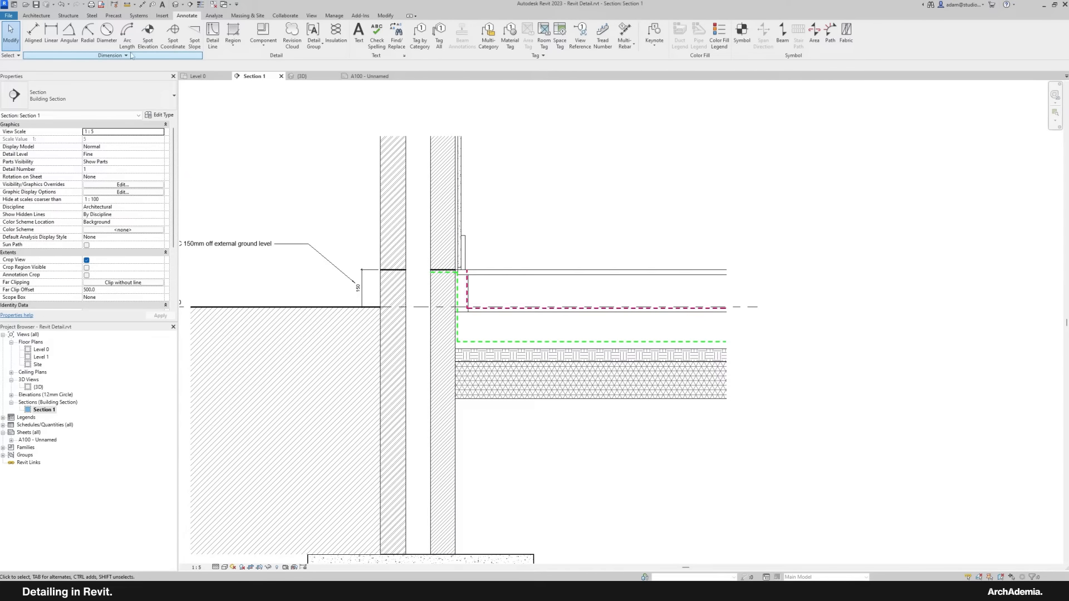
middle_click_drag(413, 457, 417, 397)
left_click(417, 592)
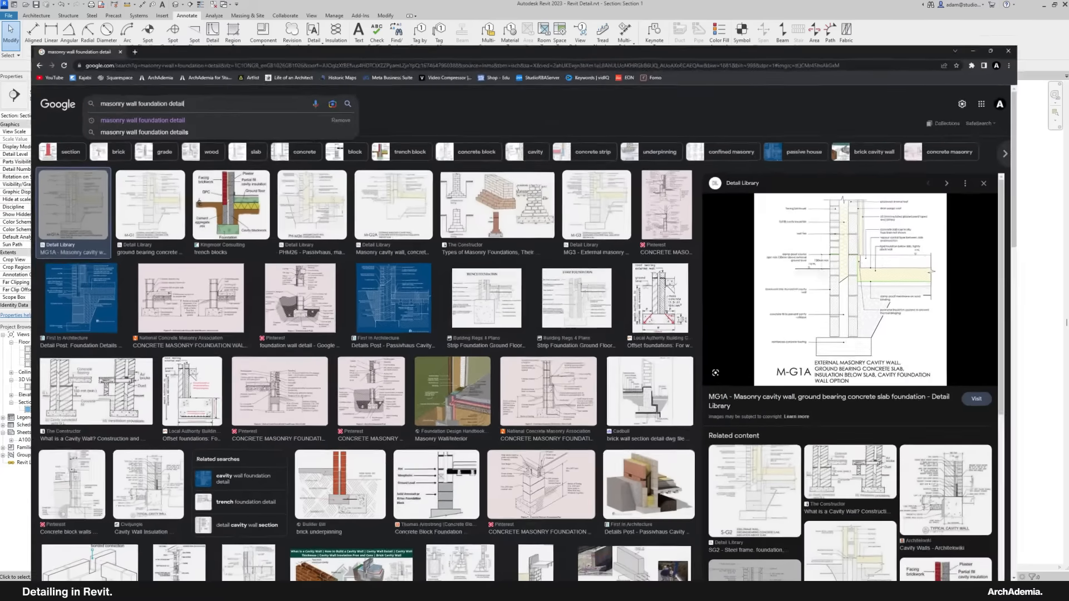
left_click(416, 591)
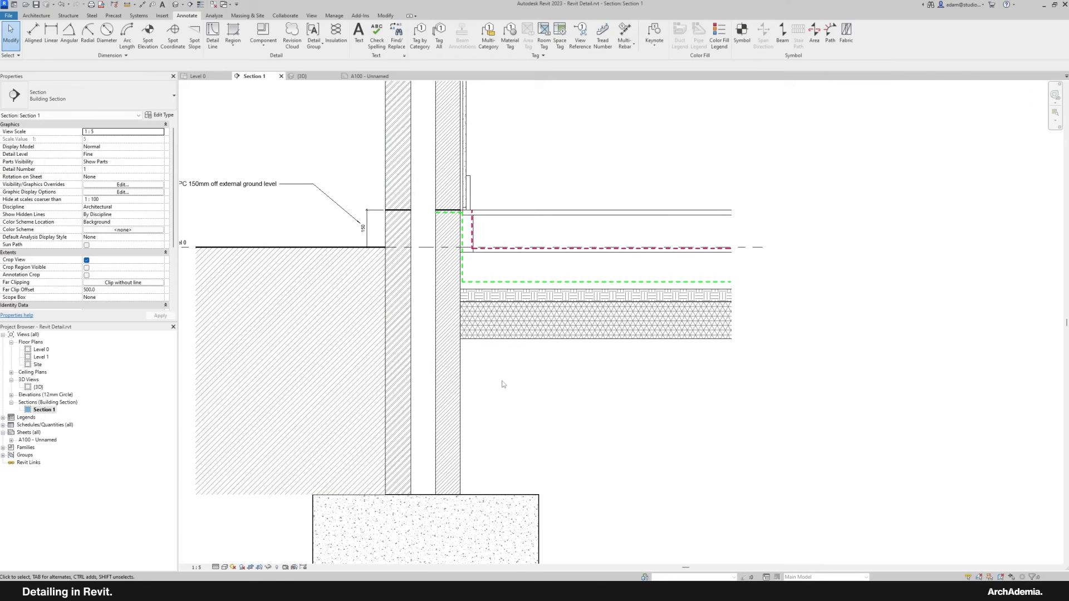
middle_click_drag(539, 401, 529, 402)
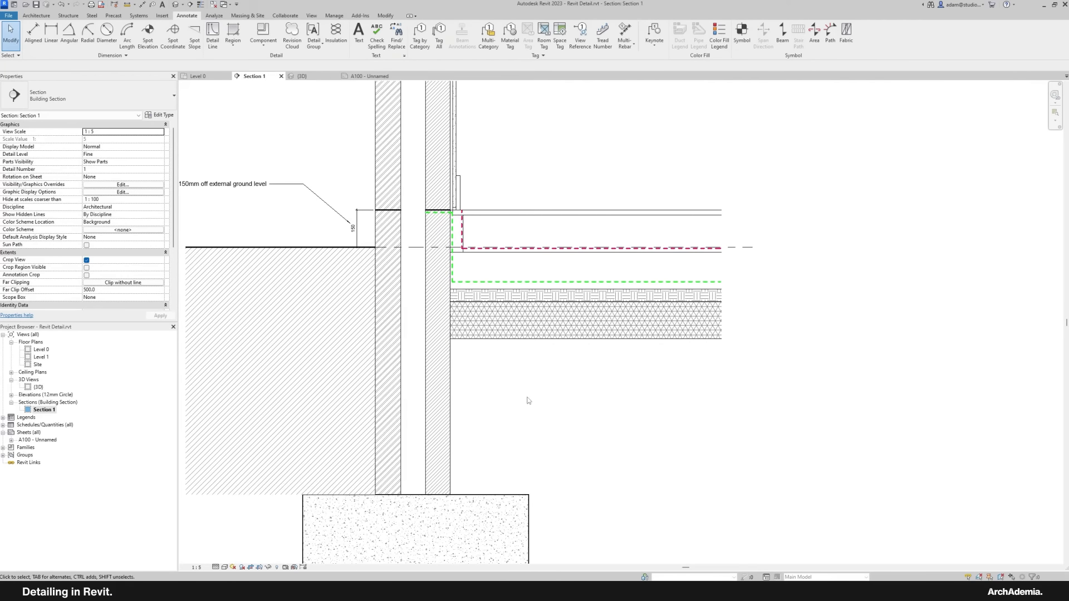
Step: Draw a horizontal thin detail line from the sand layer's top corner across the inner leaf and cavity as a guide
key("d")
key("l")
scroll(410, 335, "up", 3)
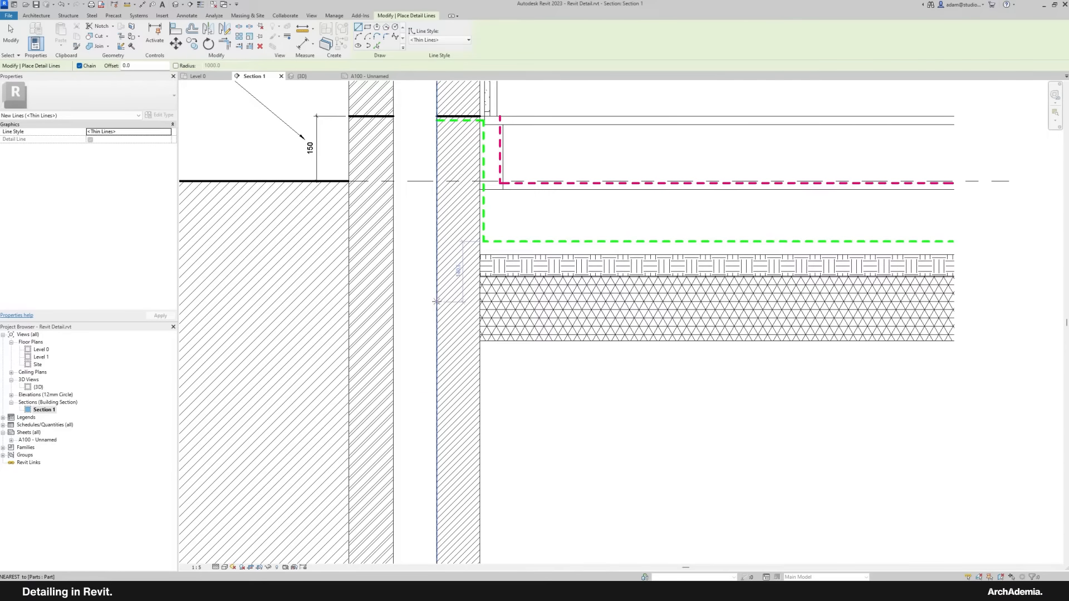
left_click(437, 301)
key("Escape")
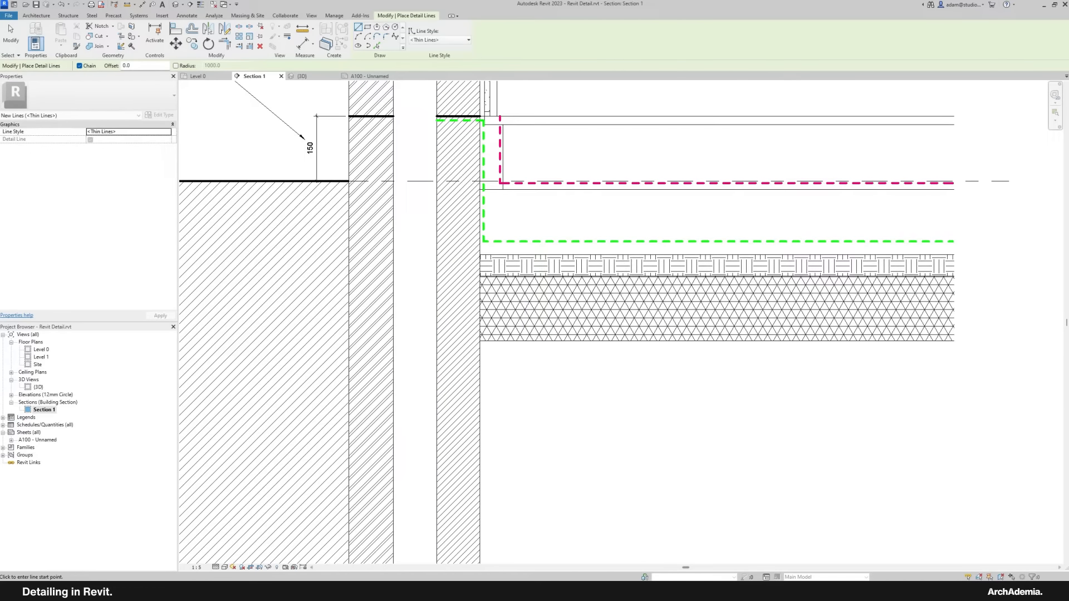
key("alt+Tab")
key("alt+Tab")
scroll(431, 253, "up", 2)
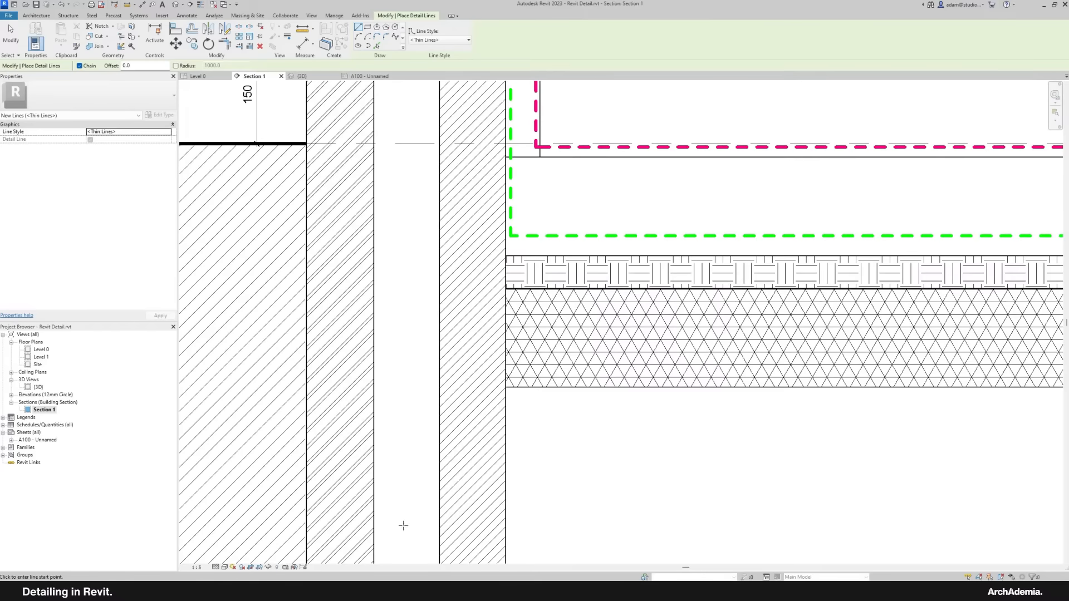
left_click(505, 255)
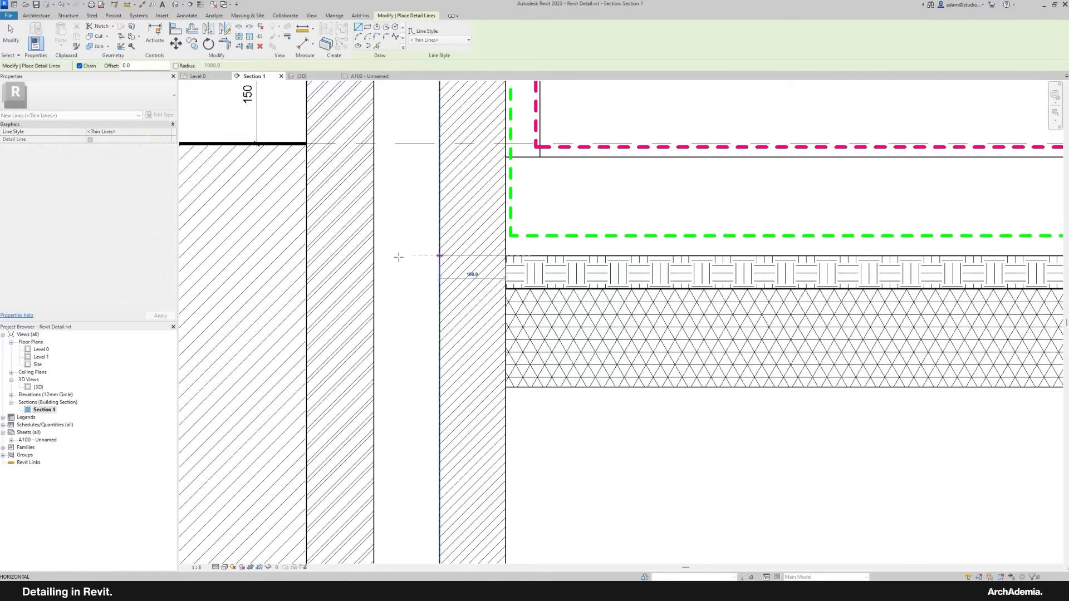
scroll(440, 255, "up", 1)
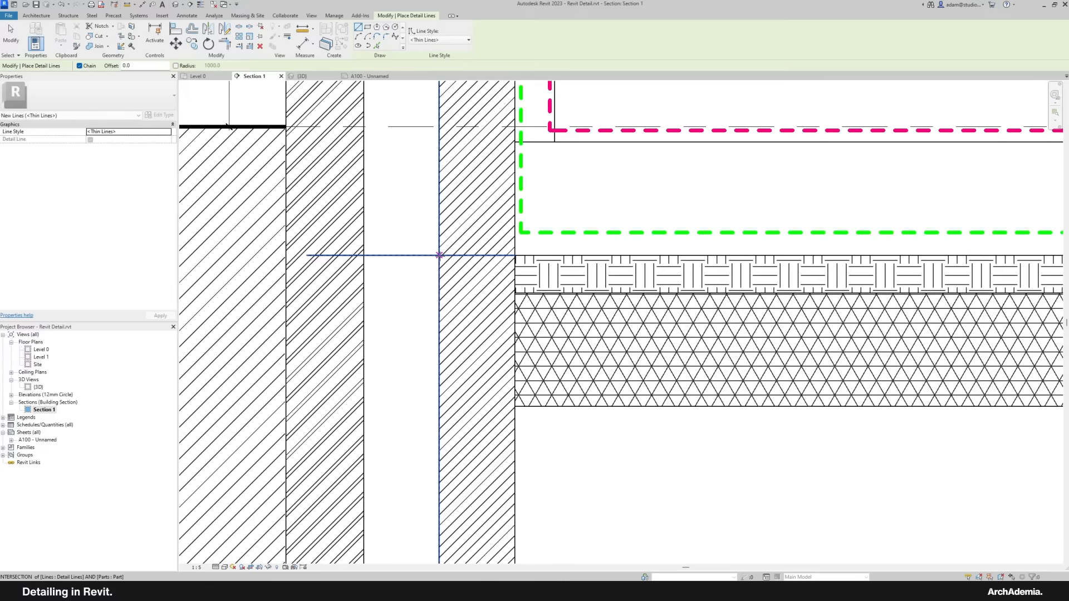
Step: Draw a sloping thin detail line across the cavity, down from the guide at the inner leaf to the outer leaf, and delete the guide
left_click(439, 256)
left_click(363, 321)
key("Escape")
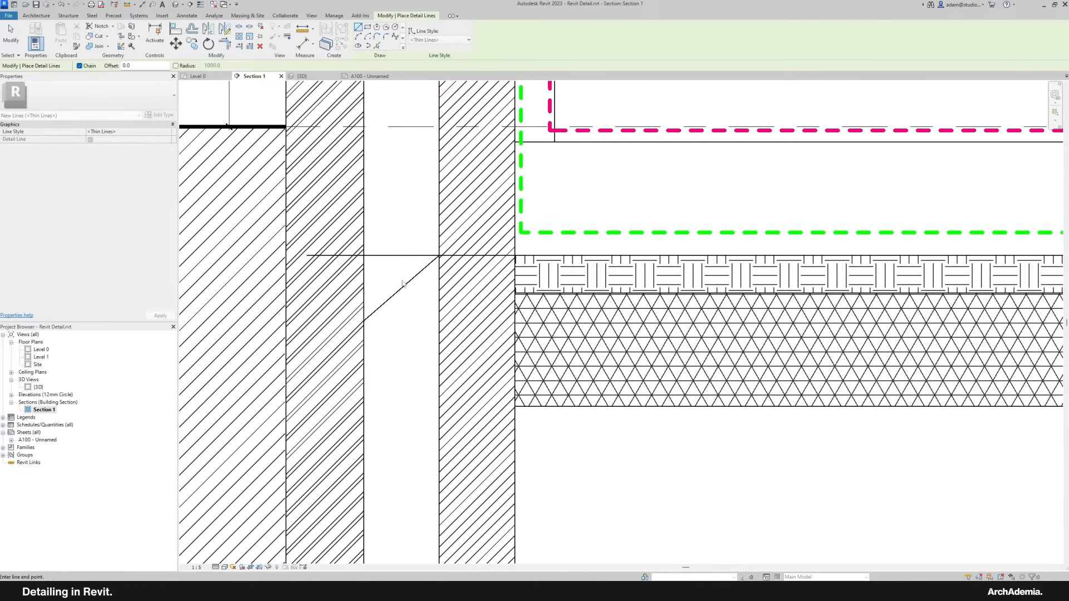
key("Escape")
left_click(399, 257)
key("Delete")
Step: Start a filled region for the cavity with the Thin Lines boundary style and the Diagonal_up type
scroll(411, 374, "down", 1)
scroll(411, 377, "down", 4)
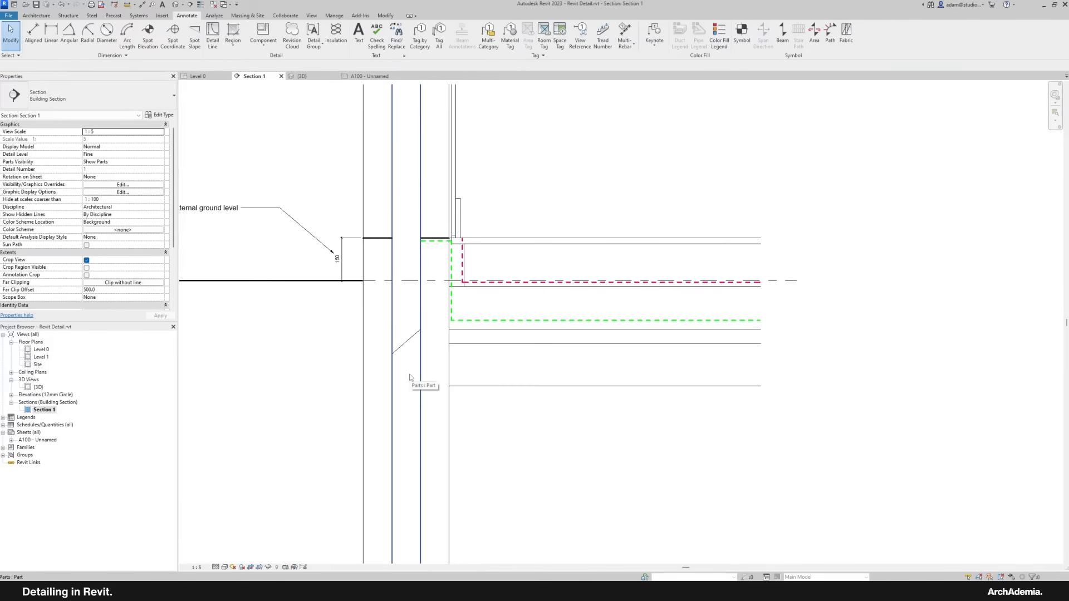
scroll(408, 389, "down", 4)
scroll(409, 398, "up", 3)
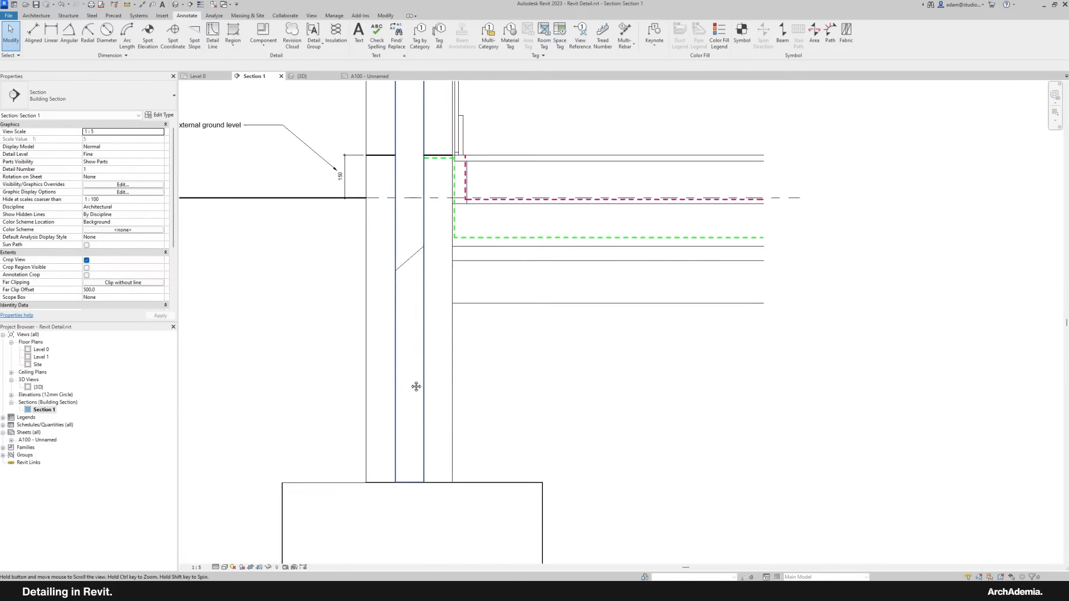
left_click(233, 47)
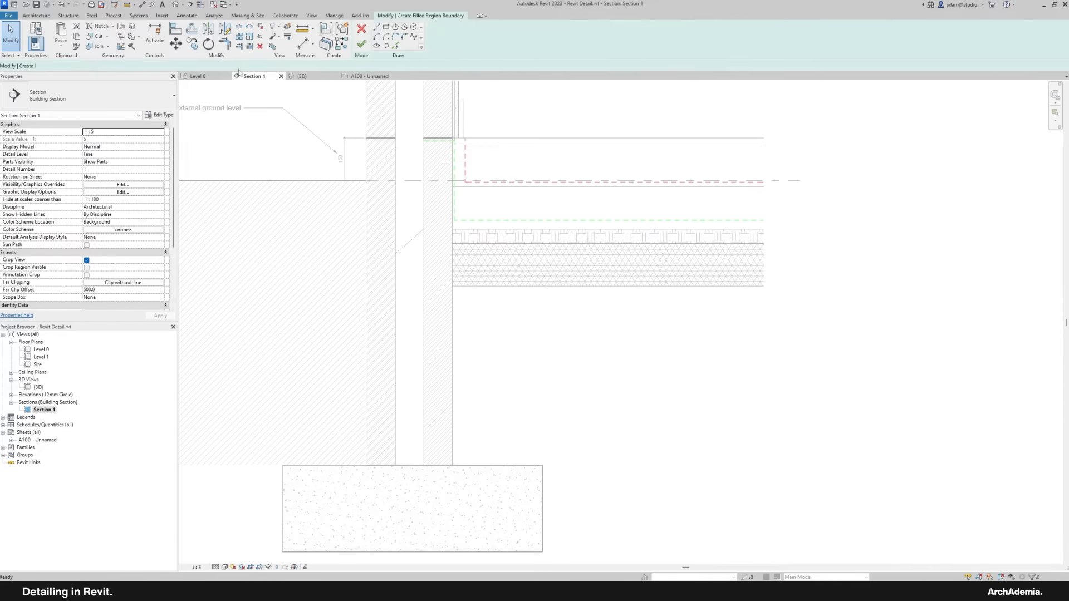
left_click(443, 41)
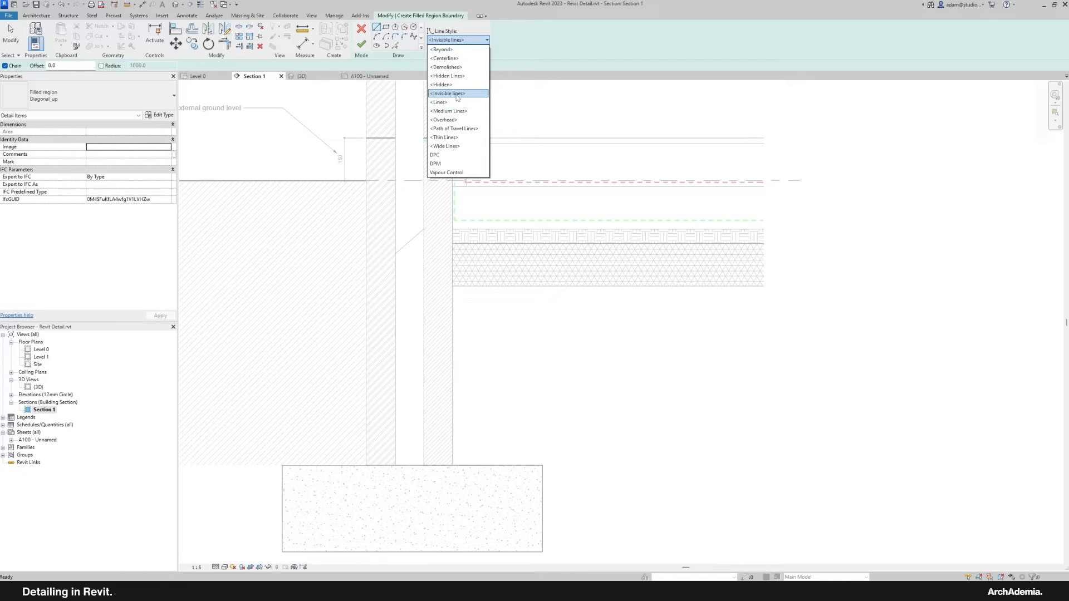
left_click(448, 137)
left_click(57, 102)
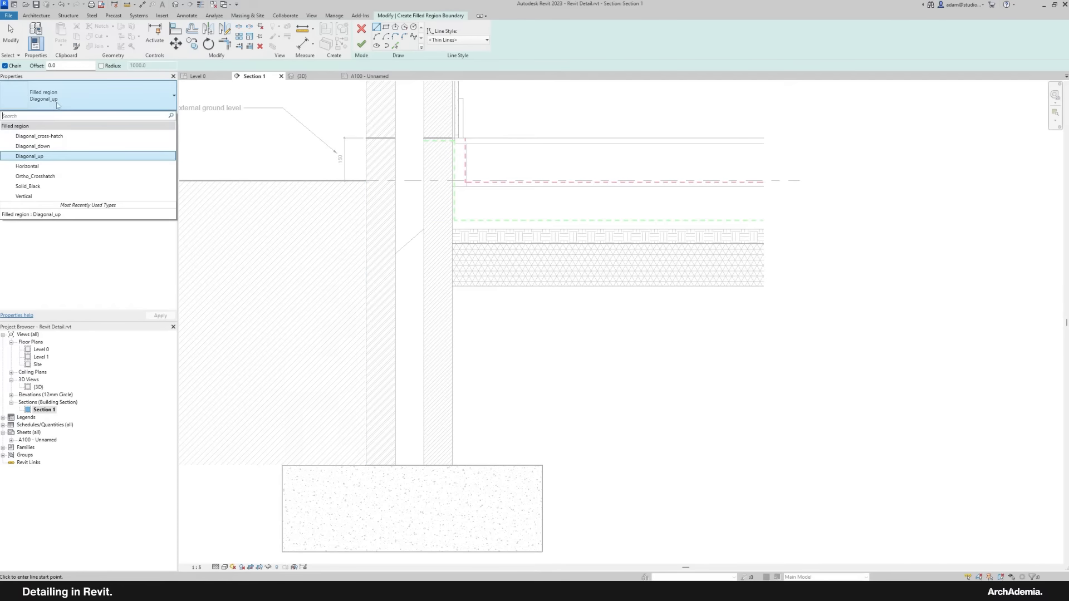
left_click(35, 158)
Step: Duplicate the Diagonal_up filled region type under the name Concrete
scroll(382, 277, "up", 1)
middle_click_drag(346, 272, 344, 246)
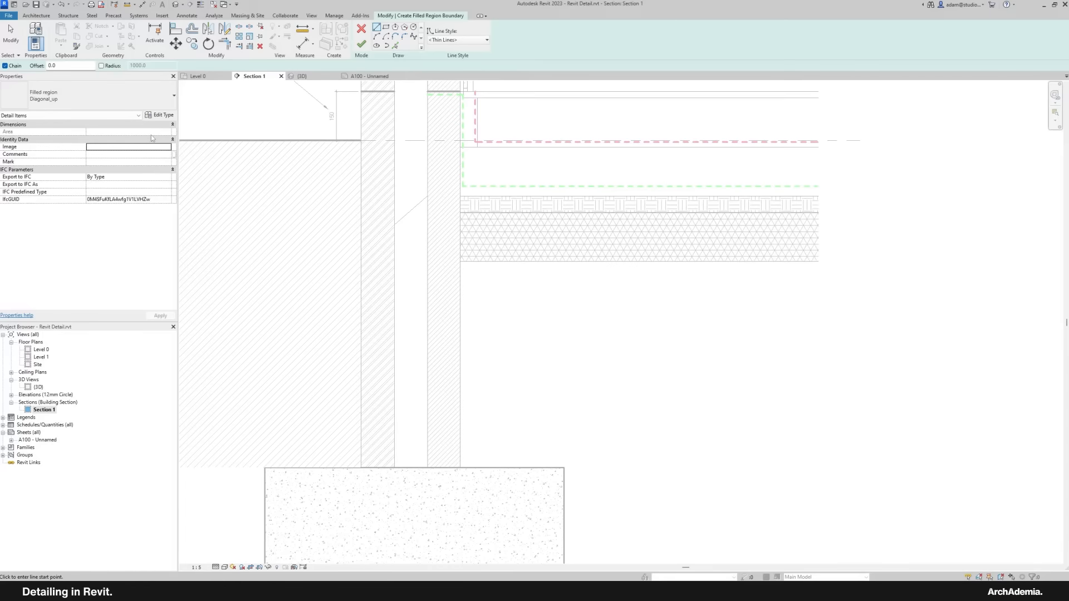
left_click(149, 116)
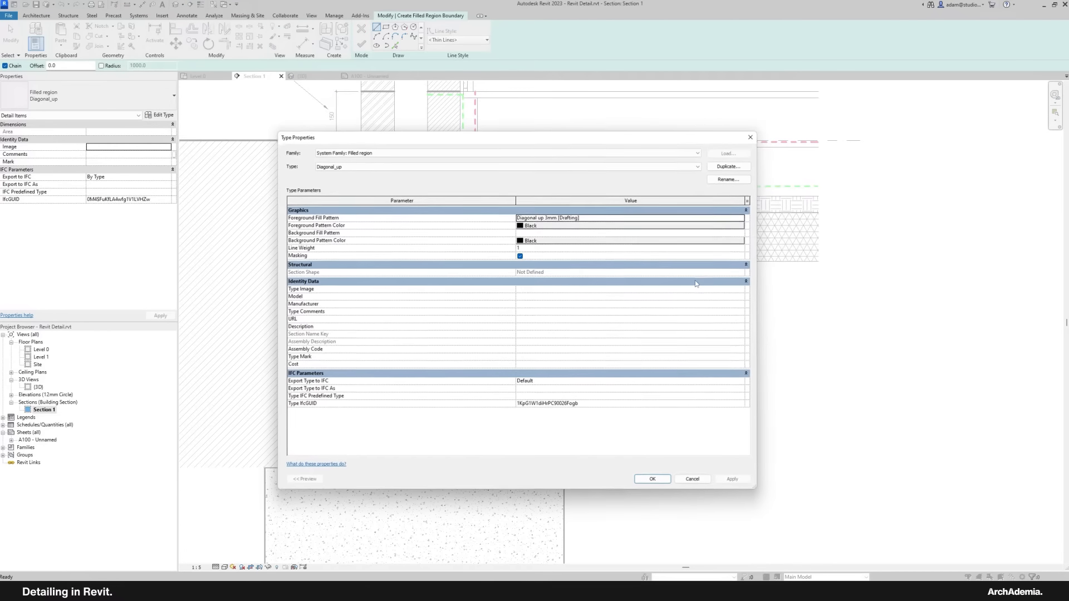
left_click(728, 166)
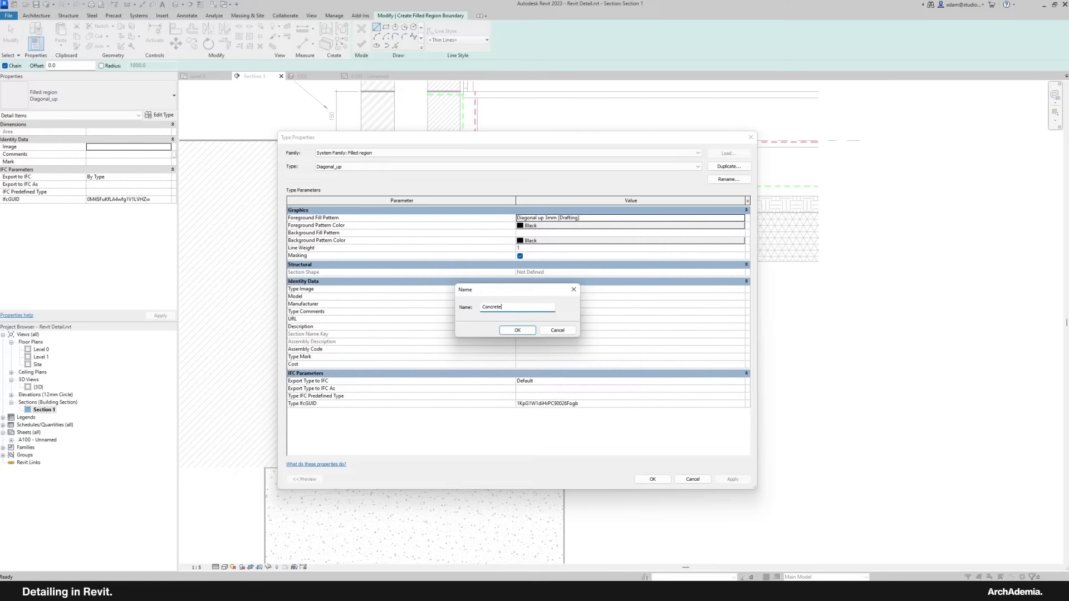
type("Concrete")
key("Return")
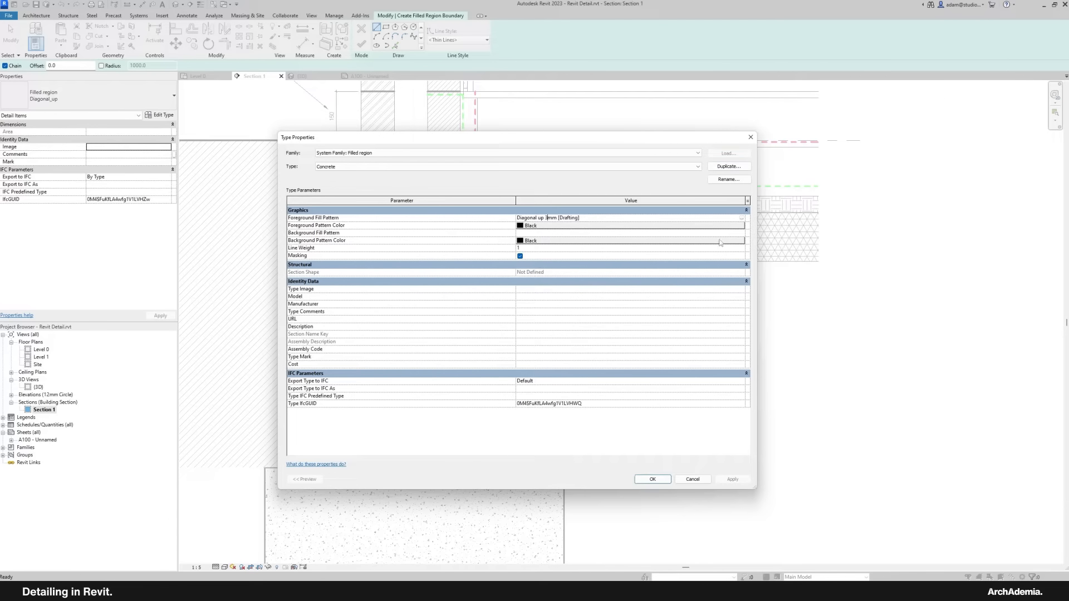
Step: Set the Concrete type's foreground fill pattern to the Sand - Dense drafting pattern and apply the type changes
left_click(741, 218)
scroll(539, 323, "down", 5)
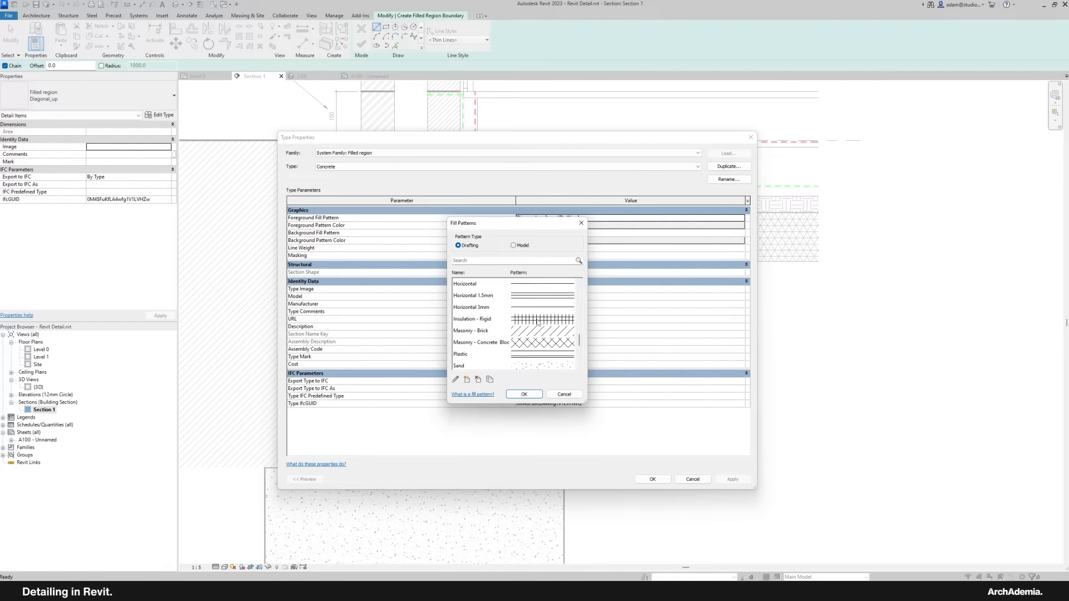
scroll(539, 323, "up", 4)
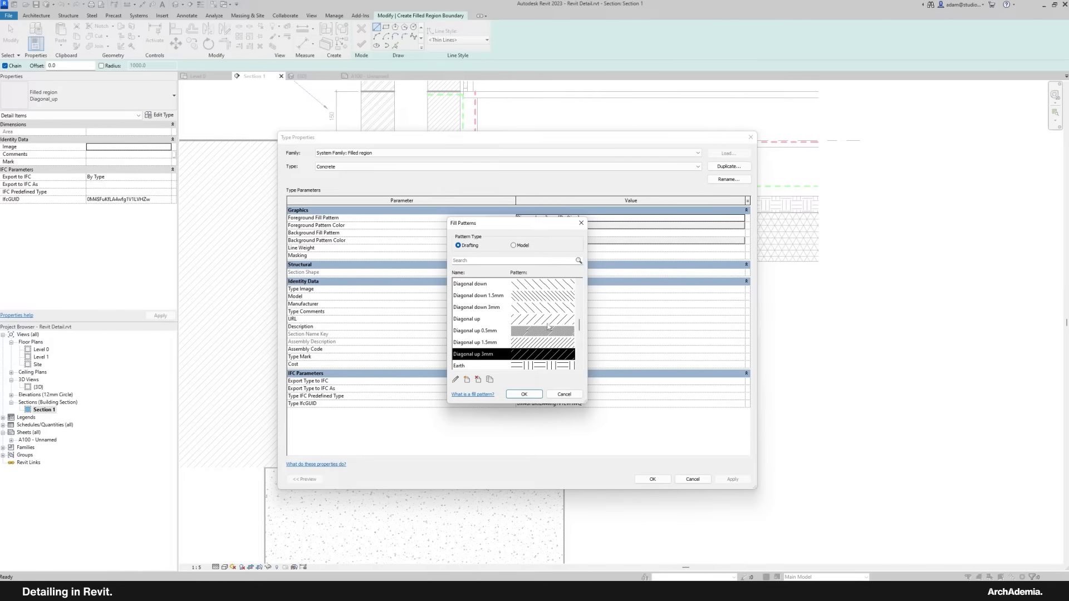
scroll(548, 327, "down", 5)
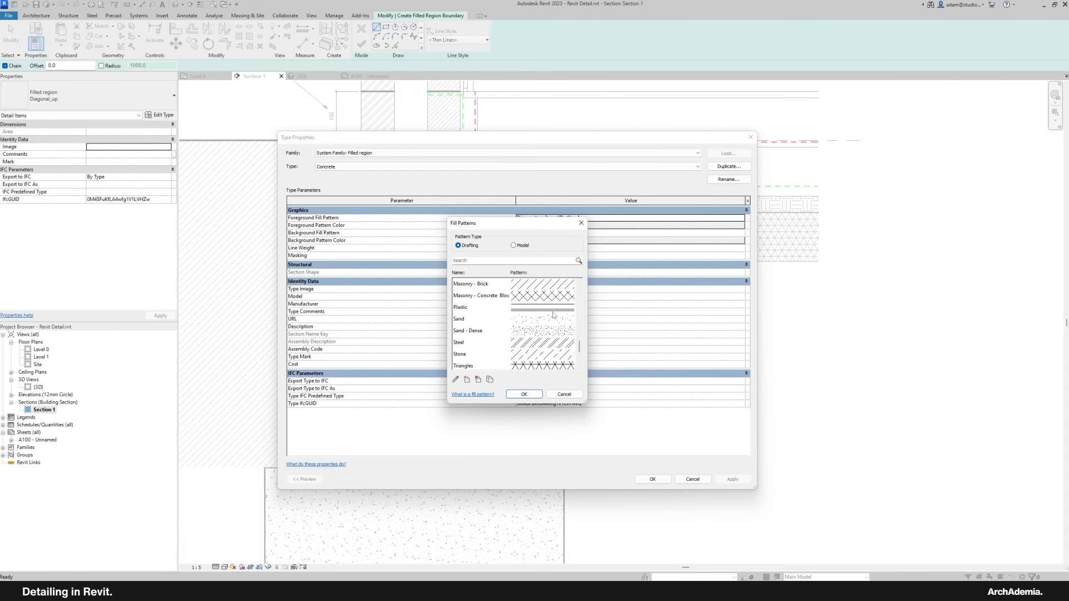
scroll(552, 315, "down", 2)
left_click(537, 298)
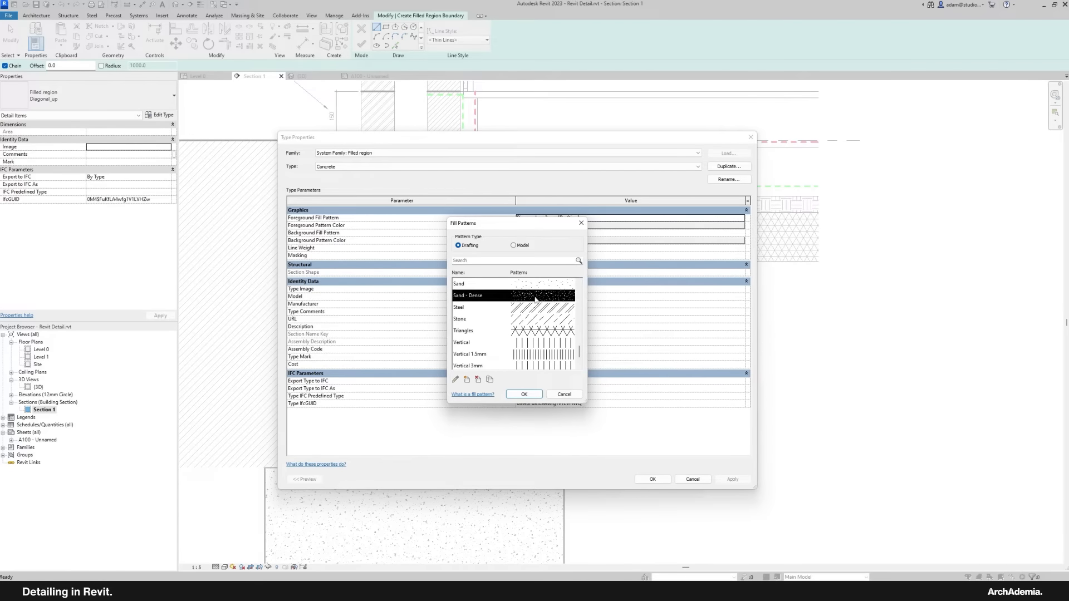
left_click(536, 287)
scroll(538, 302, "up", 1)
left_click(536, 331)
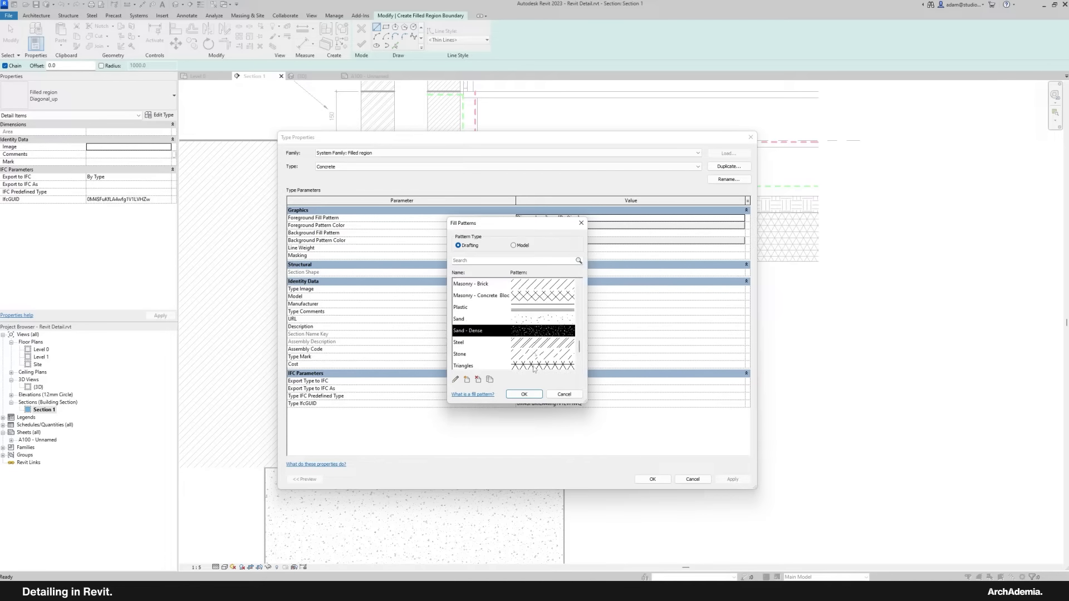
left_click(523, 394)
left_click(617, 467)
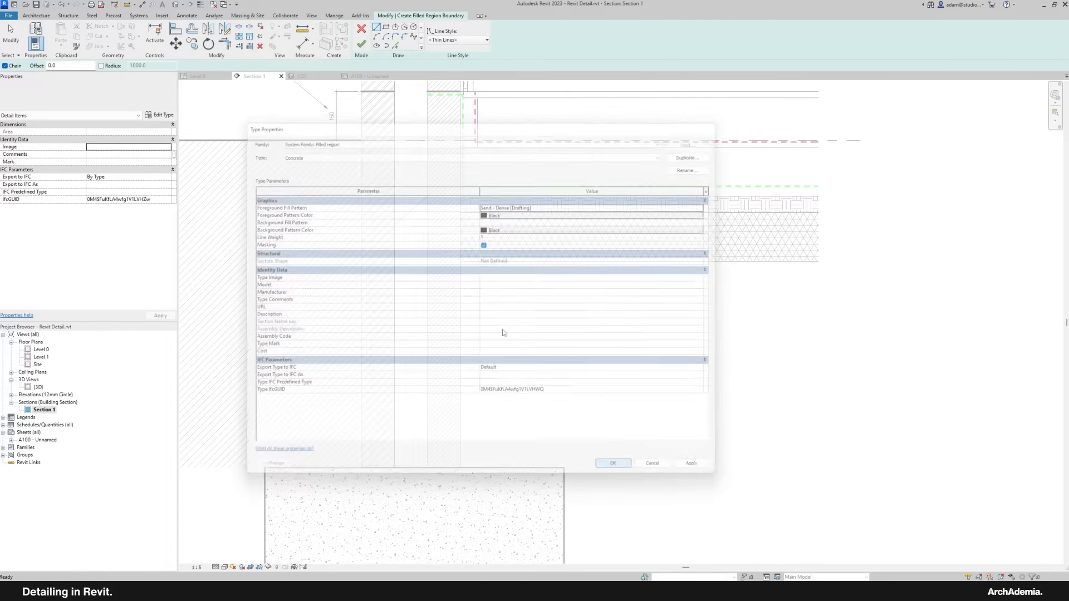
Step: Pick the sloping line, both cavity faces and the footing's top edge as boundary lines of the Concrete filled region
scroll(396, 92, "up", 2)
left_click(394, 45)
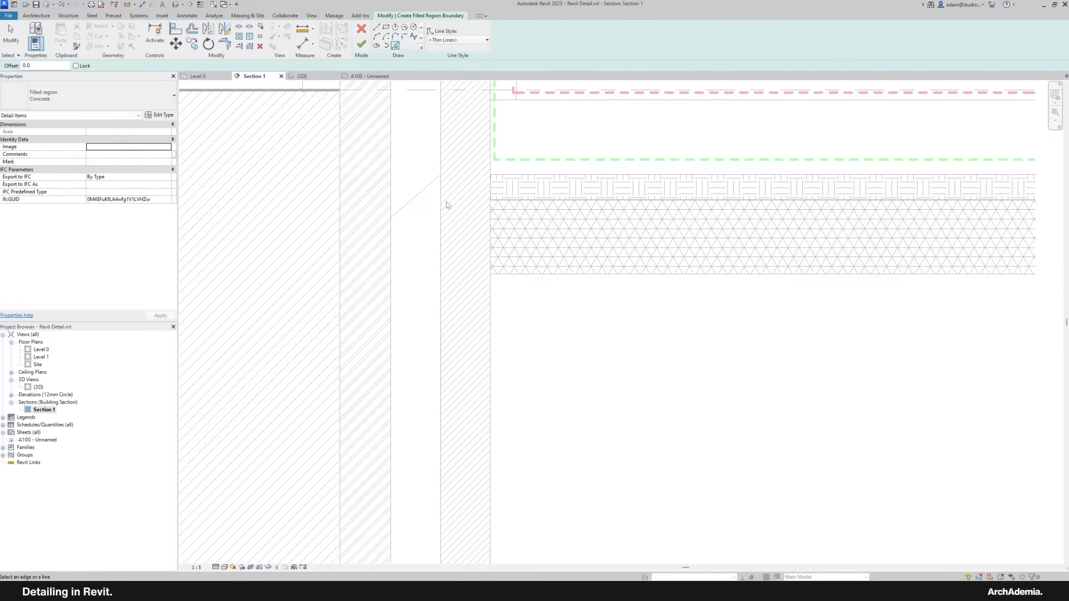
left_click(415, 195)
left_click(389, 260)
middle_click_drag(451, 484, 423, 320)
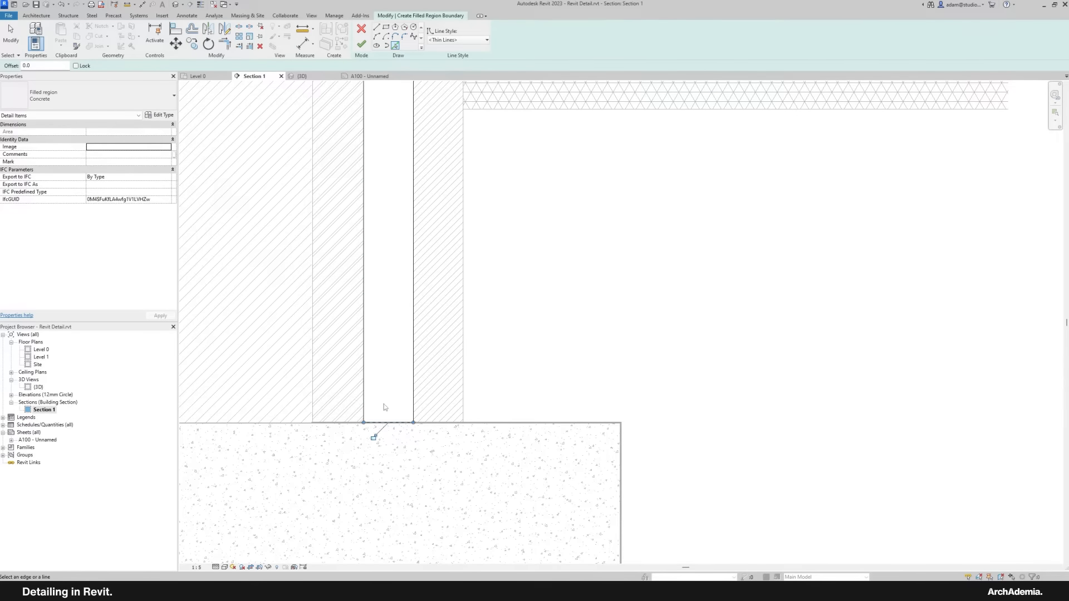
Step: Trim the cavity boundary lines to the sloping top edge and finish the Concrete filled region
key("t")
key("r")
scroll(386, 410, "down", 2)
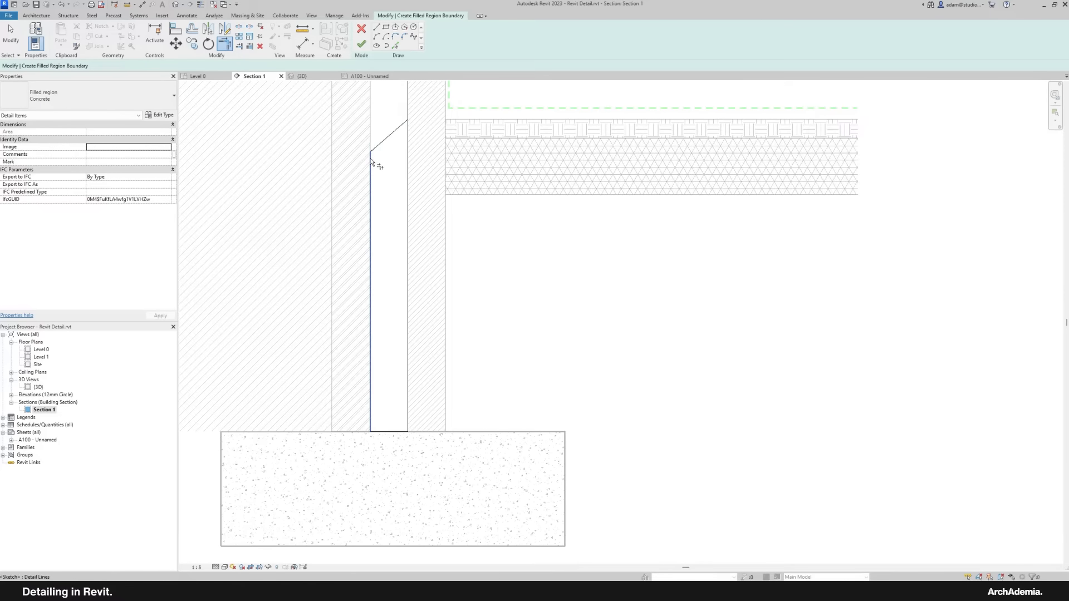
left_click(406, 155)
middle_click_drag(382, 217, 399, 248)
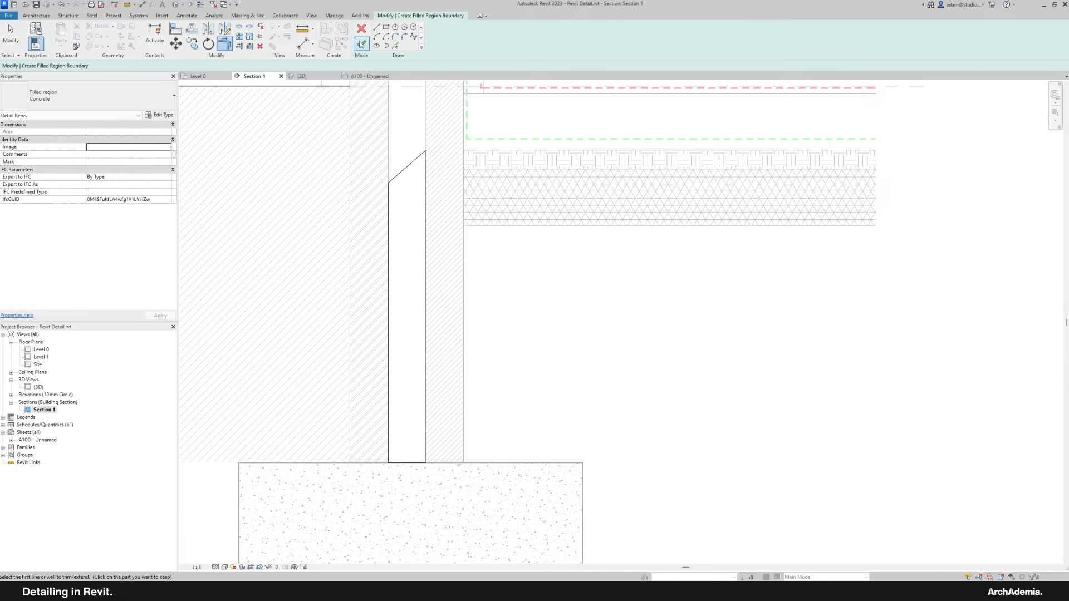
left_click(361, 43)
left_click(553, 370)
Step: Draw a 100 mm wide insulation batting about 980 mm long down the cavity from the wall's top to the concrete slope
scroll(499, 413, "down", 4)
middle_click_drag(530, 395, 520, 407)
scroll(499, 172, "up", 3)
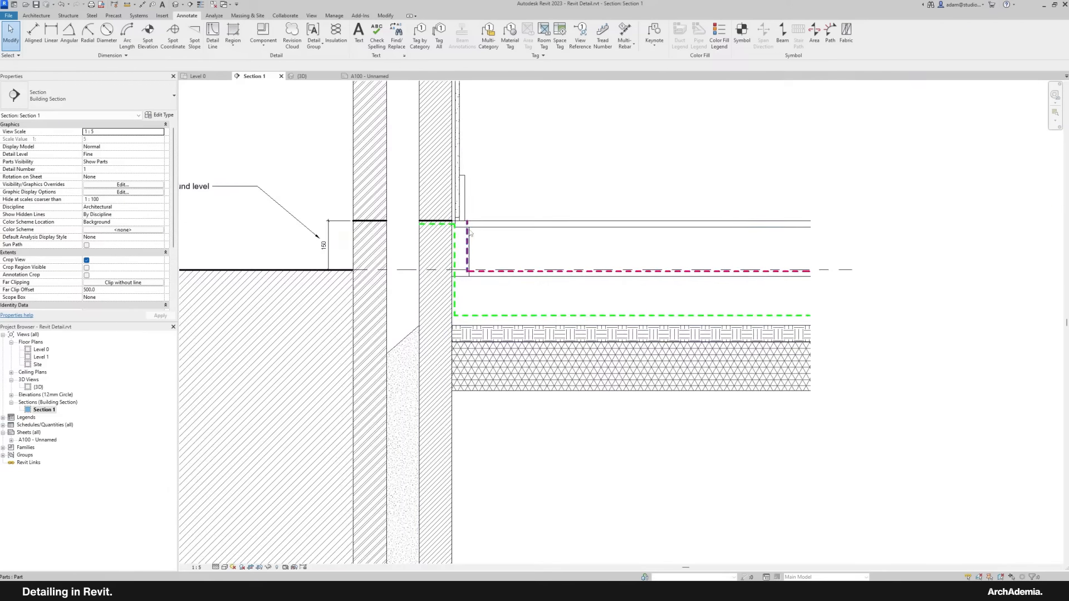
middle_click_drag(467, 227, 543, 243)
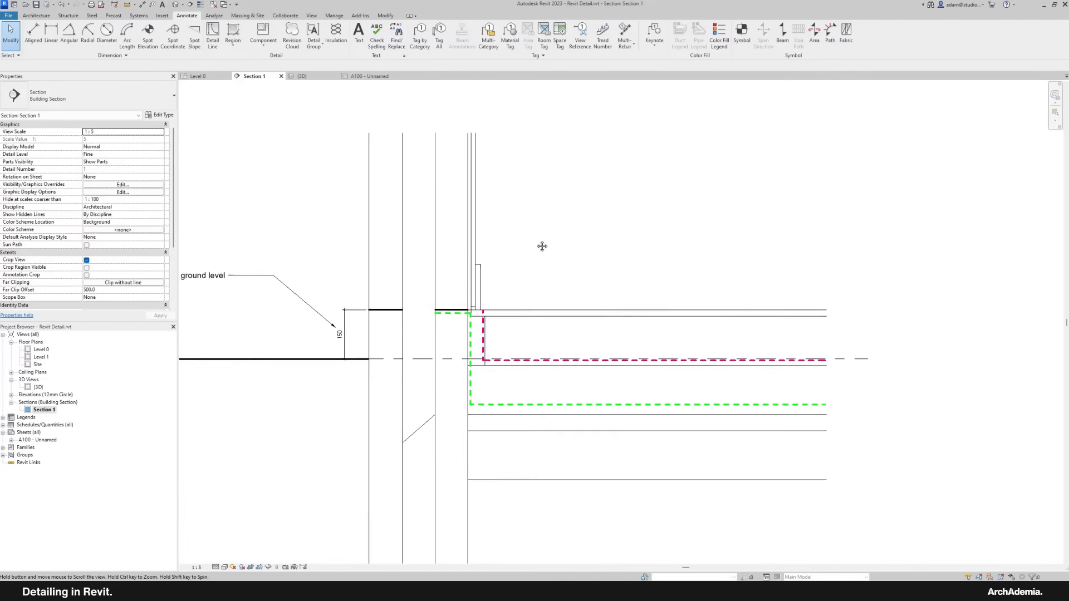
left_click(337, 34)
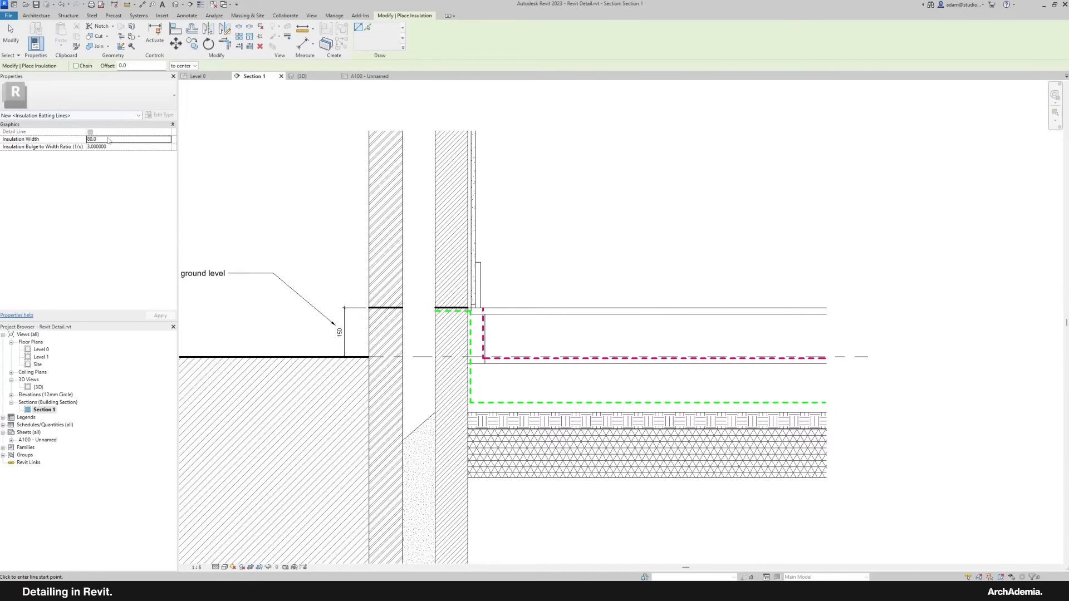
left_click(417, 131)
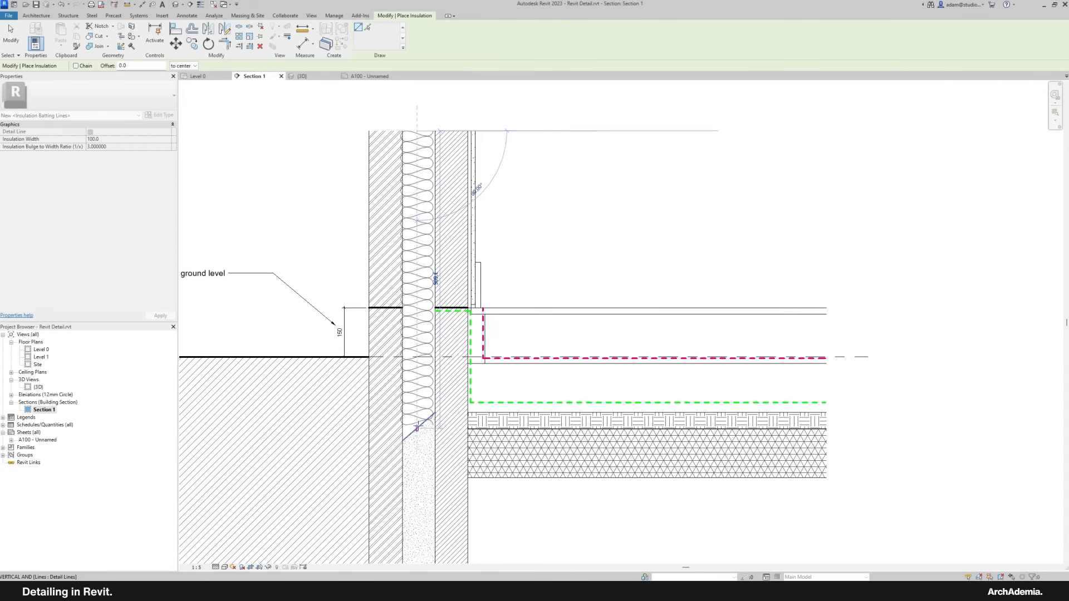
left_click(417, 451)
key("Escape")
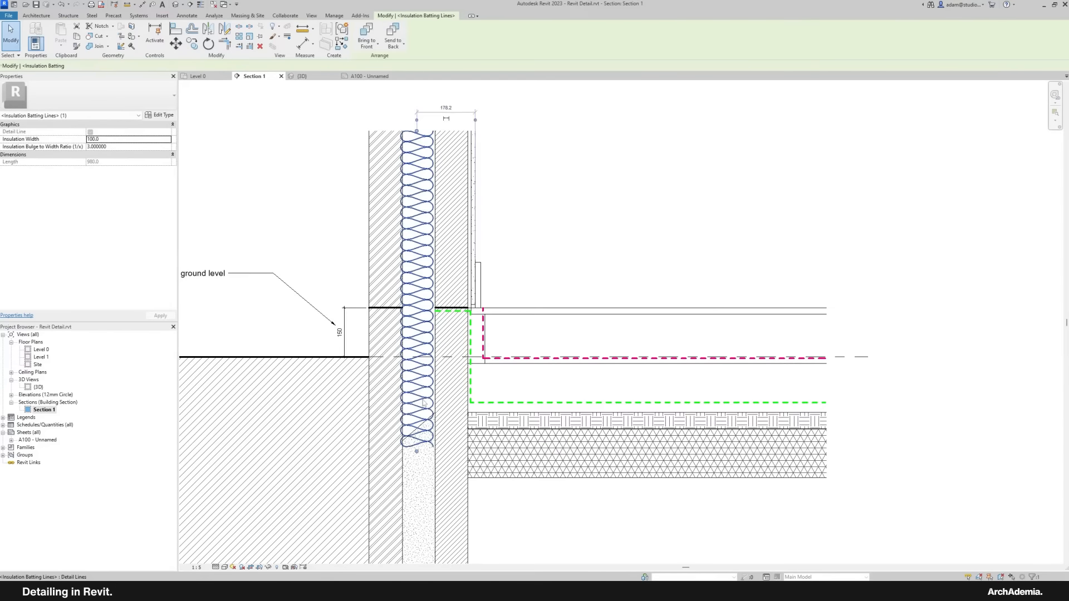
middle_click_drag(417, 451, 386, 393)
scroll(394, 339, "up", 2)
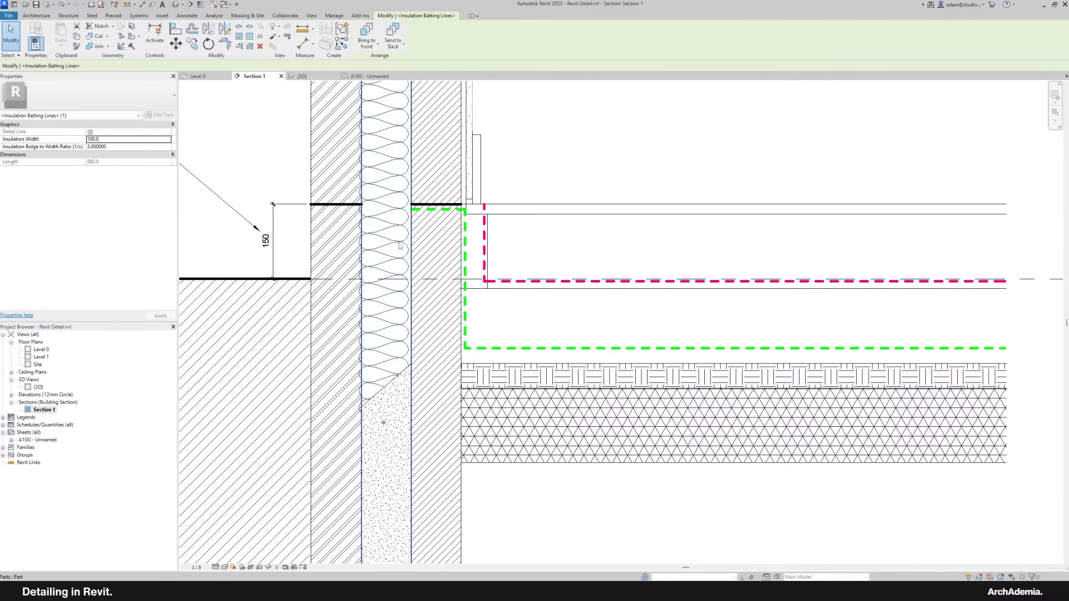
scroll(384, 357, "up", 2)
scroll(388, 373, "up", 2)
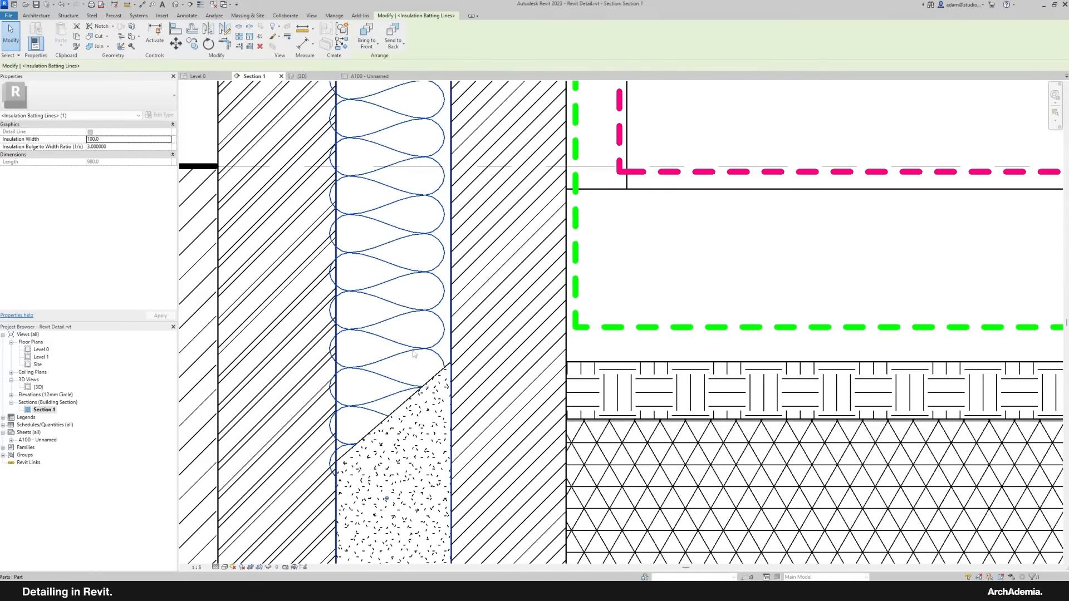
scroll(415, 354, "up", 2)
left_click(422, 344)
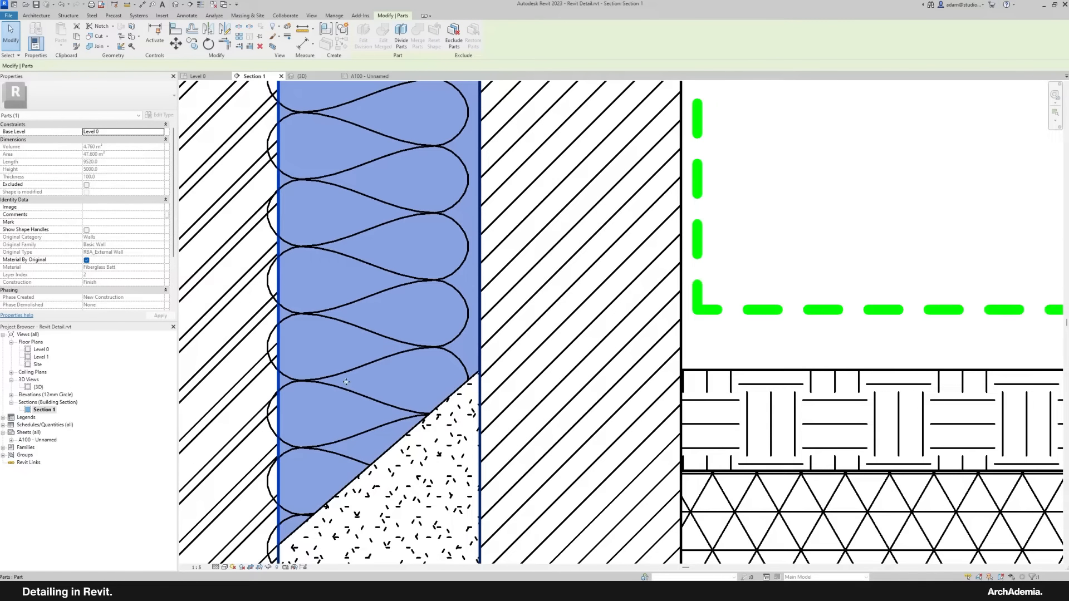
left_click(273, 383)
left_click(299, 381)
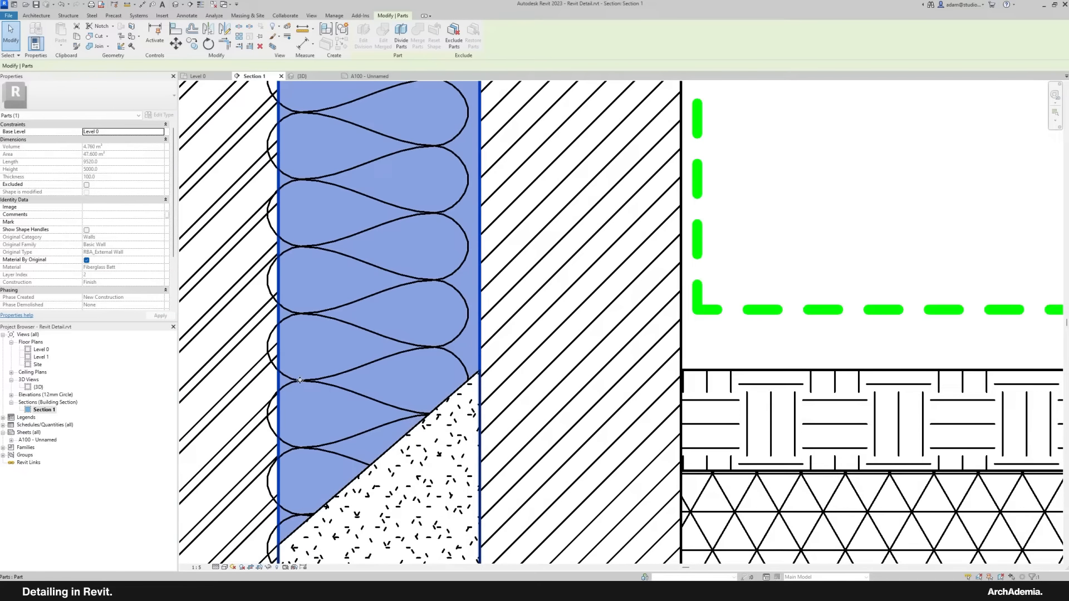
scroll(362, 398, "down", 4)
left_click(481, 333)
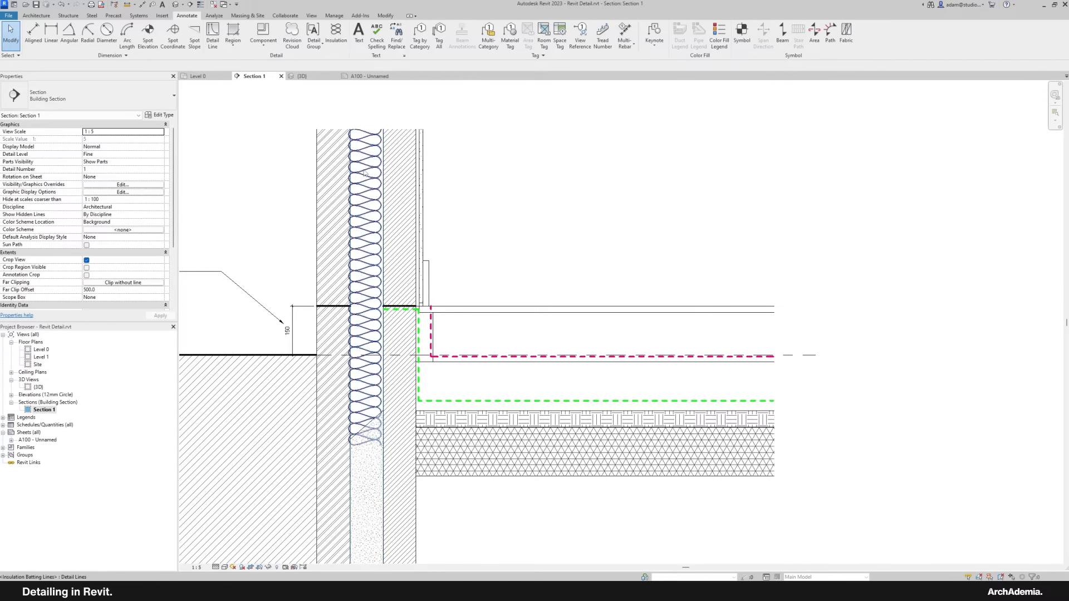
Step: Shift the insulation batting sideways so it fits exactly between the two faces of the cavity
left_click(356, 166)
scroll(364, 424, "up", 5)
scroll(387, 341, "up", 2)
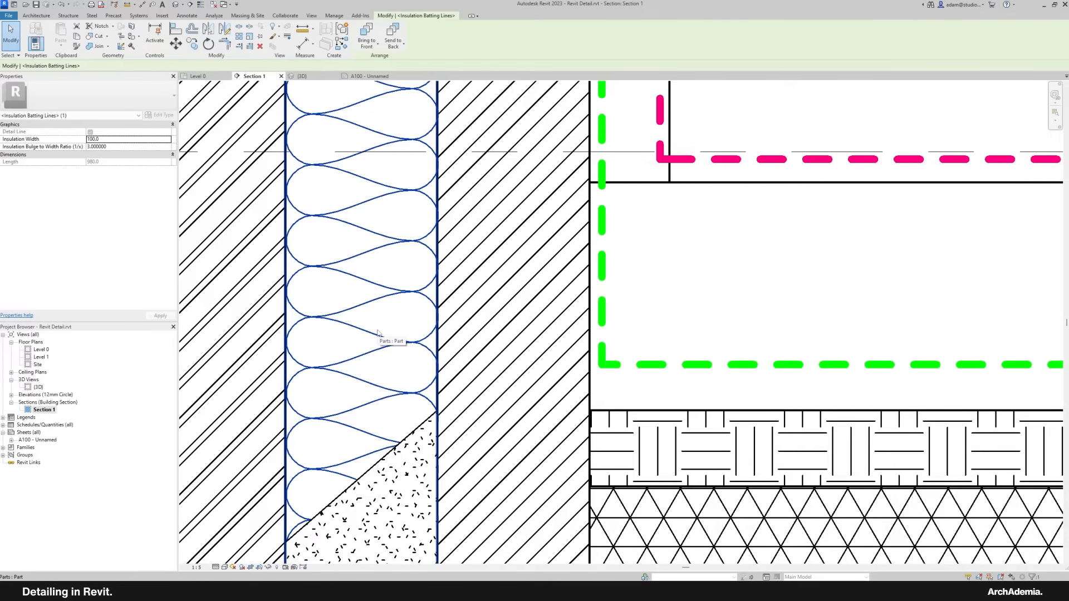
scroll(366, 408, "down", 9)
scroll(366, 407, "up", 4)
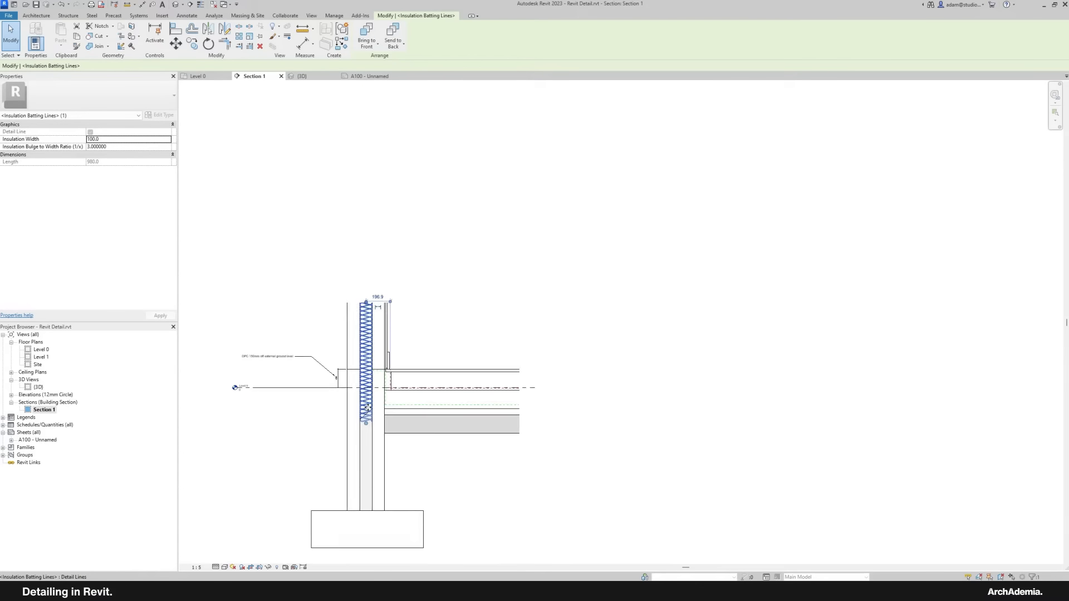
left_click(498, 251)
middle_click_drag(499, 251, 503, 231)
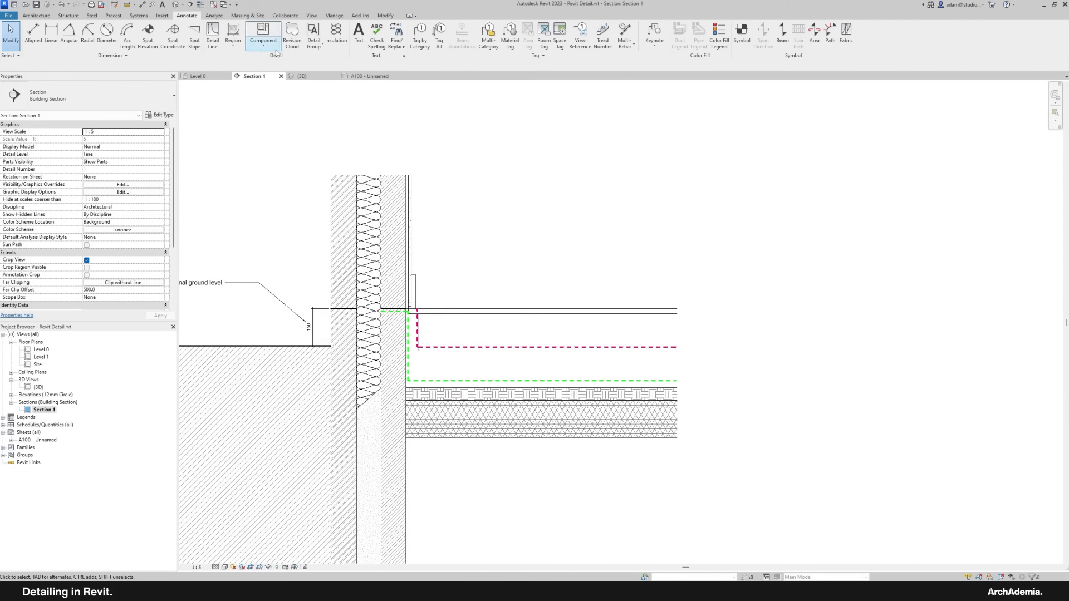
left_click(329, 48)
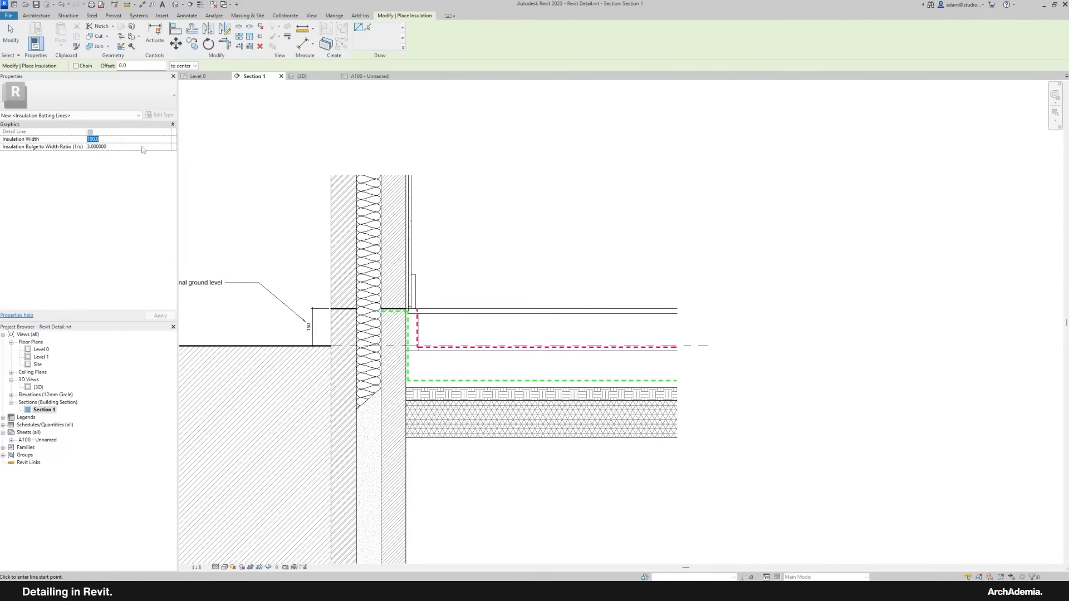
scroll(399, 383, "up", 4)
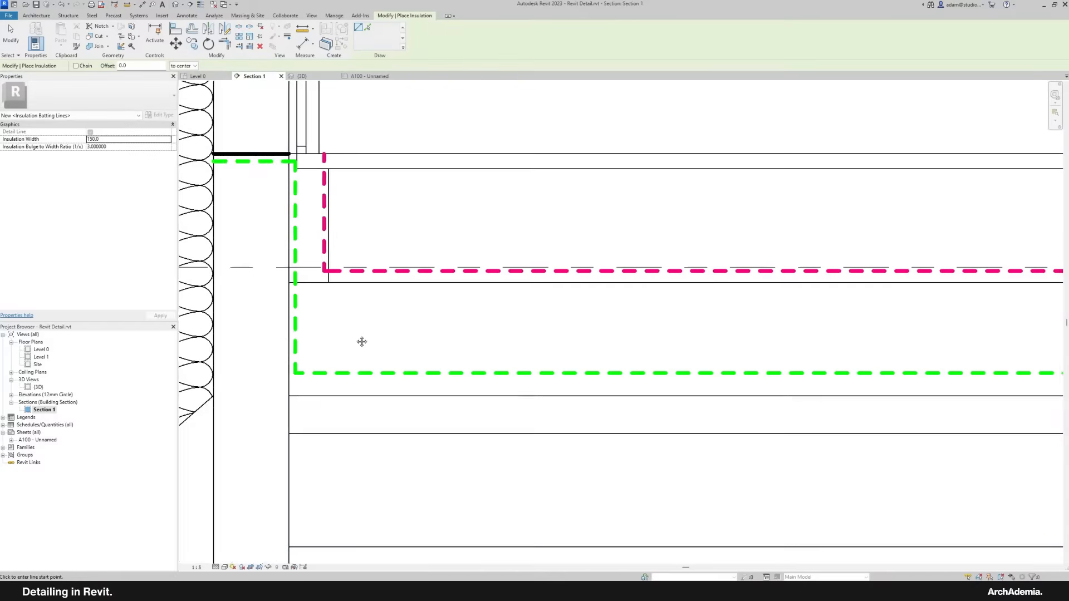
left_click(10, 34)
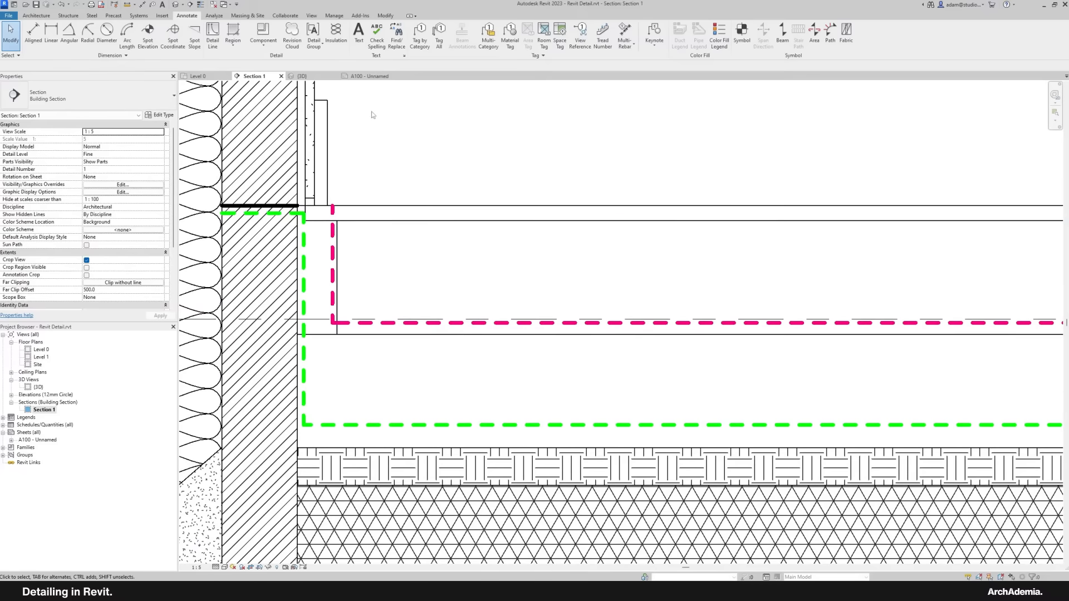
Step: Start a filled region for the floor insulation and duplicate the Concrete type under the name Rigid Insulation
scroll(428, 328, "down", 2)
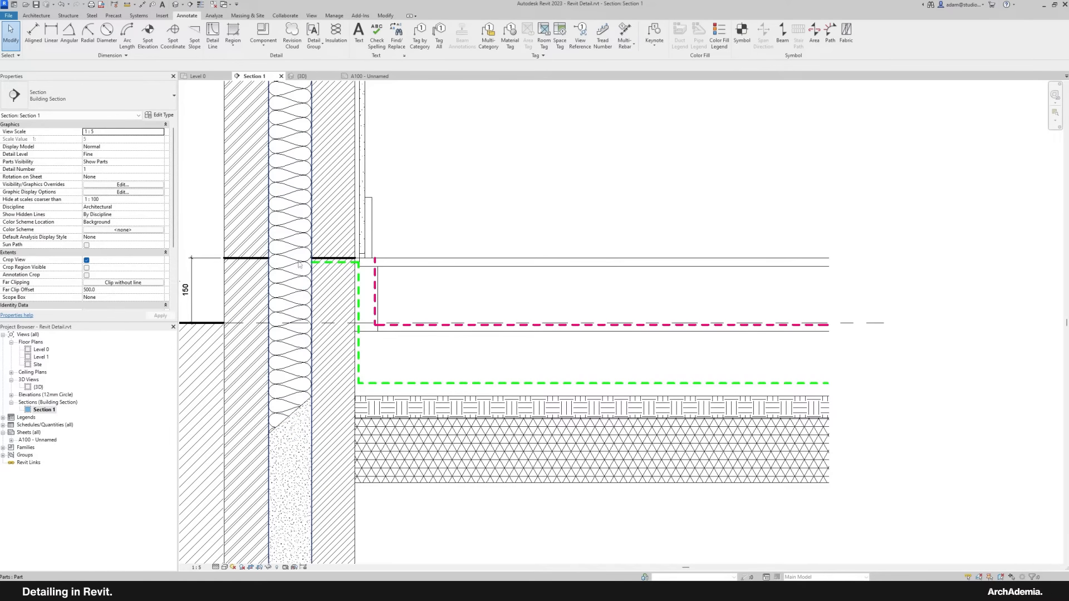
middle_click_drag(453, 248, 462, 235)
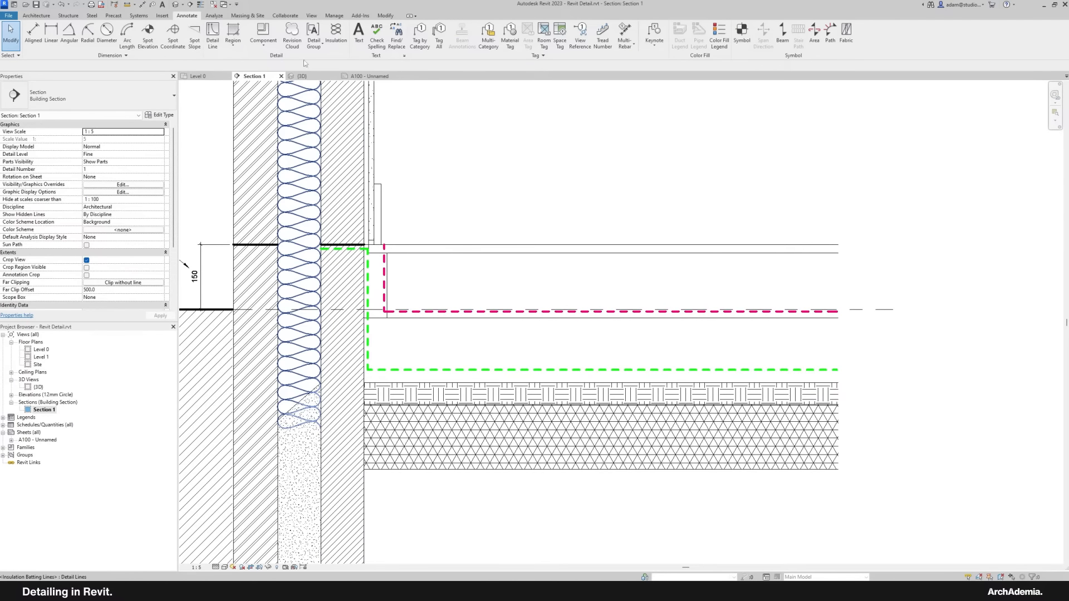
left_click(233, 35)
left_click(248, 66)
scroll(450, 293, "up", 3)
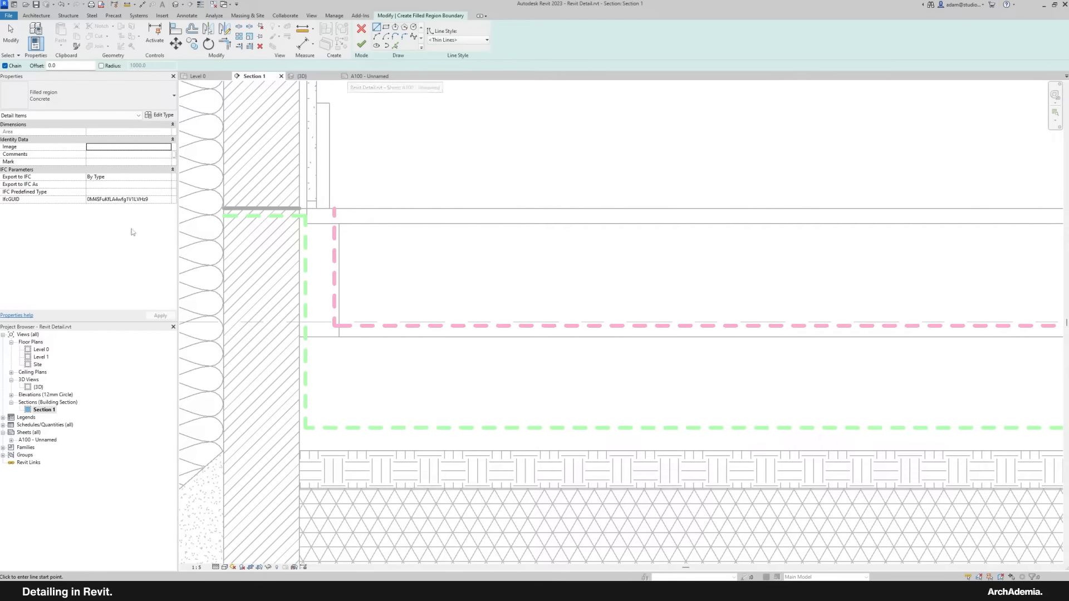
left_click(161, 116)
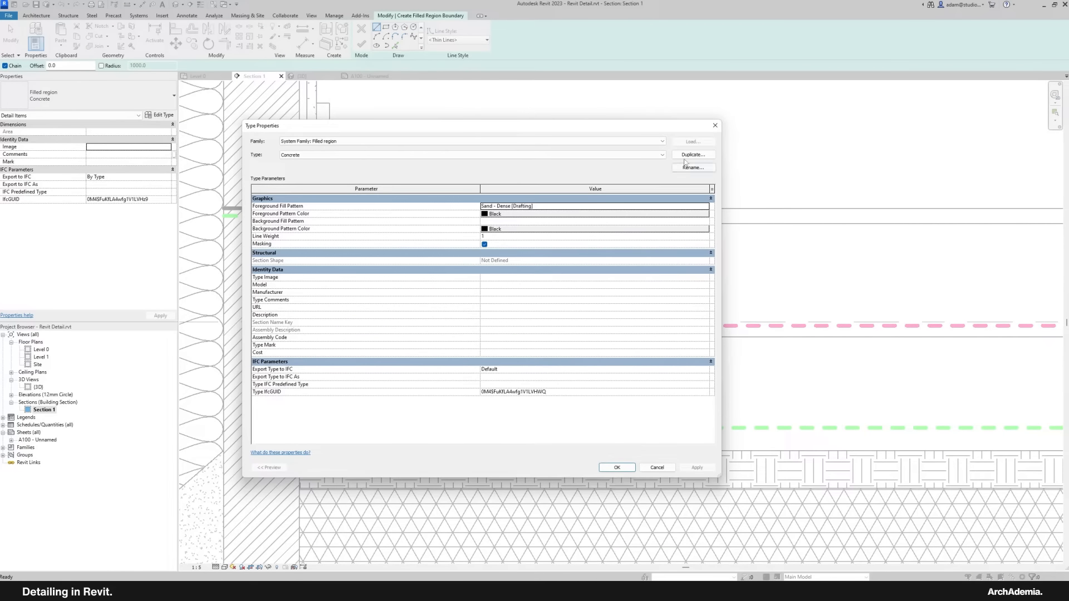
left_click(690, 154)
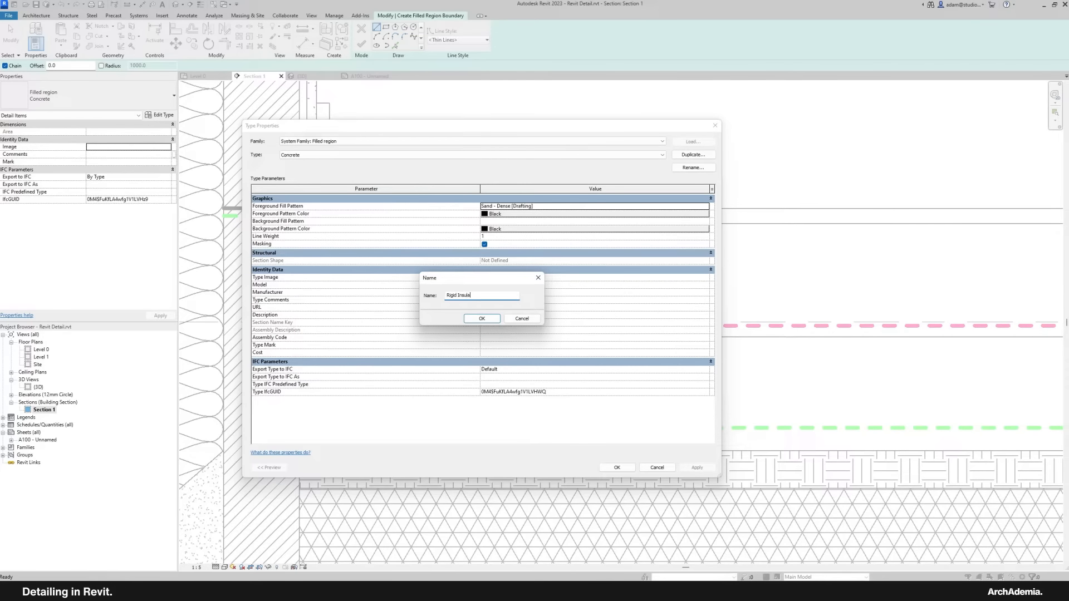
key("Return")
Step: Set the Rigid Insulation type's foreground fill pattern to the Insulation - Rigid drafting pattern and apply the type changes
left_click(705, 207)
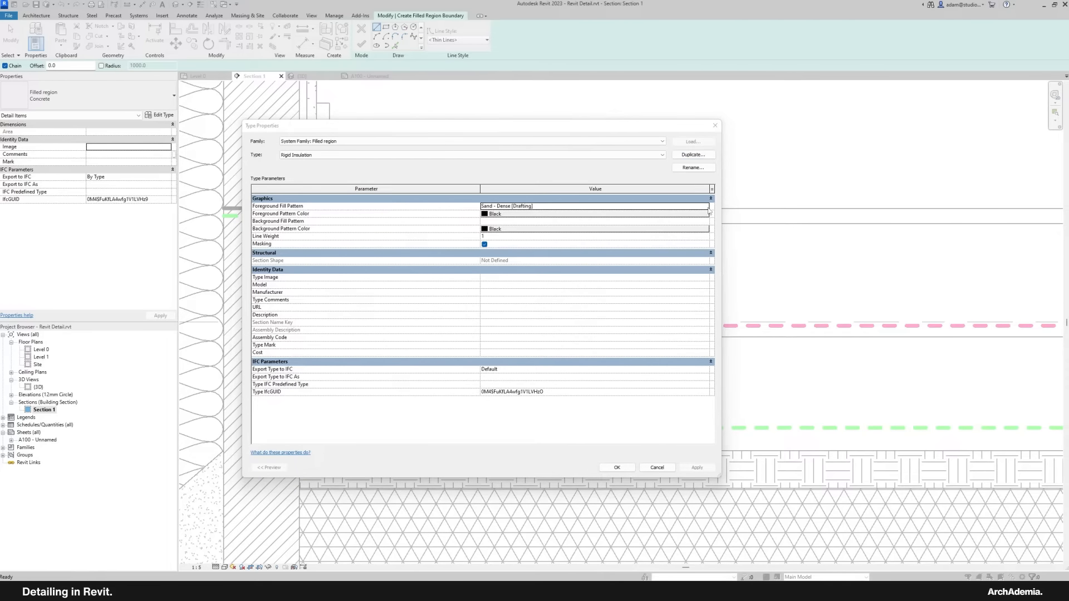
left_click(494, 284)
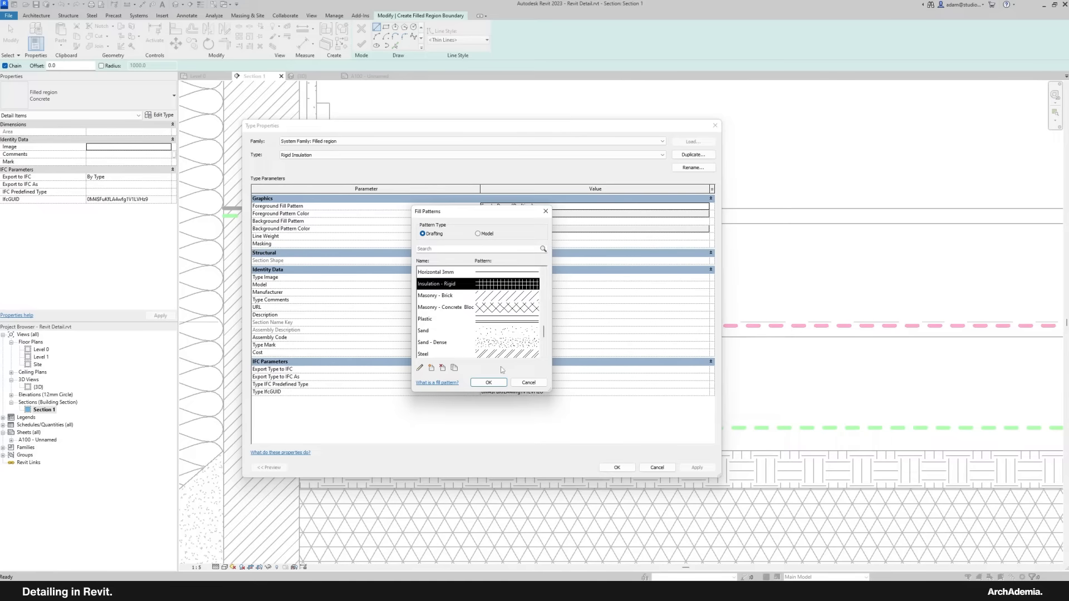
left_click(488, 382)
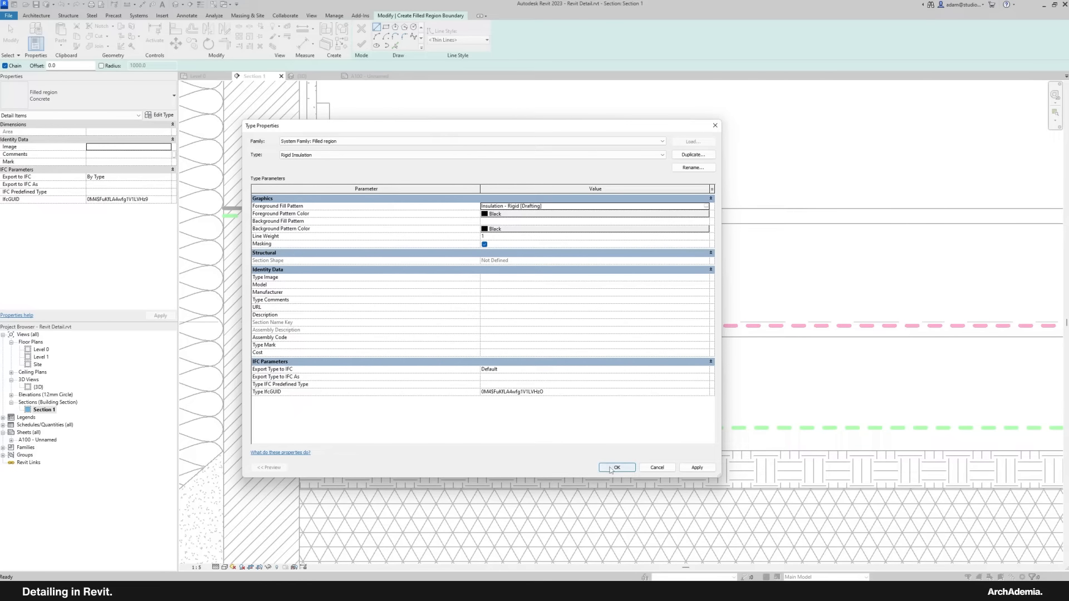
left_click(615, 467)
Step: Draw boundary lines across the perimeter upstand's top, down the wall's inner face, along the insulation's underside past the floor's cut end, and up
scroll(336, 233, "up", 5)
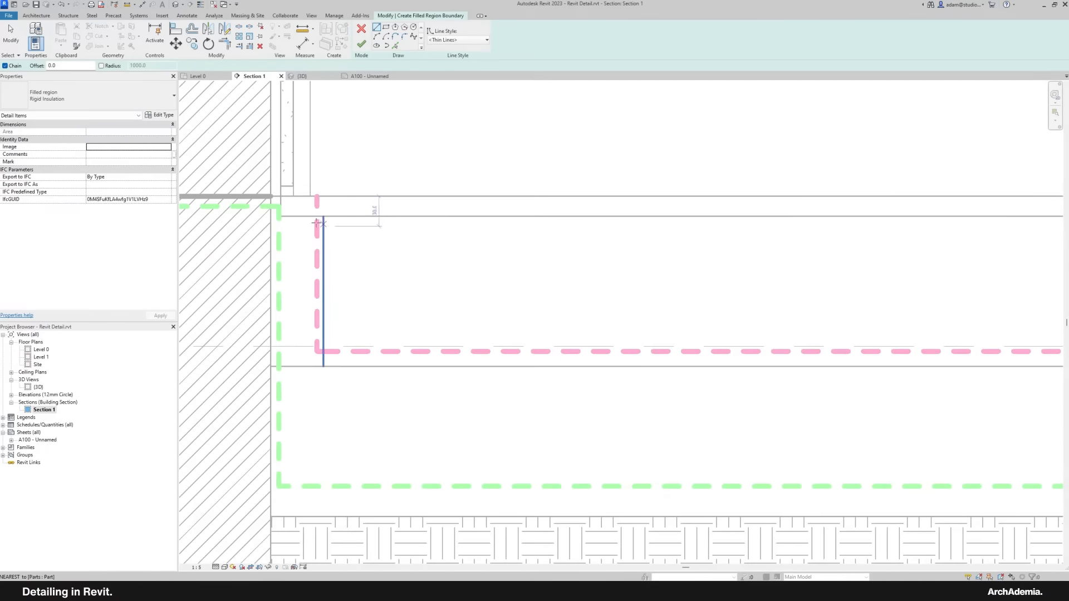
left_click(323, 216)
left_click(271, 216)
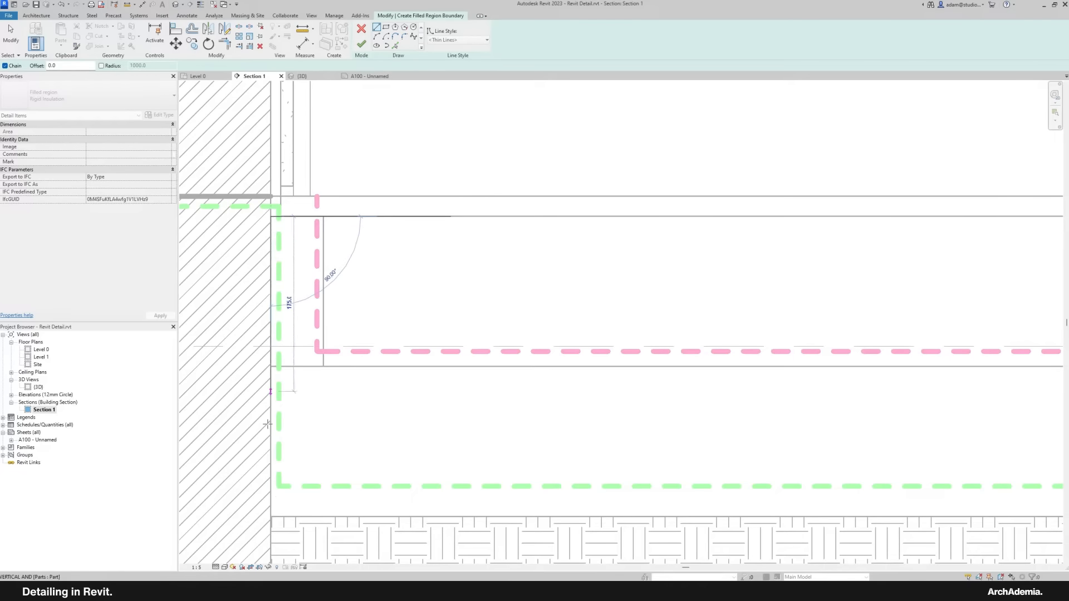
left_click(270, 516)
scroll(243, 382, "down", 5)
scroll(711, 417, "up", 2)
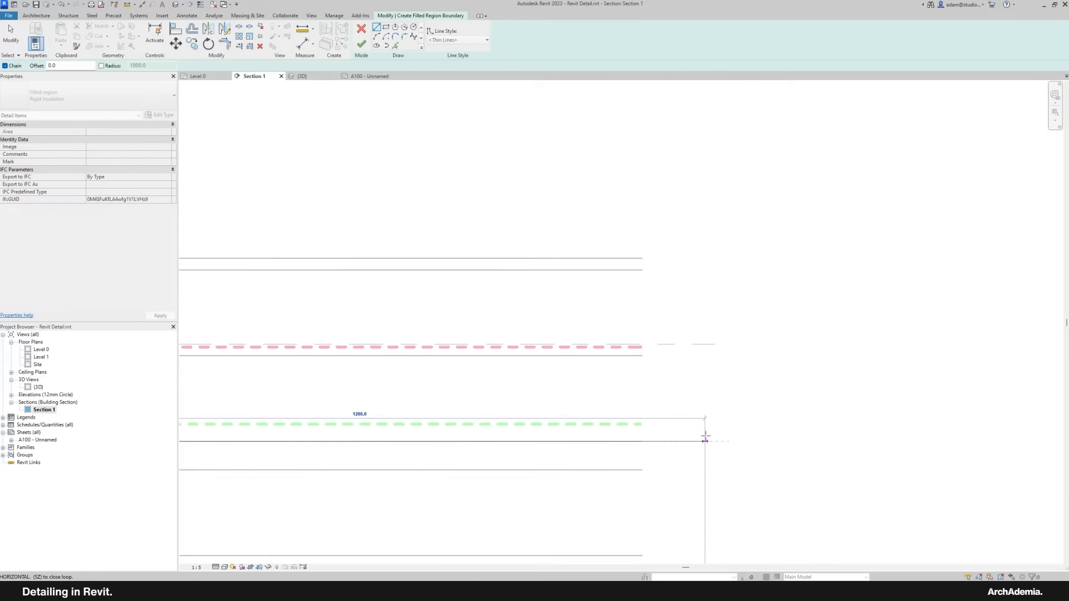
left_click(704, 440)
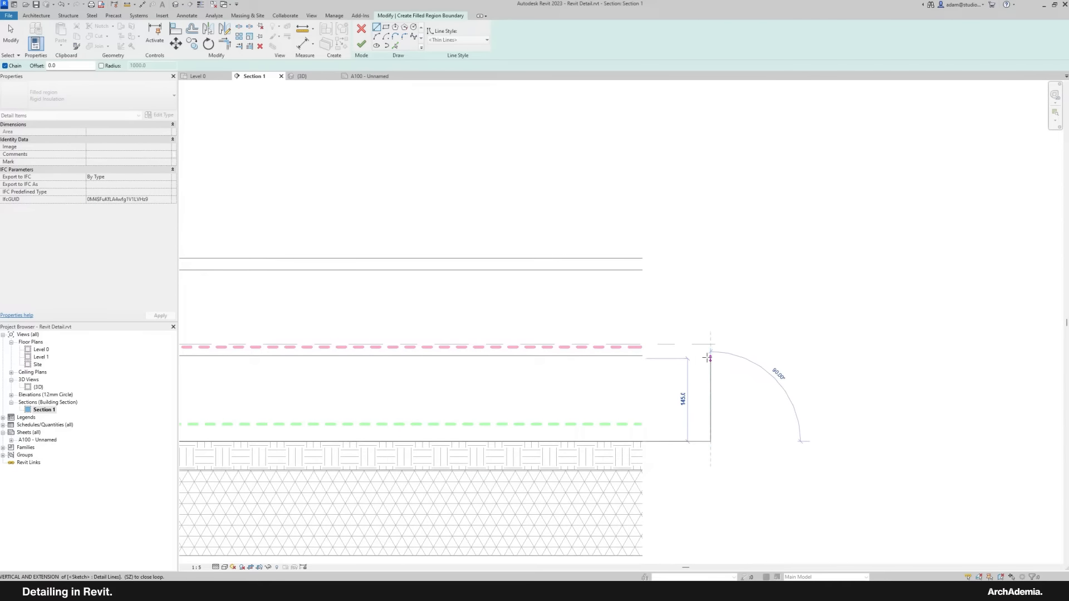
left_click(707, 352)
Step: Close the insulation boundary with a line back just beneath the pink membrane and up the upstand's inner face
scroll(706, 356, "up", 6)
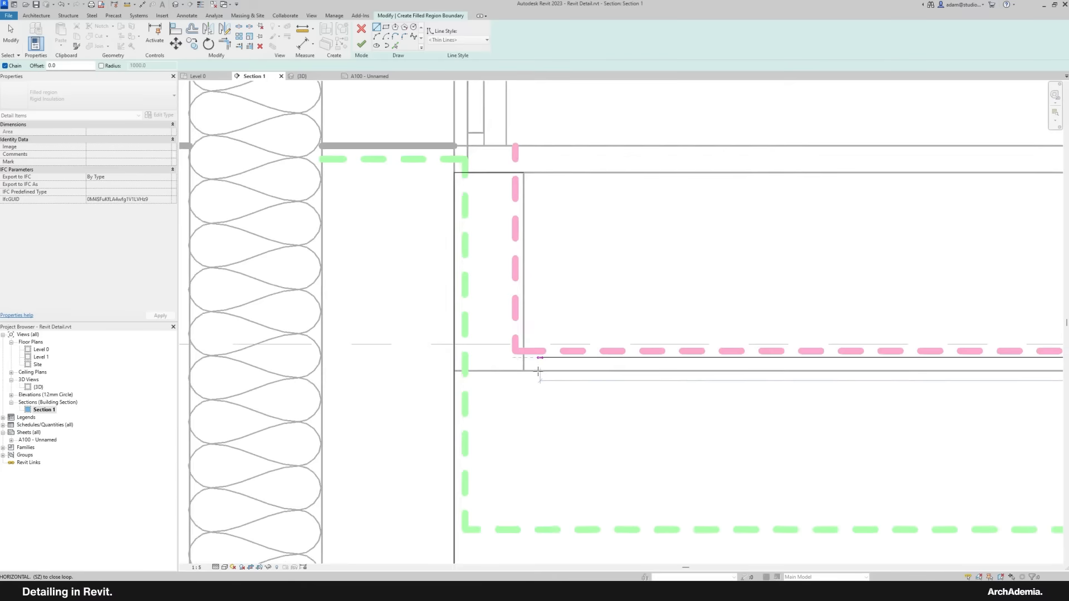
left_click(520, 358)
middle_click_drag(541, 113, 522, 220)
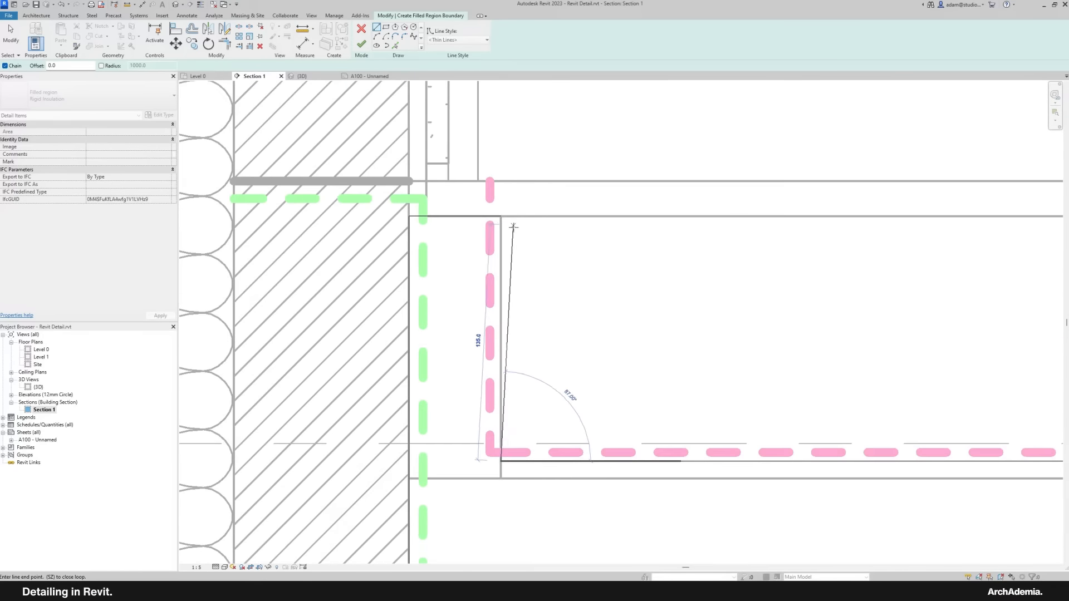
left_click(501, 217)
scroll(335, 248, "down", 2)
scroll(454, 386, "up", 3)
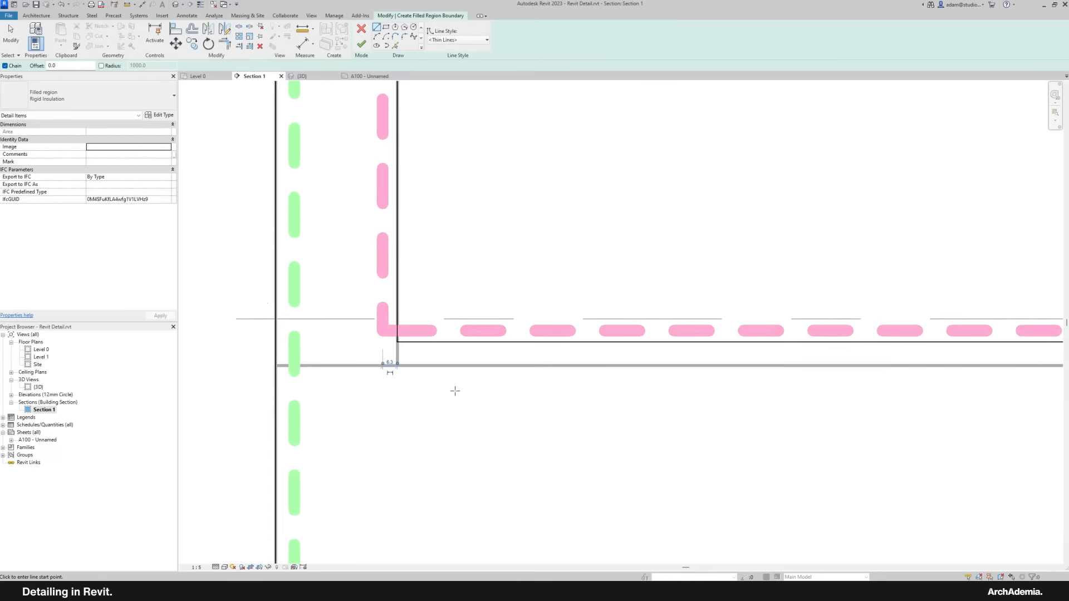
Step: Align the boundary line beneath the pink membrane with the top of the insulation layer and finish the Rigid Insulation filled region
key("a")
key("l")
left_click(433, 342)
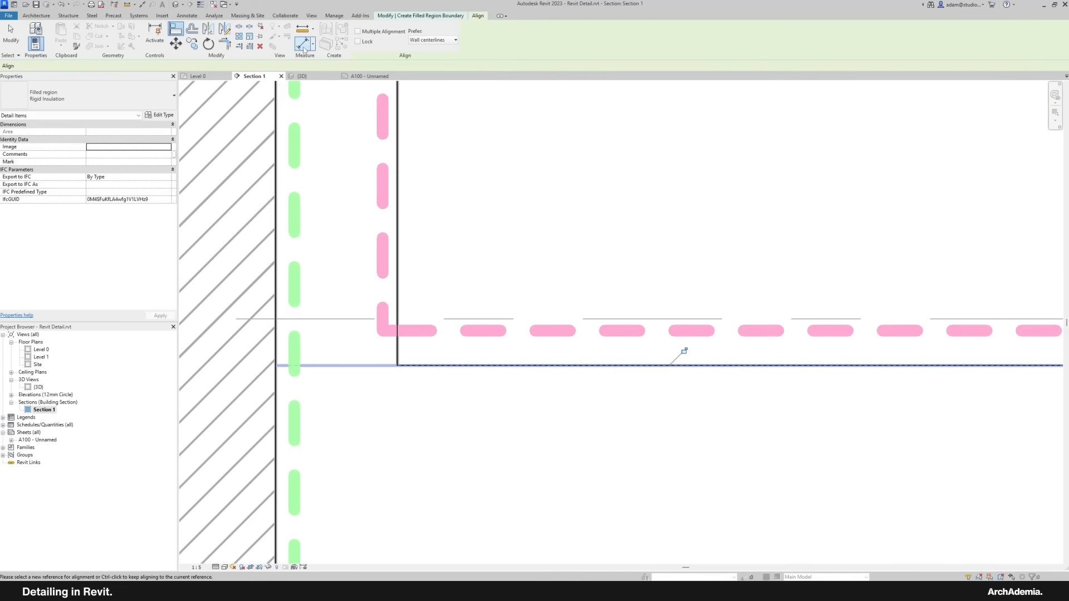
scroll(388, 319, "down", 3)
left_click(12, 35)
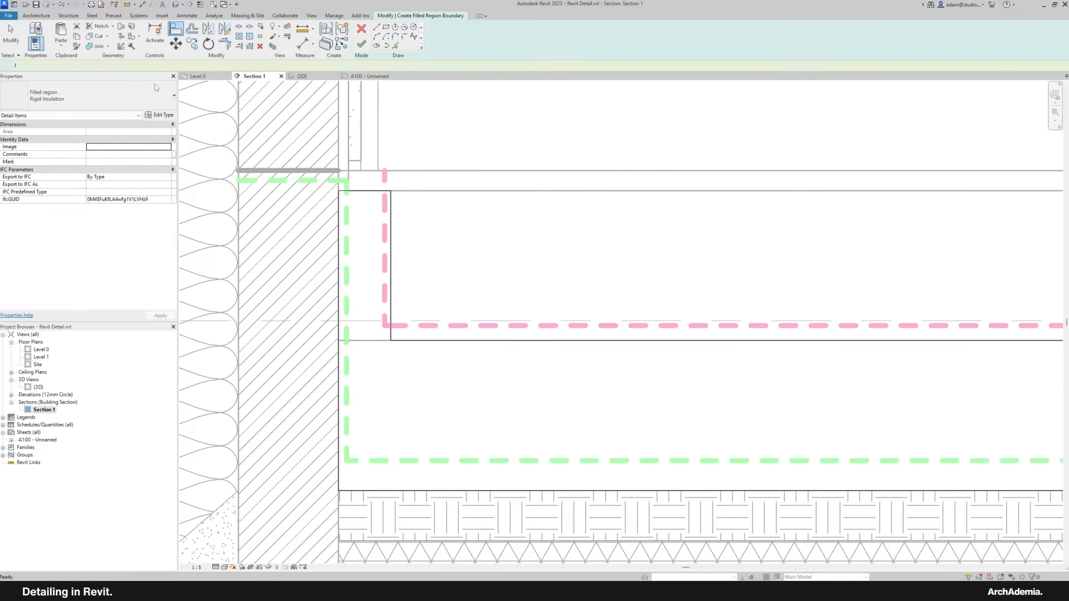
left_click(361, 43)
scroll(453, 343, "down", 4)
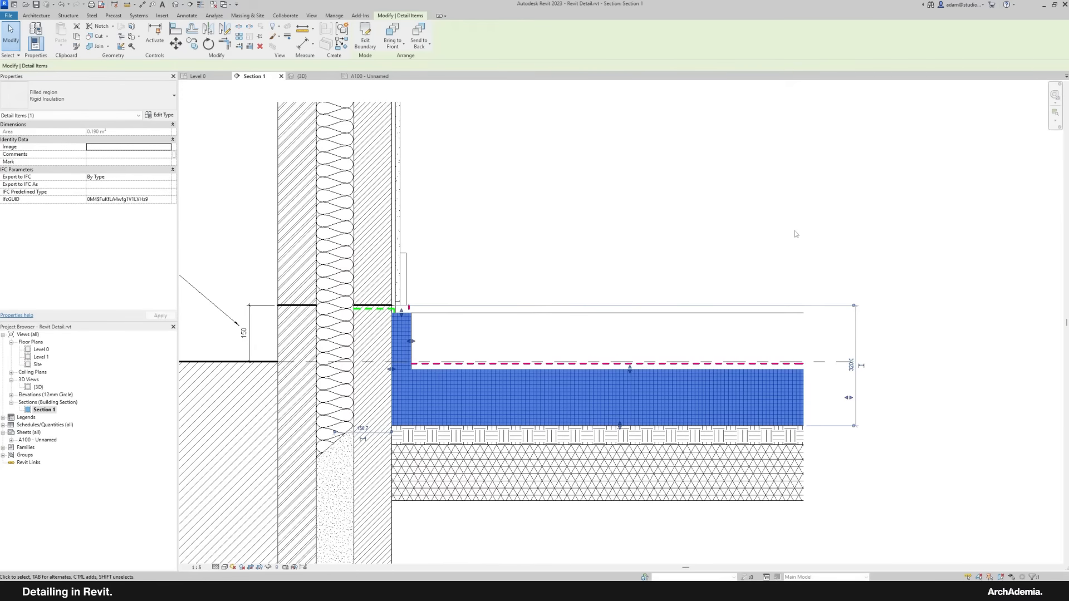
left_click(794, 231)
Step: Send the rigid insulation region behind the green and pink membrane lines and select the concrete slab part
scroll(724, 231, "down", 2)
scroll(632, 363, "up", 4)
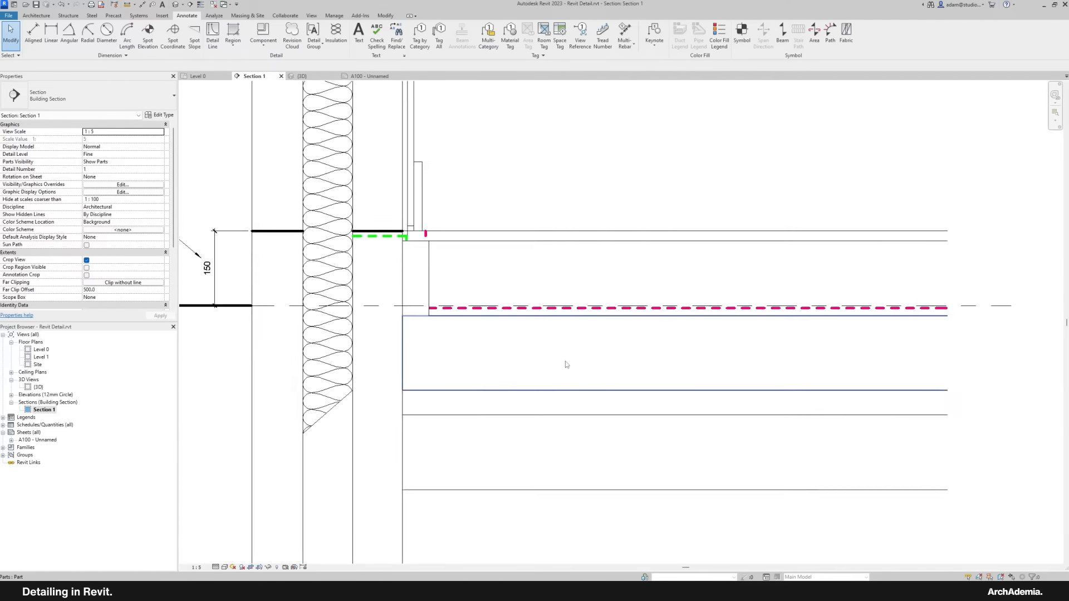
left_click(418, 309)
scroll(420, 278, "up", 2)
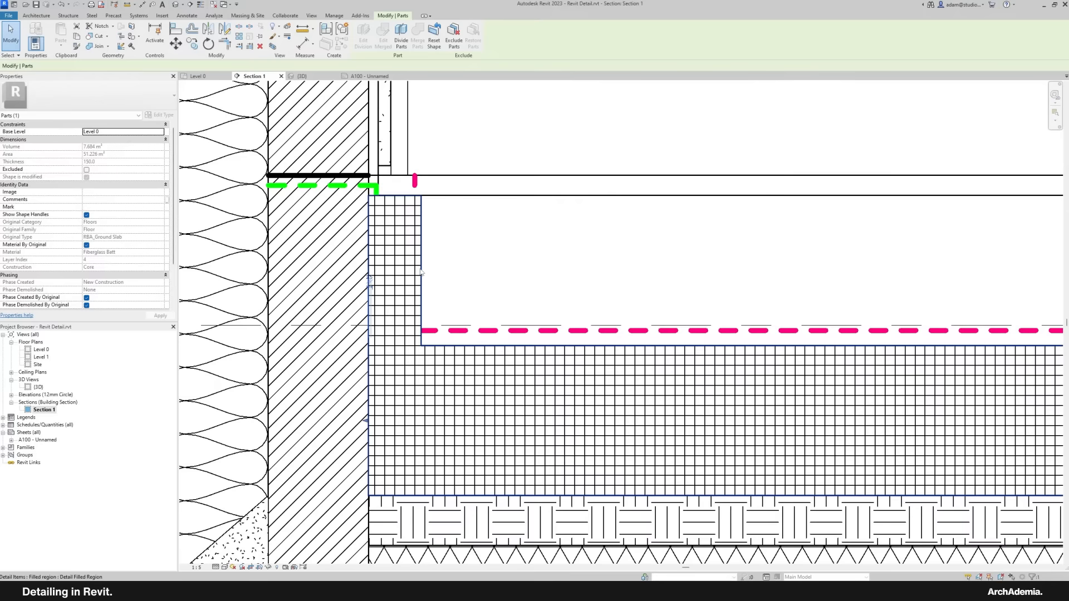
left_click(511, 281)
scroll(510, 281, "down", 4)
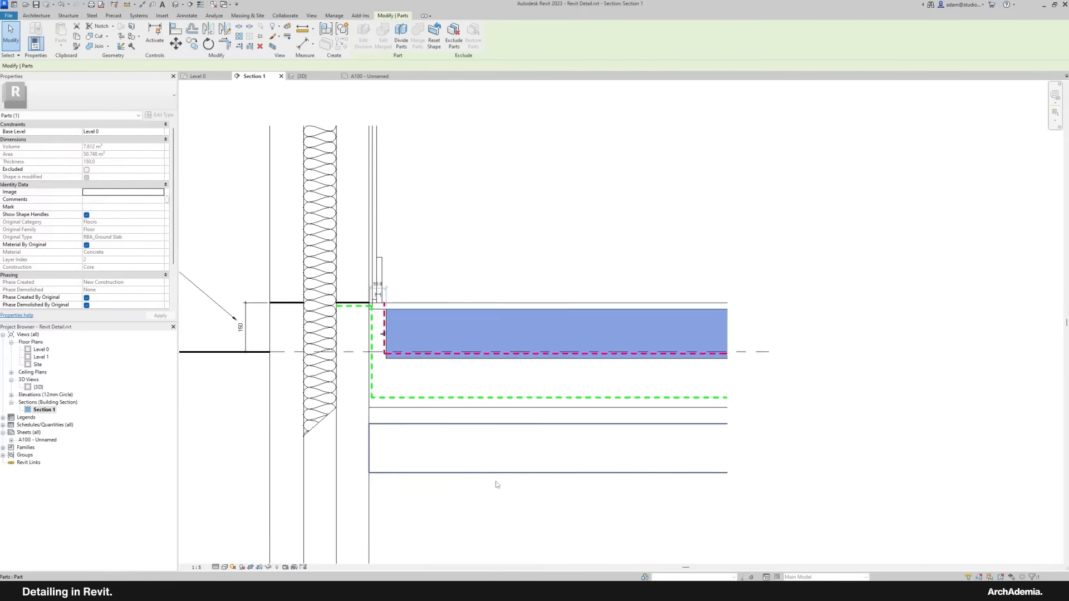
Step: Move the pink horizontal Vapour Control line down to just beneath the concrete slab's underside, over the rigid insulation
scroll(477, 313, "up", 4)
scroll(501, 356, "down", 3)
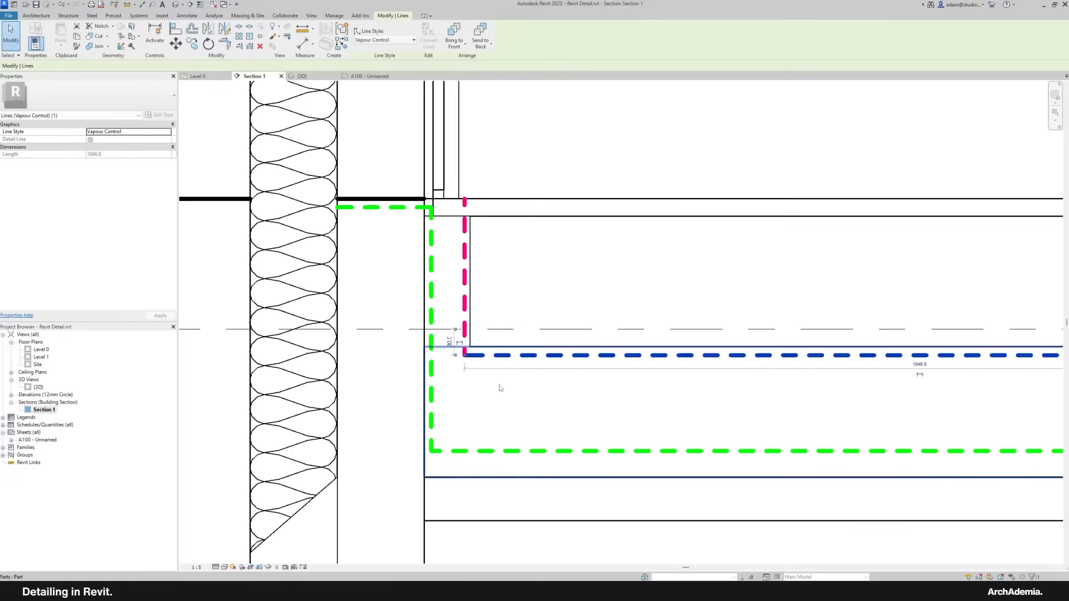
scroll(514, 380, "up", 1)
scroll(513, 380, "down", 3)
scroll(505, 415, "up", 2)
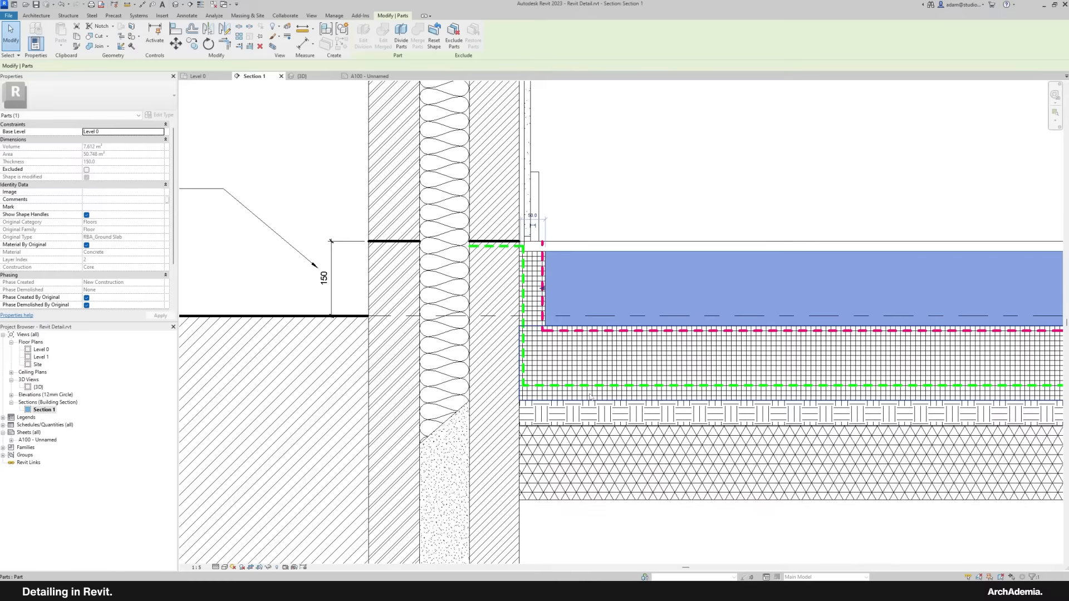
scroll(585, 373, "up", 1)
scroll(583, 372, "up", 5)
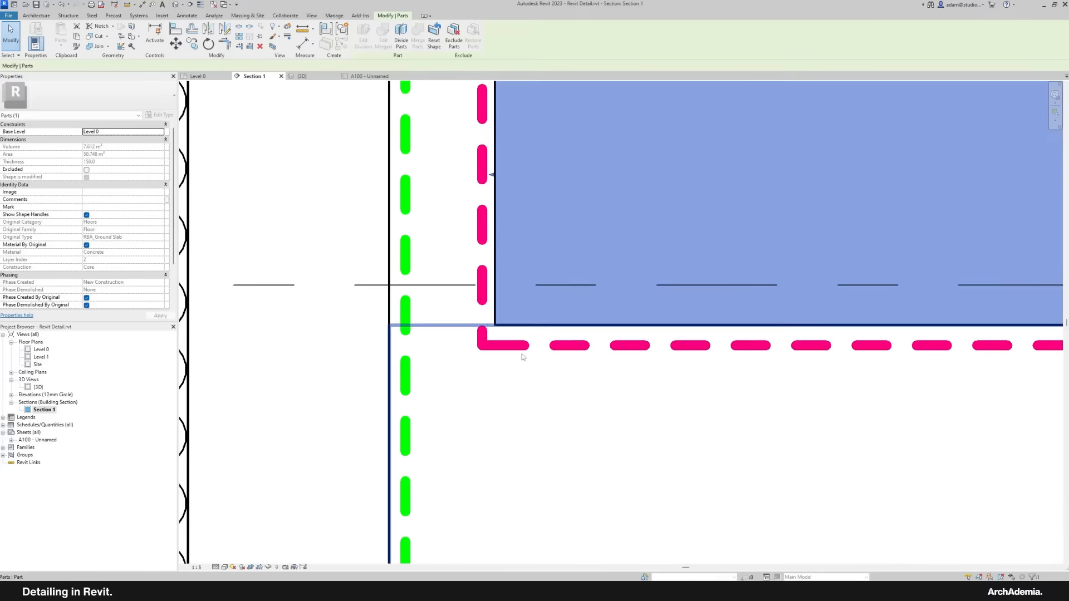
left_click(520, 346)
left_click_drag(520, 346, 522, 336)
scroll(523, 412, "down", 7)
left_click(553, 306)
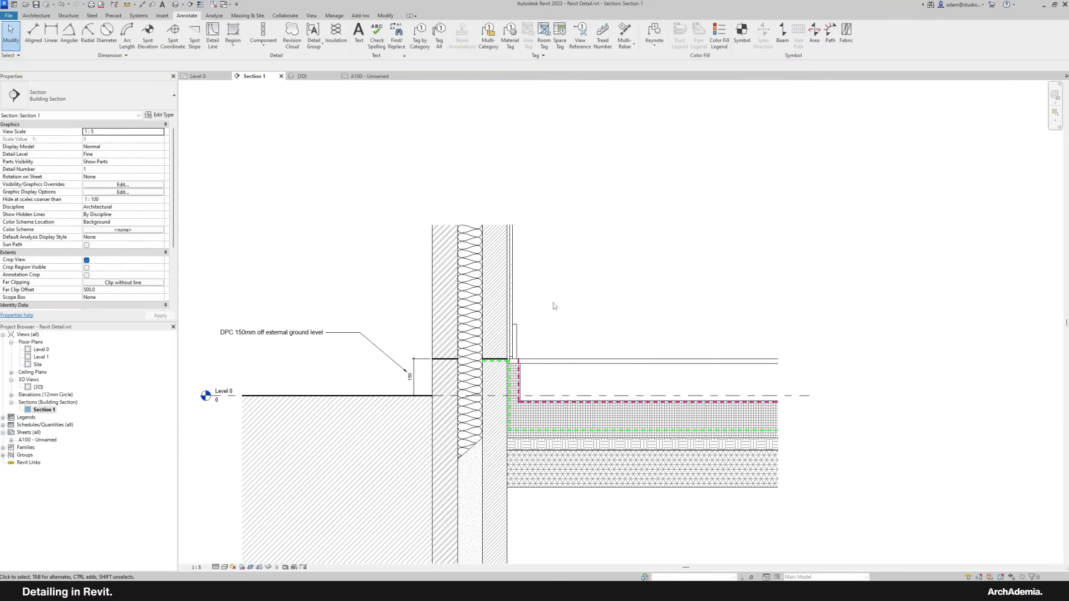
middle_click_drag(569, 325, 576, 222)
scroll(572, 215, "down", 1)
middle_click_drag(621, 384, 610, 362)
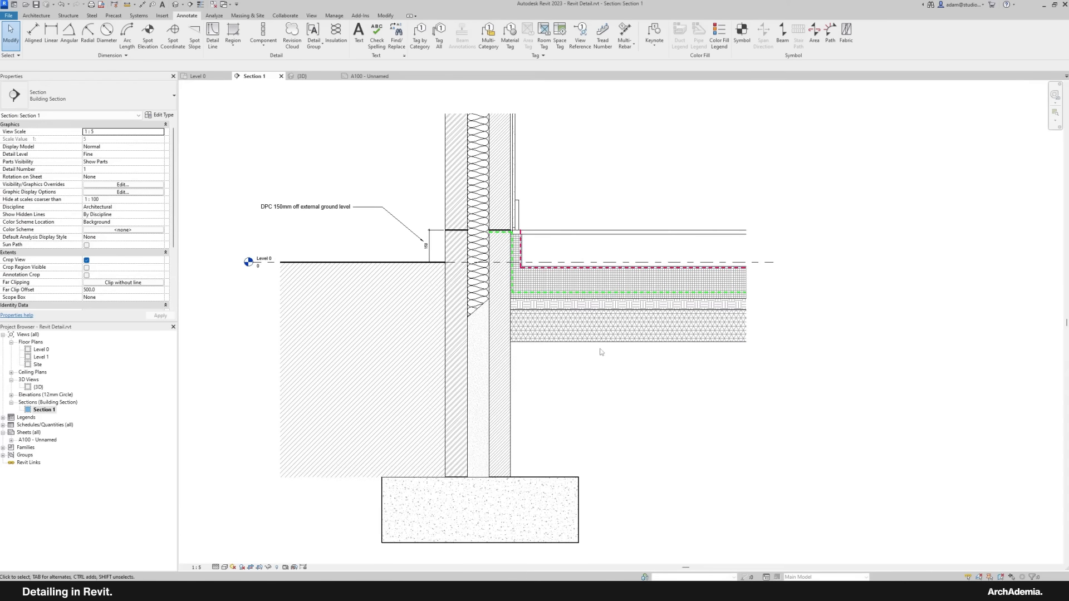
left_click(261, 48)
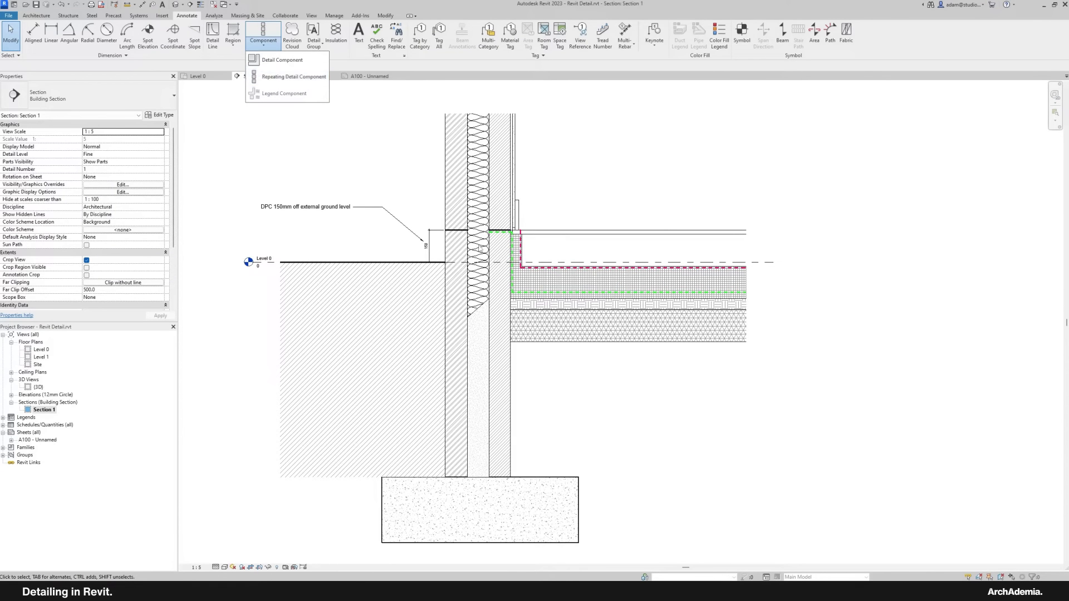
left_click(539, 446)
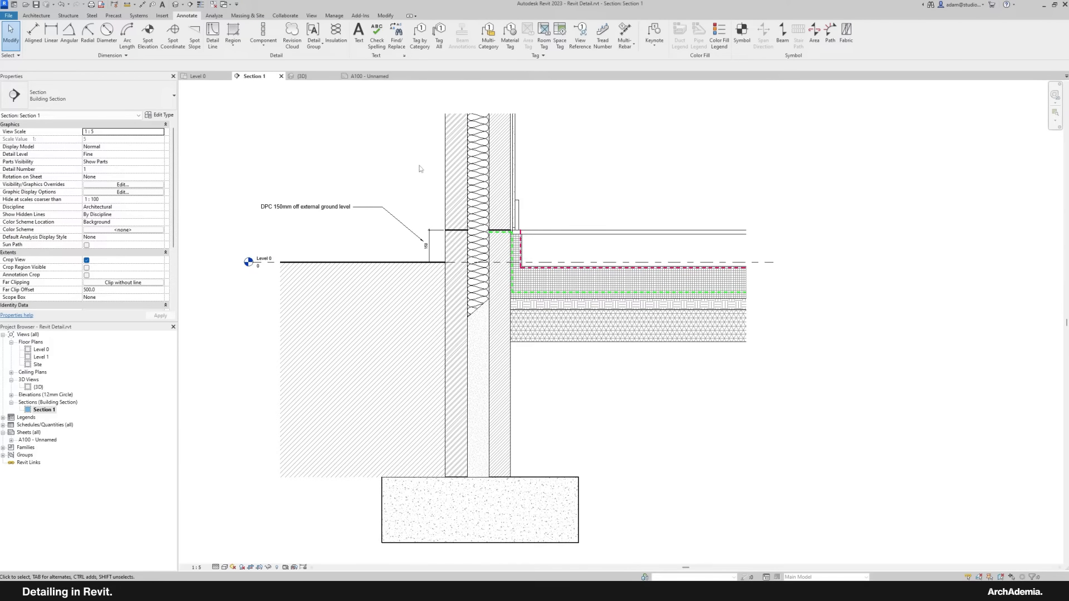
middle_click_drag(419, 166, 416, 165)
left_click(264, 46)
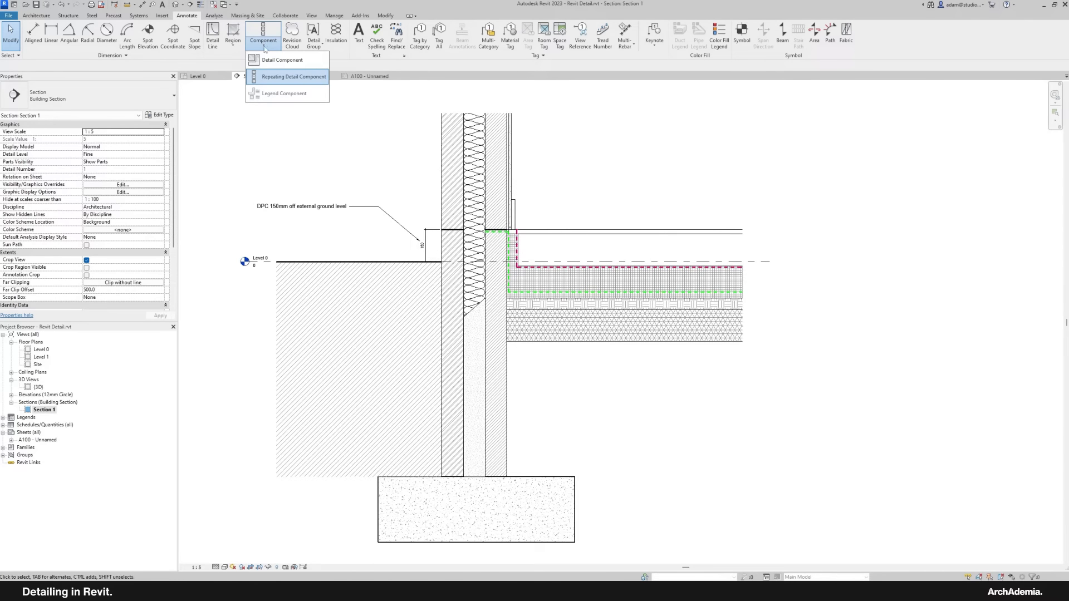
left_click(289, 3)
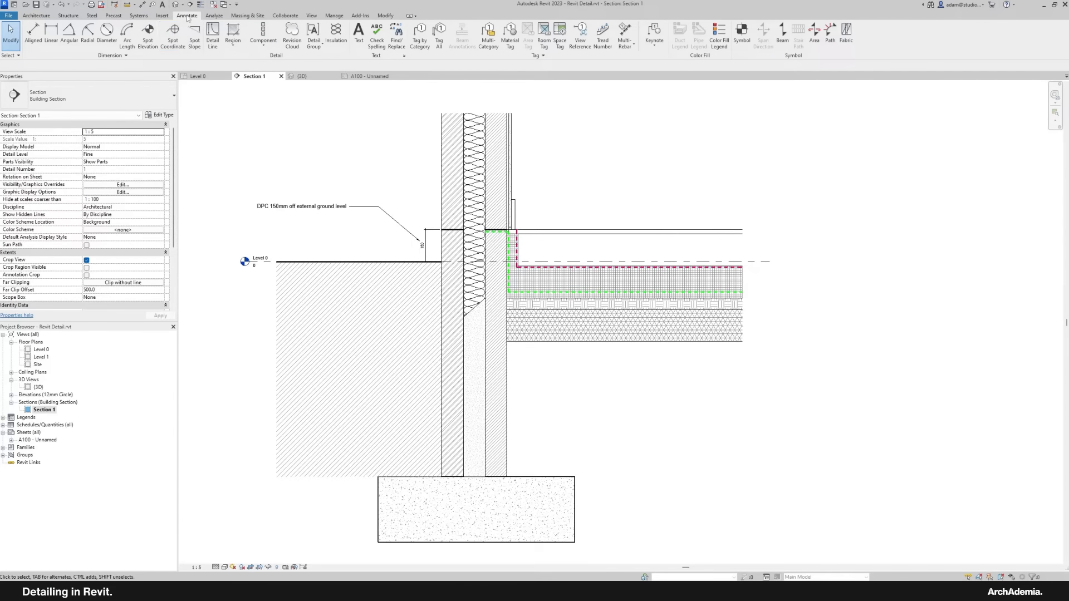
Step: Place a Brickwork - Section repeating detail vertically from the top of the footing to the top of the wall
left_click(264, 47)
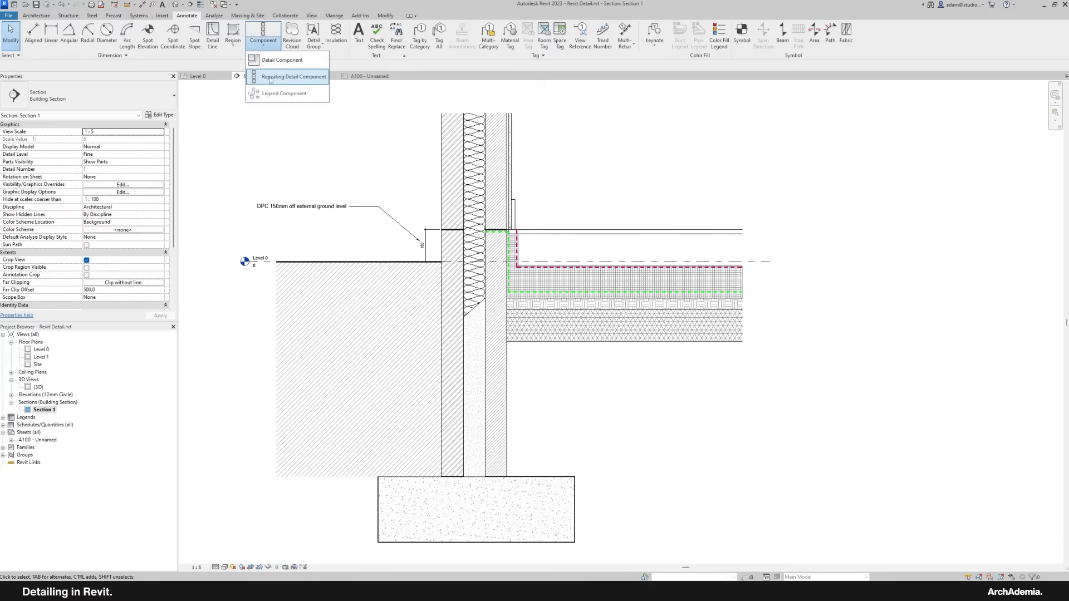
left_click(273, 70)
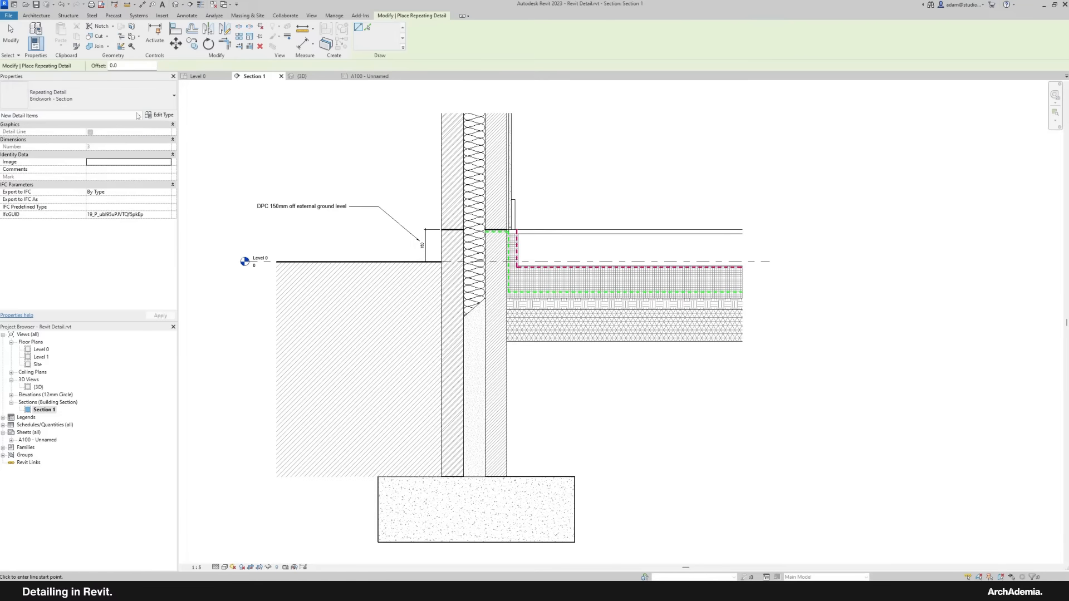
left_click(451, 476)
scroll(451, 474, "up", 3)
scroll(452, 445, "down", 4)
scroll(467, 239, "up", 3)
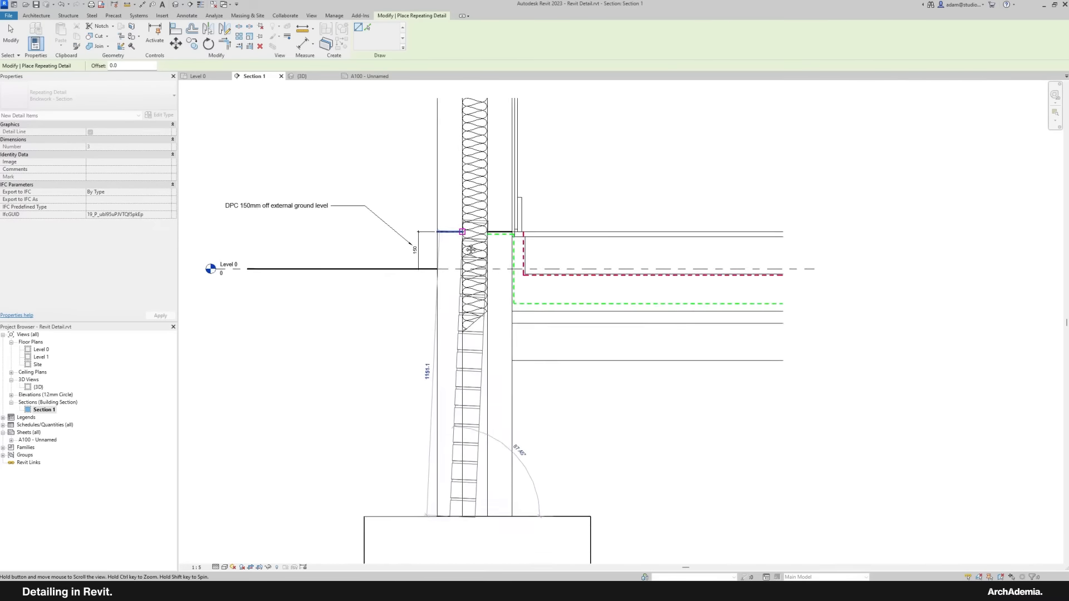
left_click(444, 223)
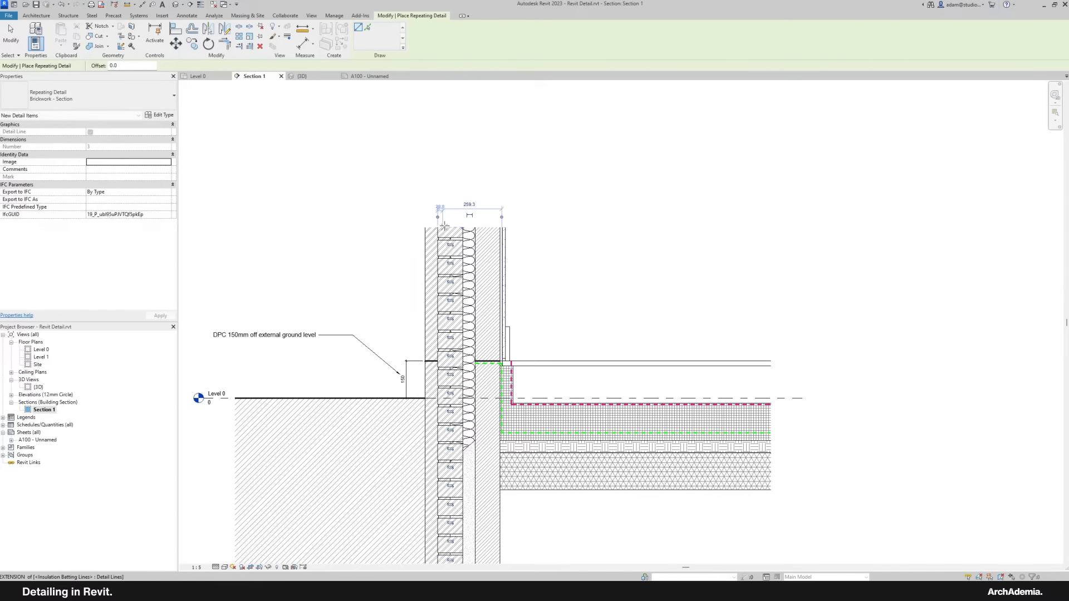
key("Escape")
Step: Shorten the brickwork repeating detail to about 780 mm, raising its lower end to just below external ground level
scroll(356, 201, "down", 4)
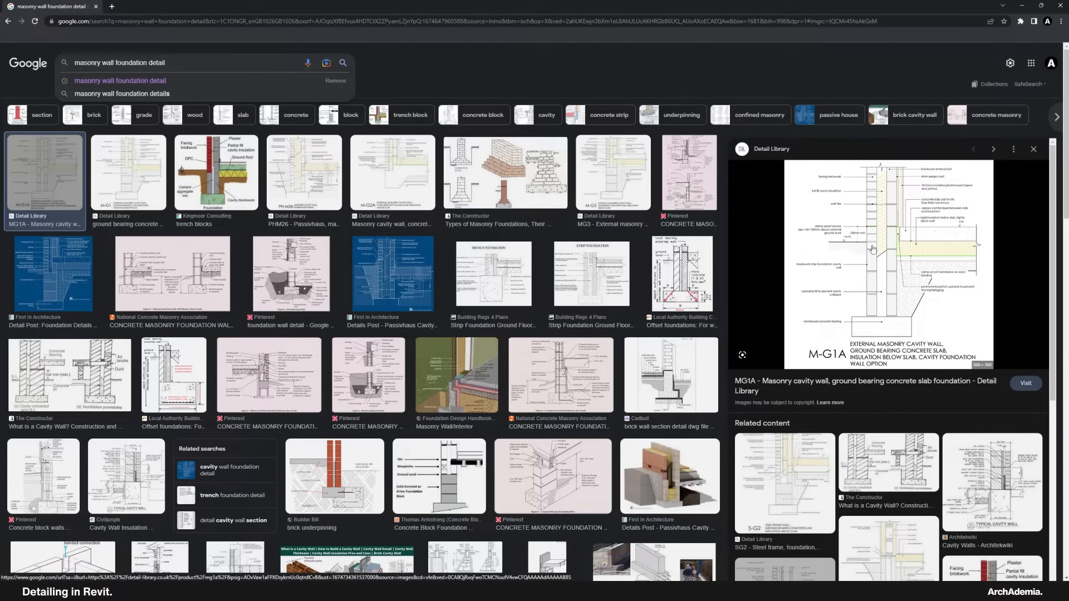
left_click(1021, 7)
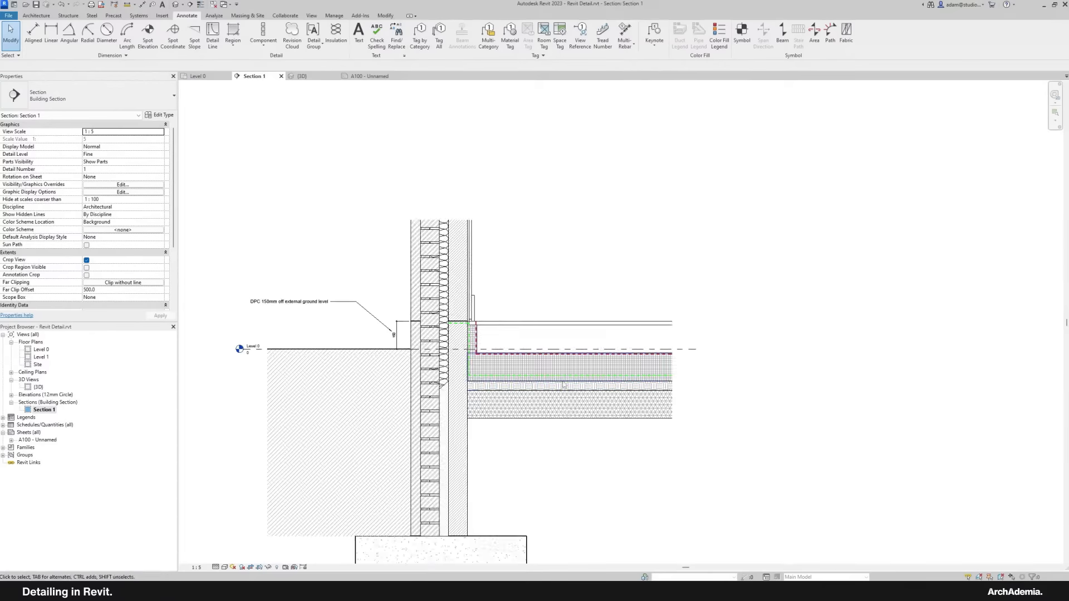
middle_click_drag(482, 430, 501, 396)
left_click(446, 488)
left_click_drag(440, 503, 439, 328)
left_click(561, 417)
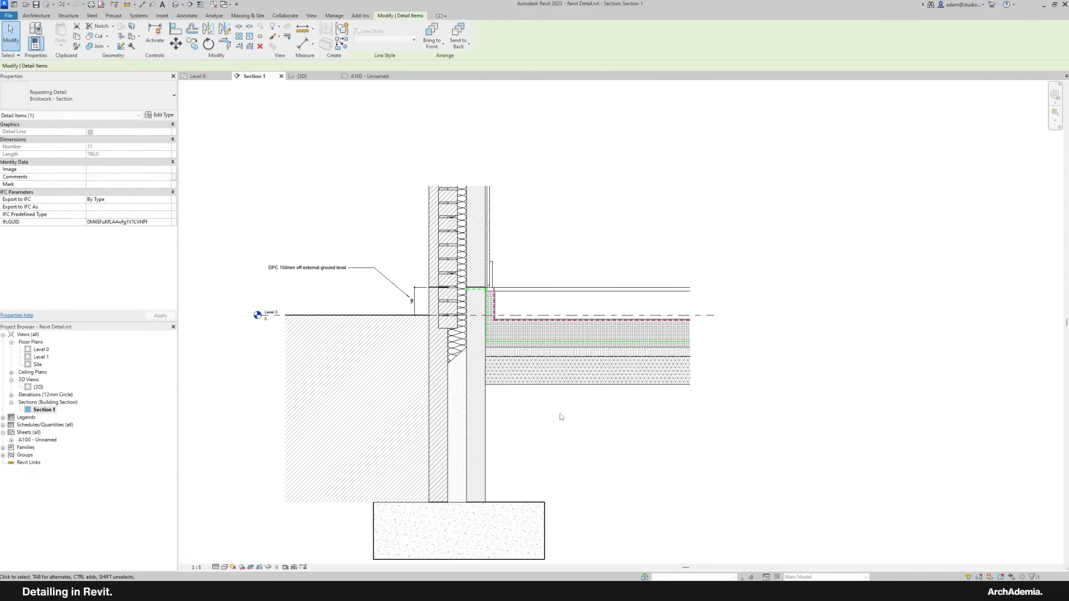
Step: Move the brickwork repeating detail sideways onto the outer brick leaf, flush with the wall's external face
scroll(444, 259, "up", 7)
scroll(432, 219, "up", 2)
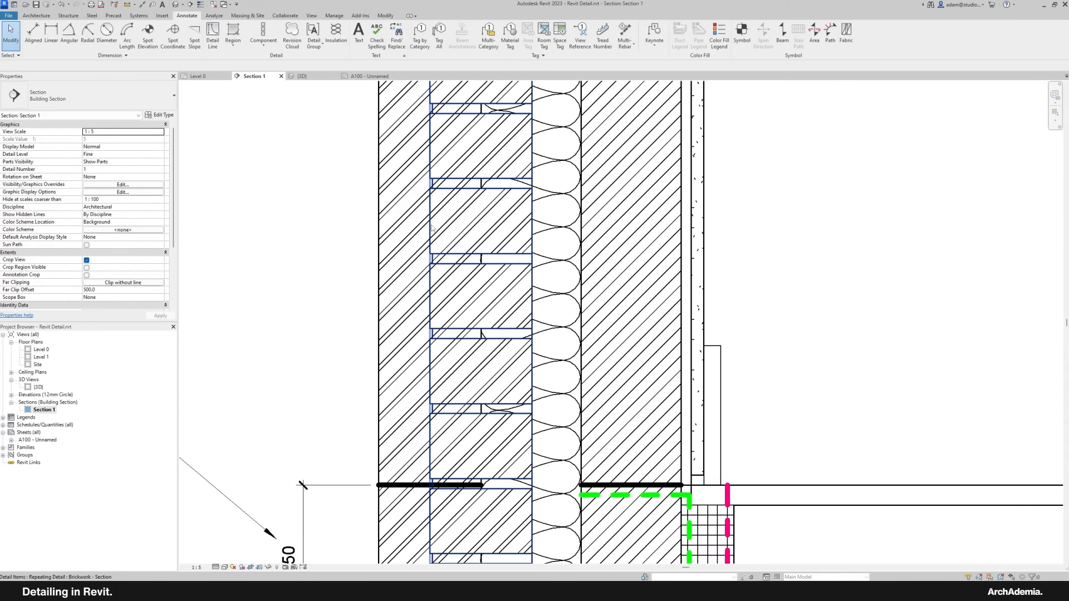
left_click_drag(430, 224, 380, 225)
left_click(327, 246)
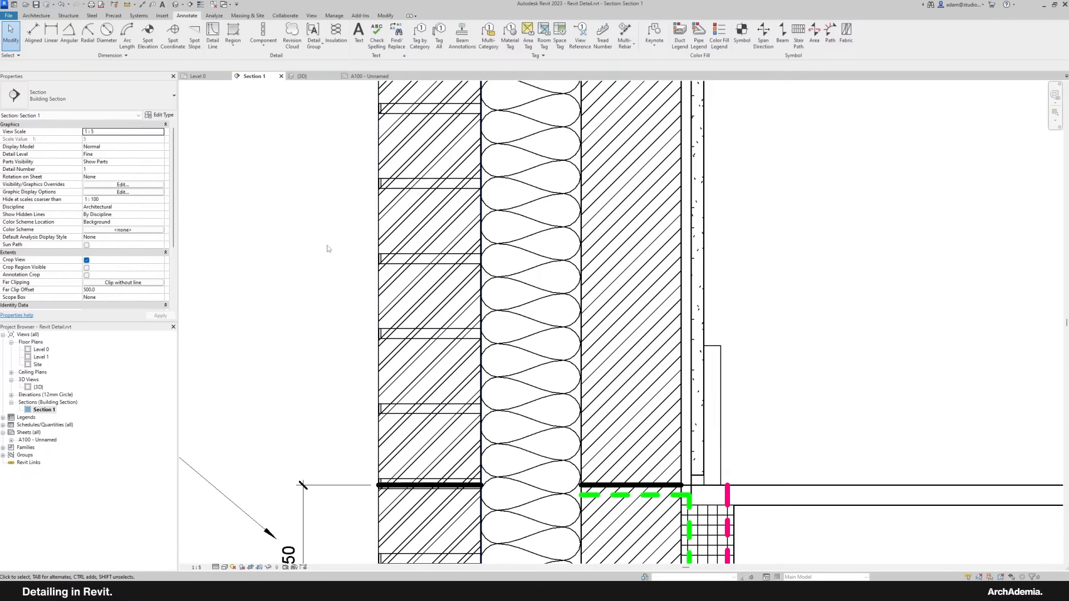
Step: Nudge the brickwork repeating detail slightly upwards along the outer leaf at the ground line
left_click(406, 255)
scroll(416, 305, "down", 5)
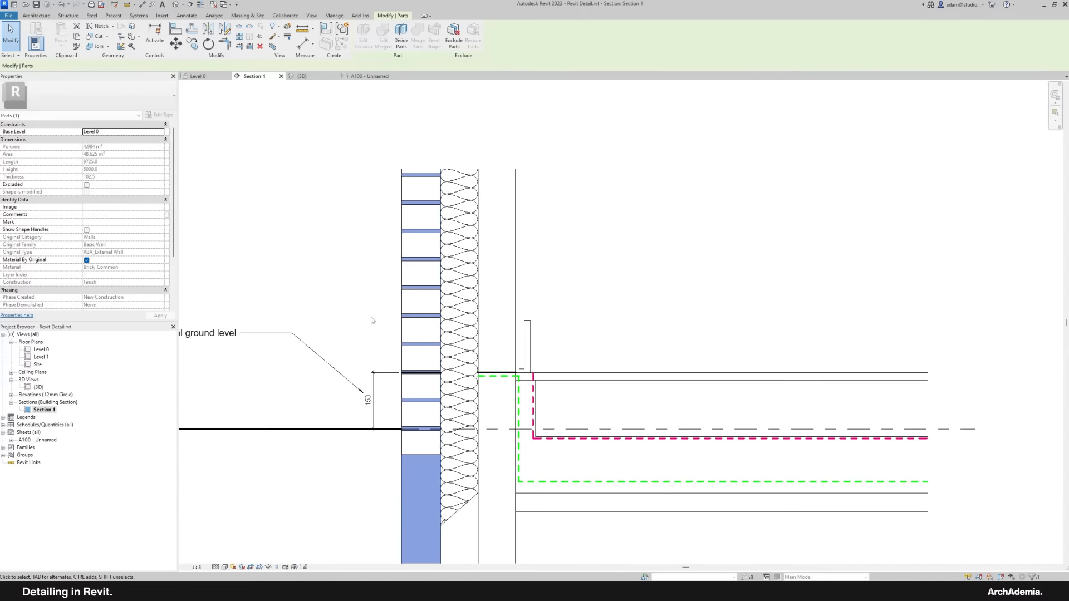
scroll(368, 288, "down", 2)
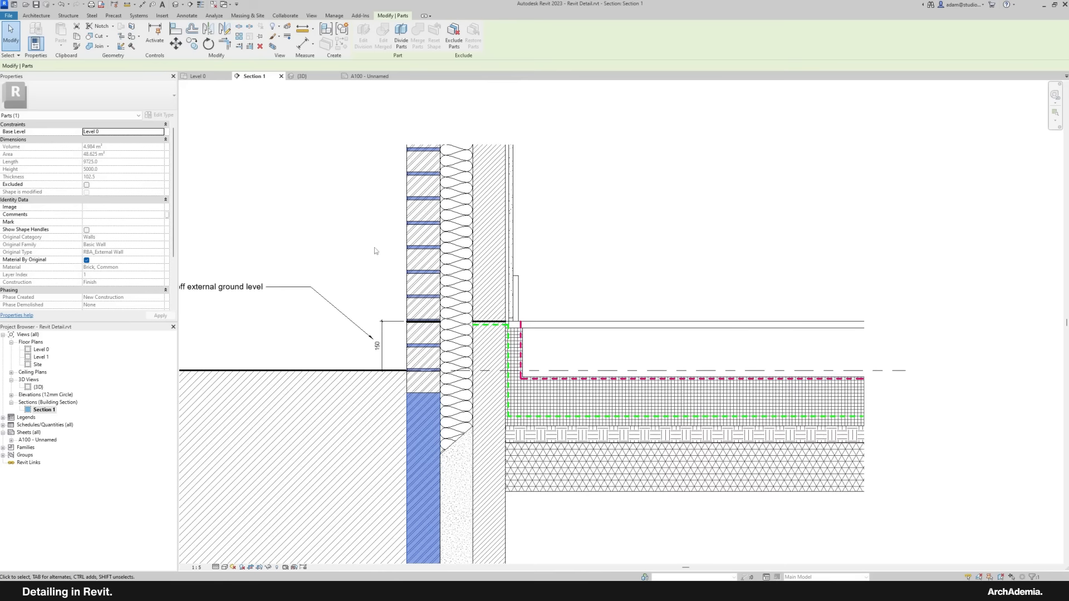
left_click(415, 295)
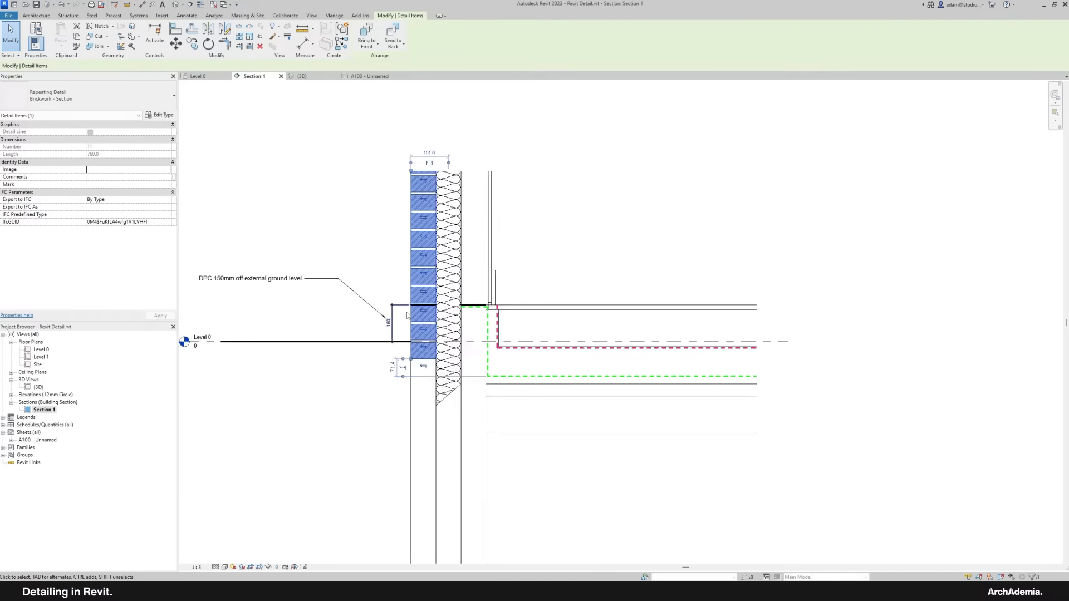
scroll(407, 315, "up", 10)
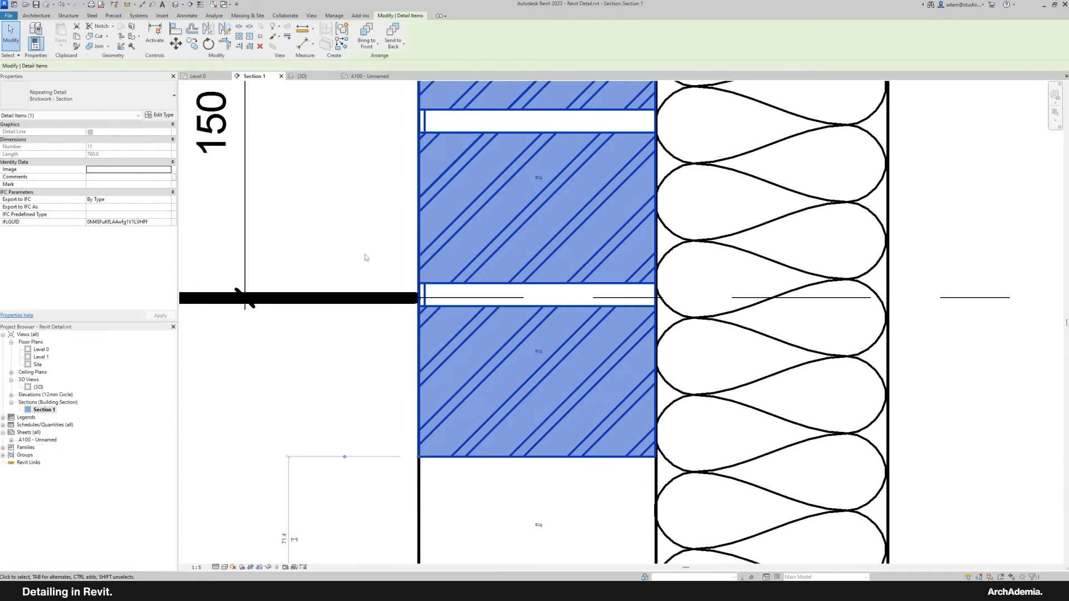
key("Up")
key("Up")
key("Up")
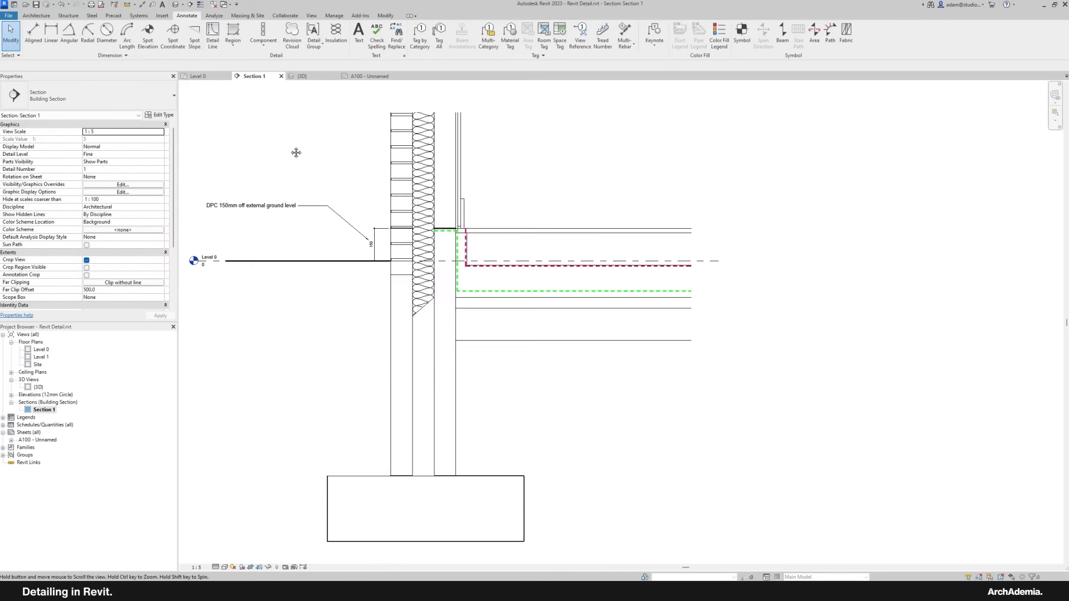
Step: Hide the outer leaf's brick wall part in this section view, leaving the brickwork repeating detail in its place
scroll(408, 404, "up", 2)
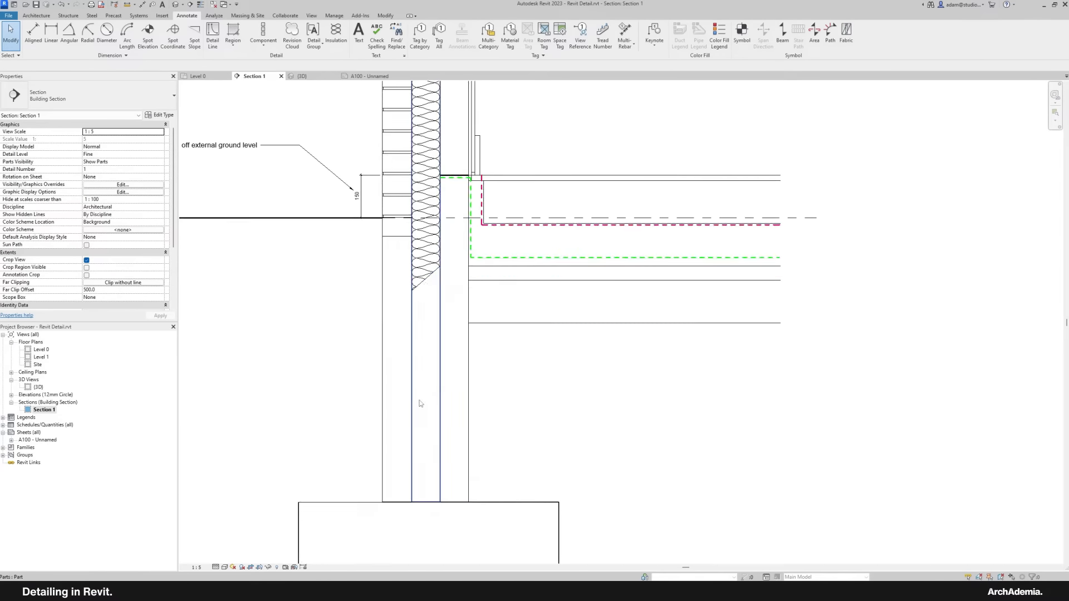
left_click(408, 405)
right_click(408, 405)
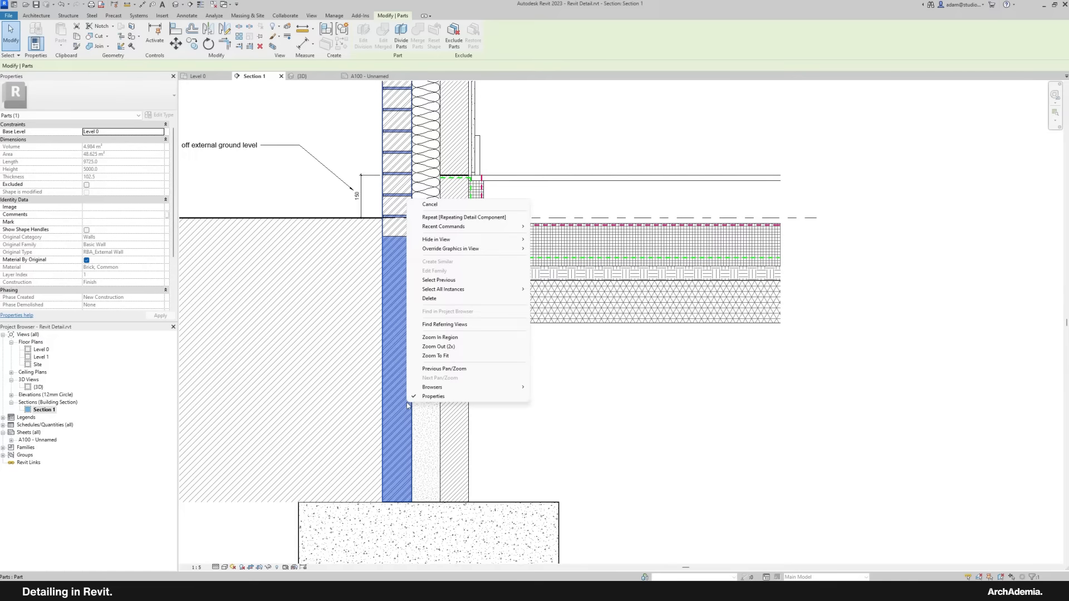
left_click(551, 240)
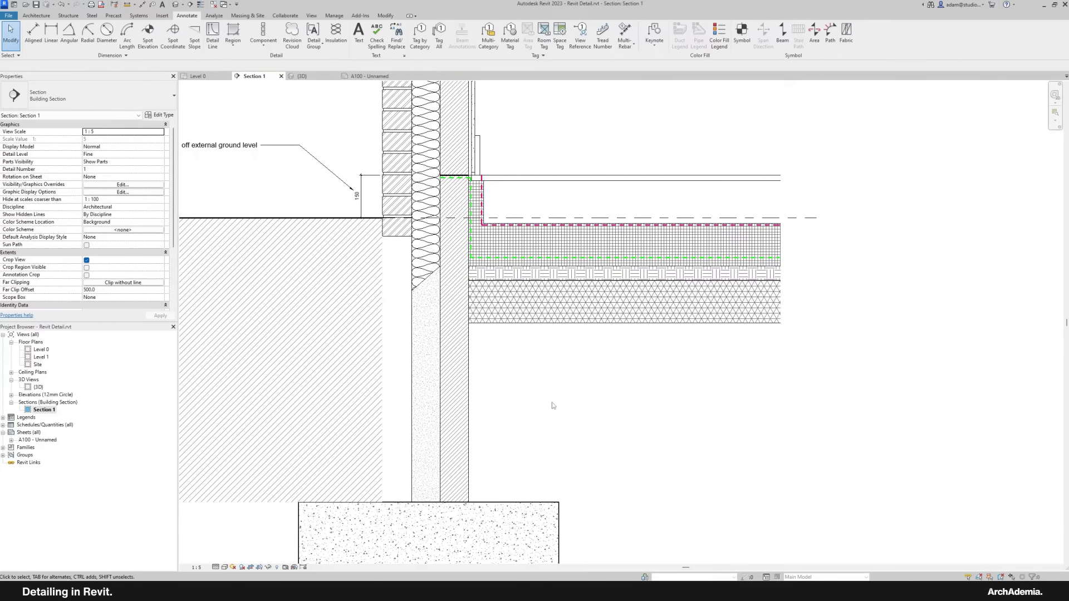
mouse_move(548, 392)
middle_mouse_down()
mouse_move(538, 450)
mouse_move(508, 402)
mouse_move(549, 423)
mouse_move(544, 406)
middle_mouse_up()
left_click(455, 437)
left_click(508, 393)
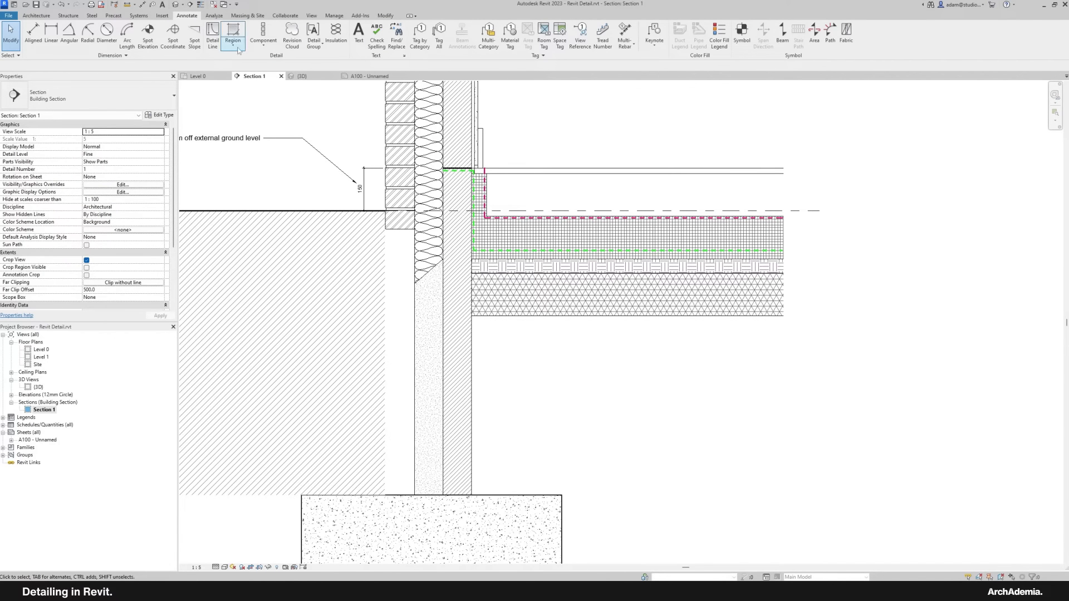
Step: Place a Blockwork - 100mmTk repeating detail about 880 mm long, running vertically from the foundation top towards the underside of the brickwork
left_click(263, 46)
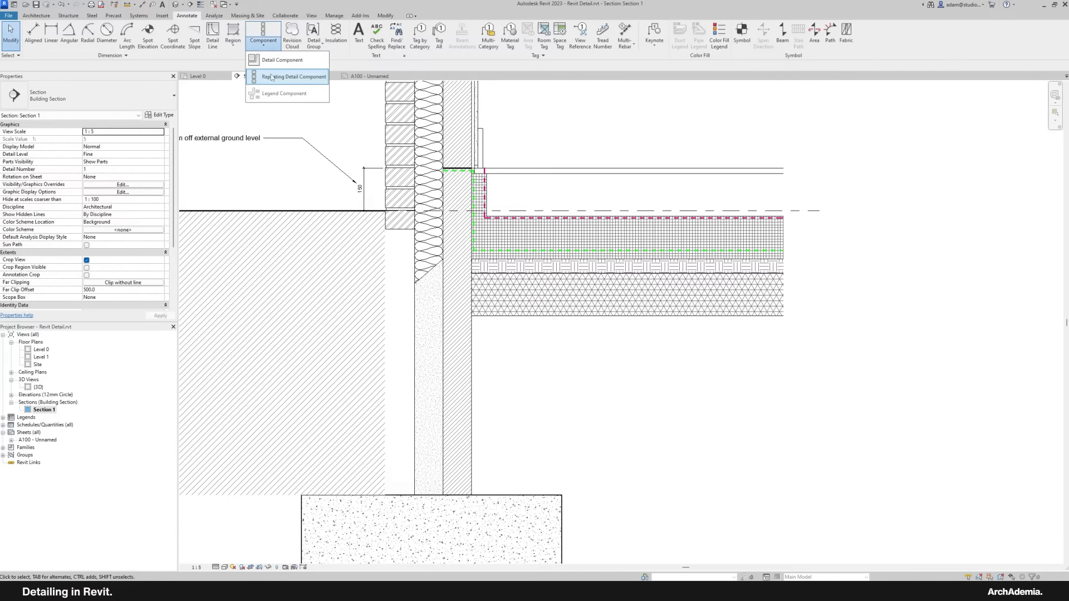
left_click(295, 74)
left_click(106, 98)
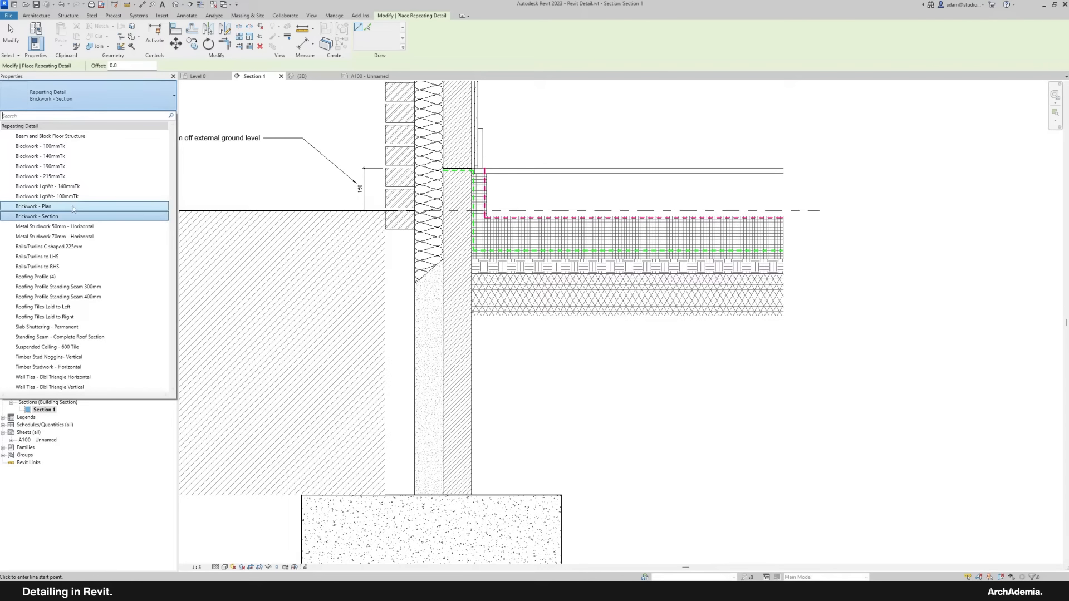
left_click(53, 146)
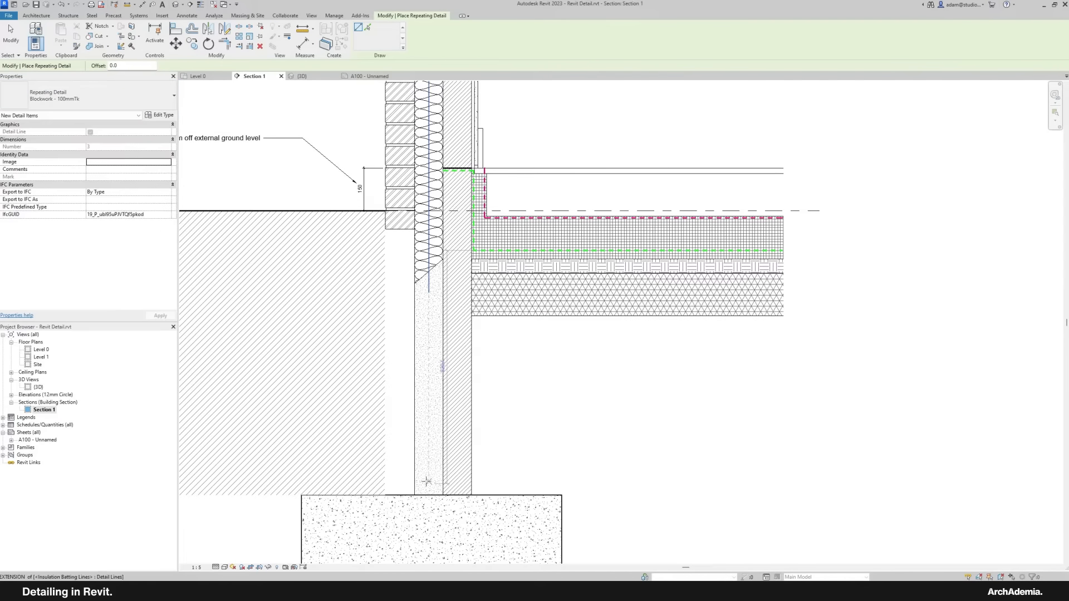
left_click(400, 493)
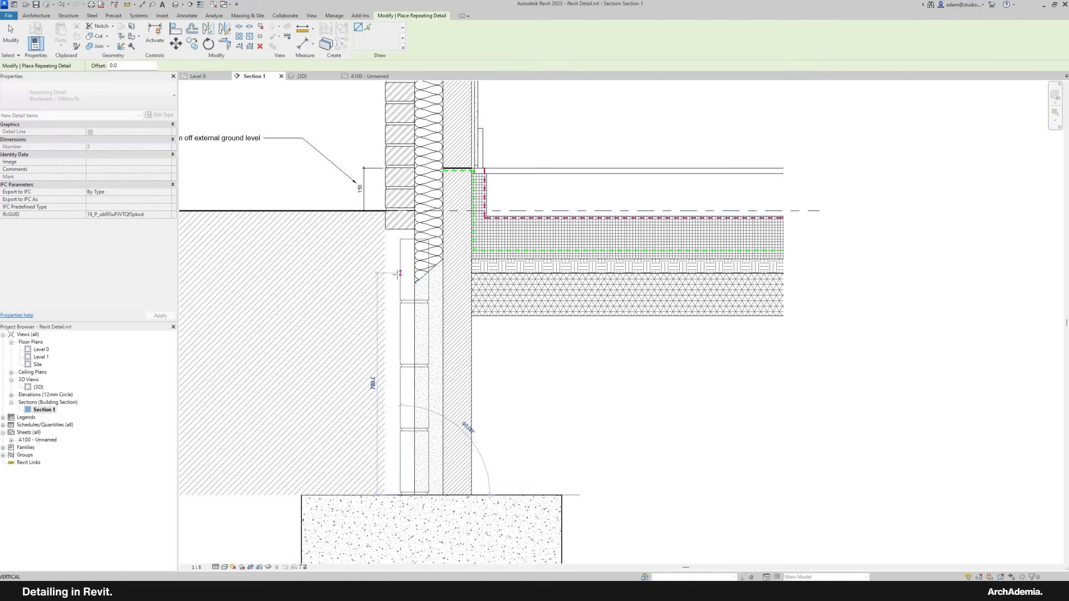
left_click(400, 244)
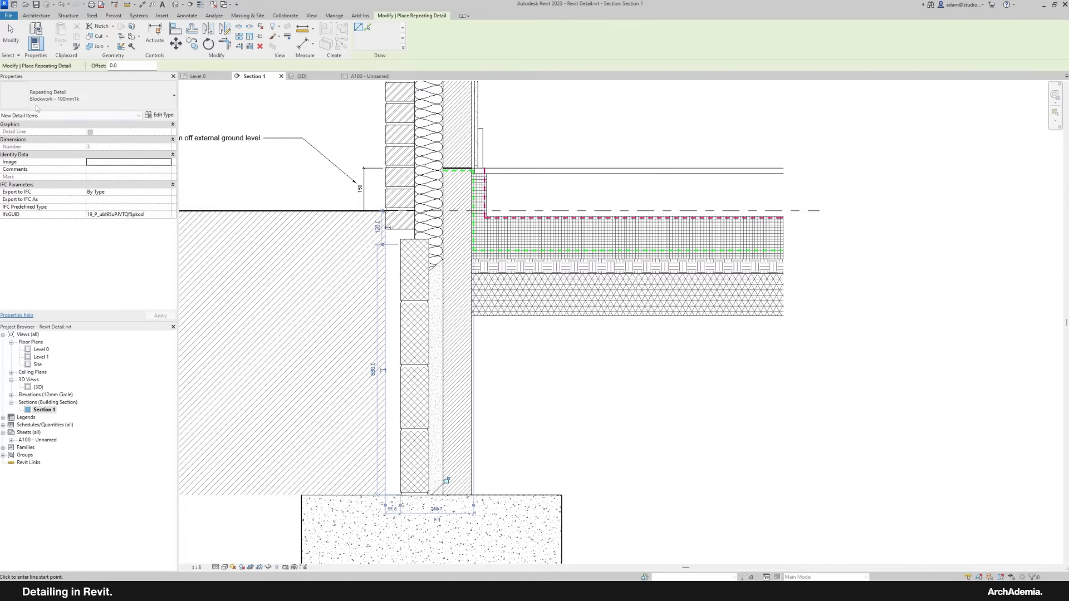
left_click(14, 44)
Step: Move the blockwork repeating detail sideways so its inner face sits flush against the cavity fill
scroll(373, 466, "up", 2)
left_click(412, 461)
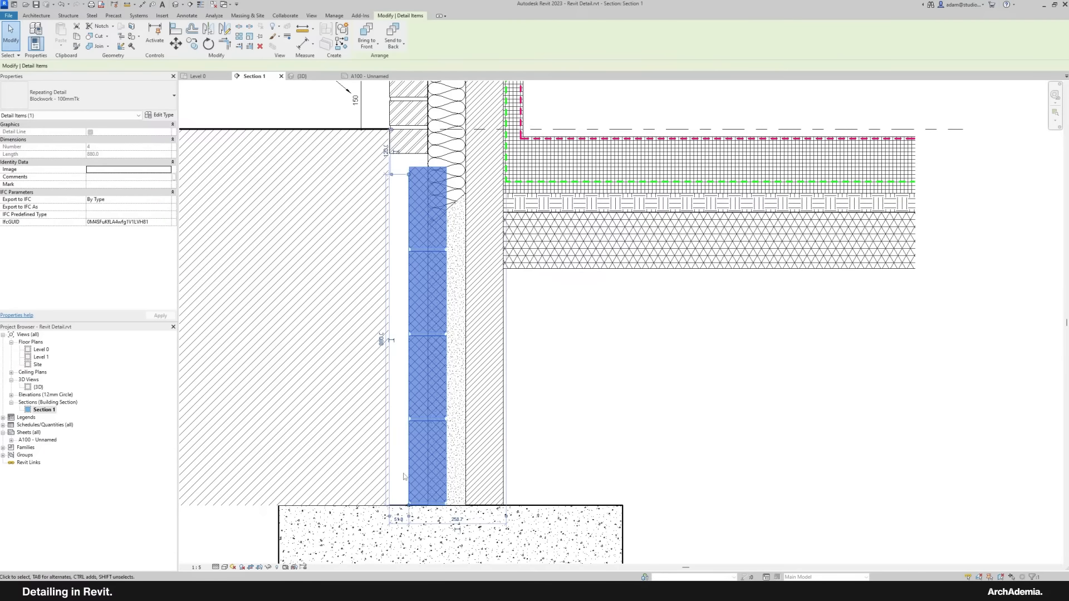
scroll(413, 494, "up", 3)
scroll(413, 494, "up", 1)
left_click_drag(512, 507, 458, 508)
scroll(464, 524, "up", 5)
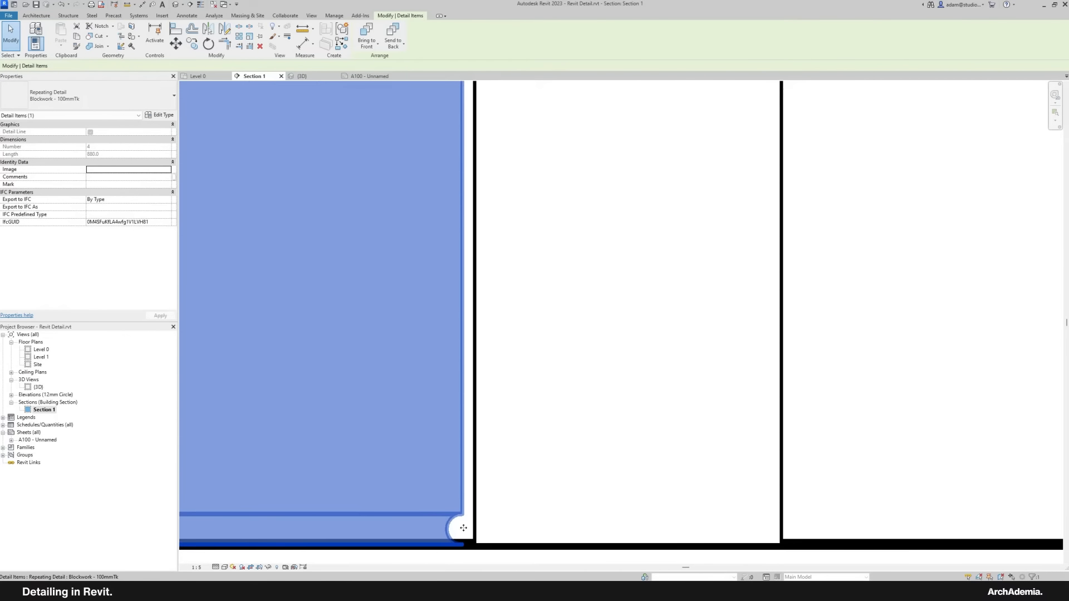
key("v")
left_click(463, 468)
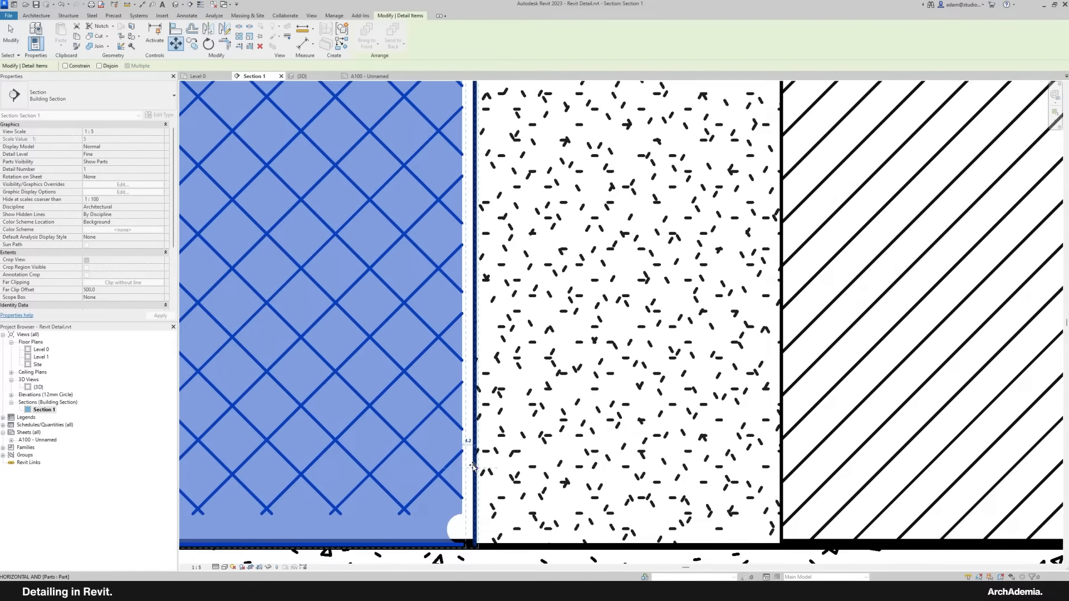
left_click(475, 468)
scroll(487, 538, "down", 5)
scroll(477, 359, "up", 5)
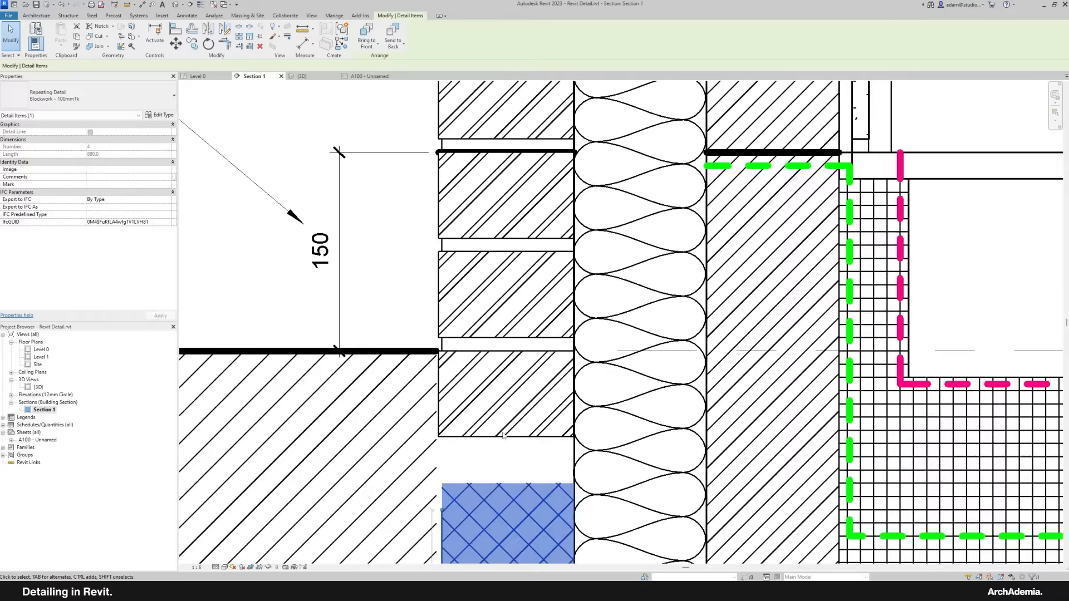
Step: Move the brickwork repeating detail down onto the blockwork, then raise it 10 mm to leave a mortar joint
left_click(479, 338)
scroll(460, 356, "up", 2)
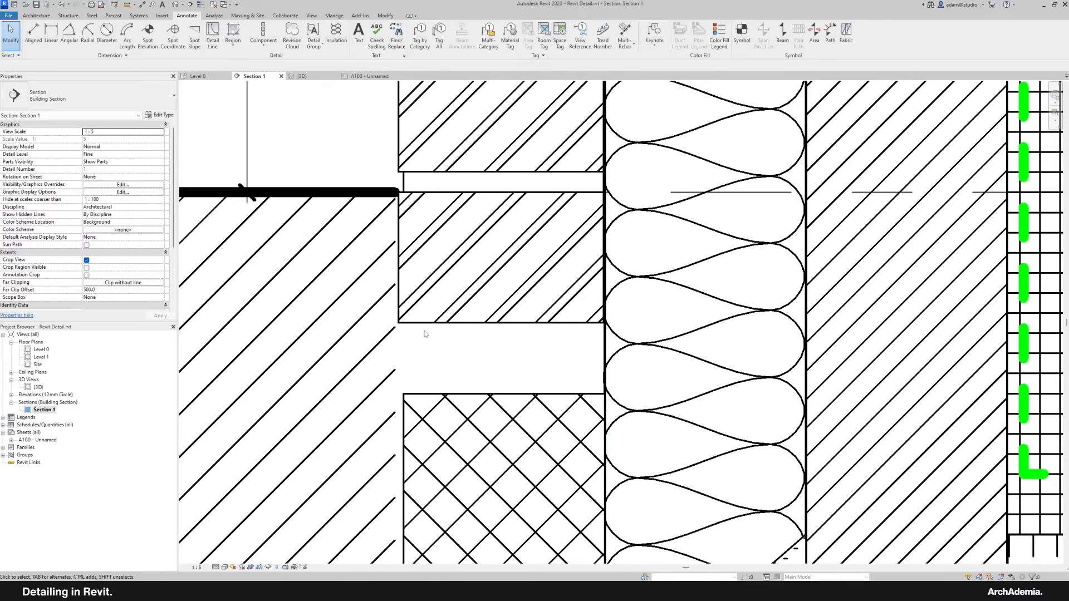
scroll(468, 355, "down", 3)
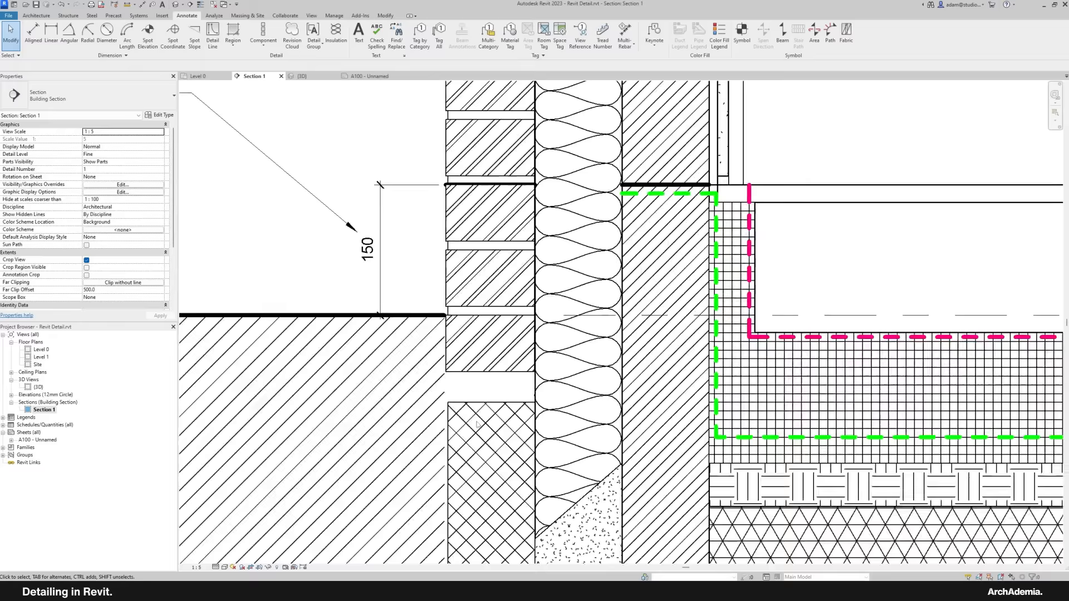
left_click(452, 188)
scroll(490, 400, "up", 2)
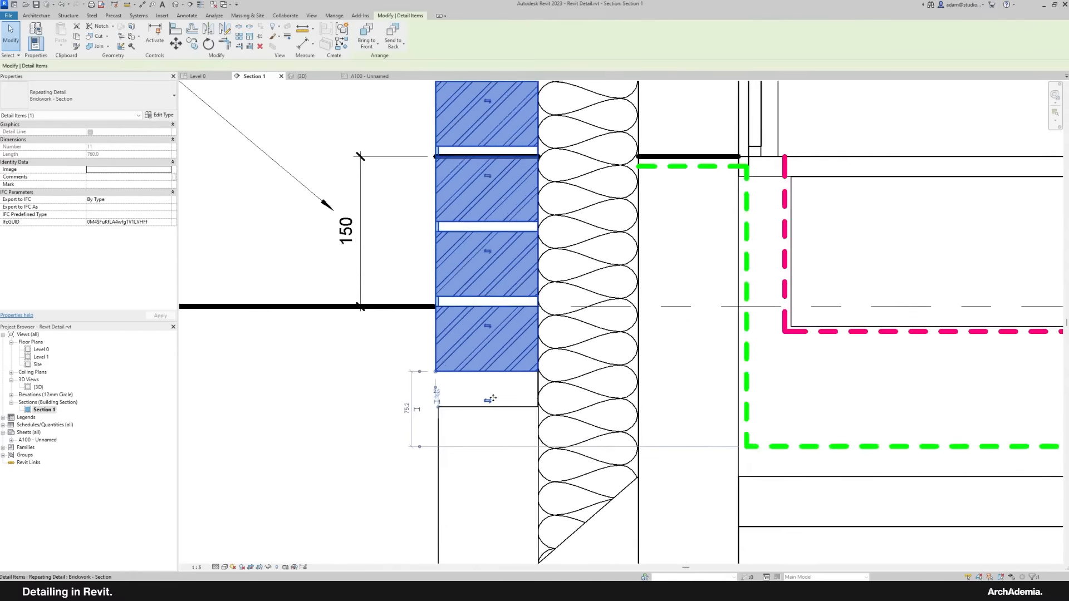
scroll(490, 401, "down", 2)
scroll(487, 397, "up", 4)
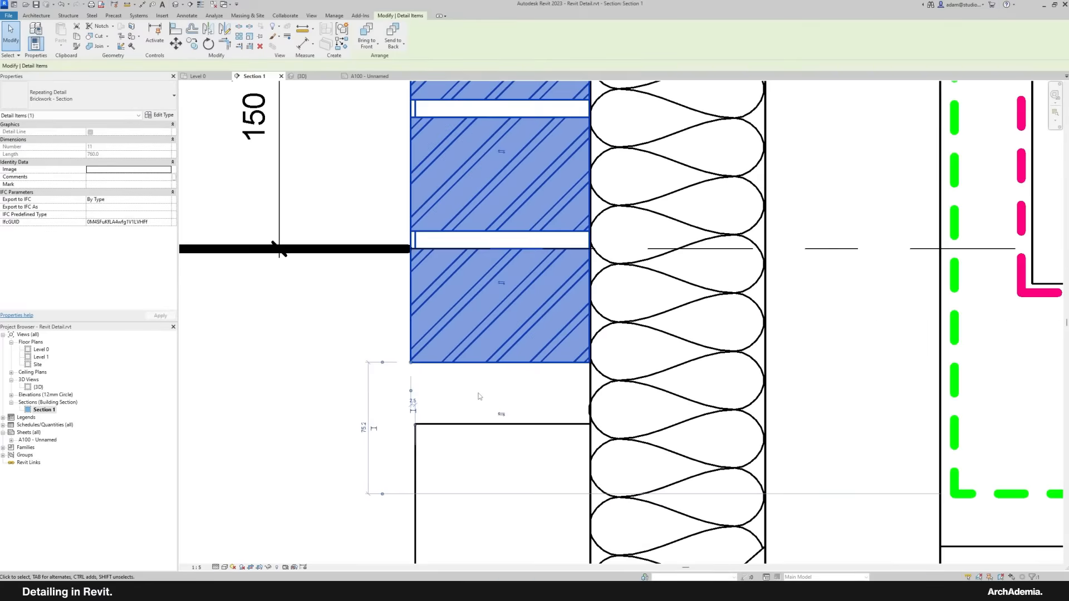
key("m")
key("v")
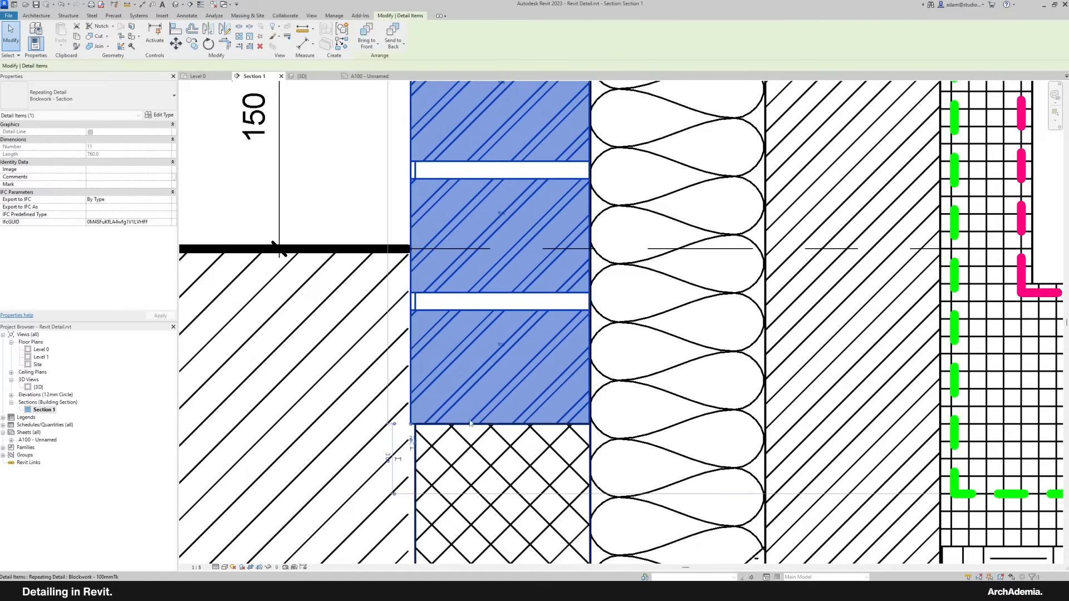
scroll(469, 420, "up", 3)
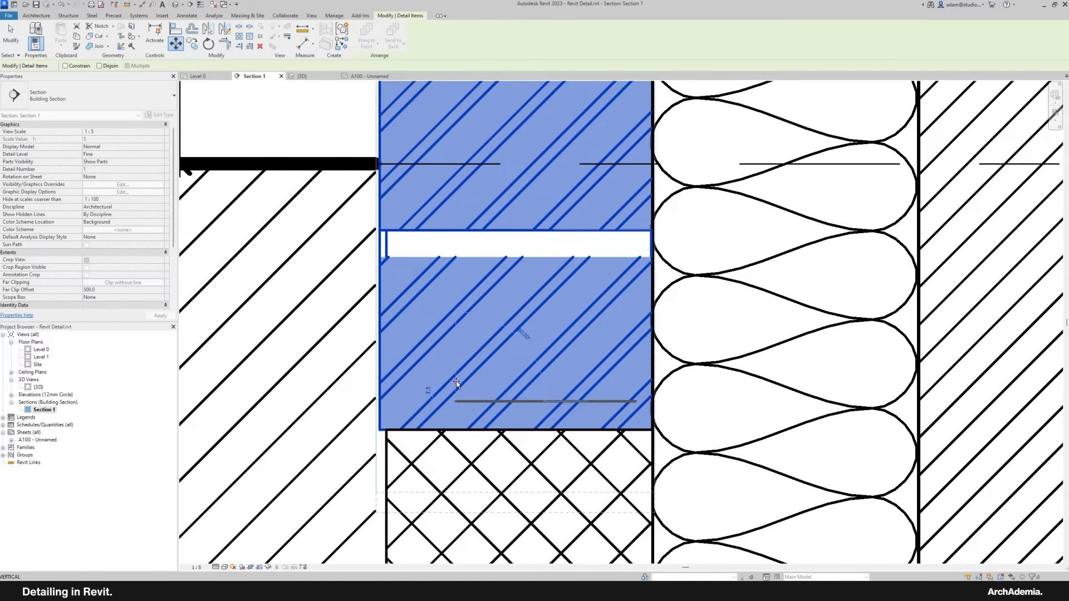
type("10")
key("Return")
scroll(468, 416, "down", 3)
scroll(468, 418, "down", 3)
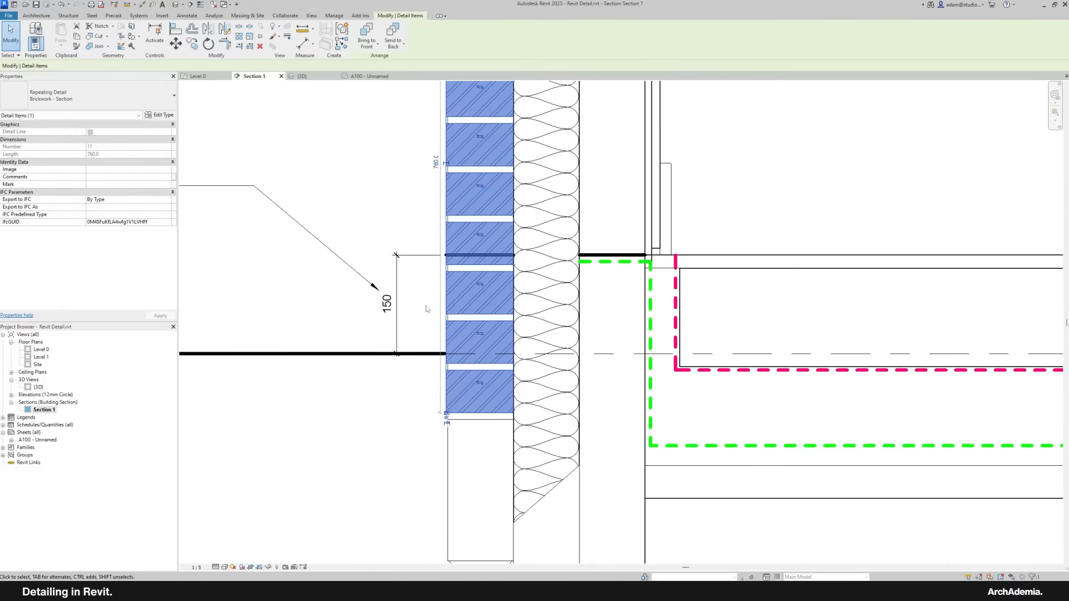
Step: Send the brickwork repeating detail to the back so the DPC line draws over it
left_click(383, 212)
scroll(445, 243, "up", 3)
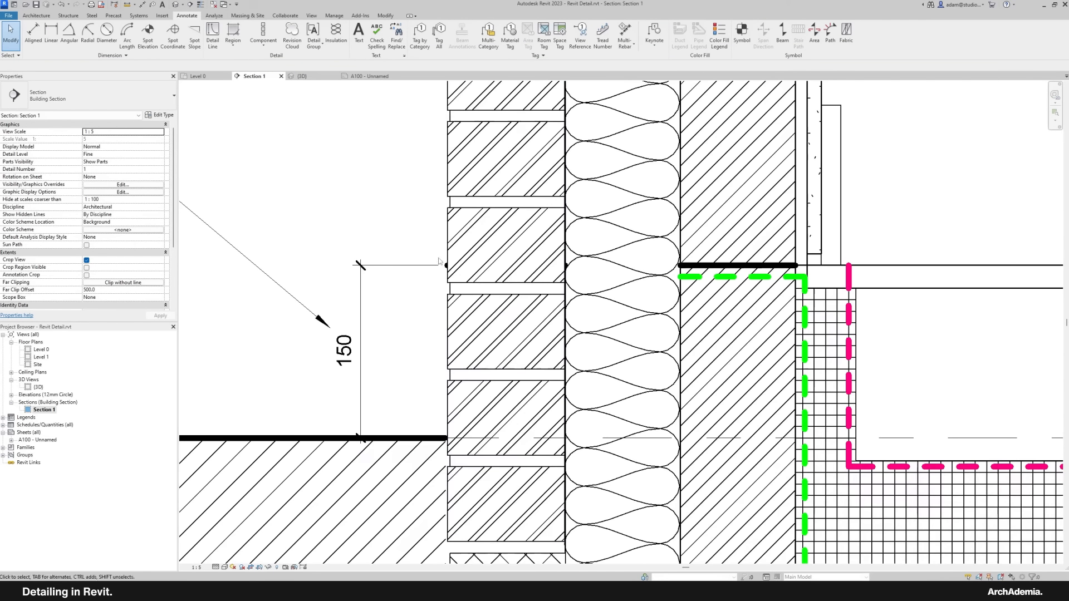
left_click(445, 266)
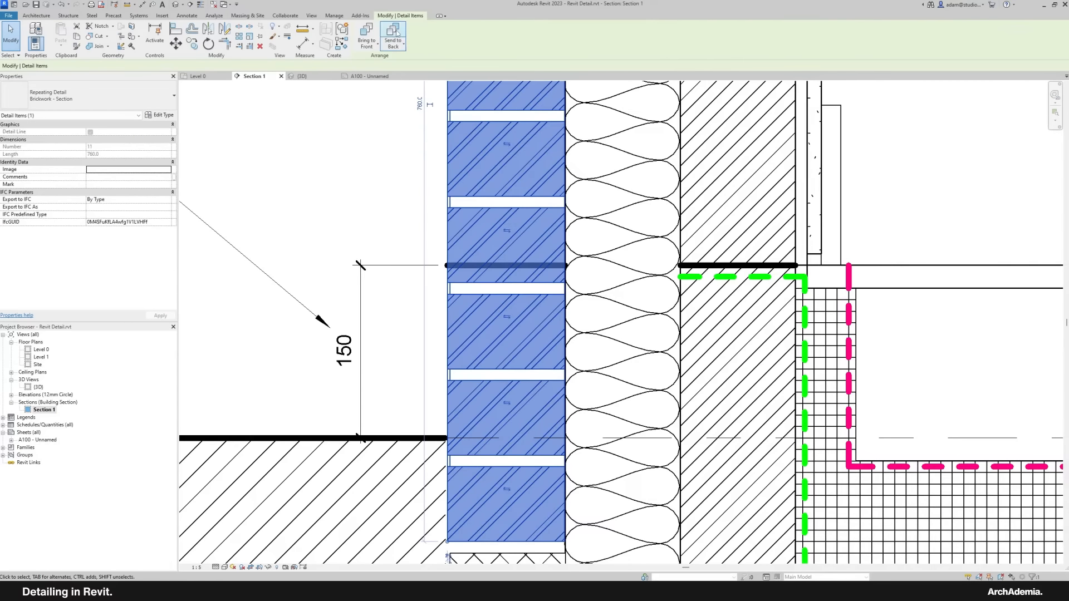
left_click(385, 177)
scroll(429, 256, "down", 3)
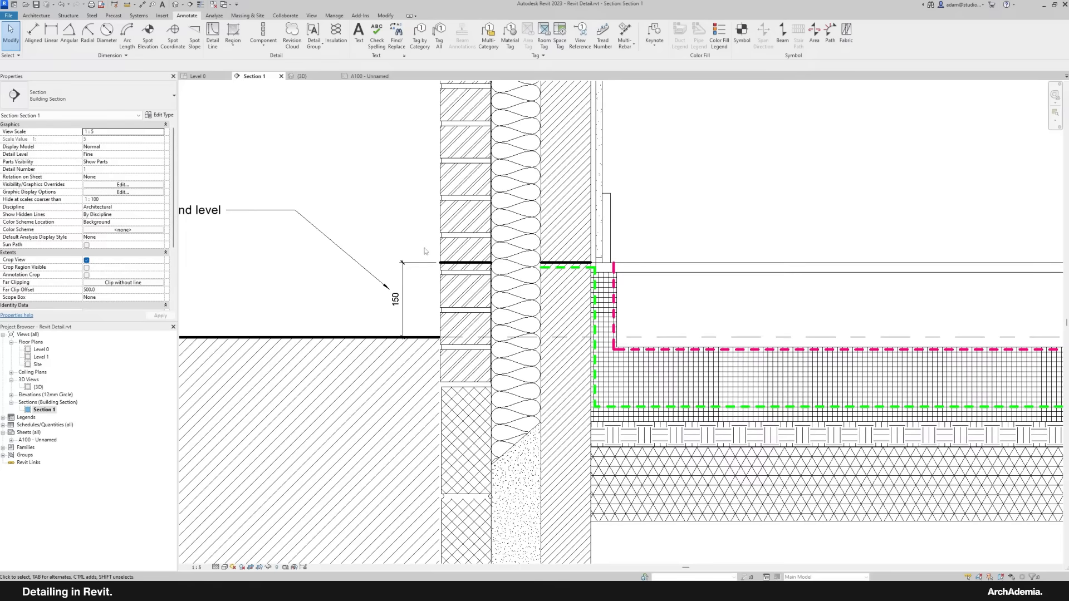
Step: Nudge the brickwork repeating detail upwards until the DPC line falls within a mortar joint
scroll(429, 311, "up", 2)
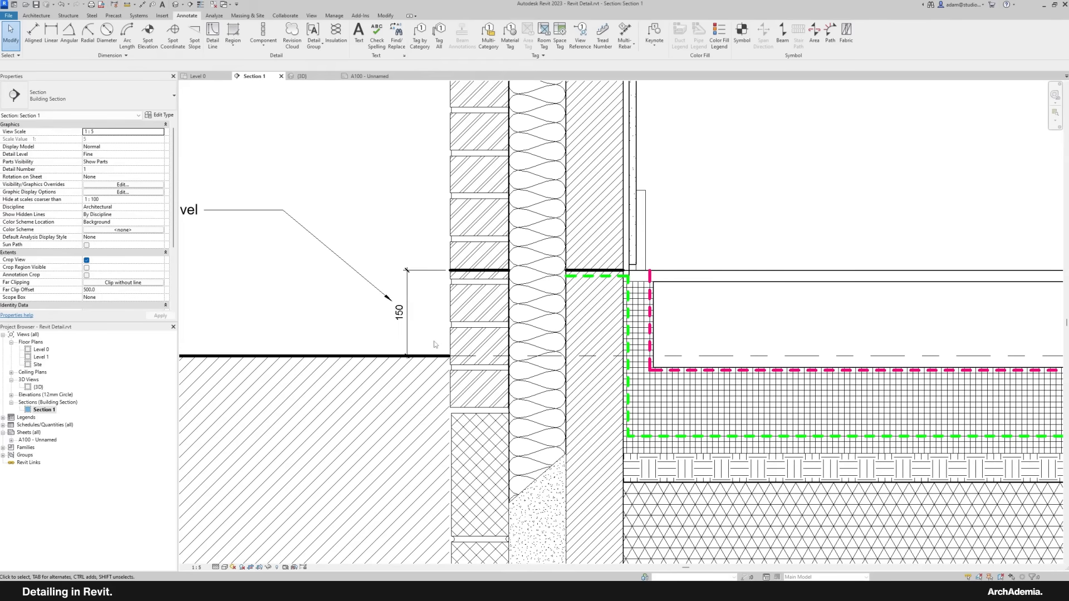
scroll(434, 220, "down", 4)
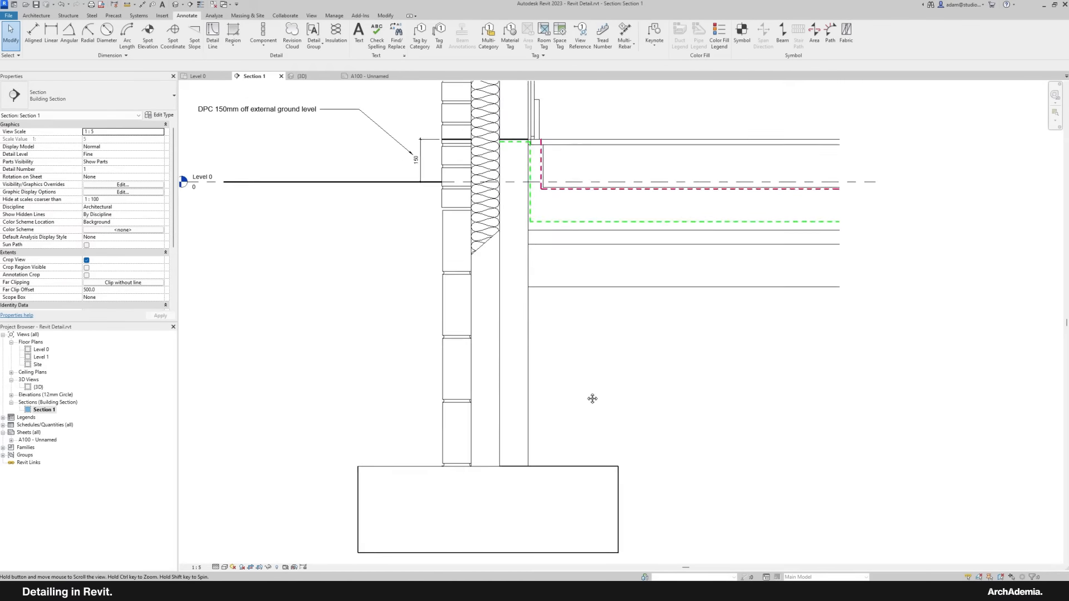
scroll(476, 214, "up", 5)
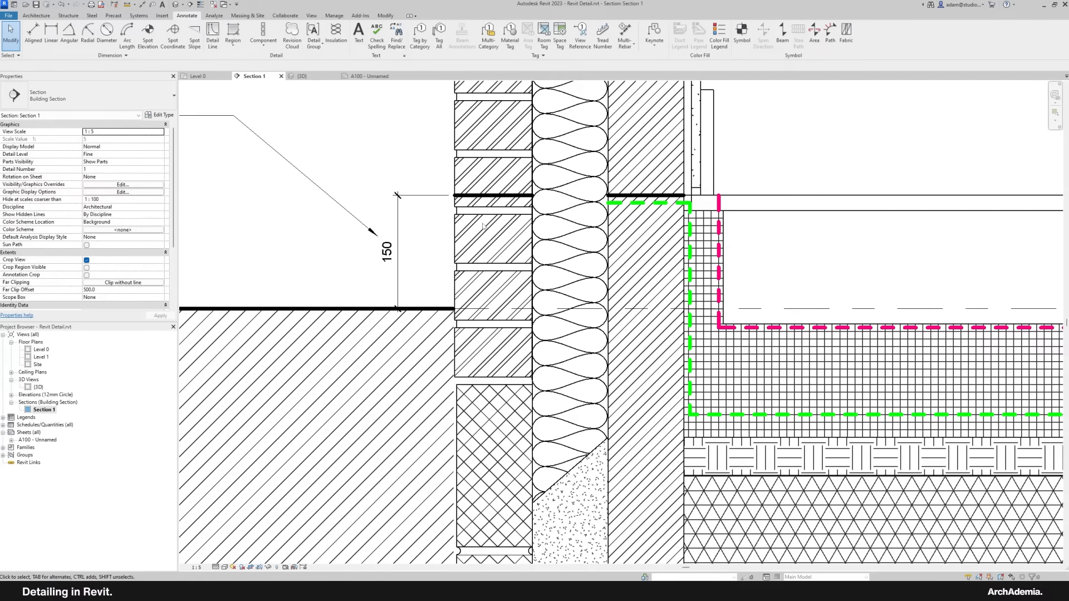
scroll(483, 226, "down", 1)
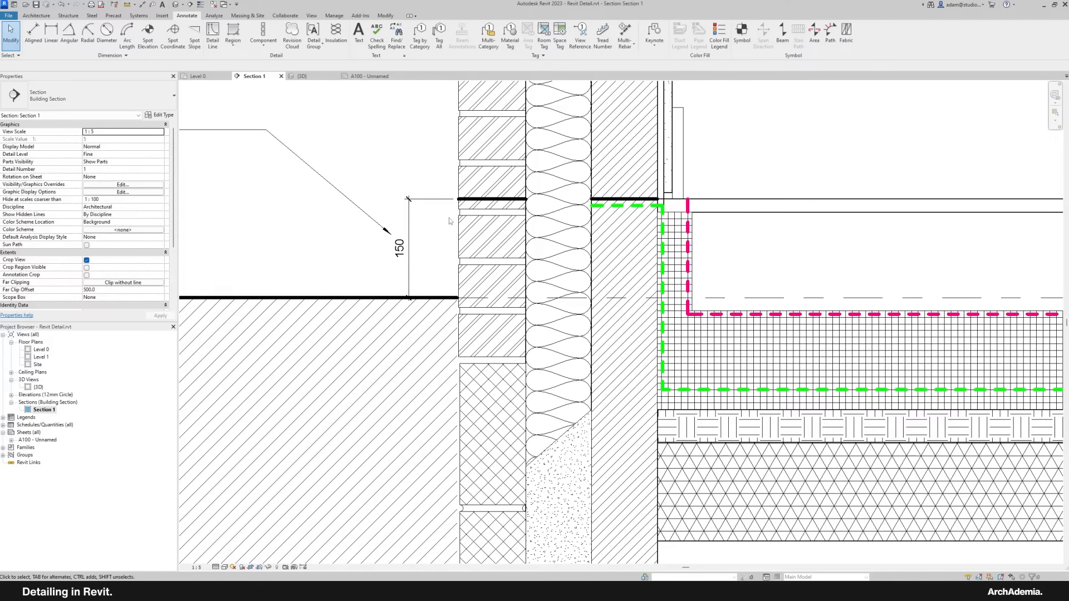
left_click(452, 221)
scroll(442, 178, "up", 4)
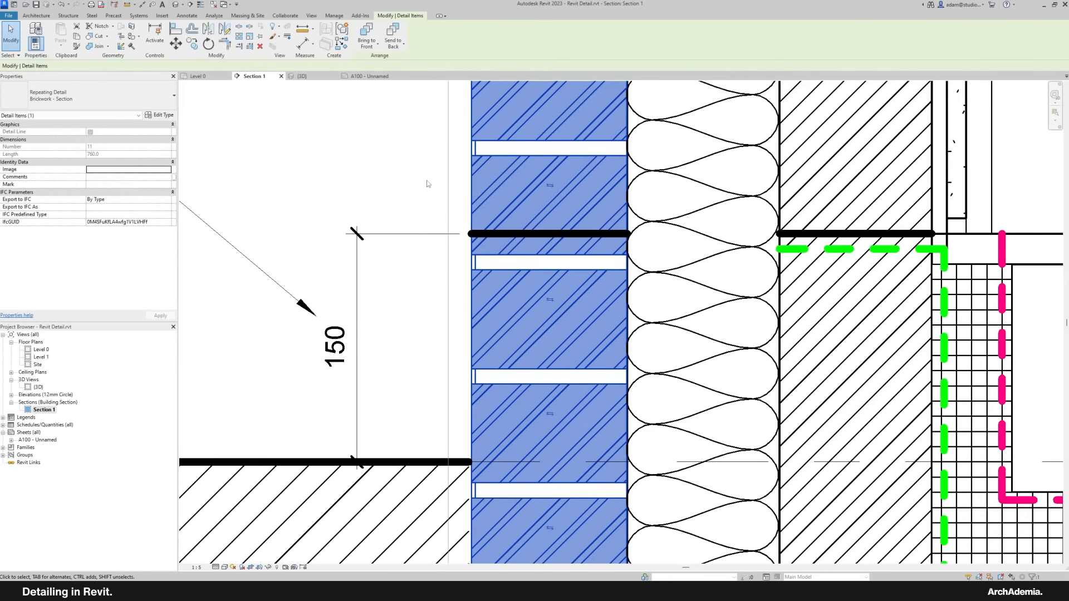
key("Up")
key("Up")
key("Up")
key("Up")
key("Up")
key("Up")
key("Up")
key("Up")
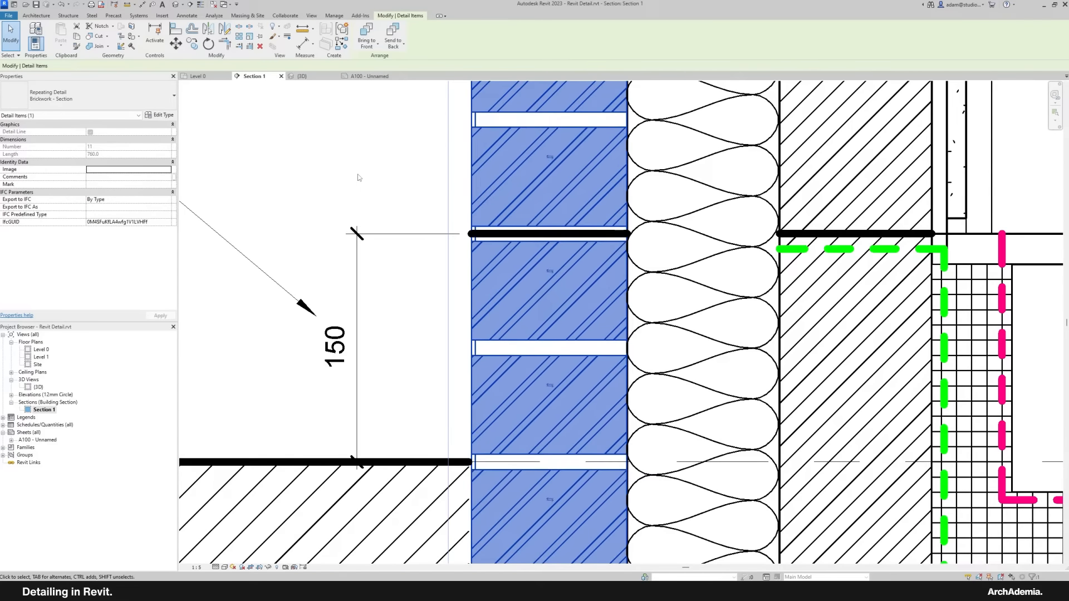
left_click(359, 177)
Step: Nudge the outer leaf's blockwork repeating detail upwards, close to the underside of the lowest brick
scroll(364, 169, "down", 3)
left_click(398, 290)
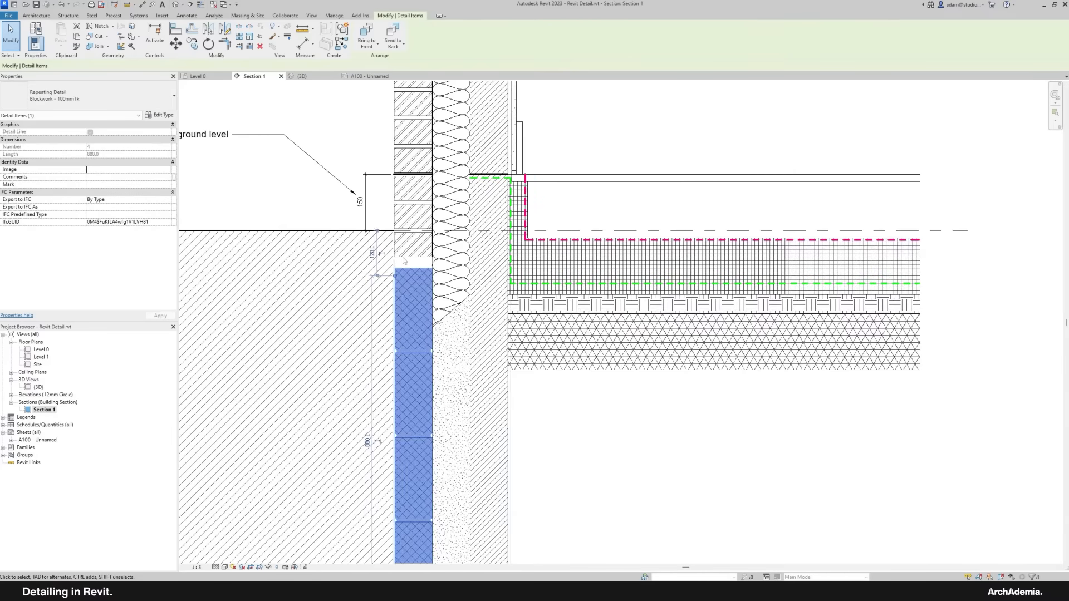
scroll(402, 260, "up", 6)
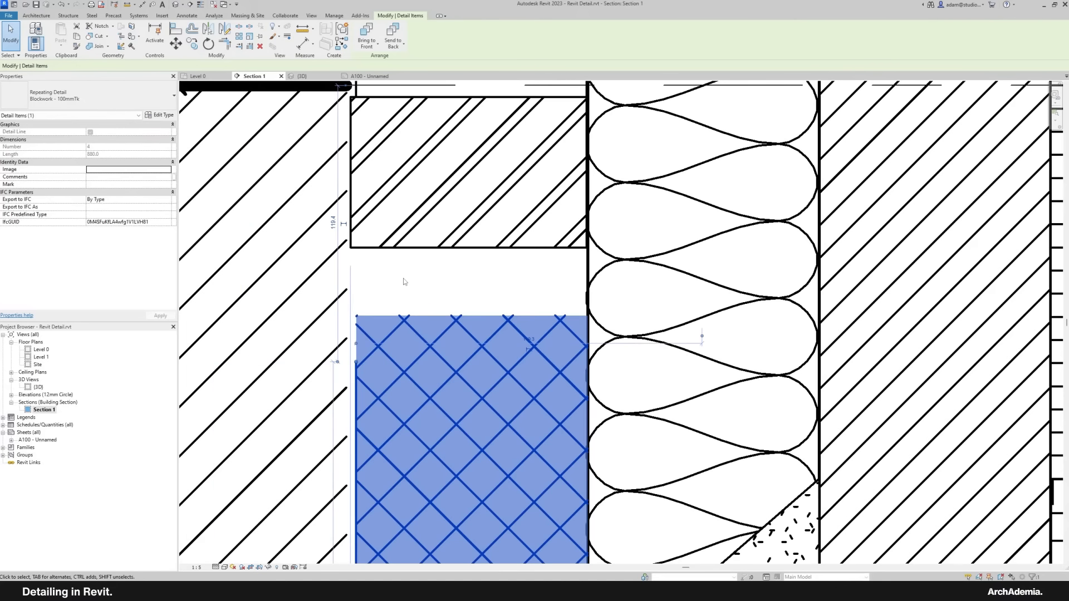
key("Up")
key("Up")
key("Up")
key("Up")
key("Up")
key("Up")
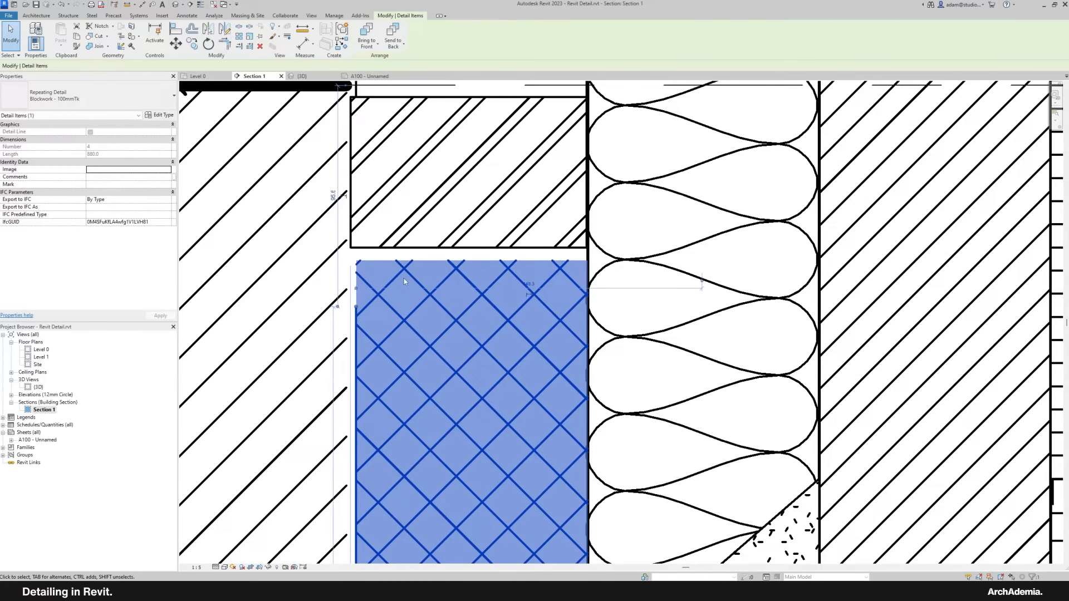
key("Escape")
Step: Align the blockwork's top with the lowest brick's underside, then lower it 10 mm to form a mortar joint
scroll(386, 255, "up", 3)
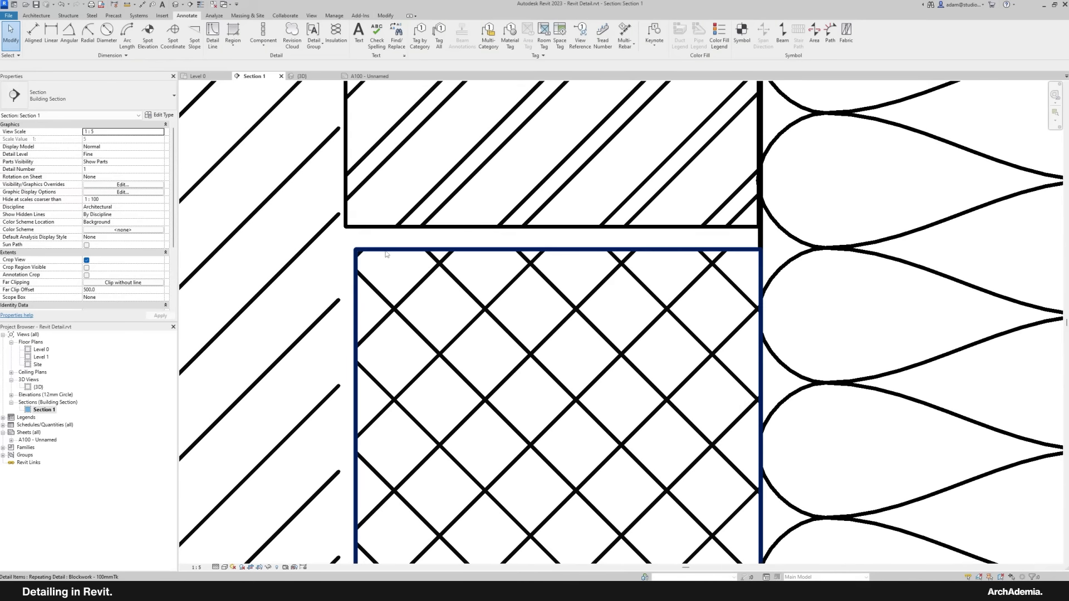
left_click_drag(386, 255, 384, 227)
key("m")
key("v")
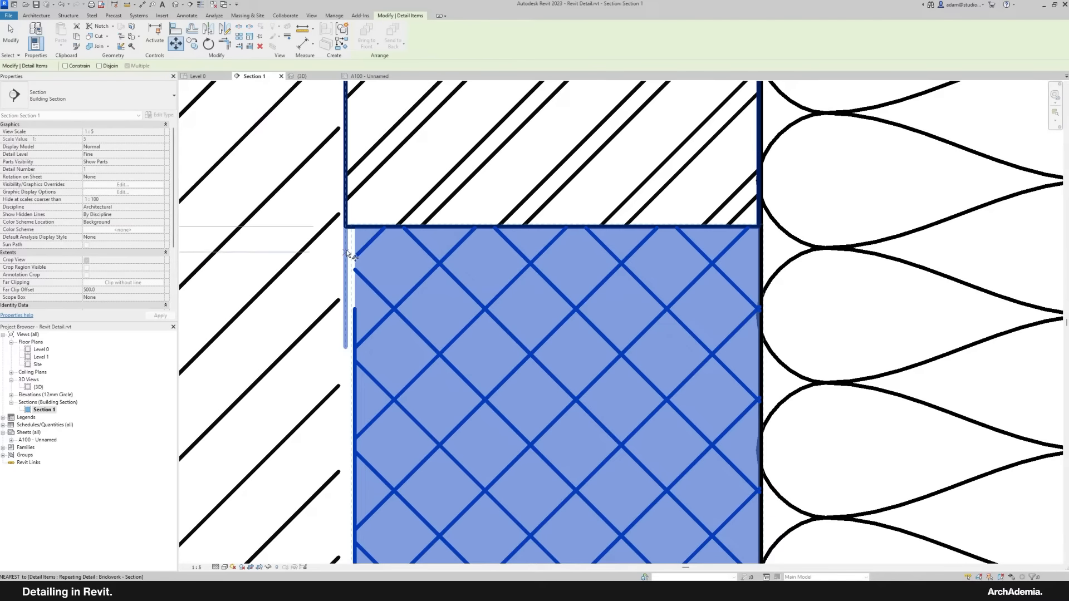
left_click(347, 262)
type("10")
key("Return")
scroll(389, 256, "down", 5)
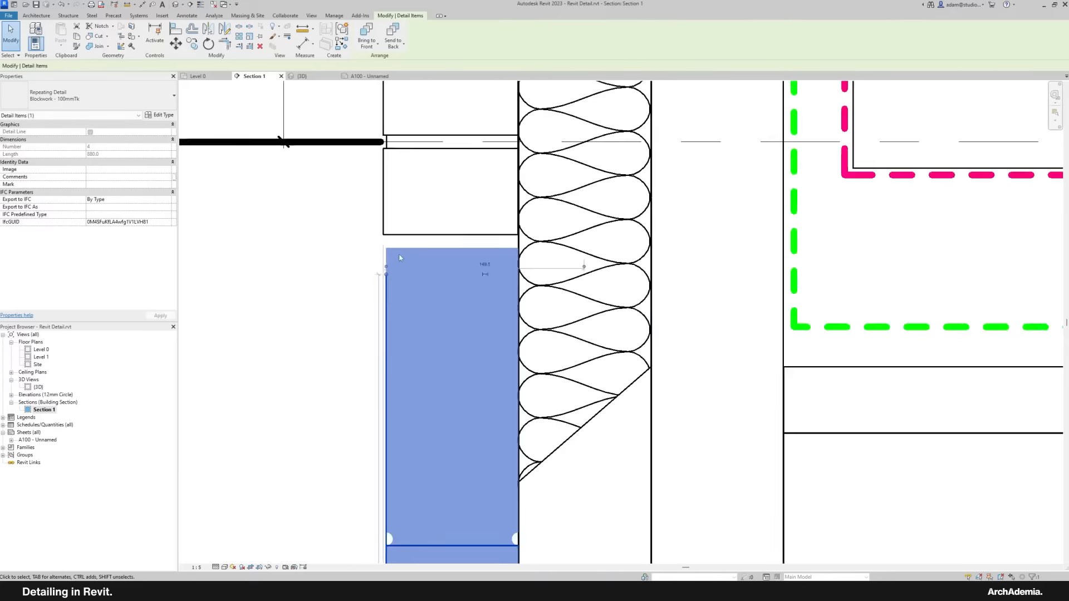
scroll(398, 279, "up", 3)
scroll(399, 280, "up", 1)
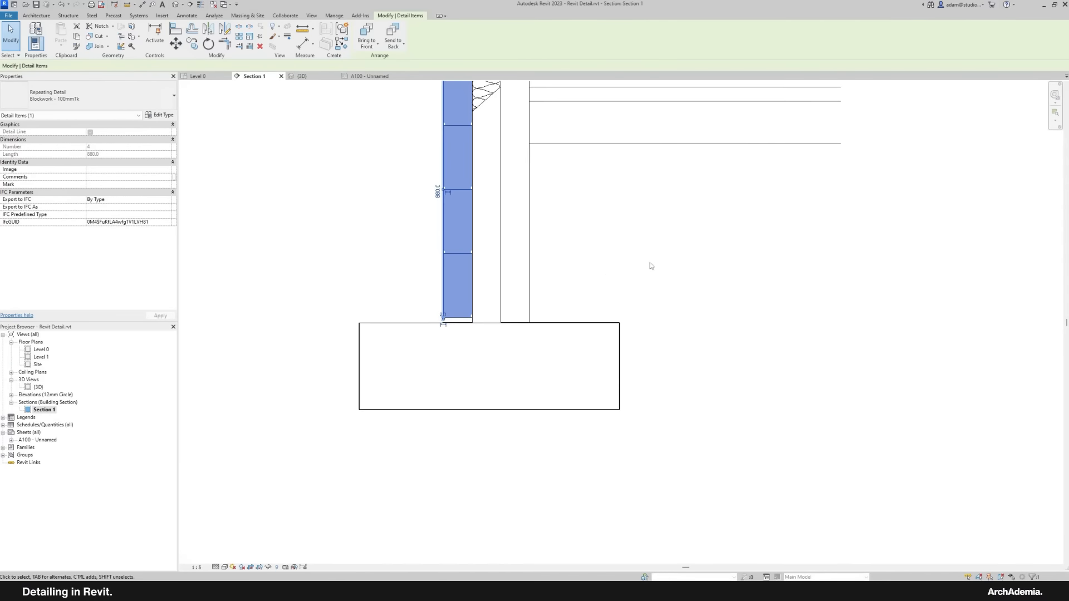
left_click(650, 262)
Step: Measure the gap between the lowest block's mortar joint and the foundation's top edge with a temporary detail line
scroll(472, 386, "up", 3)
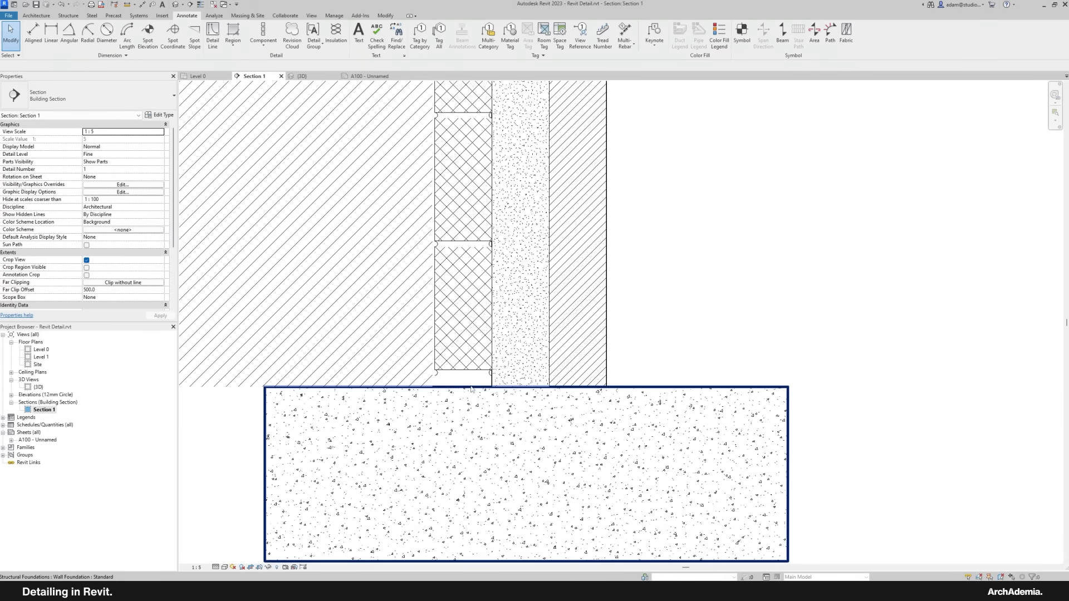
left_click(472, 389)
left_click(226, 444)
middle_click_drag(226, 441, 321, 430)
scroll(567, 377, "up", 4)
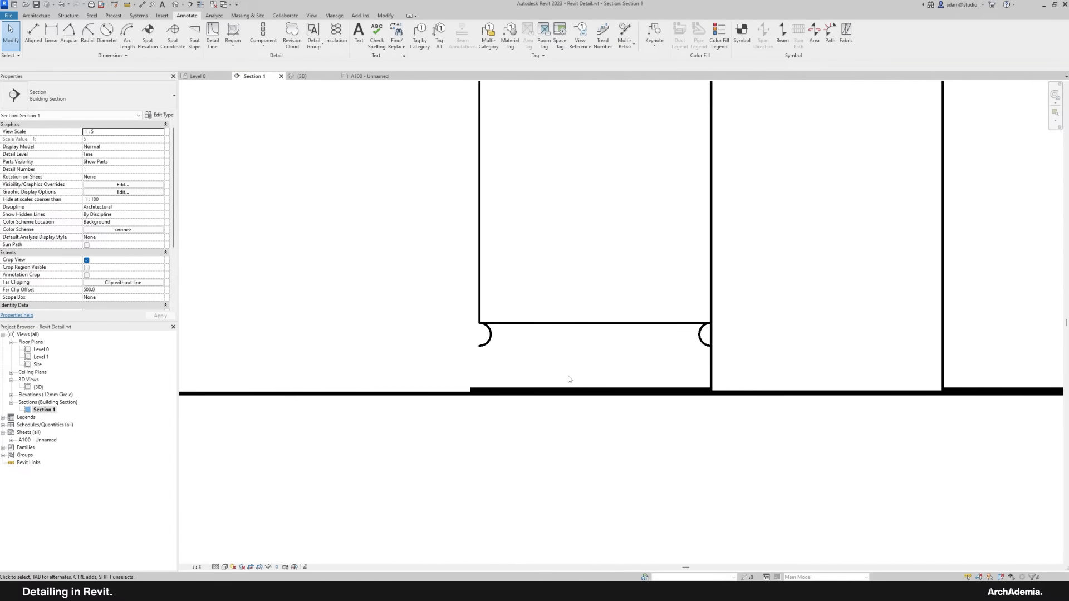
key("d")
key("l")
scroll(487, 348, "up", 2)
left_click(480, 346)
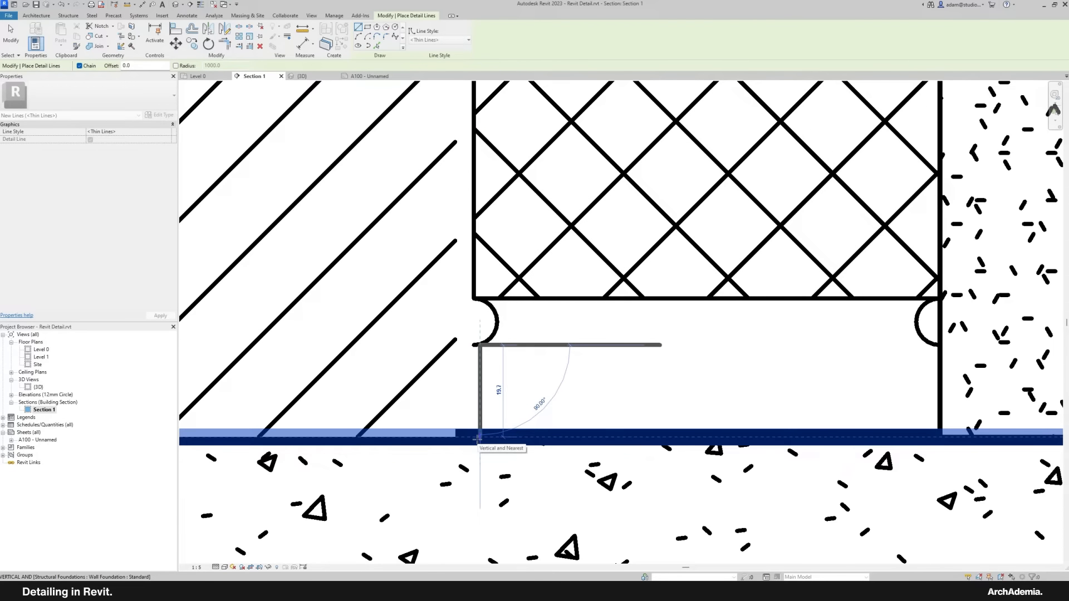
key("Escape")
scroll(526, 392, "down", 2)
key("Escape")
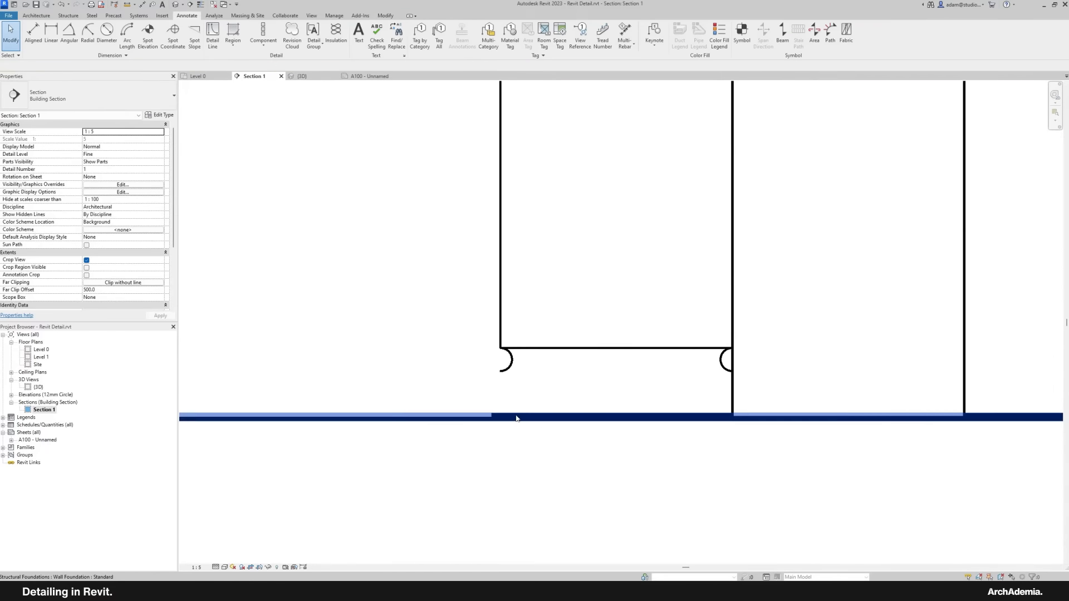
Step: Set the base offset of all four external walls to -980 in the 3D view
scroll(558, 394, "down", 7)
double_click(38, 387)
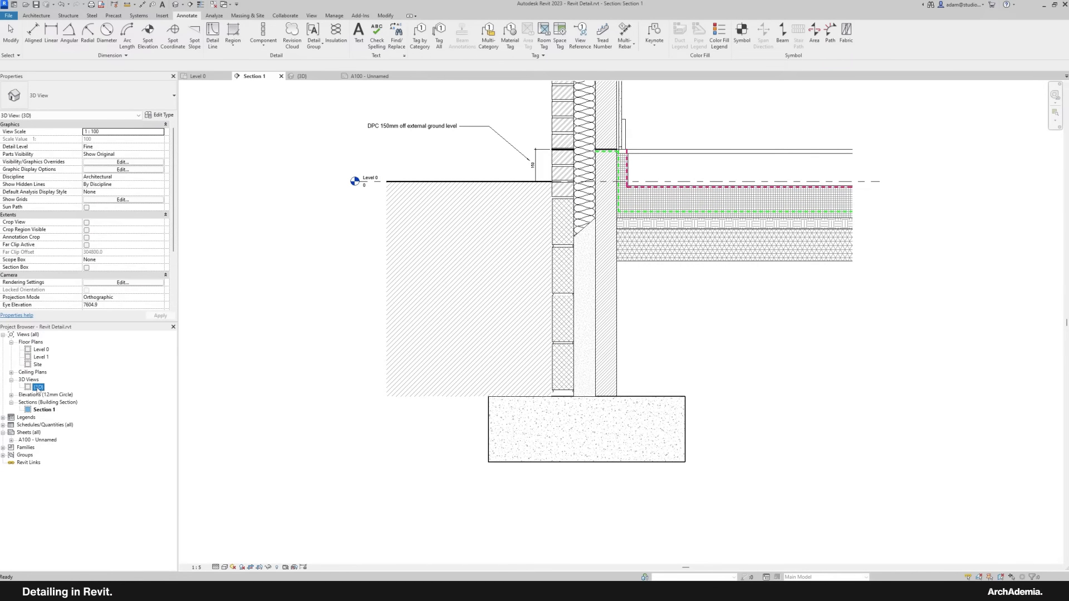
left_click(398, 336)
left_click(374, 279, "ctrl")
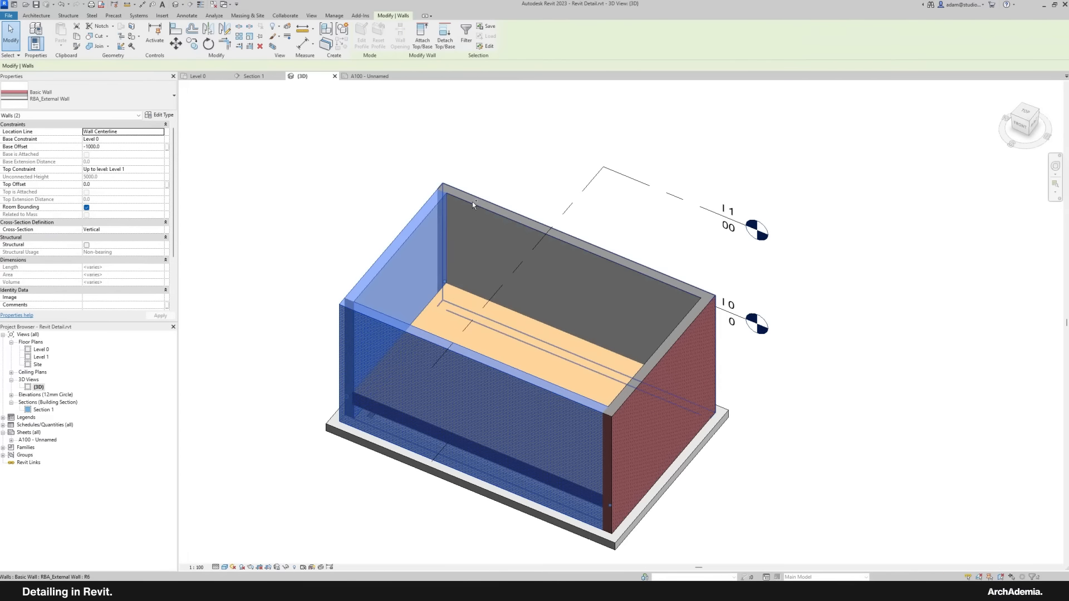
left_click(472, 201, "ctrl")
left_click(660, 346, "ctrl")
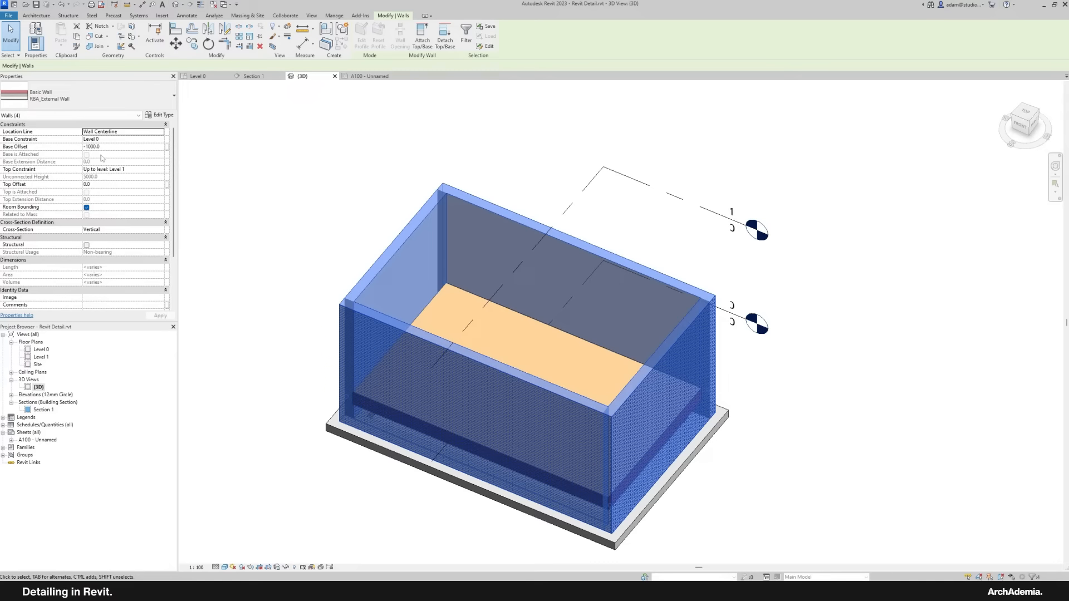
left_click(118, 147)
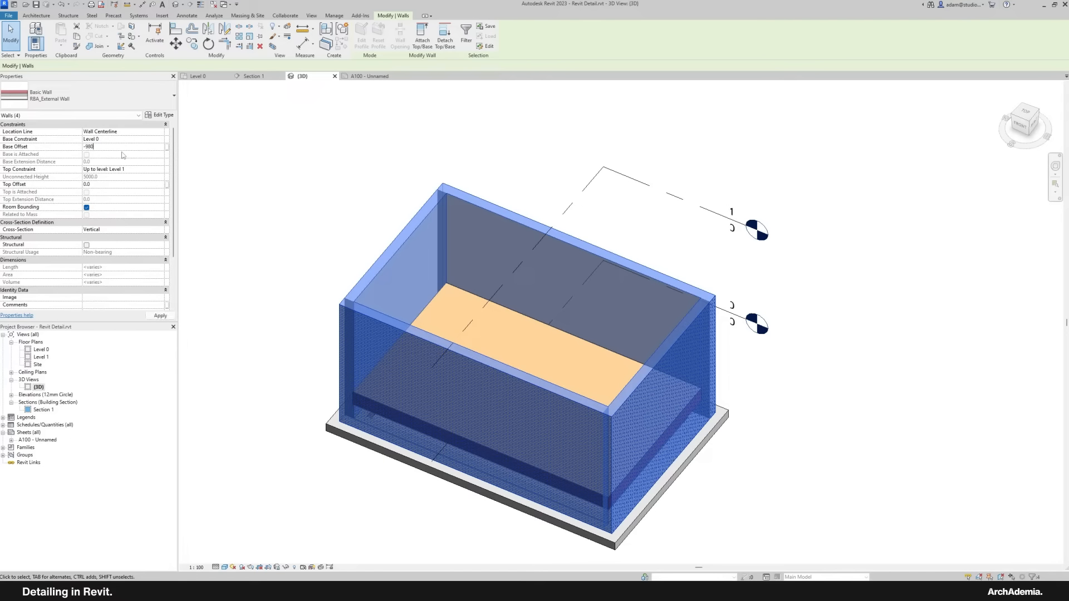
key("Return")
key("Escape")
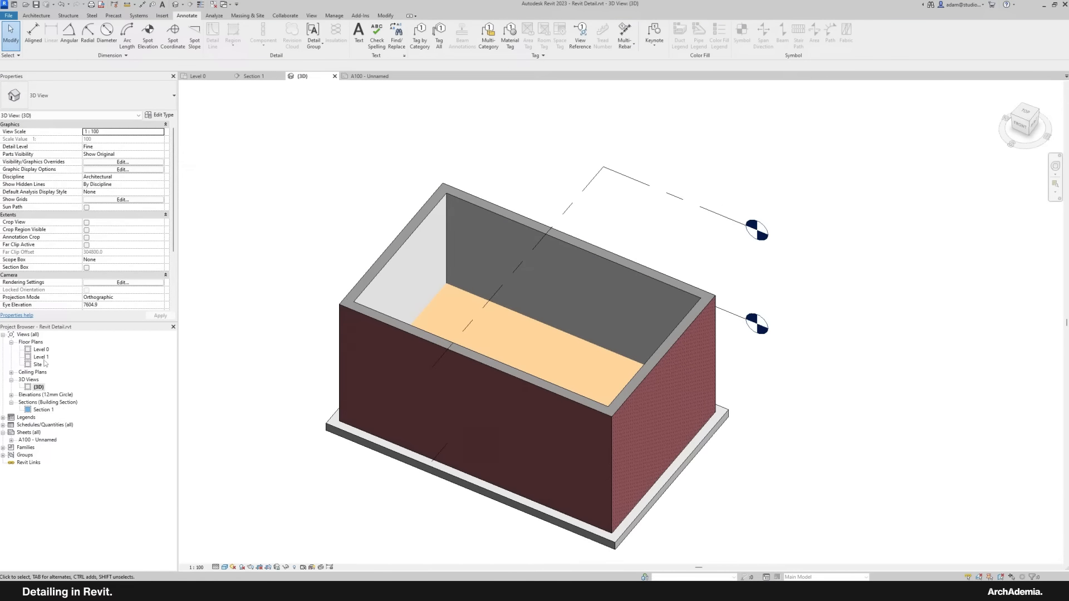
Step: Return to Section 1 and raise the bottom edge of the cavity fill region to the foundation's top
double_click(44, 410)
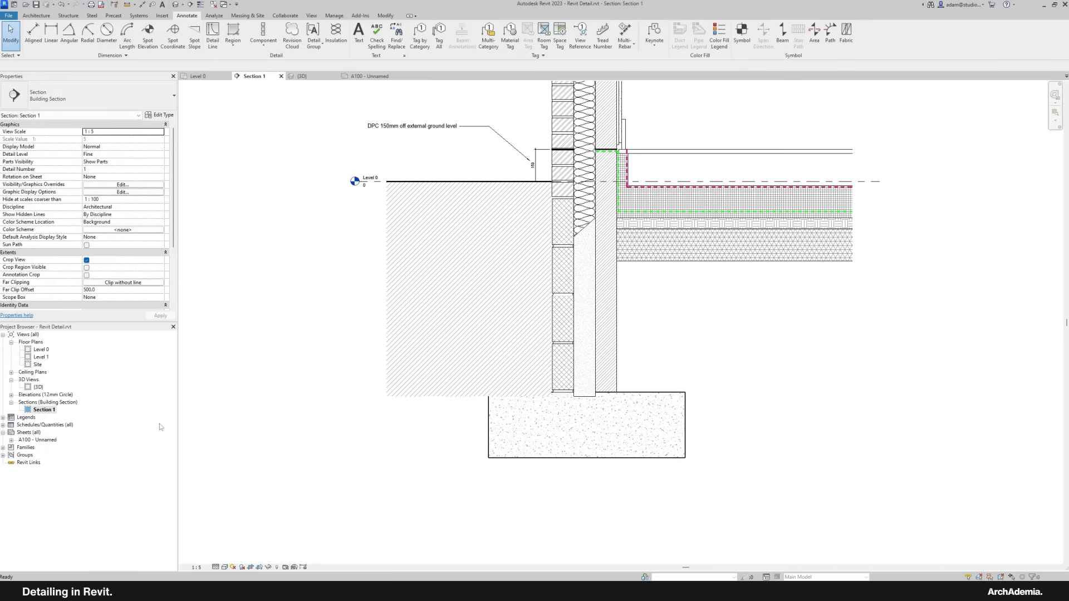
scroll(600, 463, "up", 5)
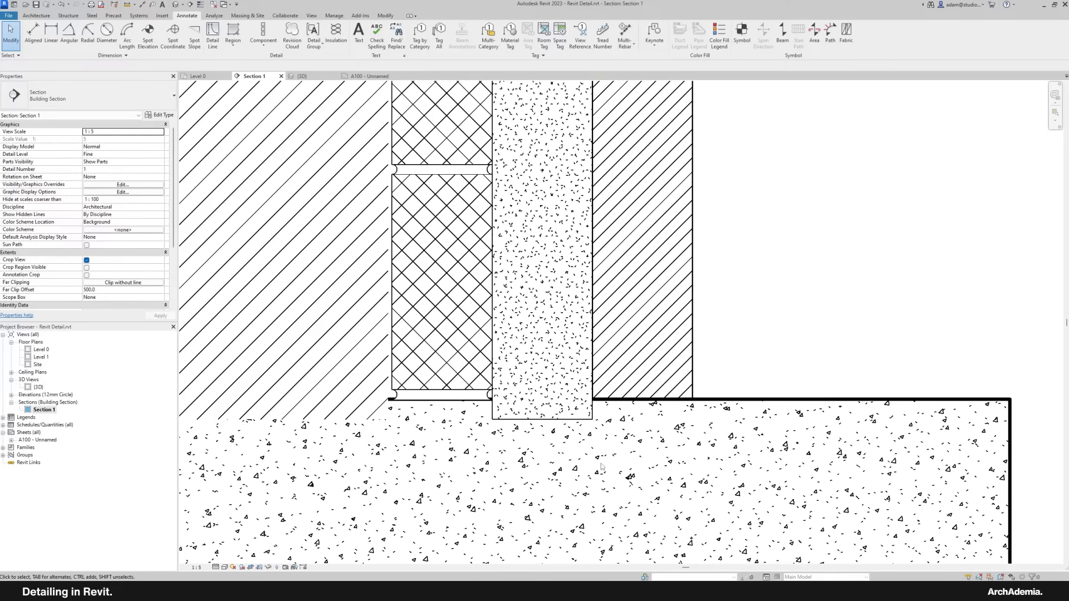
left_click(542, 418)
scroll(542, 419, "up", 2)
left_click_drag(542, 402, 542, 391)
scroll(504, 464, "down", 3)
left_click(674, 389)
scroll(618, 394, "down", 4)
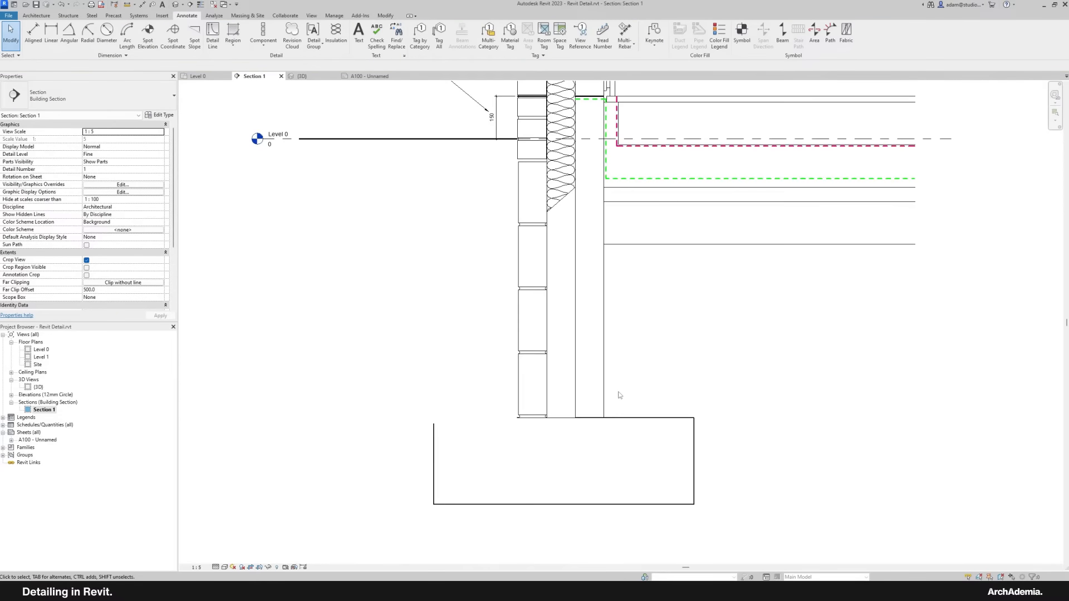
Step: Inspect the foundation, the floor build-up and the joint between the lowest brick and the top block in the section
scroll(558, 393, "up", 3)
middle_click_drag(565, 400, 569, 454)
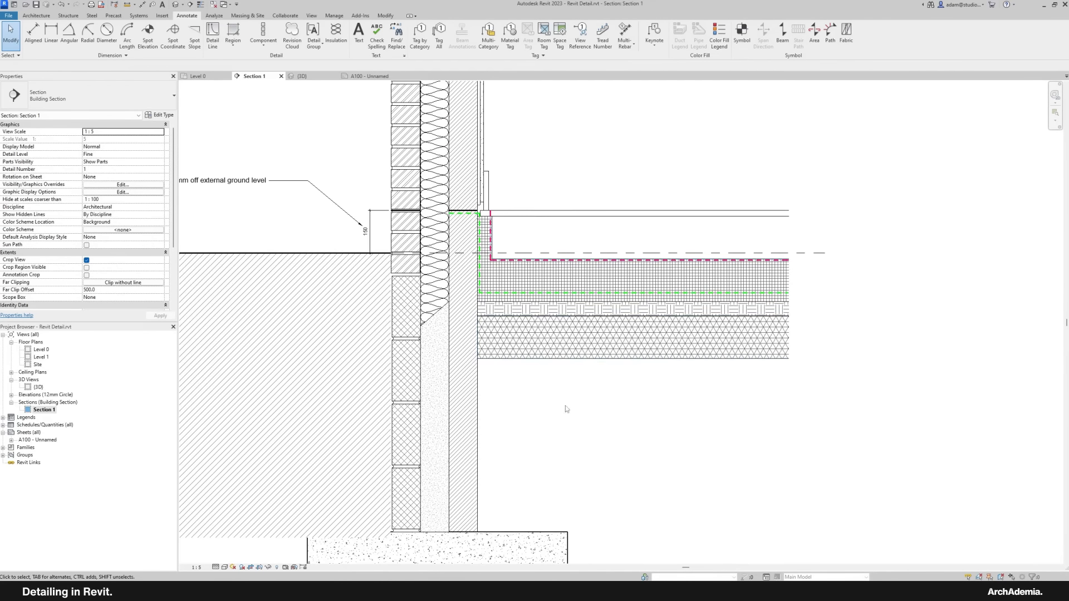
scroll(503, 223, "up", 3)
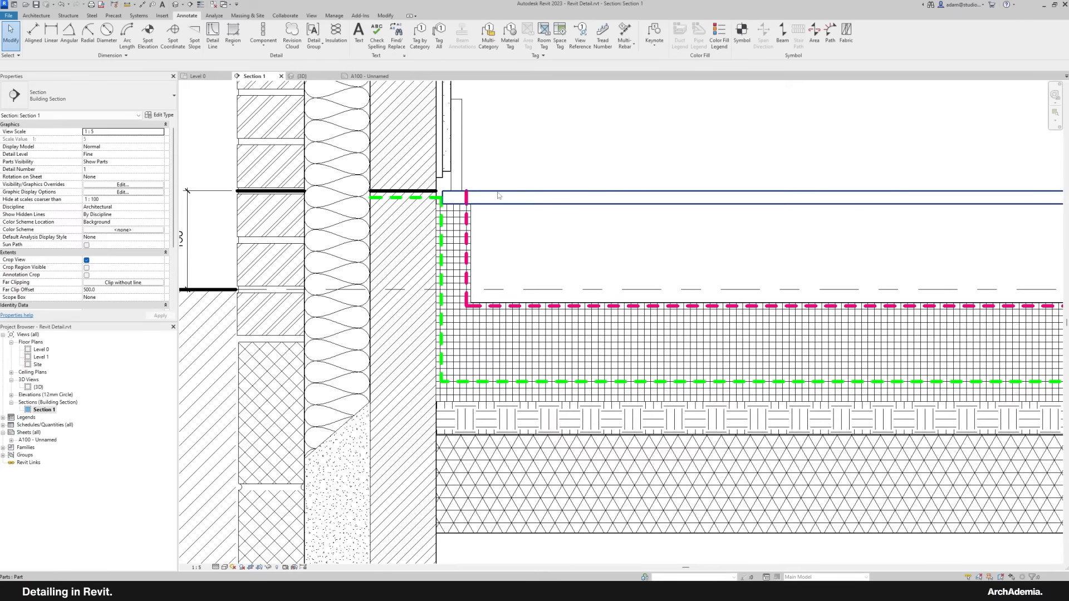
left_click(505, 232)
scroll(533, 279, "down", 4)
middle_click_drag(560, 479, 606, 319)
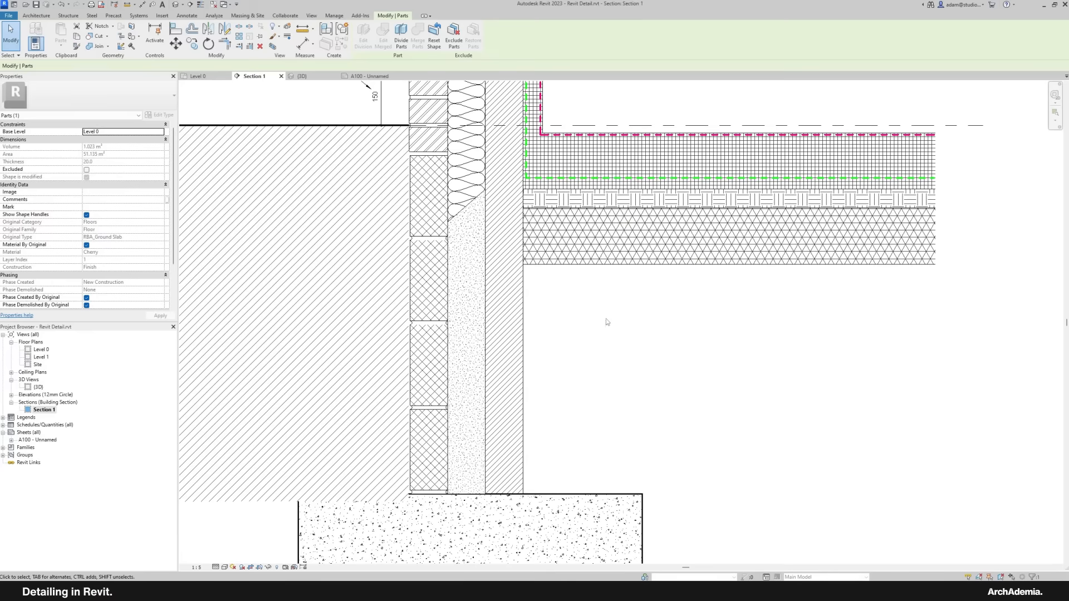
left_click(606, 318)
scroll(606, 319, "down", 1)
left_click(574, 473)
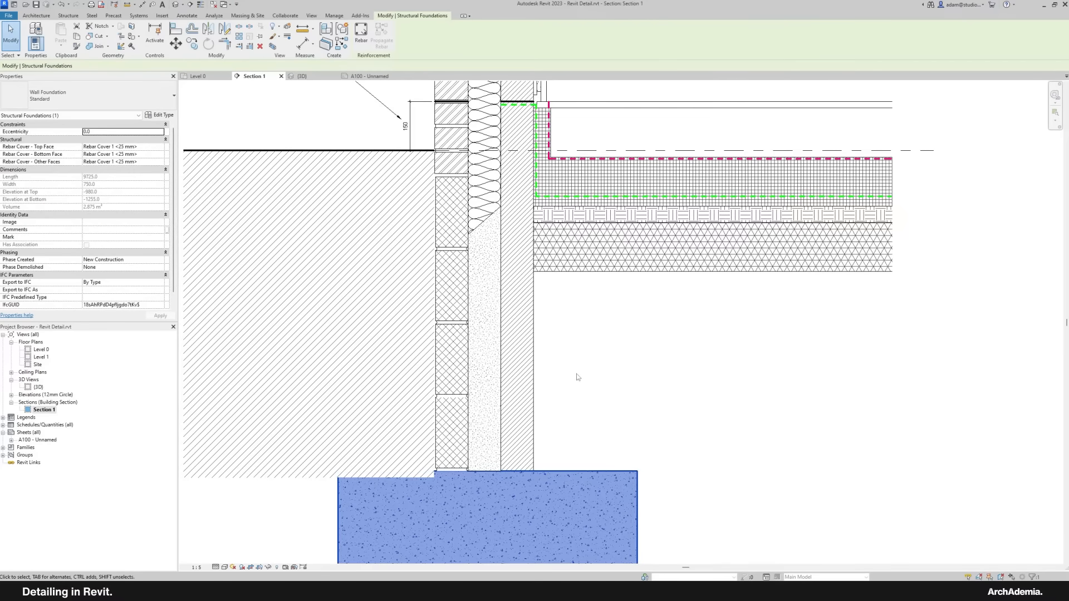
middle_click_drag(577, 376, 567, 453)
left_click(567, 454)
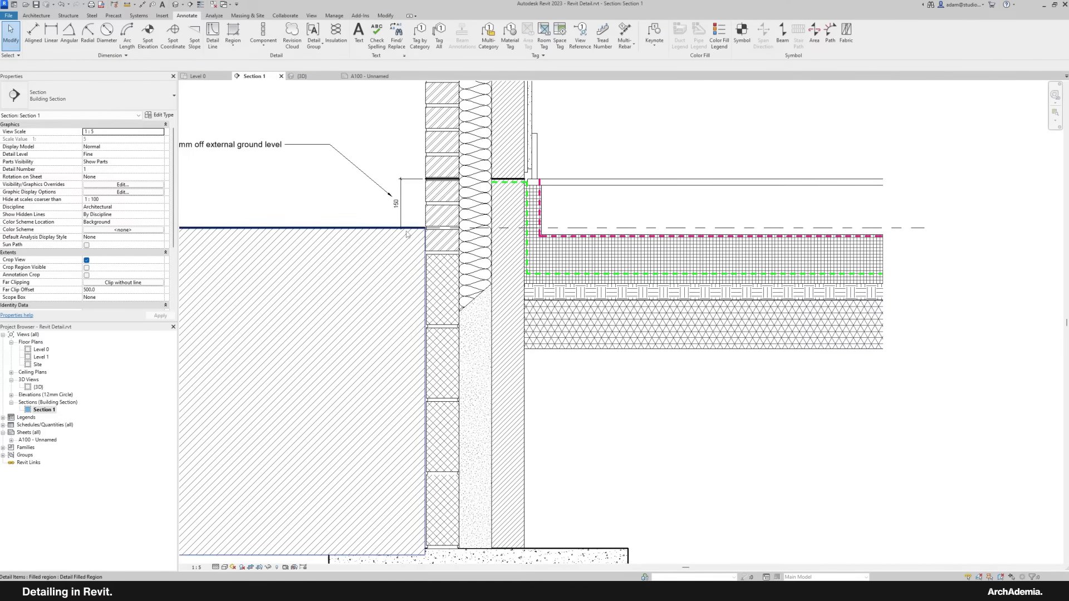
scroll(407, 234, "down", 2)
scroll(424, 251, "up", 6)
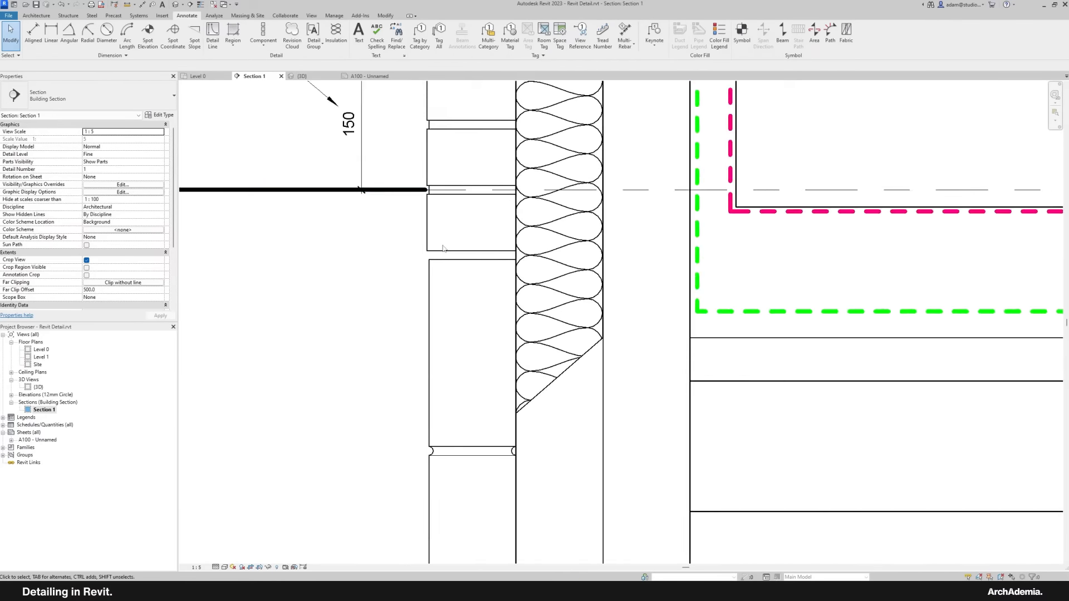
scroll(434, 261, "down", 4)
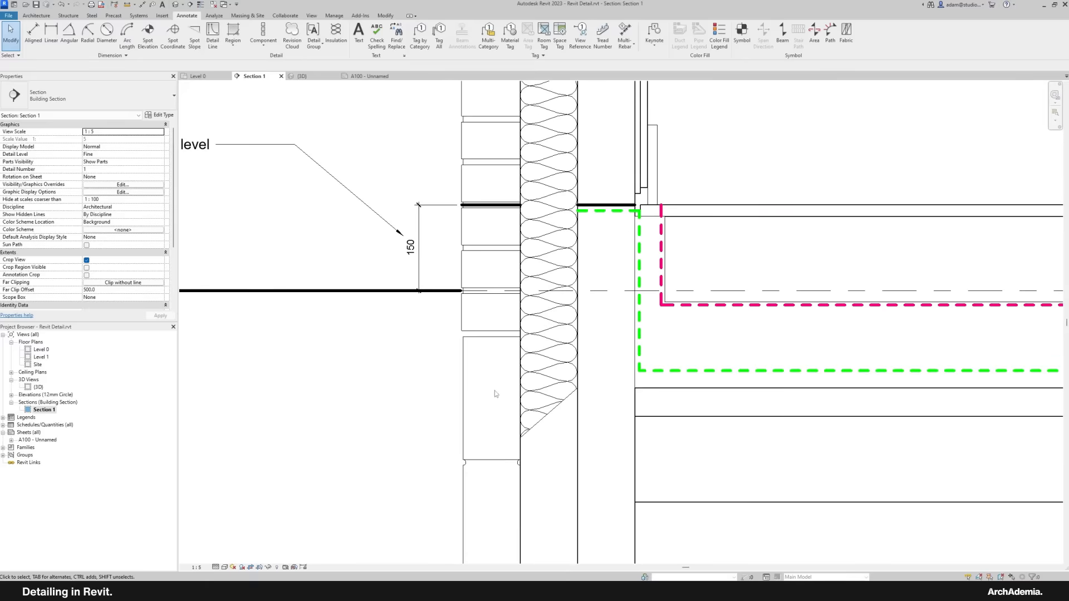
scroll(493, 356, "up", 1)
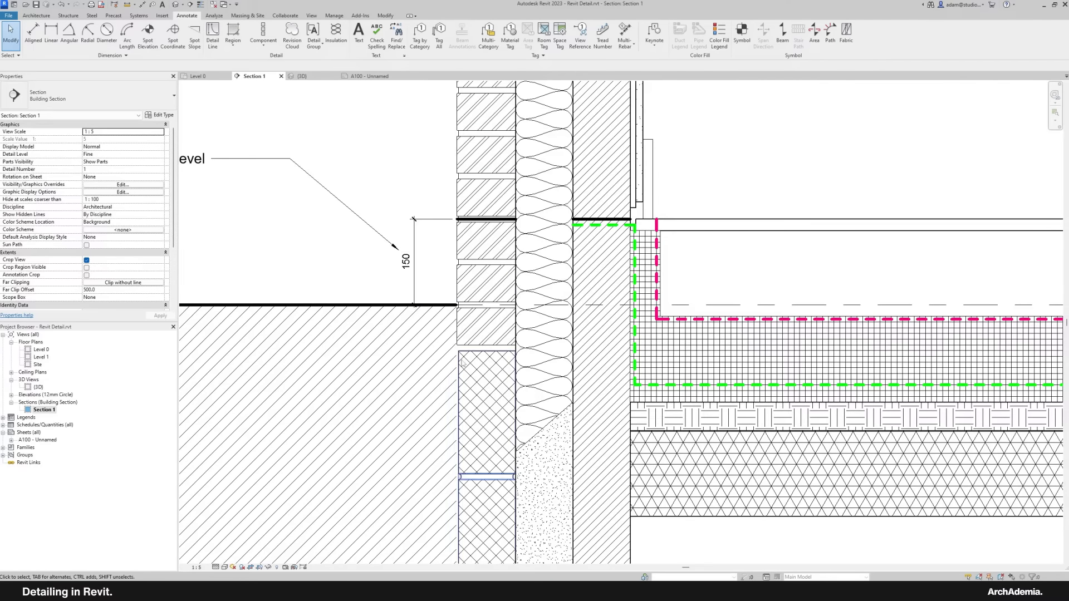
Step: Draw a curved mortar joint with an arc detail line between the lowest brick and the top block on the outer face
scroll(462, 361, "up", 8)
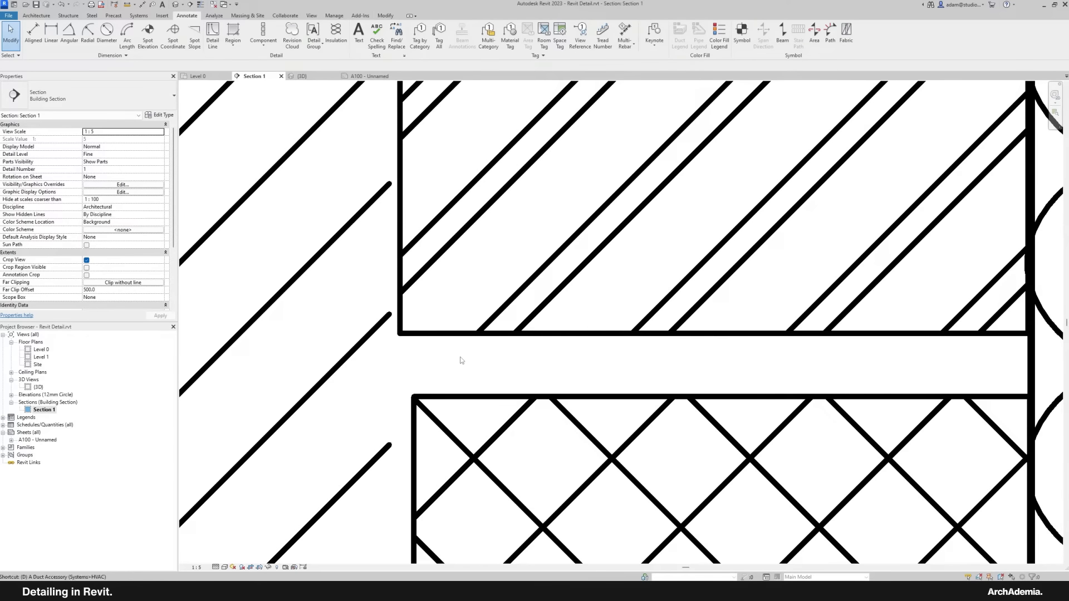
key("d")
key("l")
left_click(358, 38)
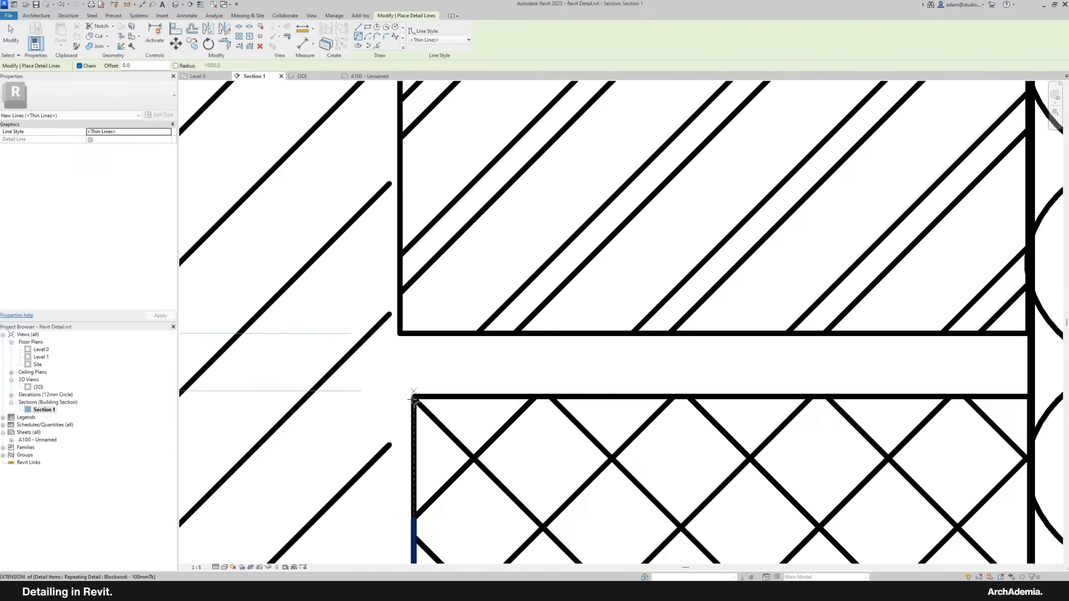
left_click(414, 396)
left_click(414, 334)
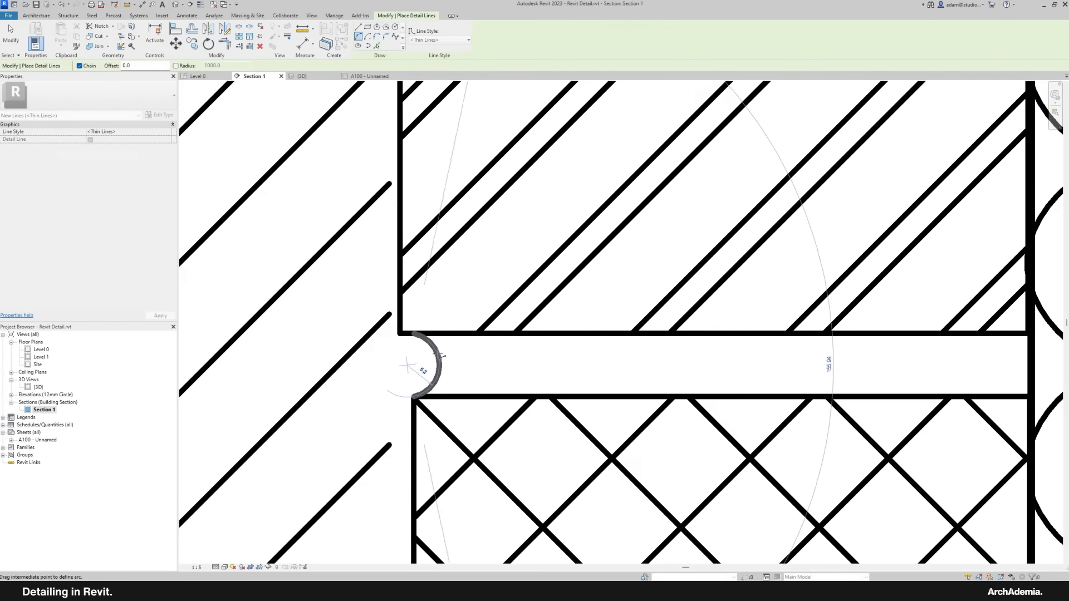
left_click(428, 365)
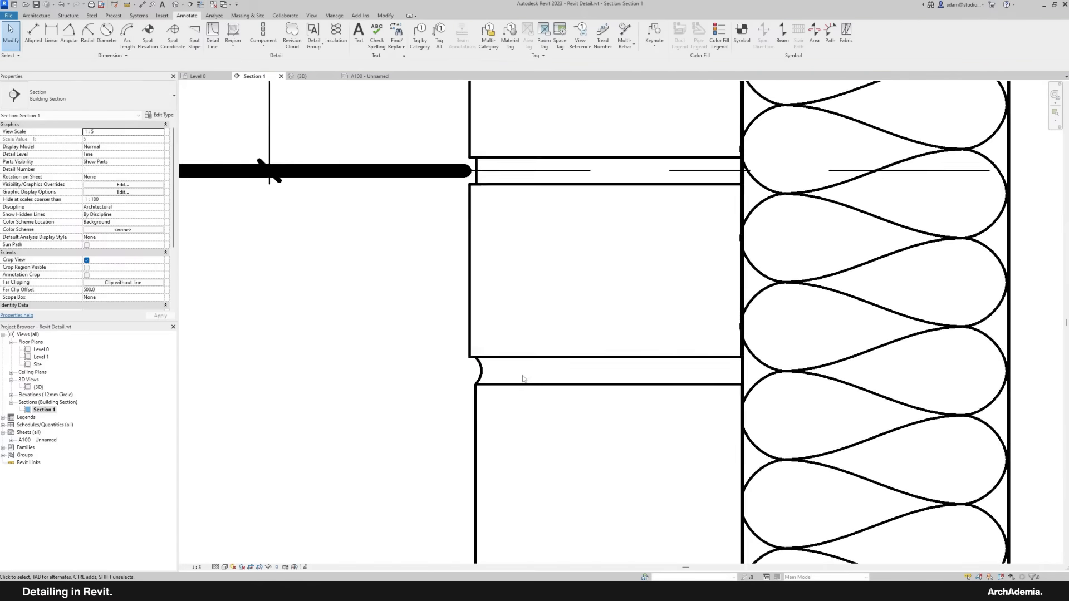
scroll(522, 384, "down", 5)
scroll(522, 384, "down", 3)
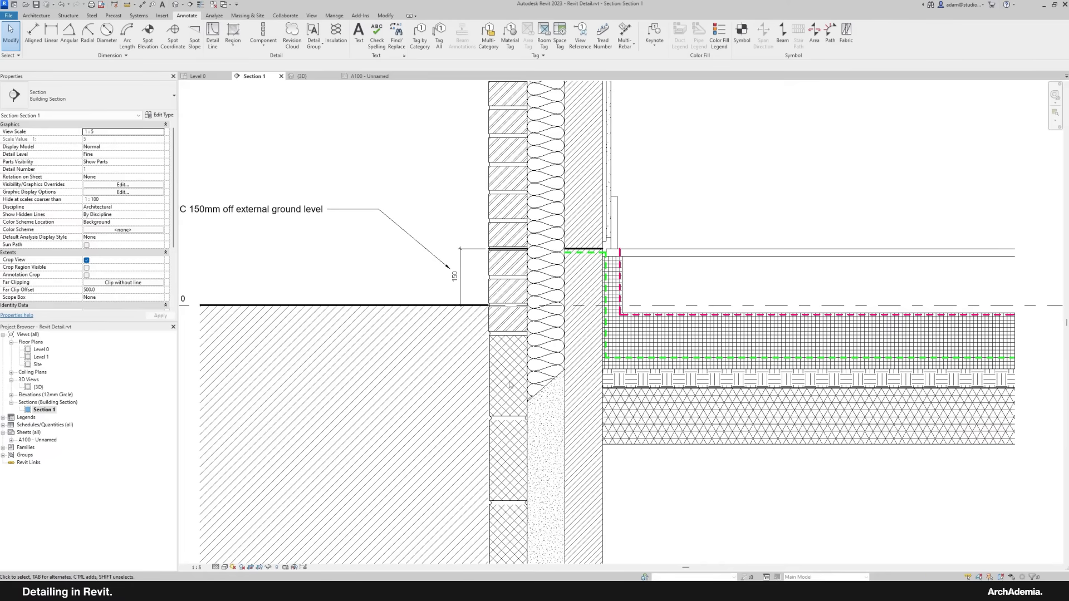
middle_click_drag(402, 166, 390, 189)
scroll(445, 269, "up", 4)
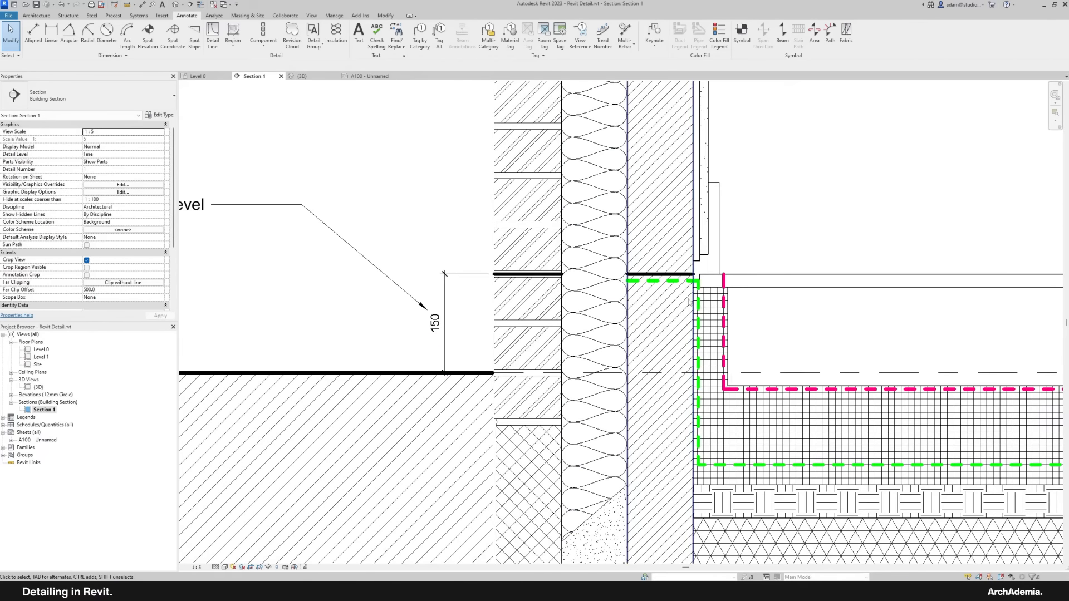
scroll(341, 287, "down", 3)
scroll(341, 289, "down", 3)
middle_click_drag(565, 434, 542, 312)
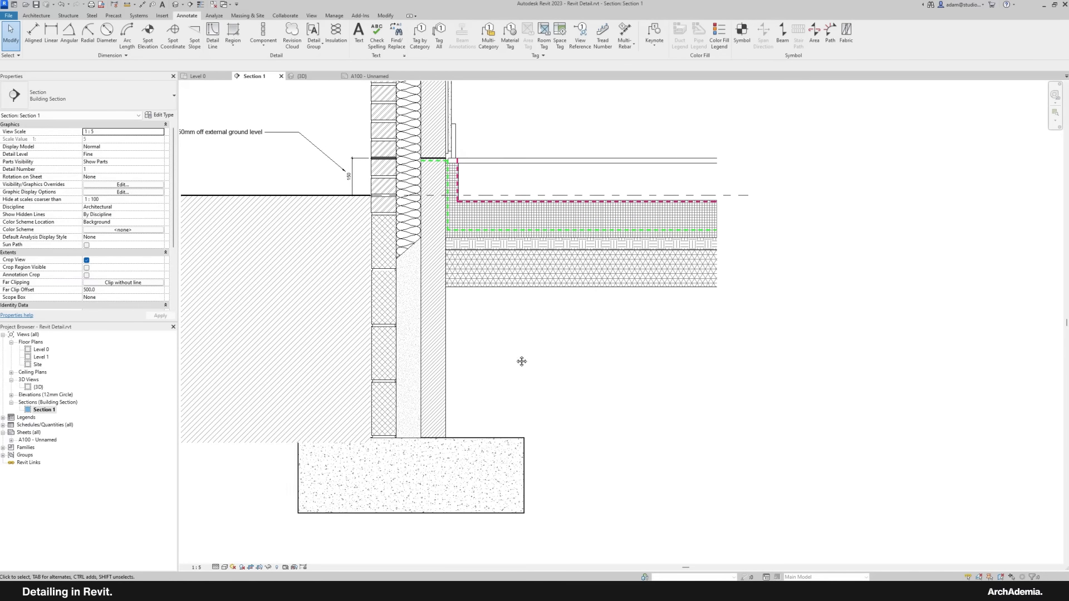
scroll(411, 487, "up", 2)
left_click(411, 487)
scroll(424, 477, "up", 5)
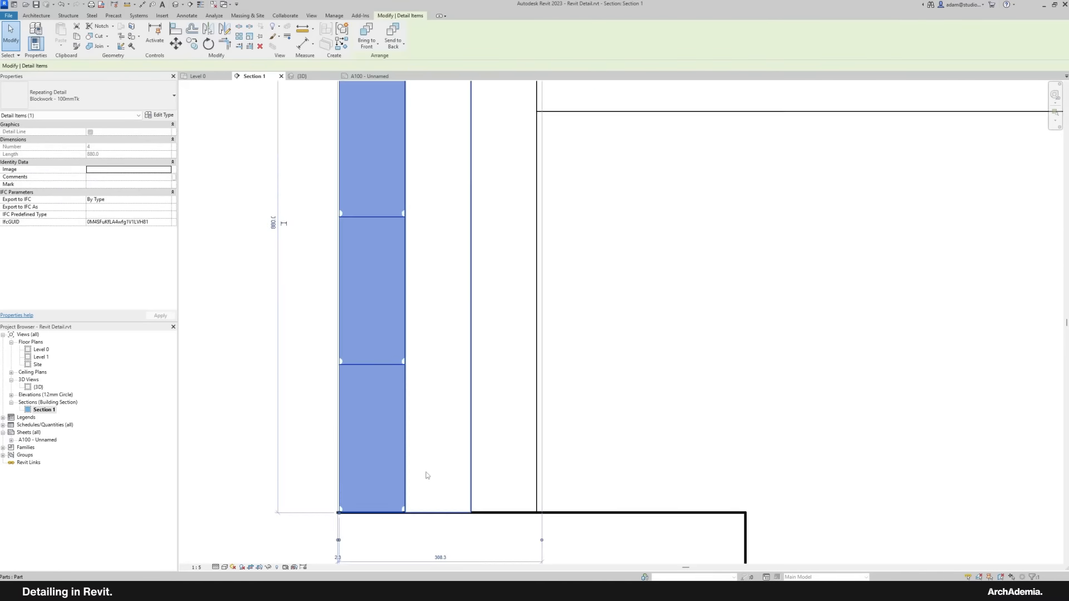
key("s")
left_click(551, 344)
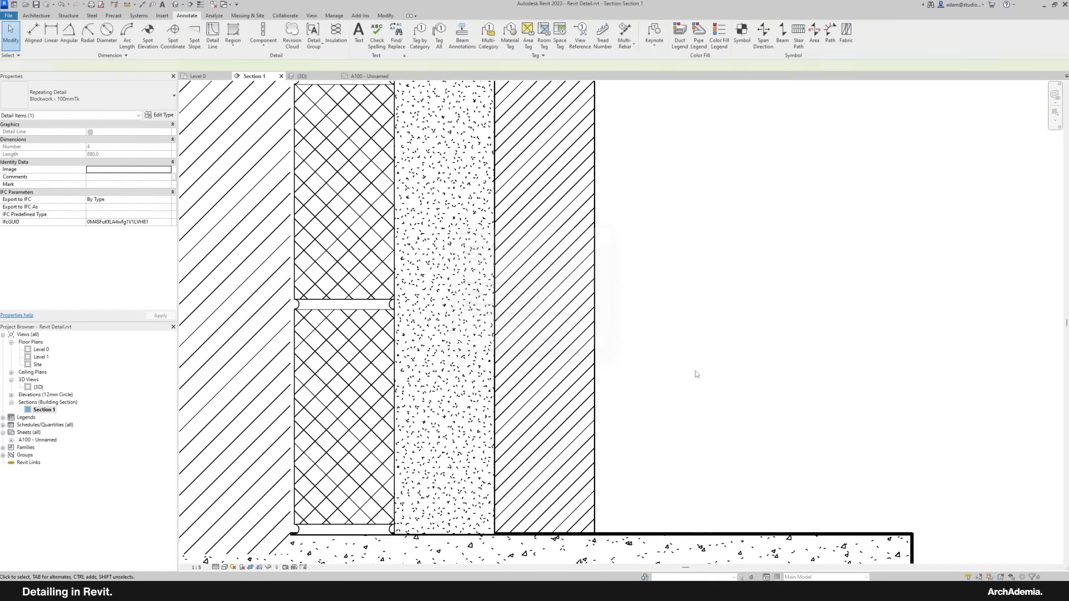
scroll(551, 425, "down", 2)
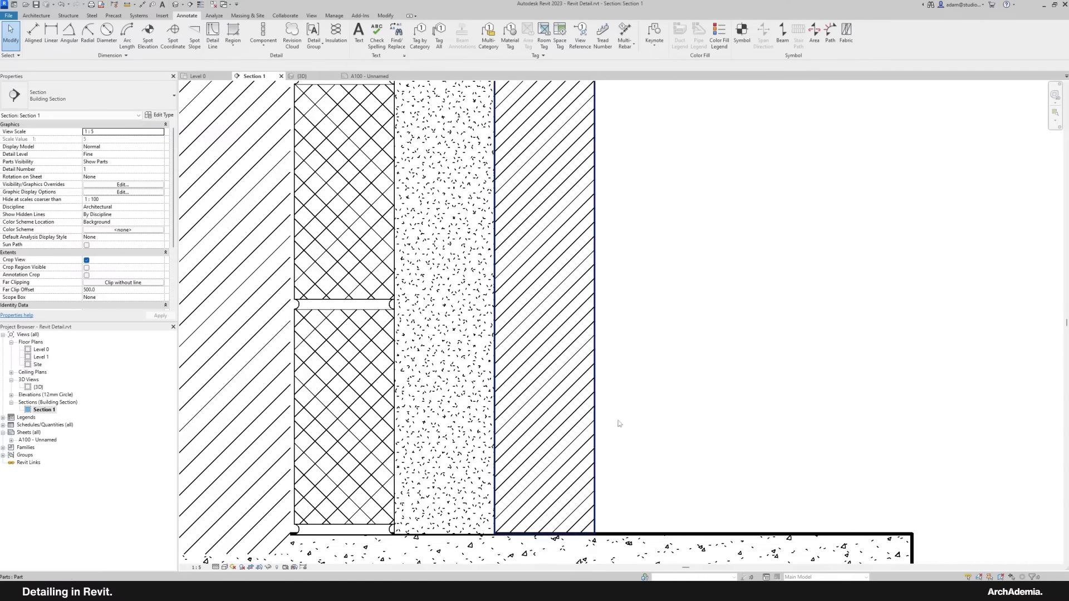
Step: Copy the outer leaf's blockwork repeating detail horizontally across the cavity onto the inner leaf
left_click(373, 442)
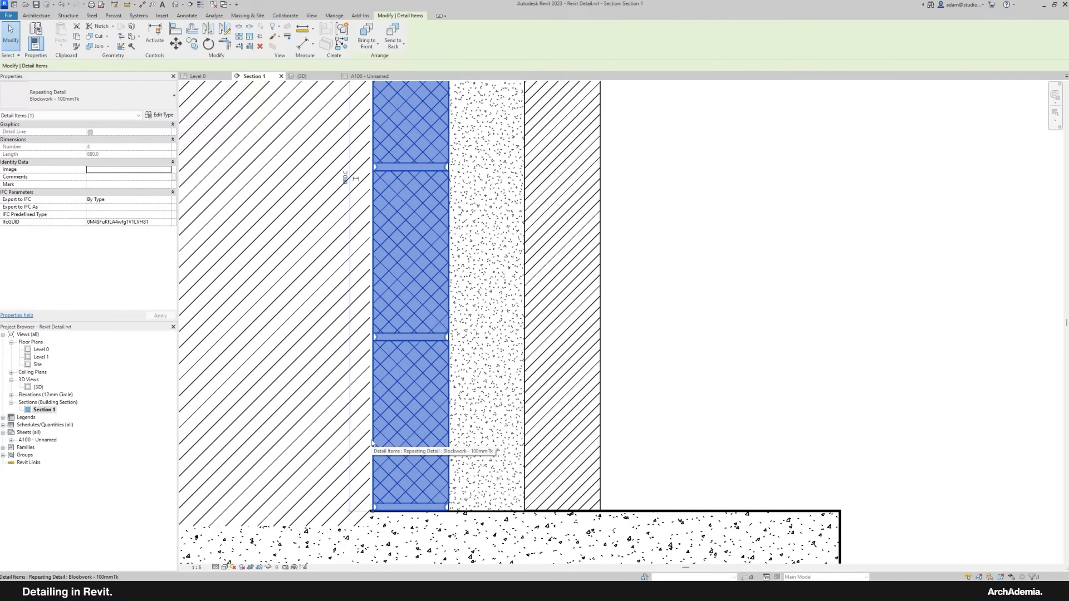
key("c")
key("o")
left_click(452, 438)
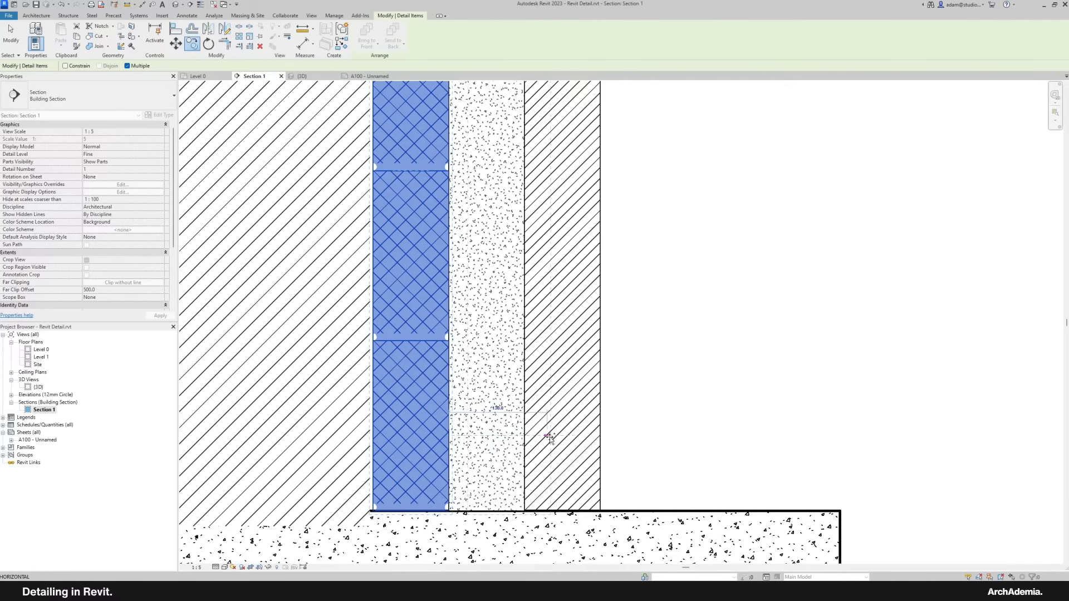
left_click(598, 439)
scroll(565, 372, "down", 4)
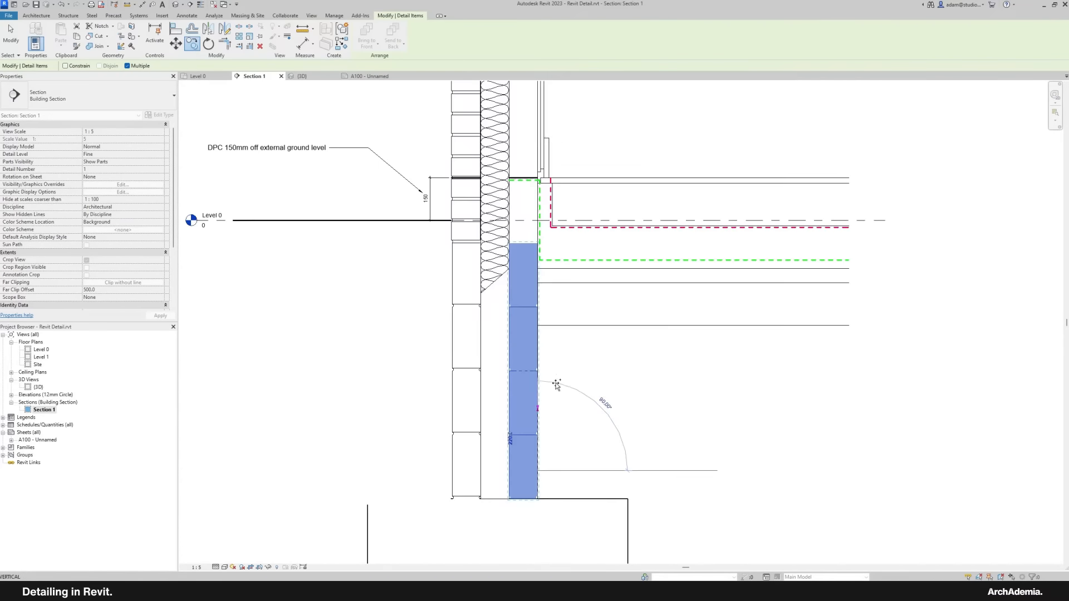
key("Escape")
Step: Extend the inner leaf's blockwork repeating detail upwards to the cut top of the wall
middle_click_drag(586, 360, 506, 463)
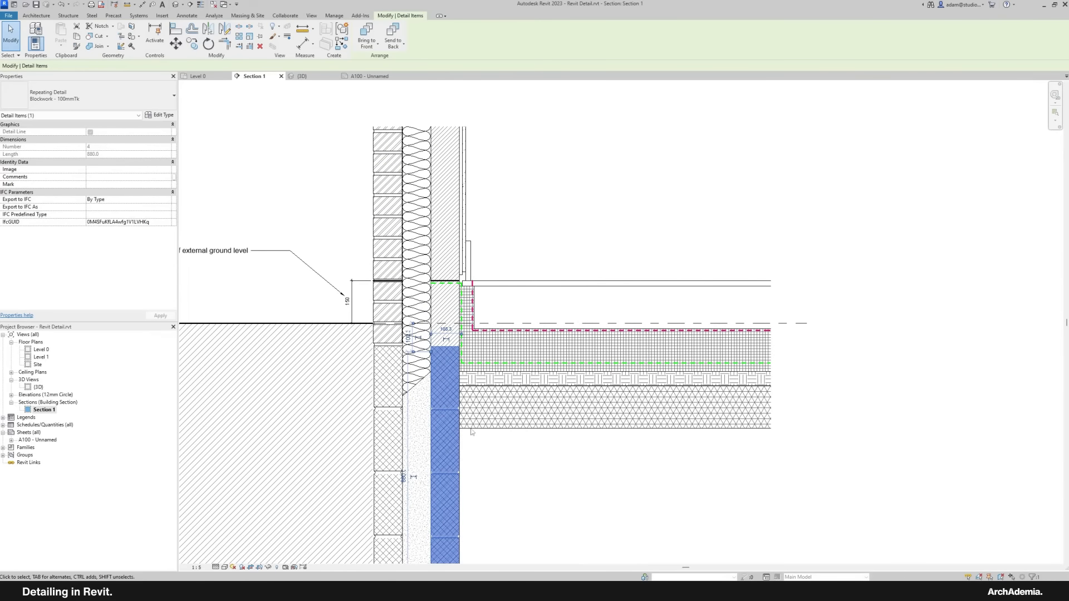
left_click_drag(431, 351, 438, 123)
left_click(541, 213)
scroll(437, 285, "up", 2)
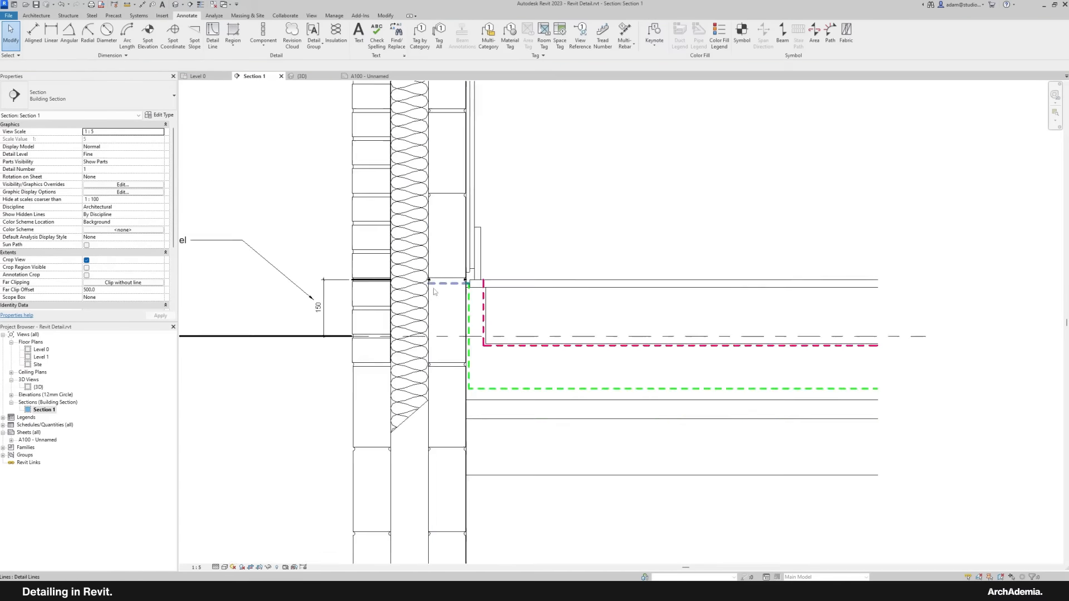
Step: Send the inner leaf's blockwork repeating detail to the back so the damp-proof course and membrane lines draw over it
scroll(434, 291, "up", 3)
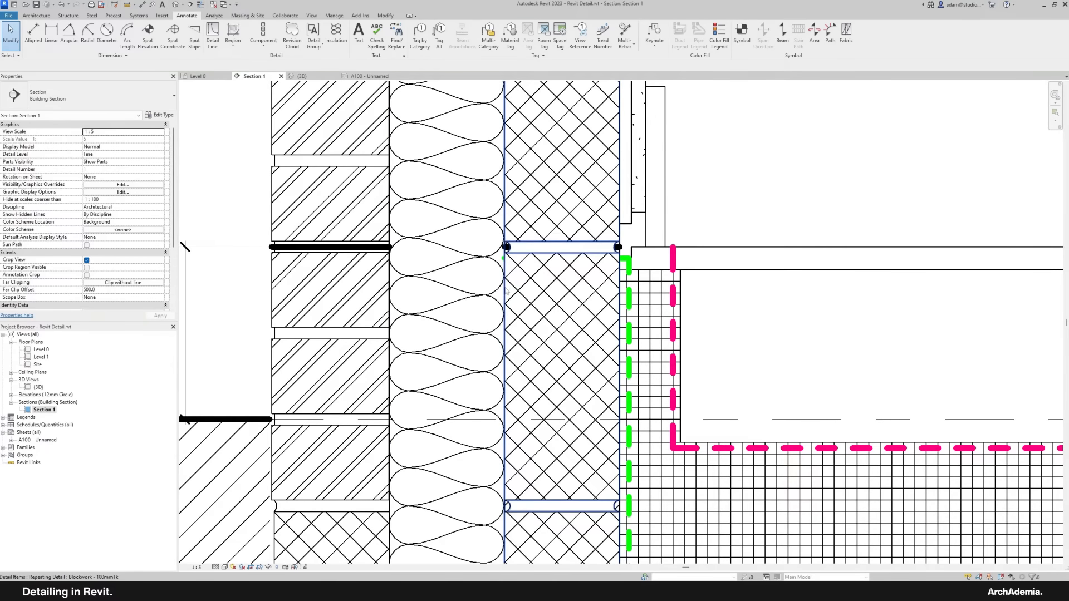
left_click(506, 290)
scroll(506, 290, "down", 3)
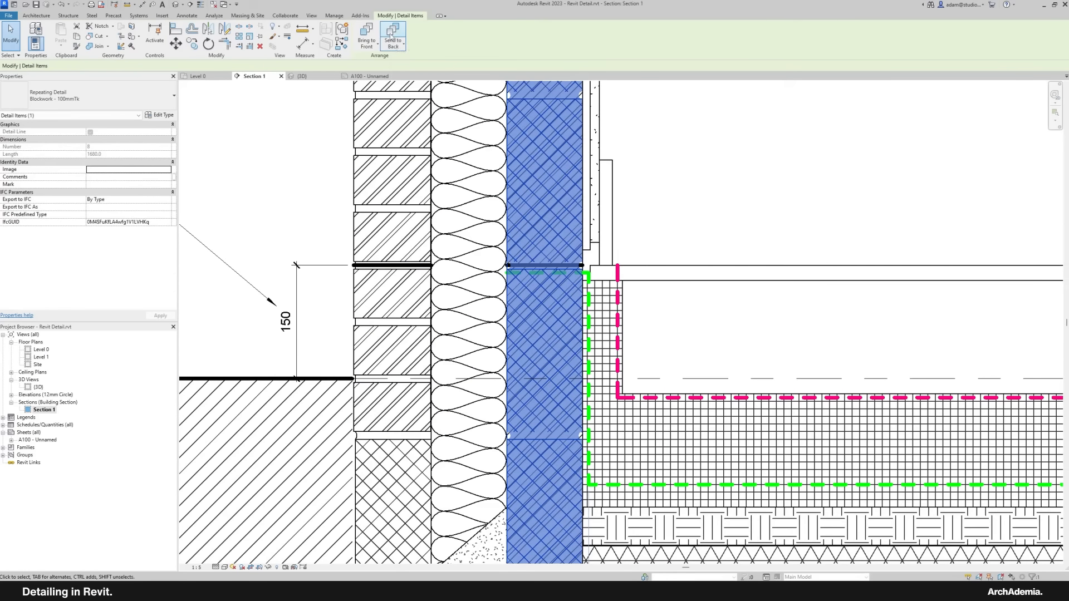
left_click(392, 38)
left_click(286, 161)
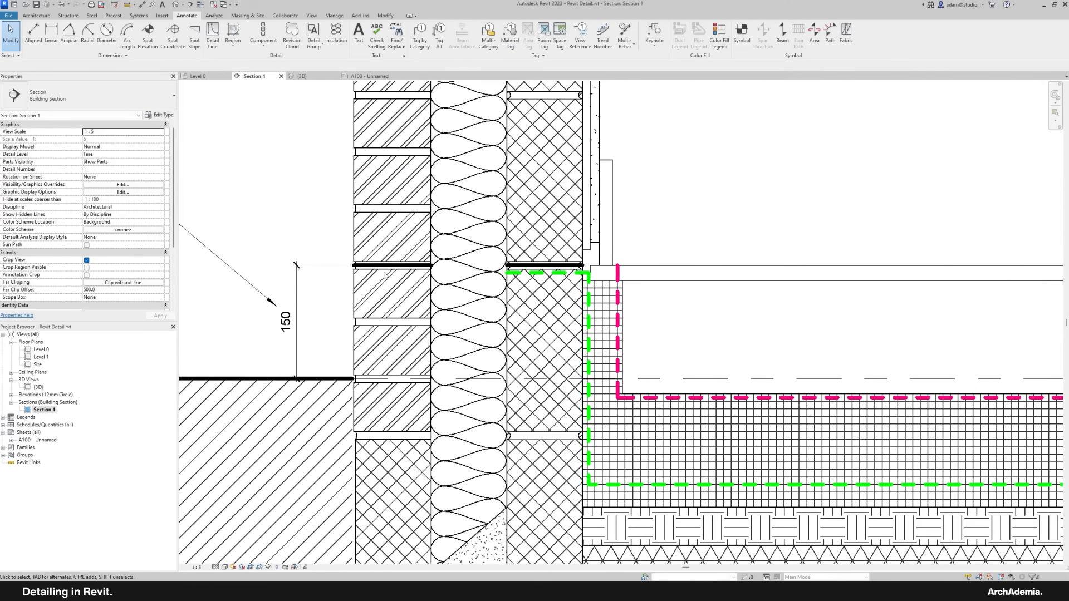
Step: Hide the inner leaf's concrete masonry wall part in the section view
scroll(379, 266, "up", 1)
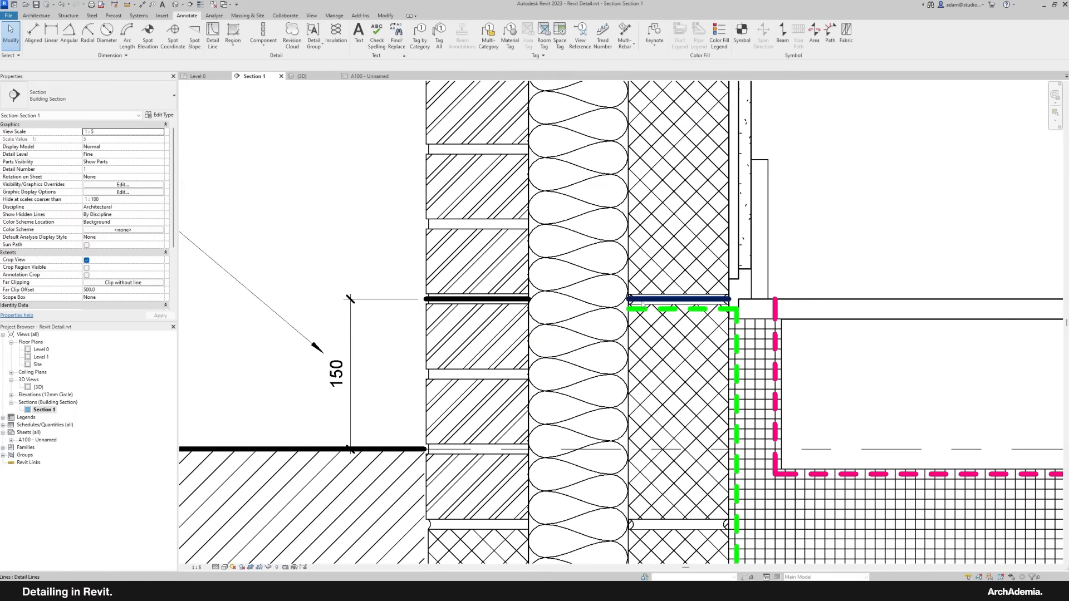
scroll(307, 238, "down", 1)
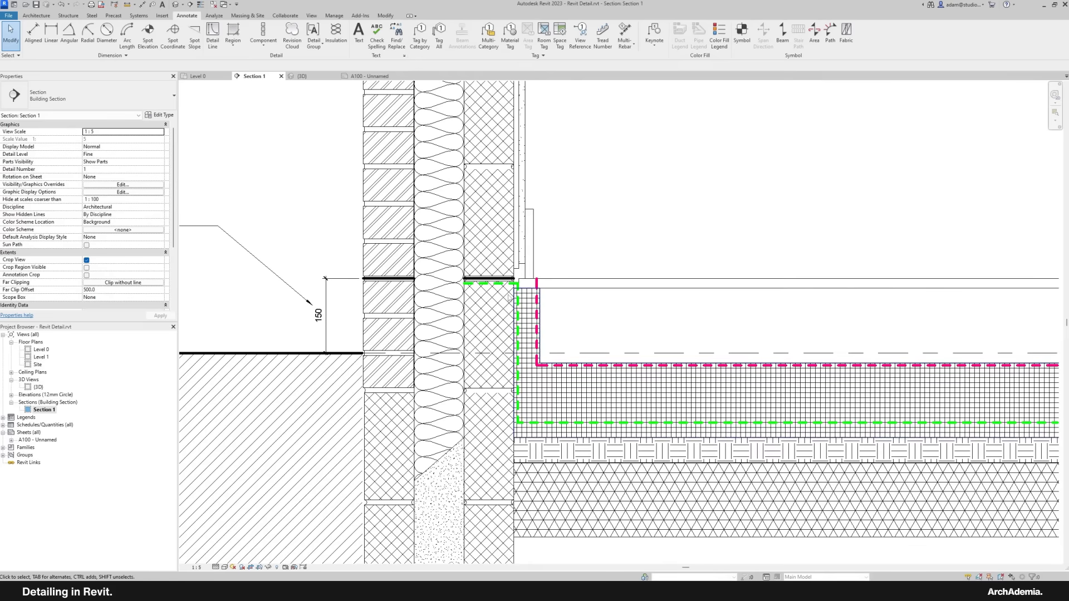
scroll(508, 295, "down", 1)
scroll(470, 394, "up", 3)
left_click(462, 394)
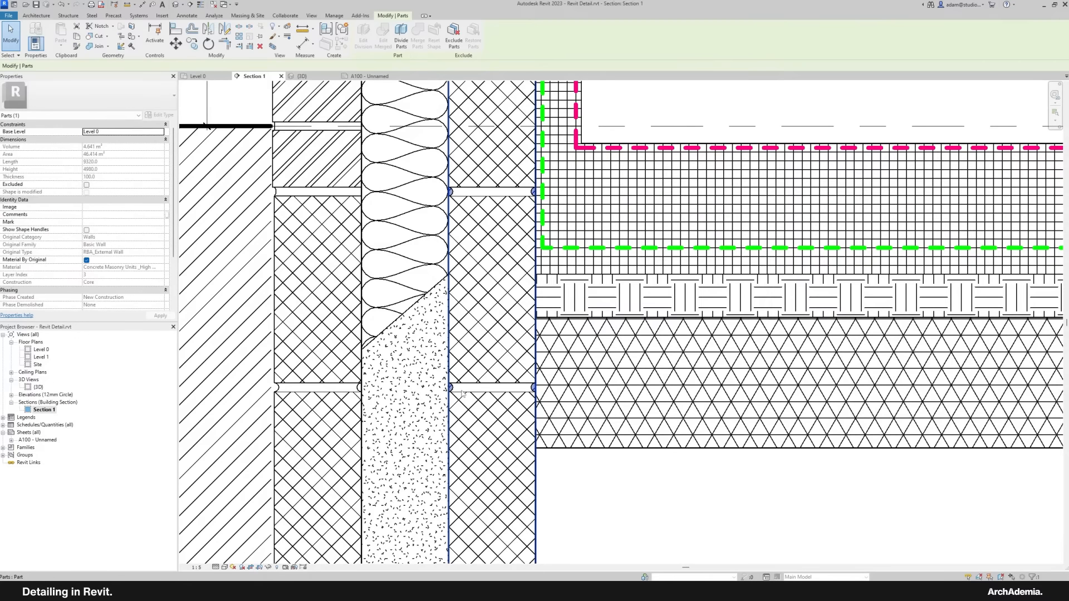
right_click(459, 391)
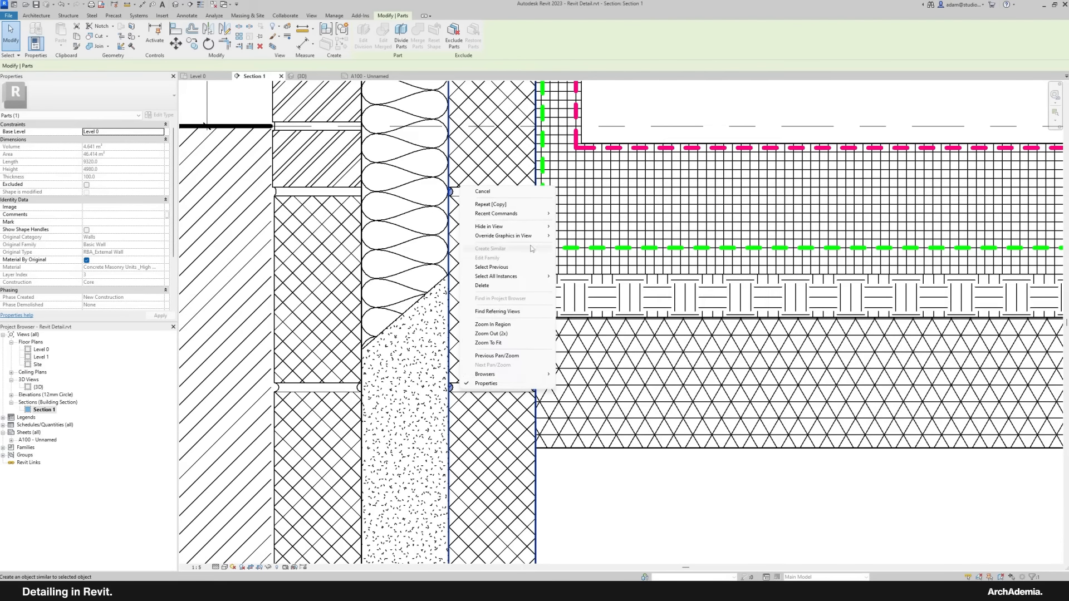
left_click(566, 228)
scroll(557, 449, "down", 4)
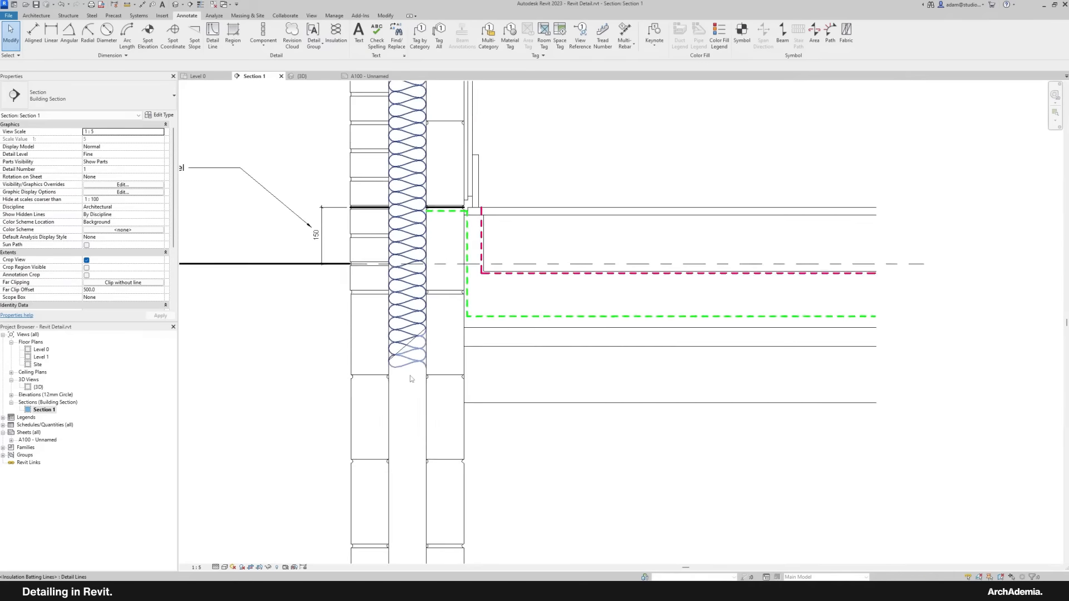
Step: Change the text font of the DPC note's 3.5mm Arial type to Futura LT Pro Book
mouse_move(533, 456)
middle_mouse_down()
mouse_move(571, 389)
mouse_move(586, 402)
middle_mouse_up()
scroll(551, 419, "down", 1)
scroll(320, 161, "up", 1)
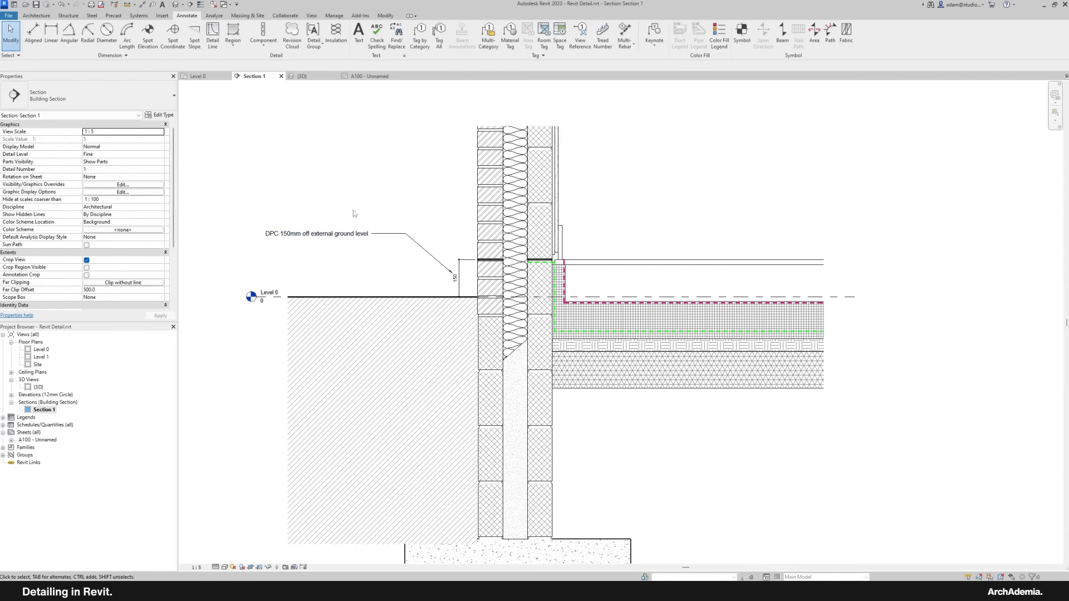
middle_click_drag(356, 210, 311, 228)
left_click(273, 254)
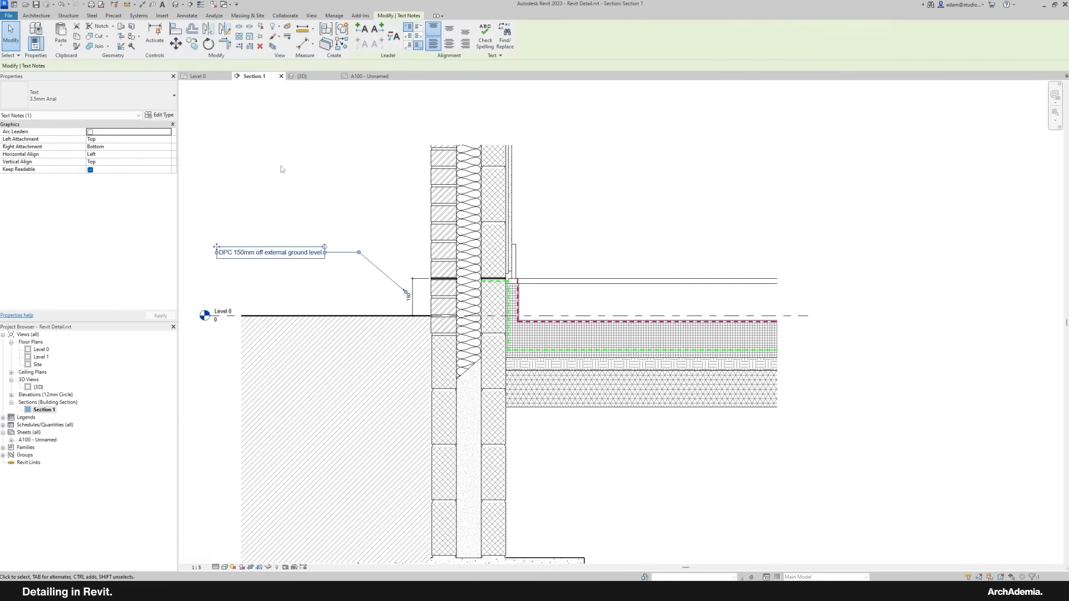
left_click(160, 114)
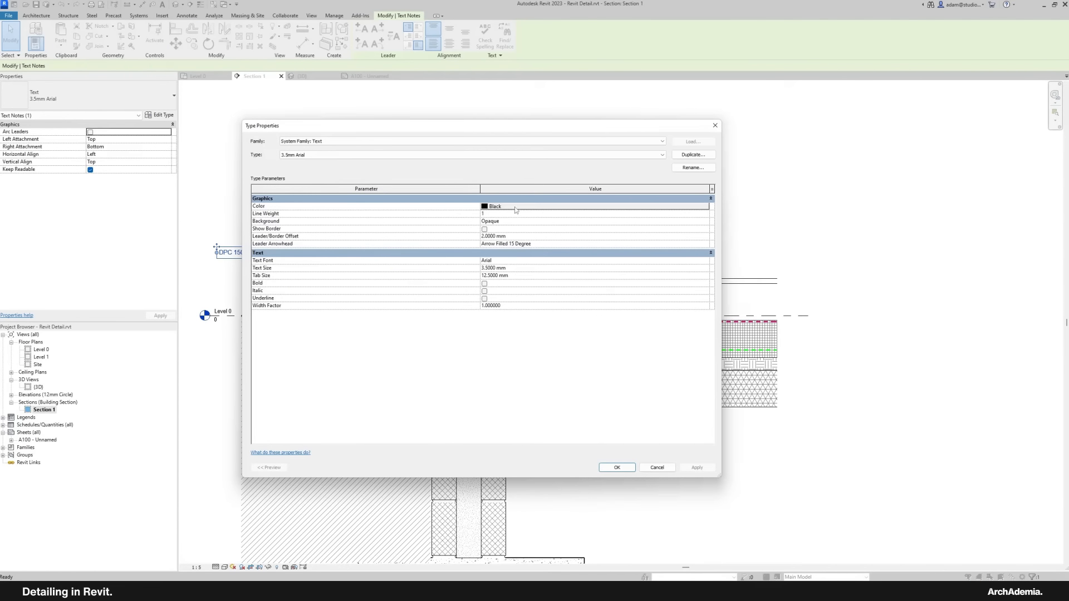
left_click(705, 261)
type("Futura LT Pro Book")
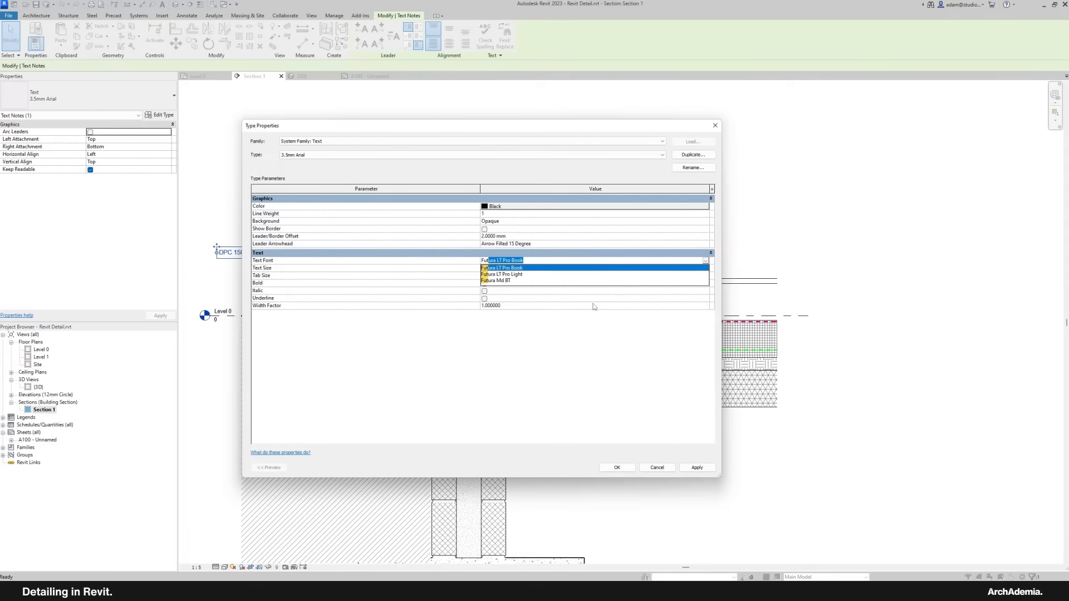
key("Return")
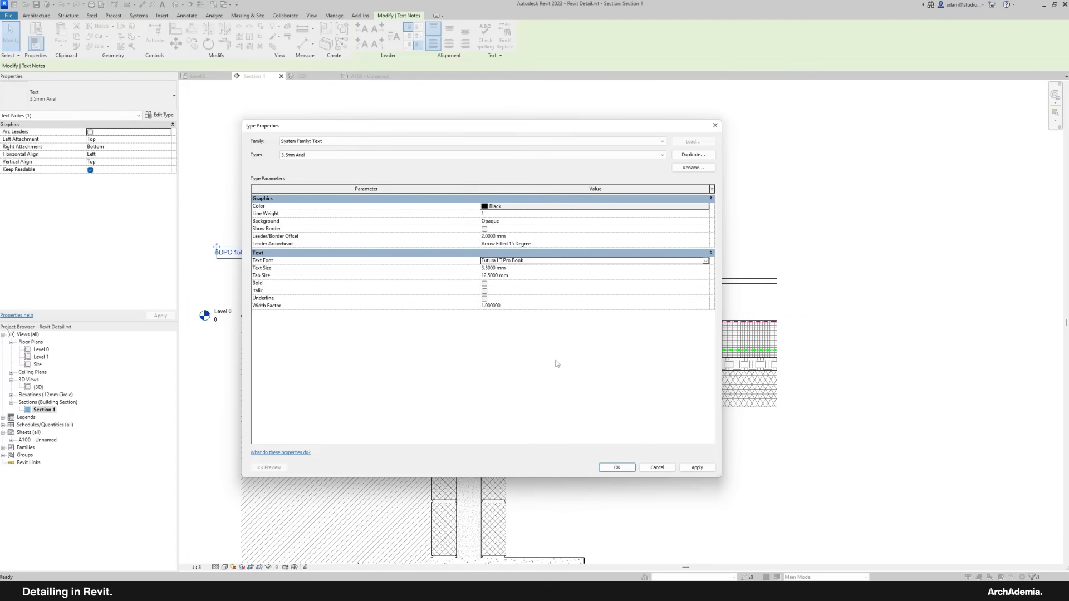
left_click(608, 469)
Step: Move the elbow of the DPC note's leader closer to the text to shorten its horizontal segment
scroll(198, 239, "up", 2)
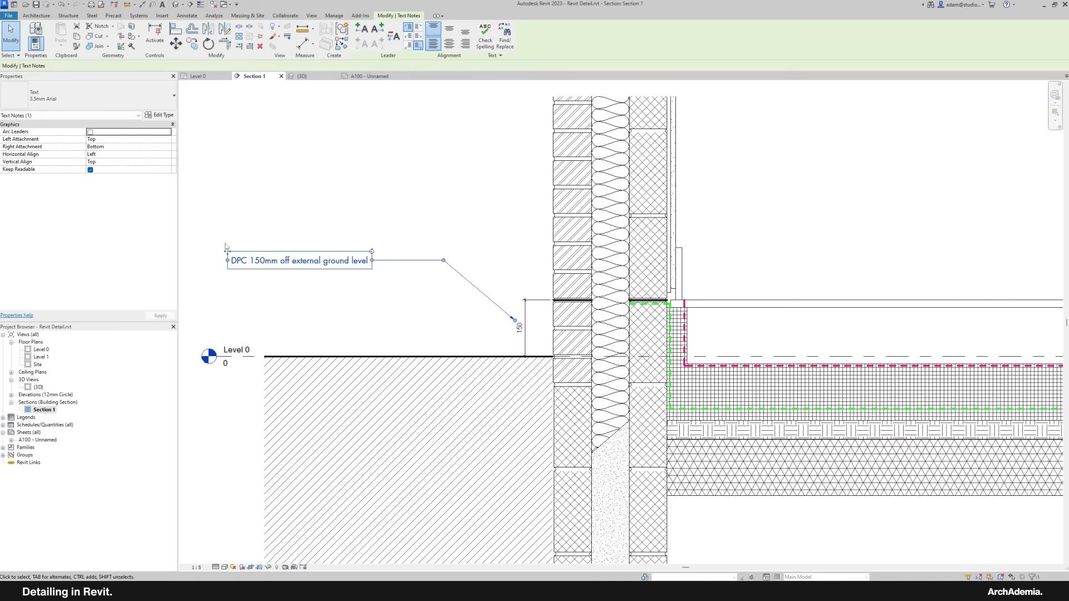
scroll(478, 270, "up", 1)
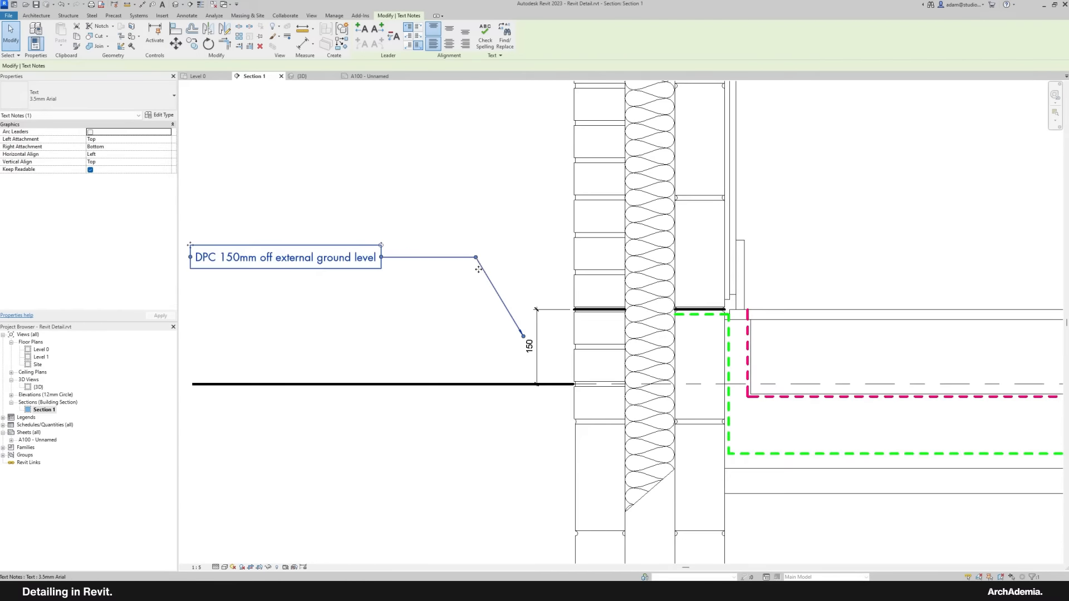
left_click_drag(476, 257, 430, 257)
left_click(384, 300)
scroll(350, 301, "down", 2)
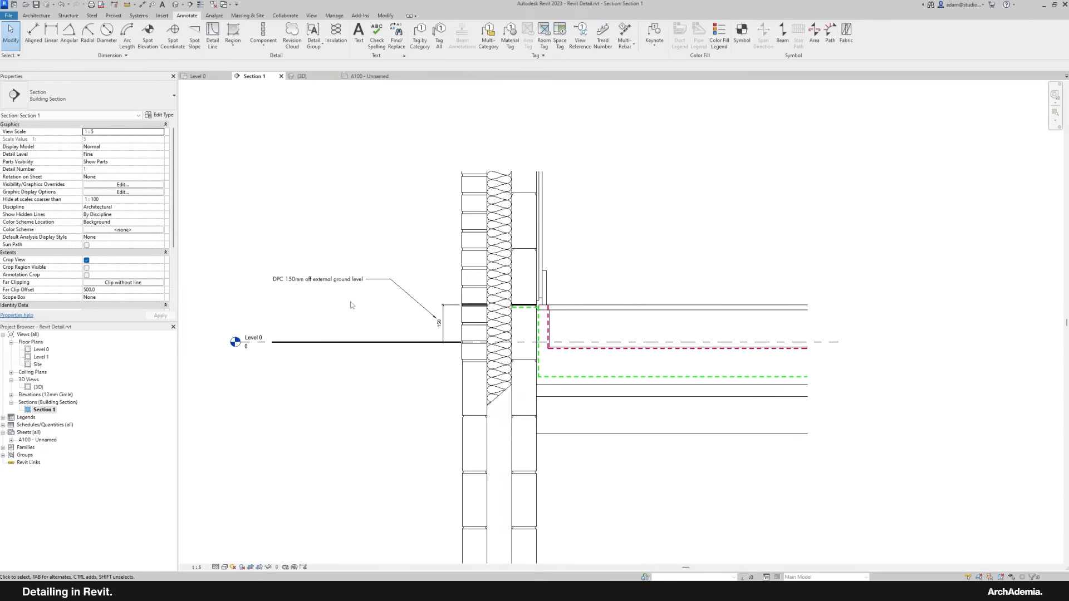
Step: Shorten the vertical vapour control line so its upper end stops at the underside of the floor finish
scroll(596, 263, "up", 2)
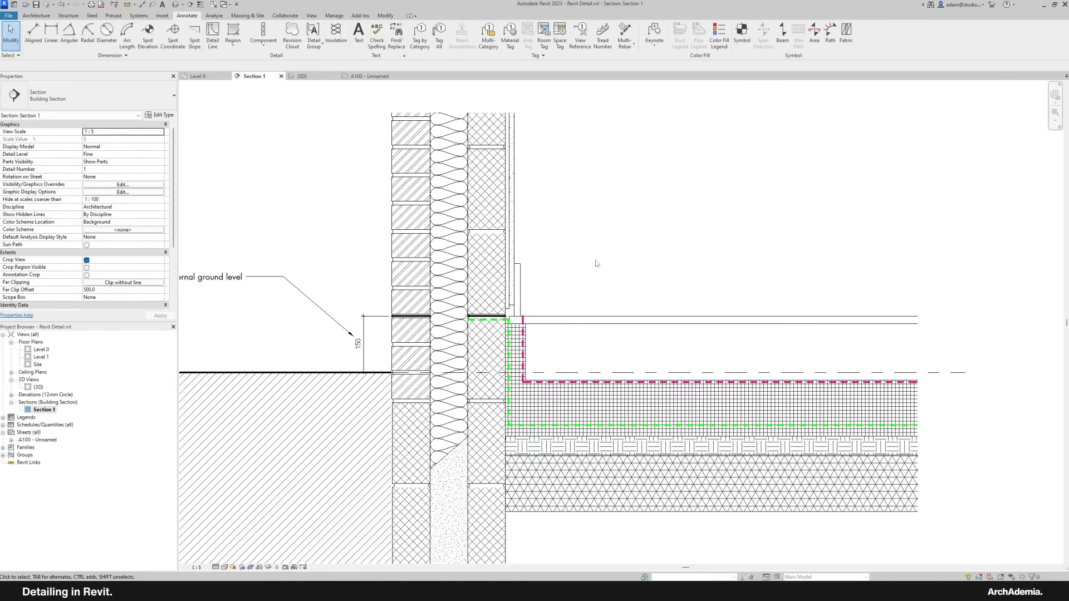
scroll(532, 331, "up", 4)
left_click(502, 294)
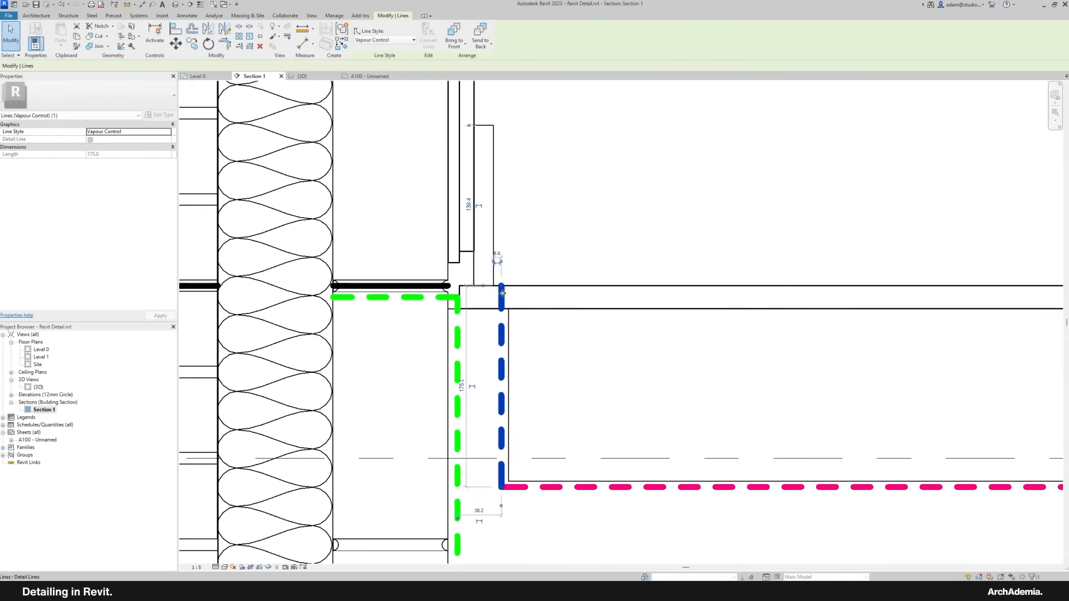
left_click_drag(503, 293, 501, 314)
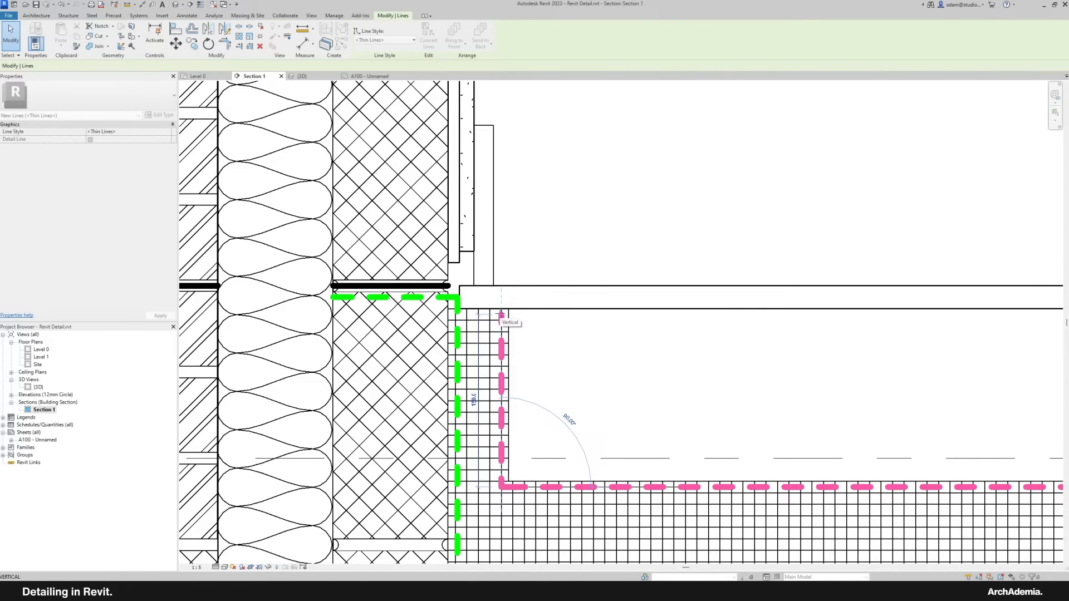
left_click(549, 248)
scroll(551, 248, "down", 5)
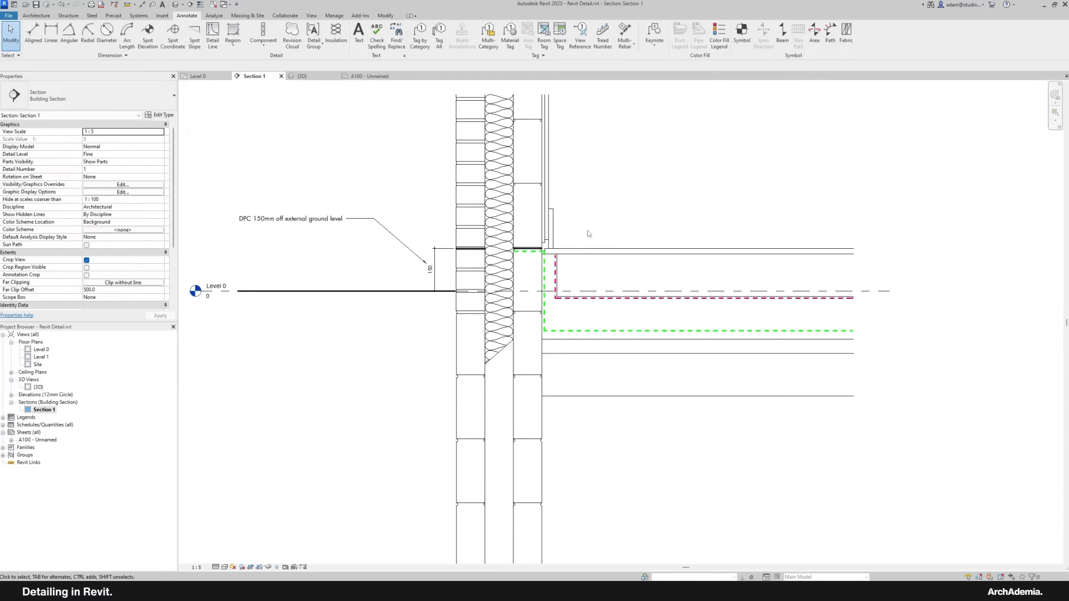
middle_click_drag(606, 214, 602, 276)
Step: Add a two-segment leader note reading "100mm blockwork" on the room side, pointing to the inner leaf
middle_click_drag(375, 217, 385, 231)
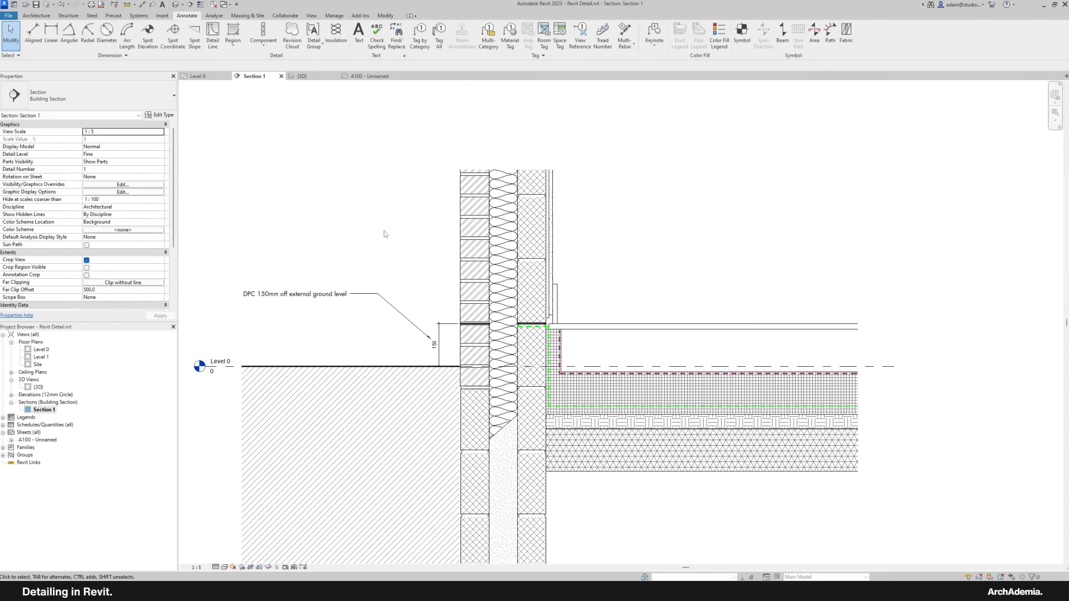
left_click(312, 294)
key("t")
key("x")
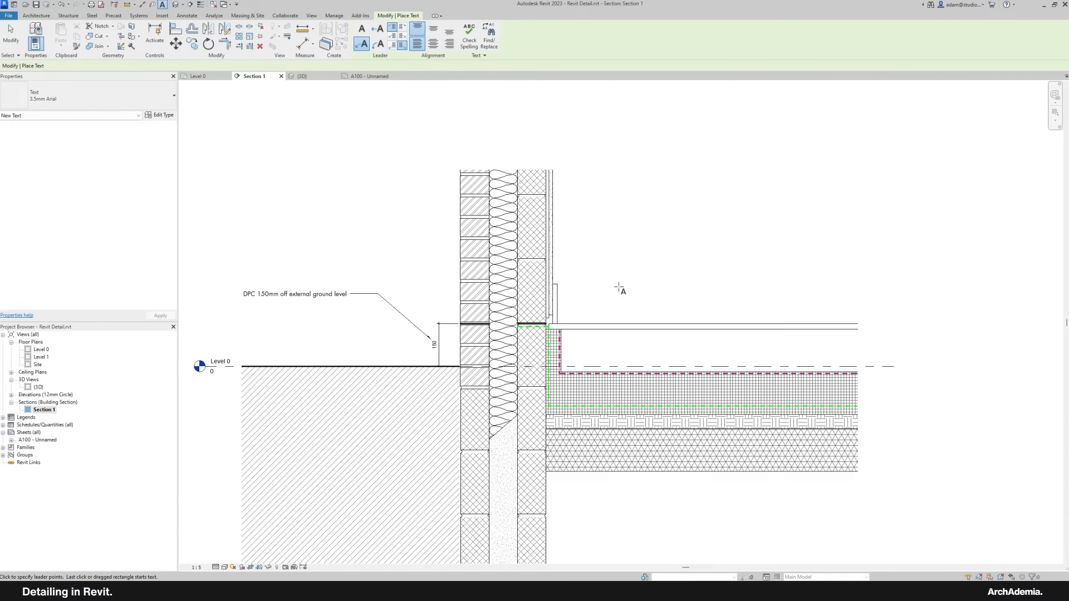
middle_click_drag(598, 245, 496, 237)
scroll(496, 238, "up", 1)
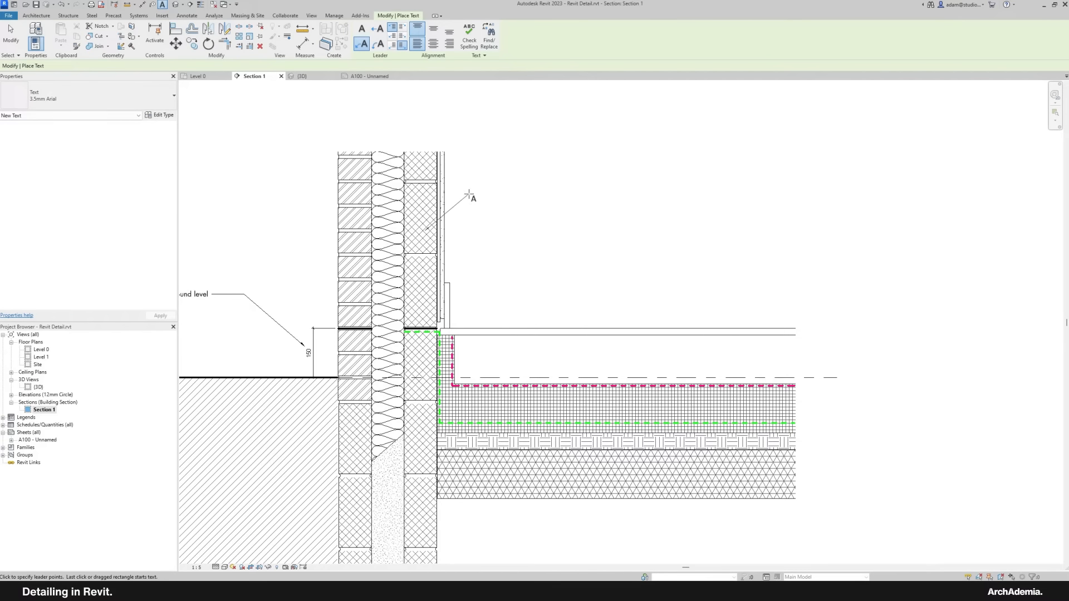
left_click(545, 195)
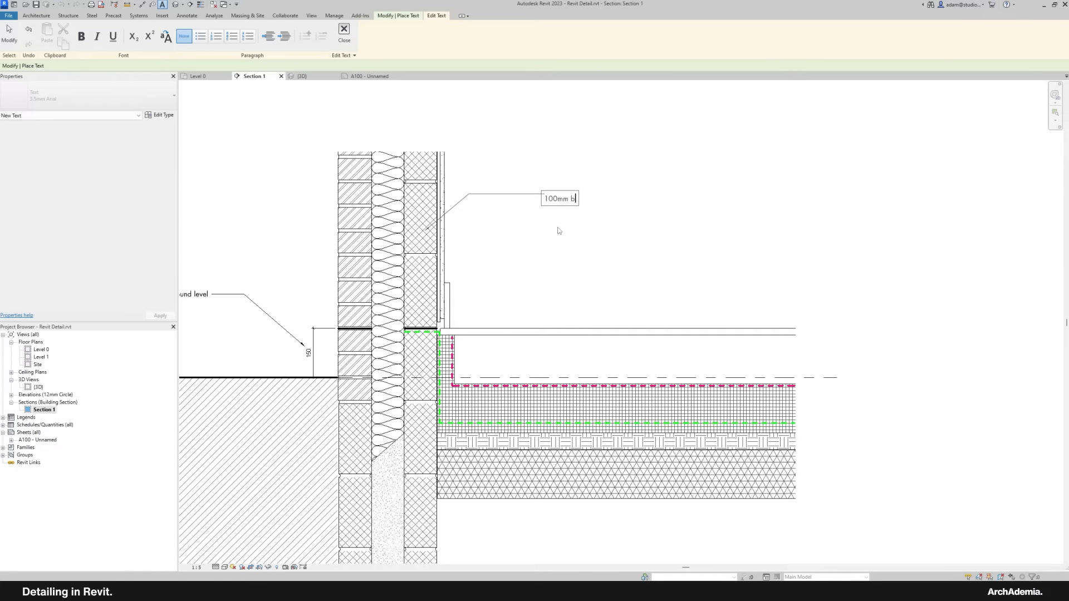
left_click(345, 33)
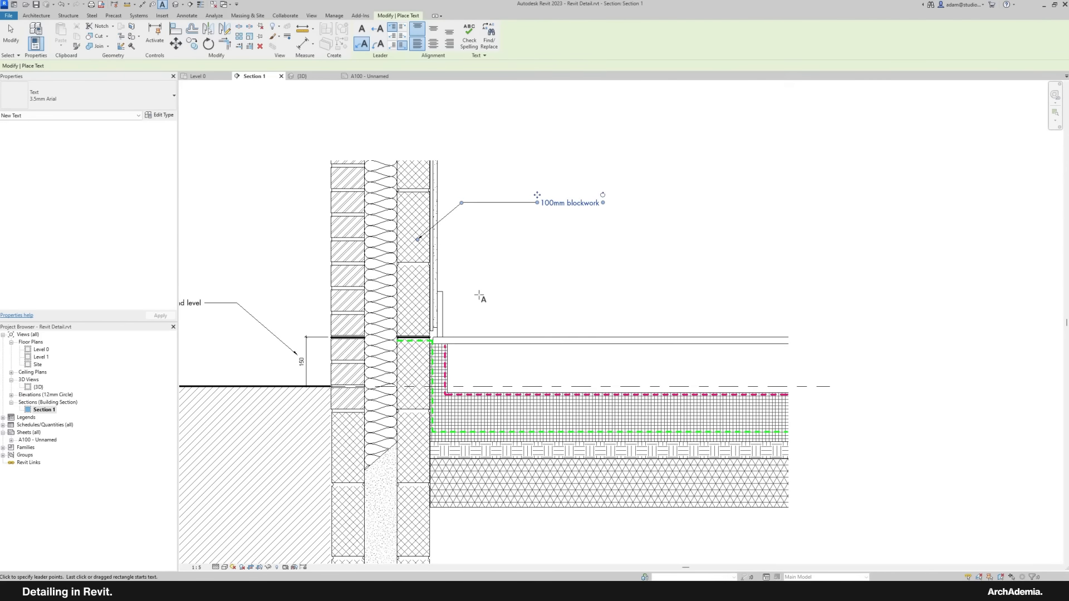
Step: Add an aligned leader note below it reading "12.5mm plasterboard on dot & dab", pointing to the wall lining
scroll(480, 297, "up", 2)
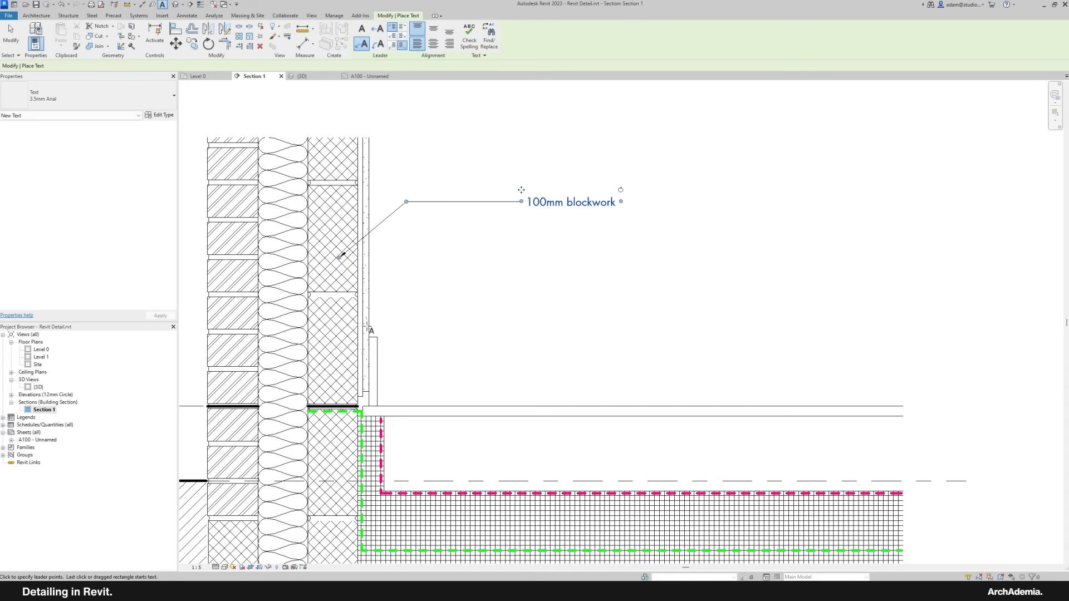
left_click(368, 325)
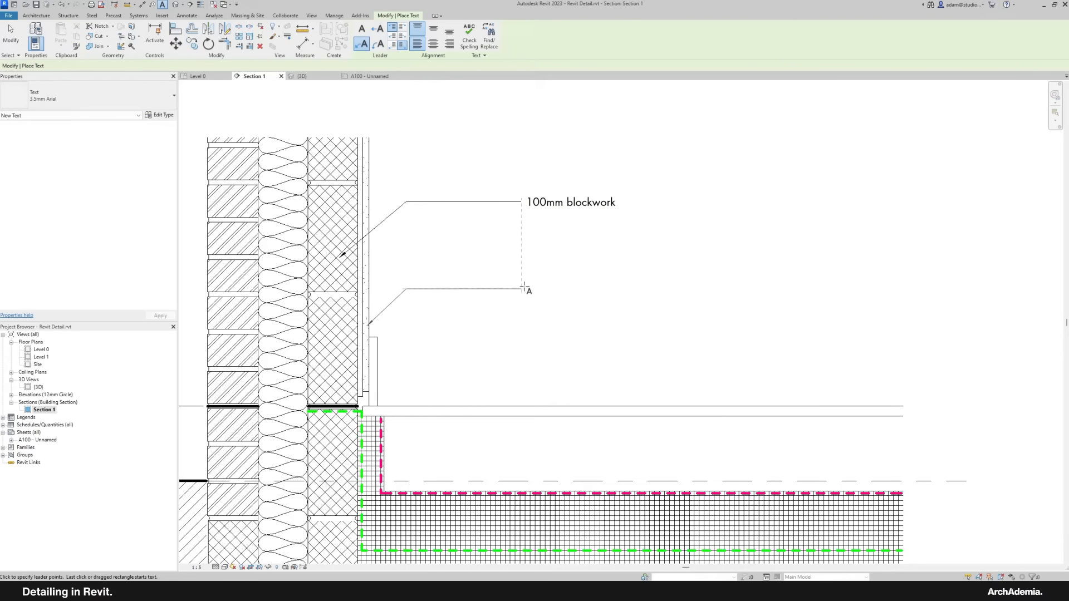
left_click(524, 289)
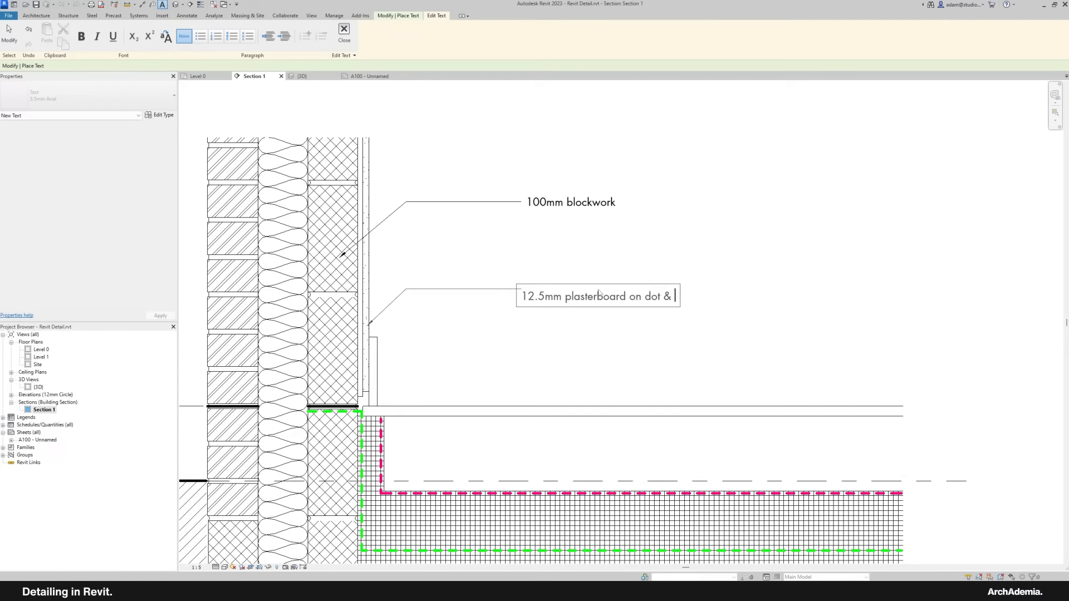
key("Escape")
key("Escape")
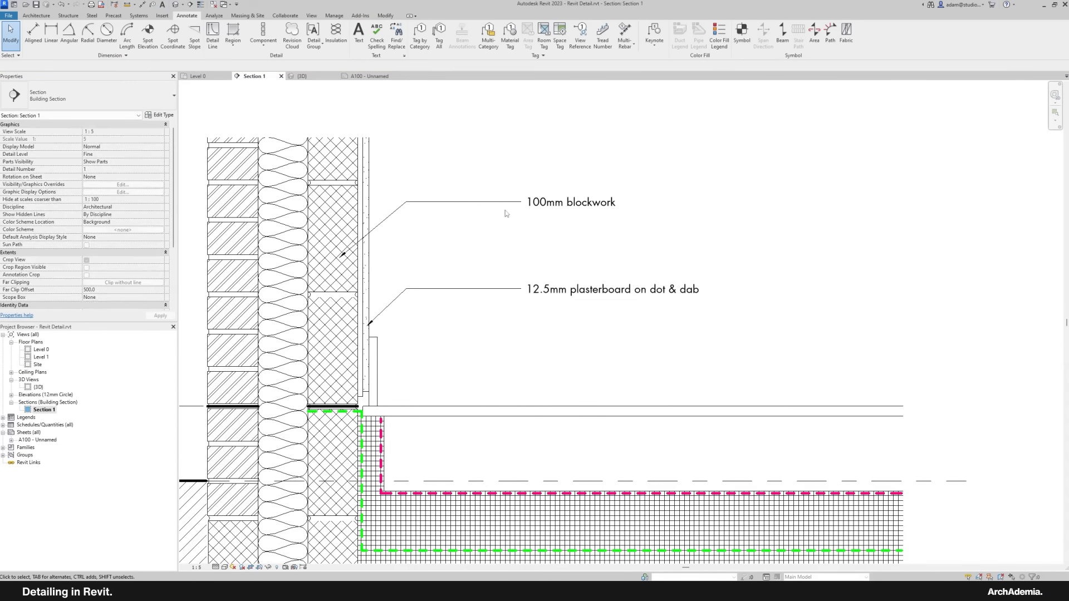
Step: Place an aligned leader note on the floor slab reading "150mm ground slab with 20mm finish zone (to client preference"
scroll(504, 219, "down", 2)
middle_click_drag(528, 281, 469, 249)
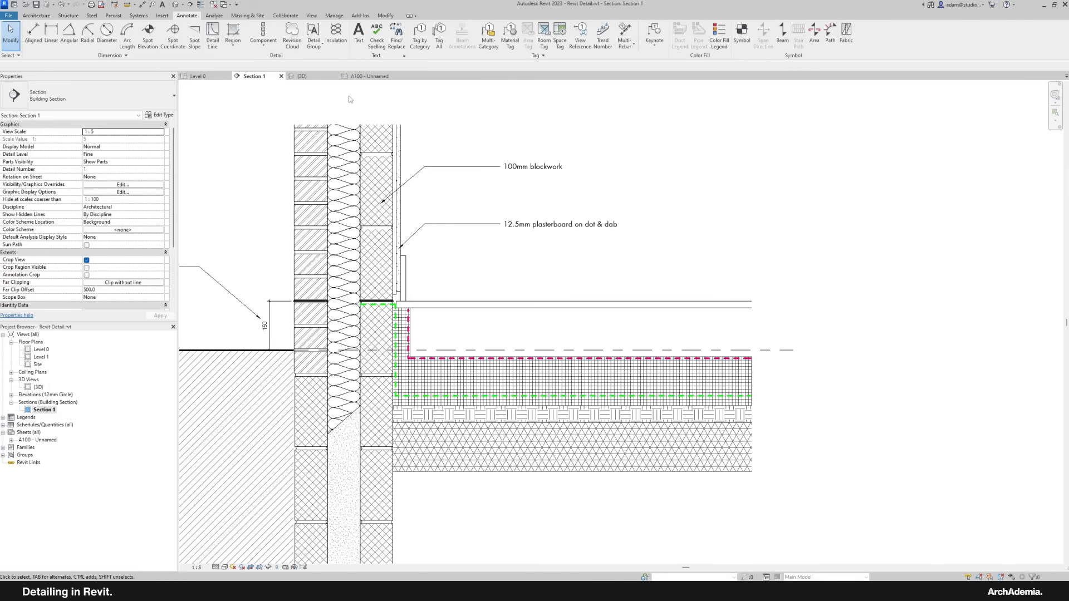
left_click(355, 35)
scroll(466, 222, "down", 3)
middle_click_drag(508, 318, 505, 302)
scroll(480, 245, "up", 2)
scroll(480, 245, "up", 1)
middle_click_drag(489, 261, 449, 288)
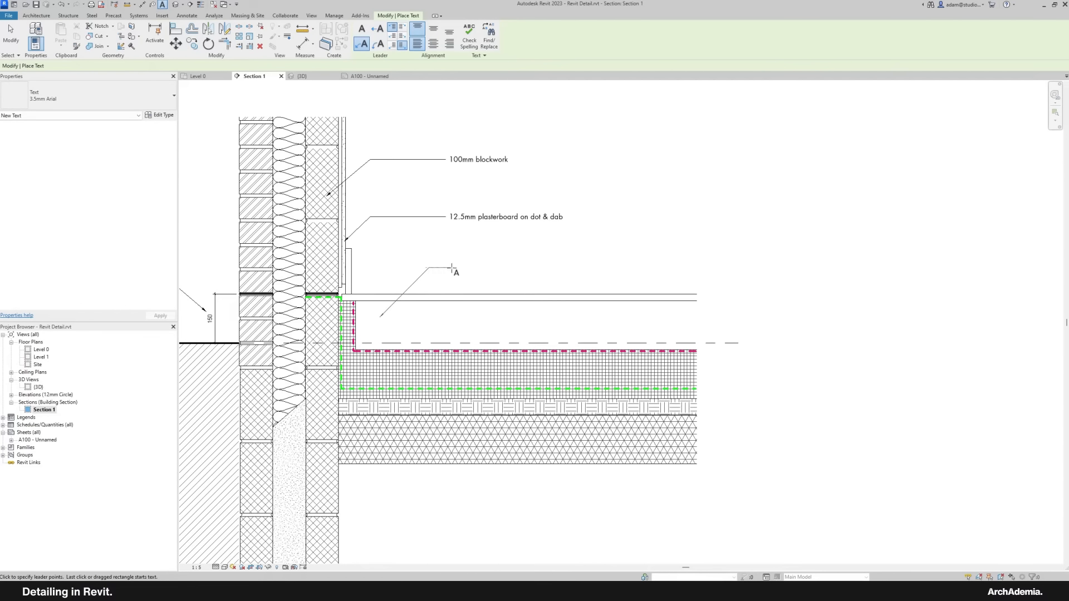
left_click(447, 268)
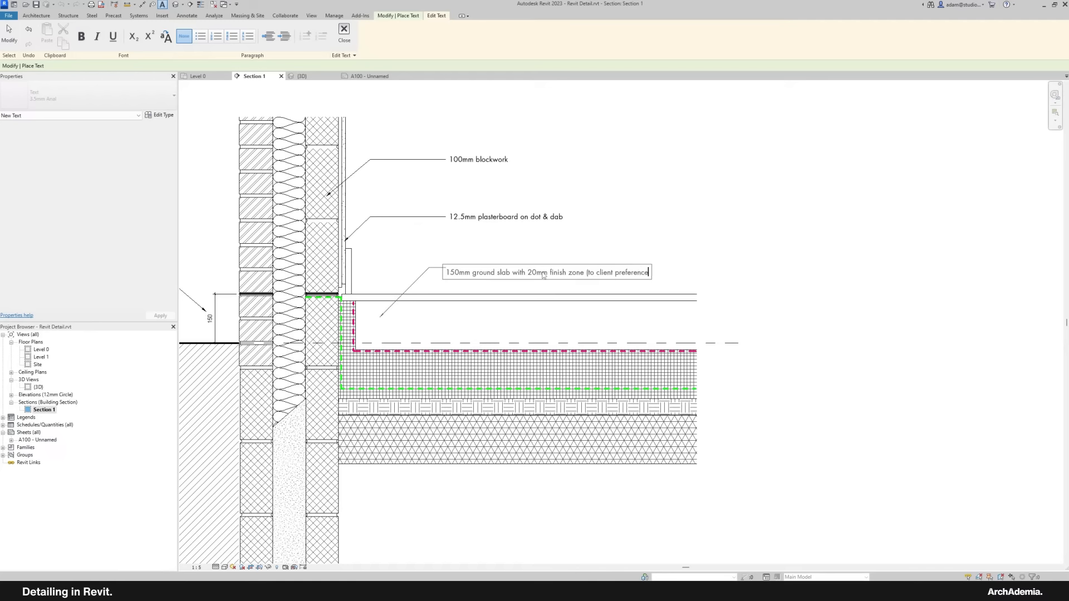
Step: Replace the slab note's bracketed ending with "(tbc by client)" and finish the note
key("BackSpace")
key("BackSpace")
key("BackSpace")
key("BackSpace")
key("BackSpace")
key("BackSpace")
key("BackSpace")
key("BackSpace")
key("BackSpace")
key("BackSpace")
key("BackSpace")
key("BackSpace")
left_click(9, 35)
mouse_move(479, 372)
middle_mouse_down()
mouse_move(478, 283)
mouse_move(496, 277)
middle_mouse_up()
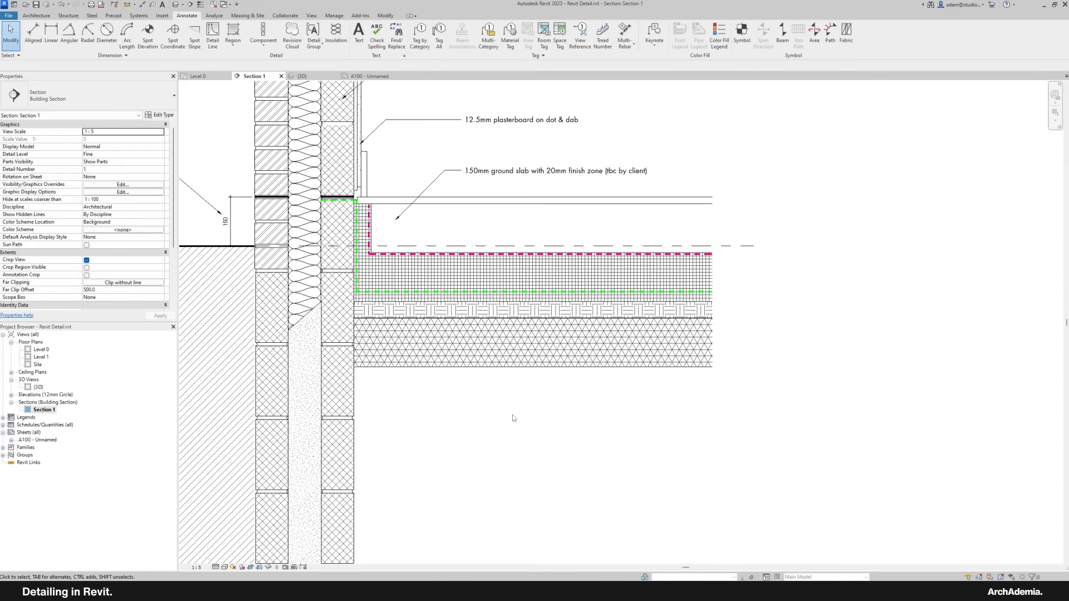
left_click(358, 37)
scroll(375, 395, "down", 1)
middle_click_drag(475, 377, 386, 385)
scroll(391, 406, "up", 2)
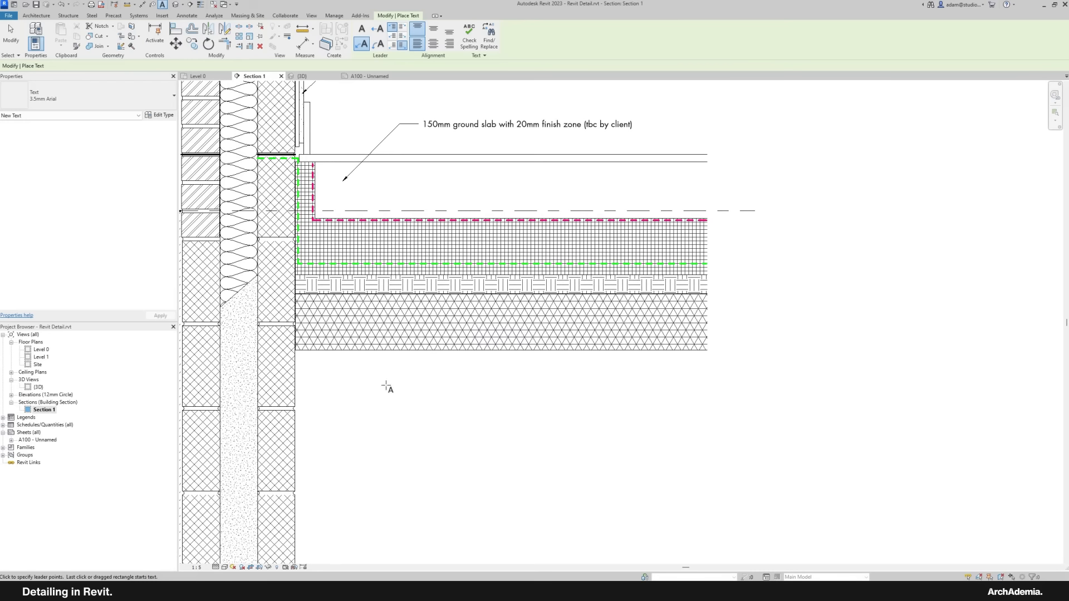
left_click(314, 285)
left_click(456, 393)
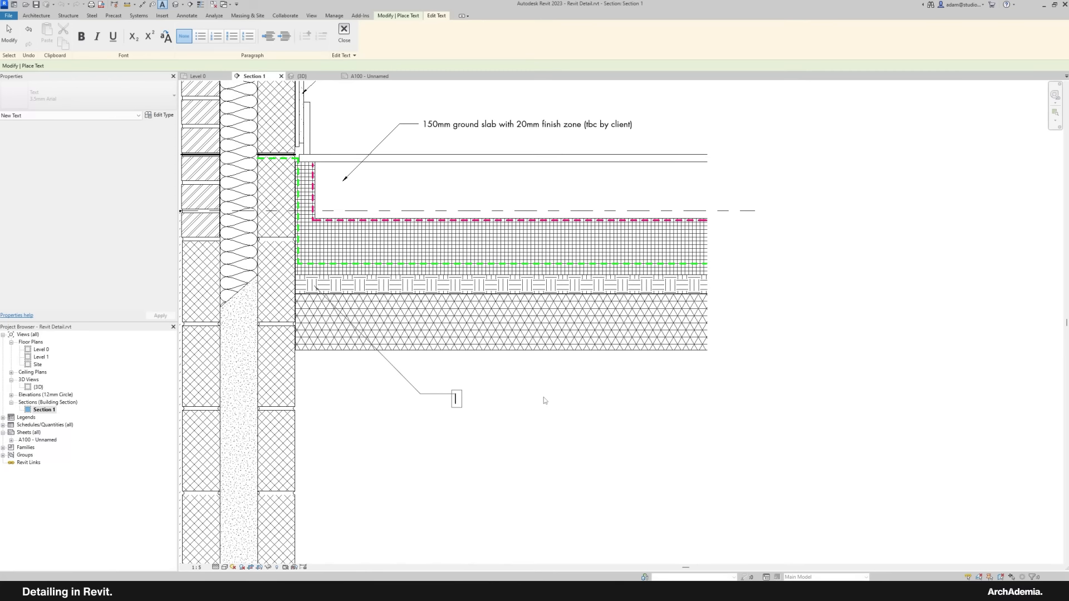
key("Escape")
key("Escape")
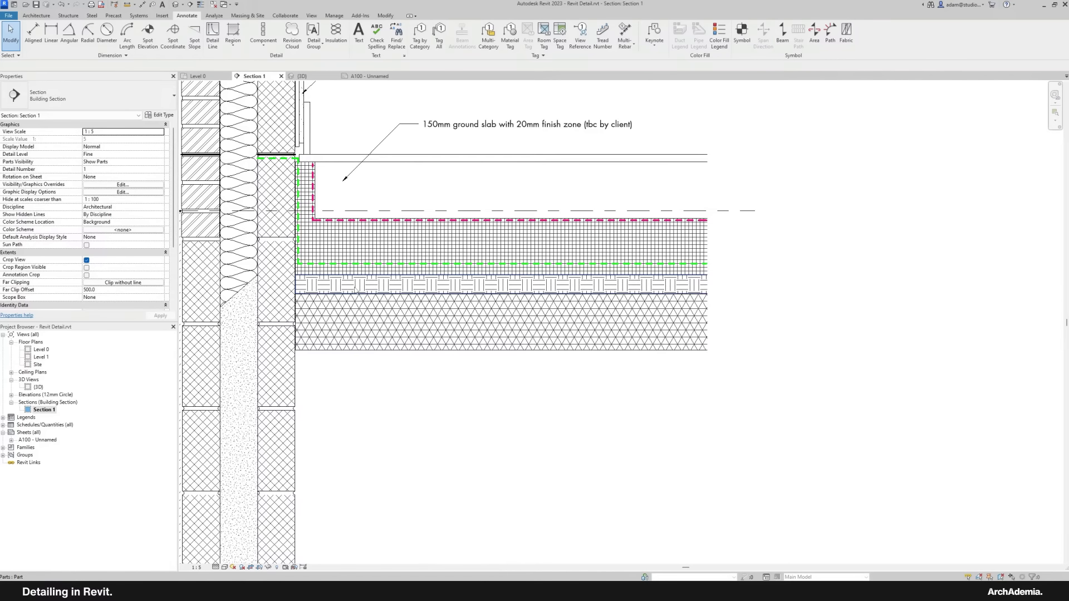
Step: Add a two-segment leader note reading "50mm sand blinding on hardcore base" below the floor build-up, pointing to the sand layer
left_click(334, 285)
scroll(334, 285, "up", 5)
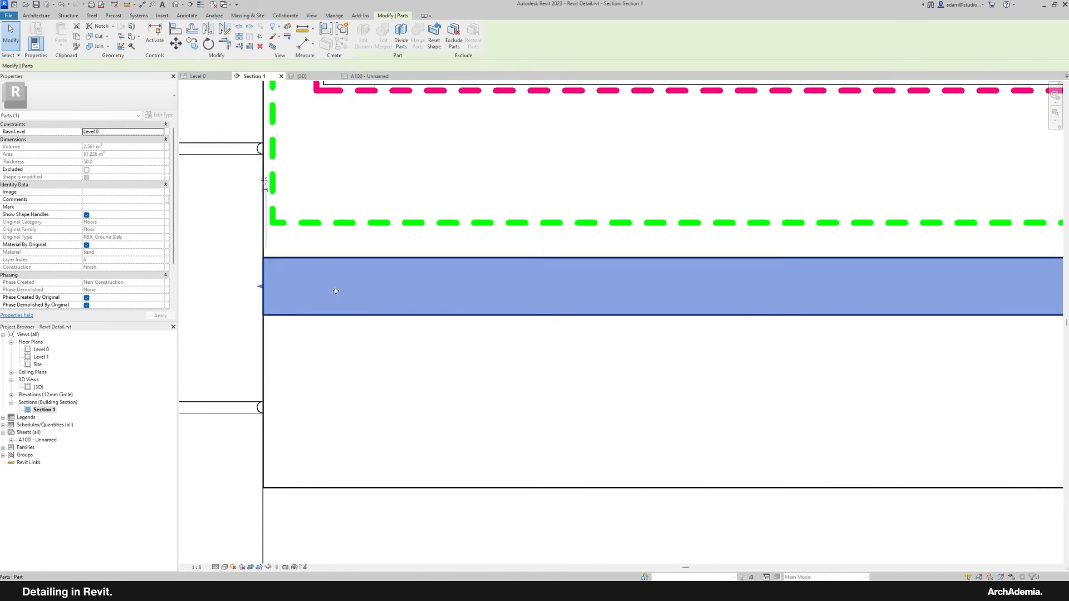
middle_click_drag(336, 291, 337, 299)
scroll(350, 335, "down", 7)
left_click(398, 446)
middle_click_drag(399, 448, 396, 401)
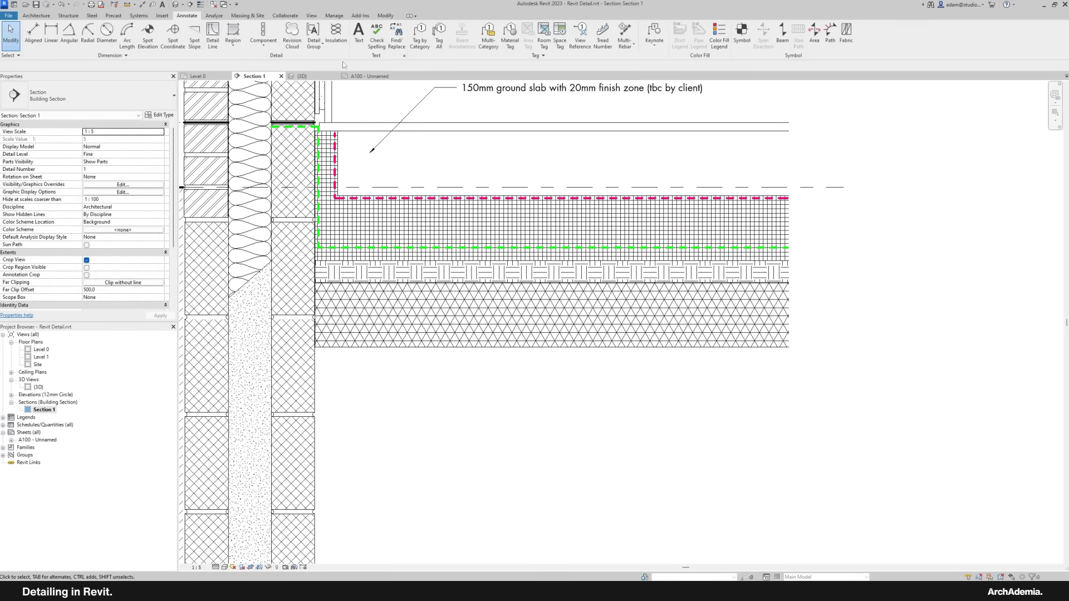
left_click(359, 34)
left_click(369, 277)
left_click(466, 405)
left_click(504, 406)
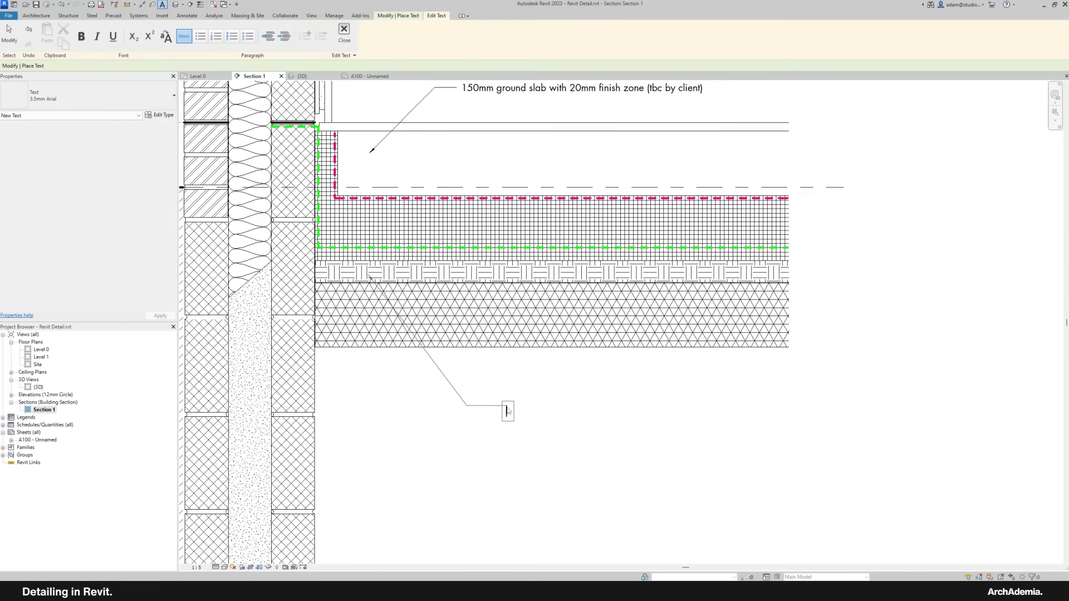
type("50mm sand b")
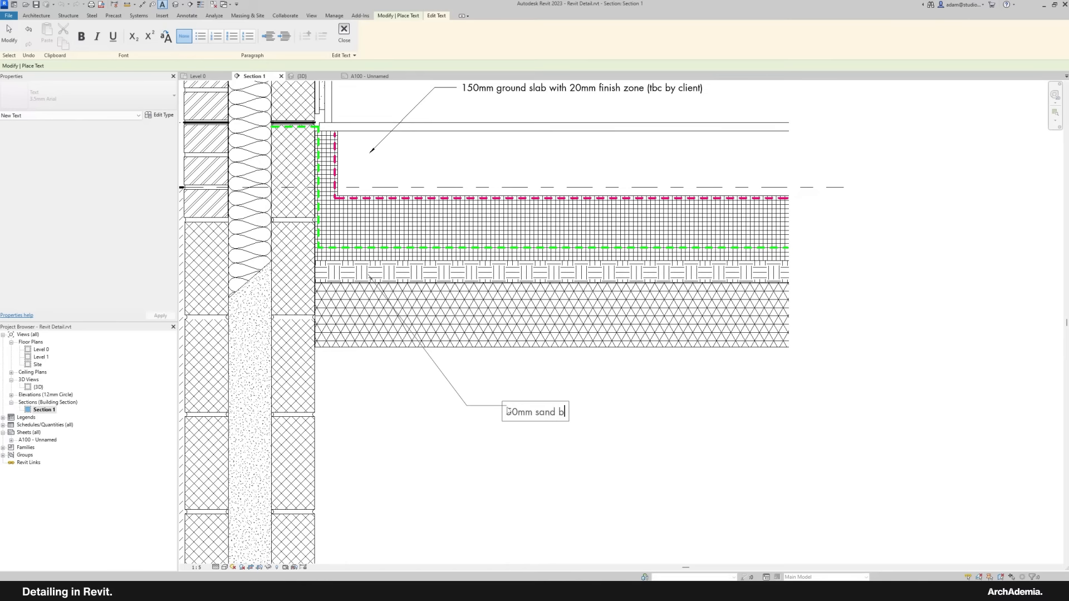
type("linding on hard")
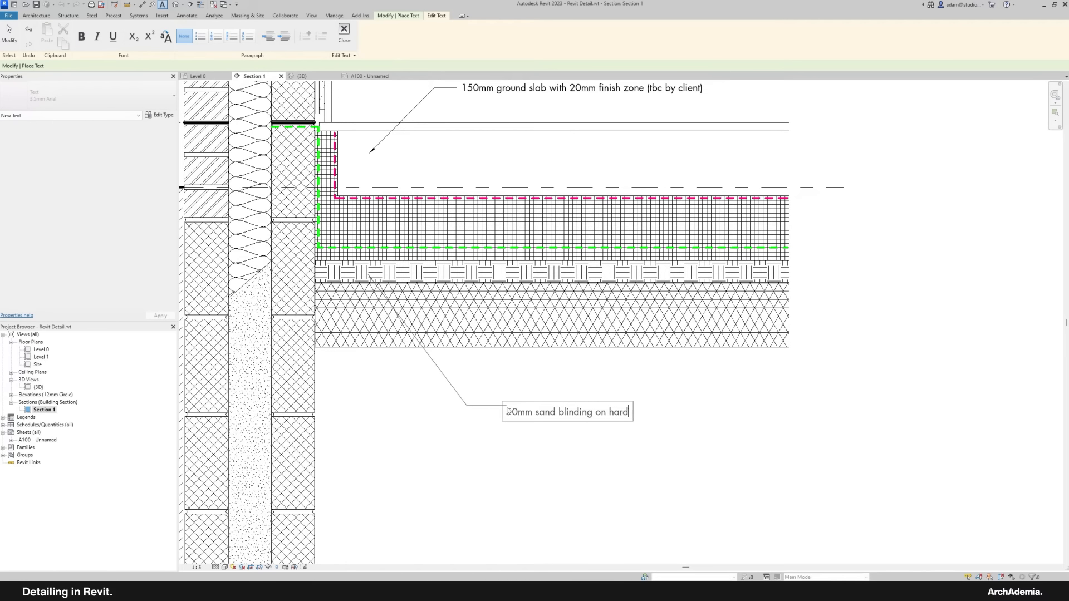
type("cor")
left_click(9, 34)
Step: Move the "DPC 150mm off external ground level" note upward and extend its leader arrow down to the 150 mm dimension
scroll(522, 384, "down", 5)
middle_click_drag(529, 429, 628, 429)
scroll(347, 360, "up", 2)
middle_click_drag(348, 360, 365, 373)
left_click(353, 199)
left_click_drag(353, 199, 354, 144)
scroll(475, 187, "up", 2)
left_click_drag(472, 185, 478, 257)
key("Escape")
Step: Add a two-segment leader note reading "102.5mm facing brick" above the DPC note, pointing to the outer brick leaf
left_click(359, 37)
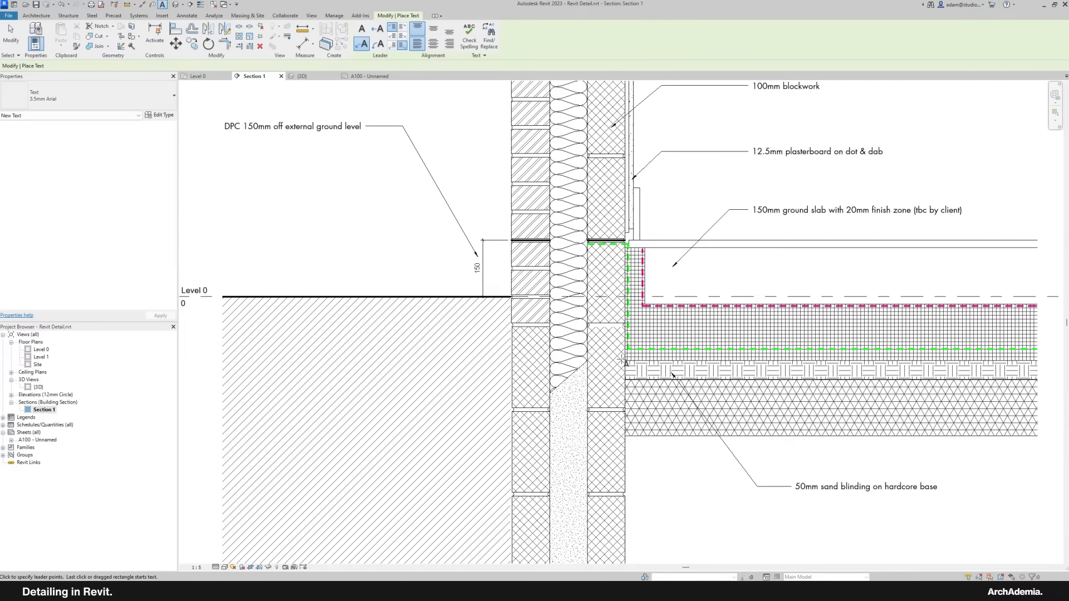
scroll(622, 361, "down", 3)
scroll(653, 352, "up", 4)
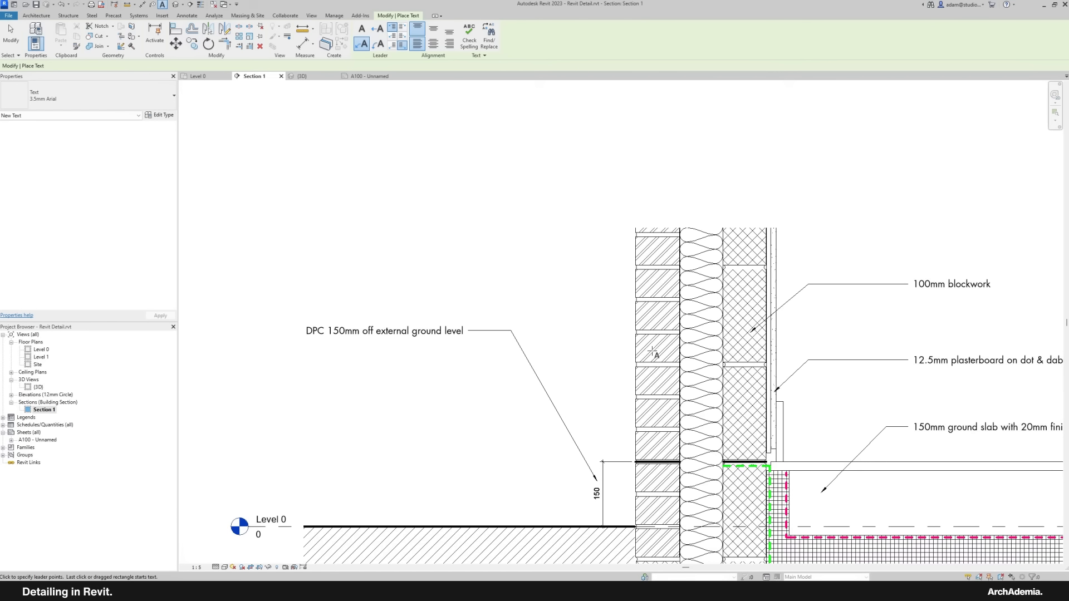
left_click(649, 345)
left_click(467, 253)
type("102.")
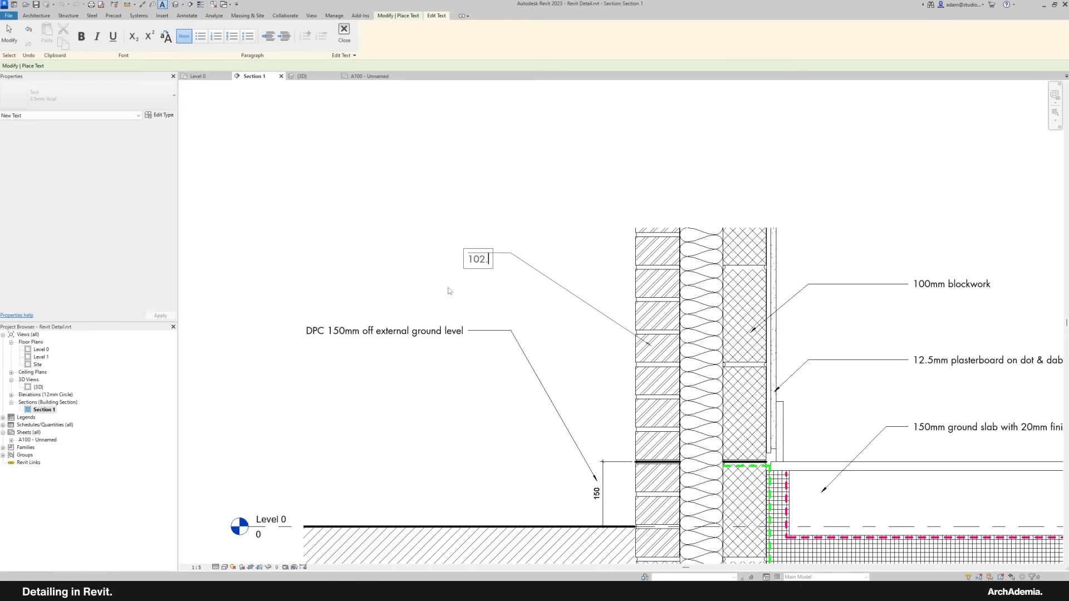
type("5mm facing bric")
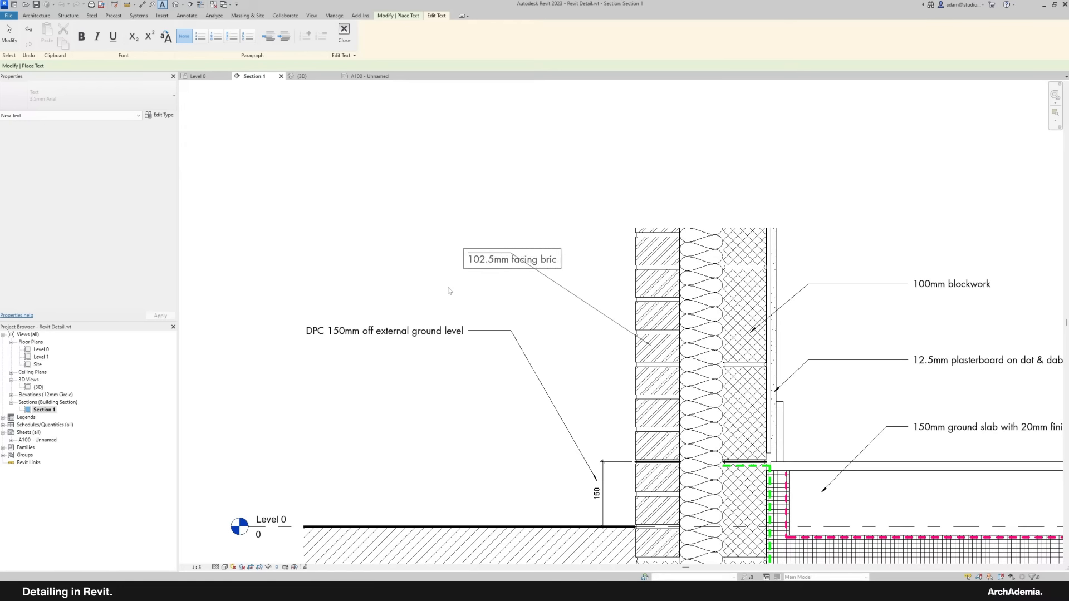
left_click(10, 33)
mouse_move(485, 368)
middle_mouse_down()
mouse_move(463, 312)
mouse_move(388, 246)
middle_mouse_up()
left_click(358, 34)
middle_click_drag(418, 332, 445, 337)
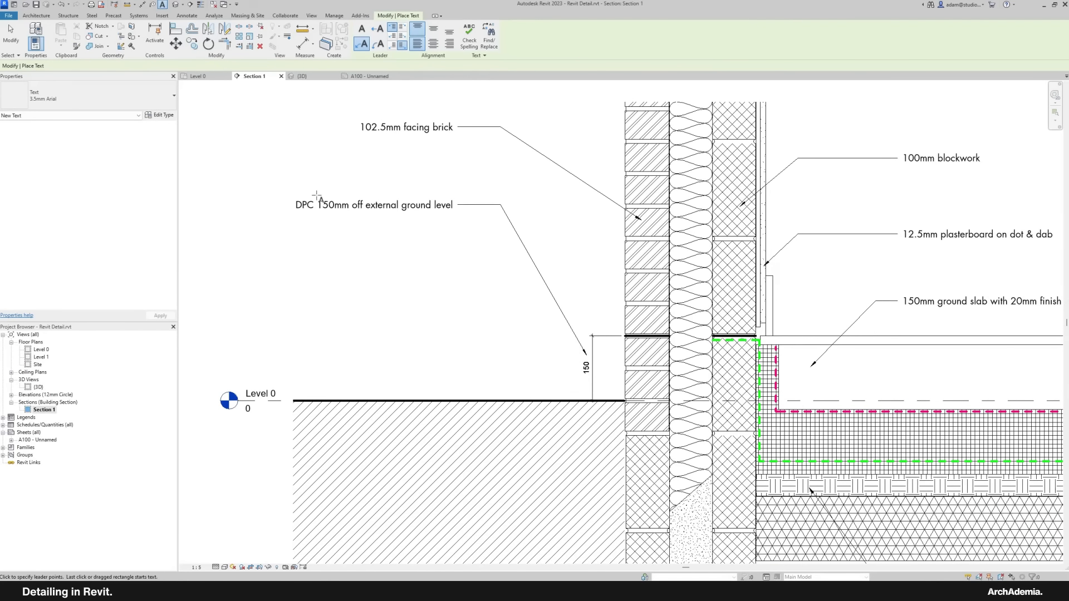
middle_click_drag(632, 368, 592, 322)
scroll(437, 329, "down", 3)
scroll(408, 326, "up", 1)
scroll(583, 355, "up", 1)
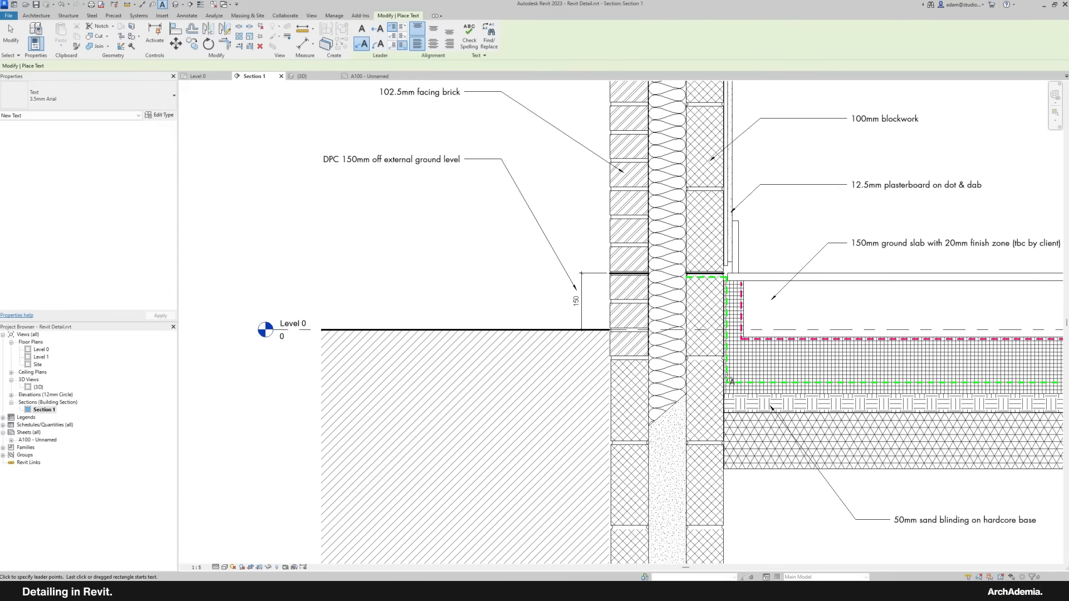
mouse_move(719, 382)
middle_mouse_down()
mouse_move(513, 356)
mouse_move(722, 362)
middle_mouse_up()
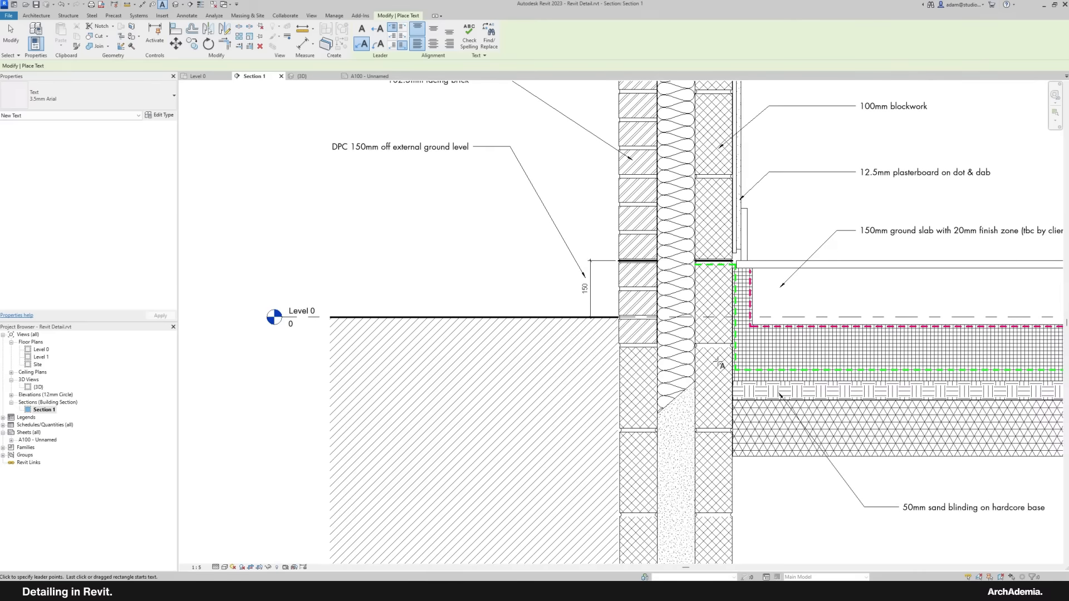
left_click(19, 41)
Step: Reposition the DPC note's arrowhead beside the DPC at the outer leaf, above the 150 mm dimension
scroll(595, 221, "up", 1)
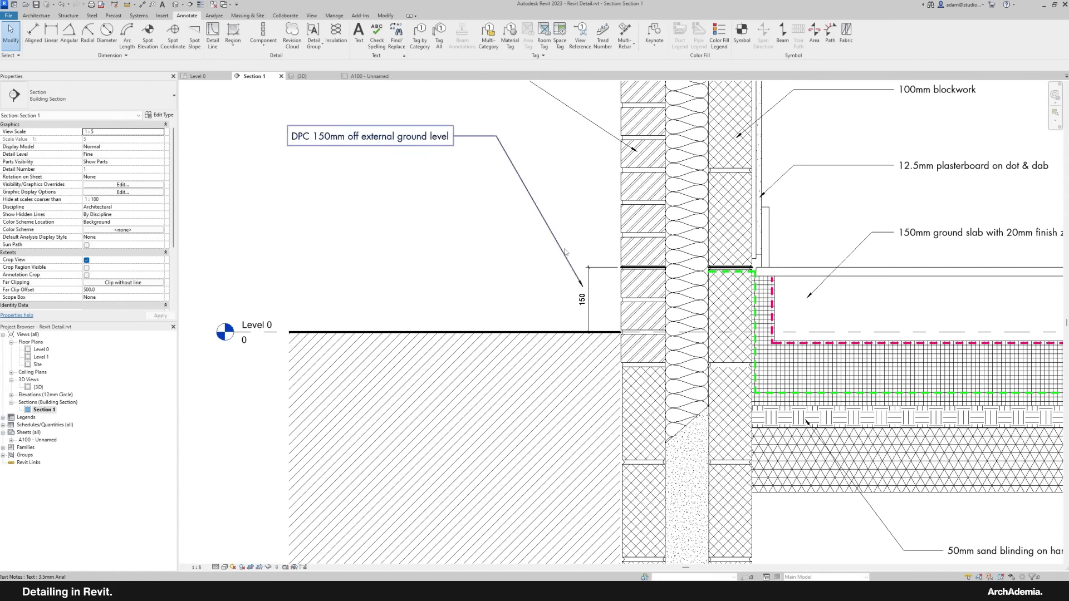
left_click(572, 270)
scroll(574, 275, "up", 1)
mouse_move(584, 286)
left_mouse_down()
mouse_move(587, 266)
mouse_move(605, 258)
left_mouse_up()
key("Escape")
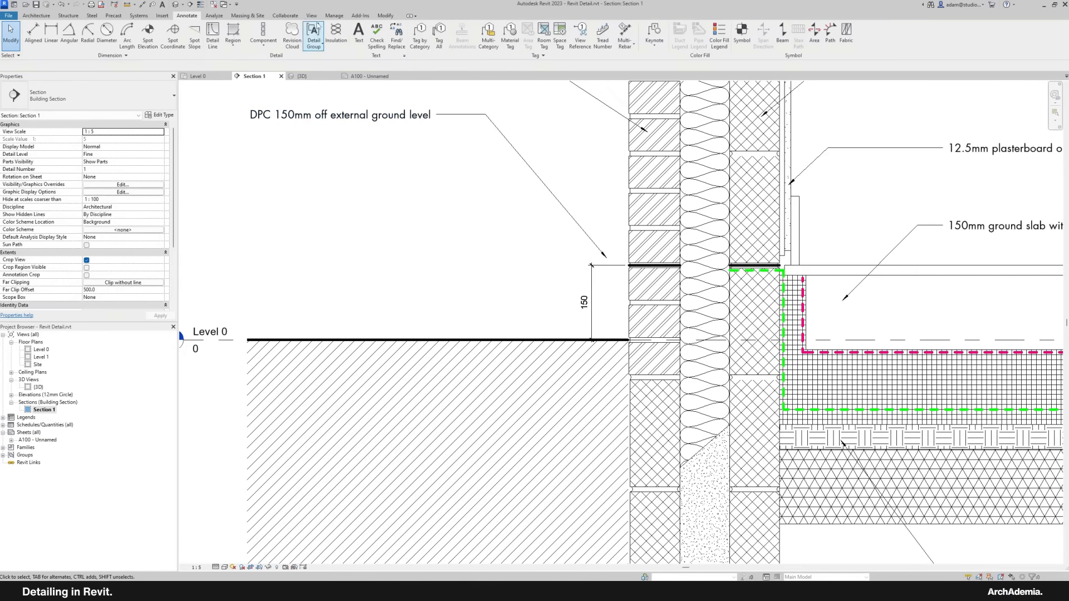
left_click(356, 34)
scroll(811, 367, "down", 1)
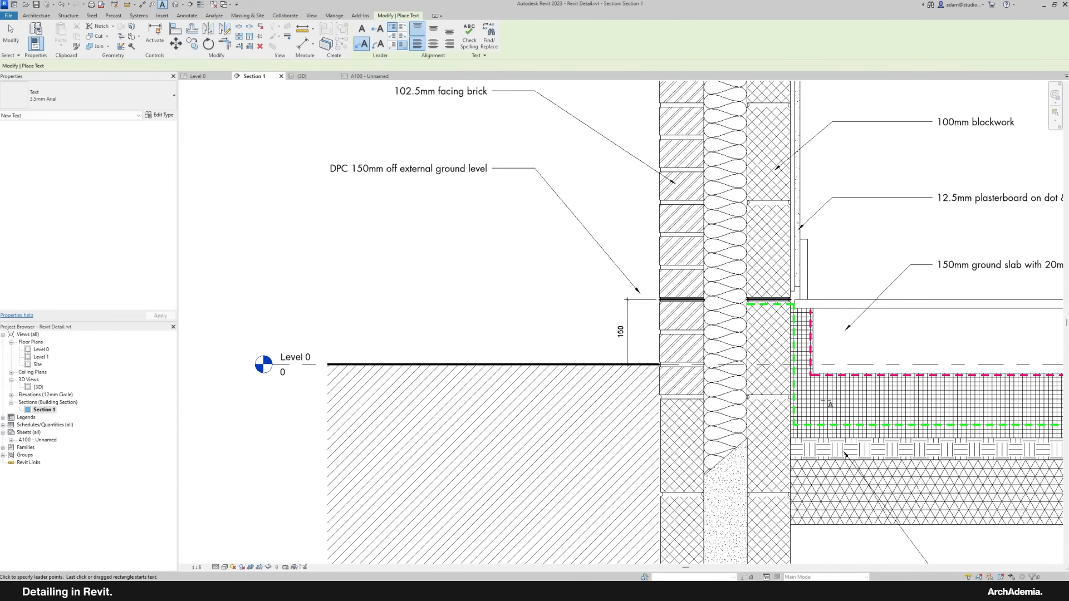
middle_click_drag(828, 402, 664, 393)
left_click(16, 35)
Step: Move the horizontal run of the green membrane line down to the underside of the insulation, just above the sand blinding
scroll(670, 416, "up", 4)
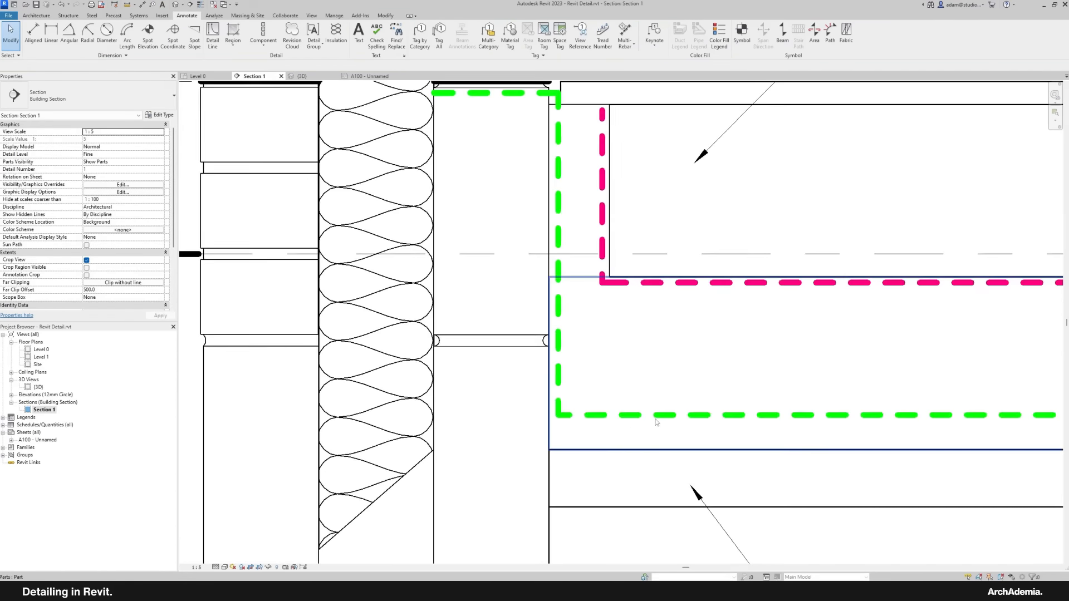
left_click_drag(651, 415, 649, 458)
scroll(656, 408, "down", 5)
left_click(315, 284)
middle_click_drag(315, 283, 546, 317)
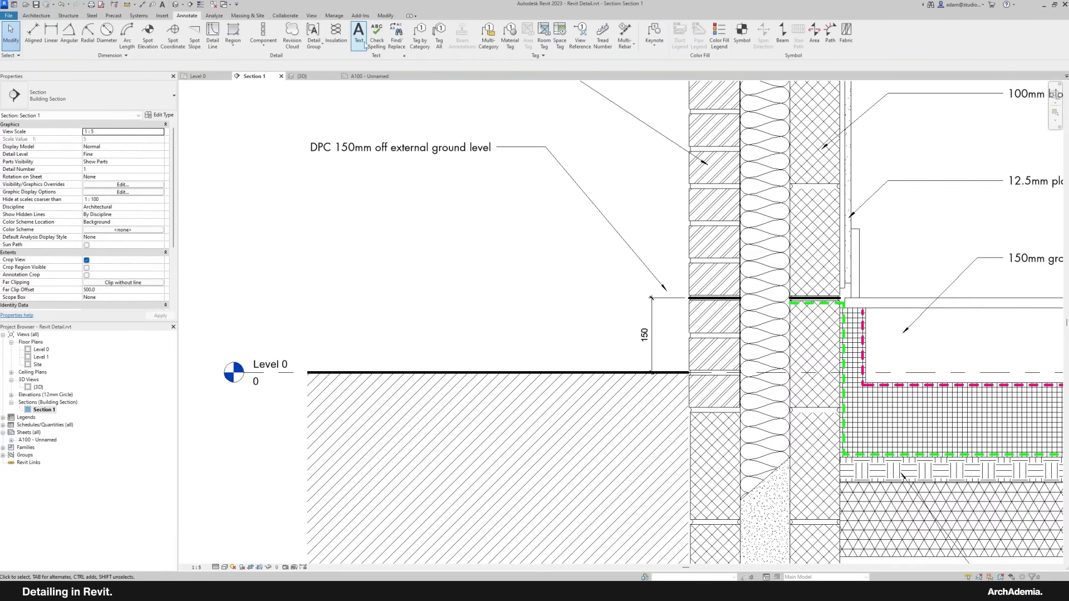
Step: Add a leader note reading "DPM" below the DPC note and aligned with it, pointing to the green membrane's vertical run
left_click(360, 36)
left_click(841, 421)
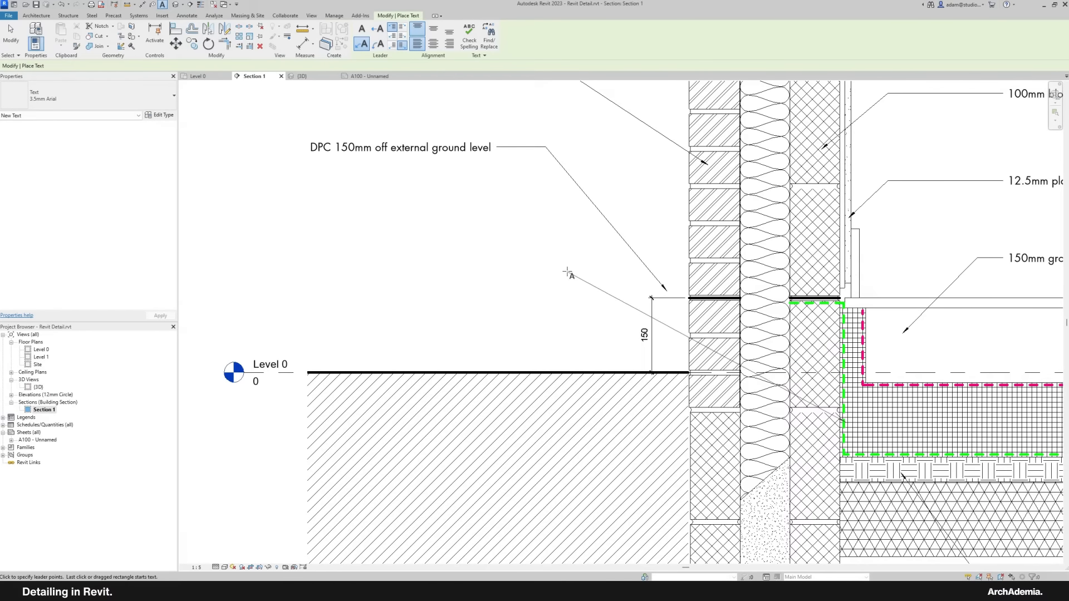
left_click(546, 242)
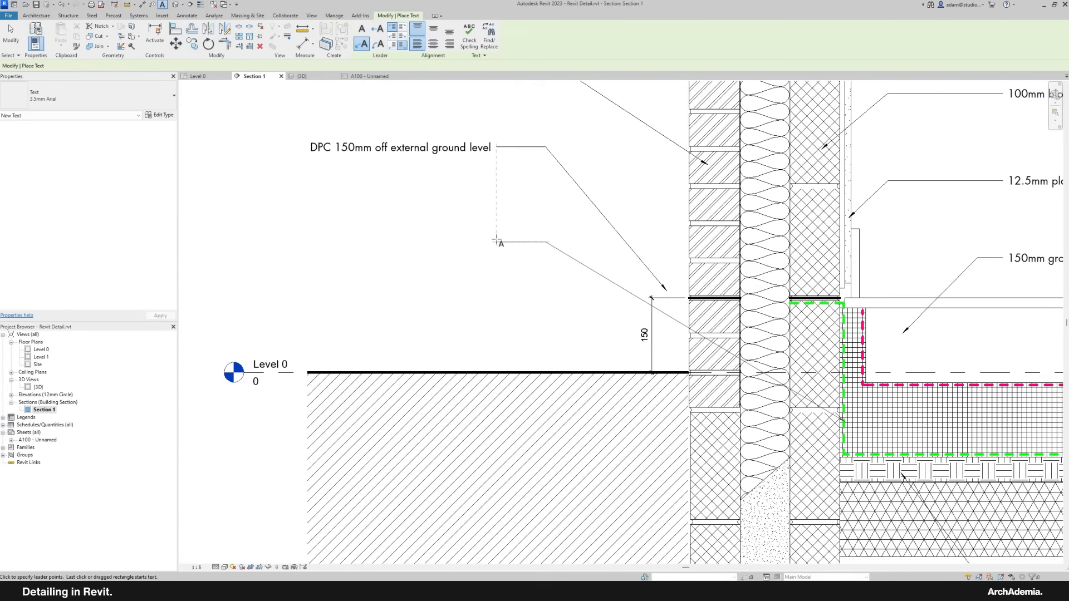
left_click(498, 243)
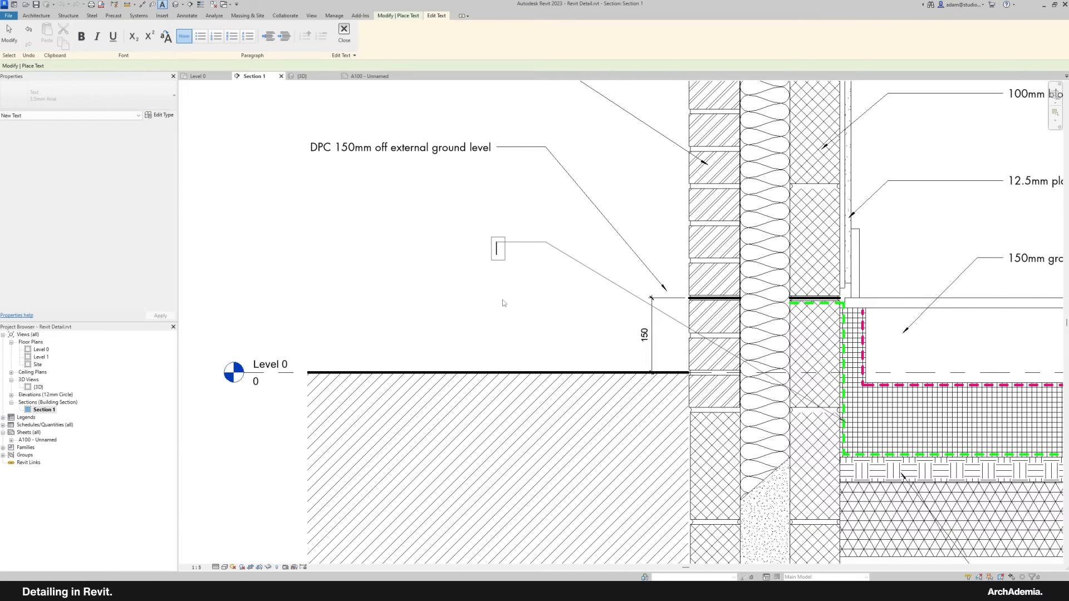
type("DPM")
left_click(14, 38)
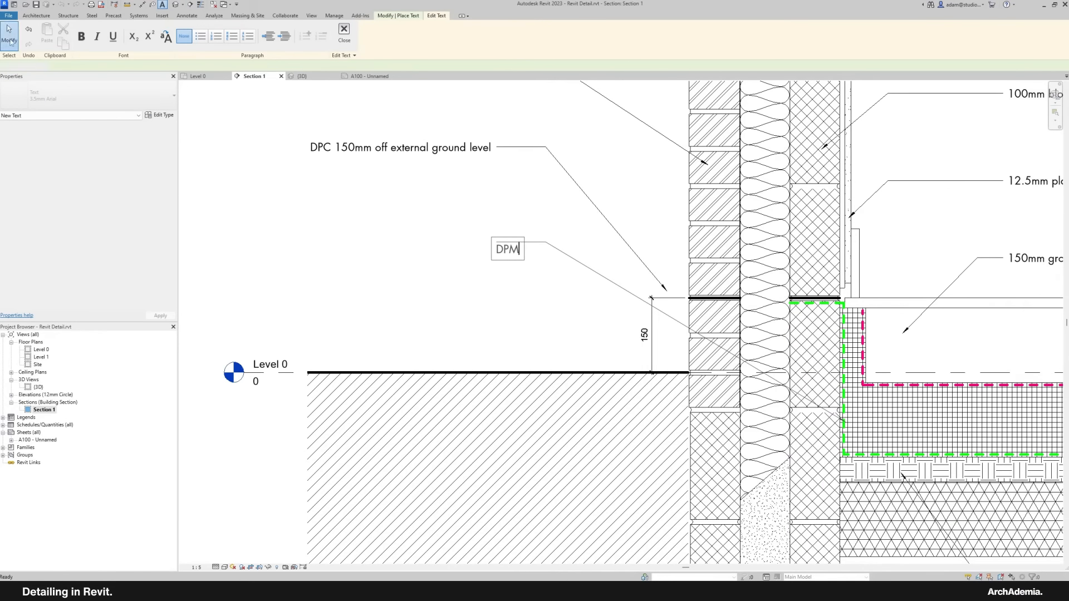
Step: Add a leader note reading "Vapour control/separation layer" below the ground slab note, pointing to the pink membrane line
scroll(328, 244, "down", 4)
middle_click_drag(611, 314, 439, 332)
scroll(562, 319, "up", 3)
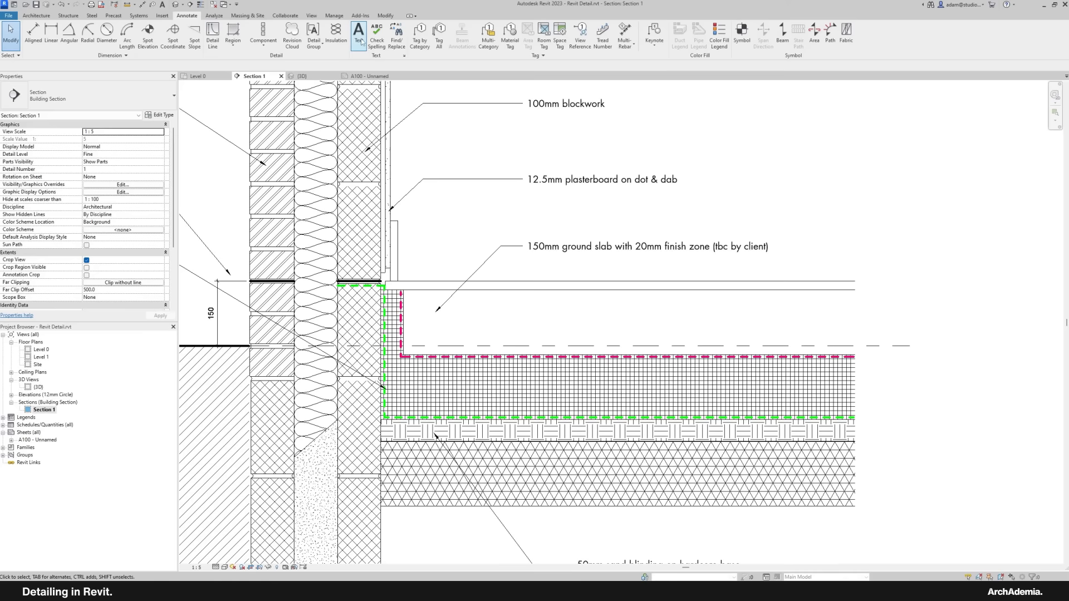
left_click(359, 36)
middle_click_drag(572, 252, 429, 296)
scroll(355, 371, "up", 1)
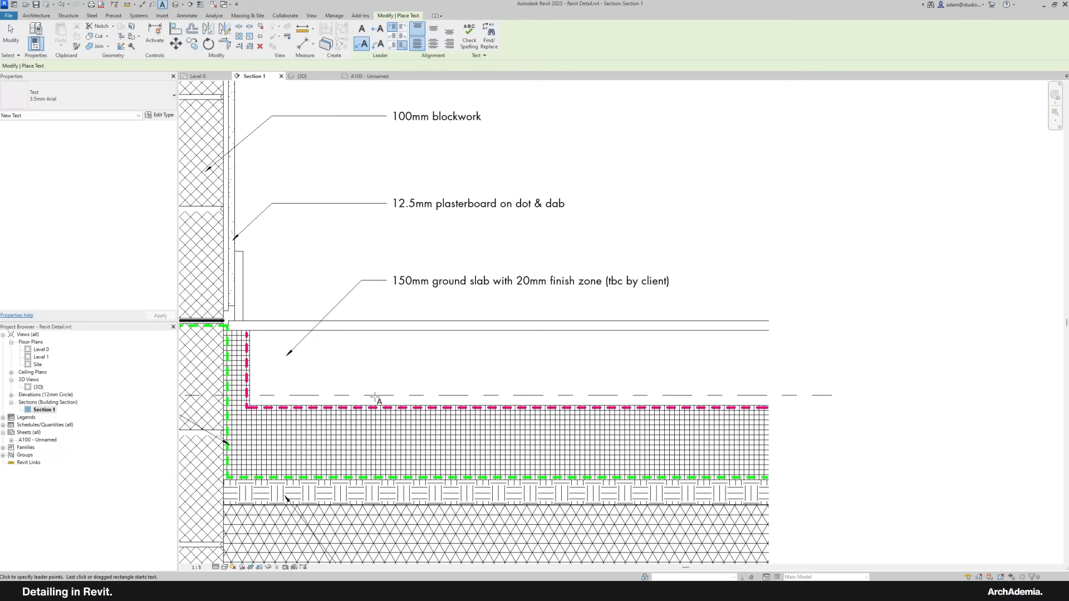
left_click(348, 407)
left_click(473, 312)
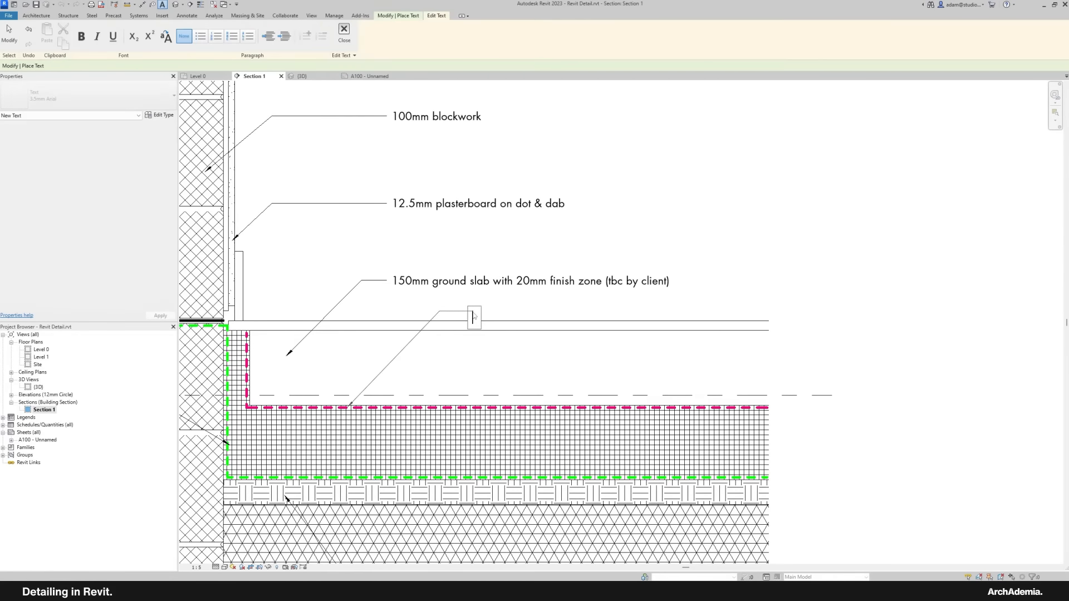
type("Vapour control/sepa")
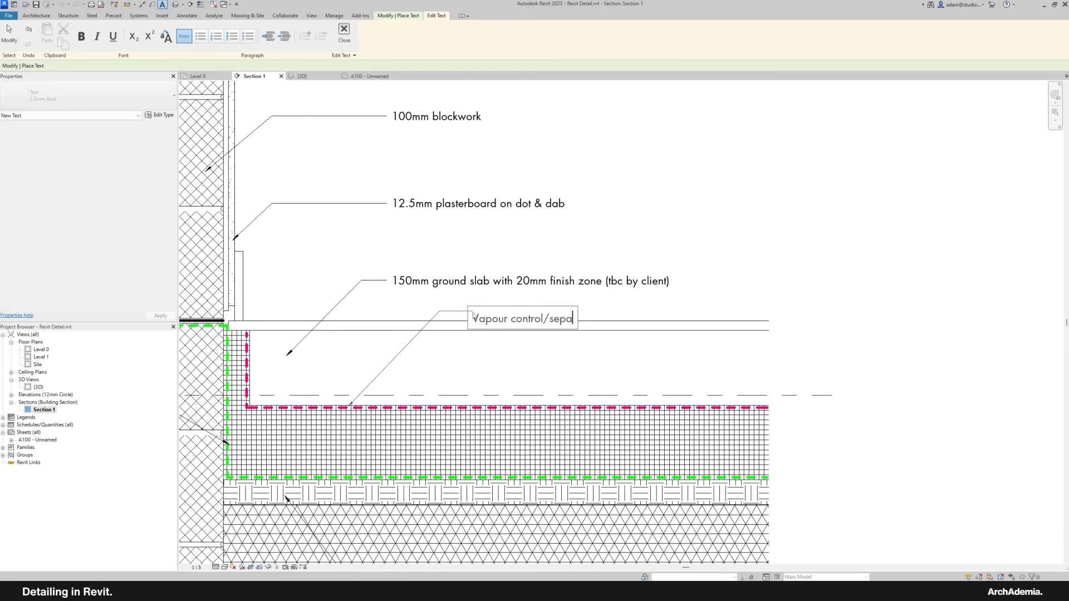
type("ration layer")
left_click(9, 33)
Step: Move the ground slab note upward to clear the vapour control note and reposition its arrowhead within the slab
middle_click_drag(391, 277, 490, 312)
left_click(497, 318)
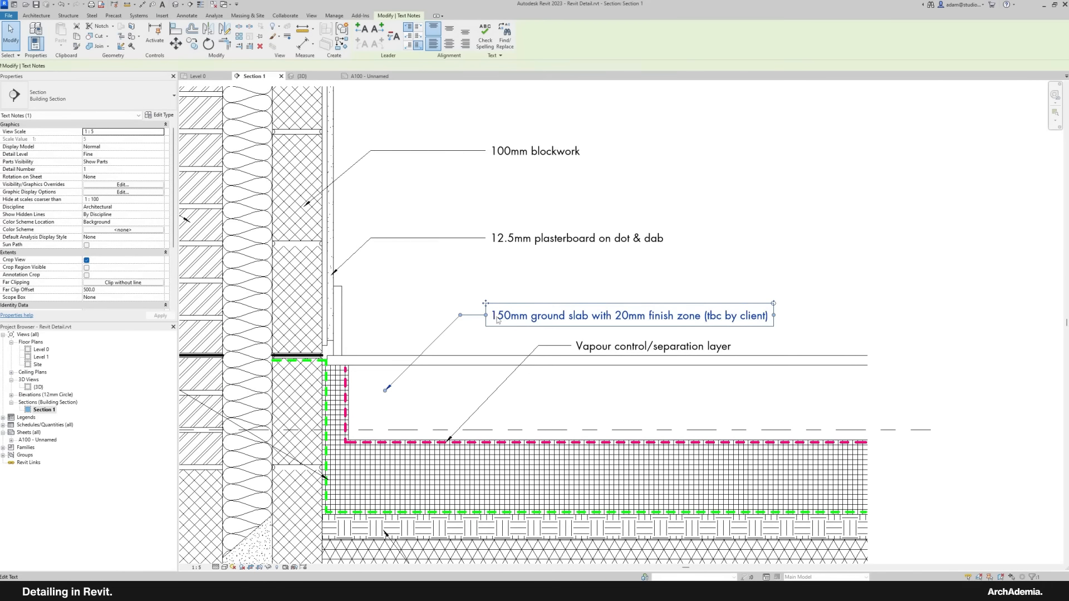
left_click_drag(485, 305, 486, 275)
left_click_drag(385, 391, 373, 380)
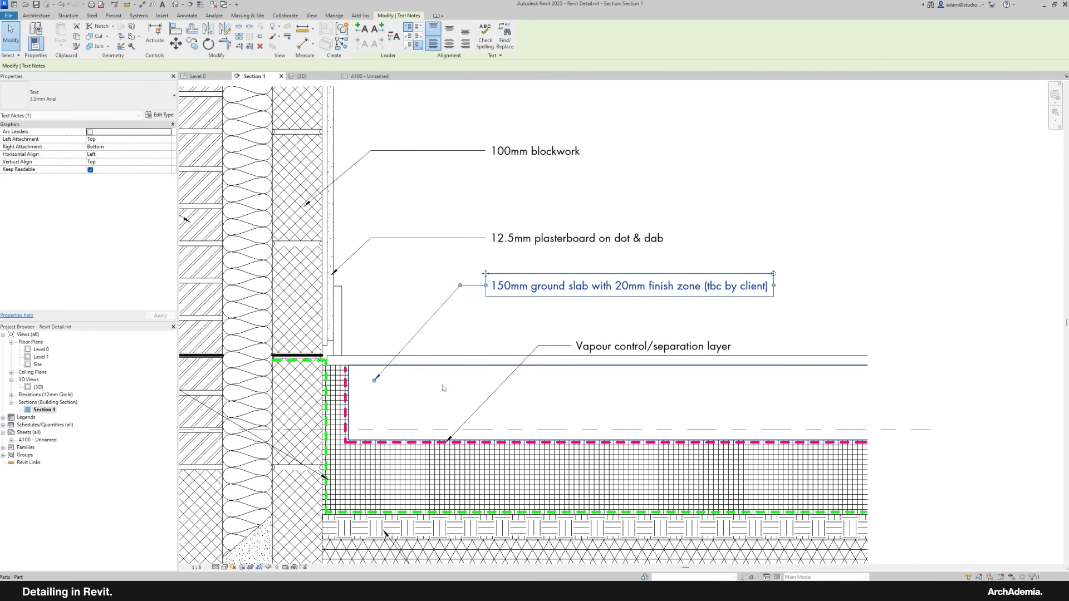
Step: Shift the blockwork, plasterboard and ground slab notes away from the wall to line up with the sand blinding note
middle_click_drag(469, 407, 510, 409)
scroll(597, 336, "up", 1)
scroll(456, 364, "down", 2)
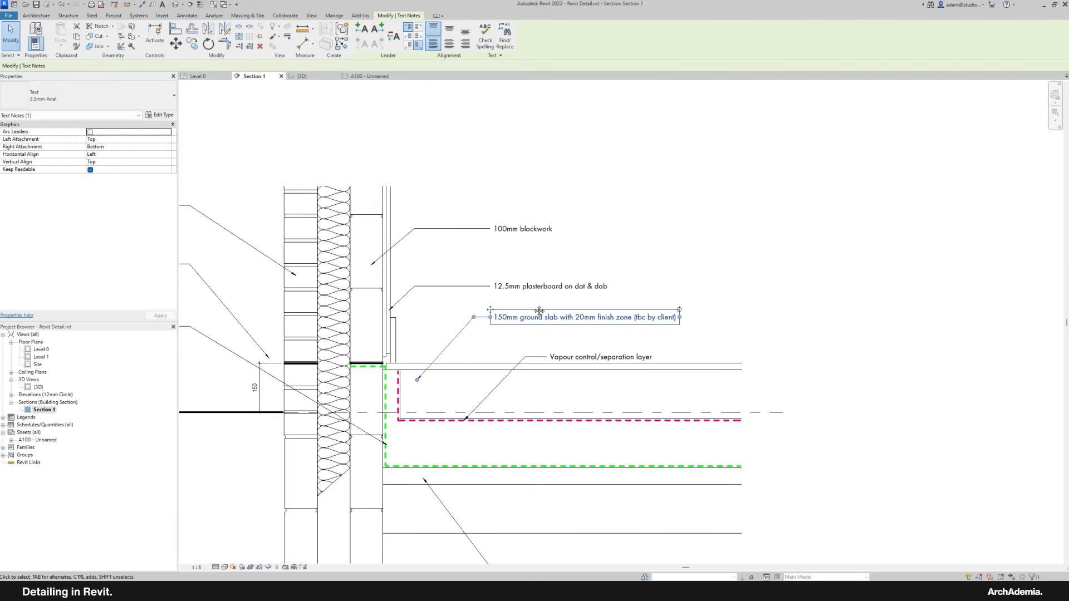
scroll(562, 231, "up", 1)
left_click(489, 229)
left_click_drag(466, 217, 515, 217)
left_click(485, 303)
left_click_drag(485, 303, 533, 303)
left_click(484, 345)
left_click_drag(464, 335, 513, 335)
Step: Move the vapour control/separation layer note closer beneath the ground slab note and align it with the other notes
scroll(543, 398, "up", 2)
left_click(543, 399)
left_click_drag(541, 384, 509, 361)
middle_click_drag(491, 355, 569, 294)
left_click(516, 333)
Step: Move the "50mm sand blinding on hardcore base" note further down below the hardcore
scroll(516, 332, "down", 3)
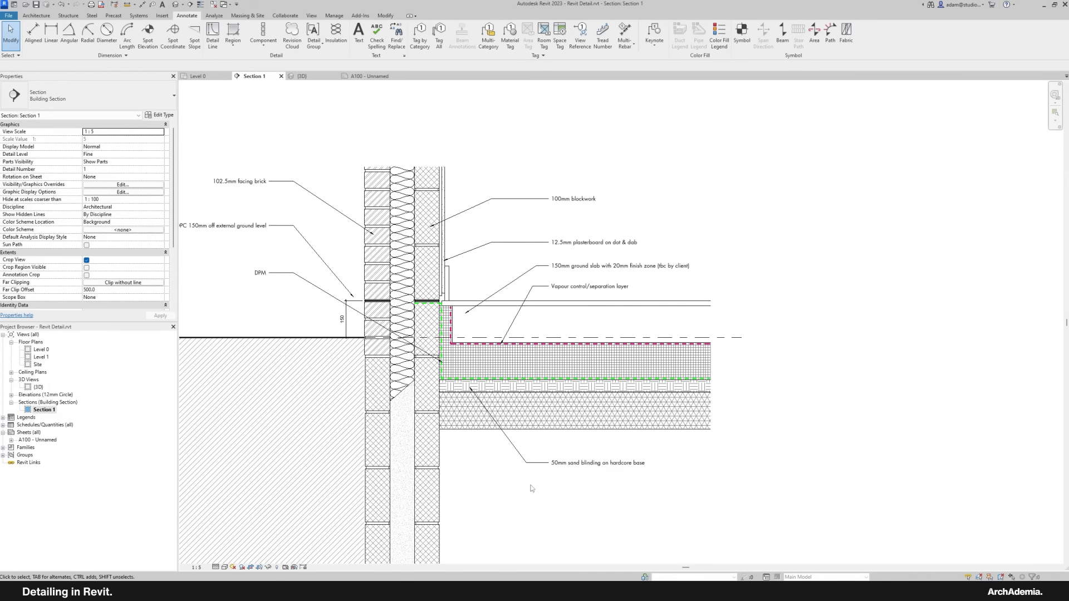
scroll(529, 464, "up", 3)
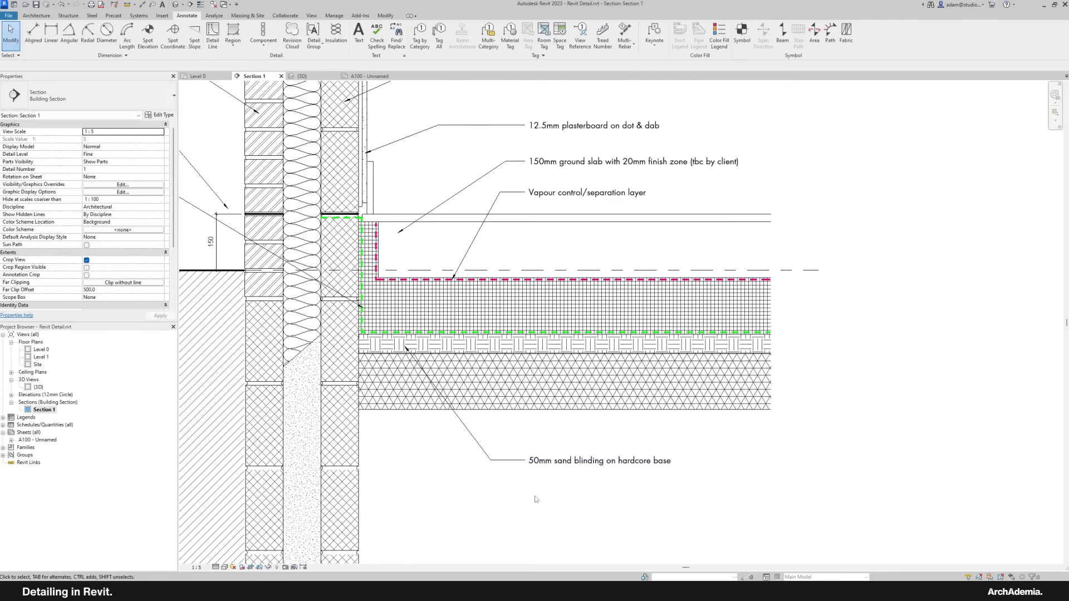
middle_click_drag(550, 464, 503, 454)
left_click(502, 455)
left_click_drag(477, 445, 477, 471)
Step: Add a leader note reading "150mm rigid insulation" pointing into the floor insulation, aligned above the sand blinding note
key("t")
key("x")
scroll(462, 345, "up", 1)
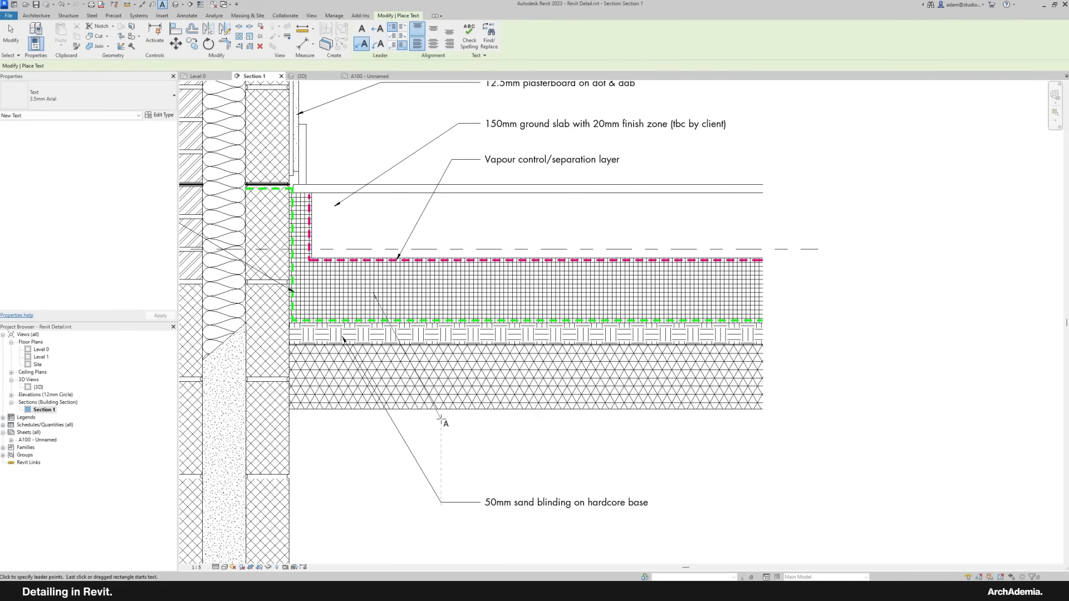
left_click(440, 442)
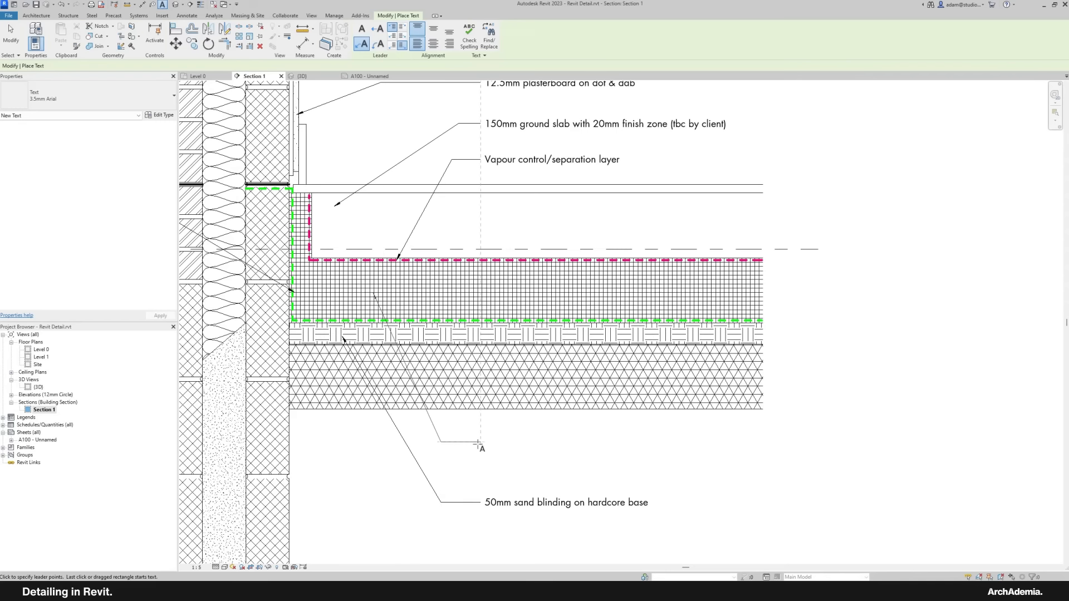
left_click(477, 444)
type("150mm rigid insulation")
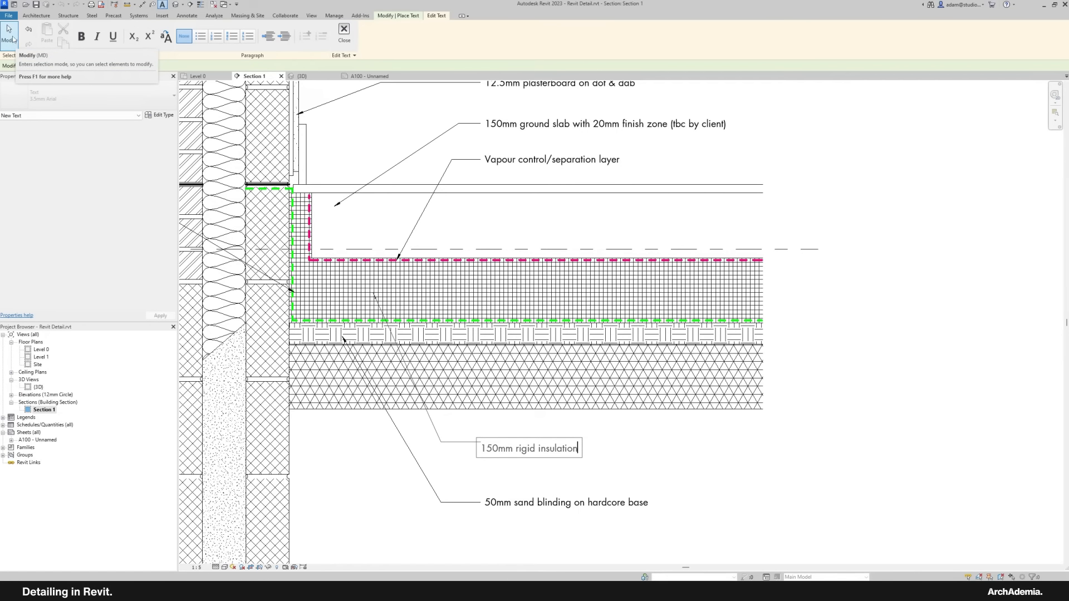
left_click(12, 38)
scroll(649, 304, "down", 4)
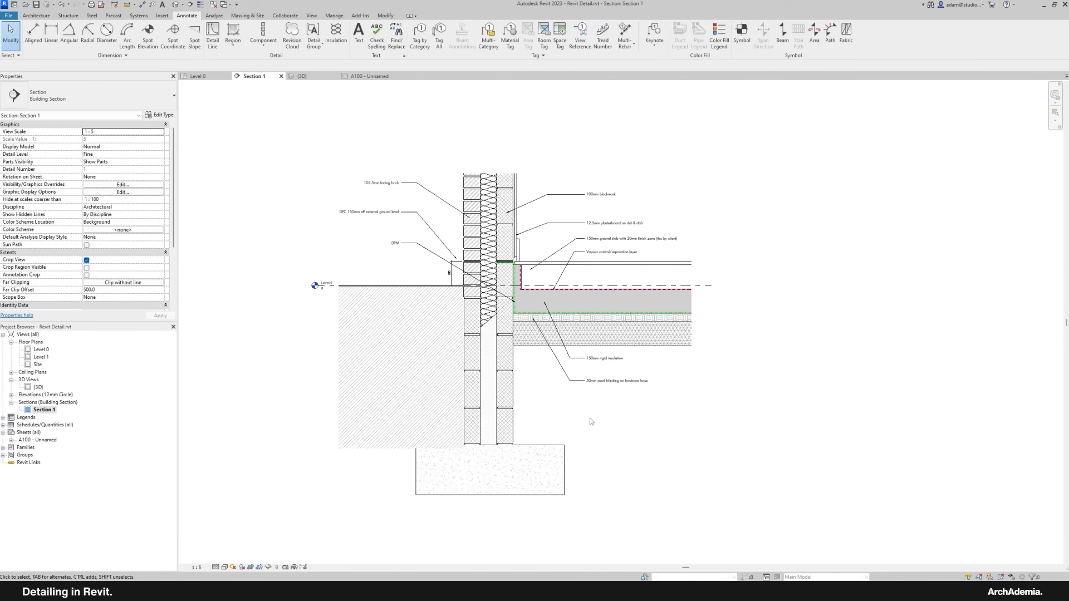
Step: Add a leader note reading "Foundation design & depth by engineer" pointing into the concrete foundation
scroll(591, 422, "up", 5)
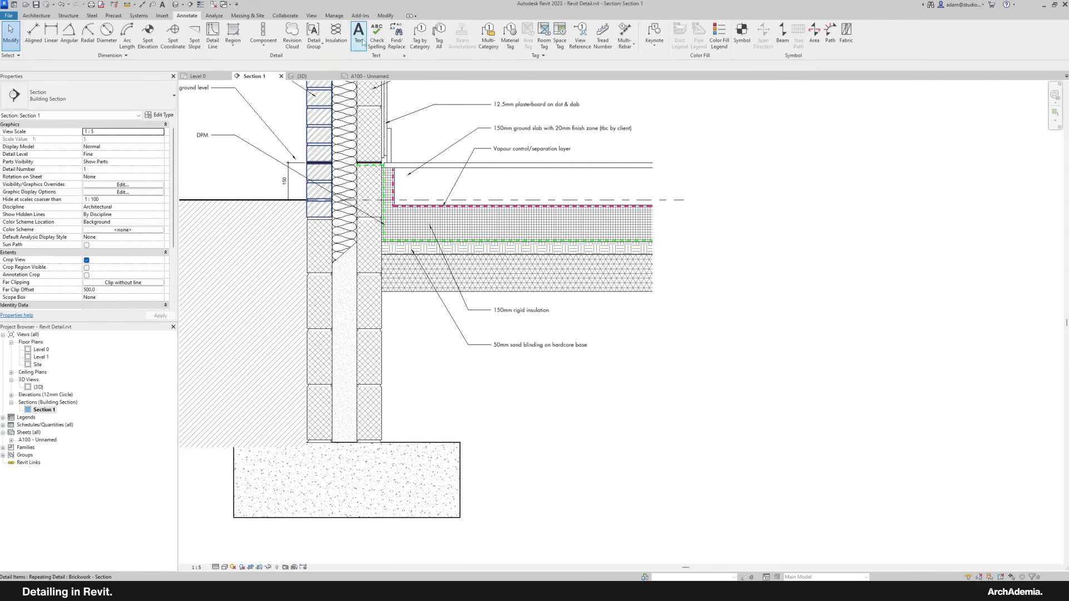
left_click(359, 34)
scroll(452, 376, "down", 2)
scroll(445, 380, "up", 2)
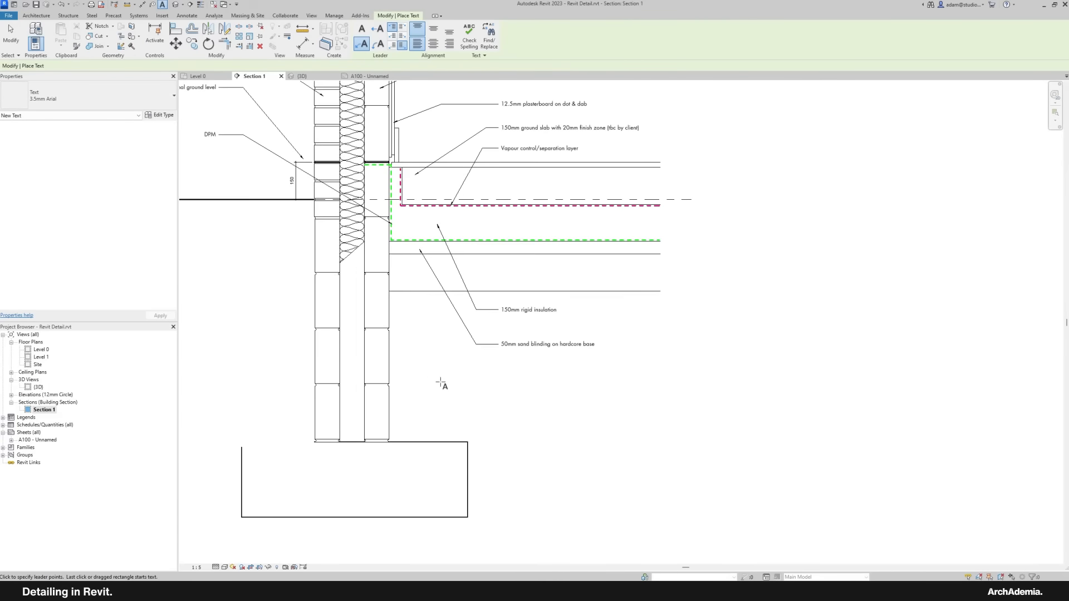
left_click(399, 460)
left_click(464, 396)
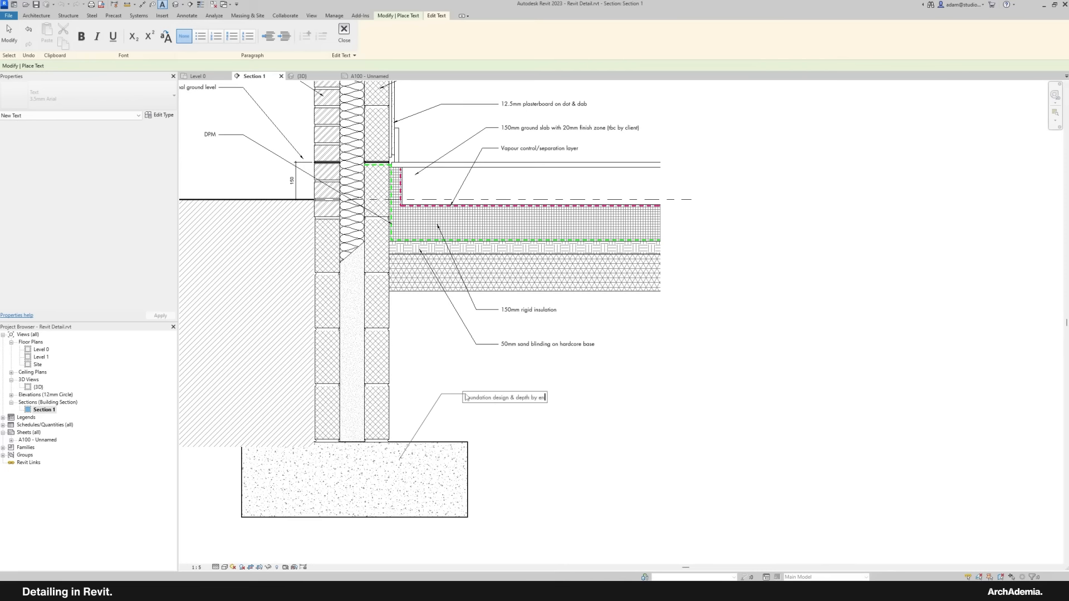
left_click(10, 36)
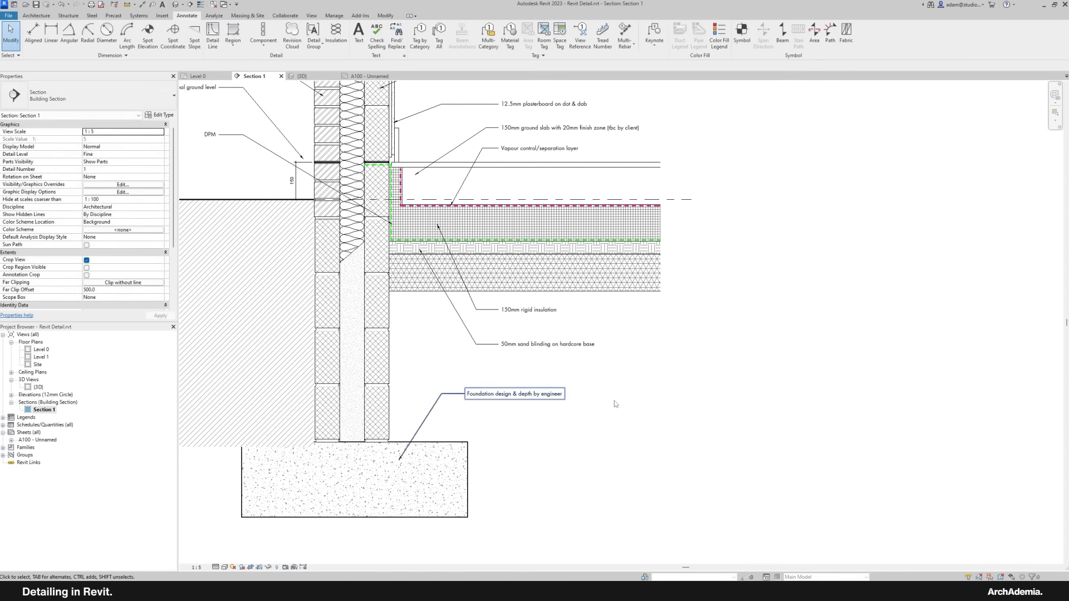
Step: Examine the properties of the hardcore part beneath the sand blinding
scroll(613, 399, "down", 3)
scroll(639, 425, "up", 2)
scroll(497, 364, "up", 4)
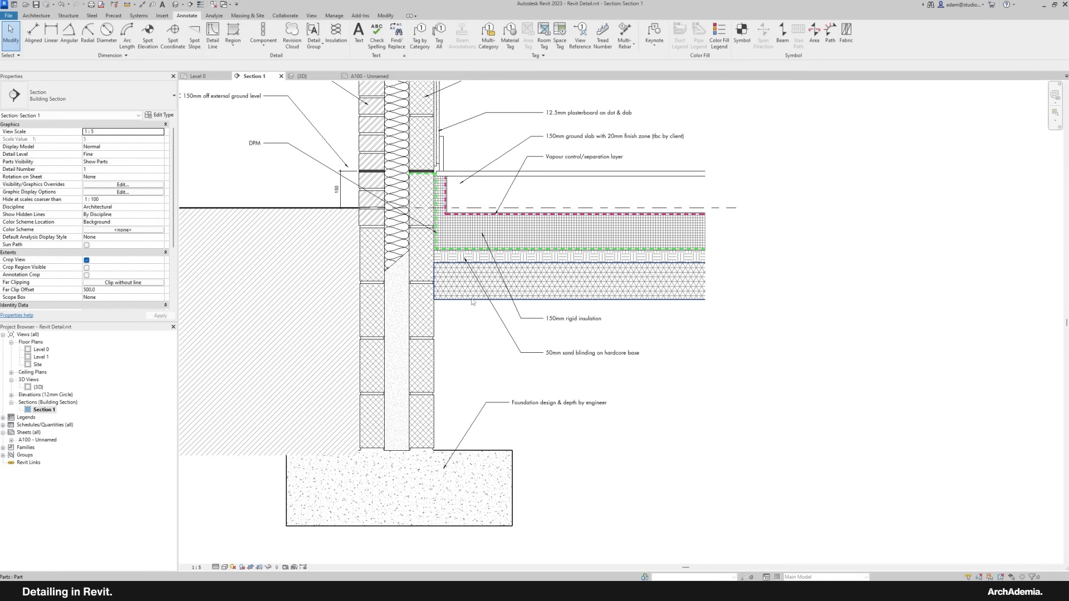
left_click(472, 298)
scroll(113, 256, "down", 3)
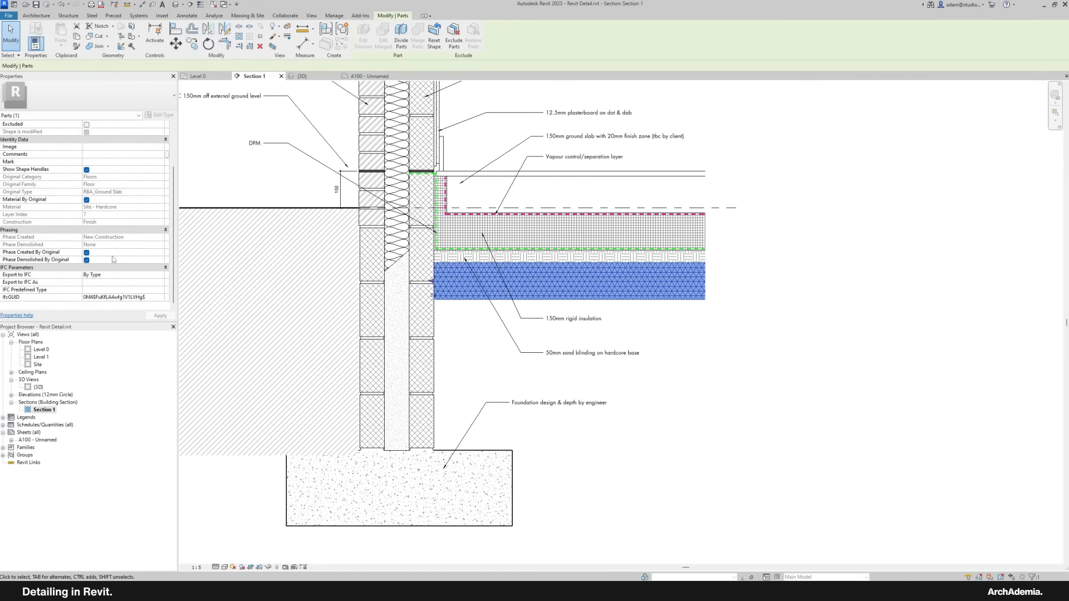
scroll(113, 257, "up", 3)
left_click(507, 357)
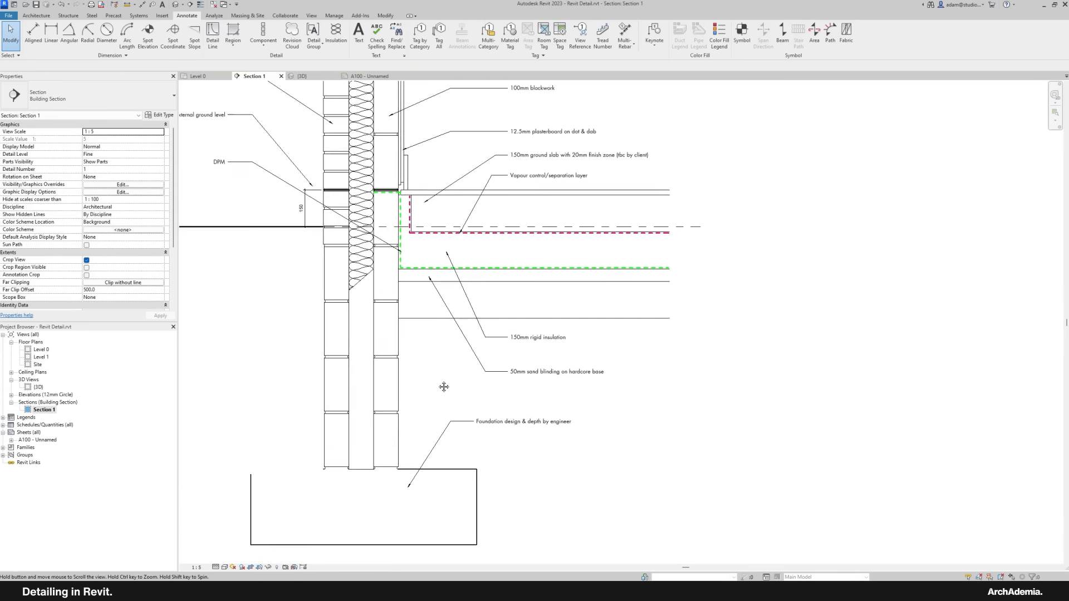
Step: Start a Diagonal_cross-hatch filled region and draw its sloping edge from the foundation's top corner to the hardcore underside, continuing horizontally past the slab's cut end
scroll(409, 390, "up", 4)
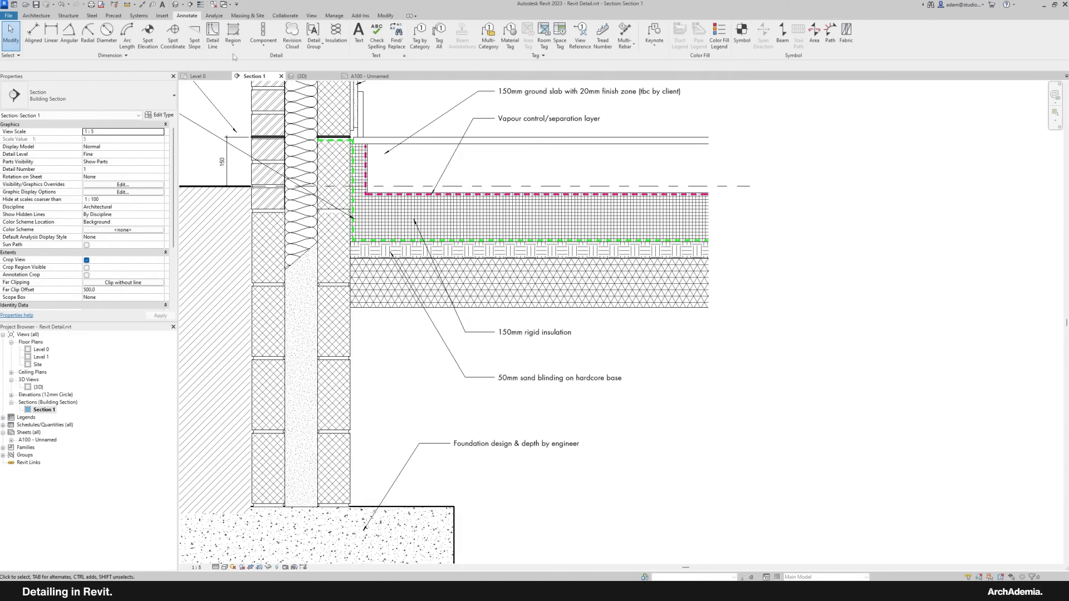
left_click(232, 31)
left_click(96, 100)
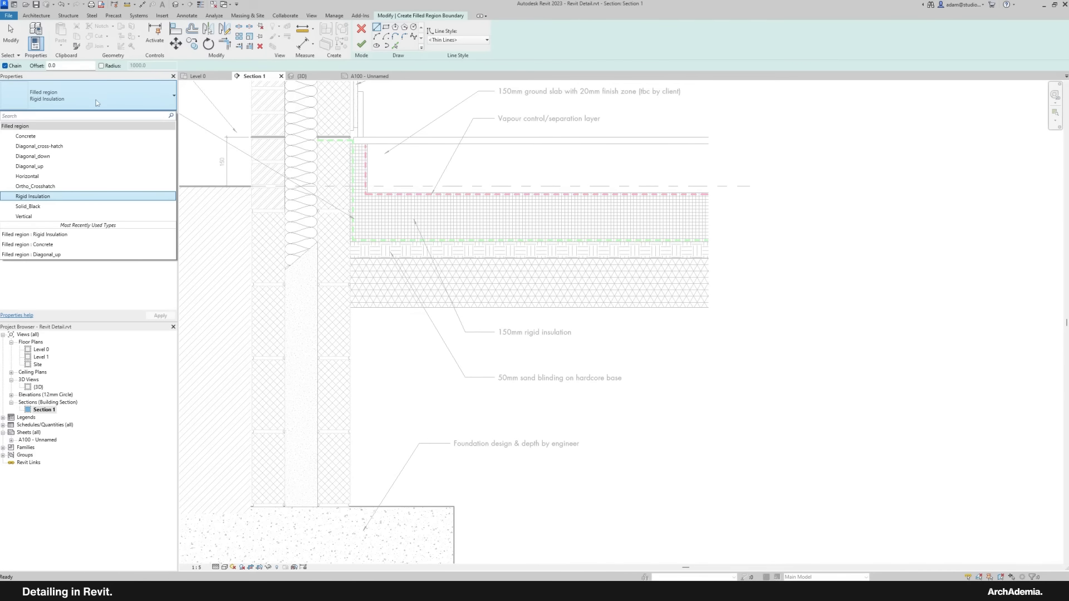
left_click(34, 147)
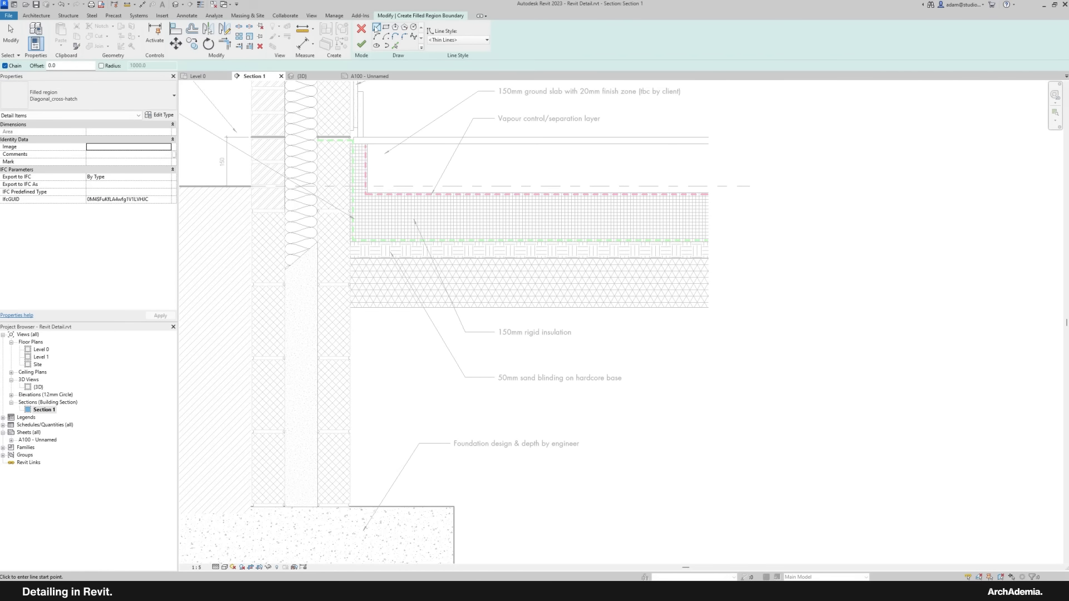
left_click(454, 506)
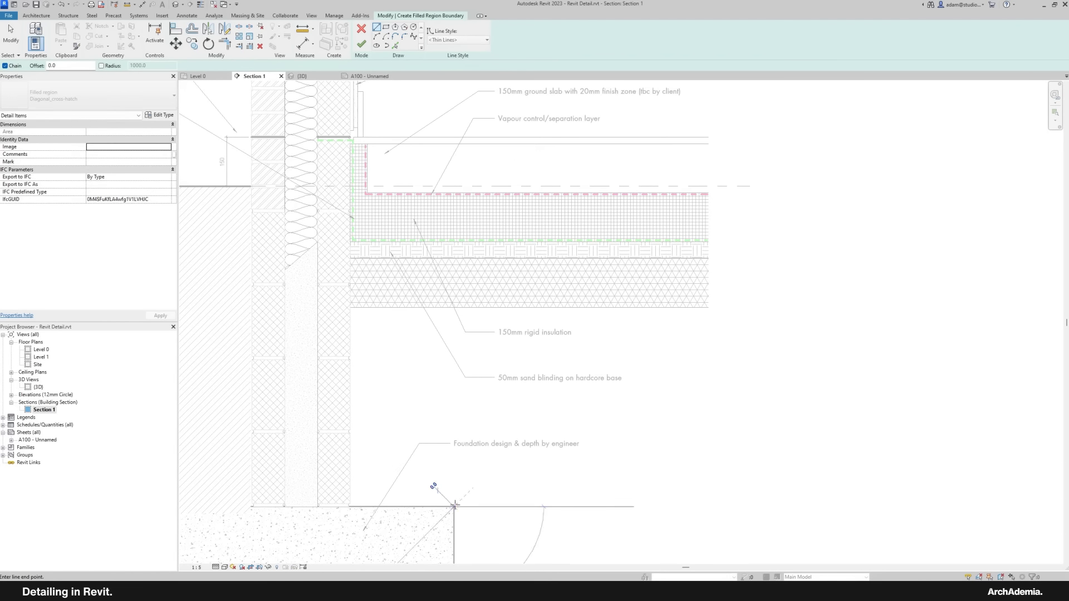
left_click(550, 308)
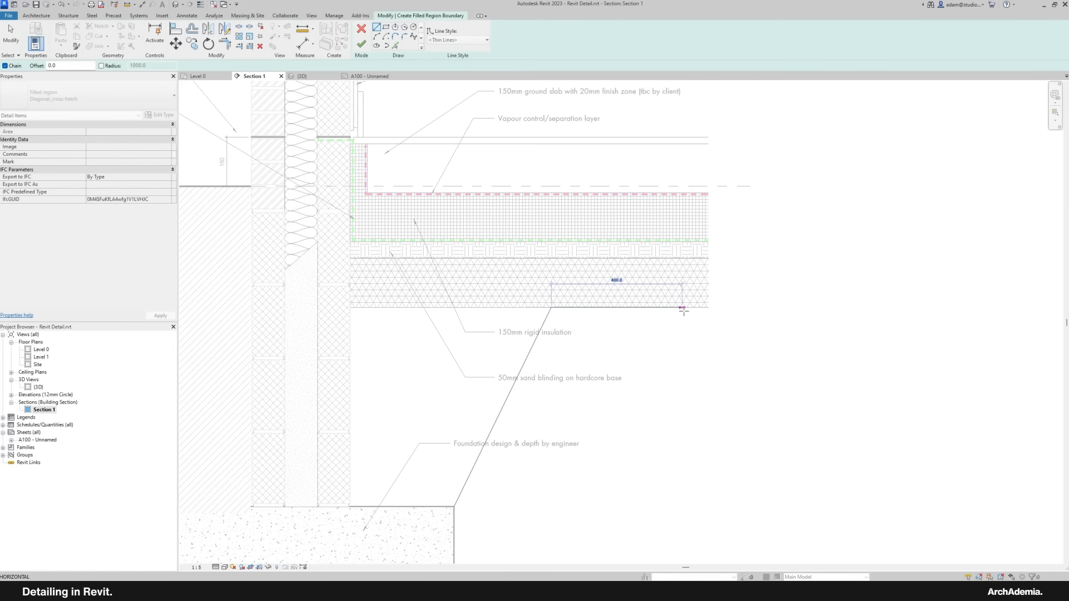
left_click(740, 307)
key("Escape")
Step: Close the region boundary along the foundation top, up the inner blockwork face, along the hardcore's top and down its far end
left_click(454, 506)
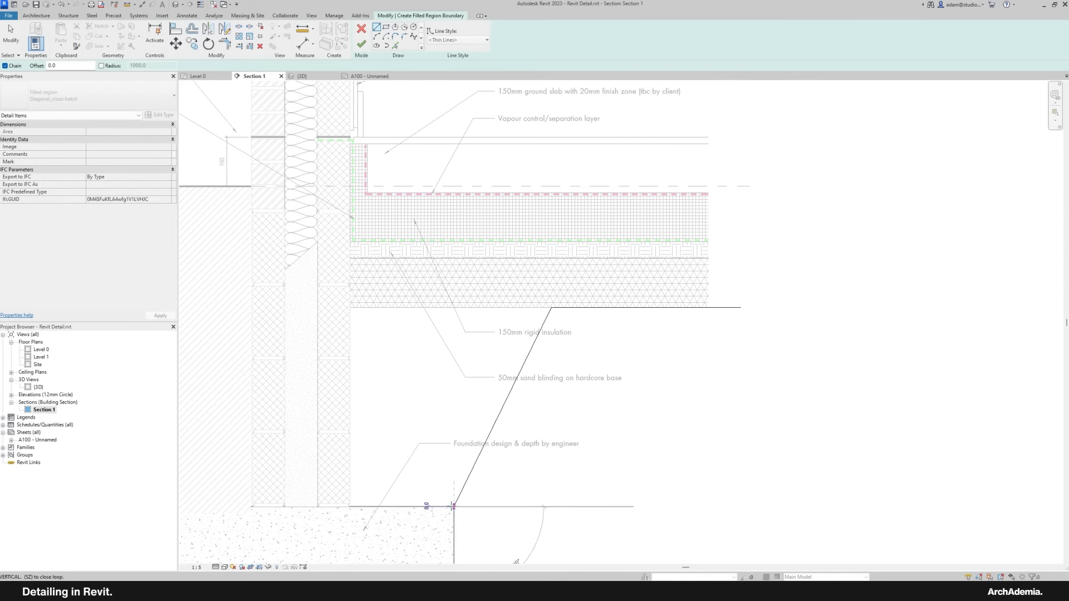
left_click(349, 506)
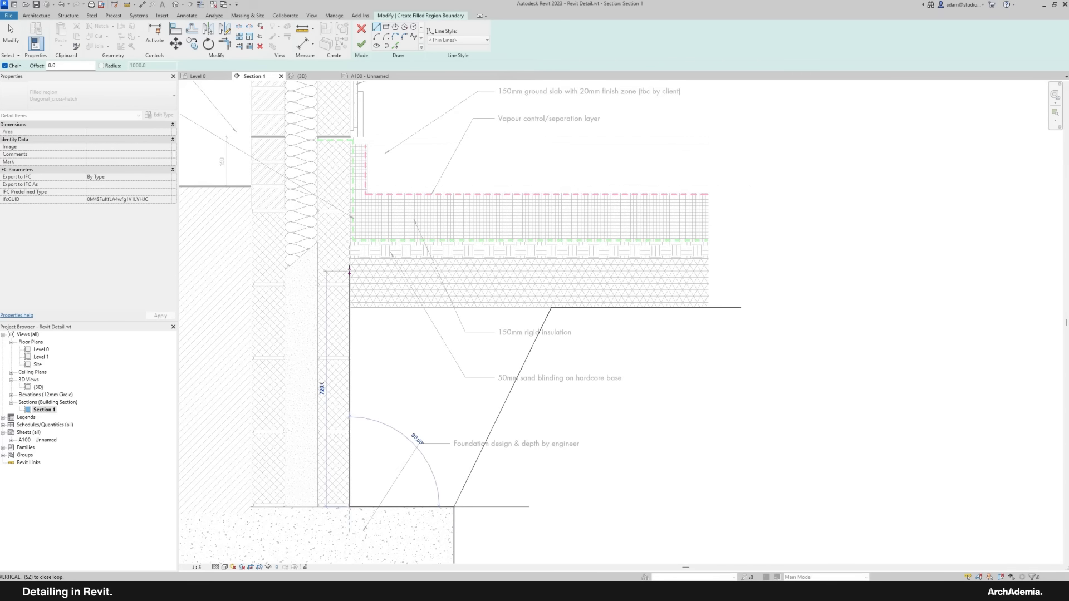
left_click(349, 258)
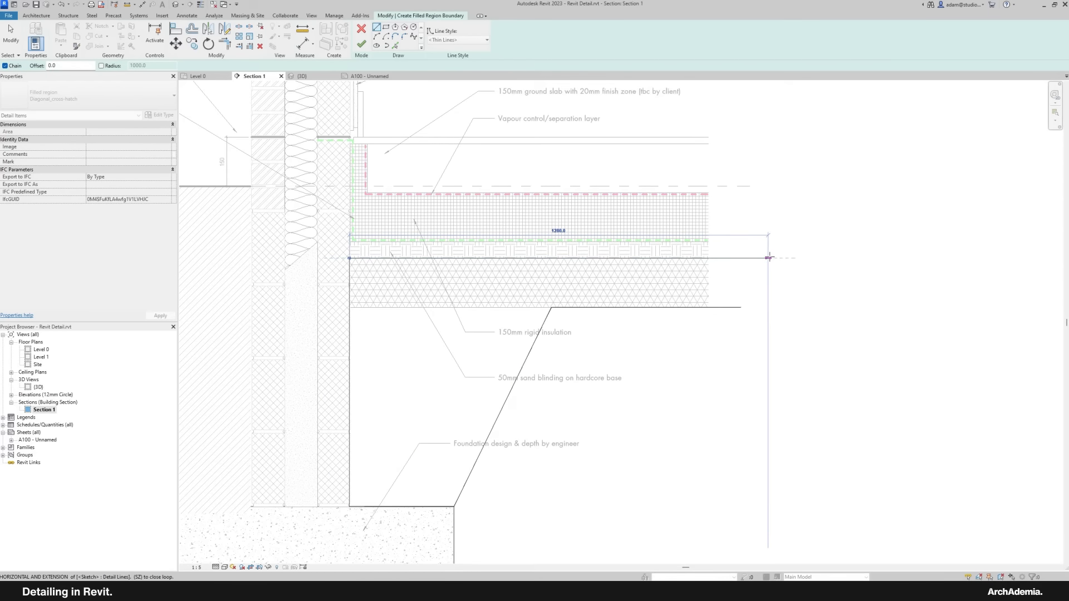
left_click(741, 257)
left_click(740, 307)
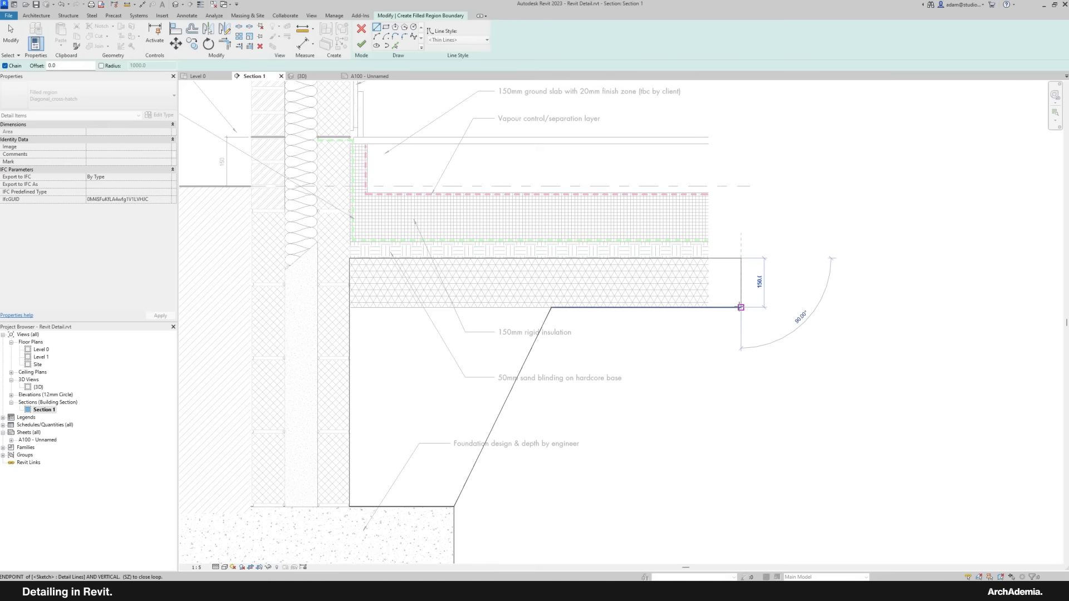
key("Escape")
key("Escape")
Step: Align the boundary's wall-side line with the inner blockwork face and finish the filled region
scroll(349, 484, "up", 4)
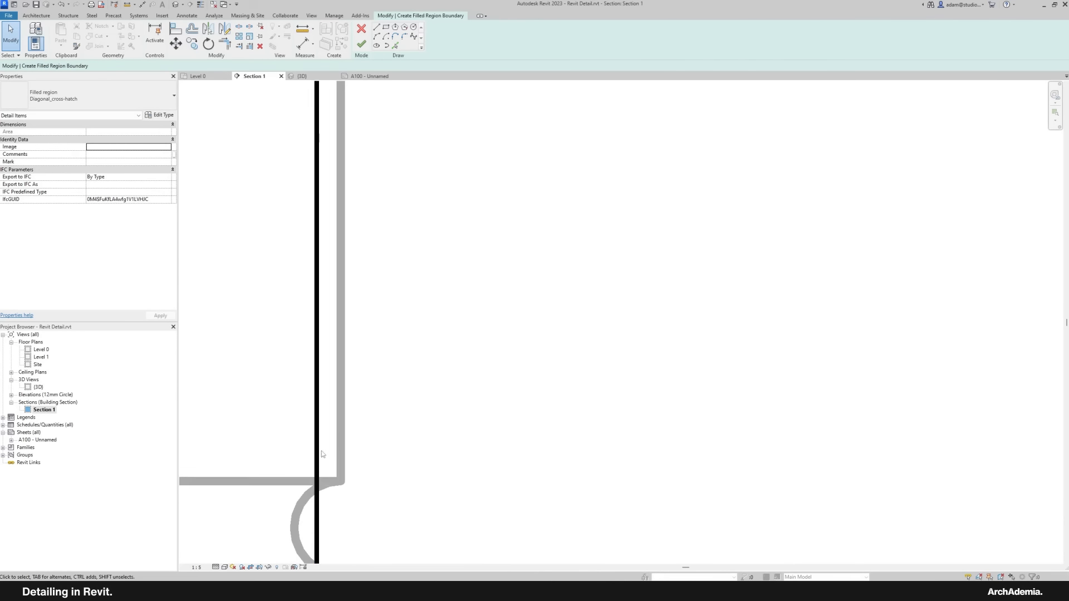
left_click(317, 448)
left_click(340, 449)
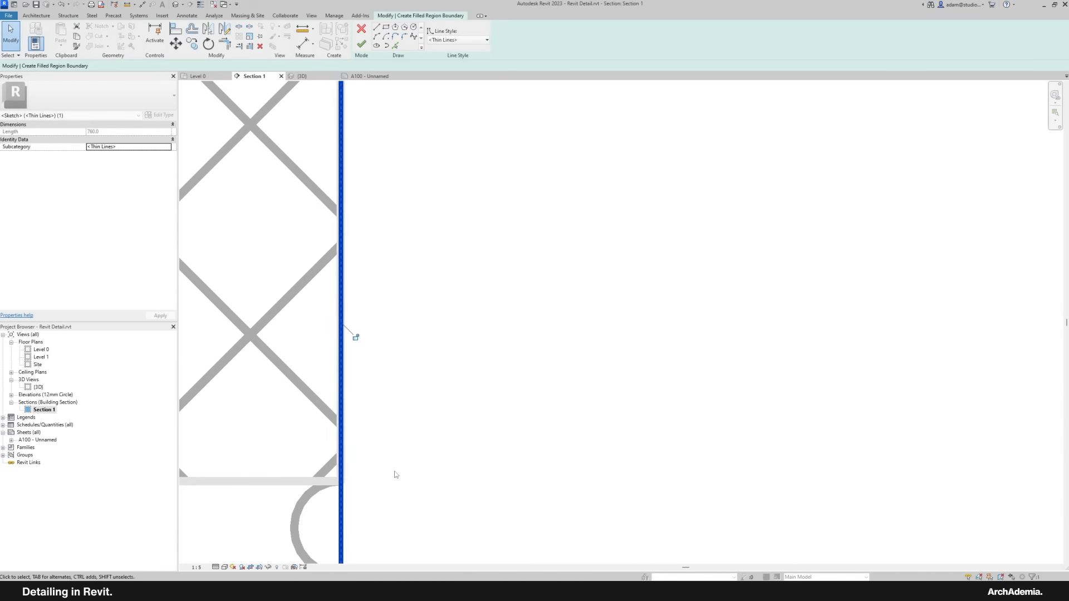
scroll(353, 334, "down", 5)
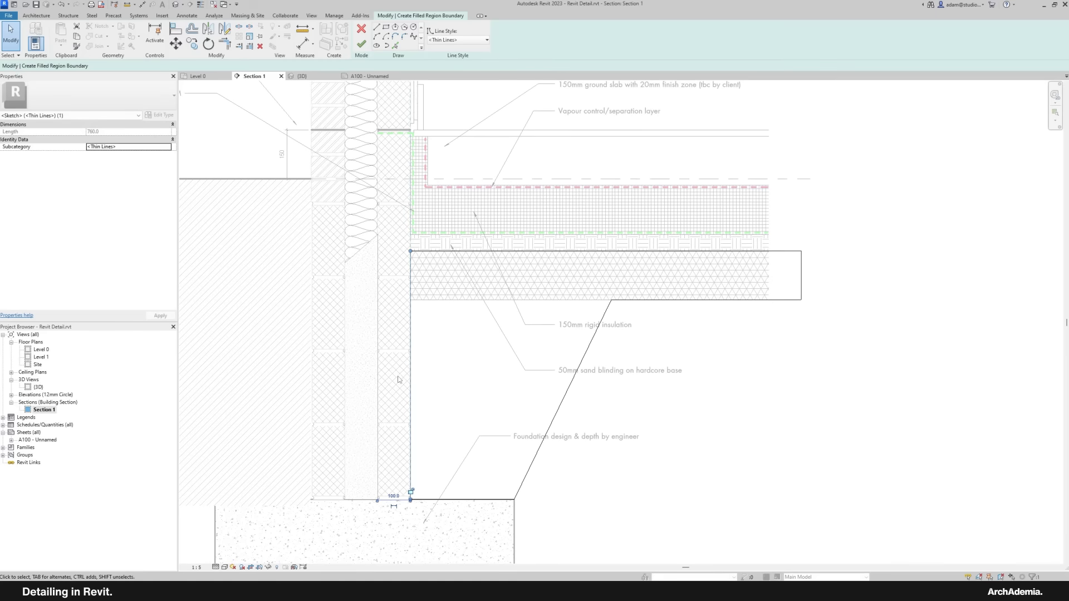
left_click(361, 44)
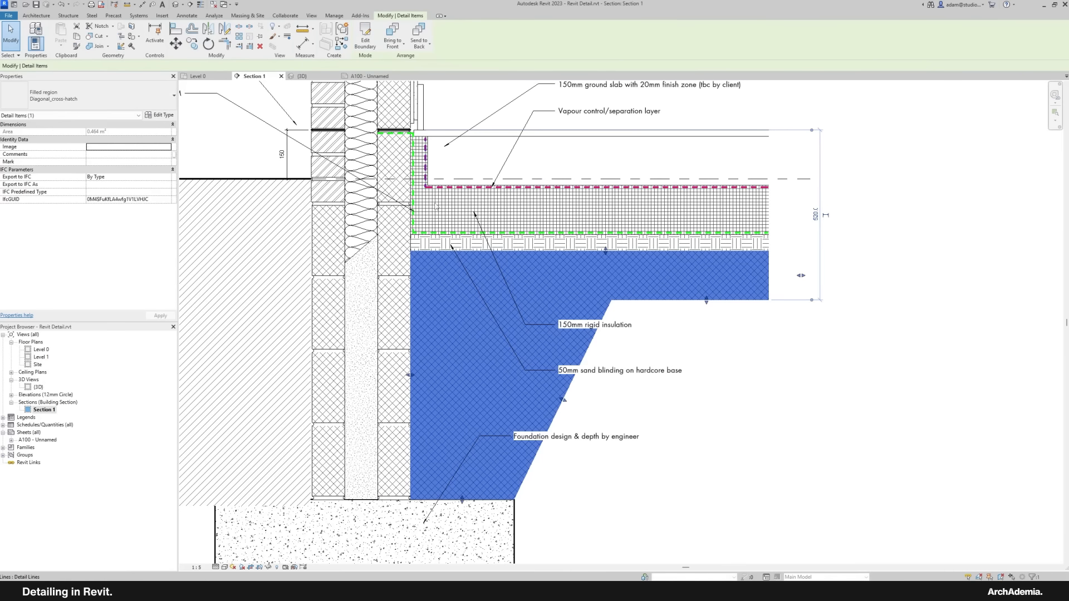
left_click(726, 475)
Step: Send the cross-hatched fill region beneath the slab to the back of the drawing order
scroll(726, 475, "down", 1)
scroll(726, 475, "down", 1)
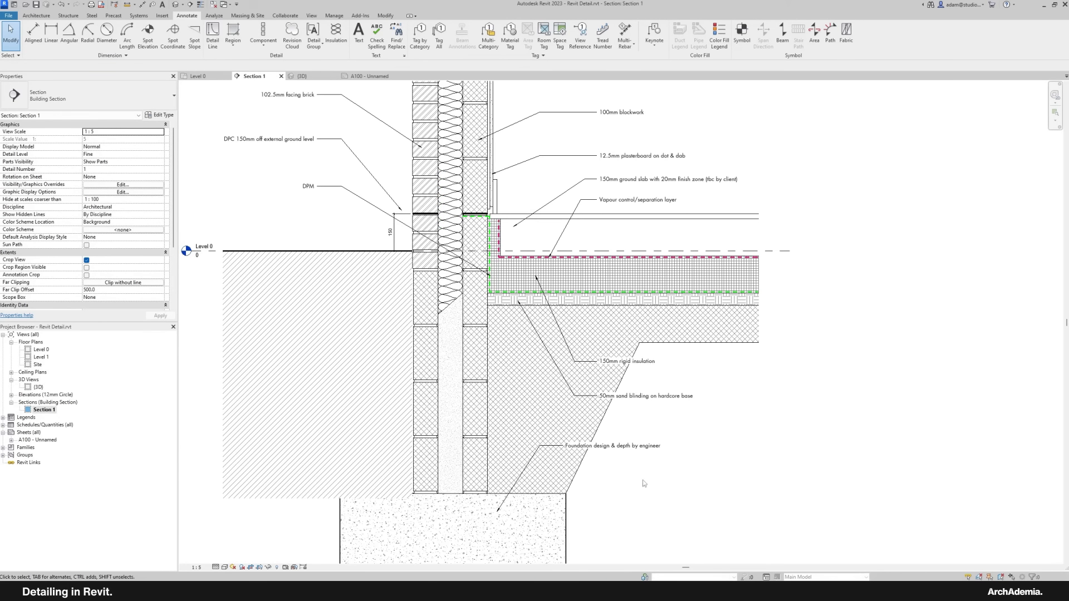
left_click(584, 465)
scroll(671, 369, "up", 4)
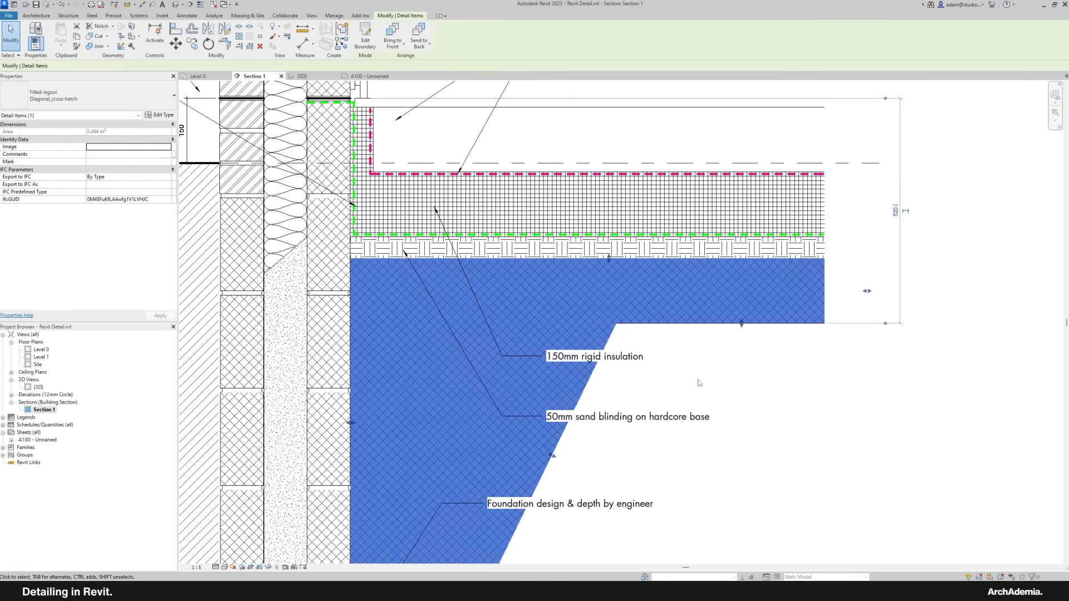
middle_click_drag(699, 381, 620, 372)
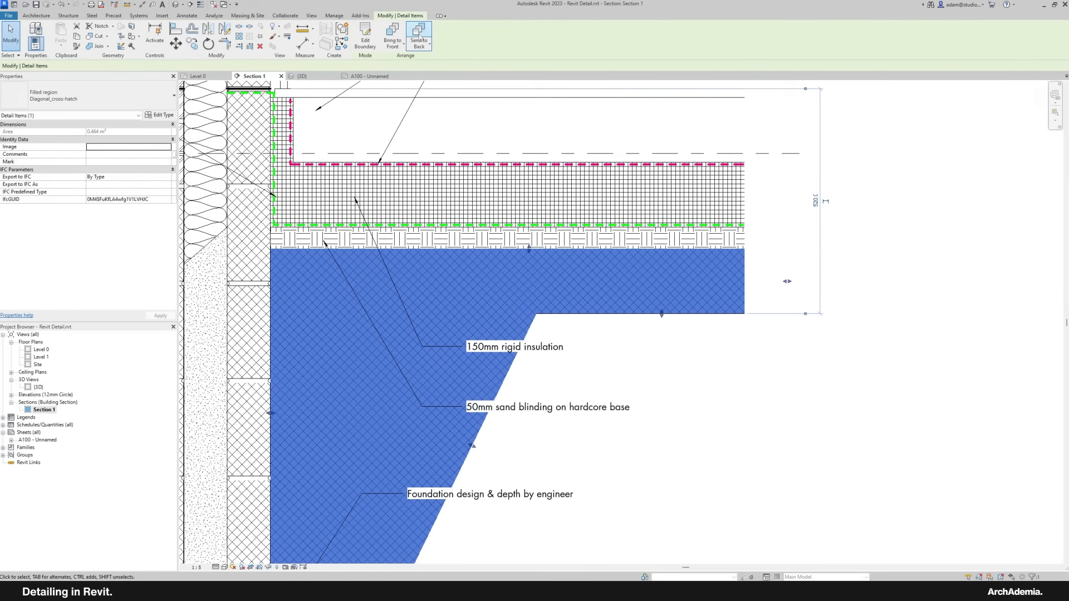
left_click(777, 422)
scroll(682, 464, "down", 2)
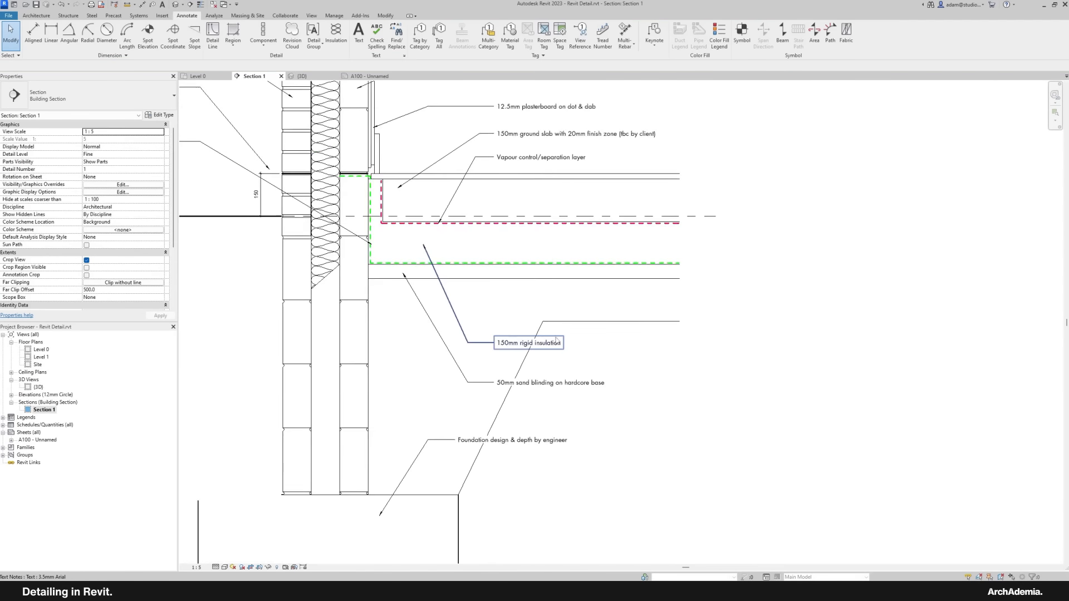
Step: Shift the rigid insulation, sand blinding and foundation notes away from the wall, clear of the cross-hatching and aligned with each other
scroll(486, 330, "up", 3)
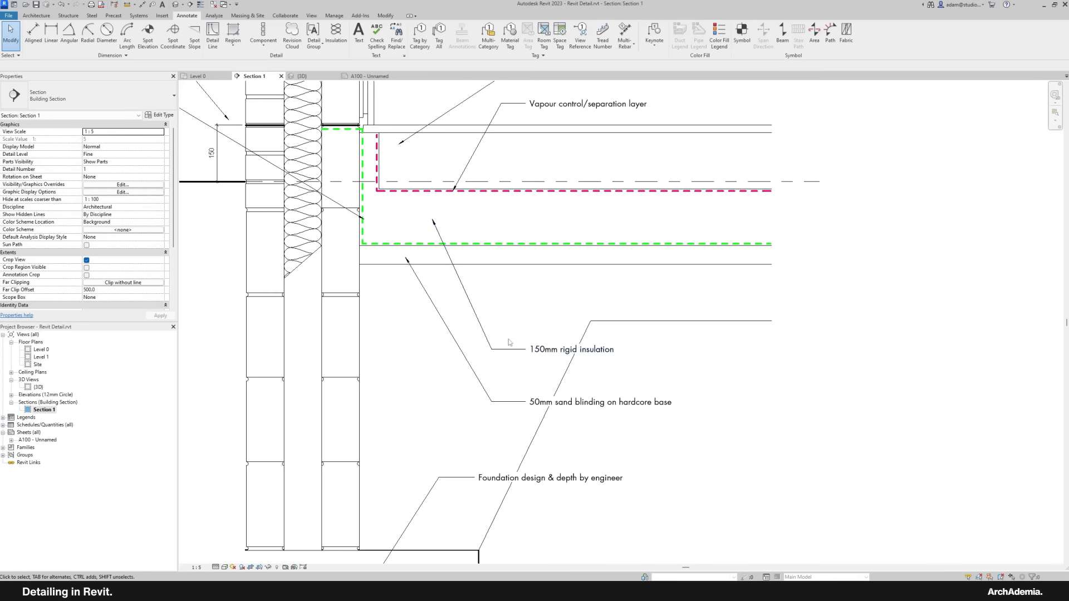
left_click(552, 350)
left_click_drag(527, 342, 616, 340)
left_click(551, 401)
left_click_drag(525, 392, 610, 393)
left_click(528, 478)
left_click_drag(475, 468, 613, 469)
left_click(592, 438)
Step: Raise the lower edge of the external ground hatch to line up with the top of the foundation
scroll(610, 410, "down", 2)
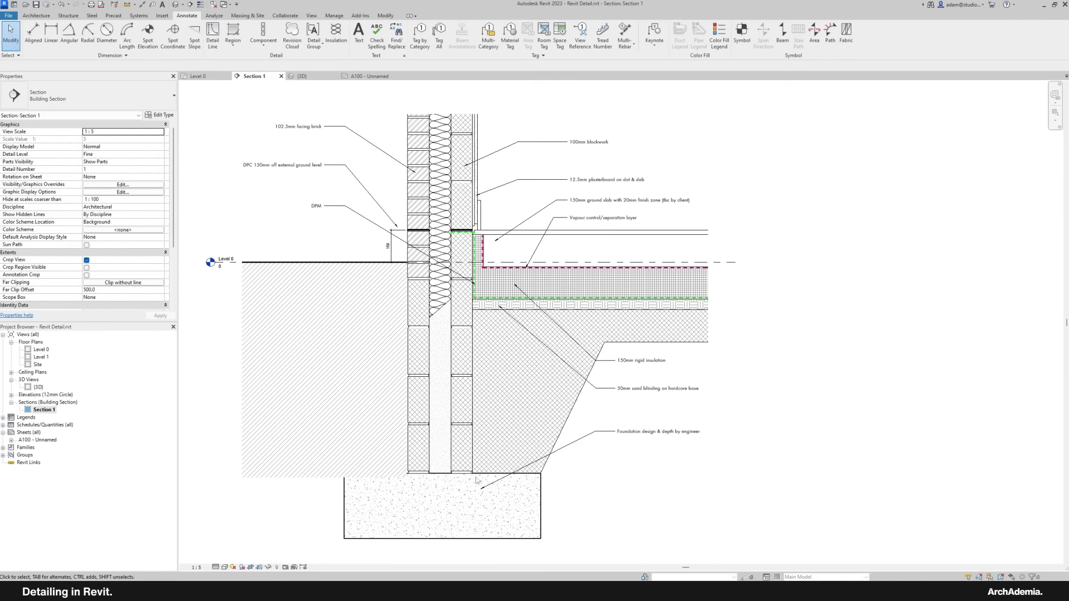
left_click(282, 472)
scroll(283, 472, "up", 5)
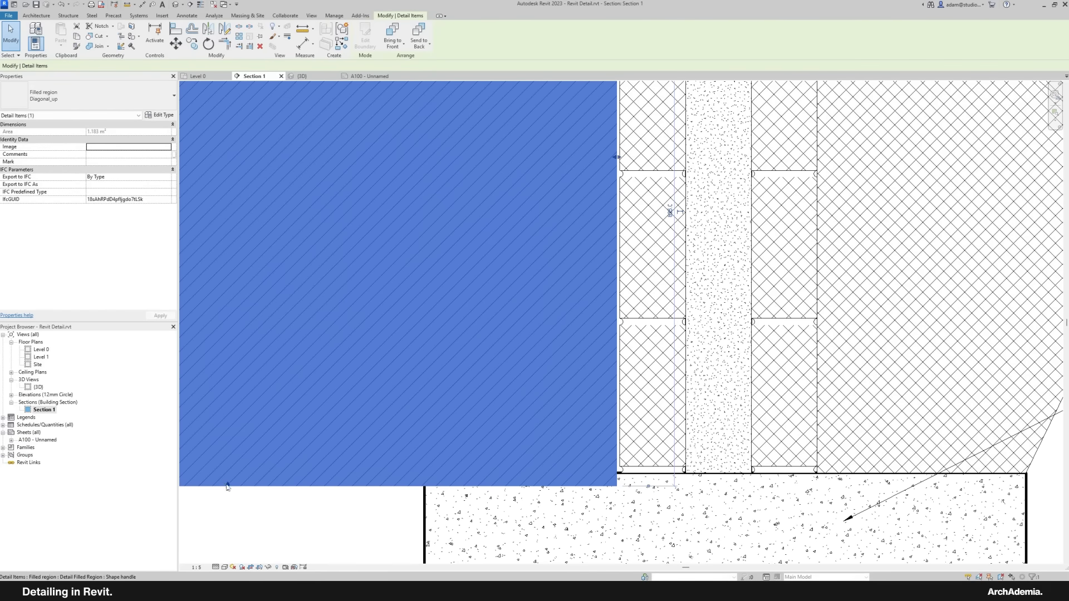
left_click_drag(229, 484, 228, 464)
scroll(423, 488, "up", 1)
middle_click_drag(415, 489, 537, 431)
scroll(303, 394, "up", 3)
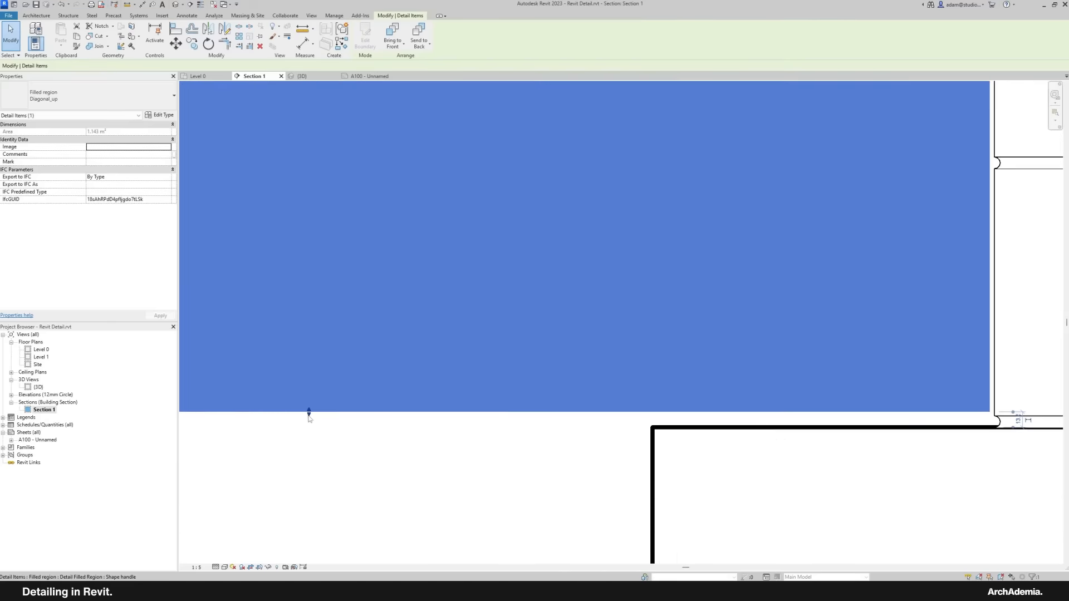
left_click_drag(309, 415, 306, 420)
key("Escape")
Step: Examine the hatches, notes and cavity insulation across the wall and foundation section
scroll(543, 395, "down", 6)
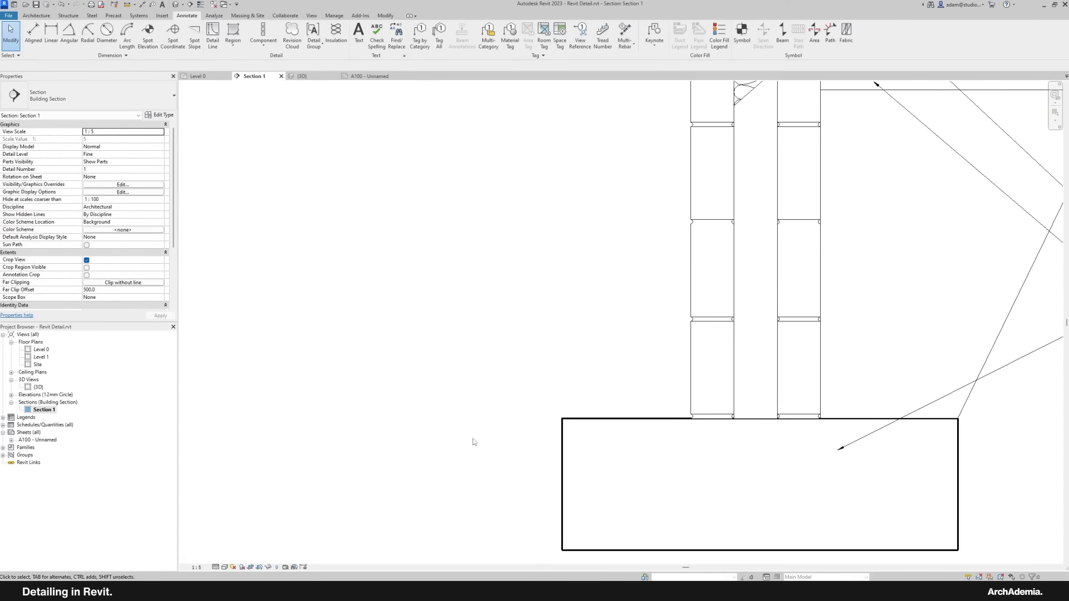
scroll(559, 391, "up", 2)
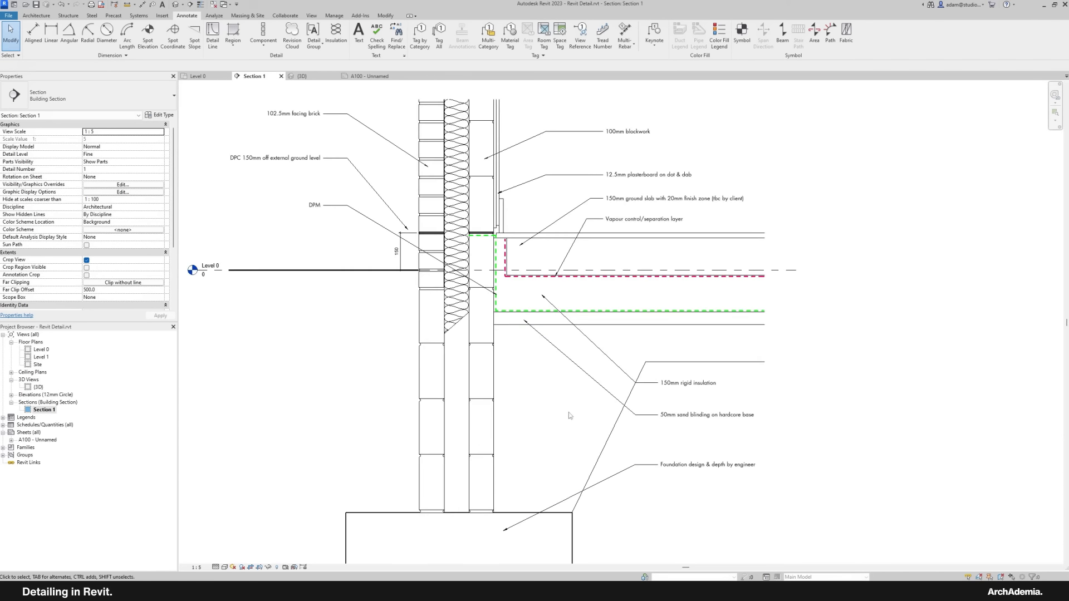
middle_click_drag(555, 389, 558, 424)
left_click(376, 226)
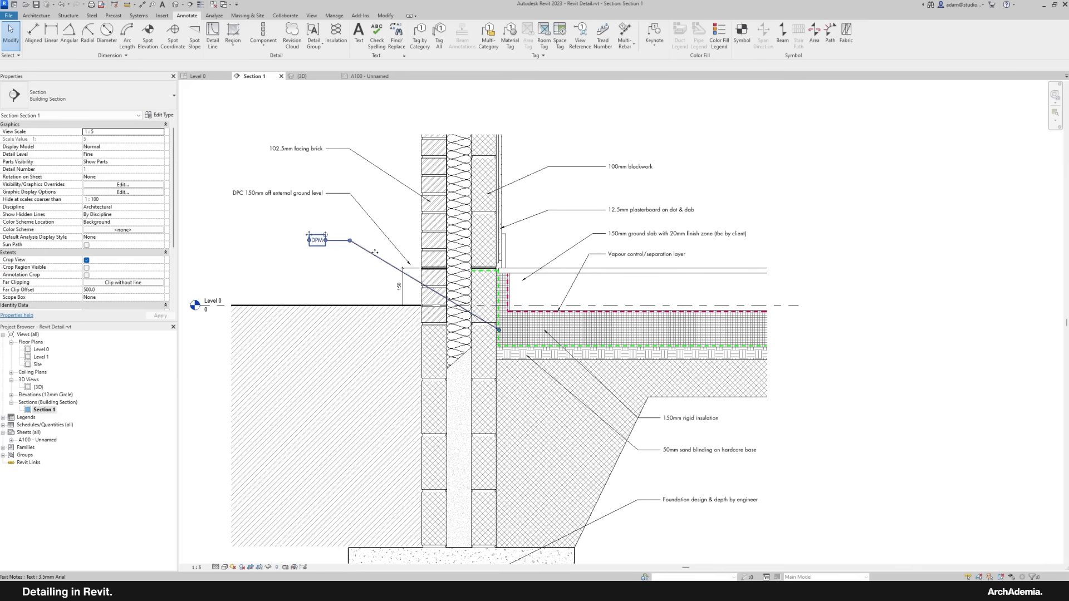
left_click(342, 286)
scroll(532, 325, "down", 1)
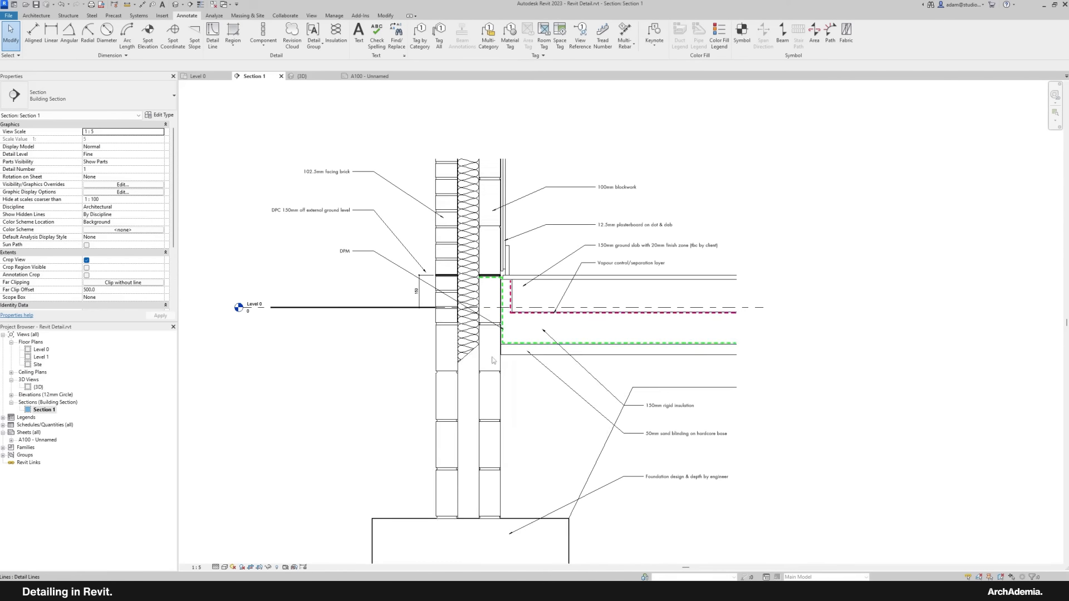
middle_click_drag(427, 363, 442, 372)
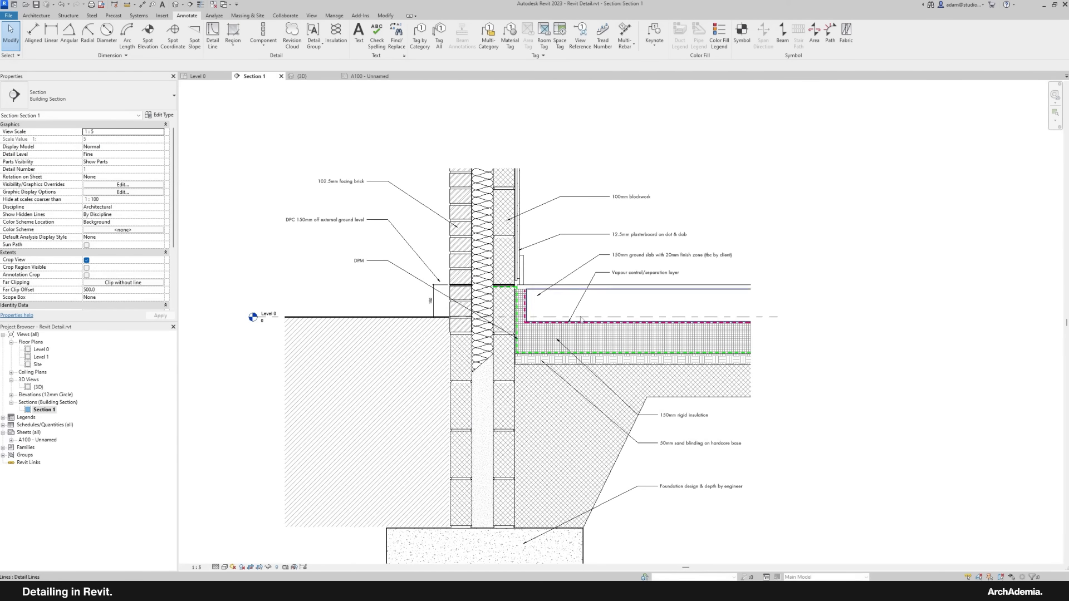
scroll(482, 253, "up", 5)
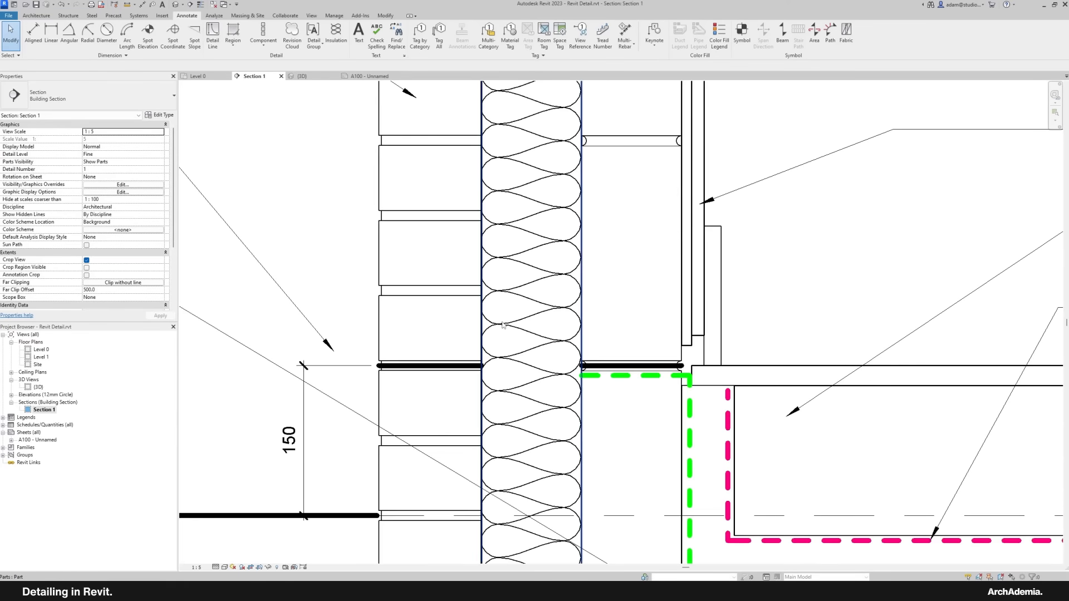
scroll(415, 274, "down", 2)
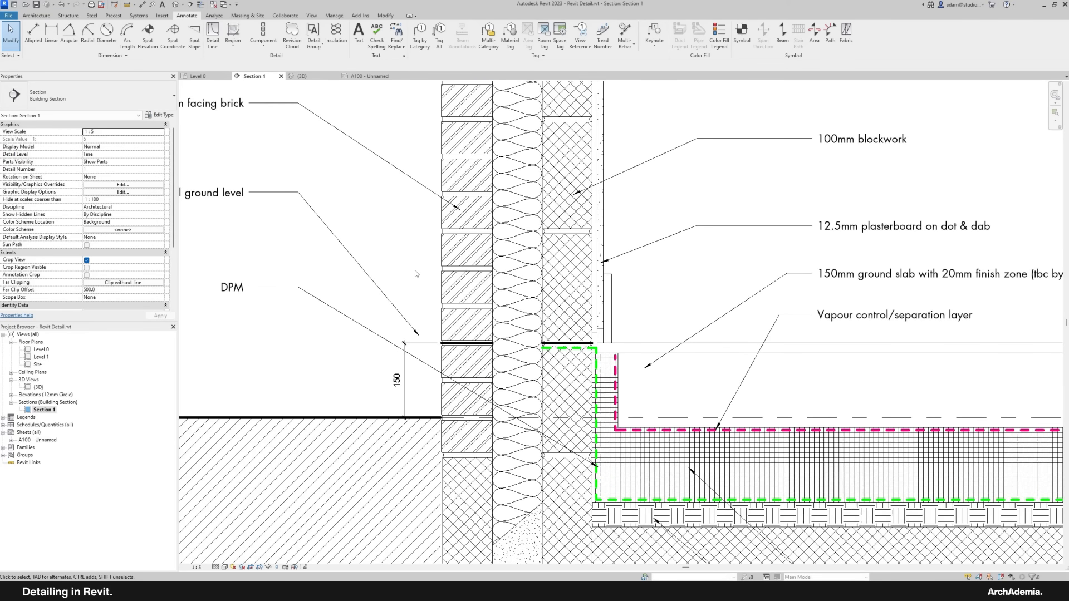
Step: Hide the wall's cavity insulation part in the section view as an individual element
left_click(509, 310)
scroll(508, 309, "down", 5)
scroll(487, 276, "up", 3)
right_click(487, 276)
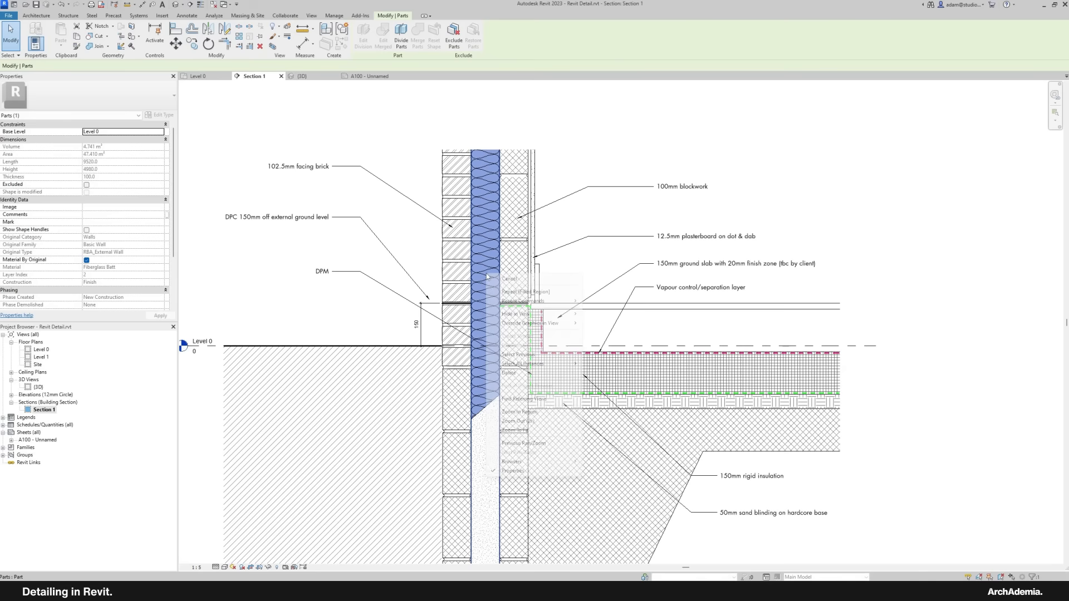
mouse_move(550, 315)
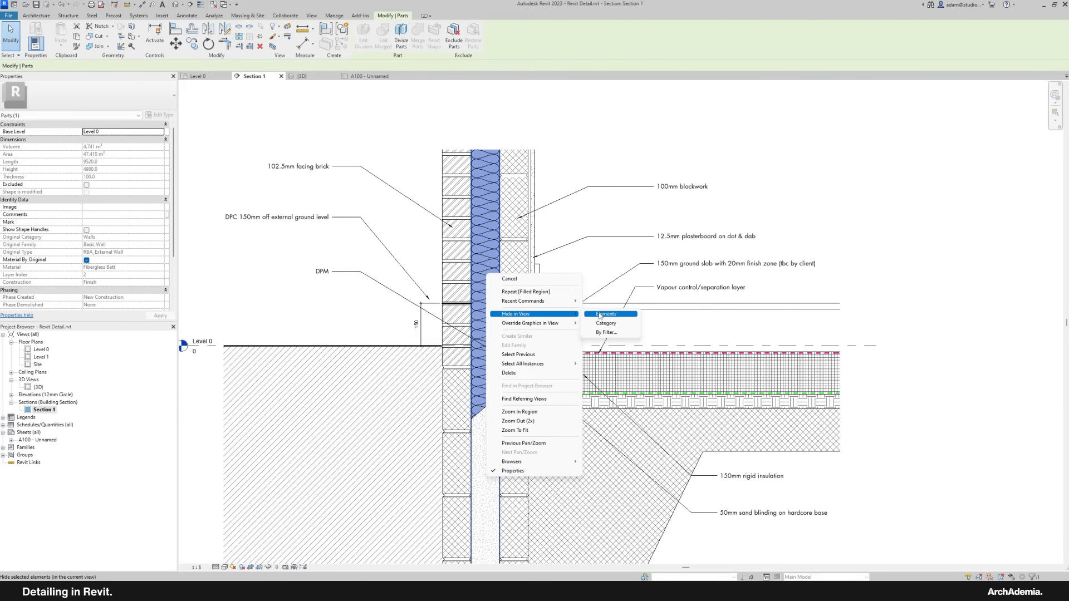
left_click(600, 315)
scroll(402, 254, "down", 2)
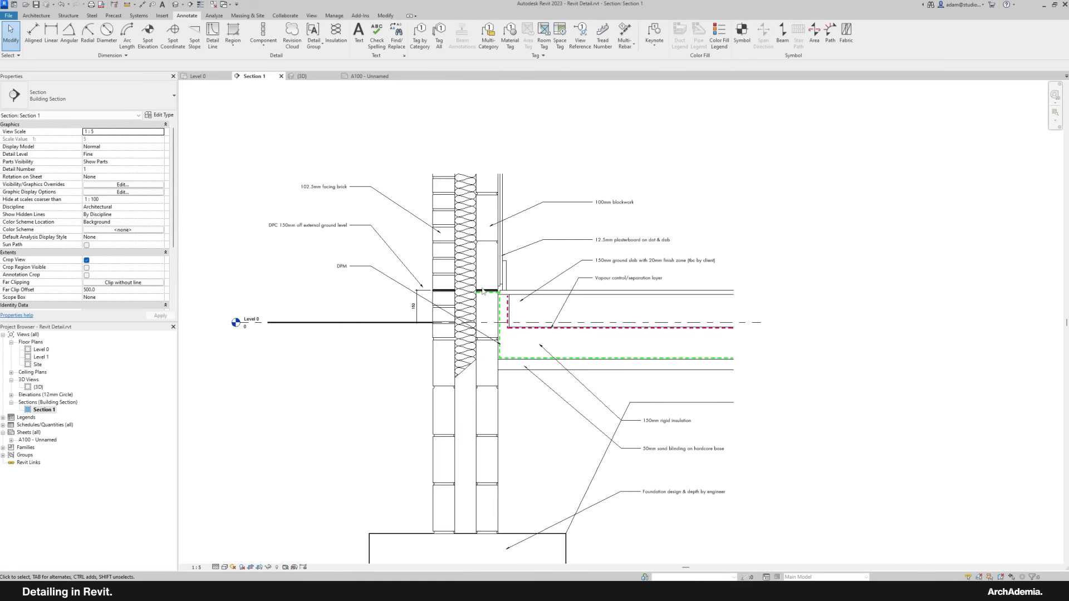
Step: Move the Level 0 head outwards, further away from the edge of the external ground hatch
middle_click_drag(528, 370, 528, 328)
middle_click_drag(346, 318, 453, 318)
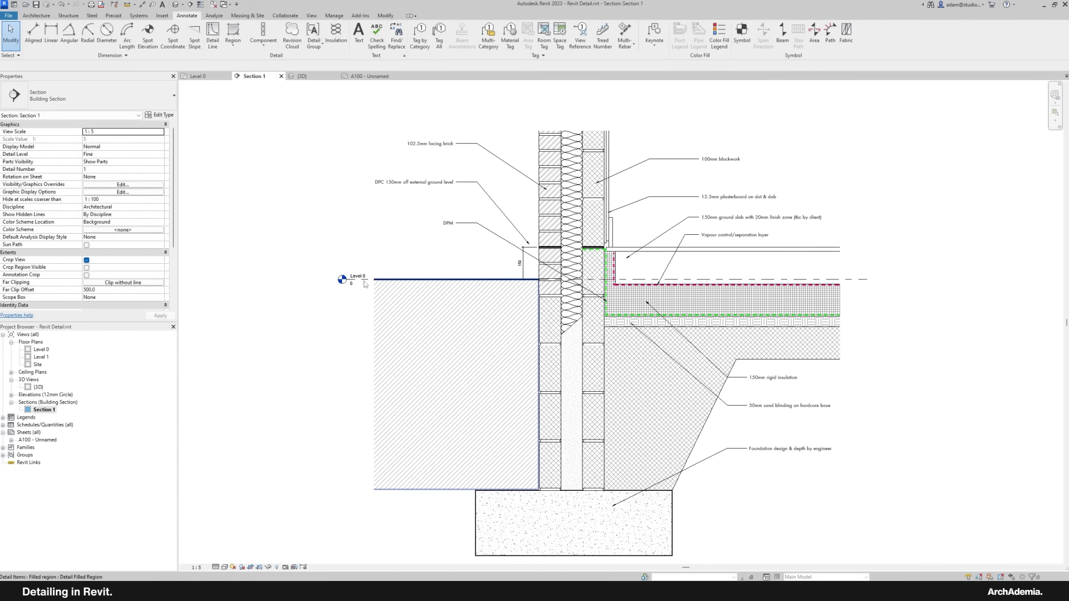
scroll(349, 276, "up", 2)
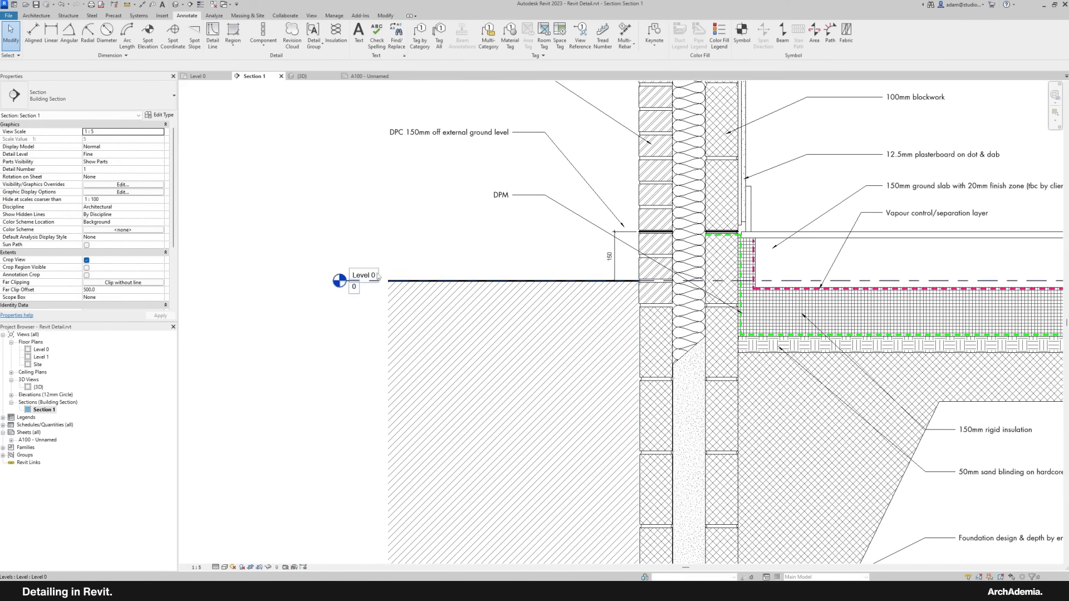
left_click(379, 279)
left_click_drag(349, 284, 300, 282)
left_click(353, 232)
scroll(415, 370, "down", 5)
scroll(652, 343, "up", 3)
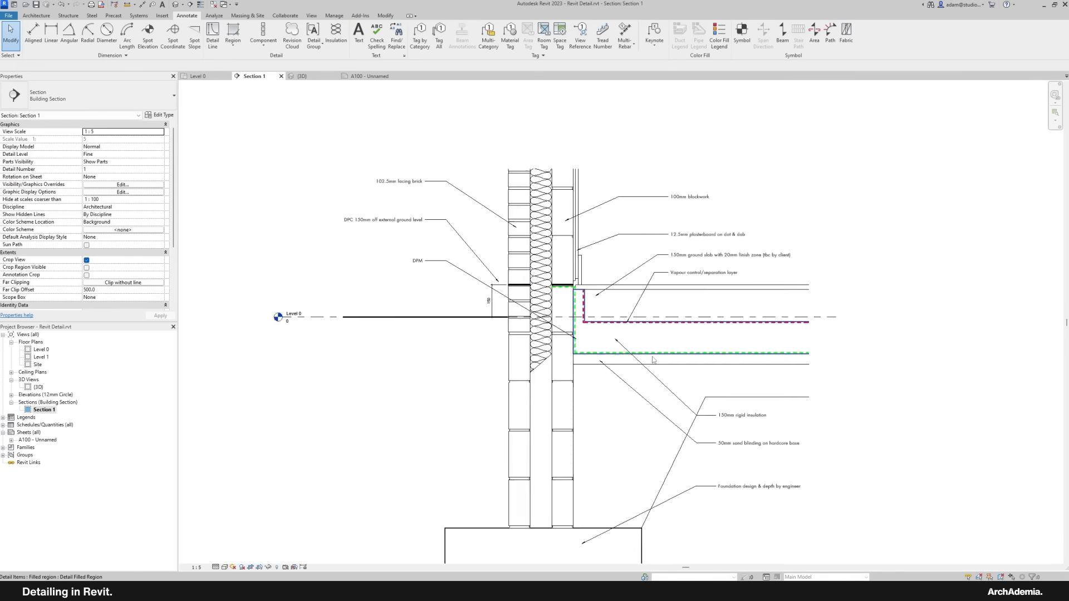
Step: Shift the 150 dimension between external ground and DPC slightly closer to the brick face
scroll(632, 328, "down", 2)
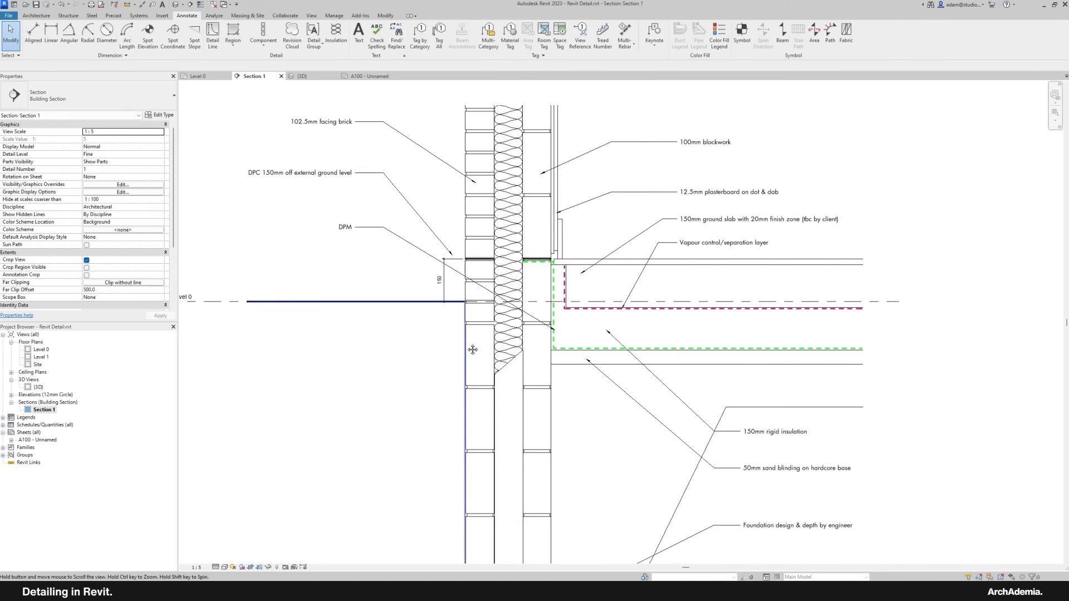
scroll(529, 267, "up", 5)
left_click(531, 269)
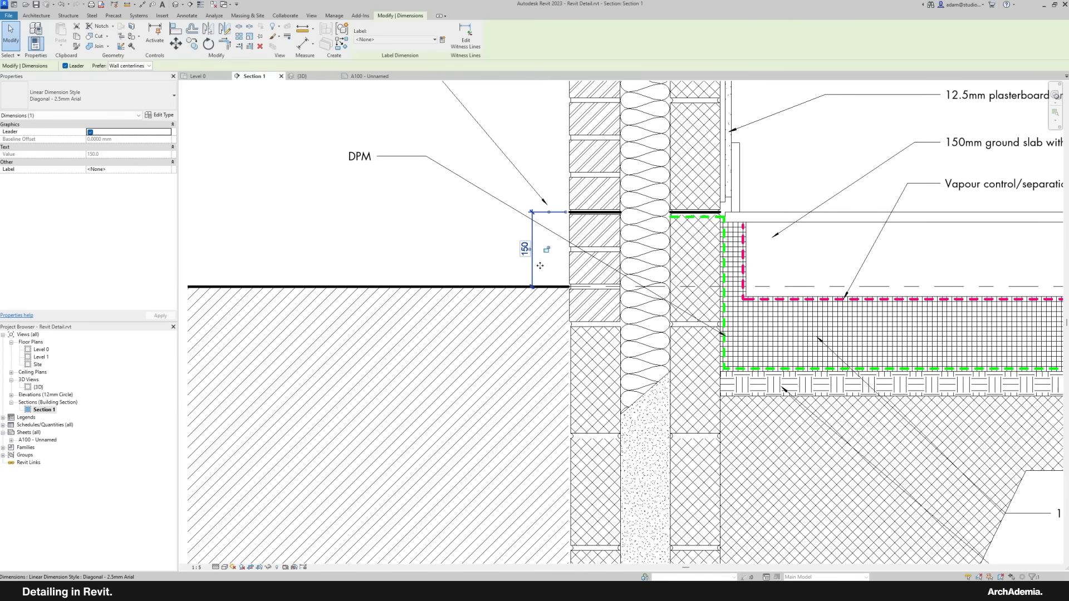
left_click_drag(531, 270, 544, 268)
left_click(427, 244)
scroll(478, 239, "down", 3)
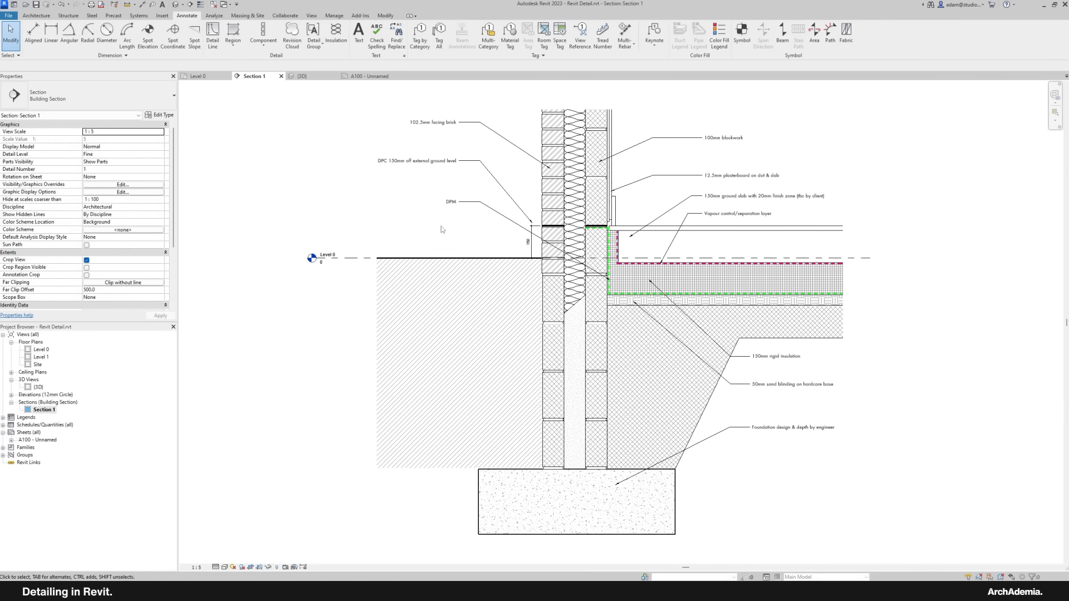
Step: Copy the Level 0 datum straight down onto the top edge of the concrete foundation
left_click(337, 259)
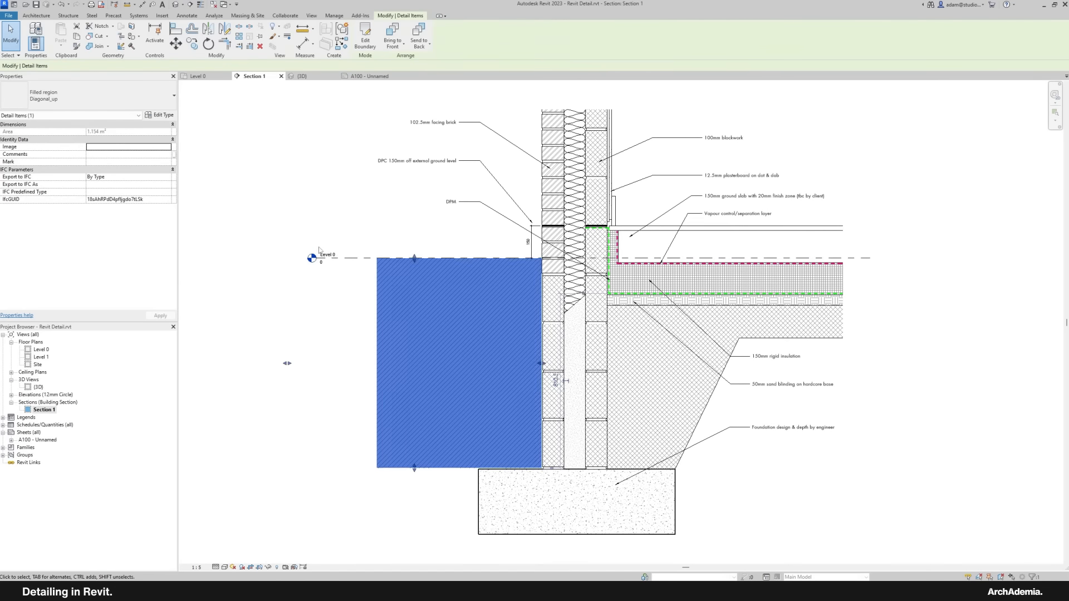
scroll(319, 246, "up", 3)
left_click(339, 275)
left_click(330, 256)
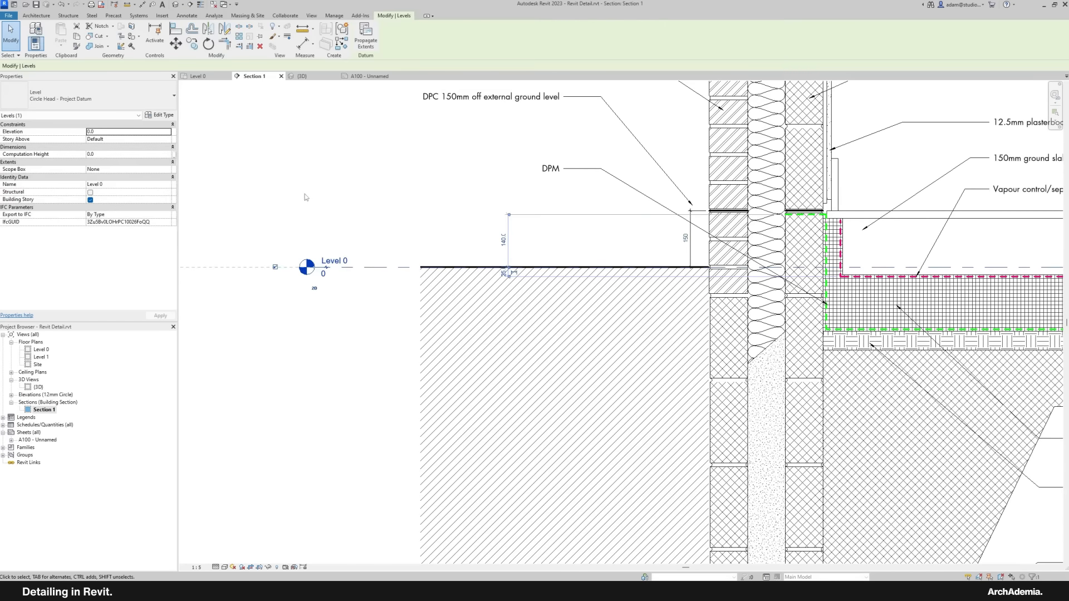
scroll(306, 198, "down", 3)
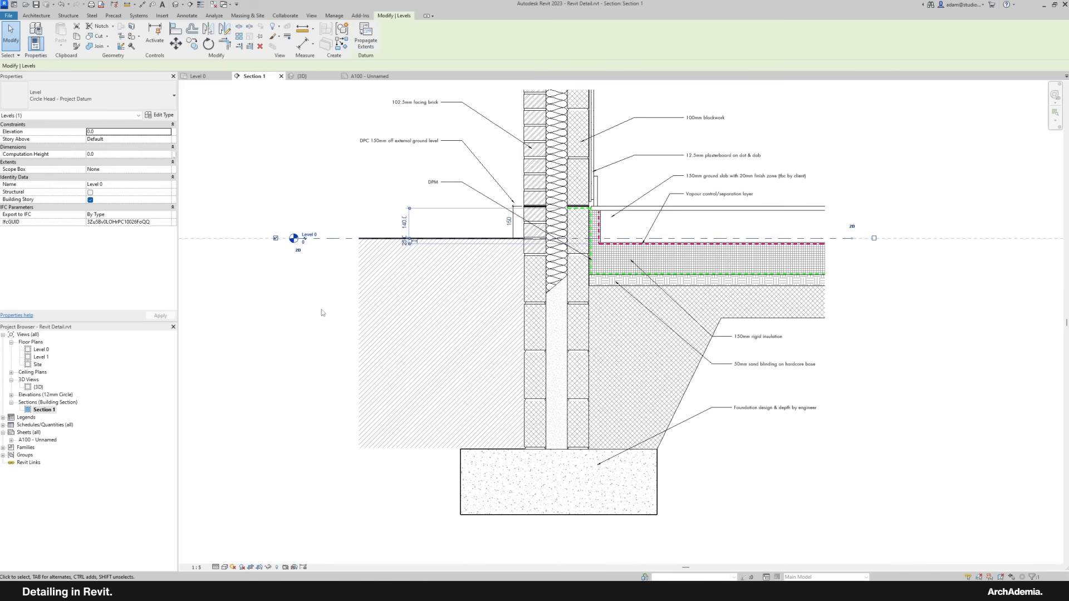
key("c")
key("o")
left_click(502, 236)
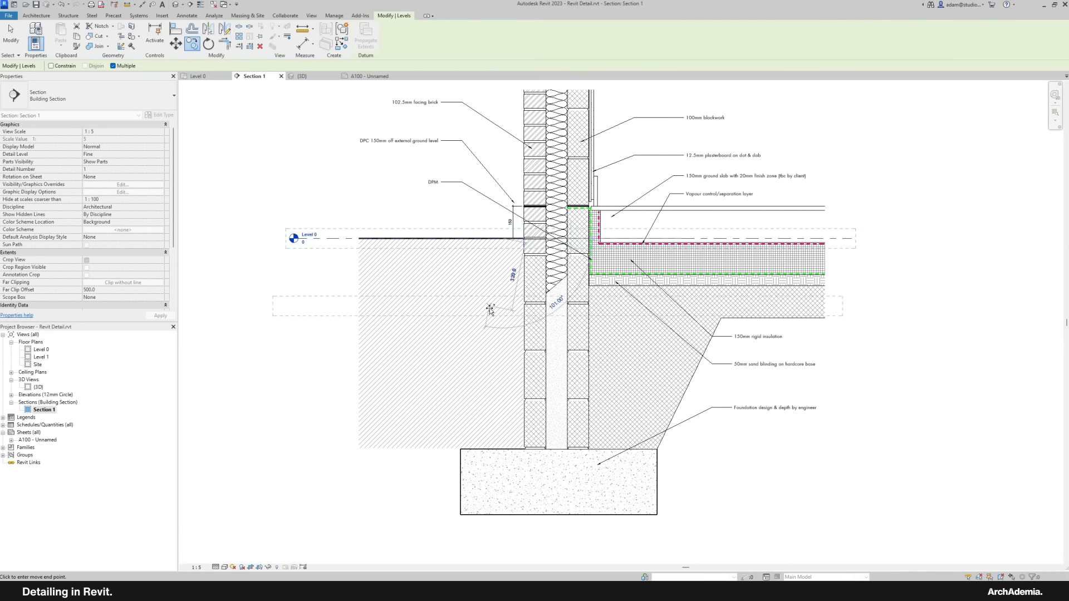
scroll(504, 447, "up", 3)
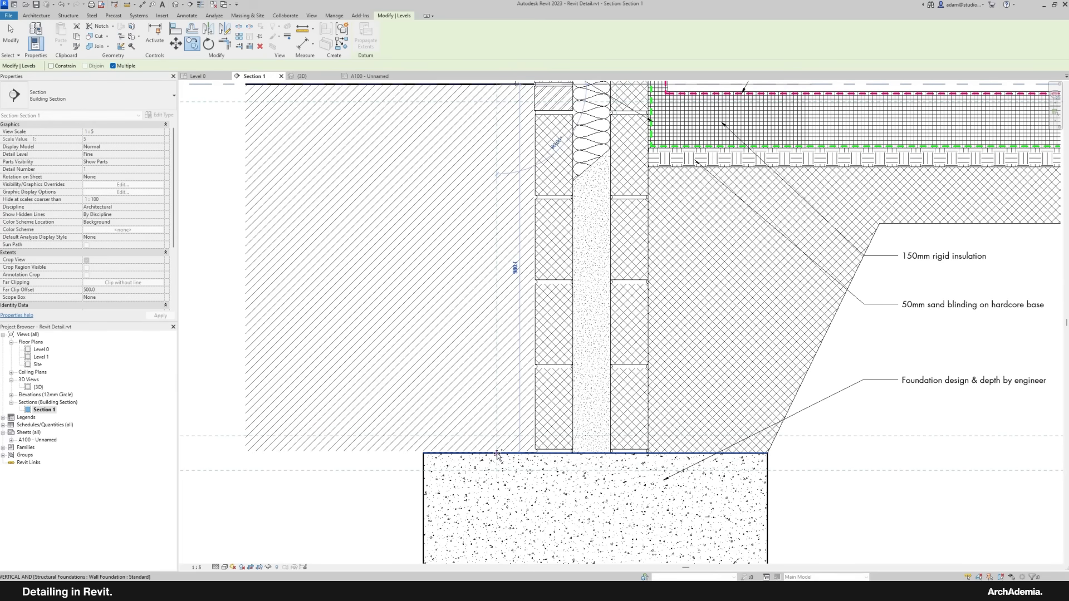
left_click(498, 454)
scroll(499, 453, "down", 3)
key("Escape")
scroll(383, 462, "up", 2)
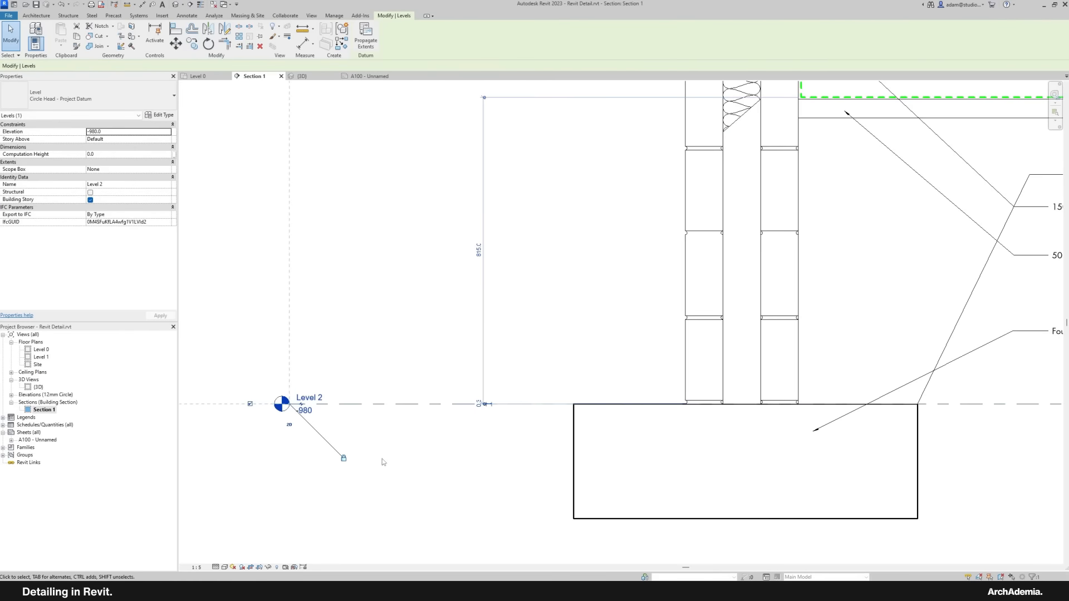
key("Escape")
Step: Rename the copied level at the top of the foundation as Foundation Level
scroll(453, 462, "down", 3)
scroll(367, 449, "up", 2)
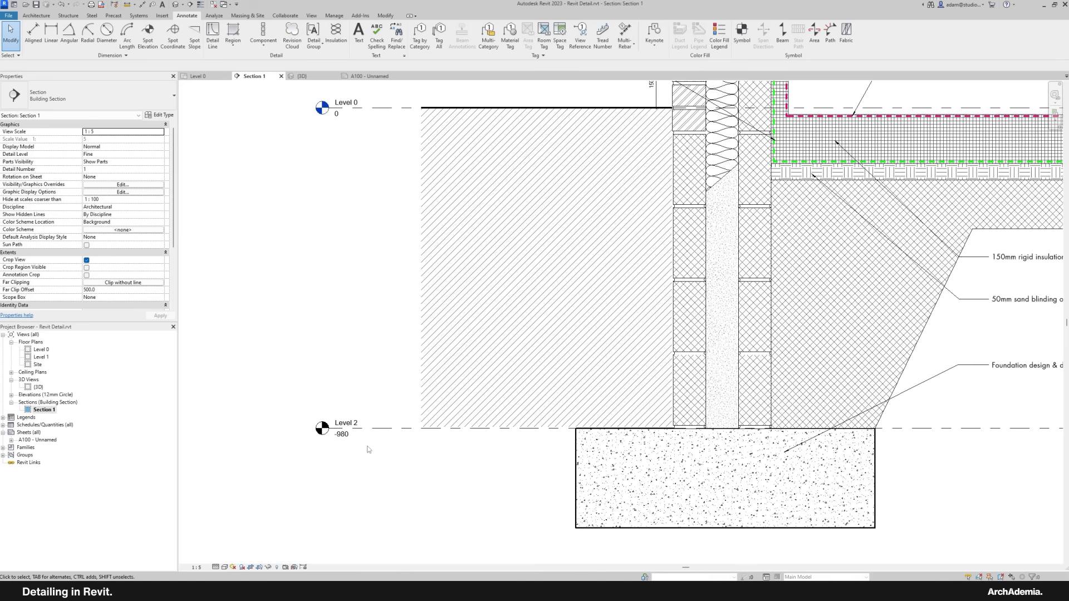
left_click(356, 430)
left_click(136, 187)
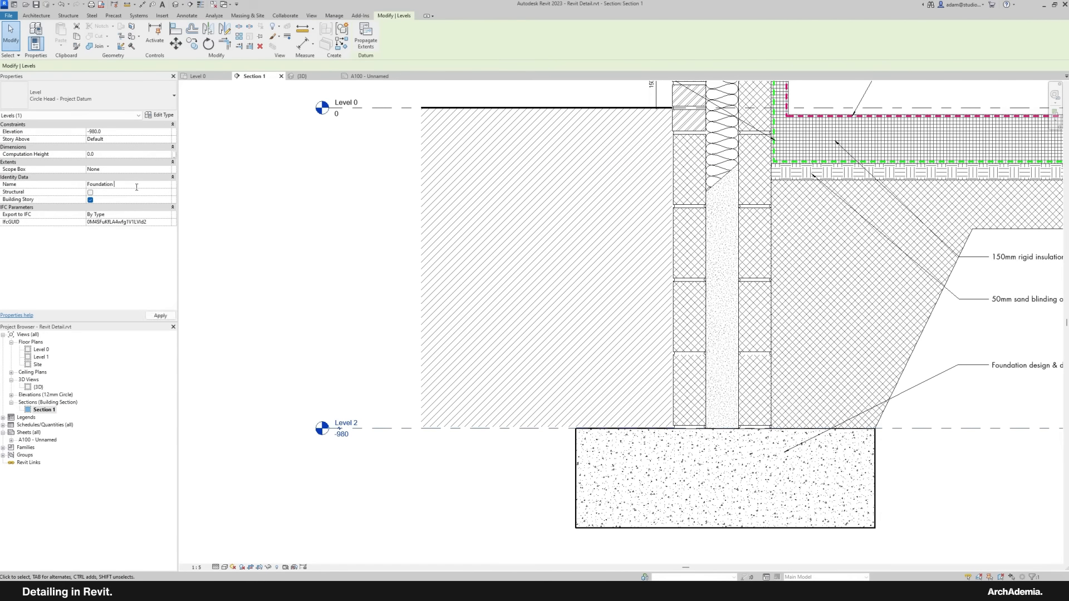
left_click(239, 238)
middle_click_drag(421, 111, 428, 203)
Step: Rename Level 0 as External Ground Level and rename its corresponding views as well
left_click(429, 201)
left_click(361, 196)
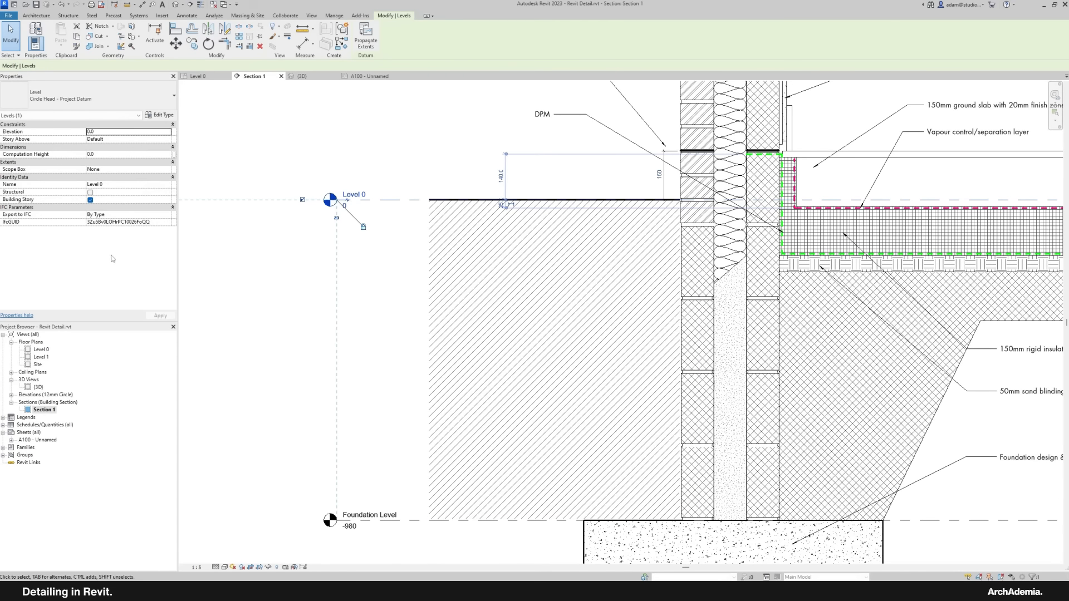
left_click(112, 184)
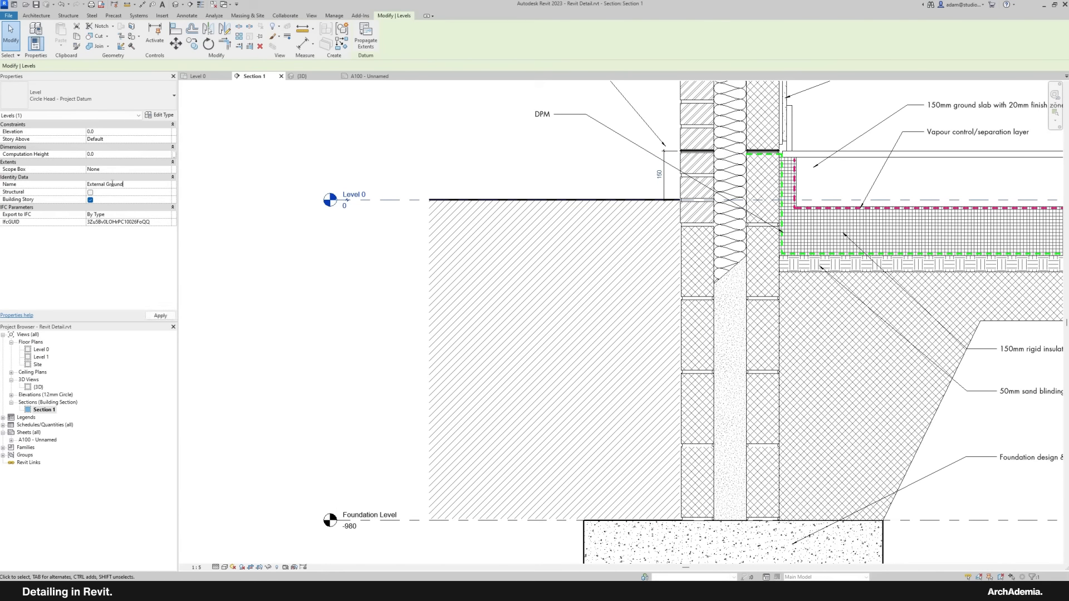
key("Return")
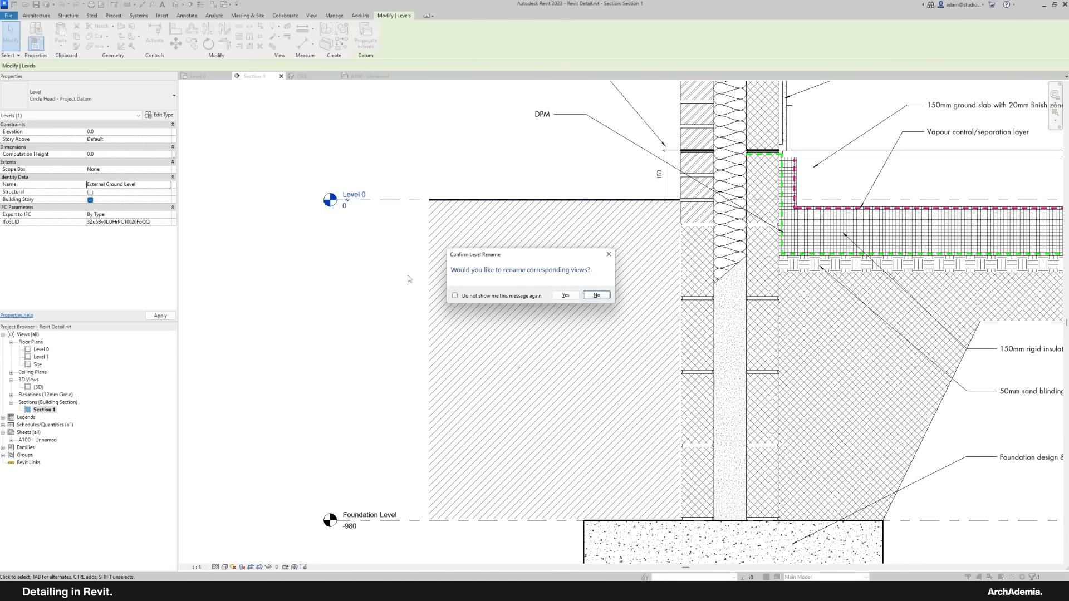
left_click(565, 295)
left_click(300, 310)
Step: Compare the wall section with the masonry cavity wall foundation reference image in the browser, and return to Revit
scroll(355, 314, "down", 3)
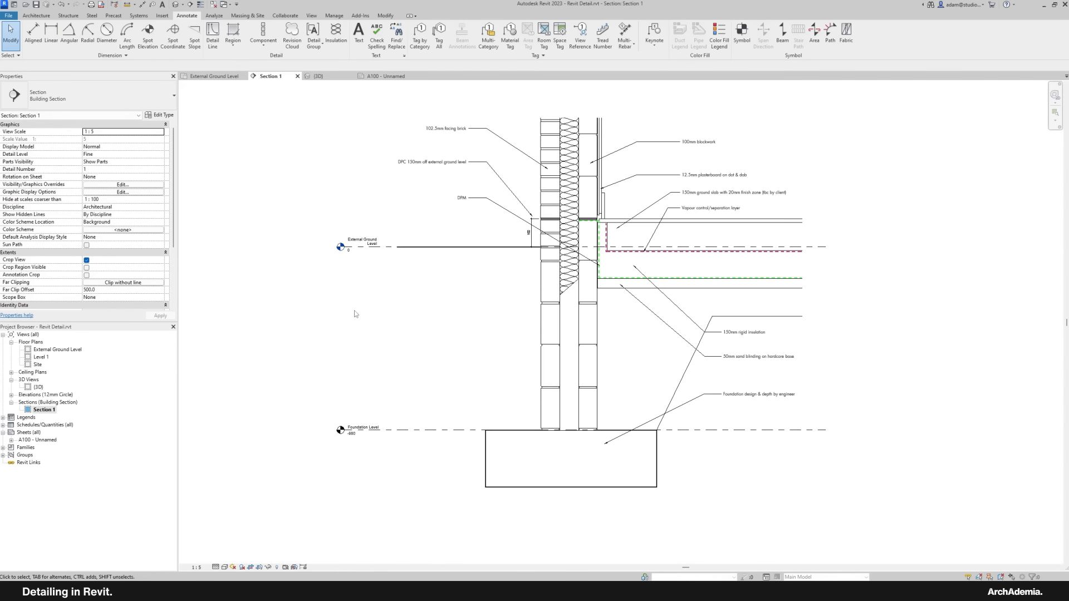
scroll(584, 156, "up", 8)
scroll(393, 245, "down", 5)
scroll(430, 238, "up", 4)
scroll(472, 318, "down", 3)
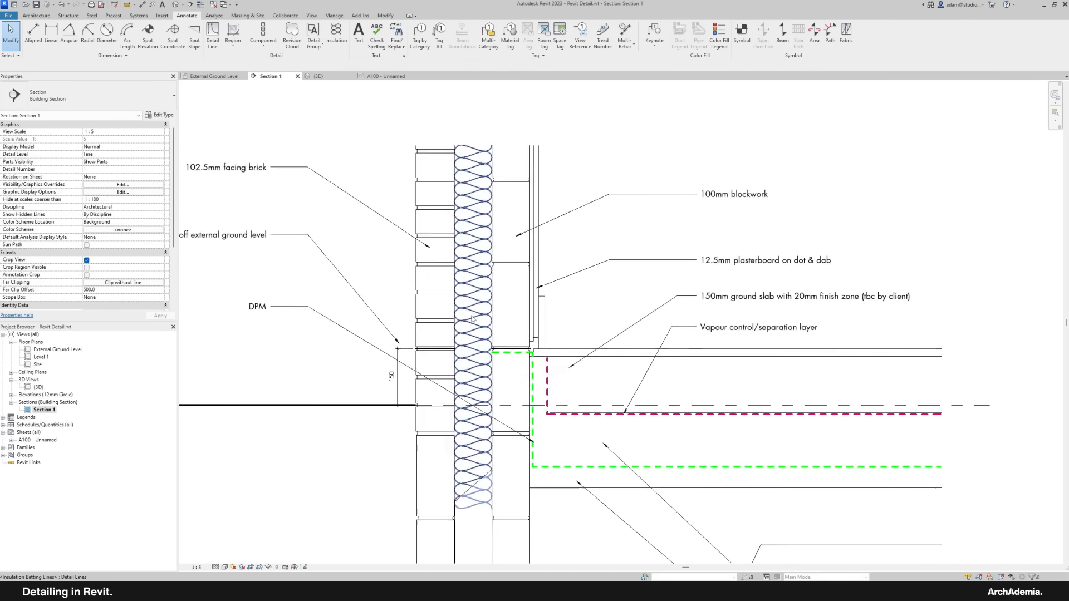
scroll(472, 319, "up", 2)
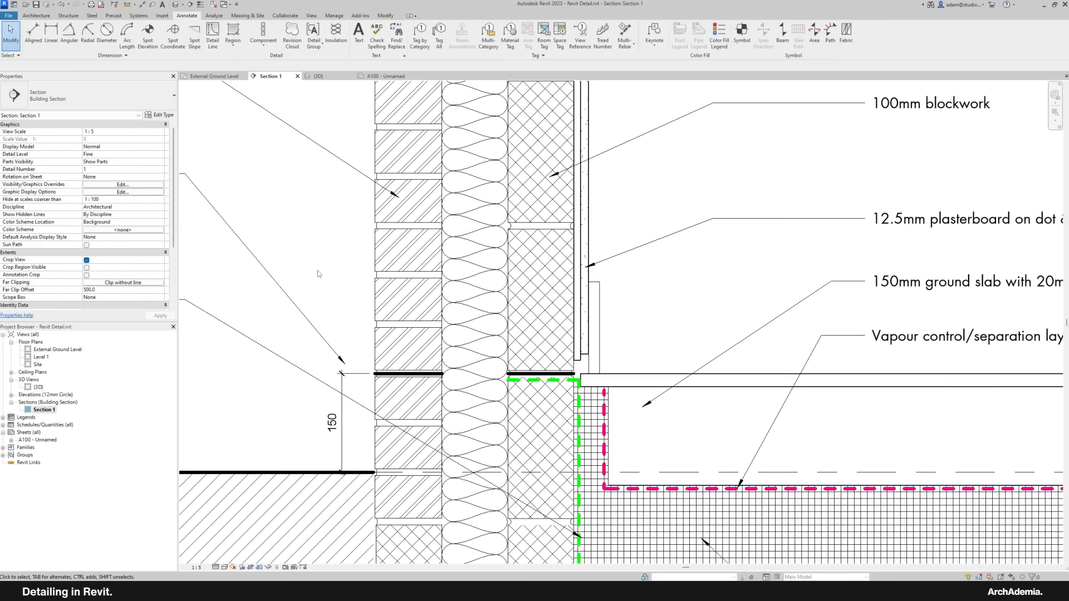
middle_click_drag(302, 218, 329, 248)
scroll(330, 249, "down", 5)
scroll(346, 265, "up", 4)
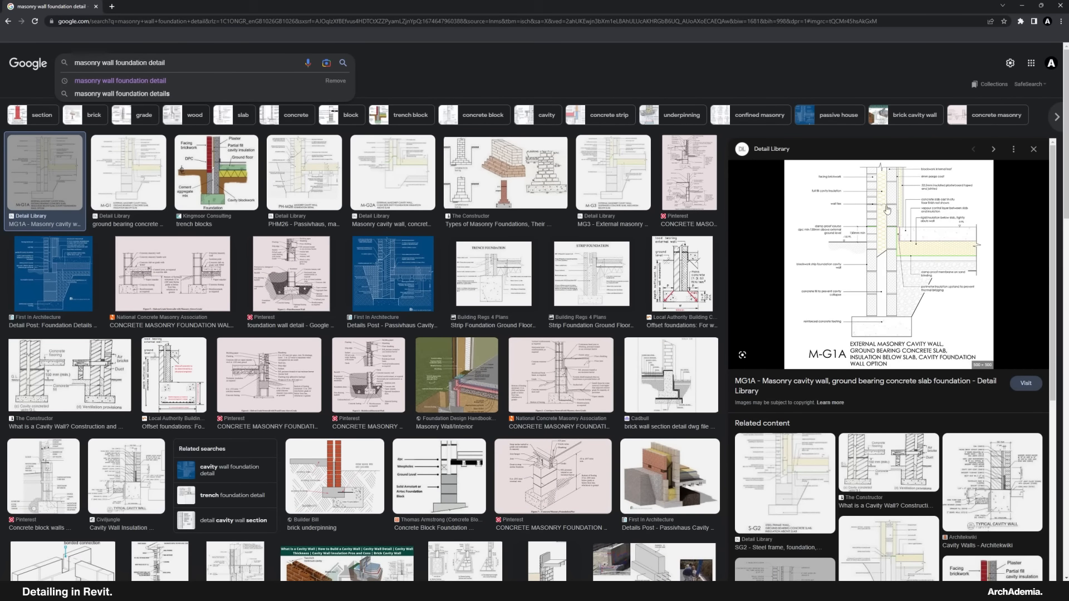
left_click(1023, 6)
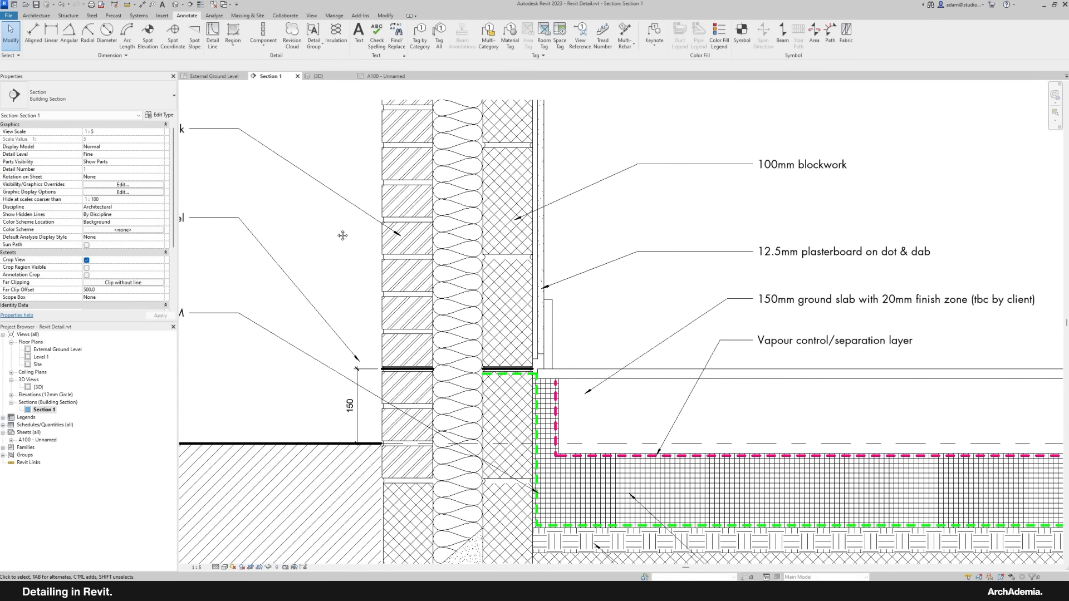
Step: Draw the outer part of a wall tie in Medium Lines along a brick bed joint, ending in a zigzag kink inside the cavity insulation
scroll(384, 186, "up", 2)
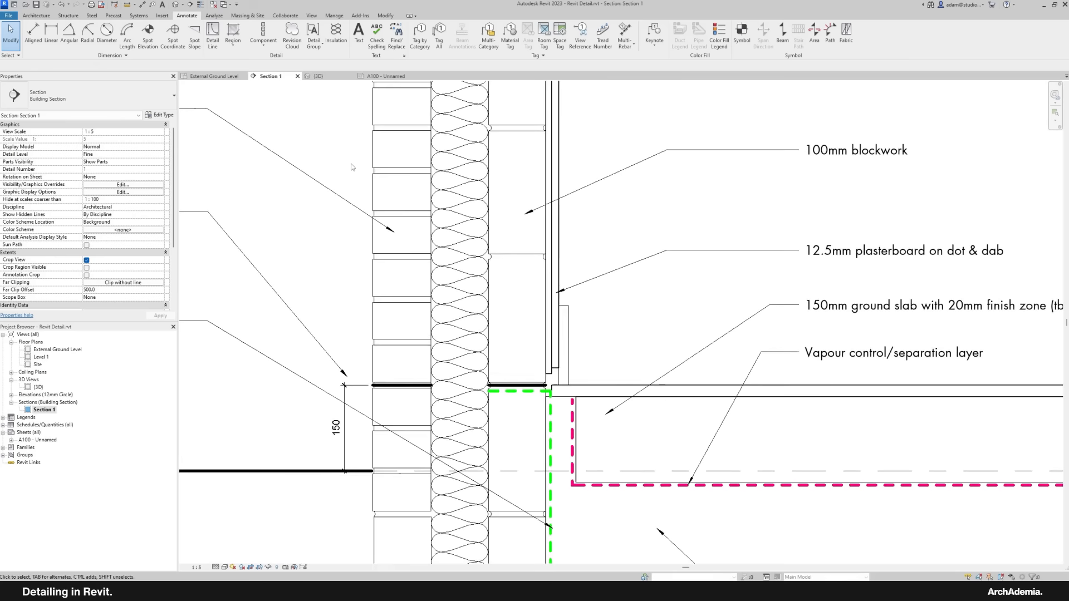
key("d")
key("l")
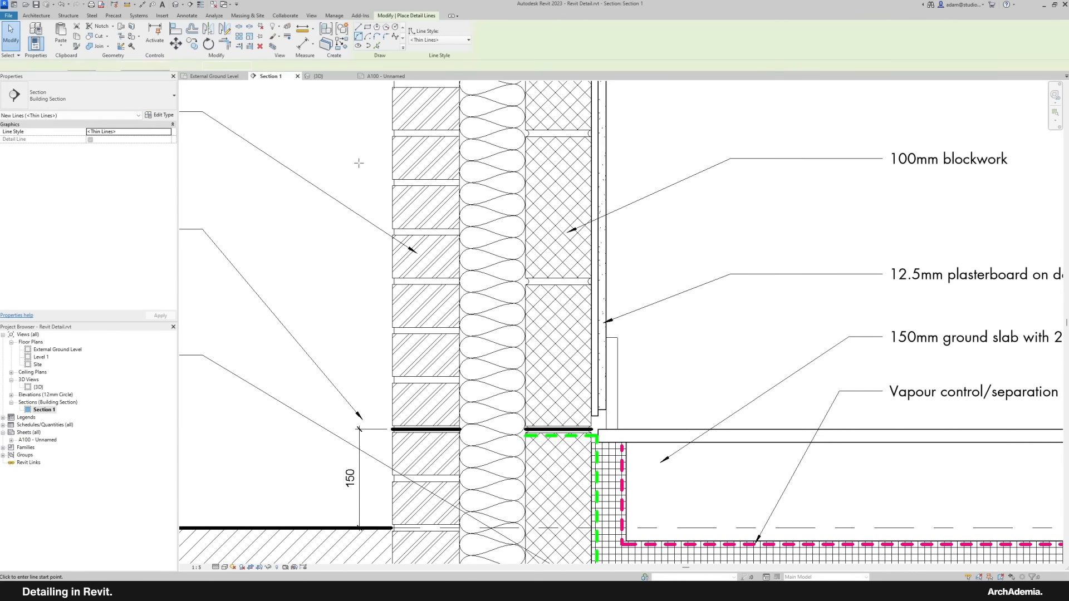
left_click(454, 41)
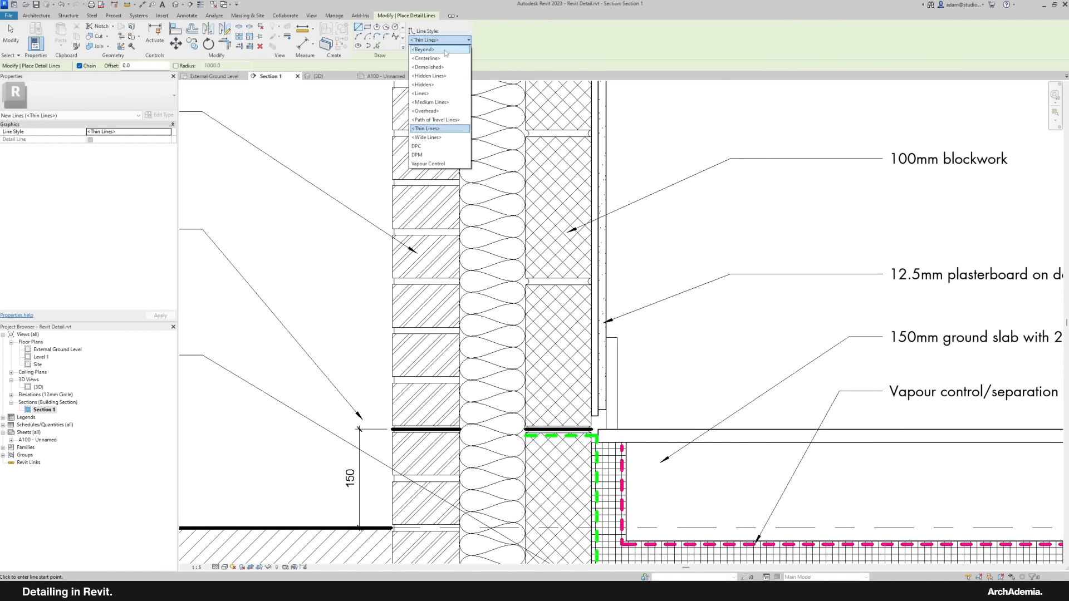
left_click(430, 102)
scroll(320, 267, "up", 4)
scroll(321, 267, "up", 1)
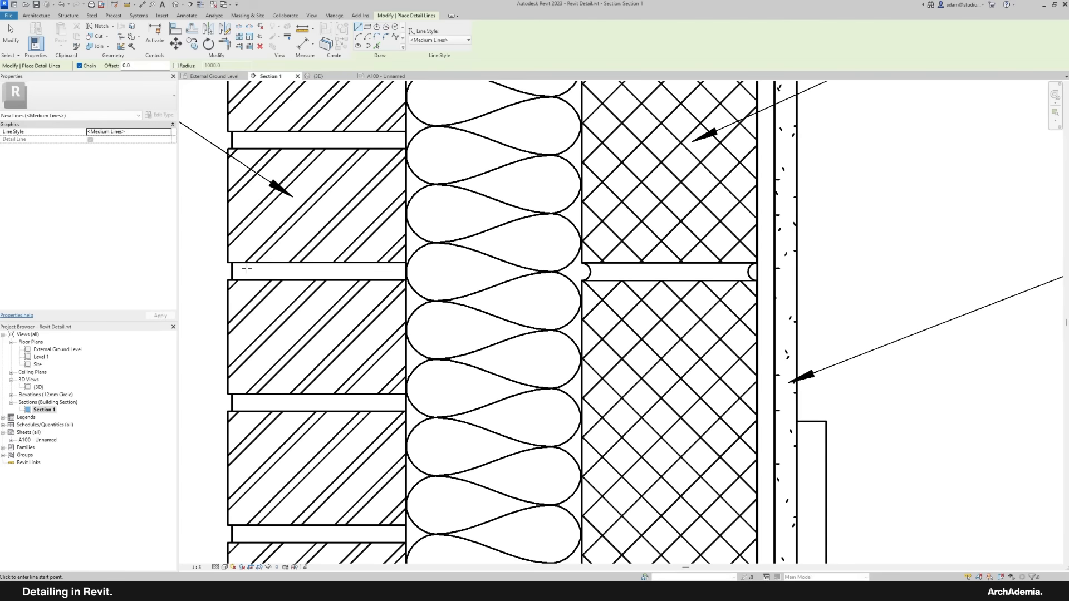
left_click(239, 271)
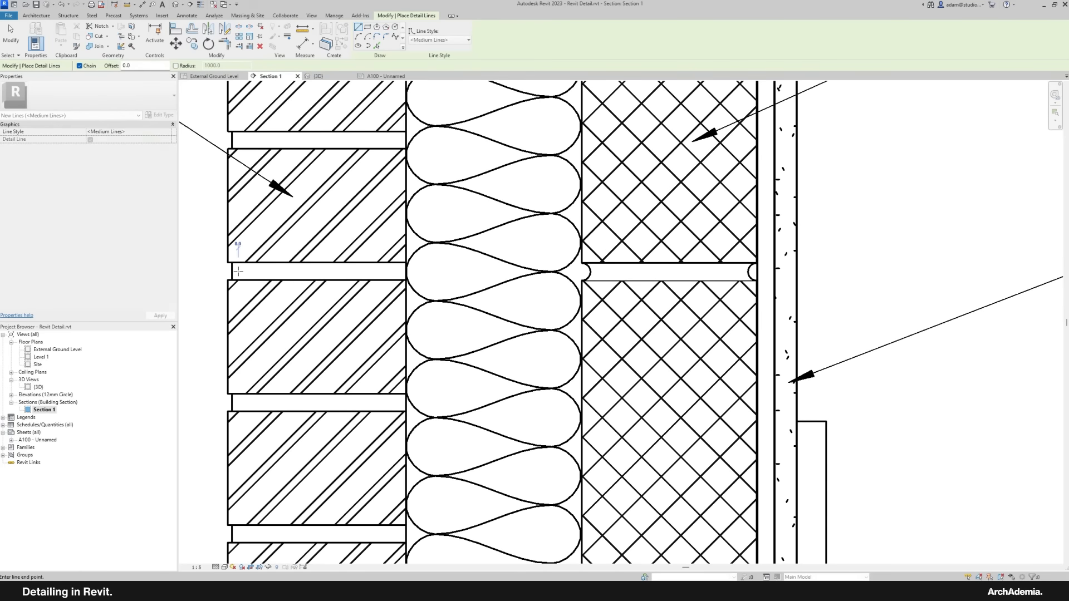
left_click(457, 271)
scroll(456, 271, "up", 2)
left_click(475, 249)
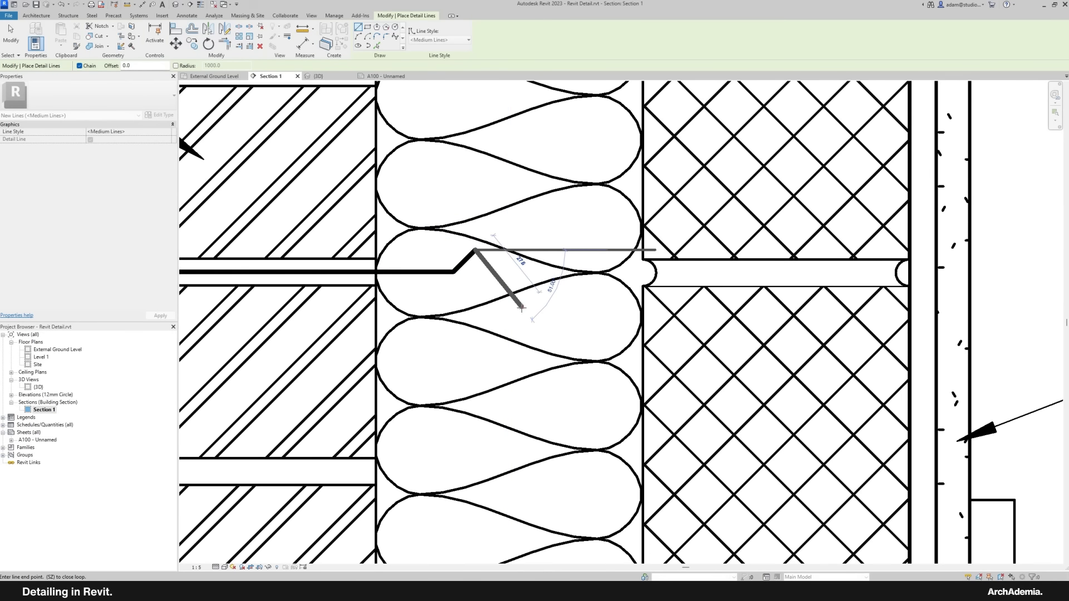
left_click(530, 319)
key("Escape")
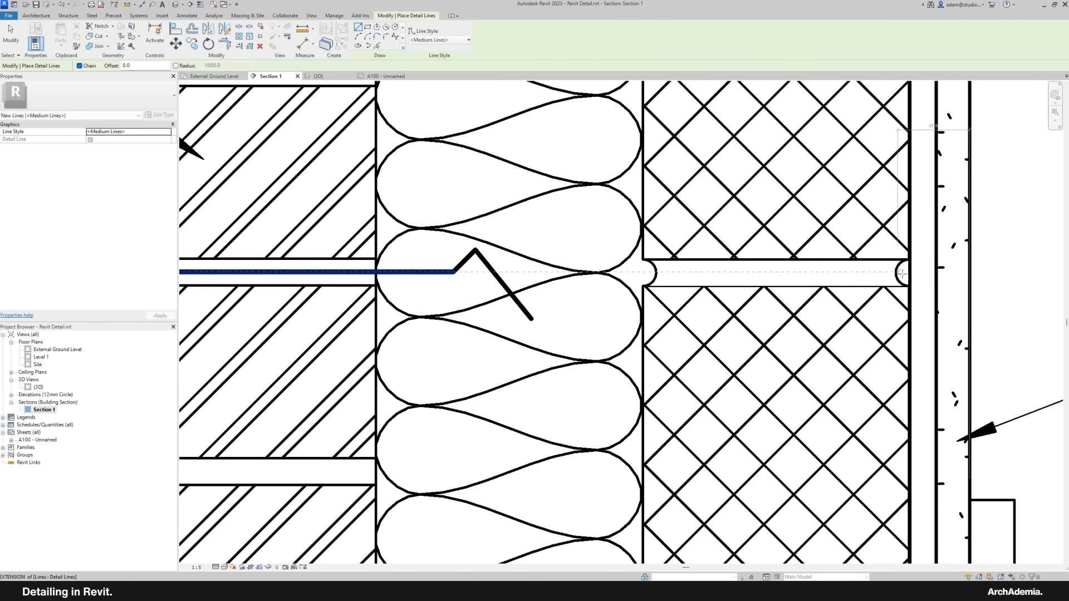
Step: Complete the wall tie with a straight line from the blockwork's inner face along its joint, joined to the end of the zigzag
left_click(909, 272)
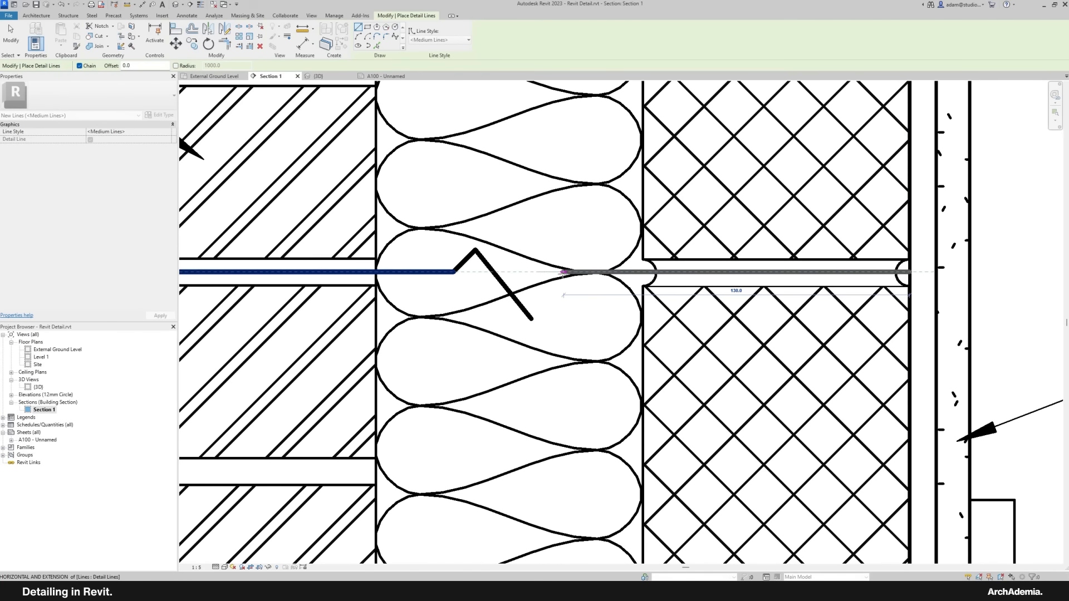
left_click(571, 273)
key("Escape")
key("Escape")
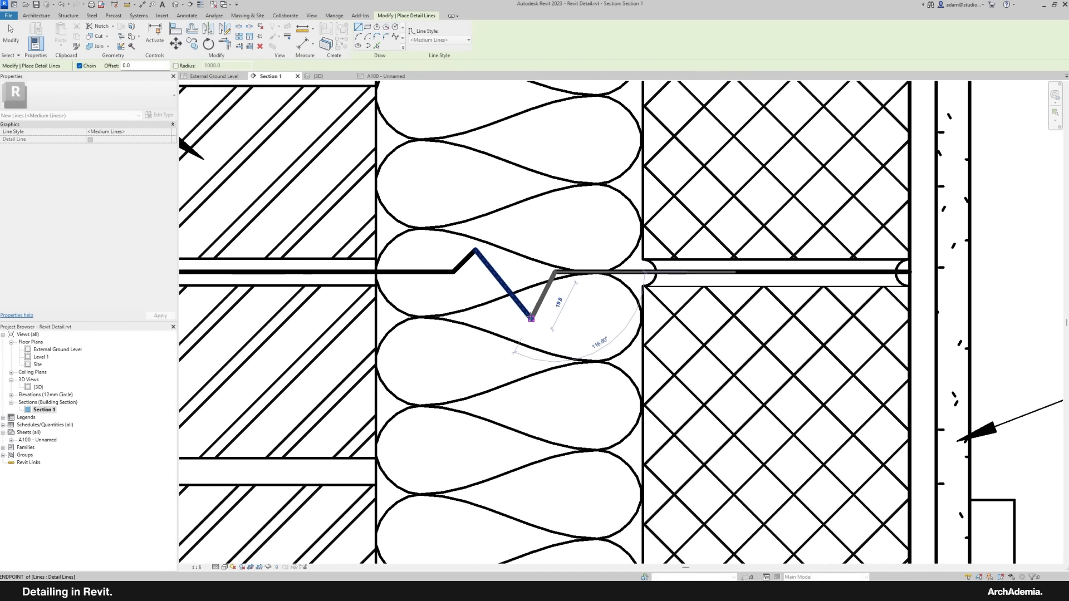
Step: Move the 100mm blockwork note higher to make room for another note above the plasterboard note
scroll(506, 303, "down", 3)
scroll(494, 269, "down", 2)
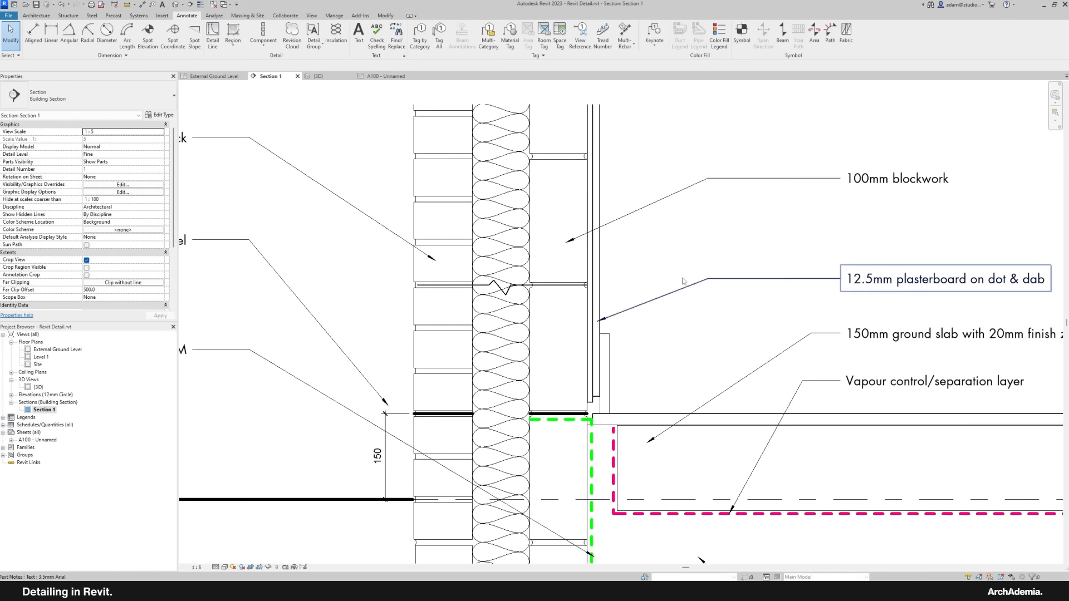
middle_click_drag(684, 283, 604, 310)
left_click(725, 207)
left_click_drag(764, 202, 764, 161)
left_click(674, 235)
Step: Add a leader note reading "Wall tie" that points to the tie, placed between the 100mm blockwork and plasterboard notes
left_click(358, 35)
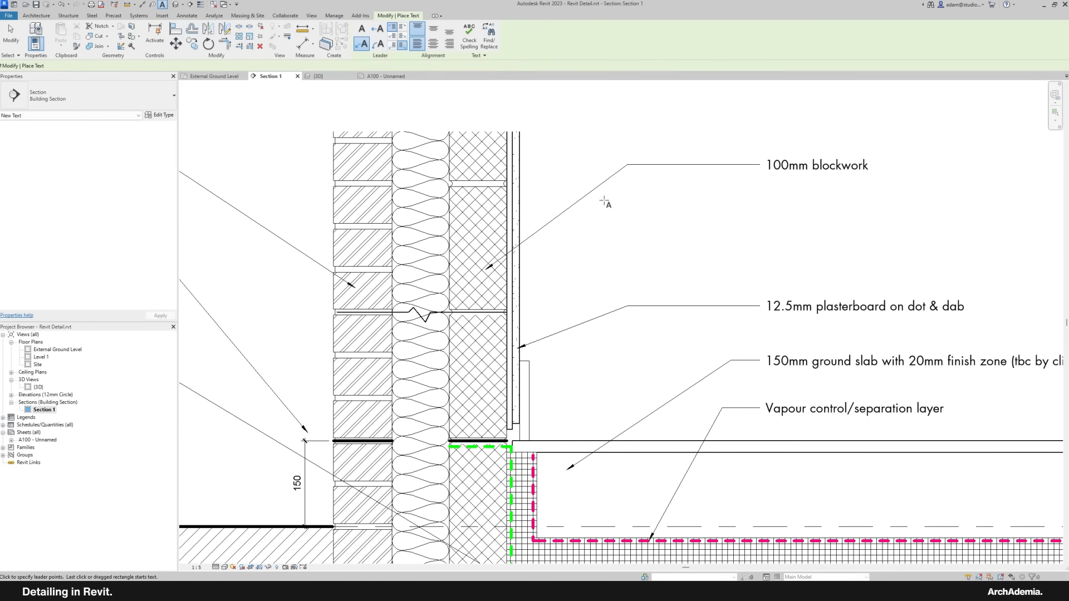
scroll(411, 313, "up", 4)
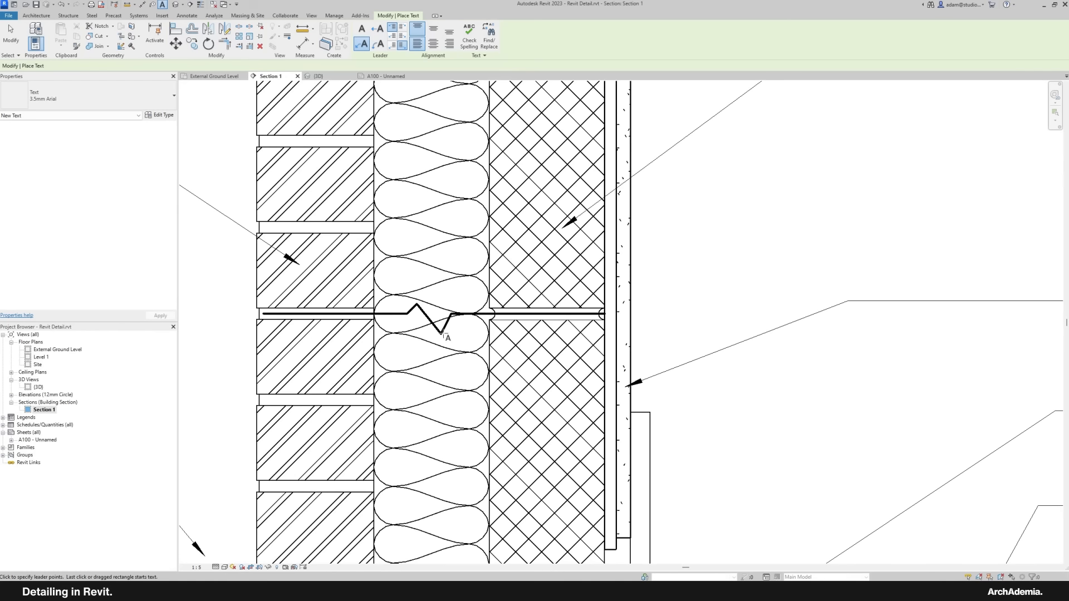
scroll(354, 338, "down", 1)
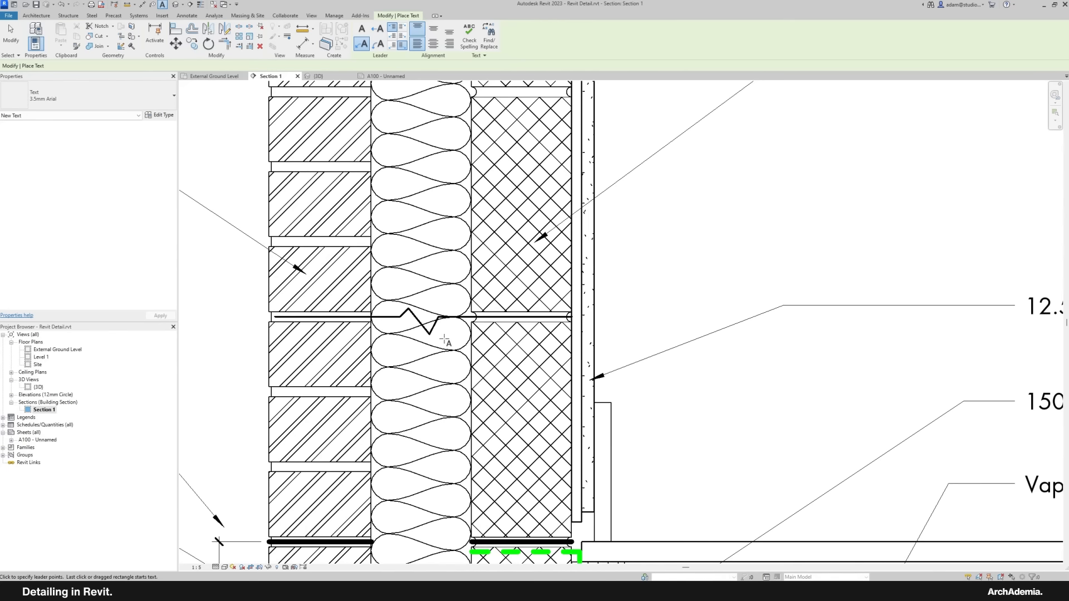
middle_click_drag(444, 338, 384, 362)
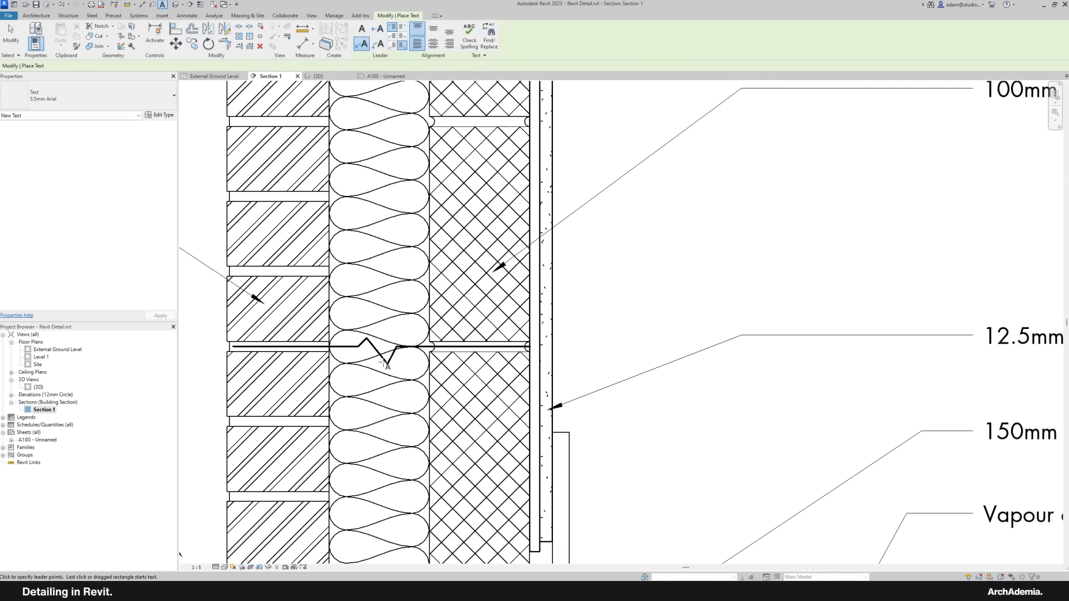
scroll(459, 346, "down", 3)
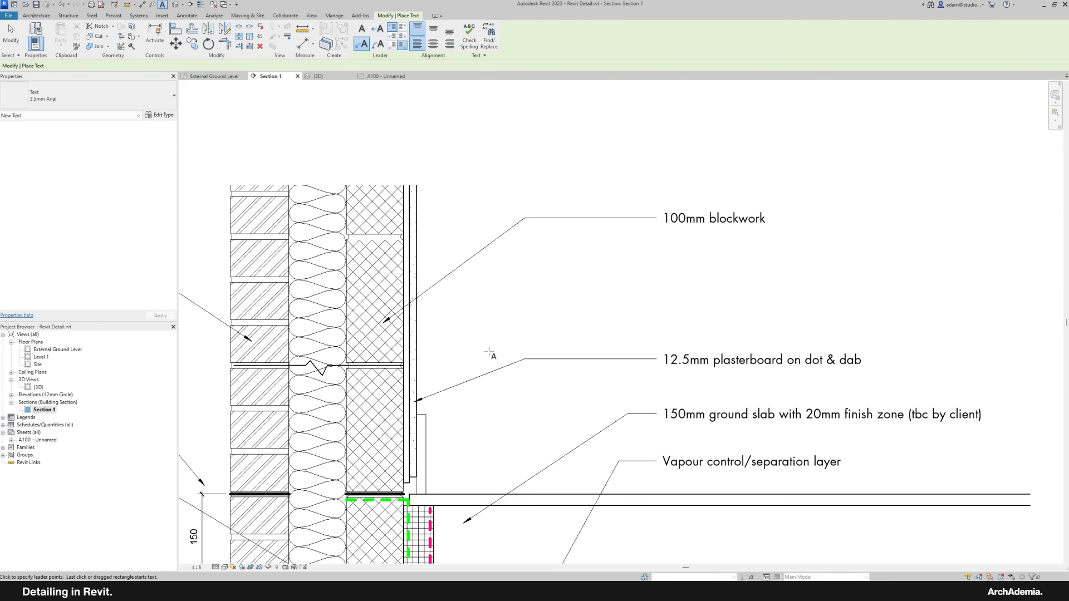
left_click(370, 365)
left_click(658, 286)
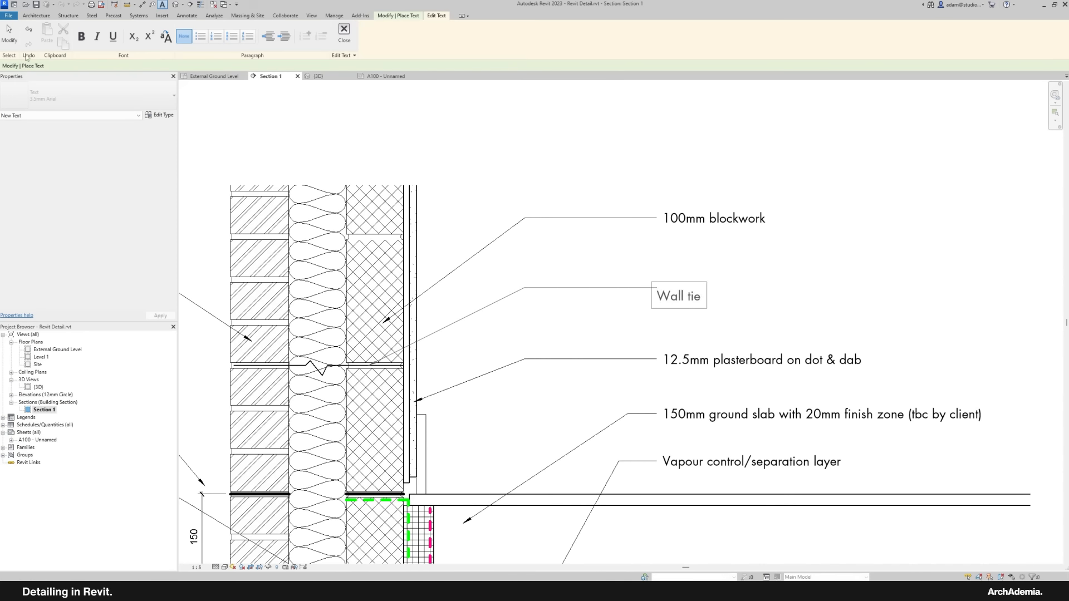
left_click(9, 33)
Step: Review the whole wall section, and open sheet A100 - Unnamed to check the detail's viewport on the sheet
scroll(559, 144, "down", 4)
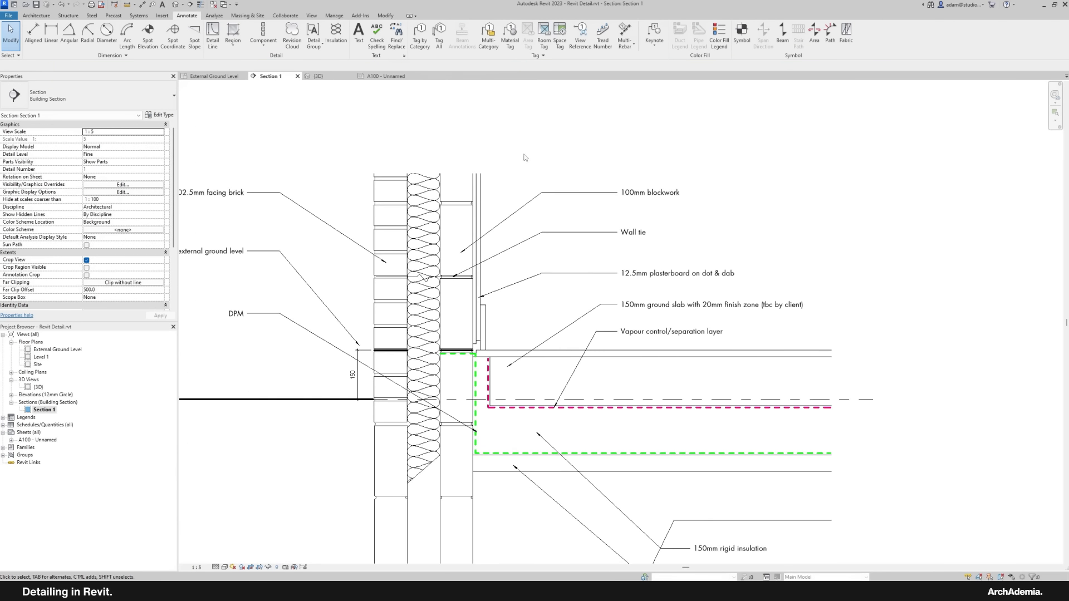
scroll(603, 138, "down", 3)
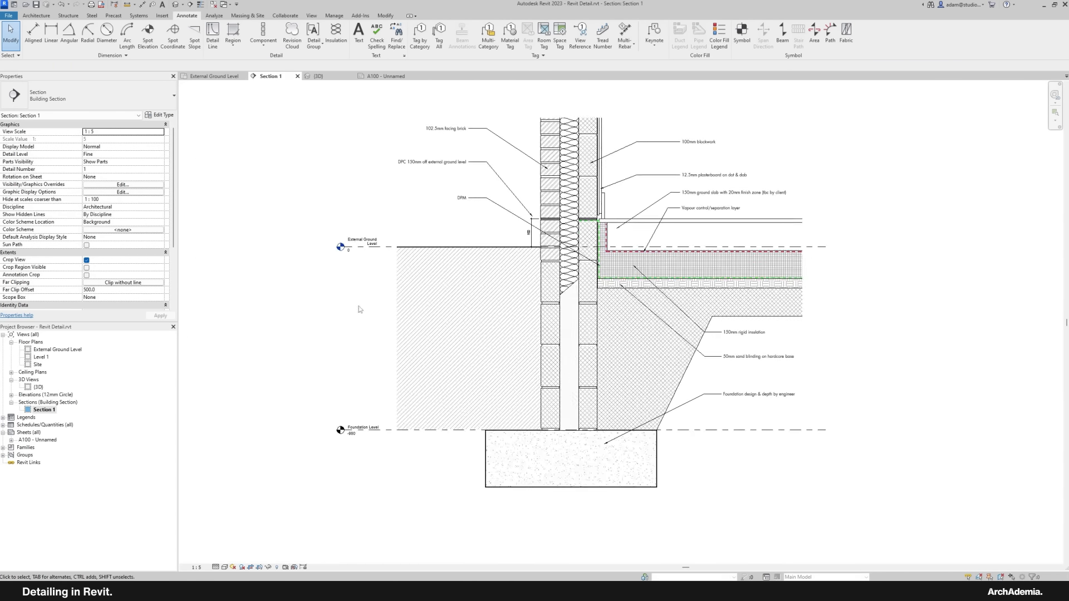
double_click(38, 440)
left_click(512, 412)
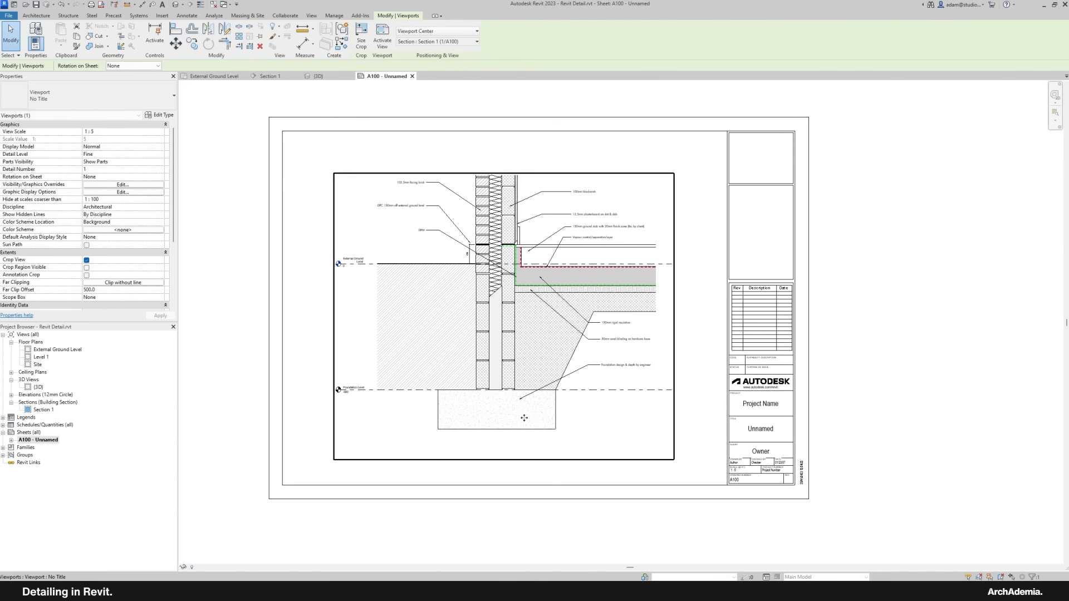
left_click(684, 427)
middle_click_drag(961, 415, 950, 414)
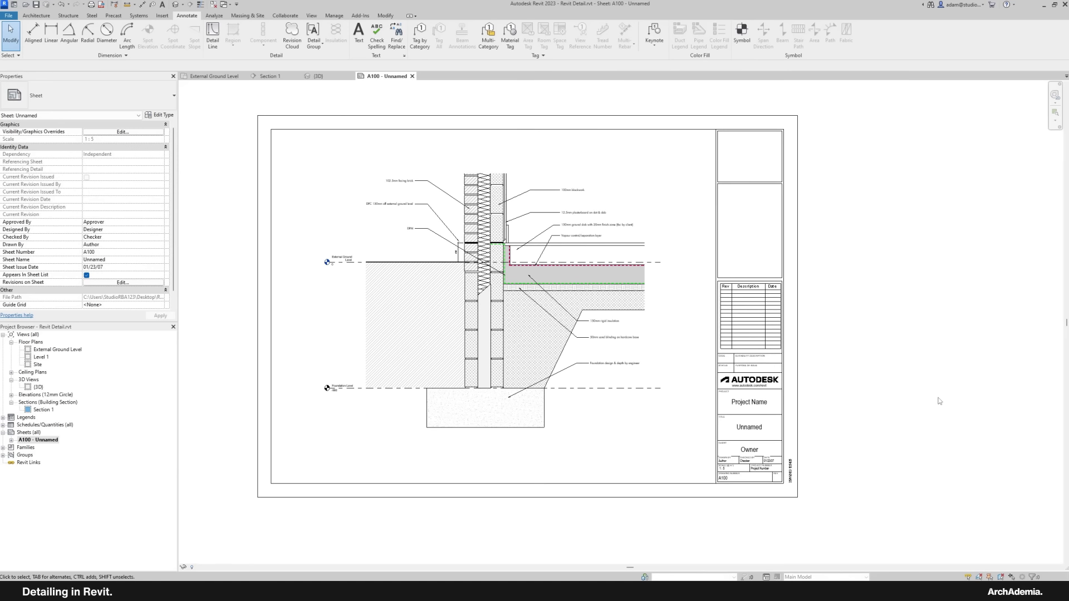